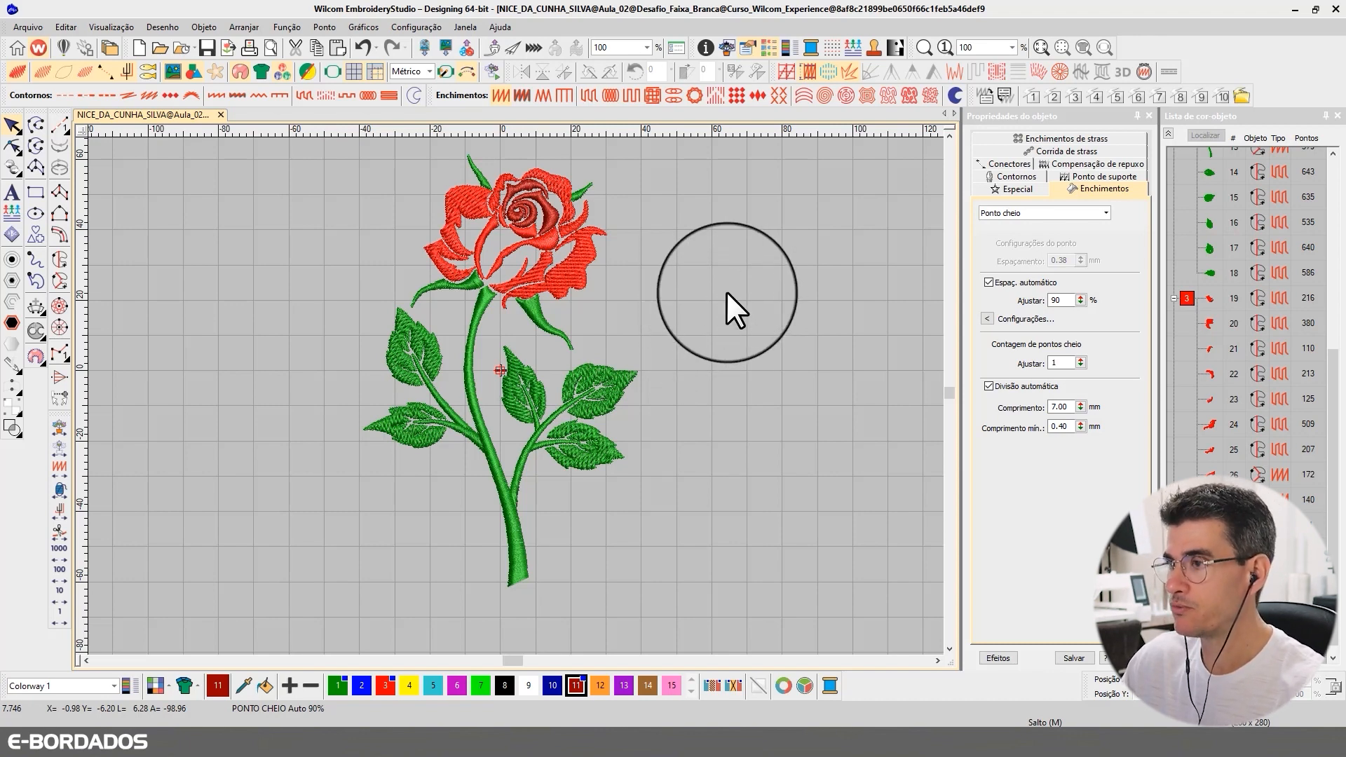
# Collapse the colour-object list and play the stitch simulation of the whole rose at adjusted speeds to examine its sewing order.
pyautogui.click(1168, 133)
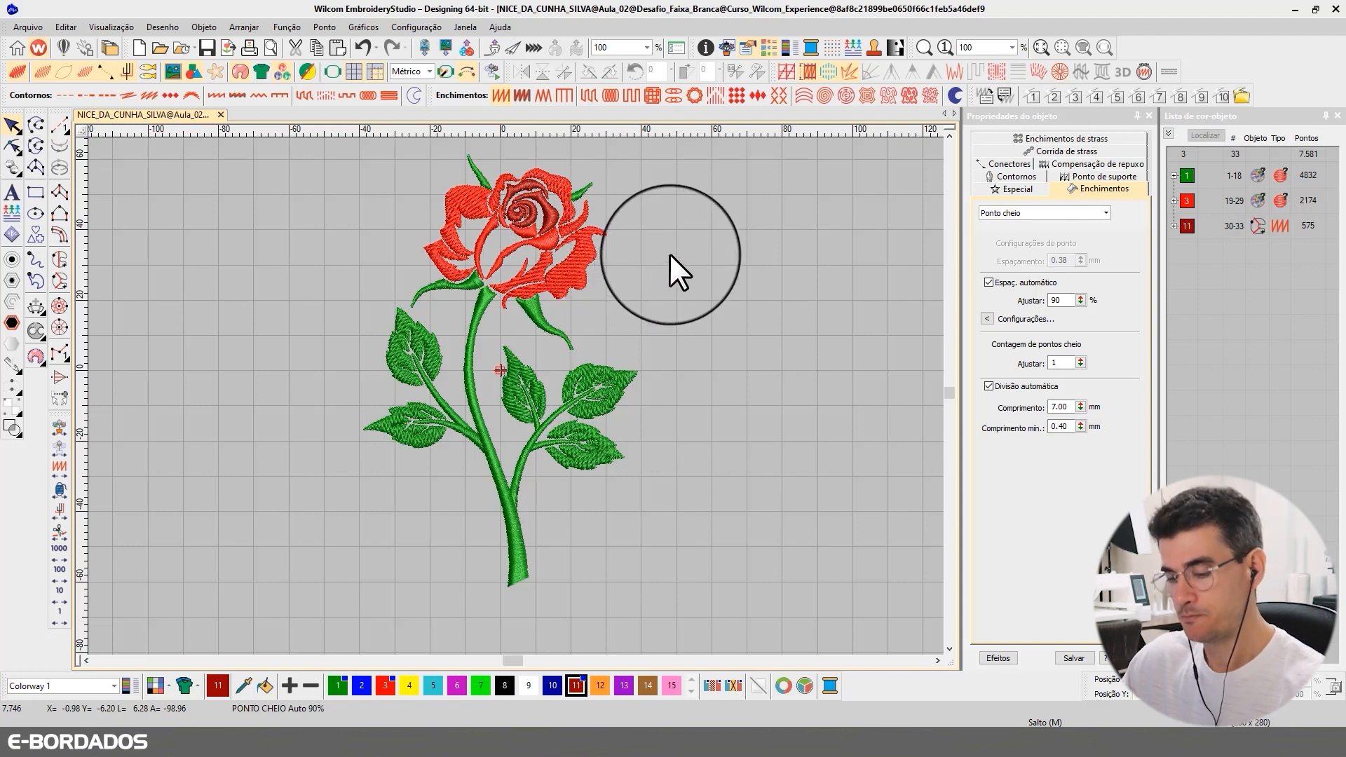
pyautogui.hotkey('ctrl', 'r')
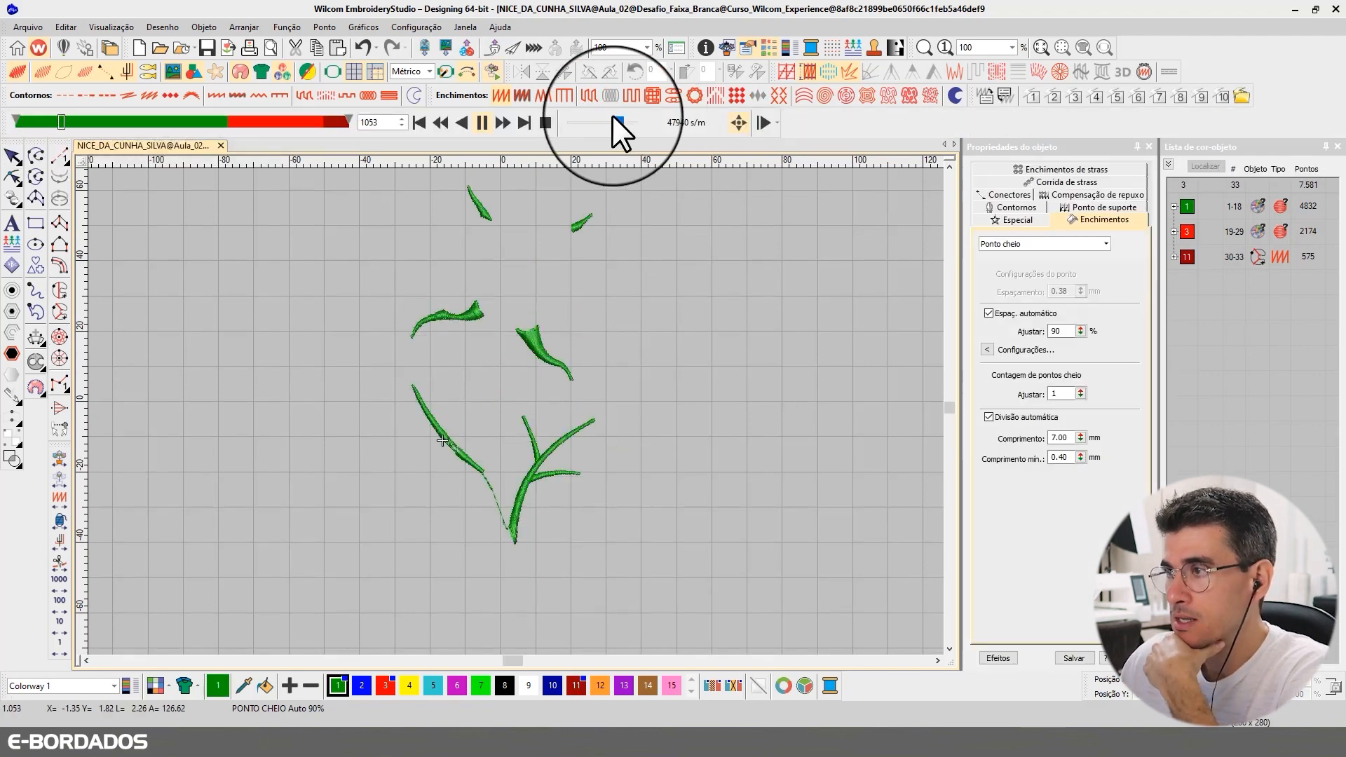
pyautogui.click(421, 123)
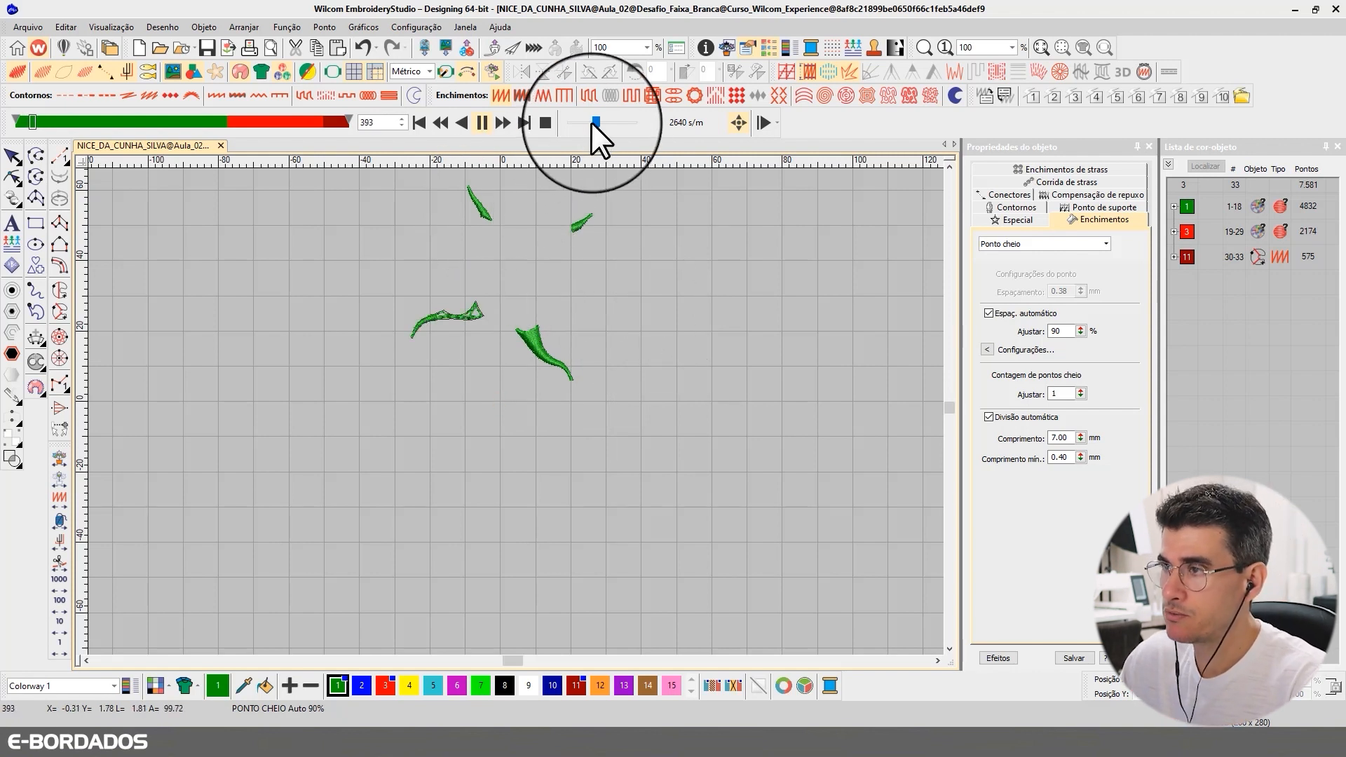
pyautogui.moveTo(599, 121); pyautogui.dragTo(607, 123)
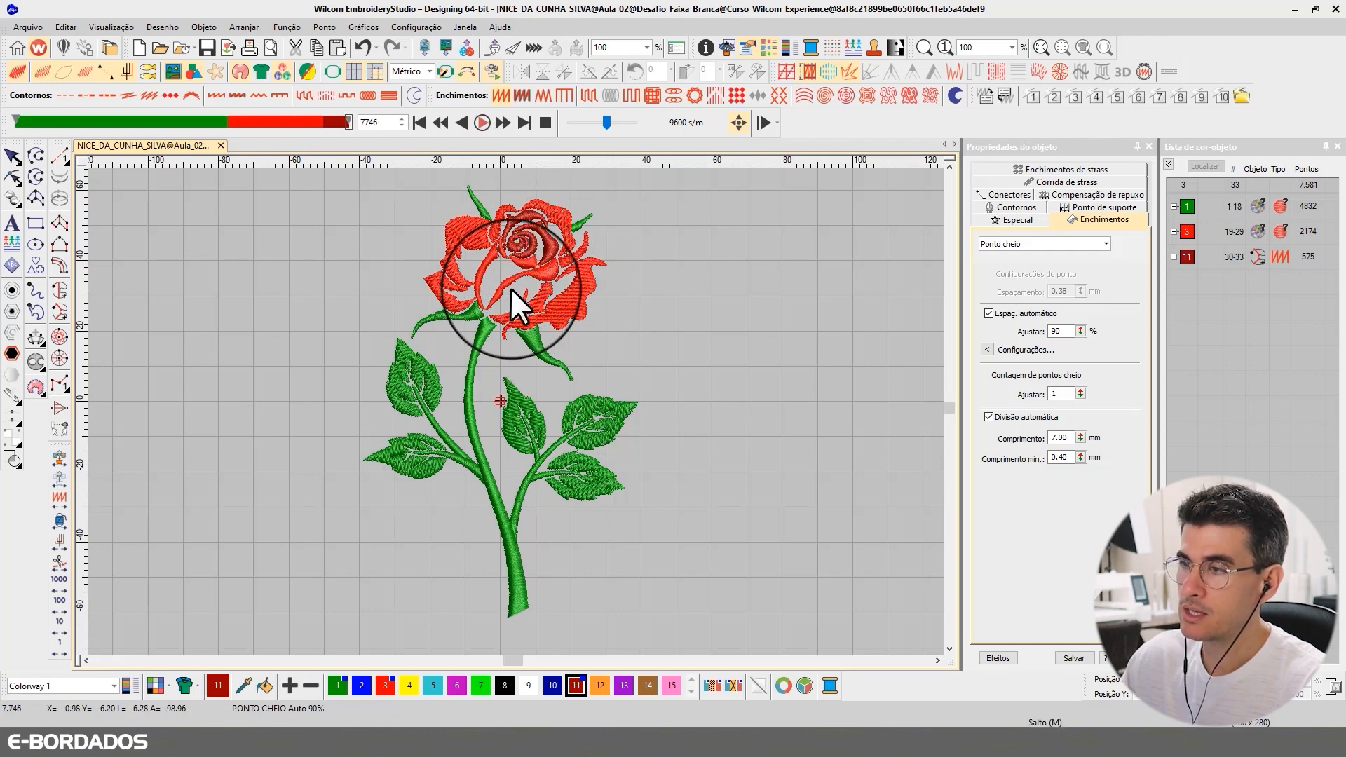
pyautogui.click(10, 157)
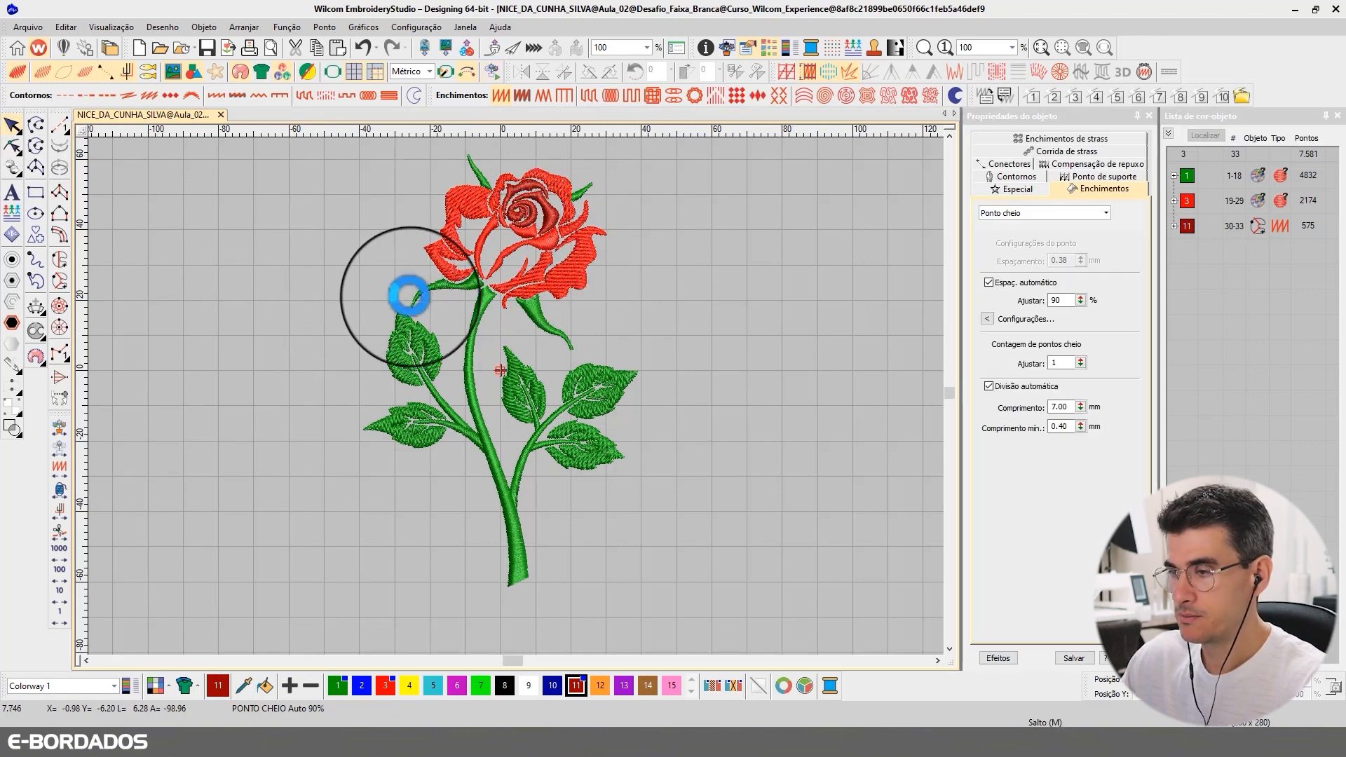
# Examine the four green sepals around the rose by selecting them individually and comparing their place in the stitching sequence.
pyautogui.scroll(1, 550, 289)
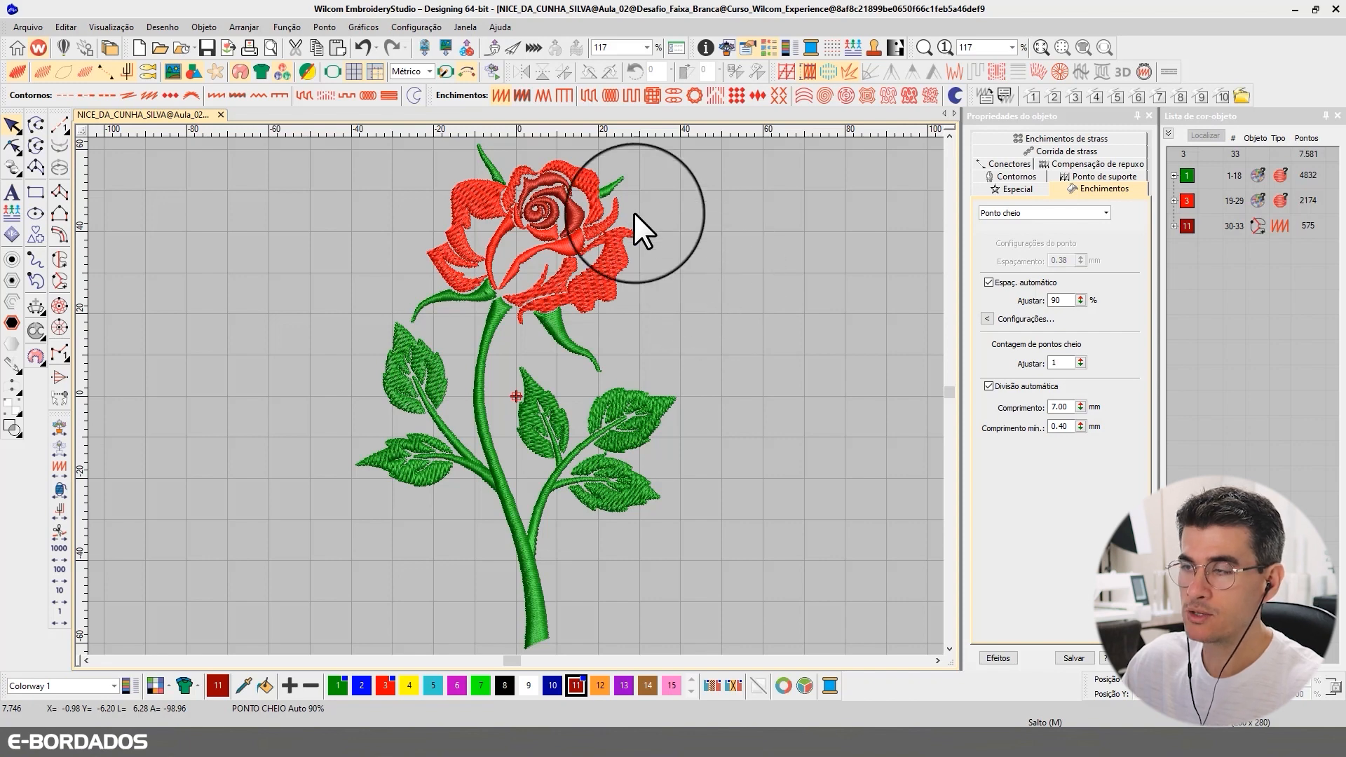
pyautogui.click(493, 160)
pyautogui.click(613, 184)
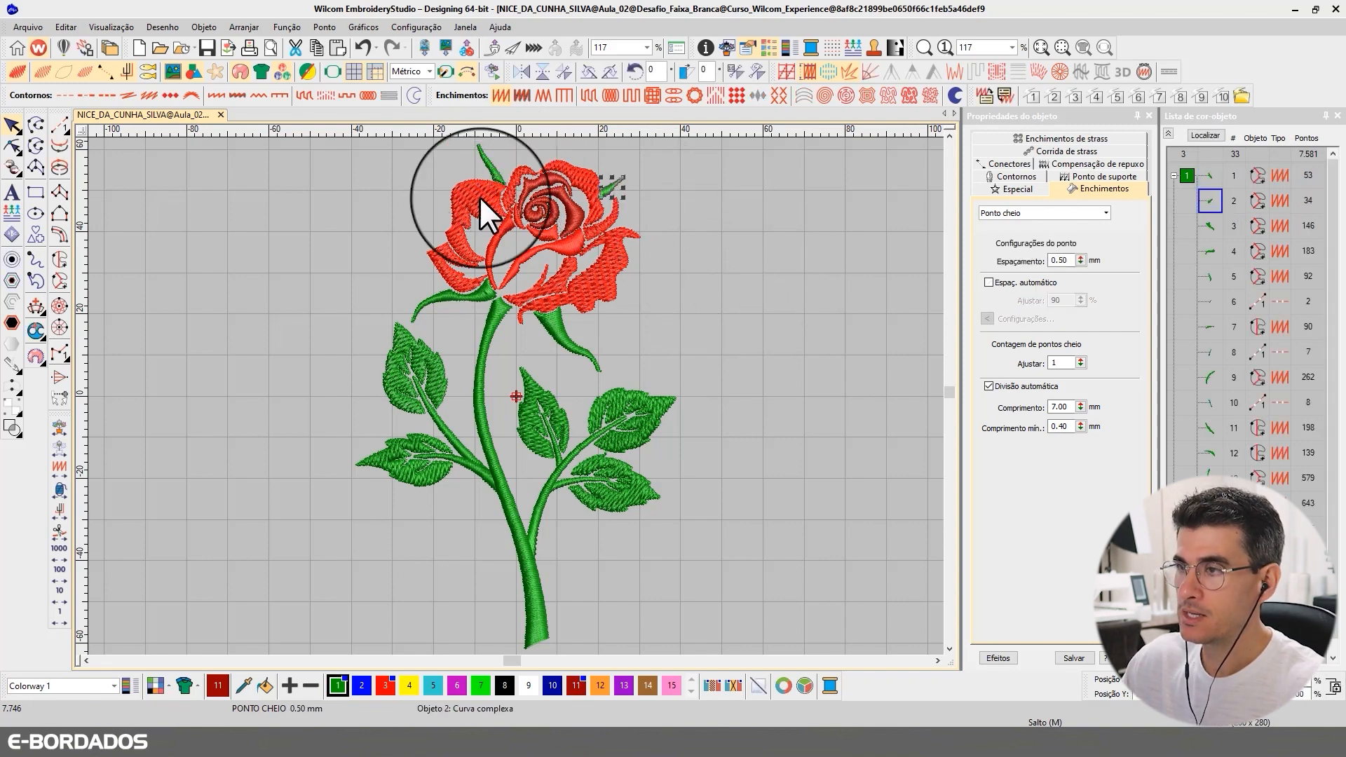
pyautogui.click(486, 166)
pyautogui.click(611, 188)
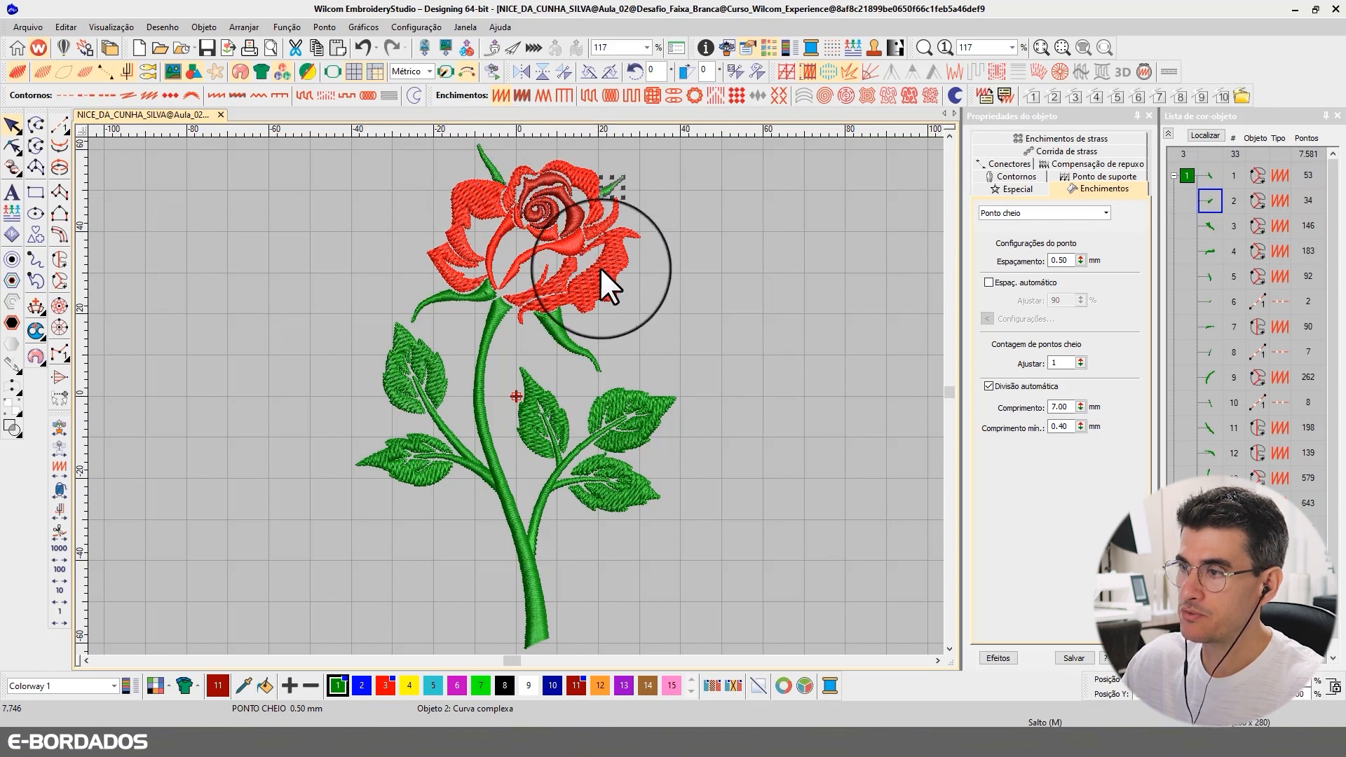
pyautogui.click(495, 168)
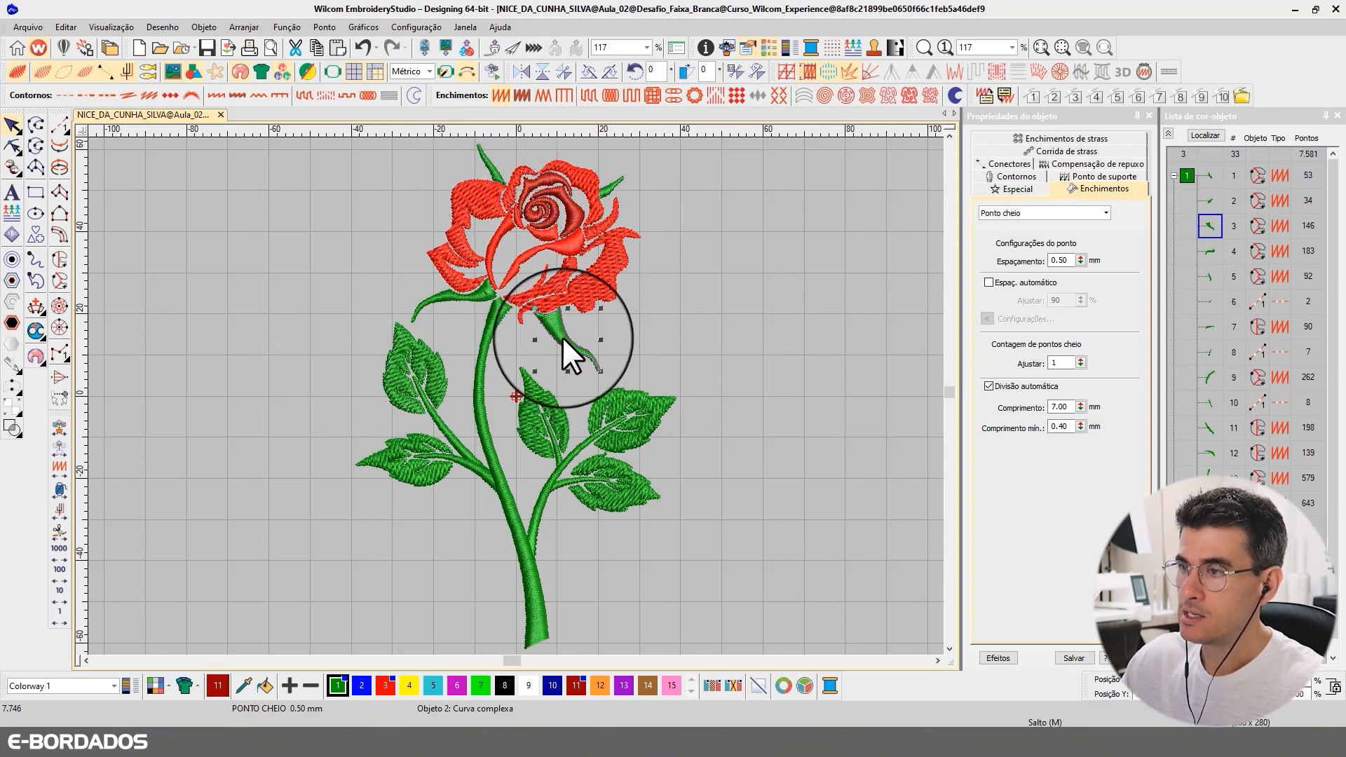
pyautogui.click(454, 303)
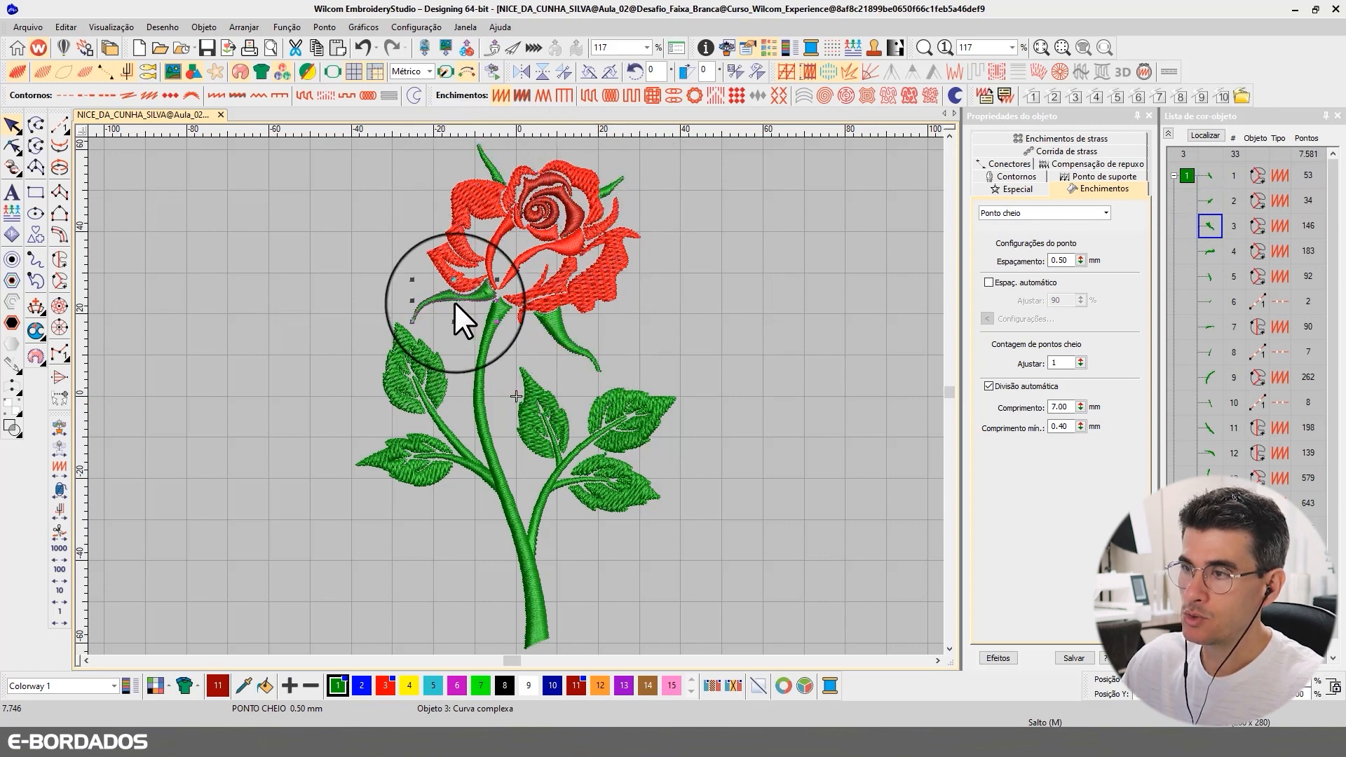
pyautogui.click(495, 313)
pyautogui.click(571, 331)
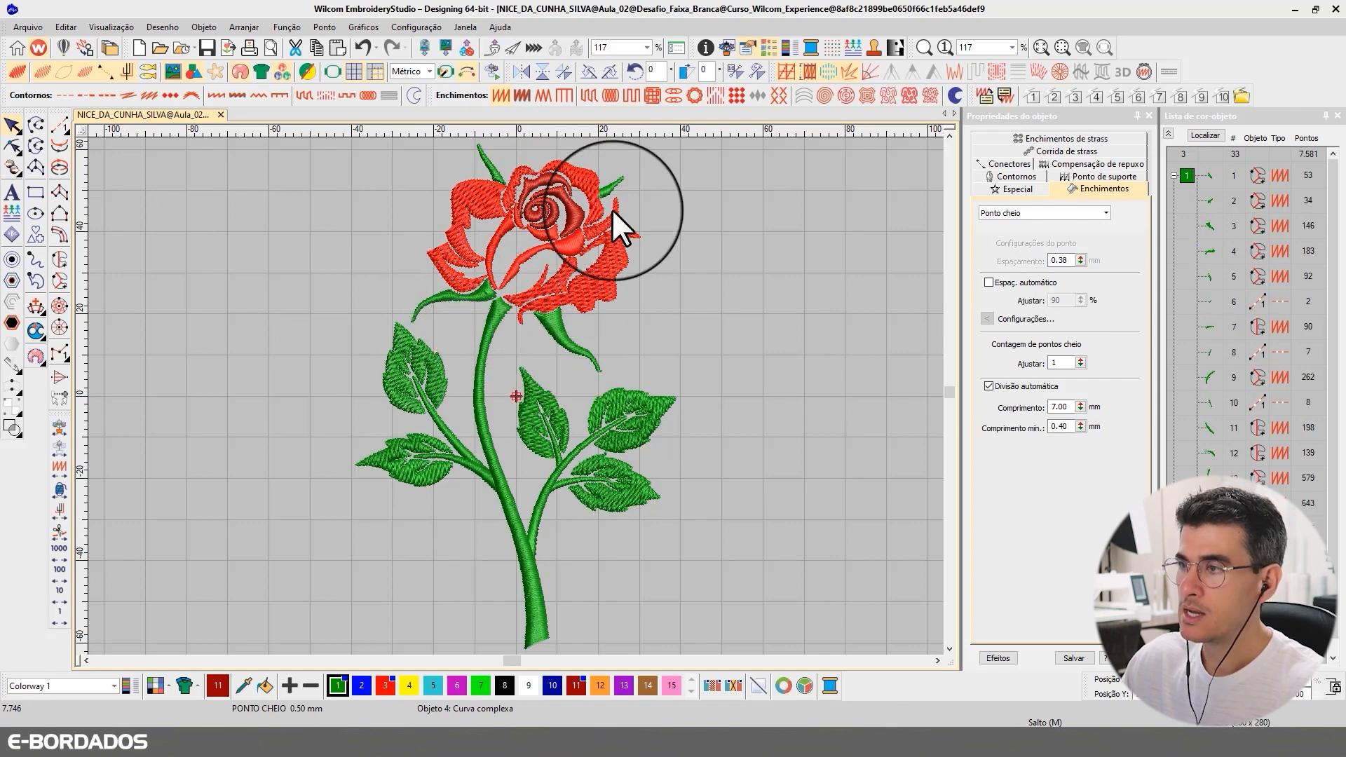
pyautogui.click(616, 183)
pyautogui.click(491, 163)
pyautogui.click(554, 332)
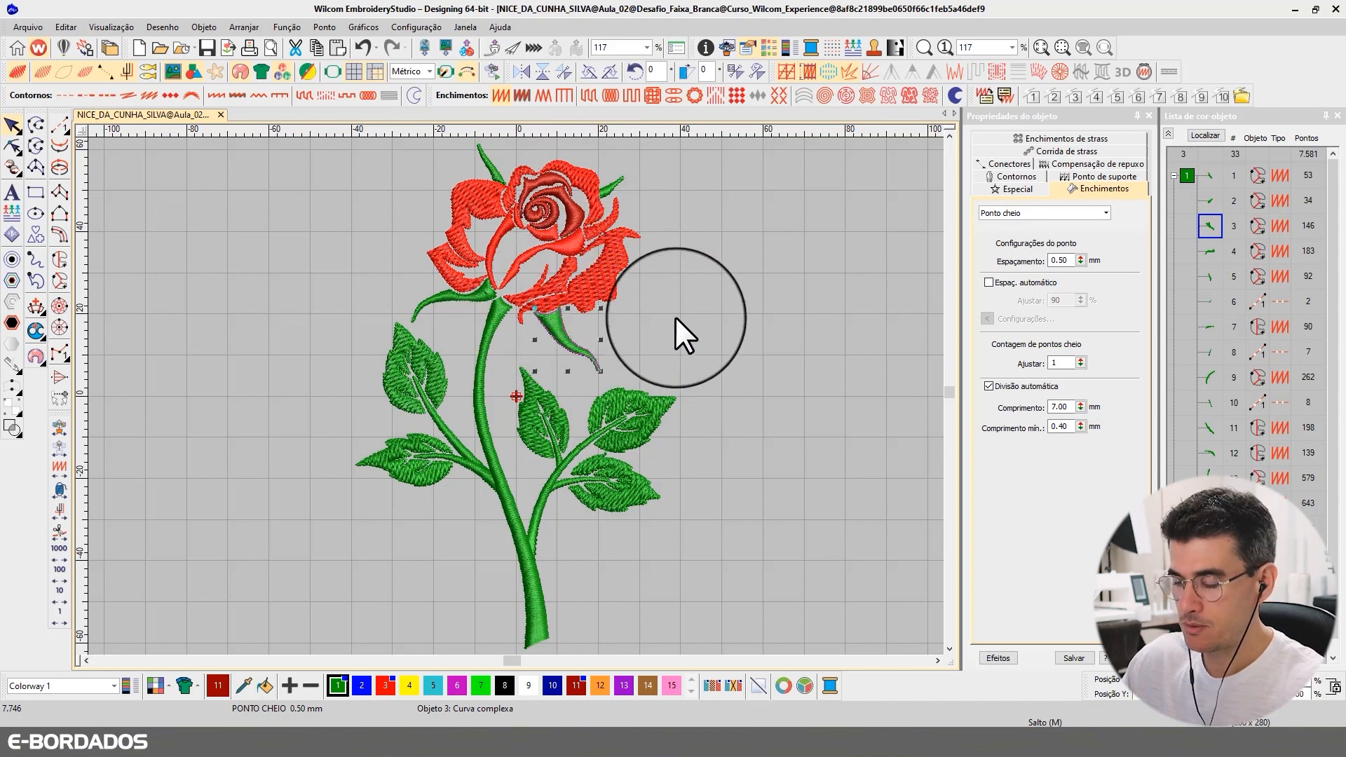
# Examine up close where the red petals meet the green sepals and check the sepals' sequence positions.
pyautogui.press('b')
pyautogui.moveTo(491, 177); pyautogui.dragTo(679, 355)
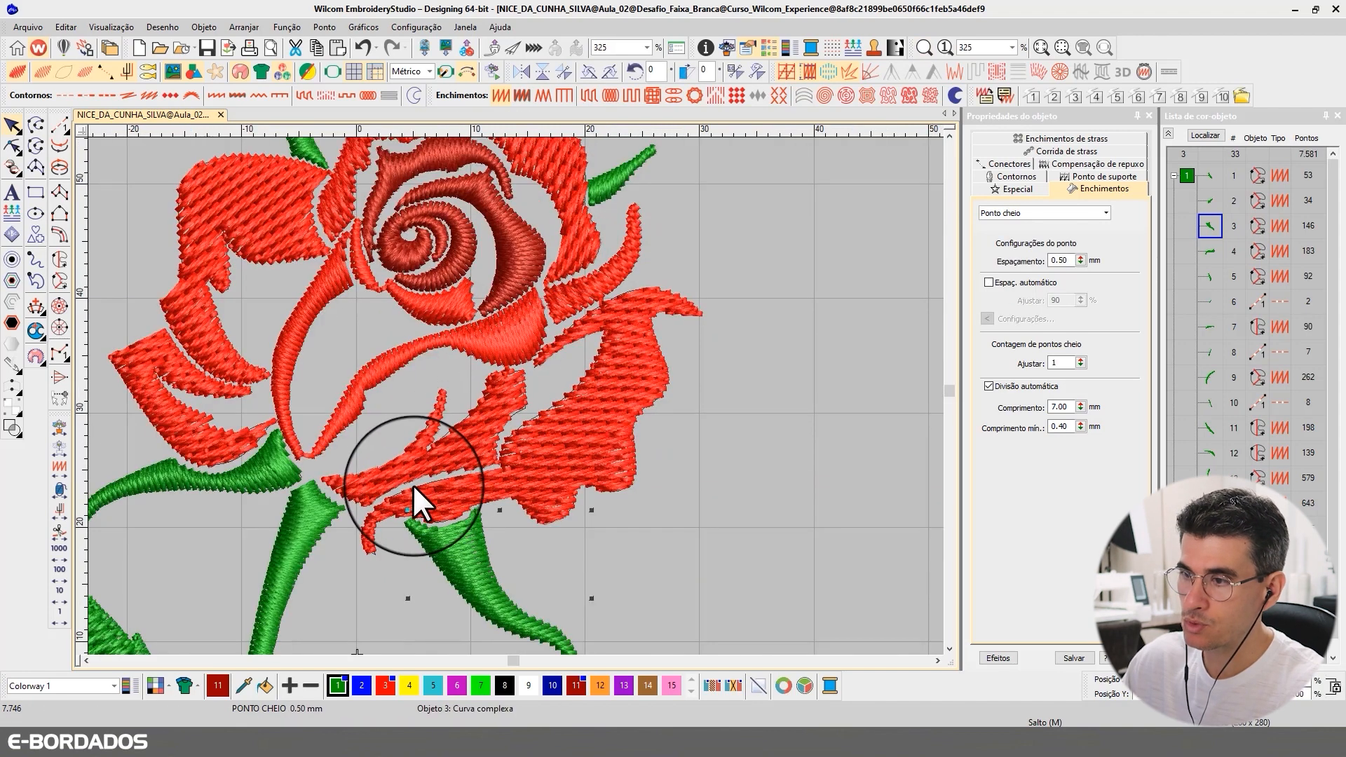
pyautogui.click(633, 527)
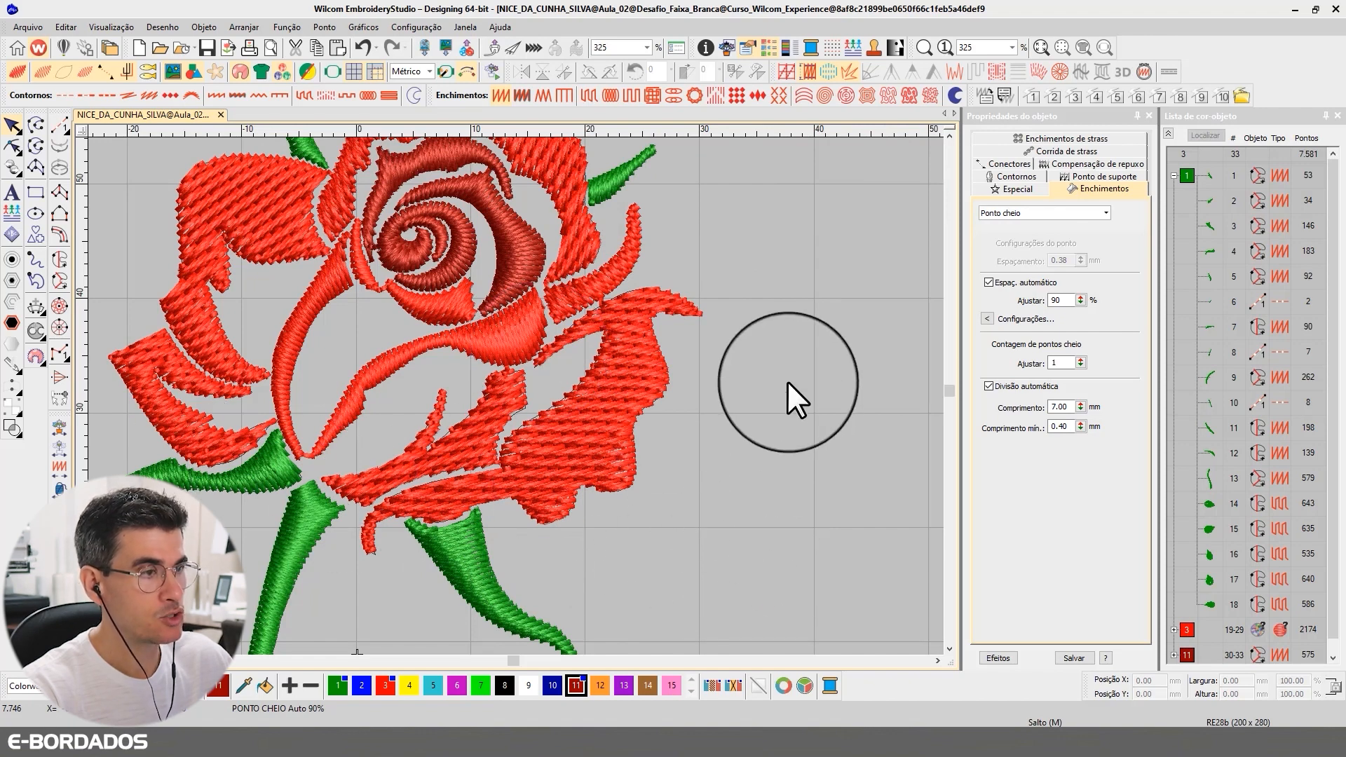
pyautogui.scroll(-2, 524, 305)
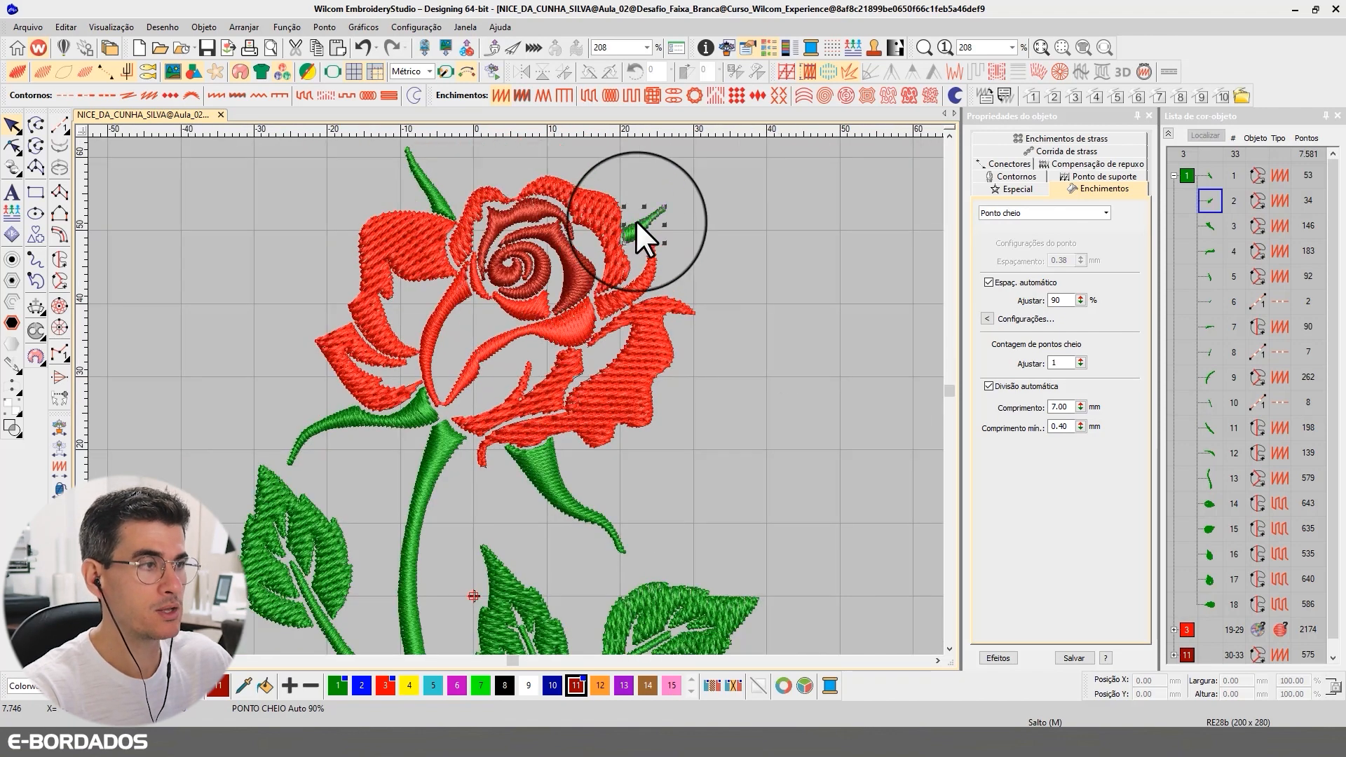
pyautogui.click(422, 181)
pyautogui.click(554, 481)
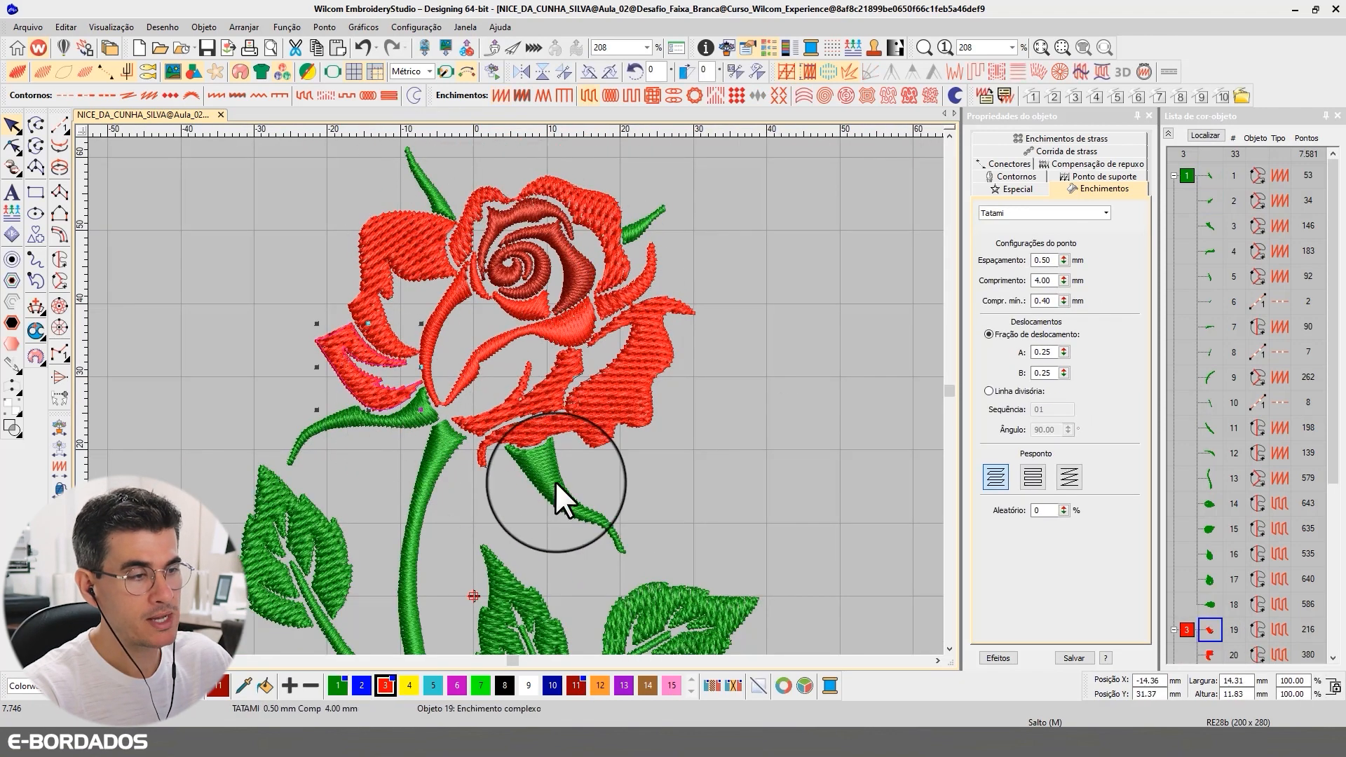
pyautogui.click(620, 233)
pyautogui.click(443, 199)
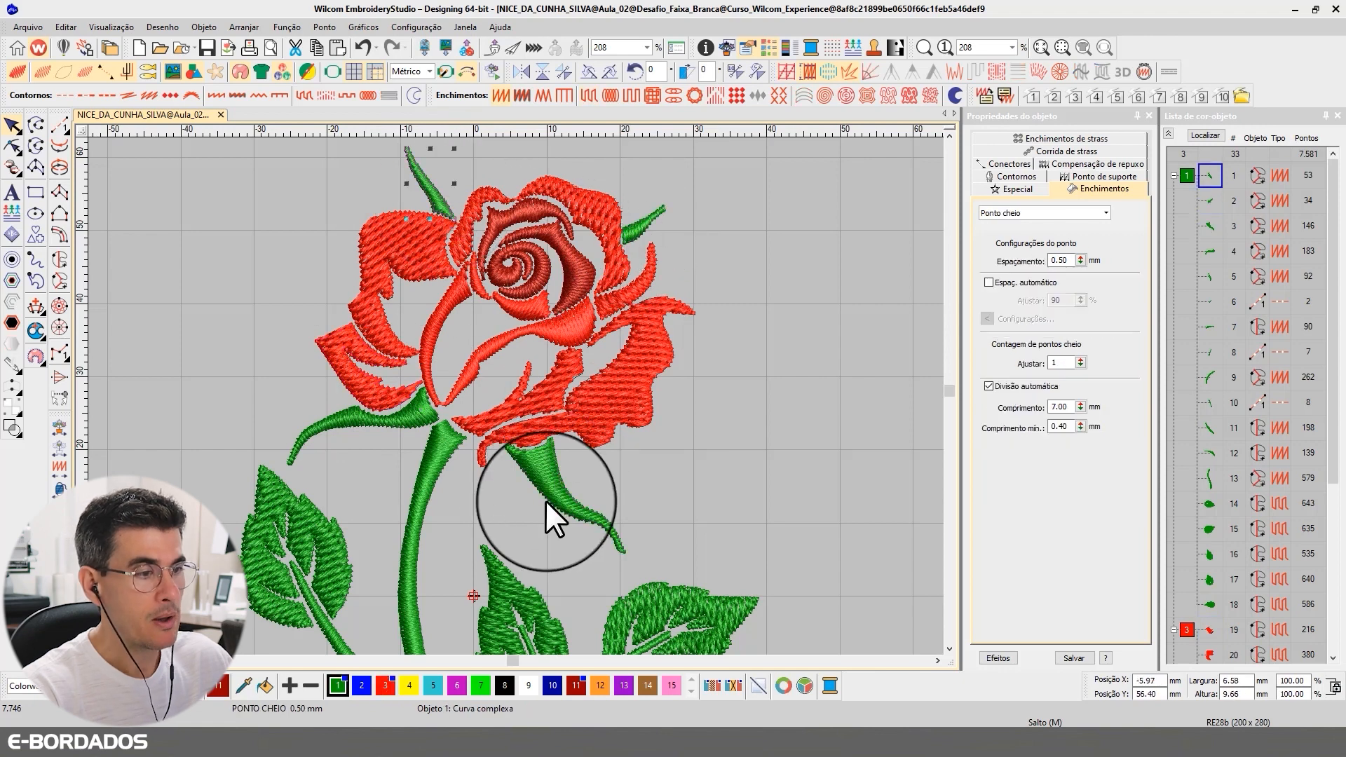
# Examine the stem and leaf area, checking the sequence positions of the lower sepal and a leaf fill.
pyautogui.scroll(-3, 546, 500)
pyautogui.press('b')
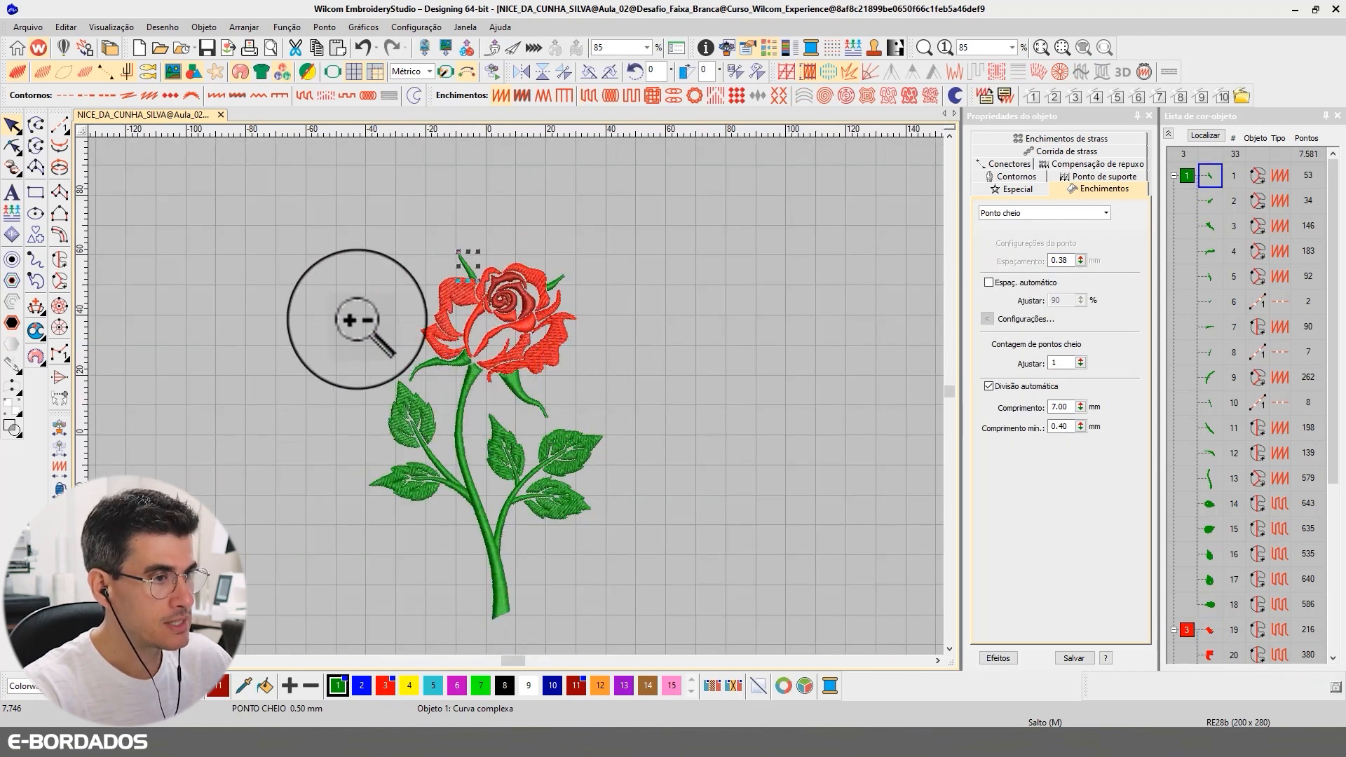
pyautogui.moveTo(362, 320); pyautogui.dragTo(634, 627)
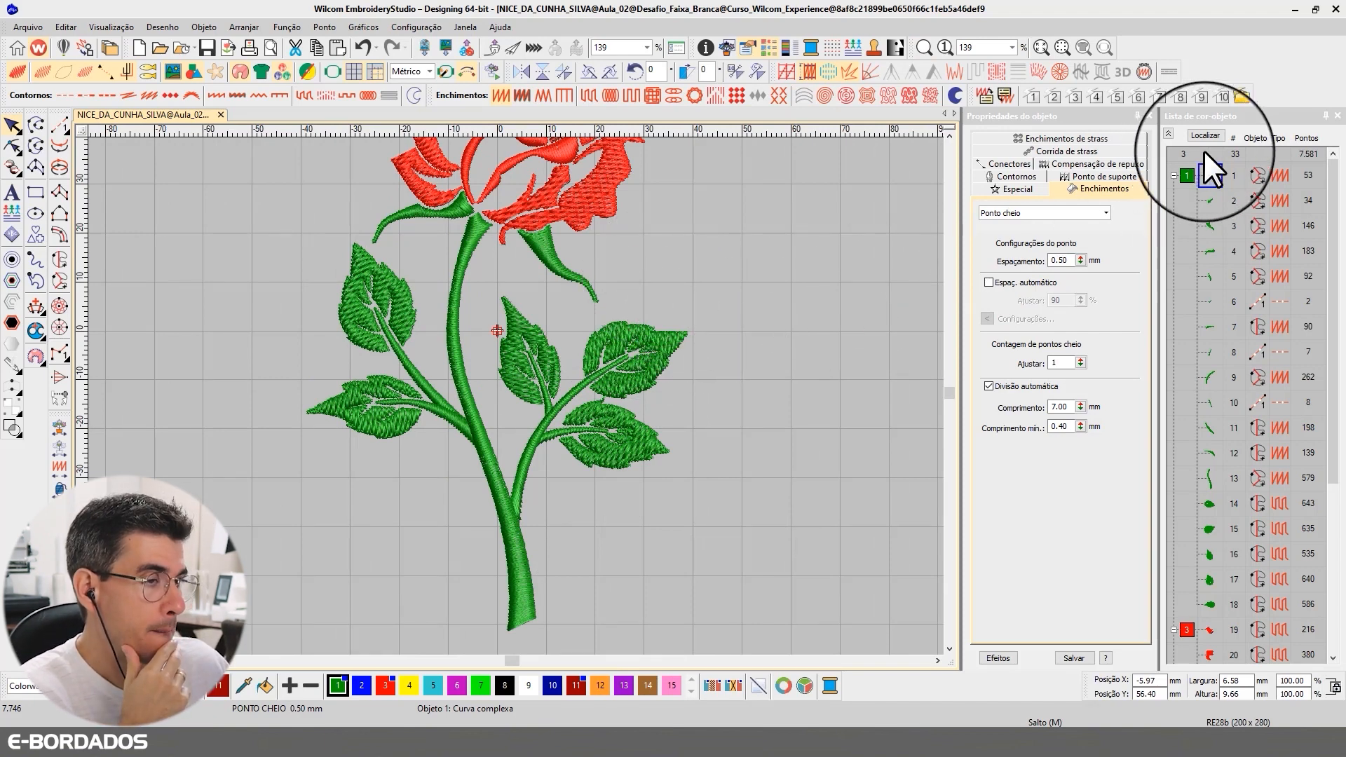
pyautogui.click(1213, 223)
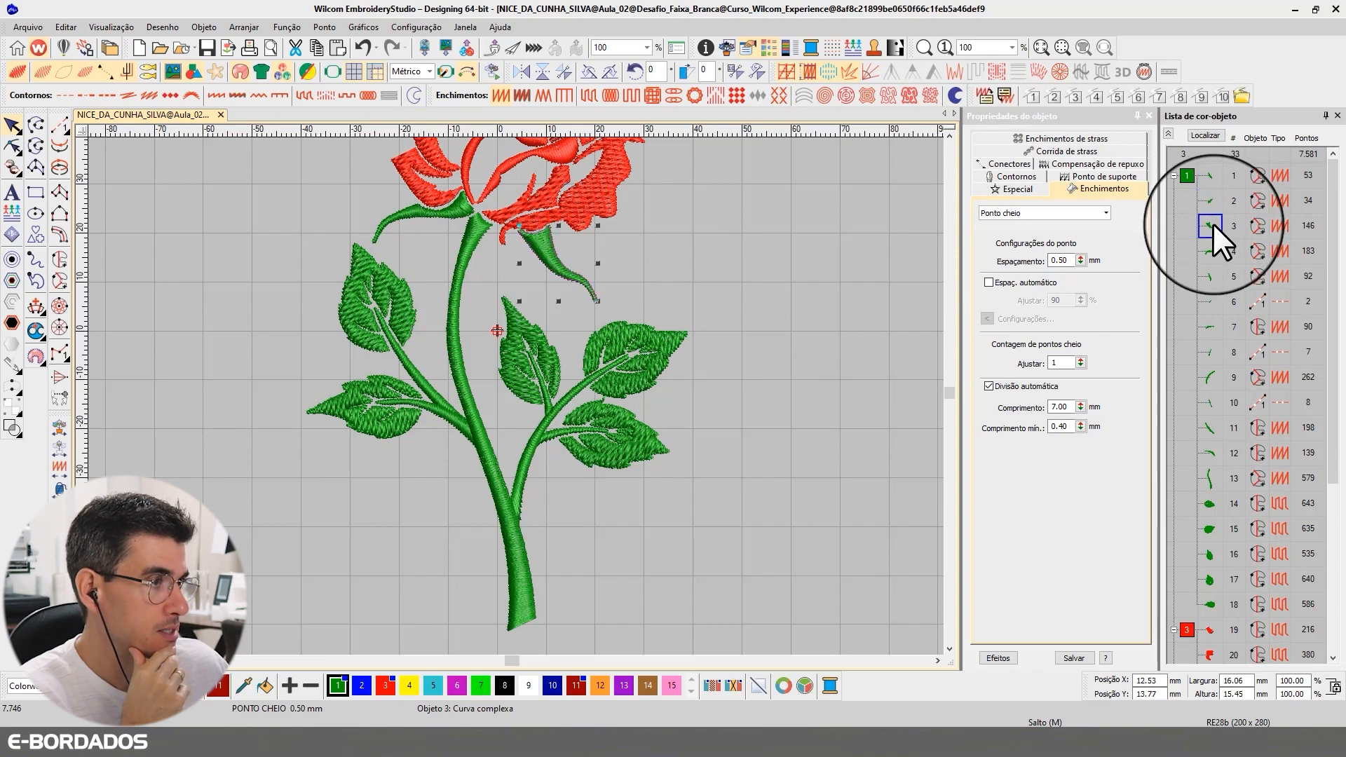
pyautogui.click(389, 312)
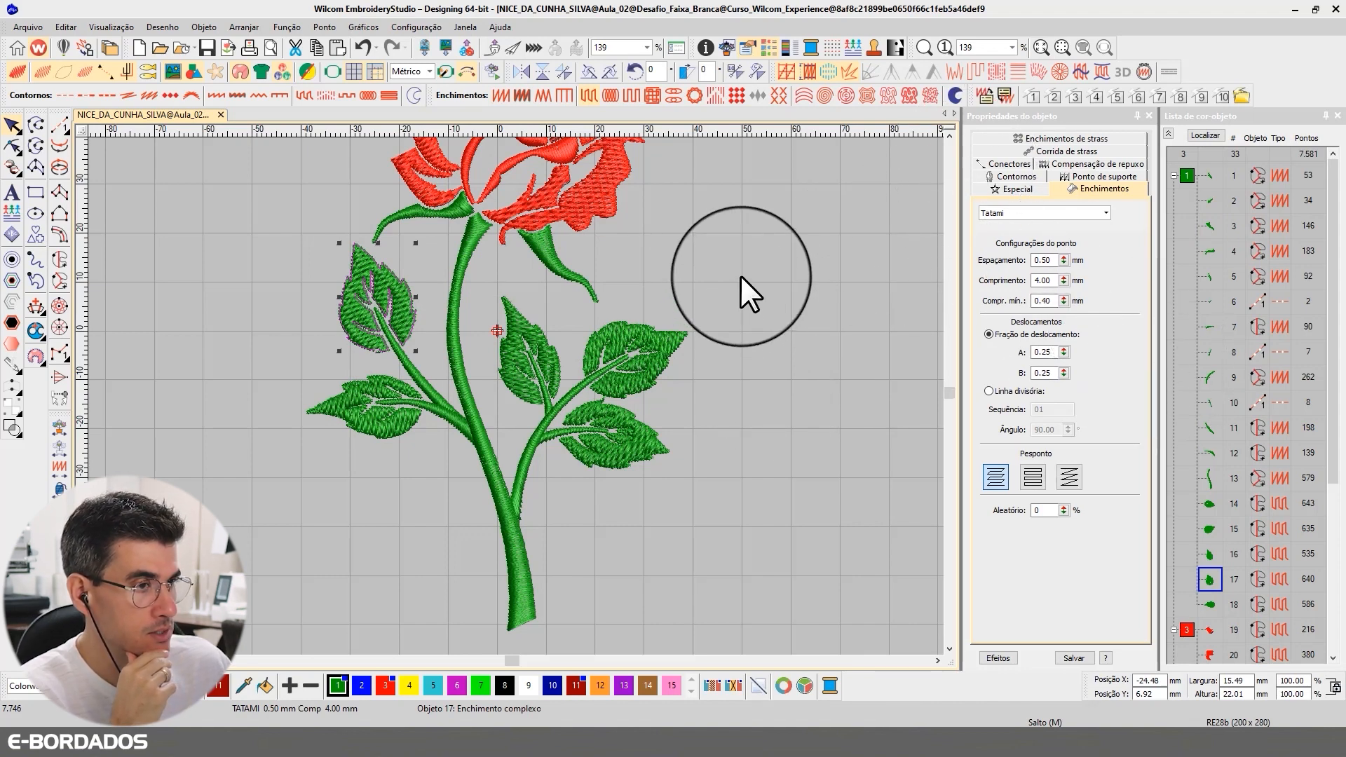
# Move the five leaf fills to the start of the stitching sequence and recolour them with purple colour 13.
pyautogui.click(1210, 503)
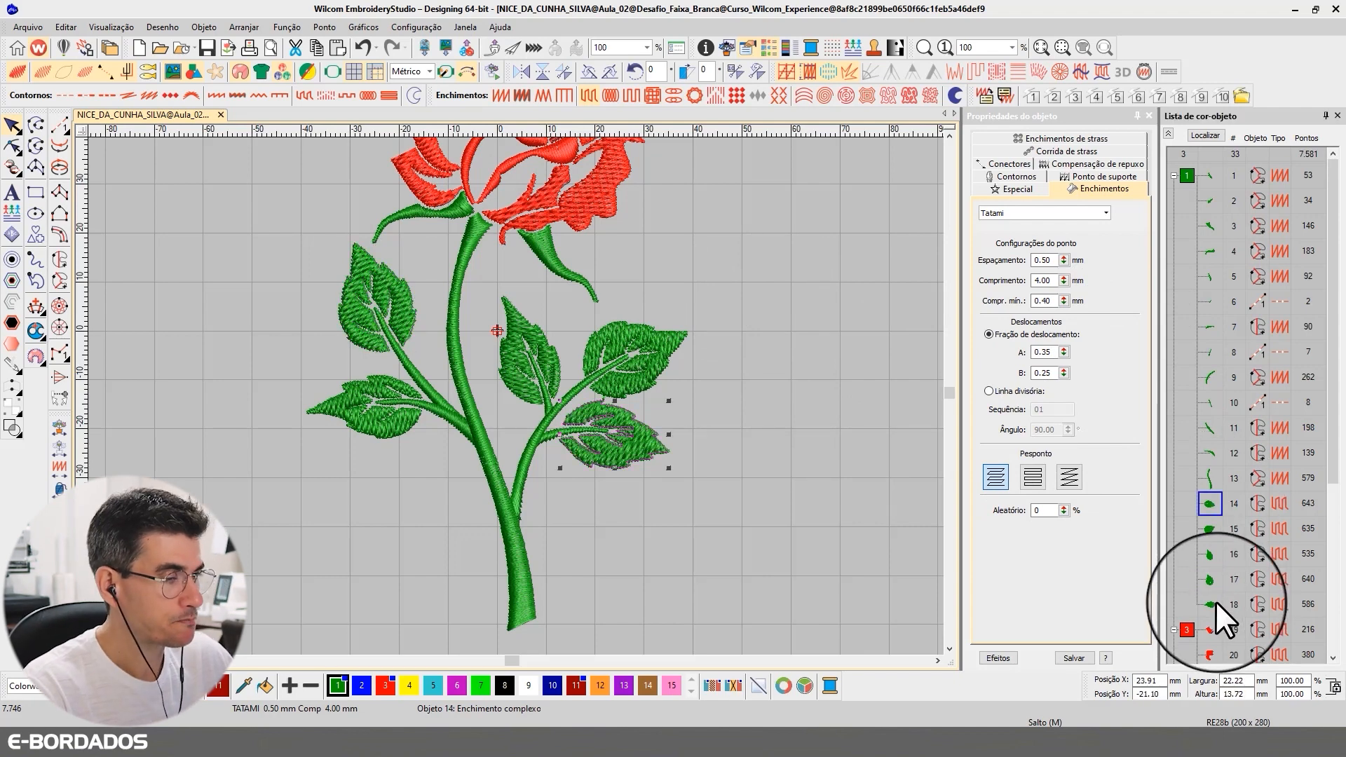
pyautogui.keyDown('ctrl'); pyautogui.click(1208, 525); pyautogui.keyUp('ctrl')
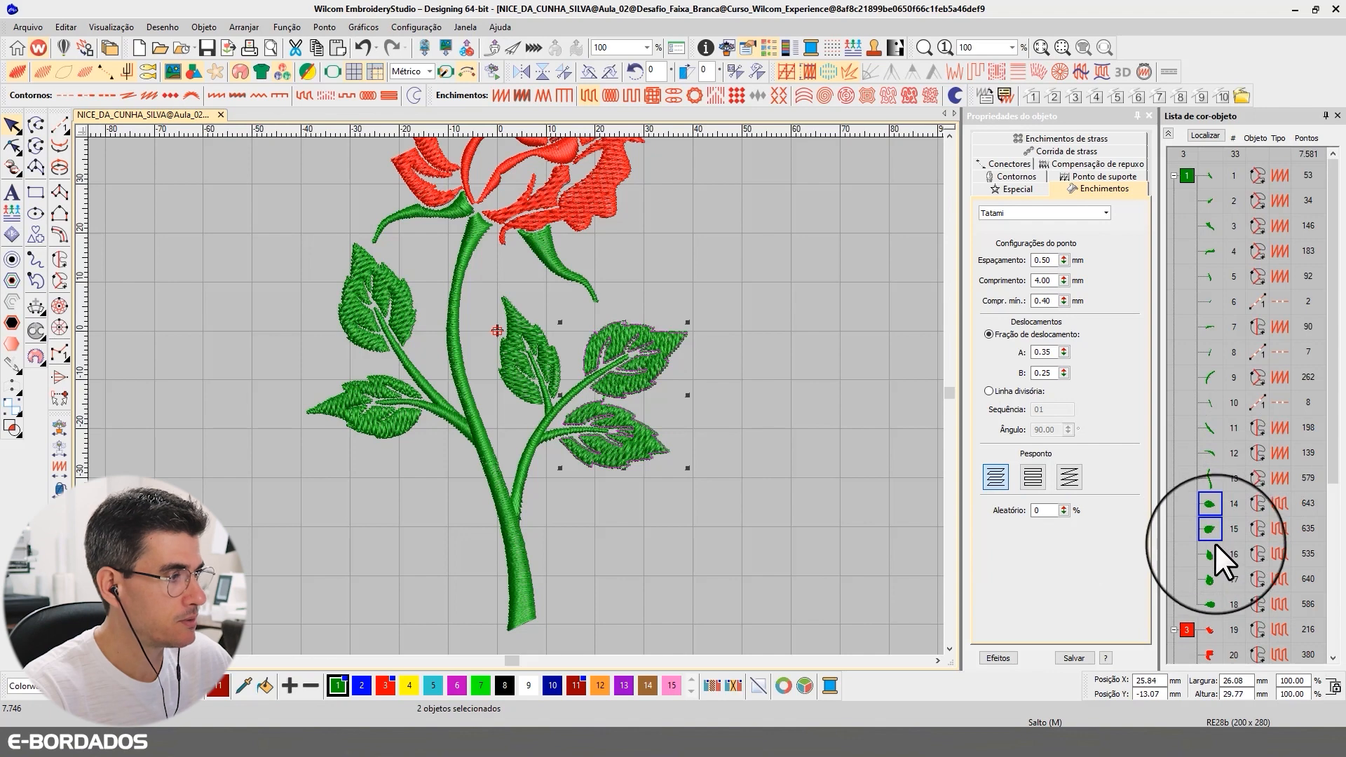
pyautogui.keyDown('shift'); pyautogui.click(1211, 596); pyautogui.keyUp('shift')
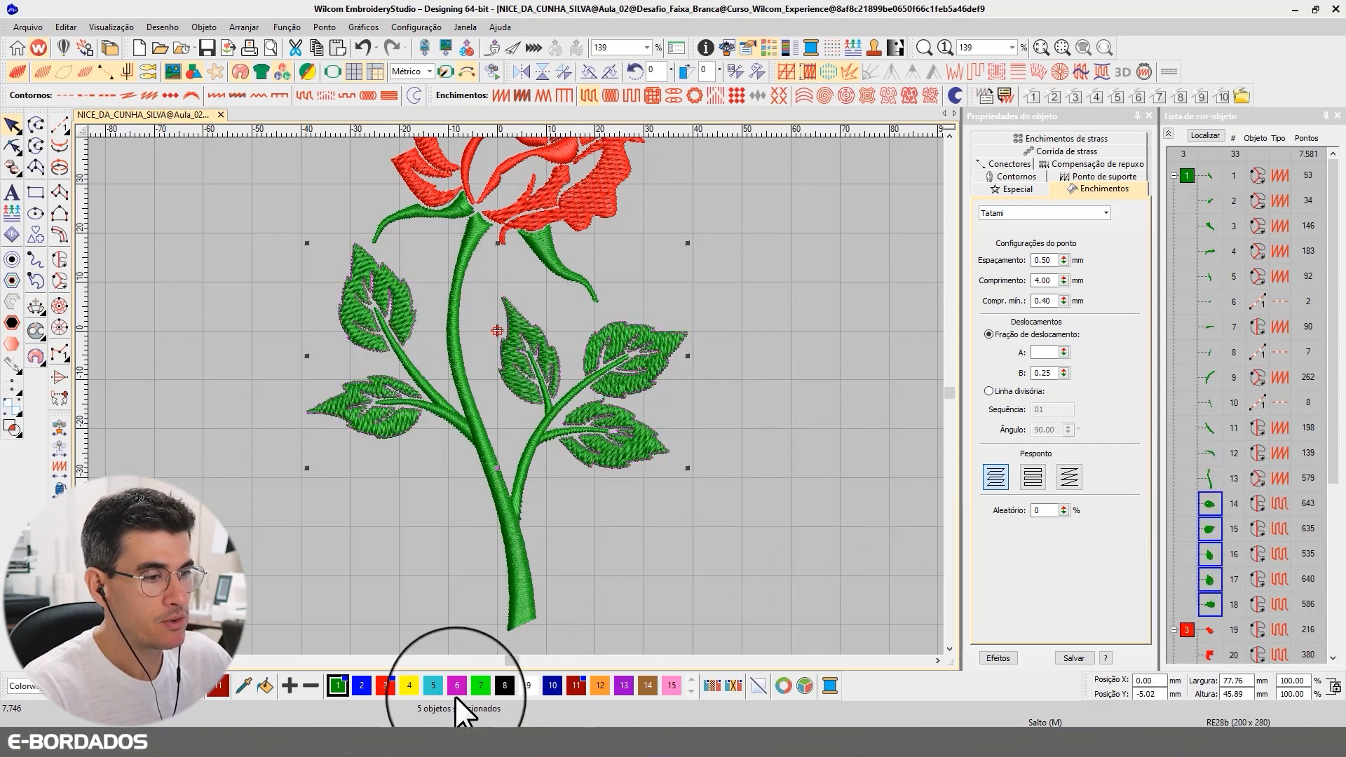
pyautogui.click(433, 688)
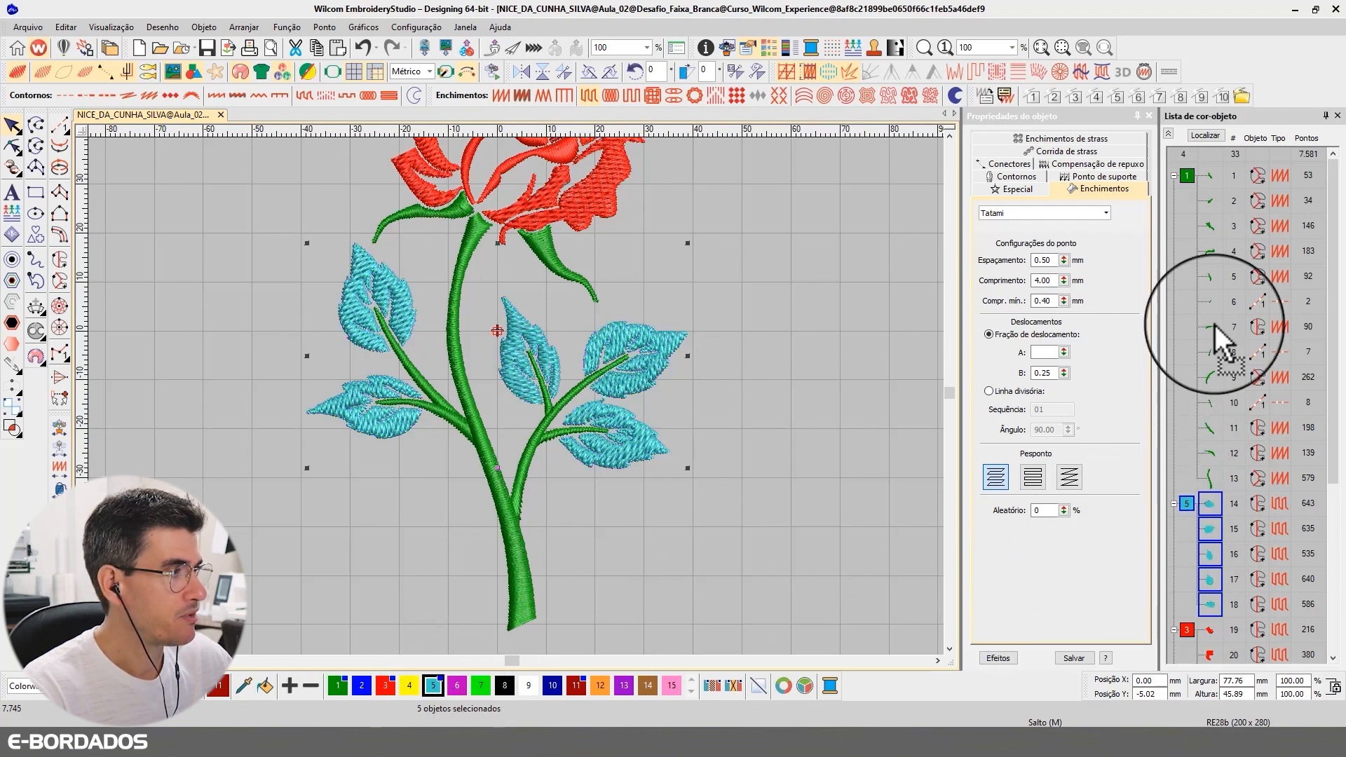
pyautogui.moveTo(1190, 159); pyautogui.dragTo(1192, 169)
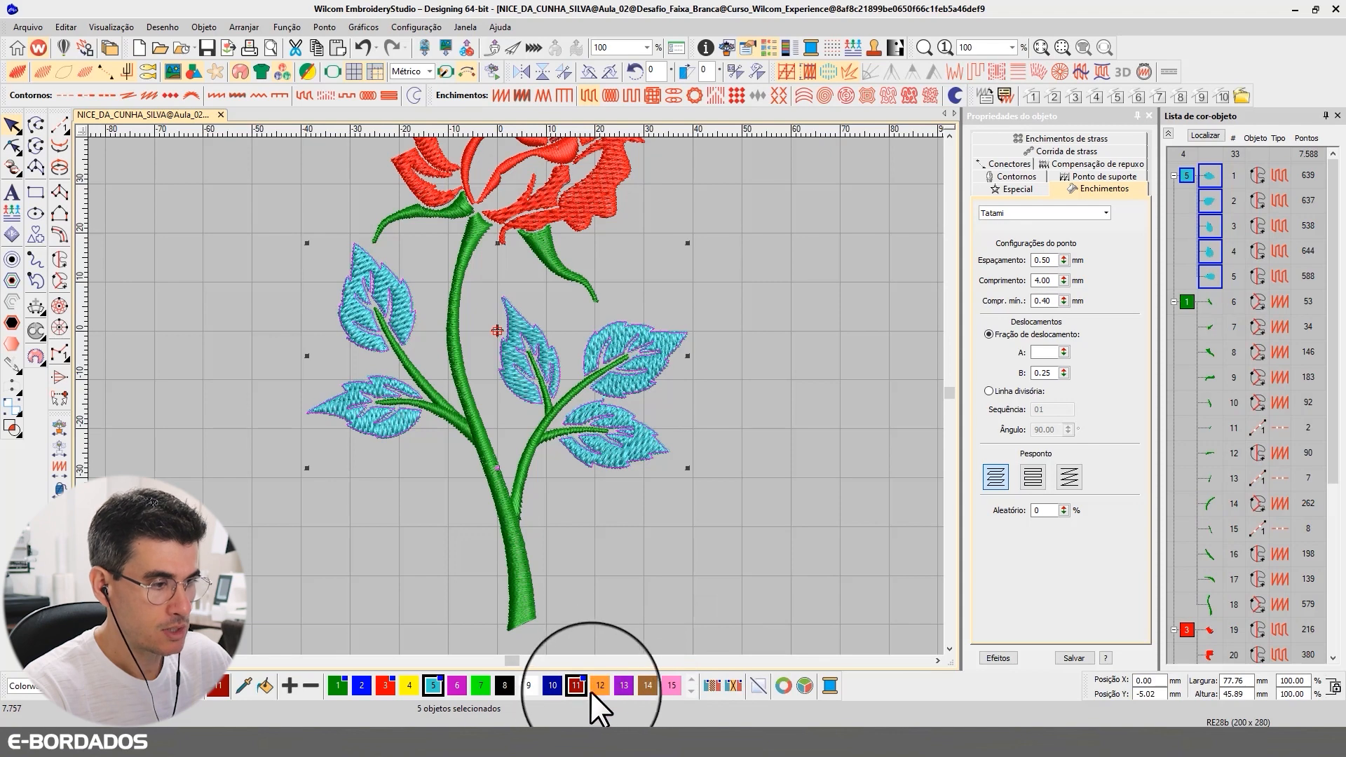
pyautogui.click(624, 688)
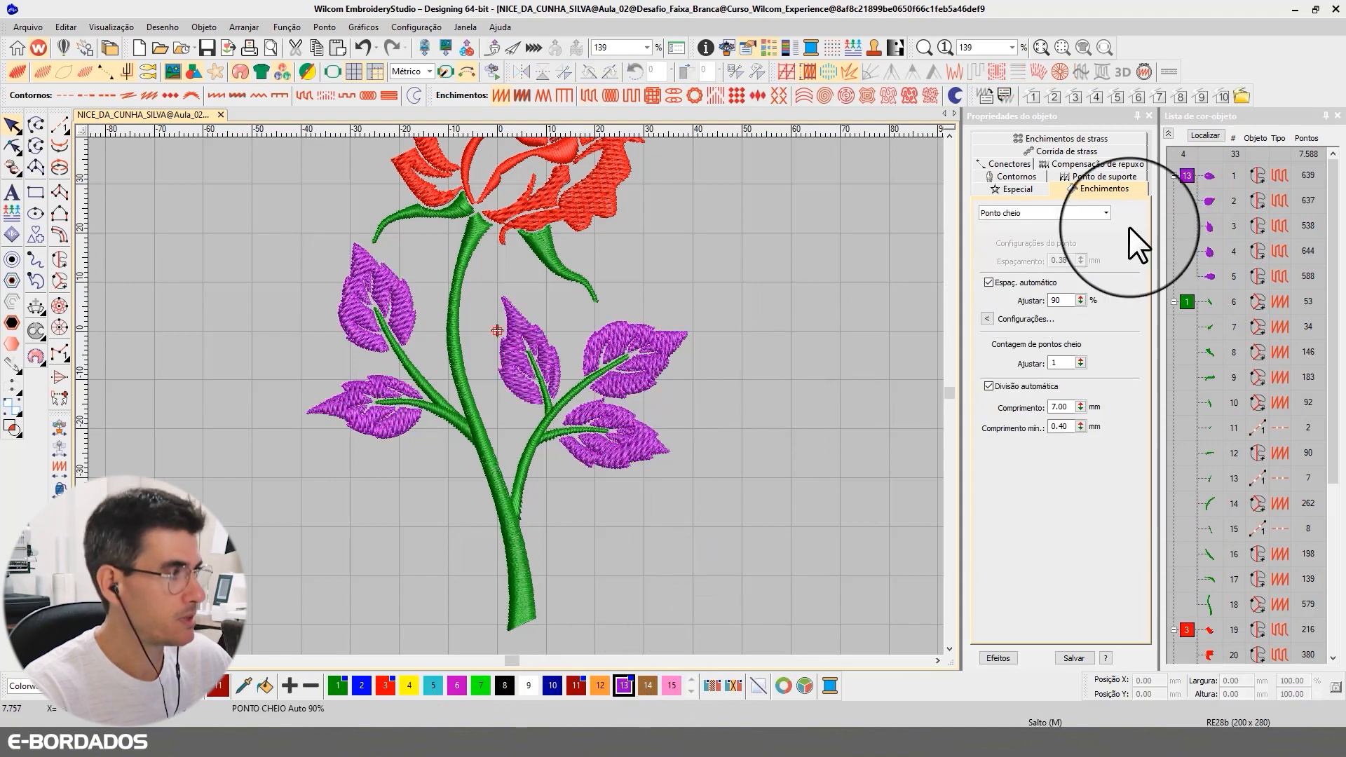
# Step through the first leaf fill and the green sepal, stem and connecting-run objects individually to check their stitching order.
pyautogui.click(1214, 175)
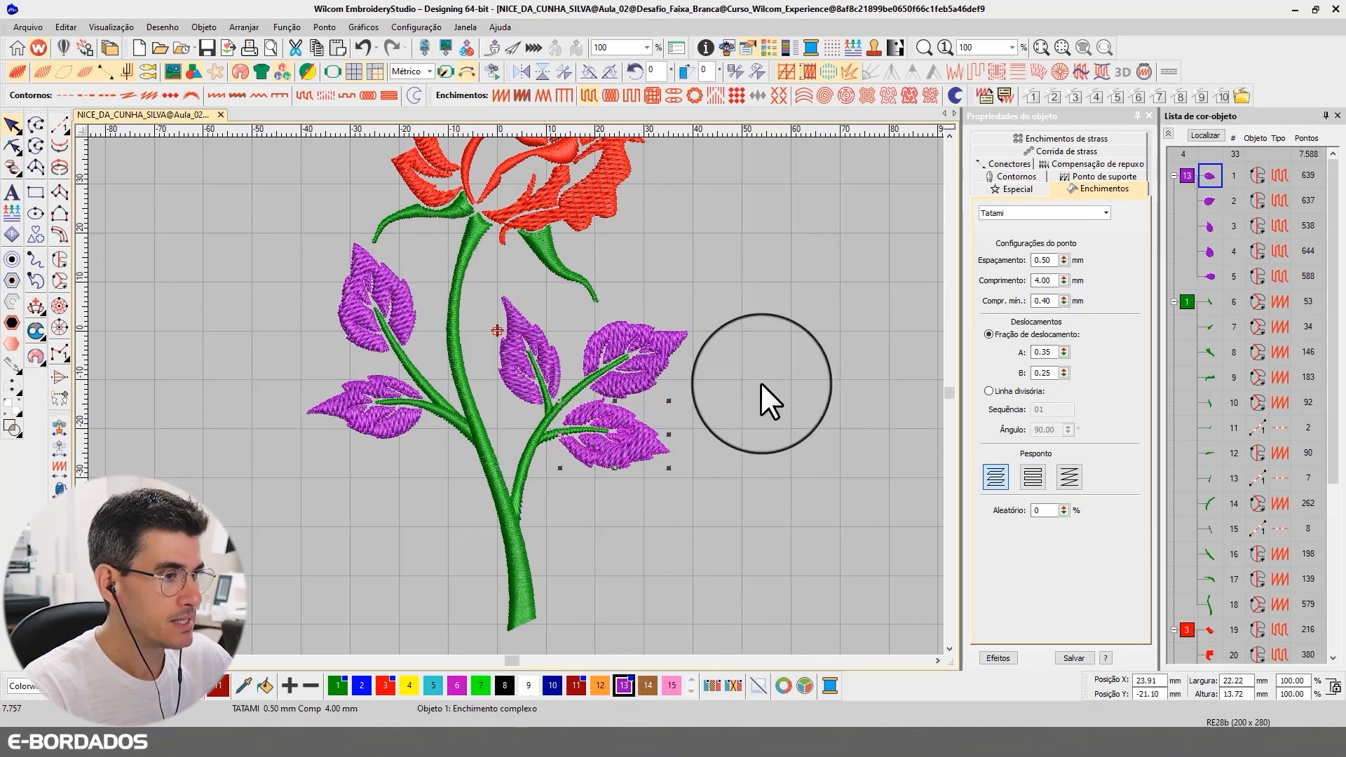
pyautogui.click(1213, 305)
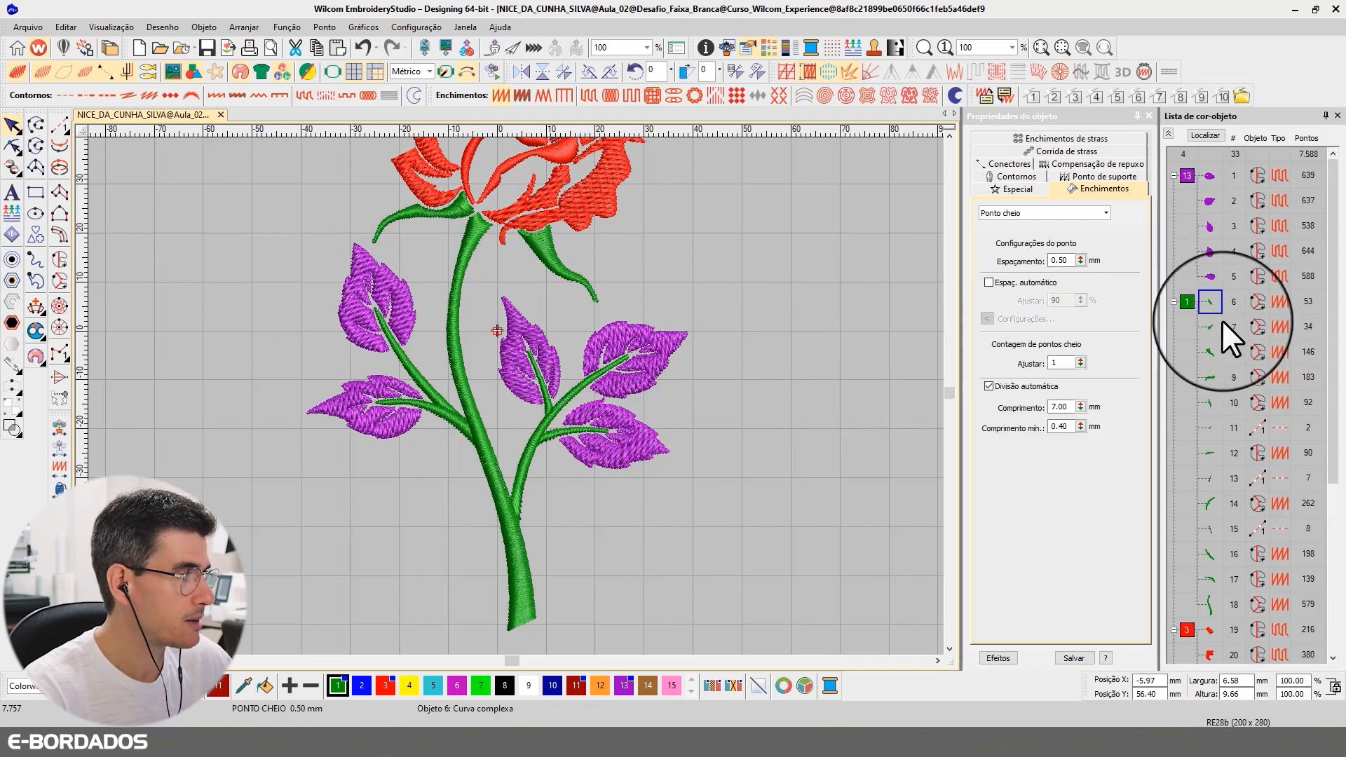
pyautogui.click(1203, 329)
pyautogui.click(1211, 377)
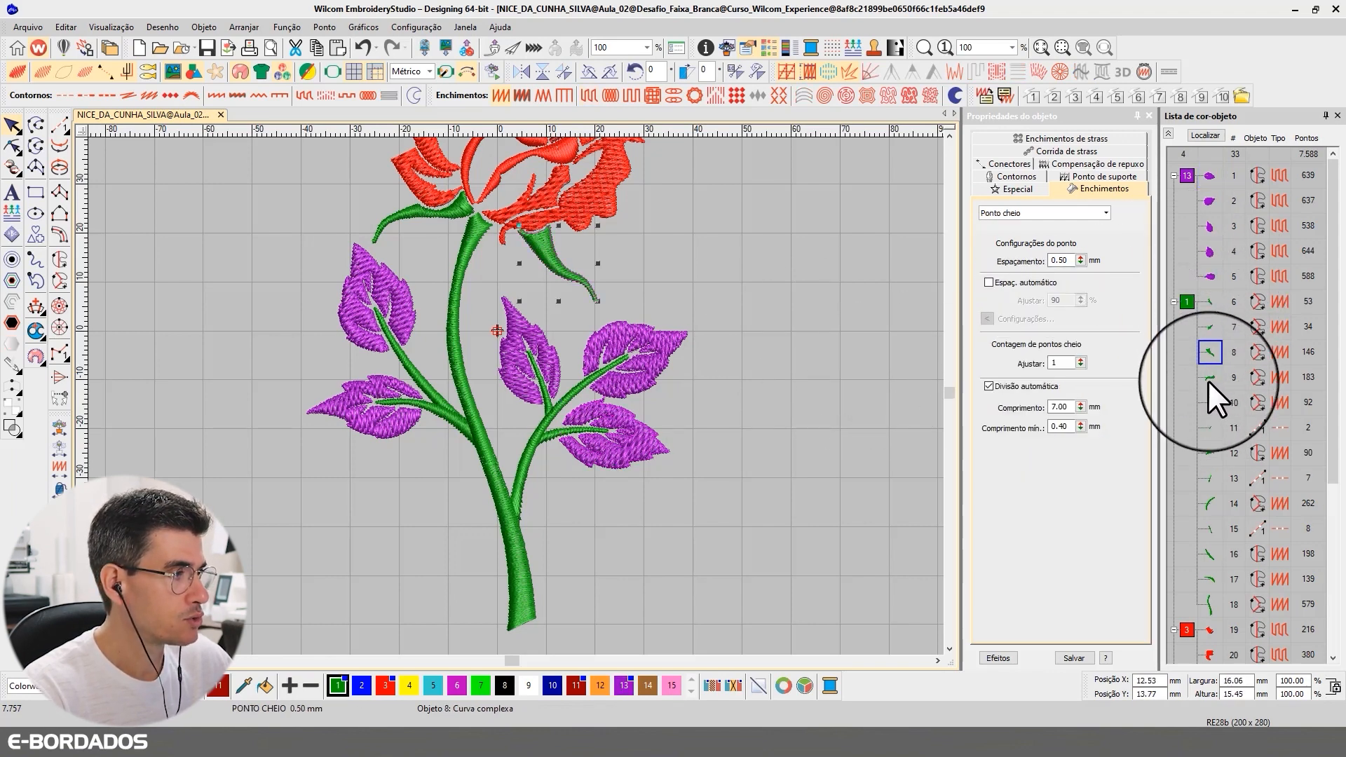
pyautogui.click(1209, 402)
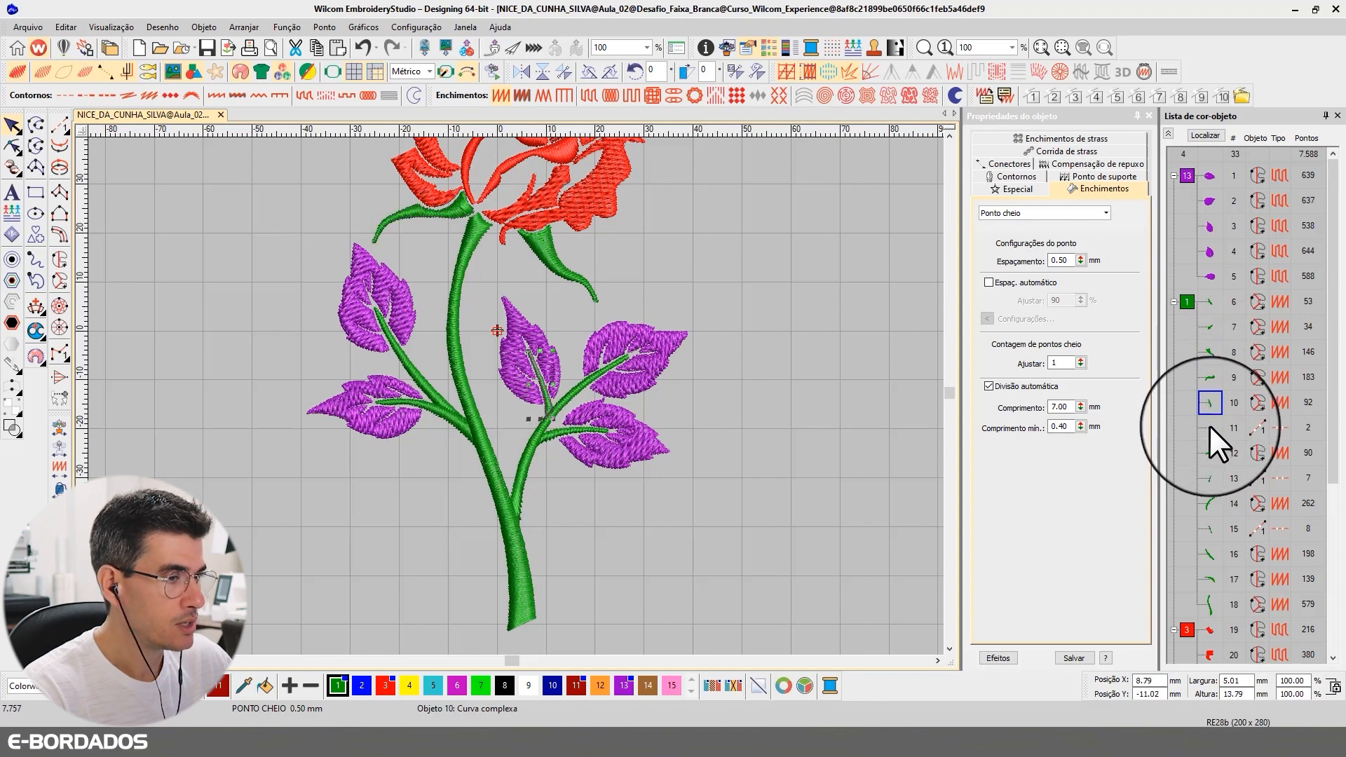
pyautogui.click(1210, 429)
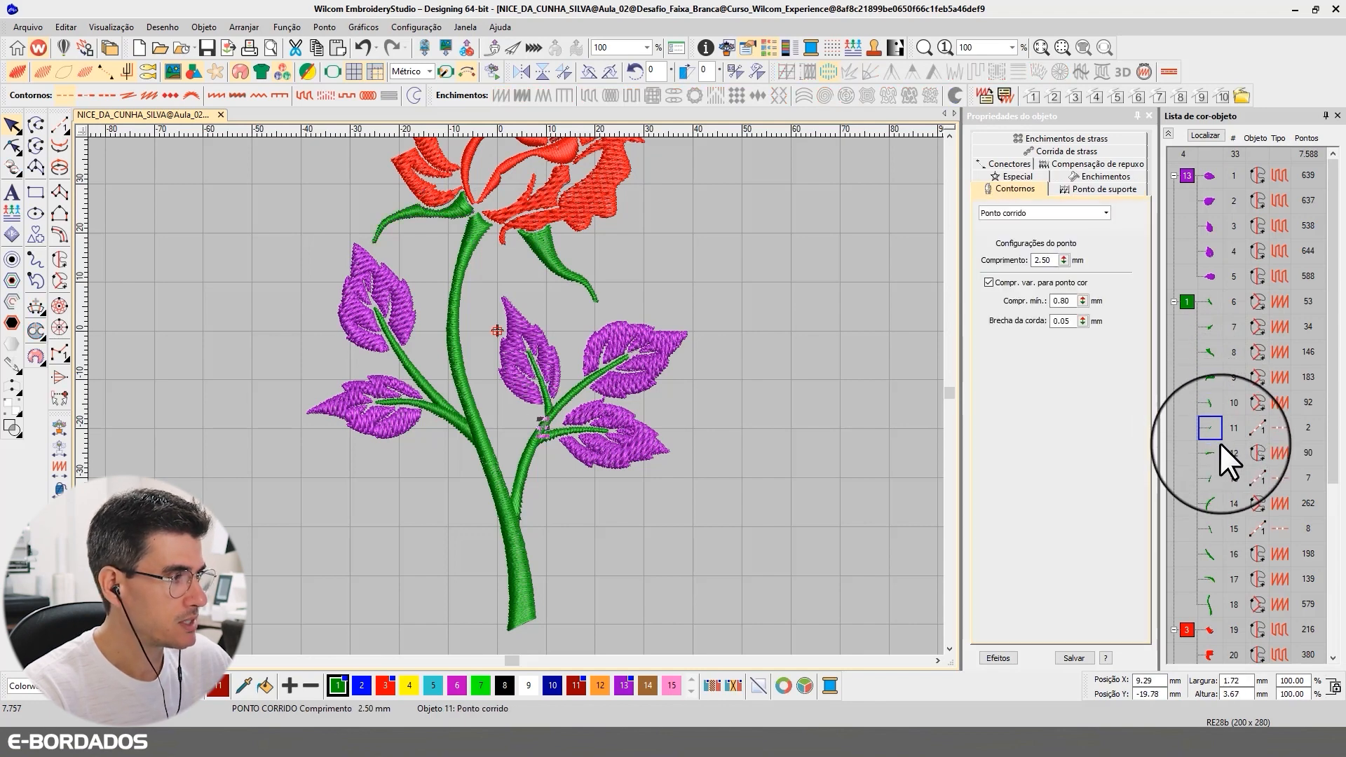
pyautogui.click(1210, 452)
pyautogui.click(1209, 480)
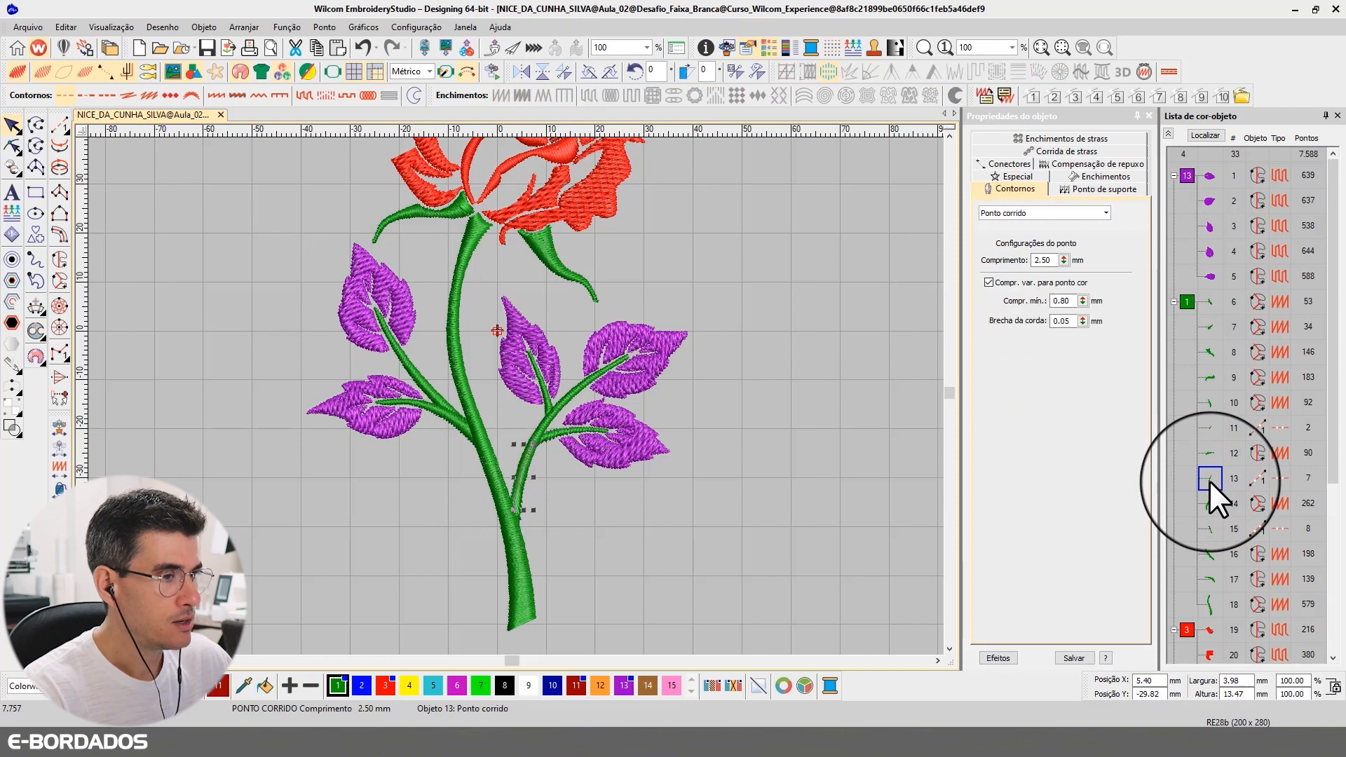
pyautogui.click(1213, 502)
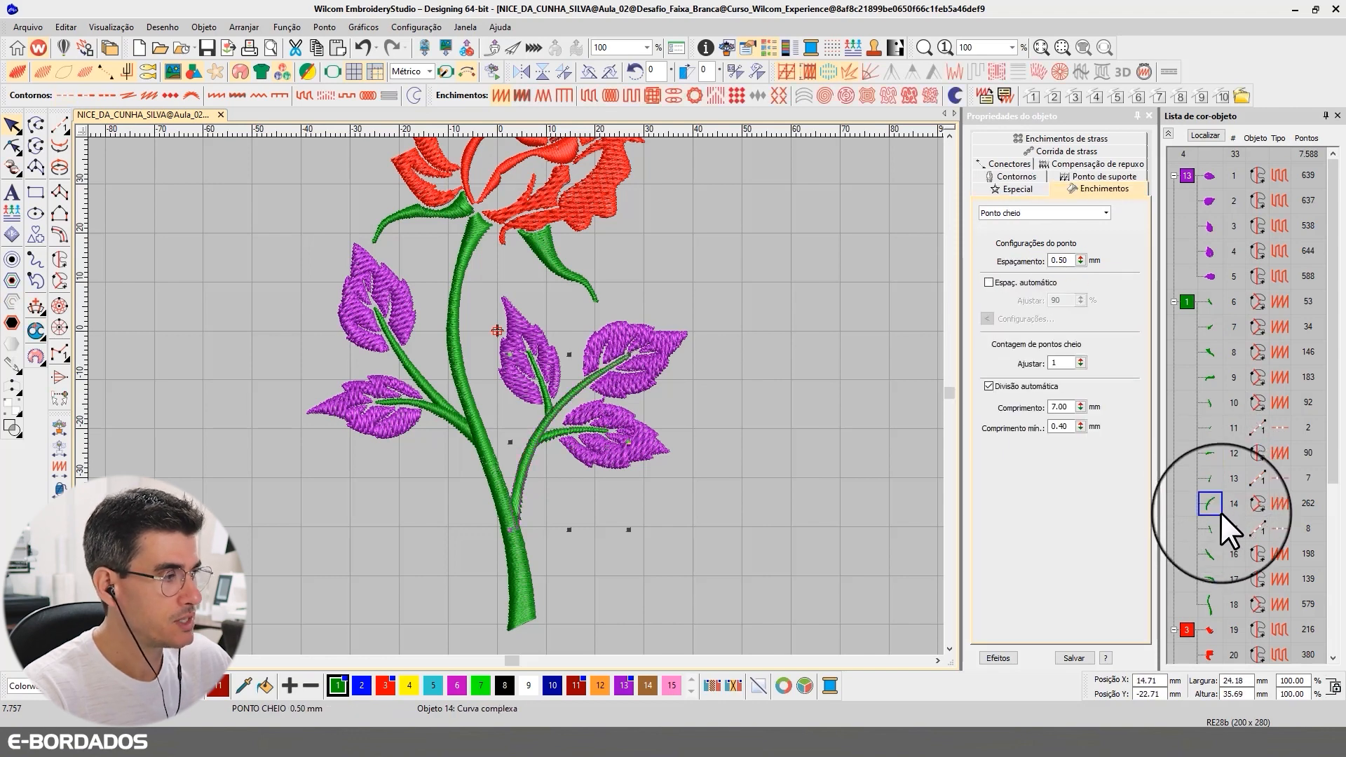
pyautogui.click(1213, 531)
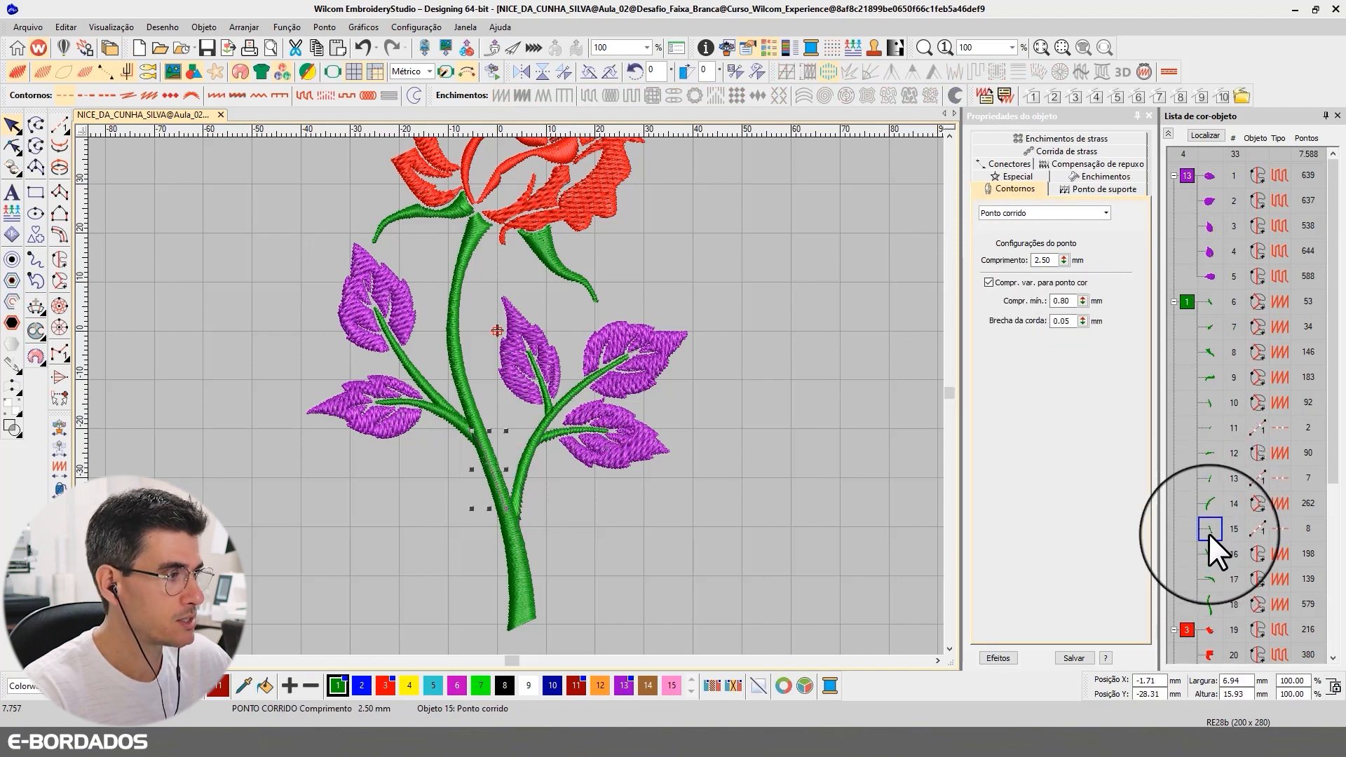
pyautogui.click(1210, 505)
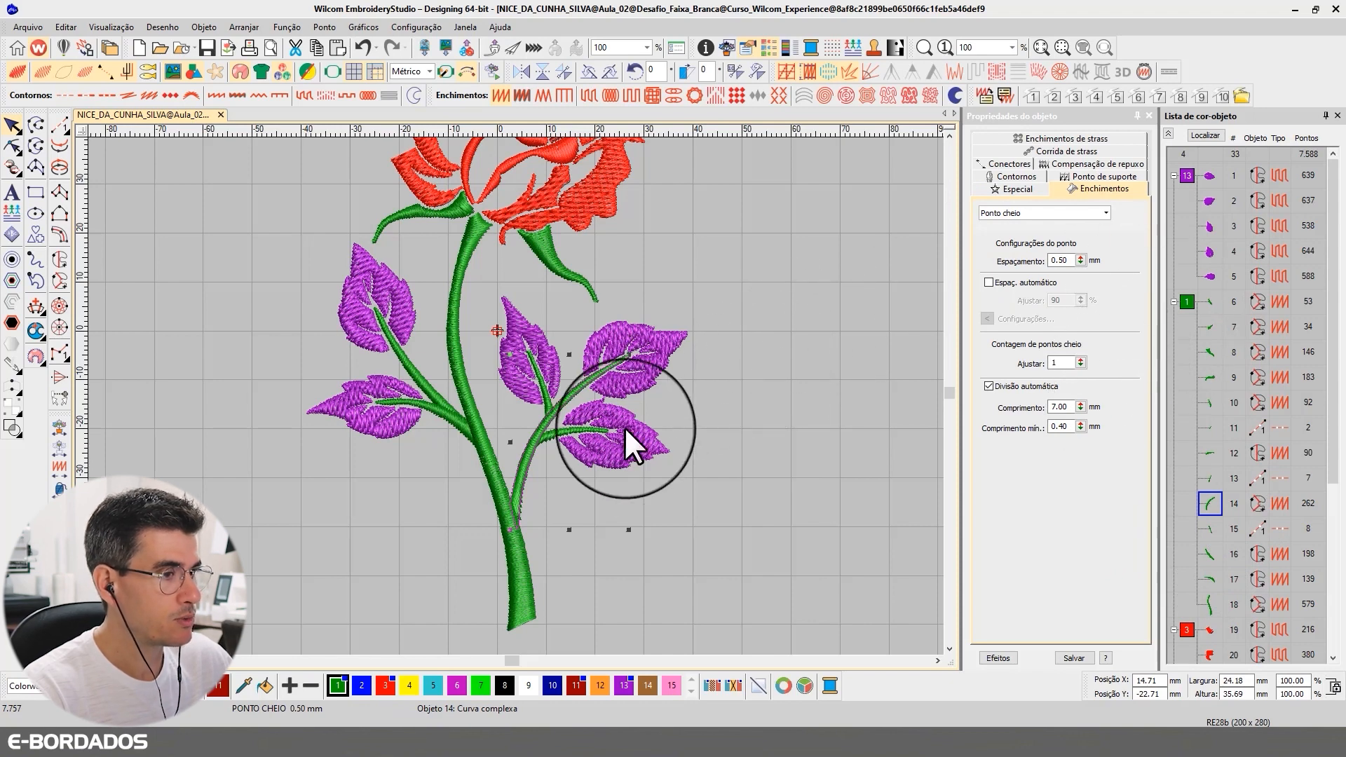
pyautogui.click(1207, 306)
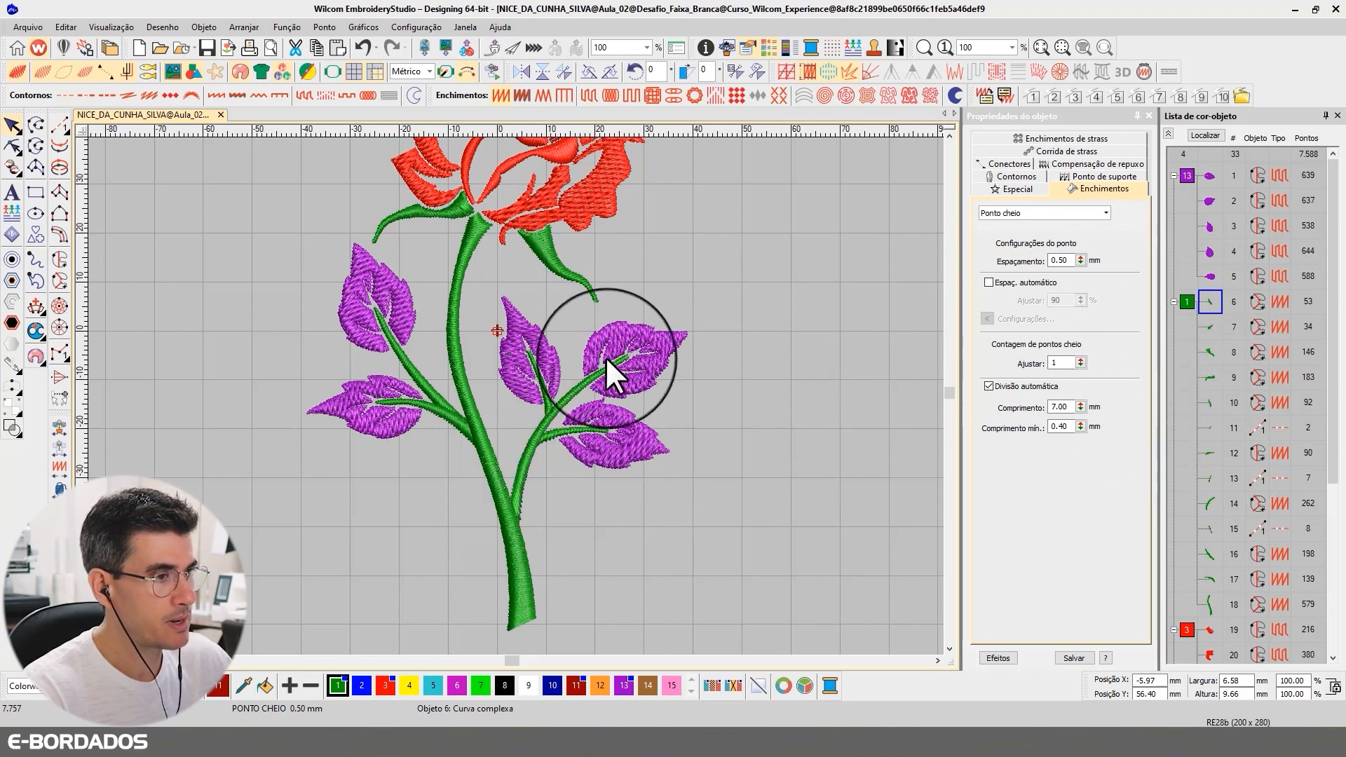
# Compare the sequence positions of the purple leaf fills on the right-hand branch by selecting them individually.
pyautogui.click(1210, 177)
pyautogui.click(1209, 200)
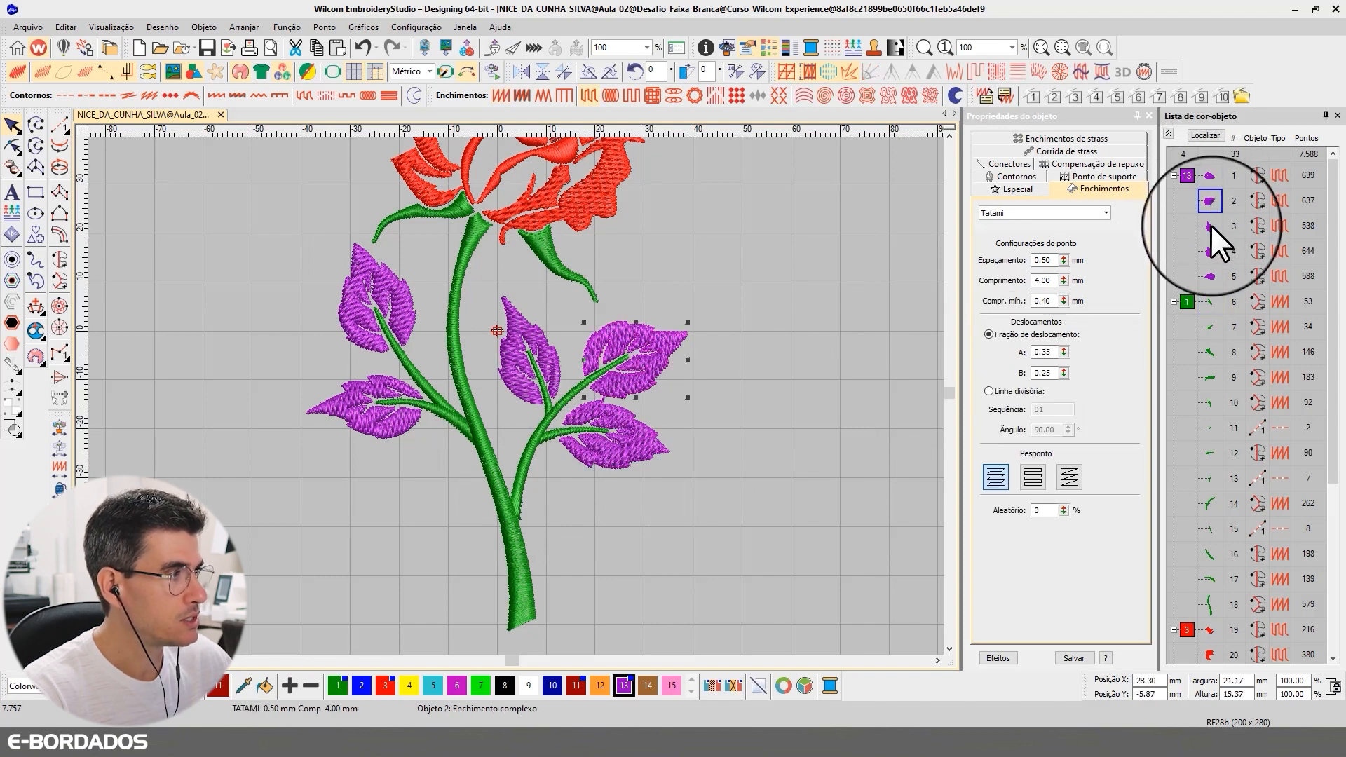
pyautogui.click(1209, 228)
pyautogui.click(1209, 172)
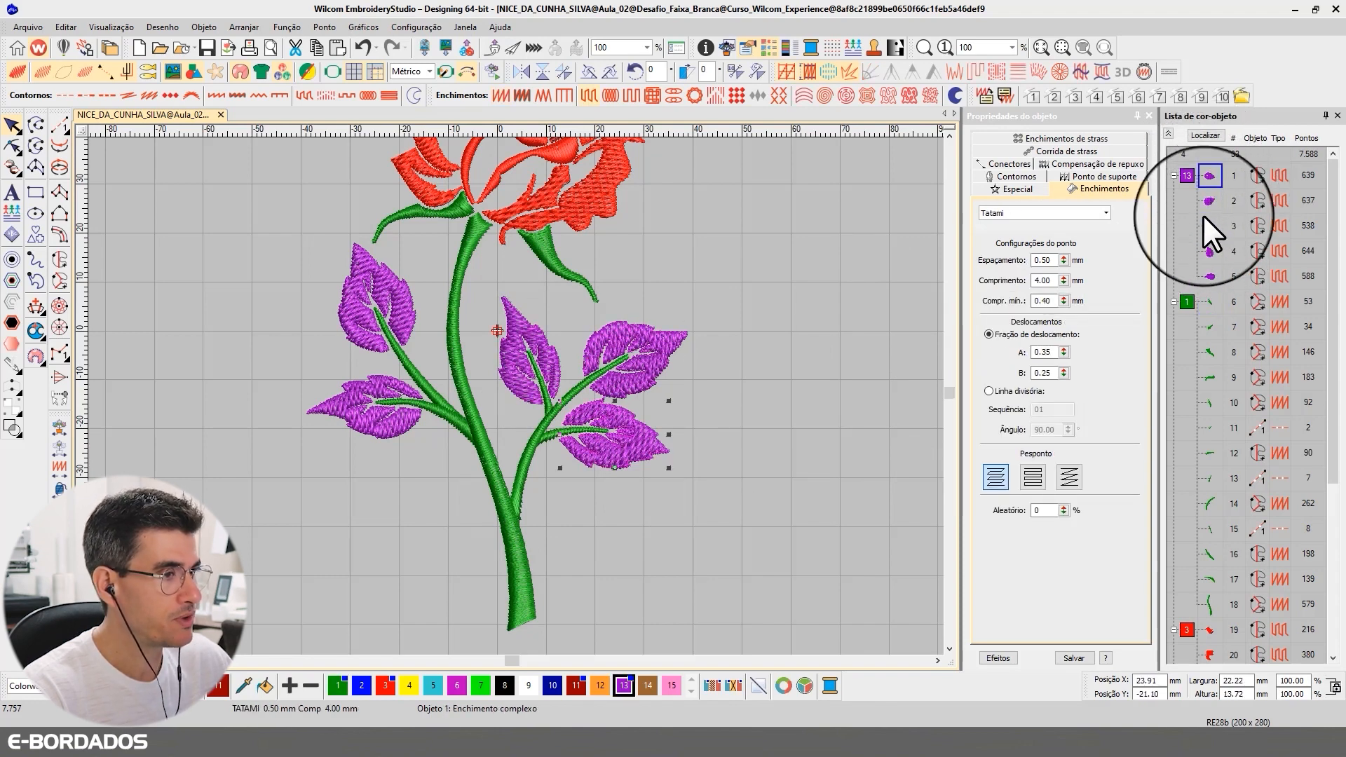
pyautogui.click(1196, 133)
pyautogui.click(1195, 133)
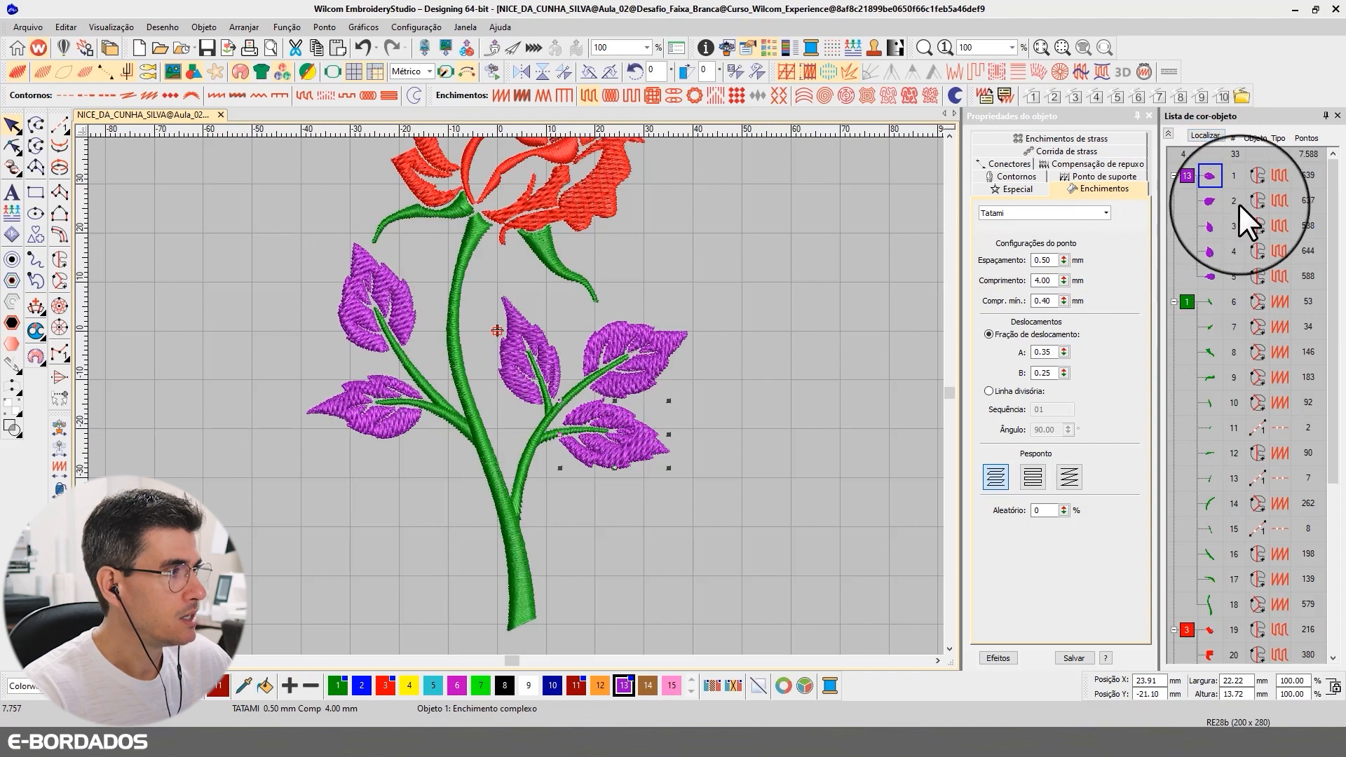
pyautogui.click(1210, 199)
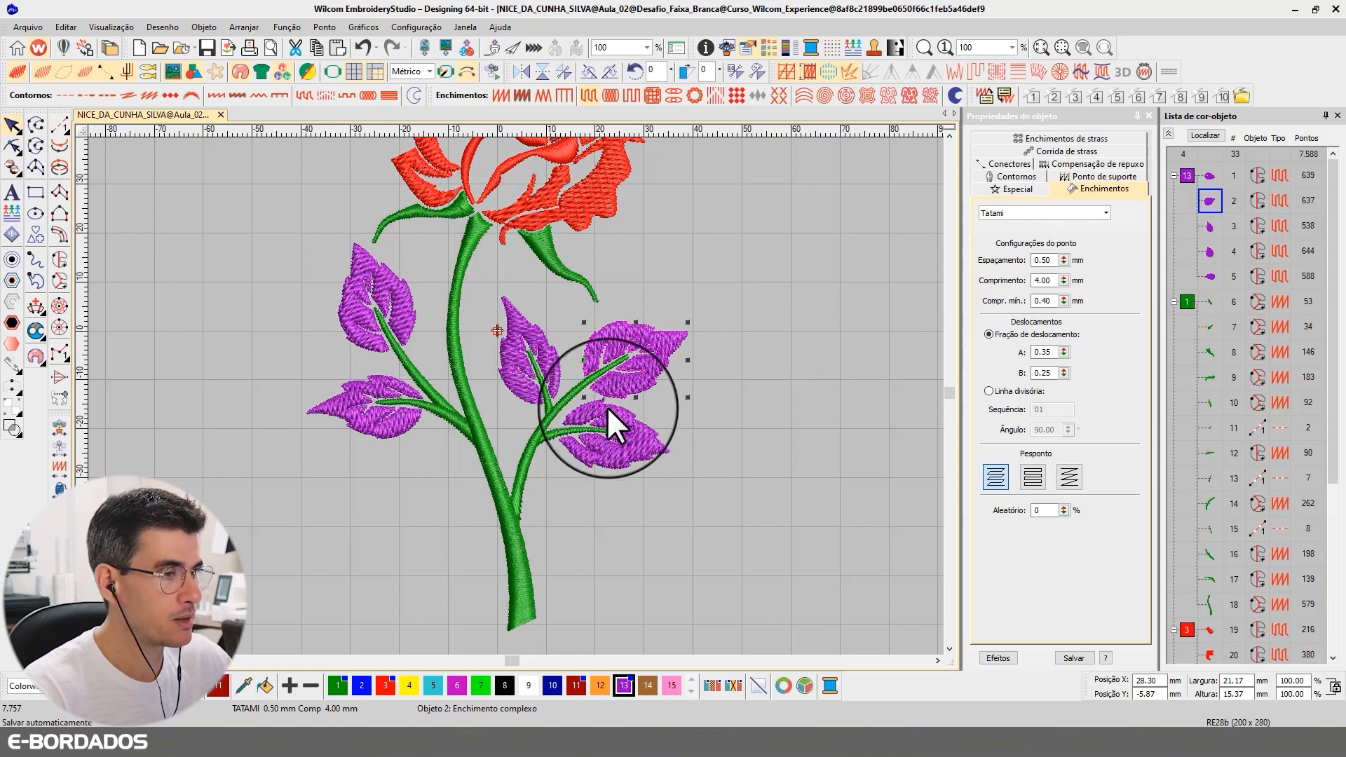
pyautogui.scroll(2, 607, 405)
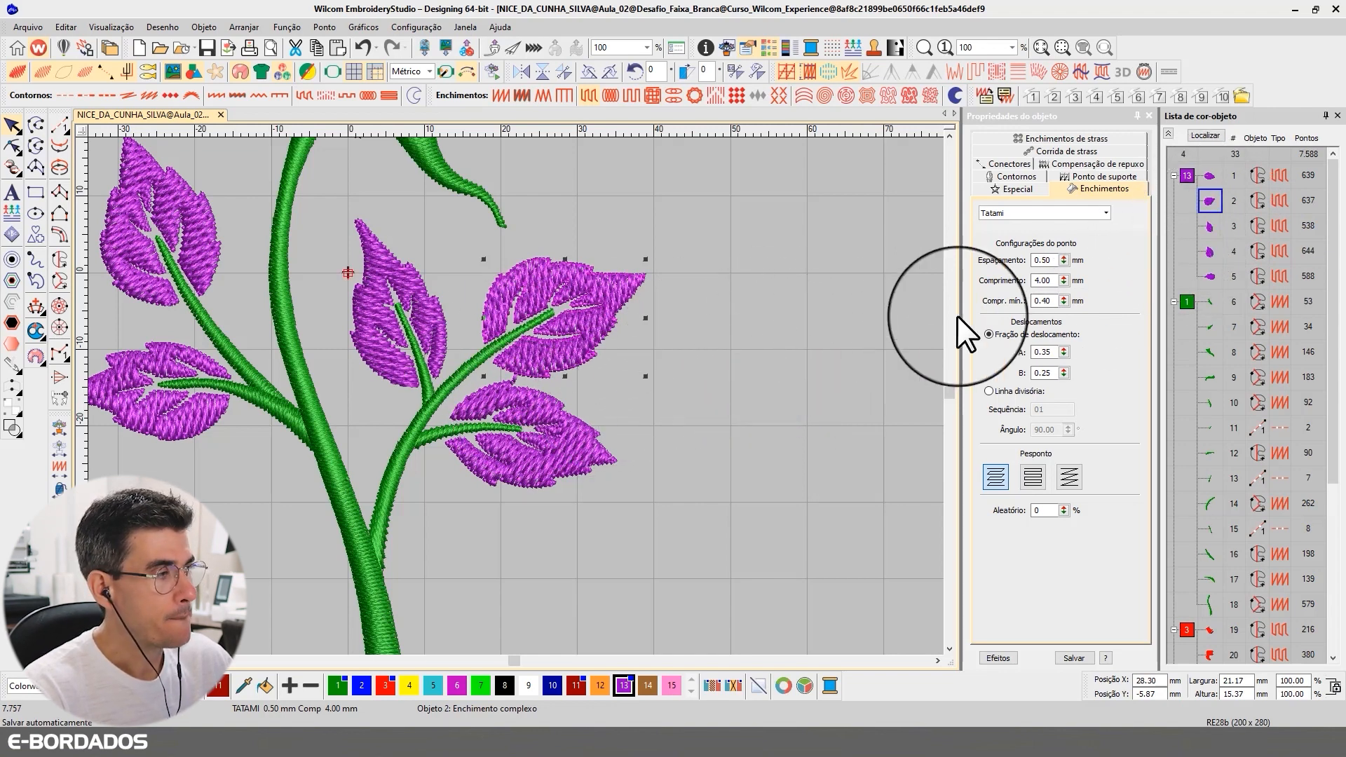
pyautogui.click(366, 285)
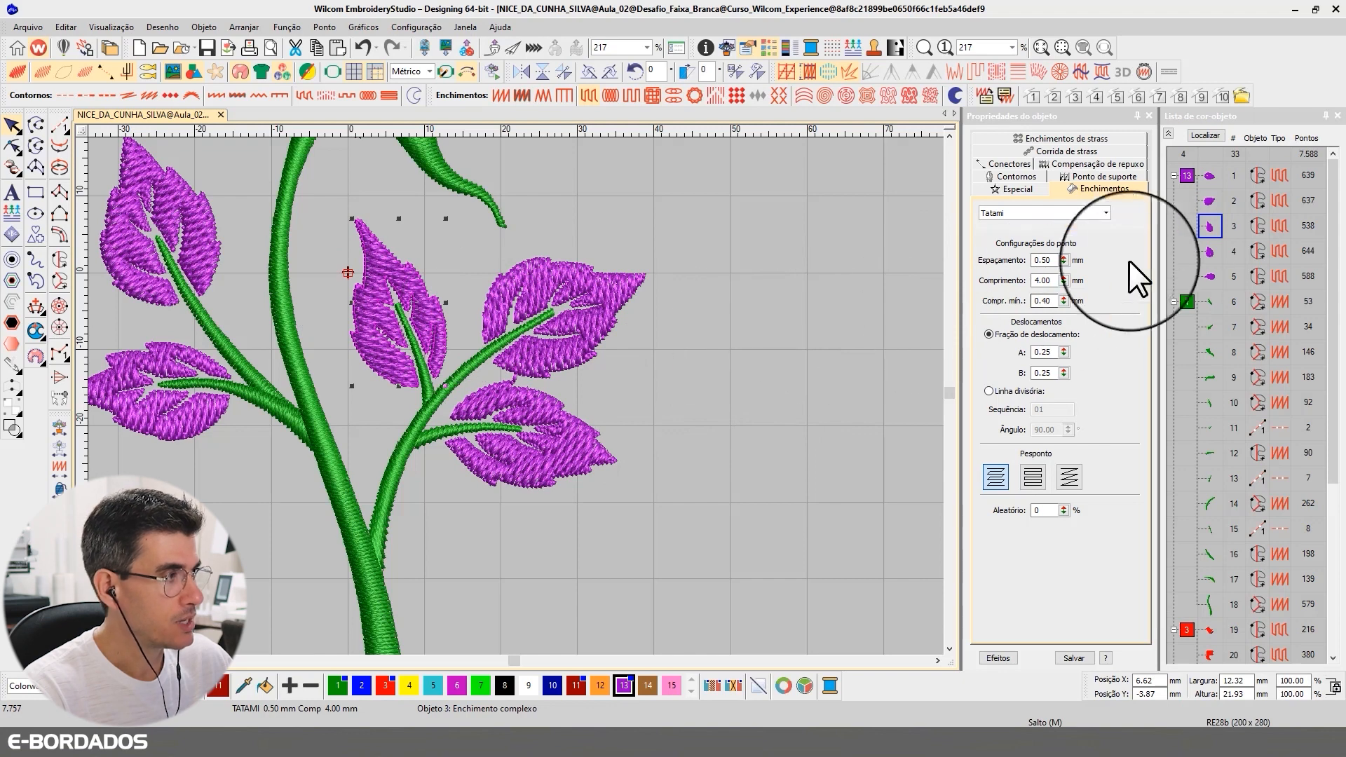
pyautogui.click(1210, 200)
pyautogui.press('Escape')
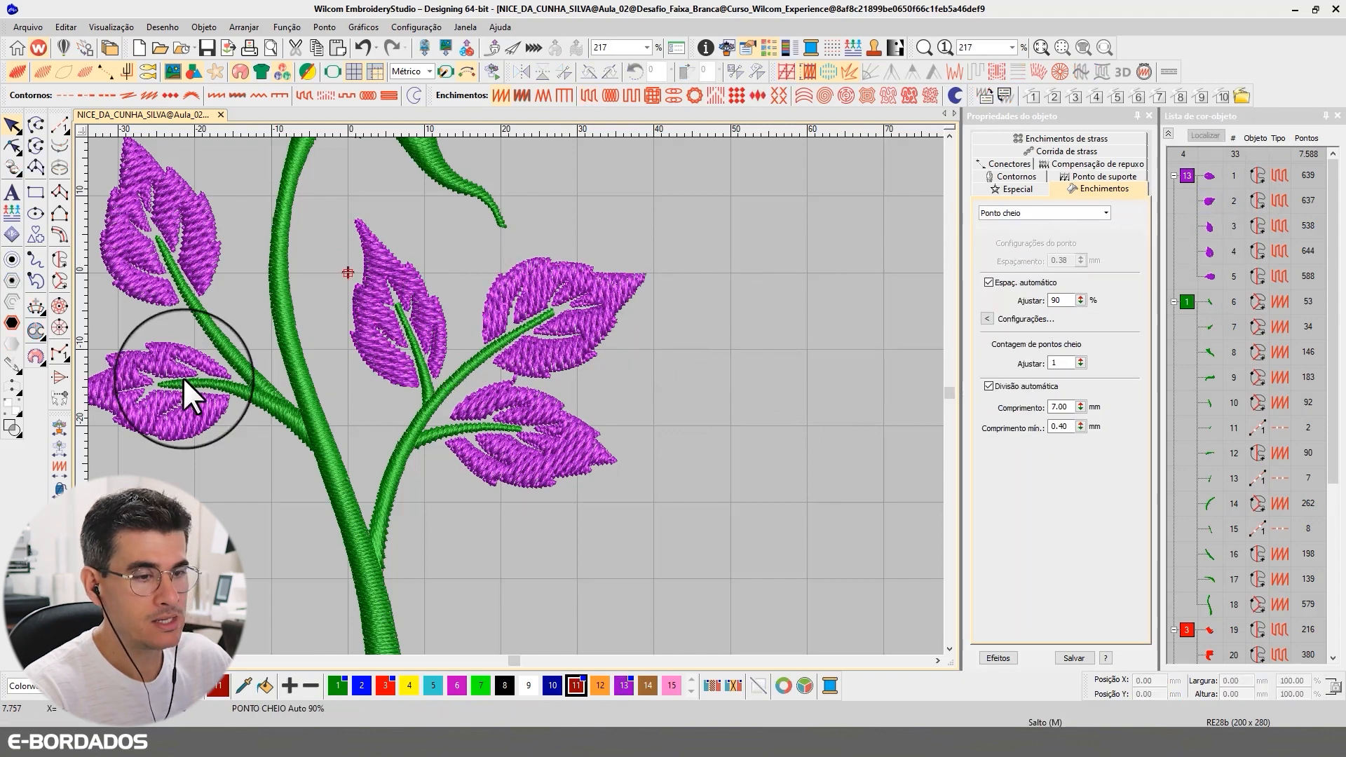
# Digitize a purple colour 13 running stitch, about 16 mm wide, from the upper-right leaf along its branch to the inner leaf's base.
pyautogui.click(458, 686)
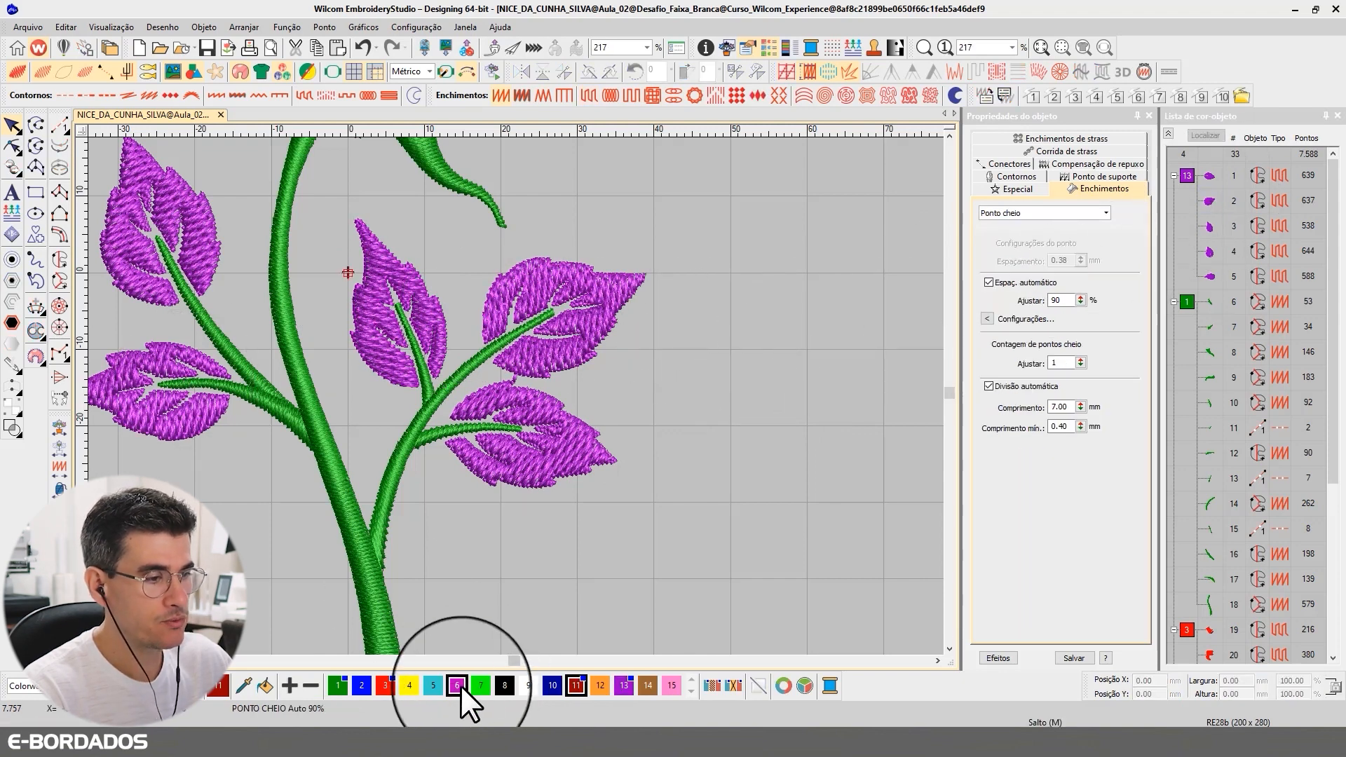
pyautogui.click(621, 684)
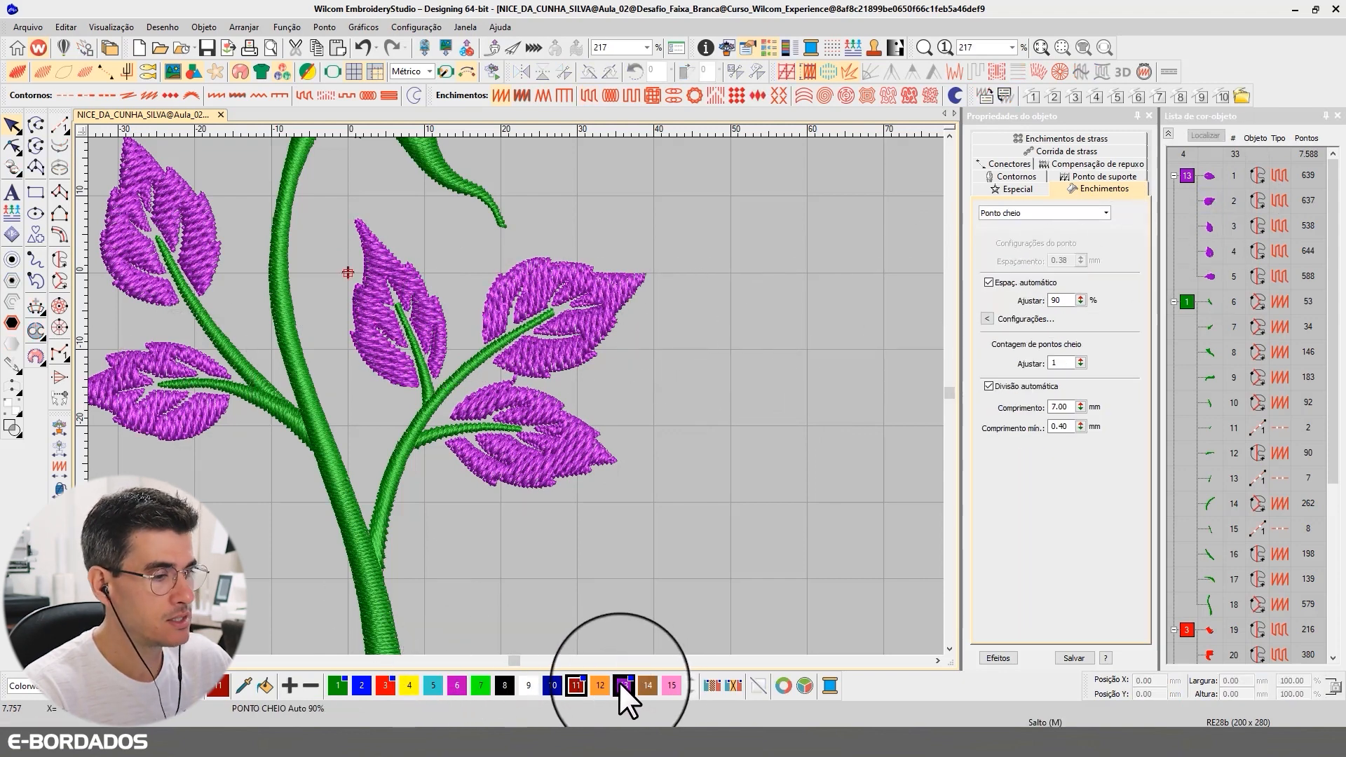
pyautogui.click(57, 123)
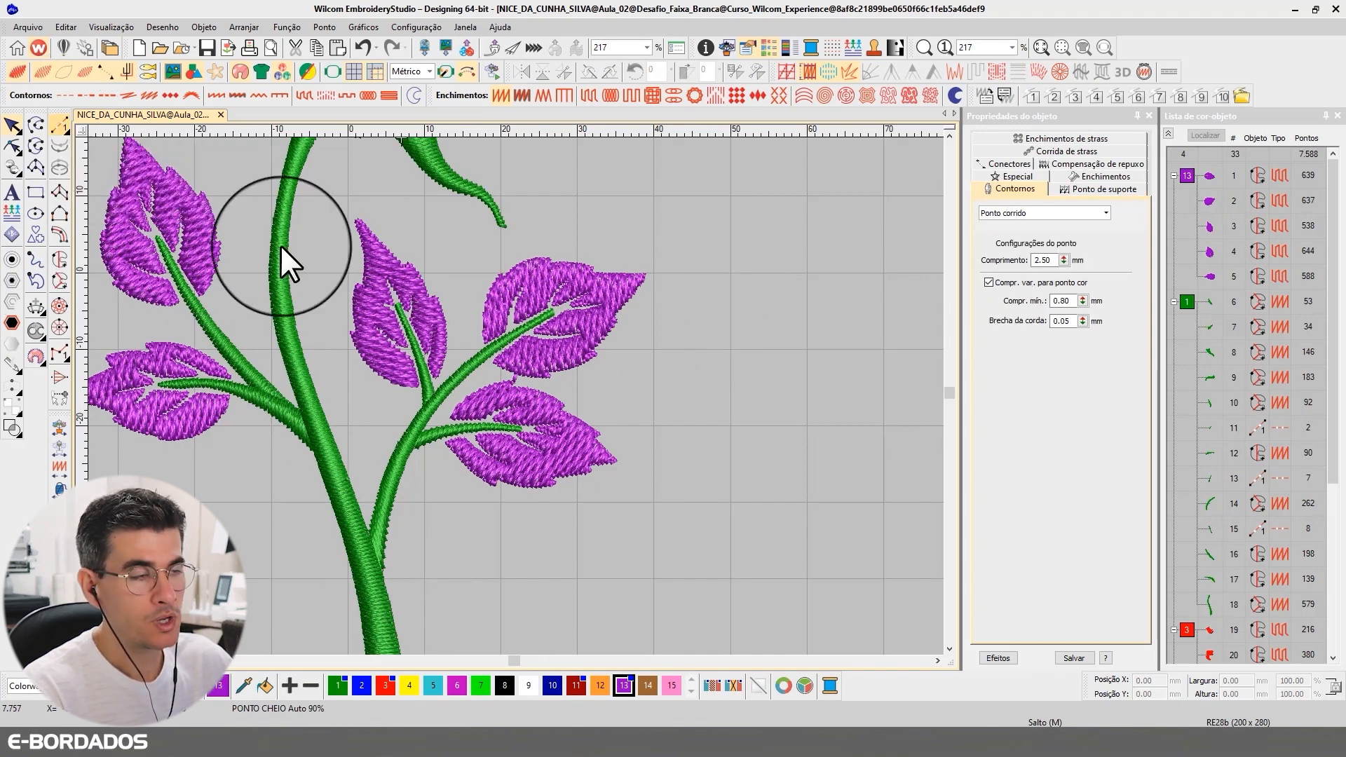
pyautogui.click(545, 310)
pyautogui.click(516, 331)
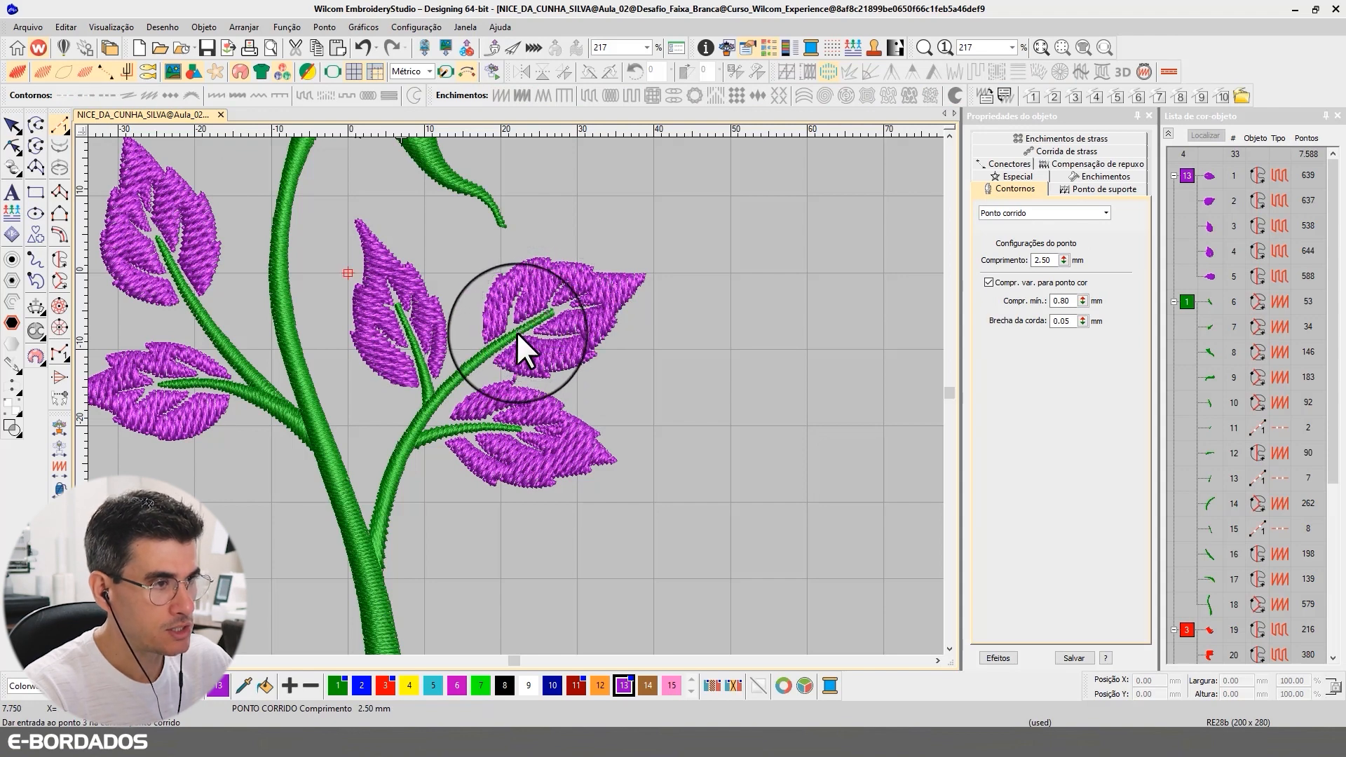
pyautogui.click(460, 372)
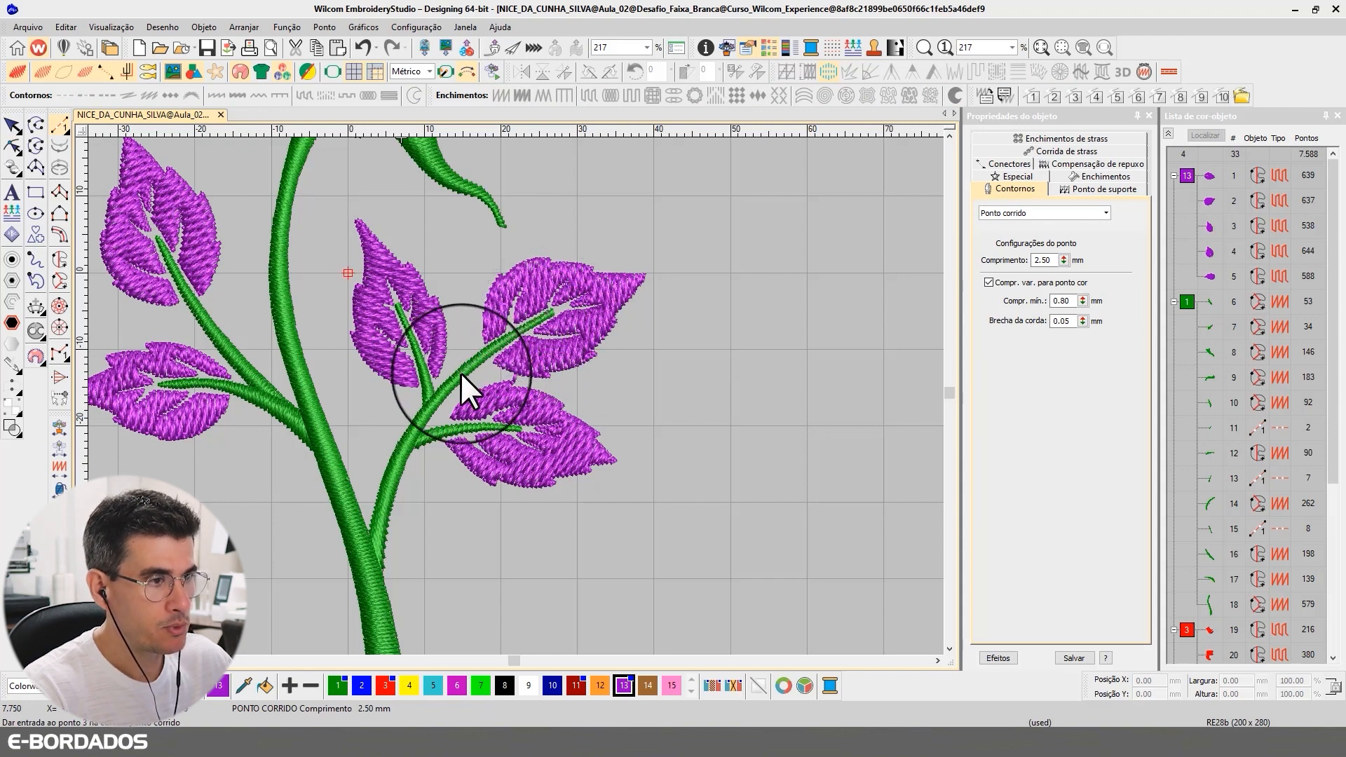
pyautogui.click(427, 390)
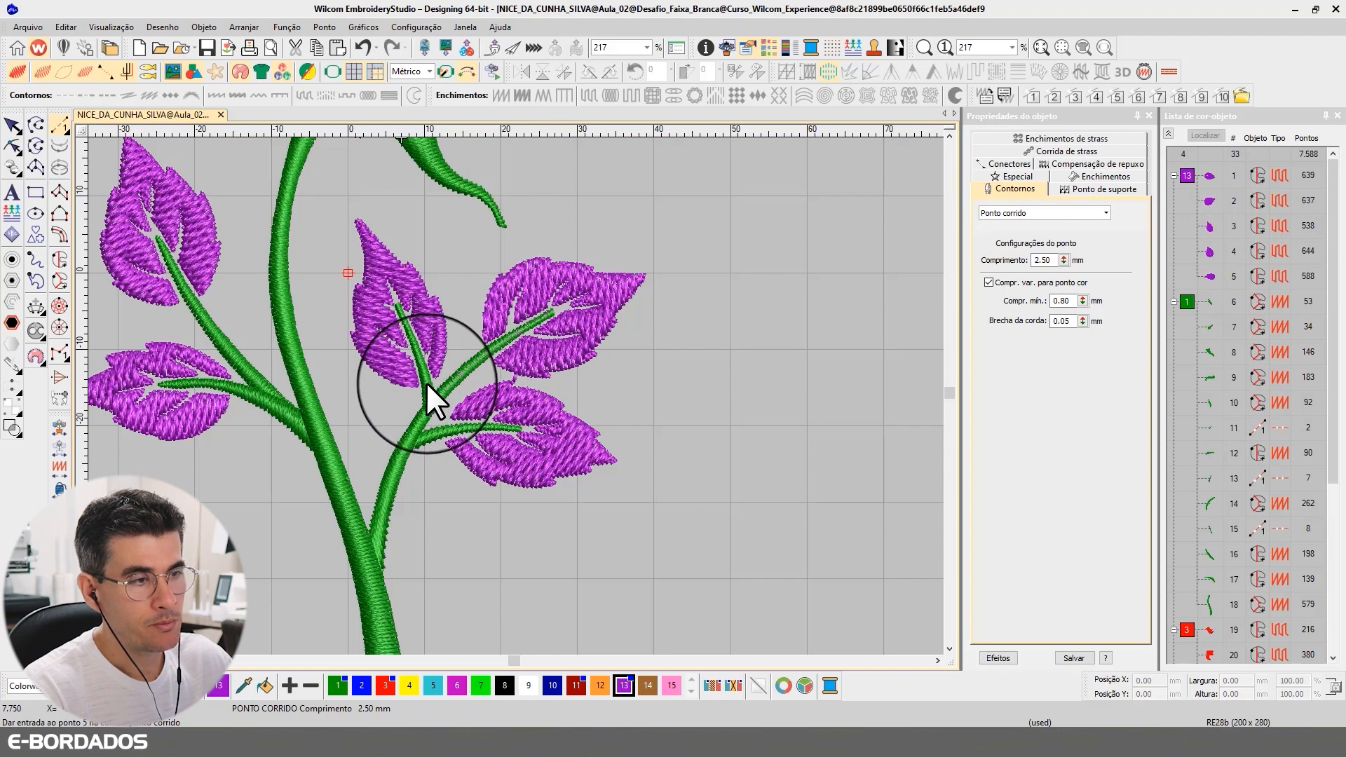
pyautogui.click(424, 377)
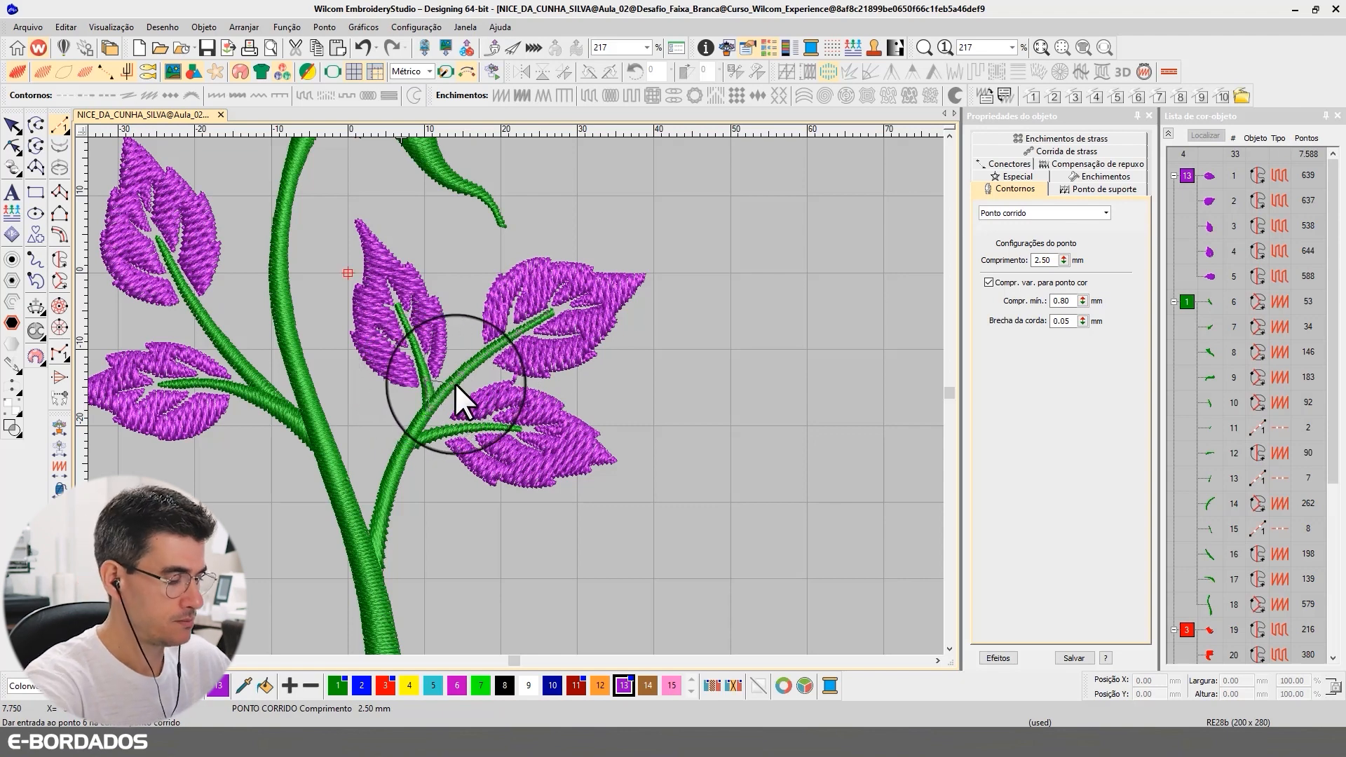
pyautogui.press('Return')
pyautogui.click(12, 126)
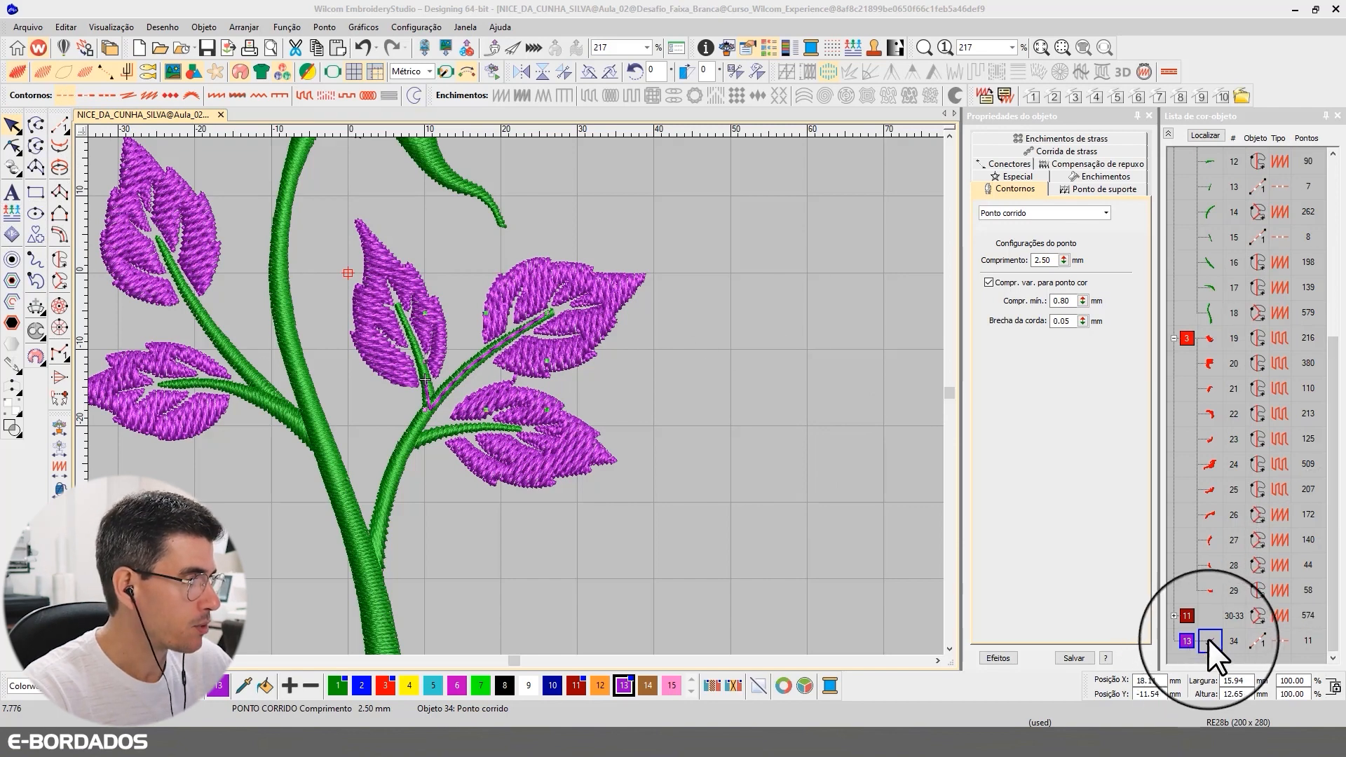
# Move the new running stitch to second place in the stitching sequence, directly after the lower-right leaf fill, and check the neighbouring objects.
pyautogui.moveTo(1209, 640); pyautogui.dragTo(1213, 199)
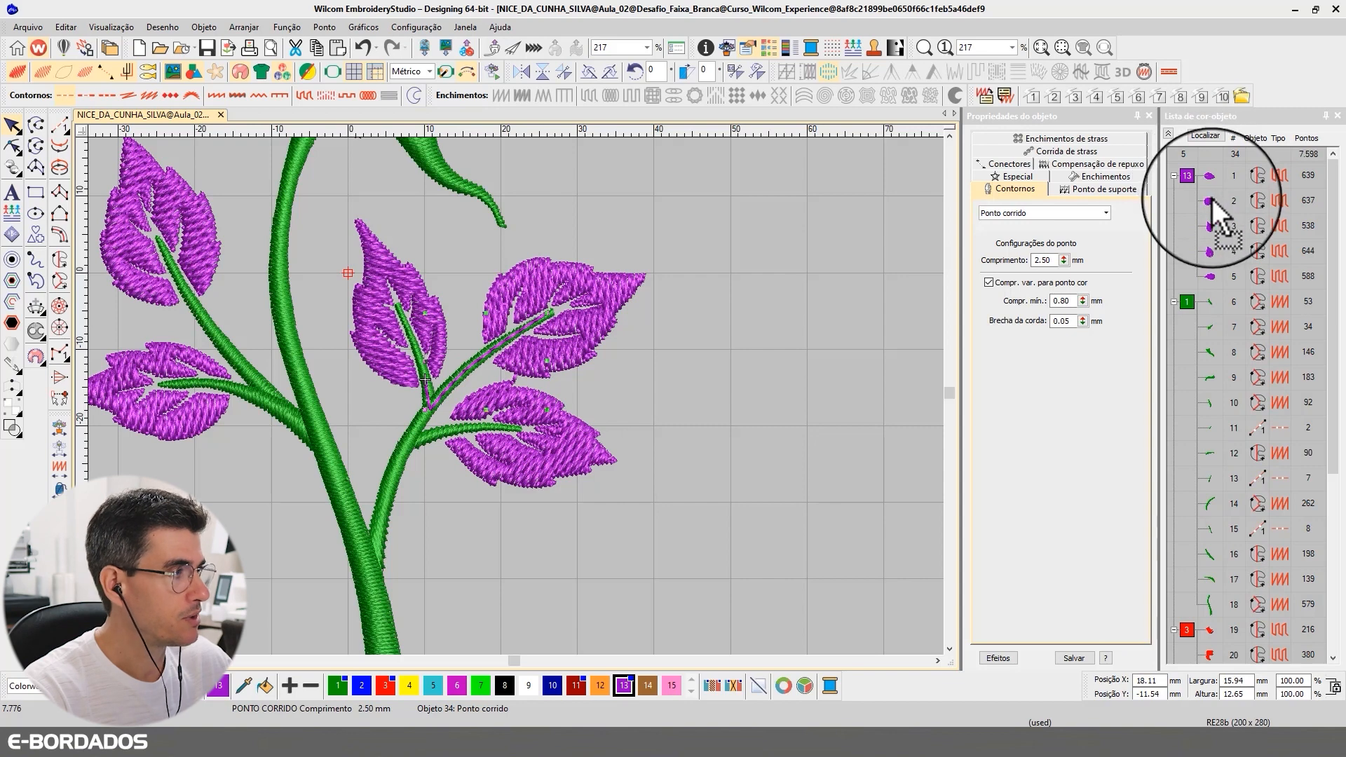
pyautogui.click(1223, 206)
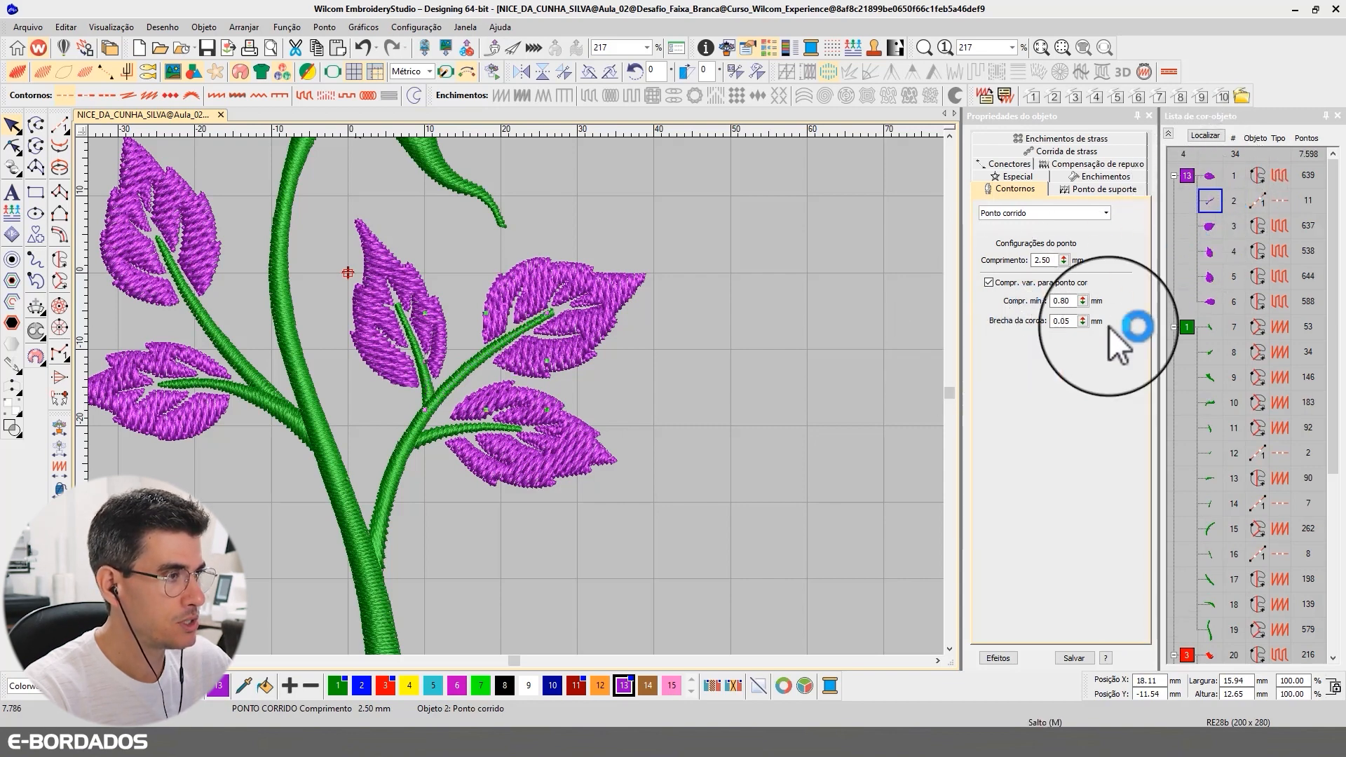
pyautogui.click(1211, 224)
pyautogui.click(1209, 180)
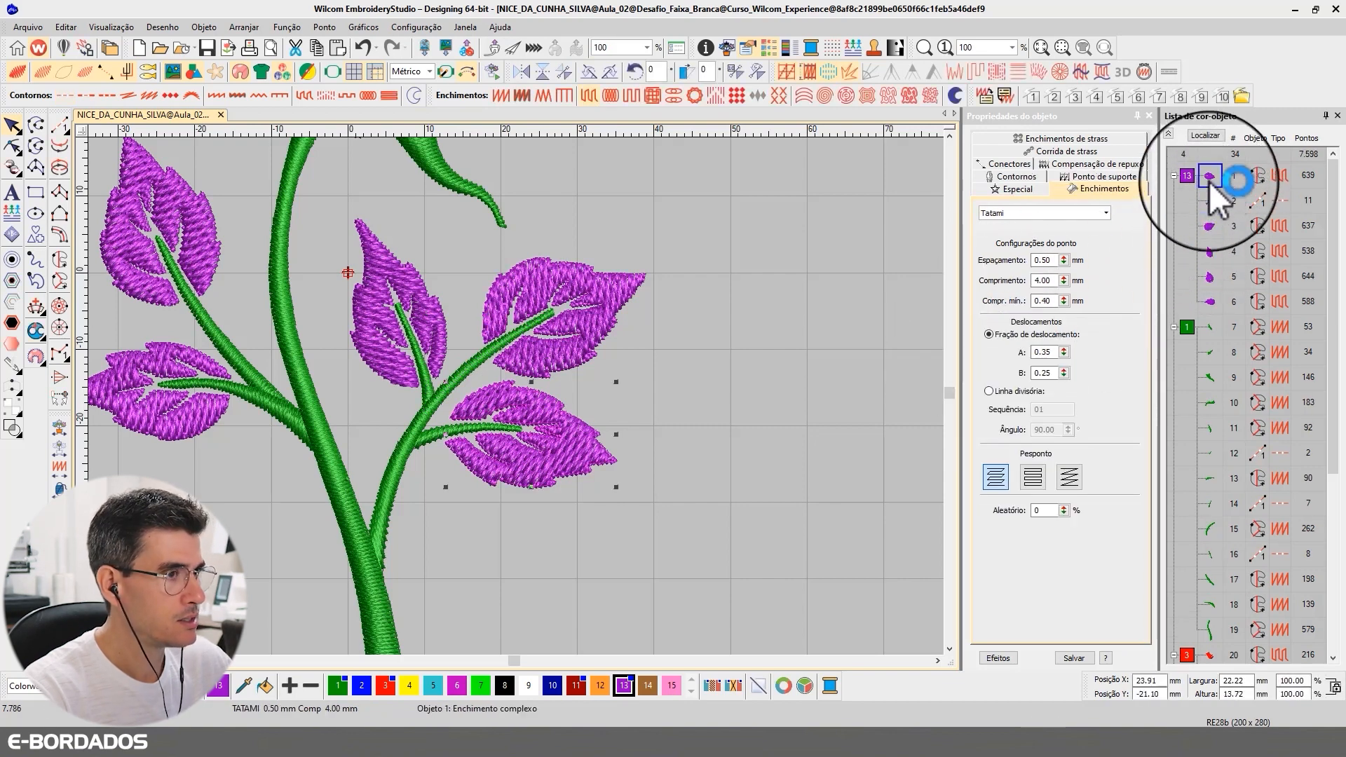
pyautogui.click(1211, 201)
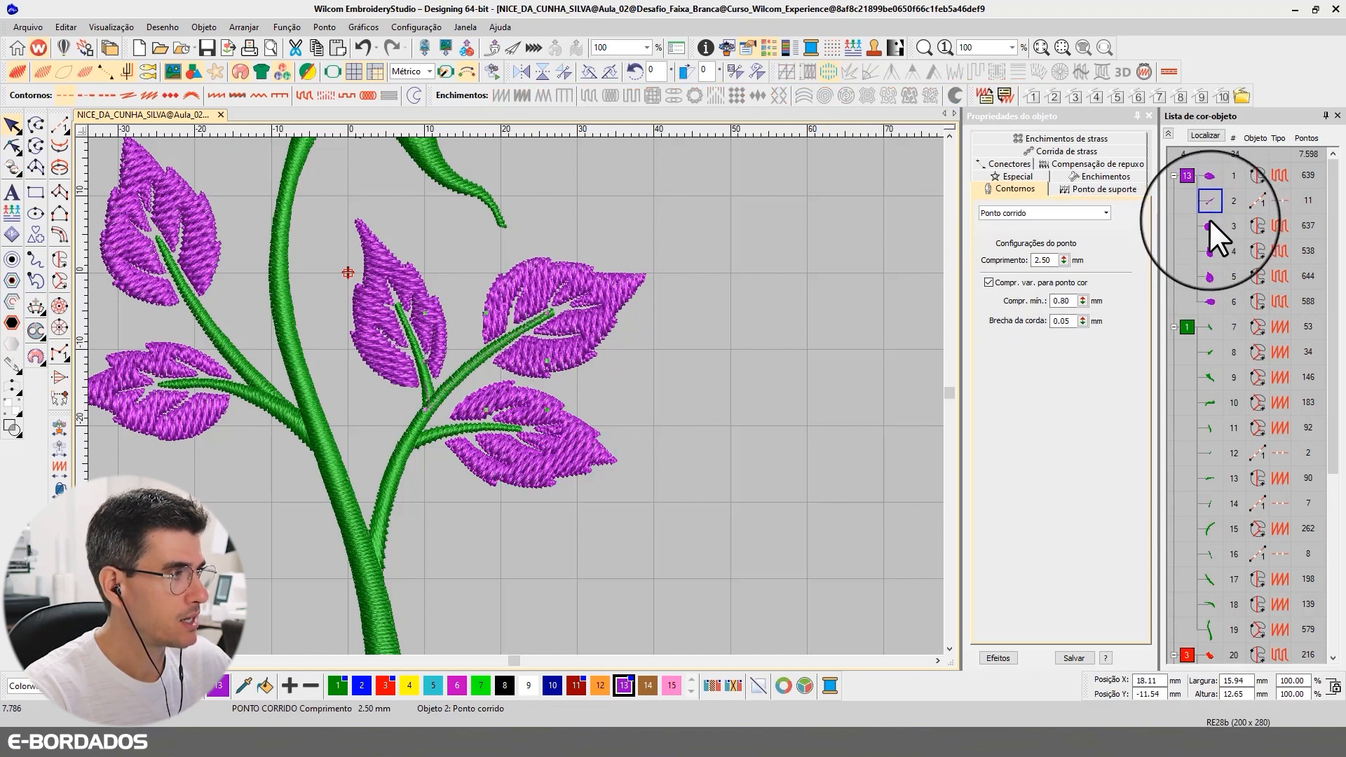
# Isolate all purple colour 13 objects to examine the connecting run between the leaves, and restore the full design view.
pyautogui.click(1187, 175)
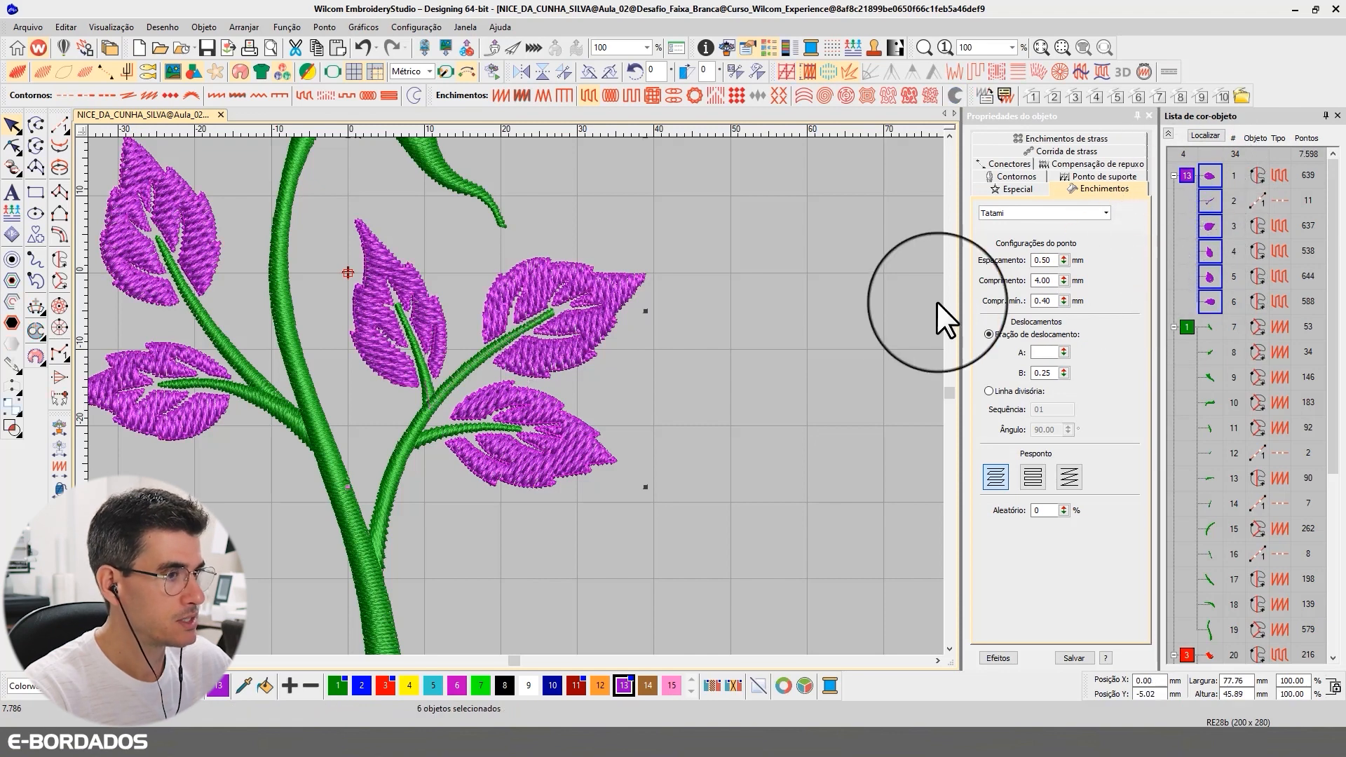
pyautogui.click(1214, 134)
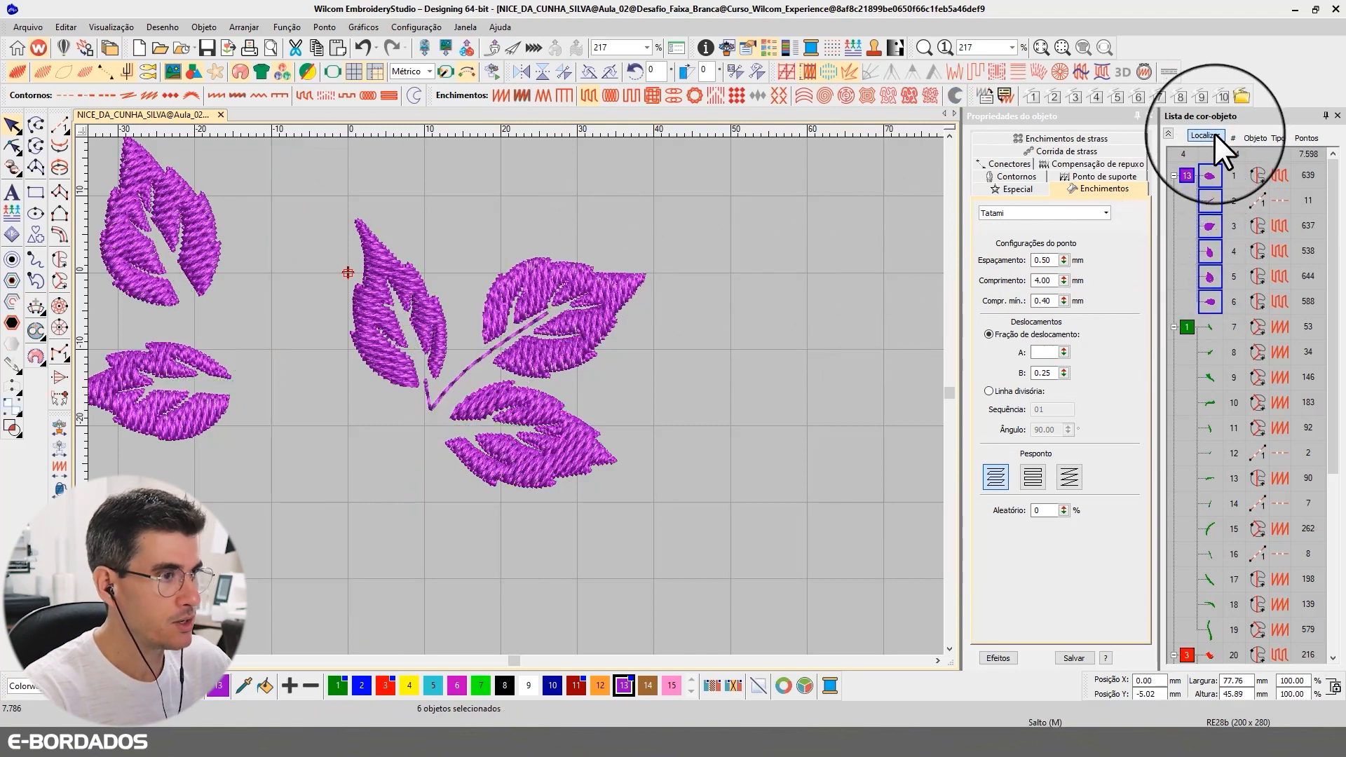
pyautogui.click(1214, 133)
# Examine the reshape points of the lower-right purple leaf fill to see where its stitching starts and ends.
pyautogui.click(1210, 174)
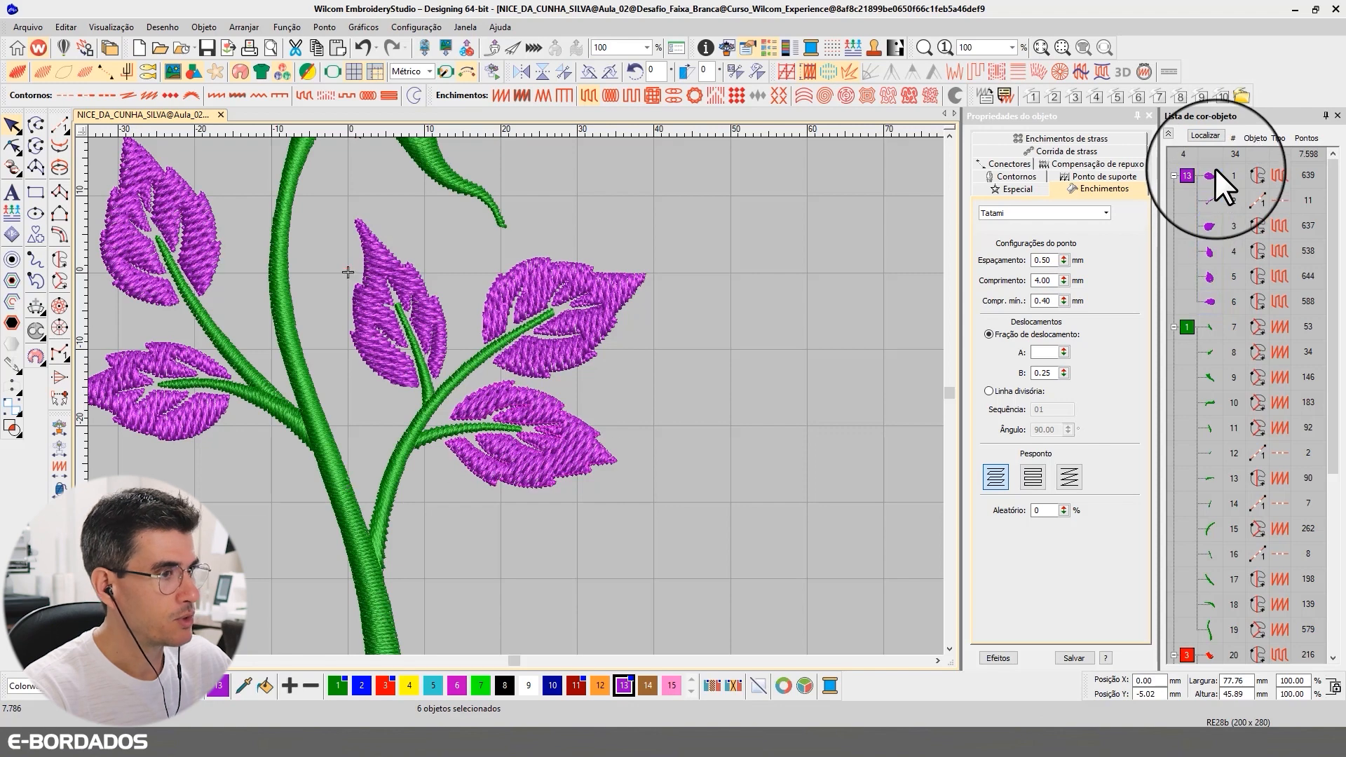
pyautogui.click(12, 146)
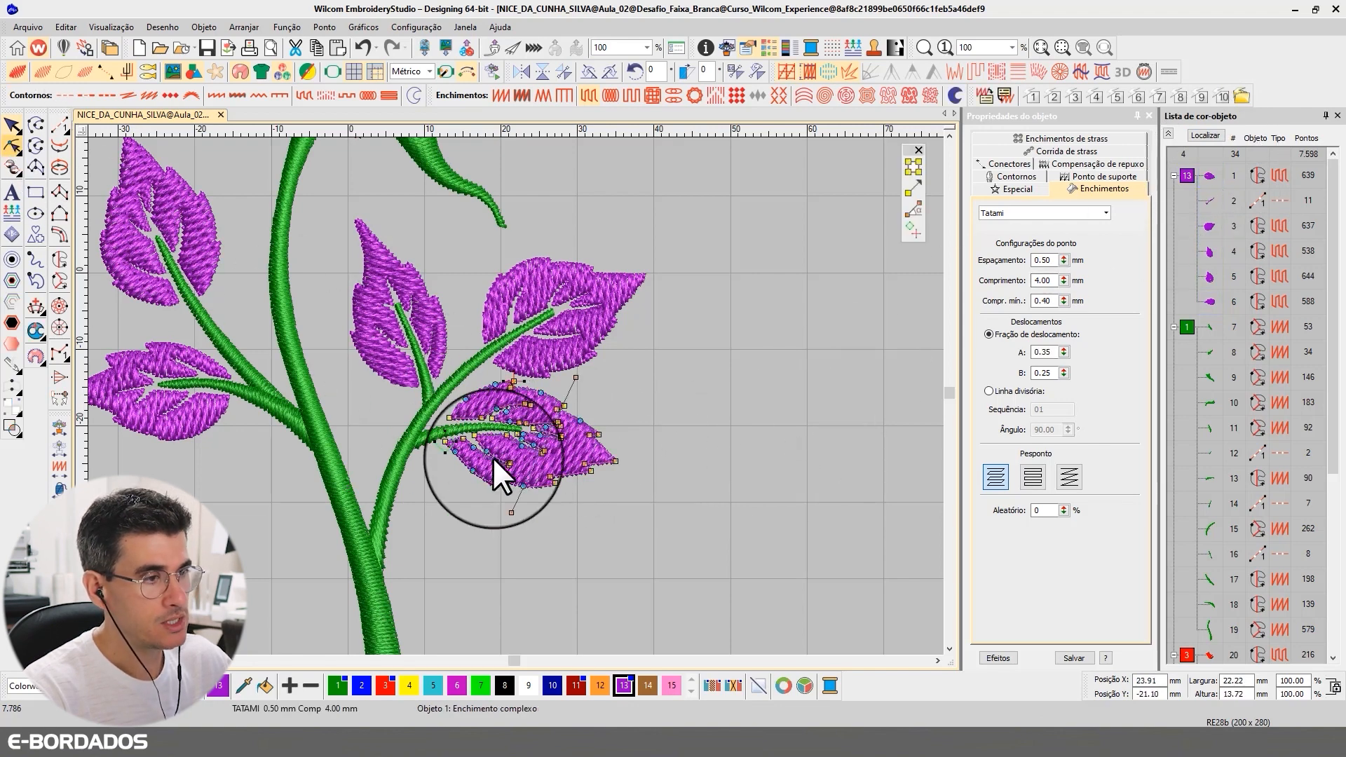
pyautogui.click(12, 127)
# Reshape the upper-right leaf fill by moving its exit point from the outer edge to the stem tip inside the leaf.
pyautogui.click(565, 362)
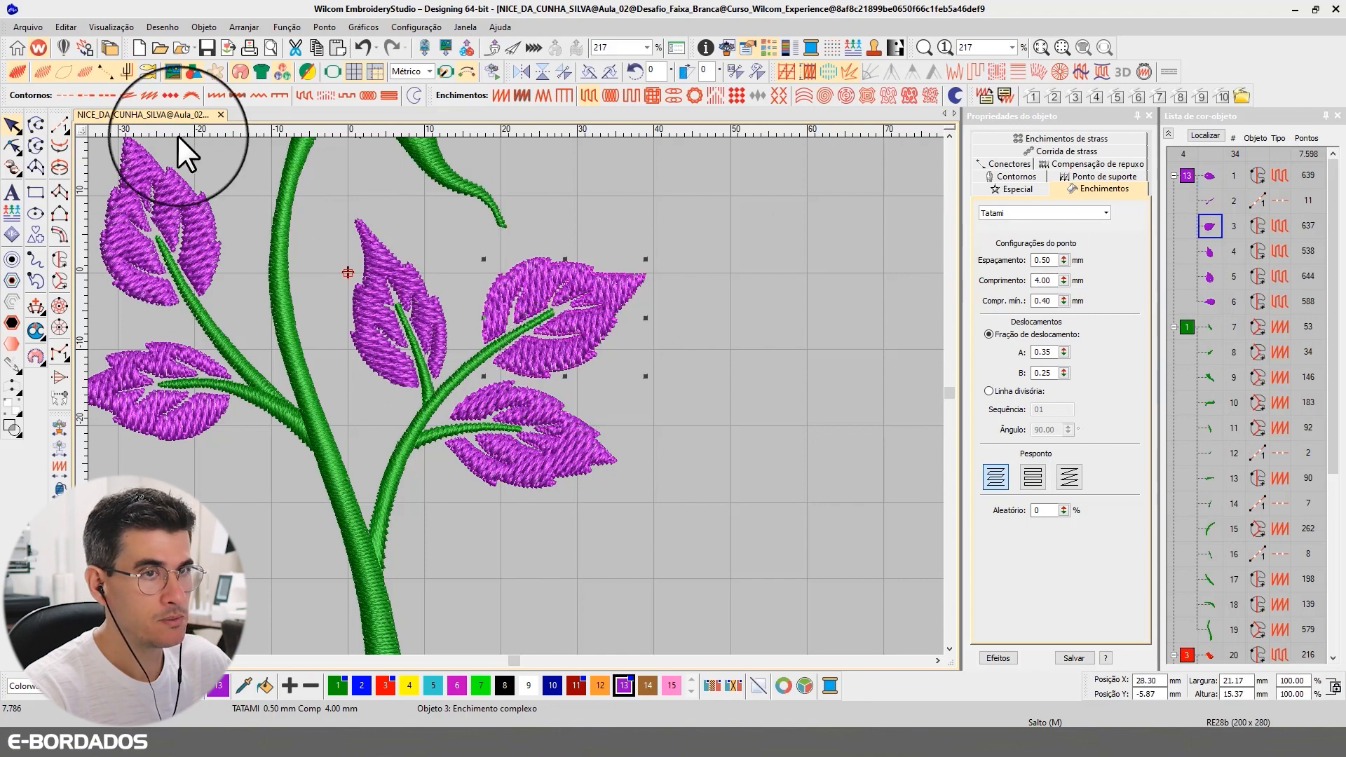
pyautogui.click(12, 146)
pyautogui.scroll(3, 516, 395)
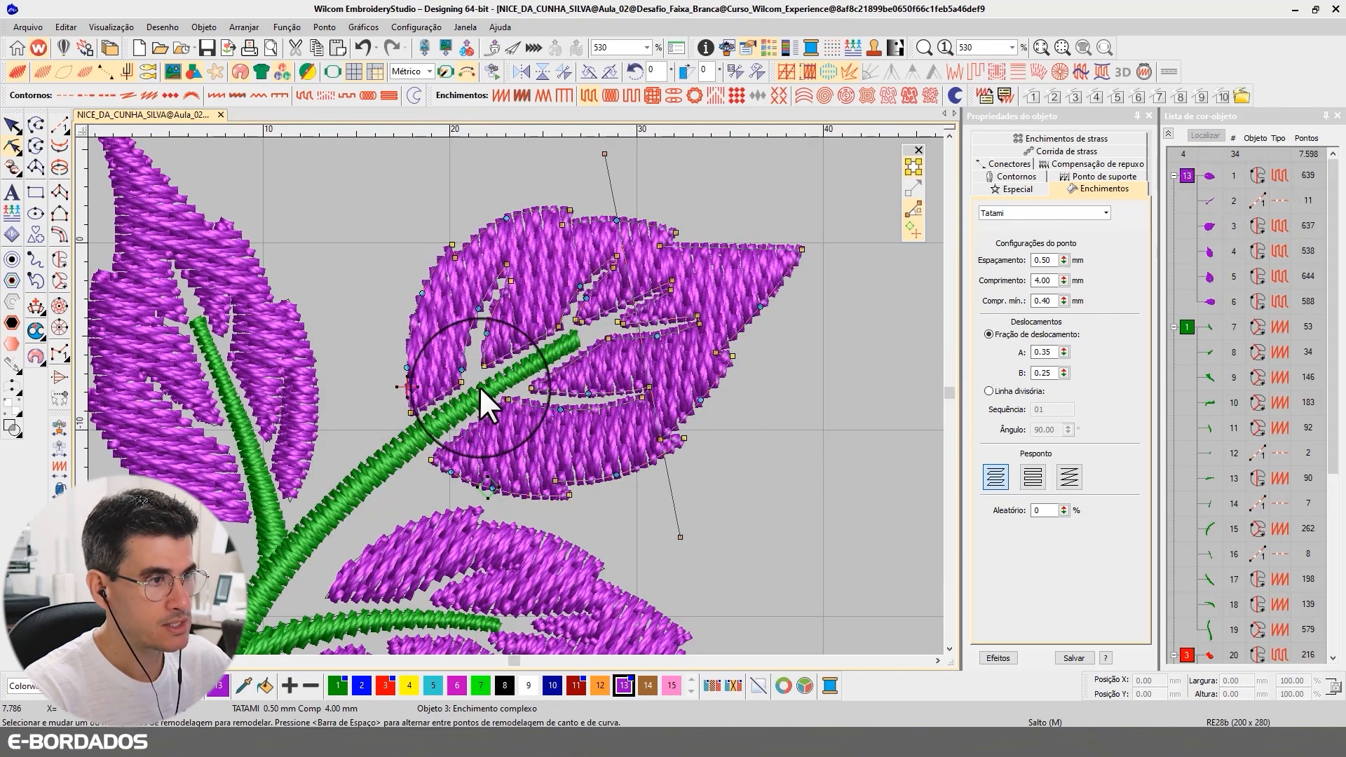
pyautogui.moveTo(412, 398); pyautogui.dragTo(551, 344)
pyautogui.press('t')
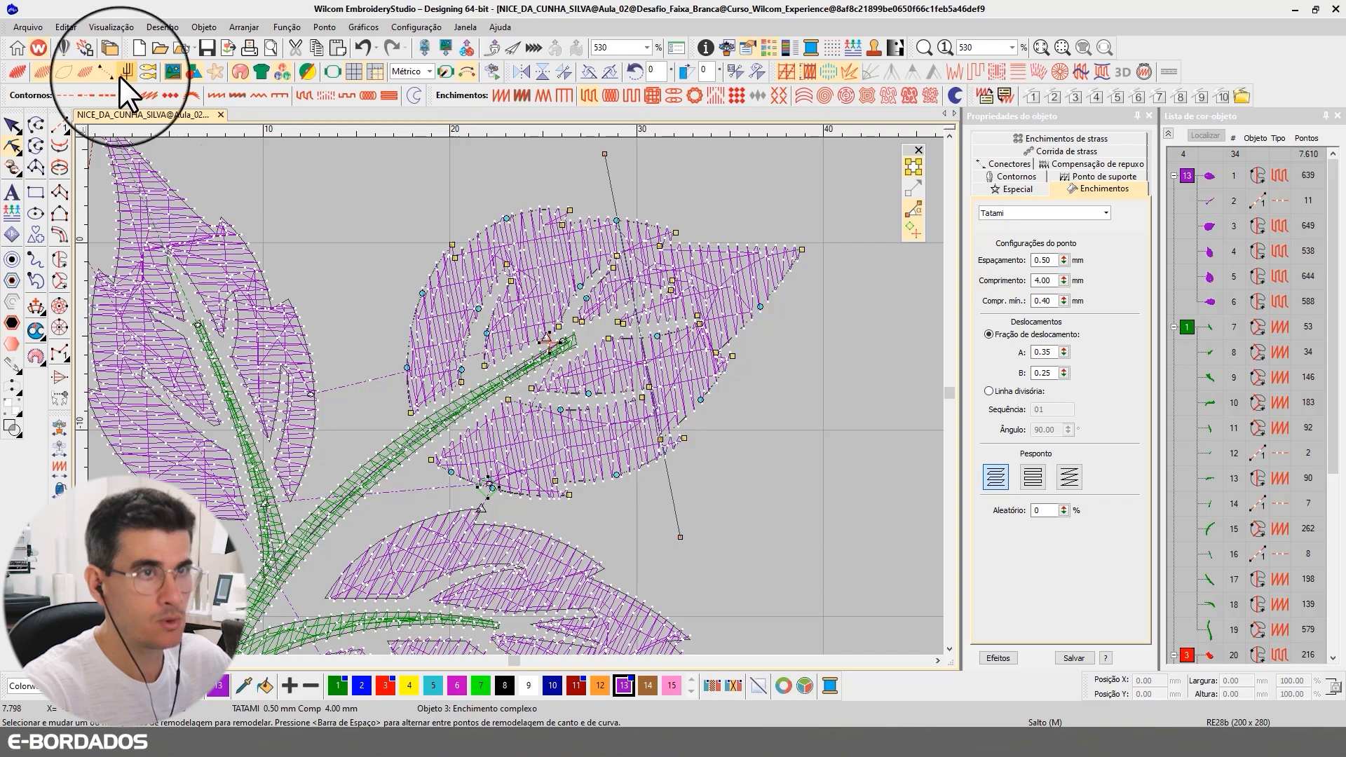
pyautogui.click(62, 70)
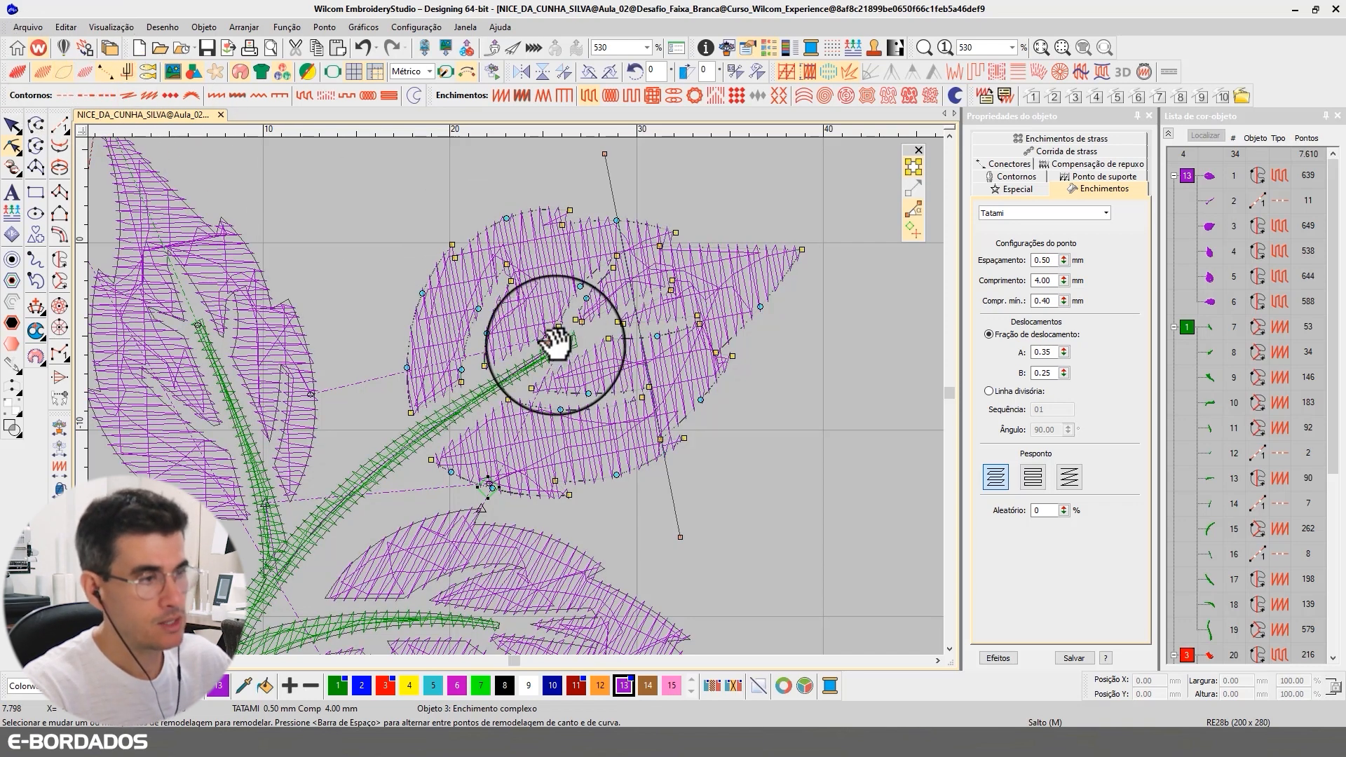
pyautogui.press('Return')
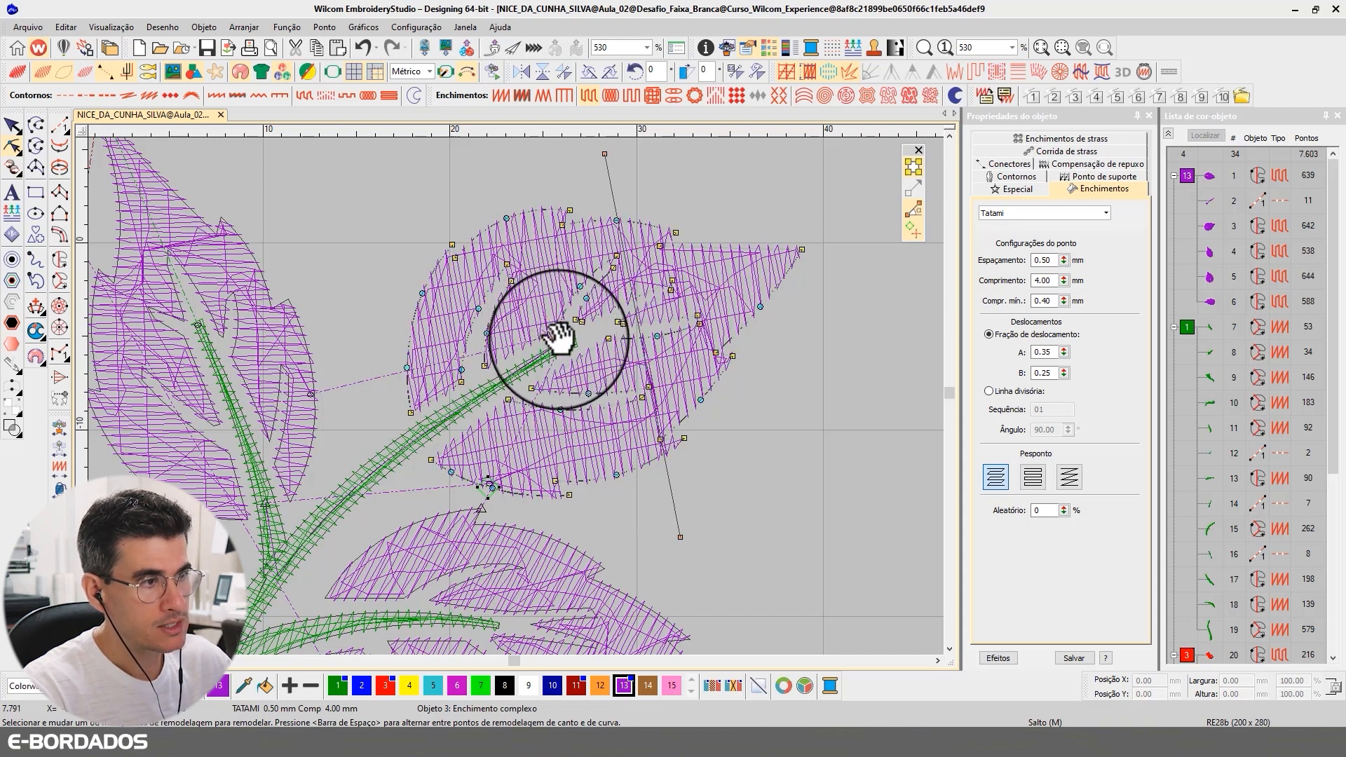
pyautogui.press('Return')
pyautogui.click(10, 125)
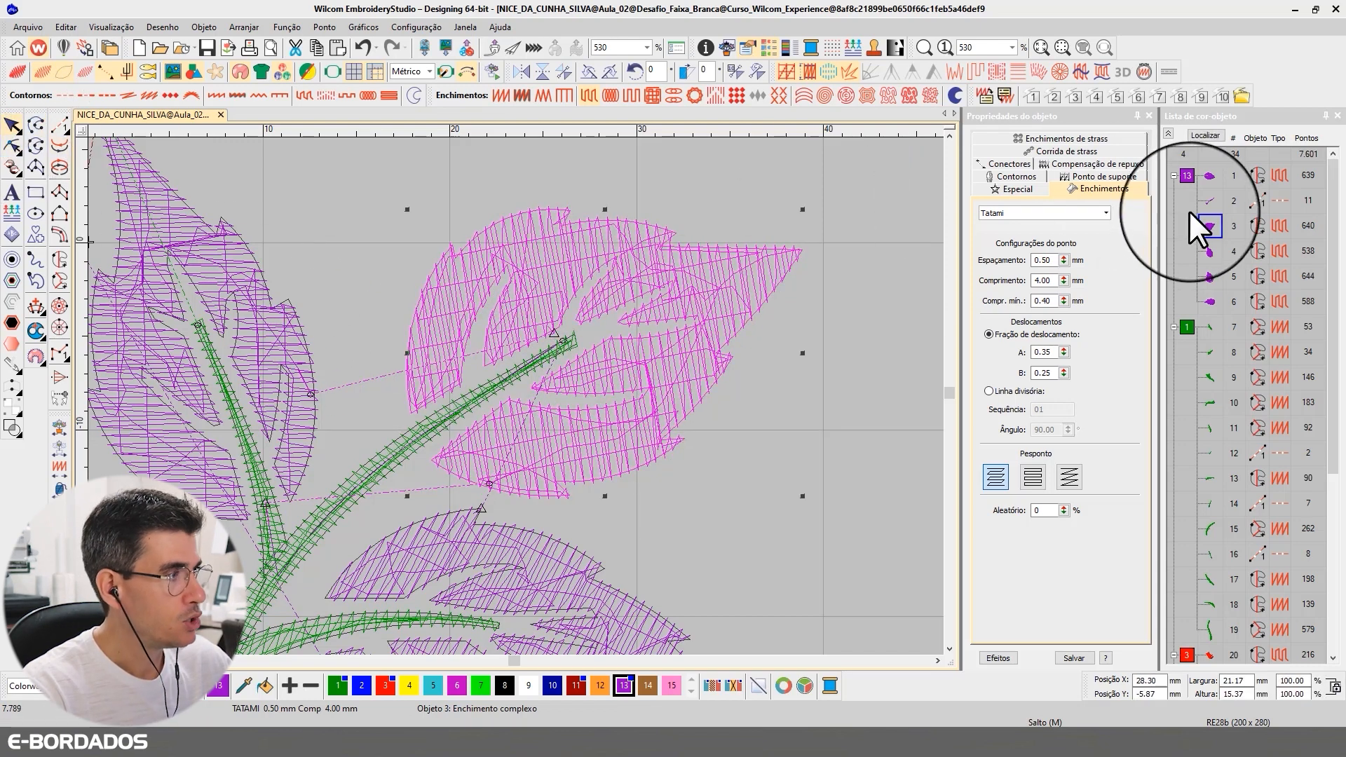
# Move the upper-right leaf fill to second place in the stitching sequence, directly before the connecting running stitch.
pyautogui.click(1209, 224)
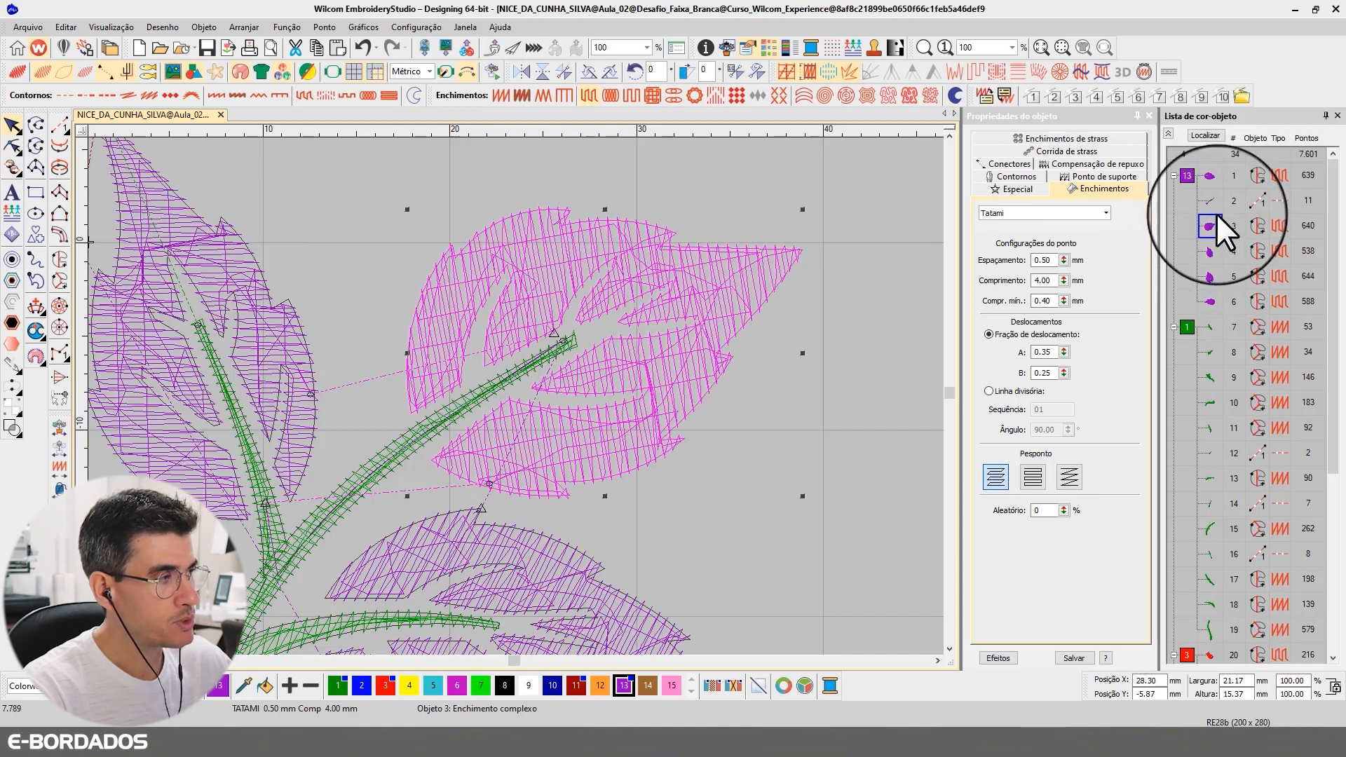
pyautogui.click(1211, 226)
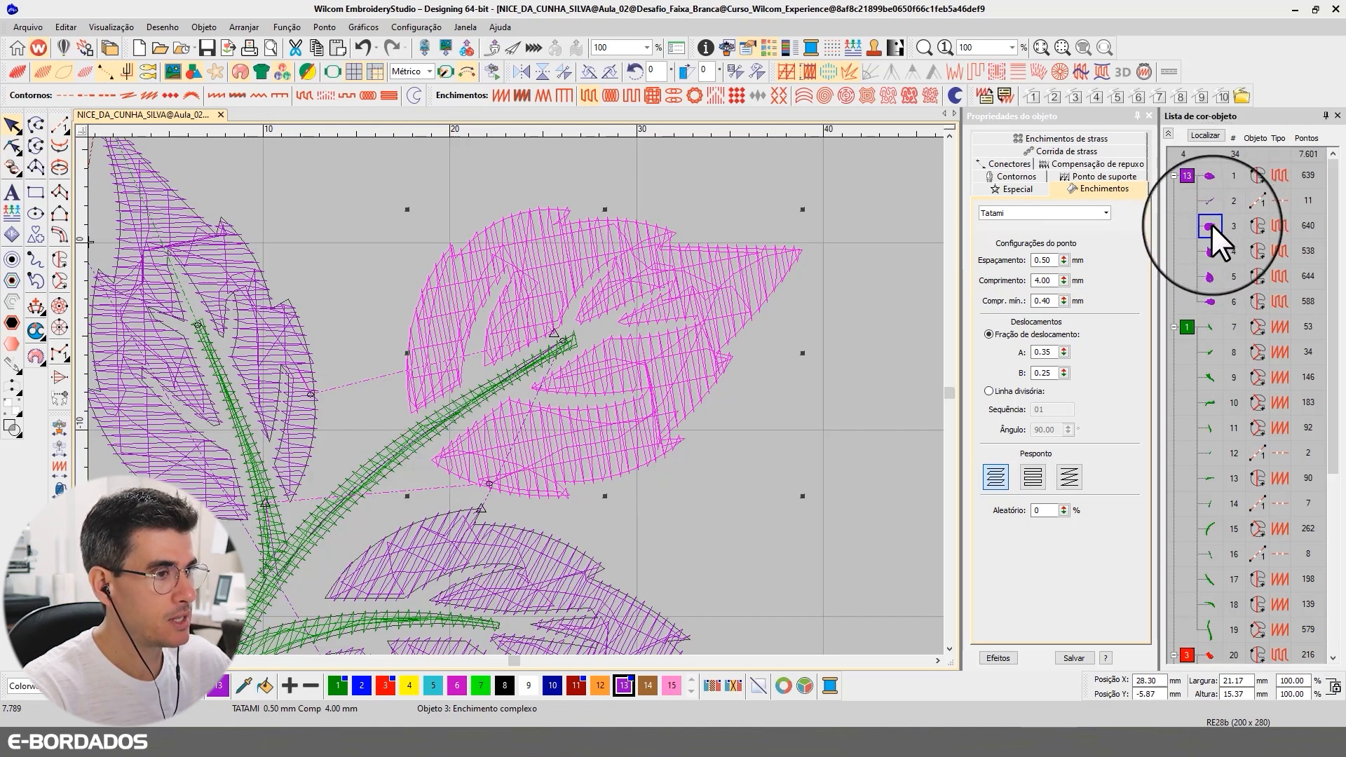
pyautogui.moveTo(1210, 224); pyautogui.dragTo(1213, 173)
pyautogui.click(1213, 174)
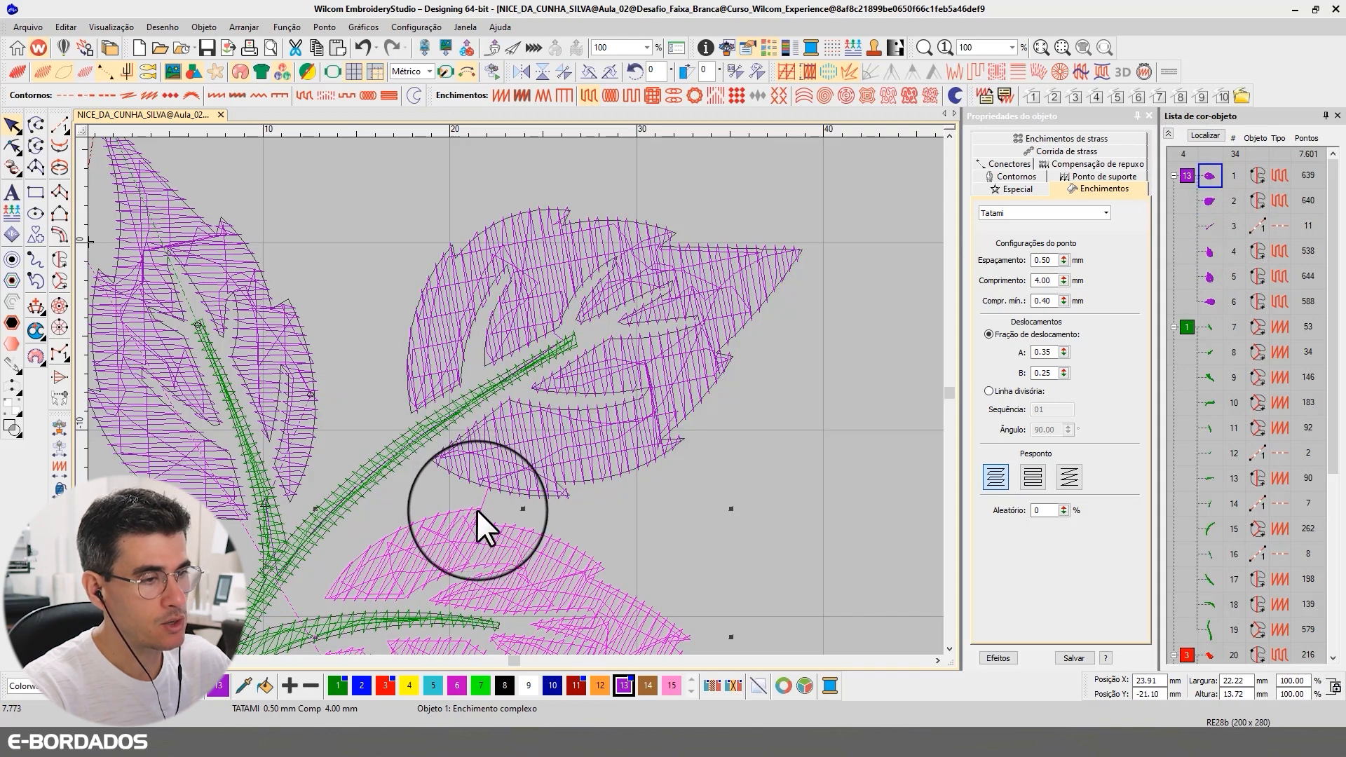
# Adjust the upper-right leaf fill's exit point so it meets the start of the running stitch at the stem tip.
pyautogui.click(488, 487)
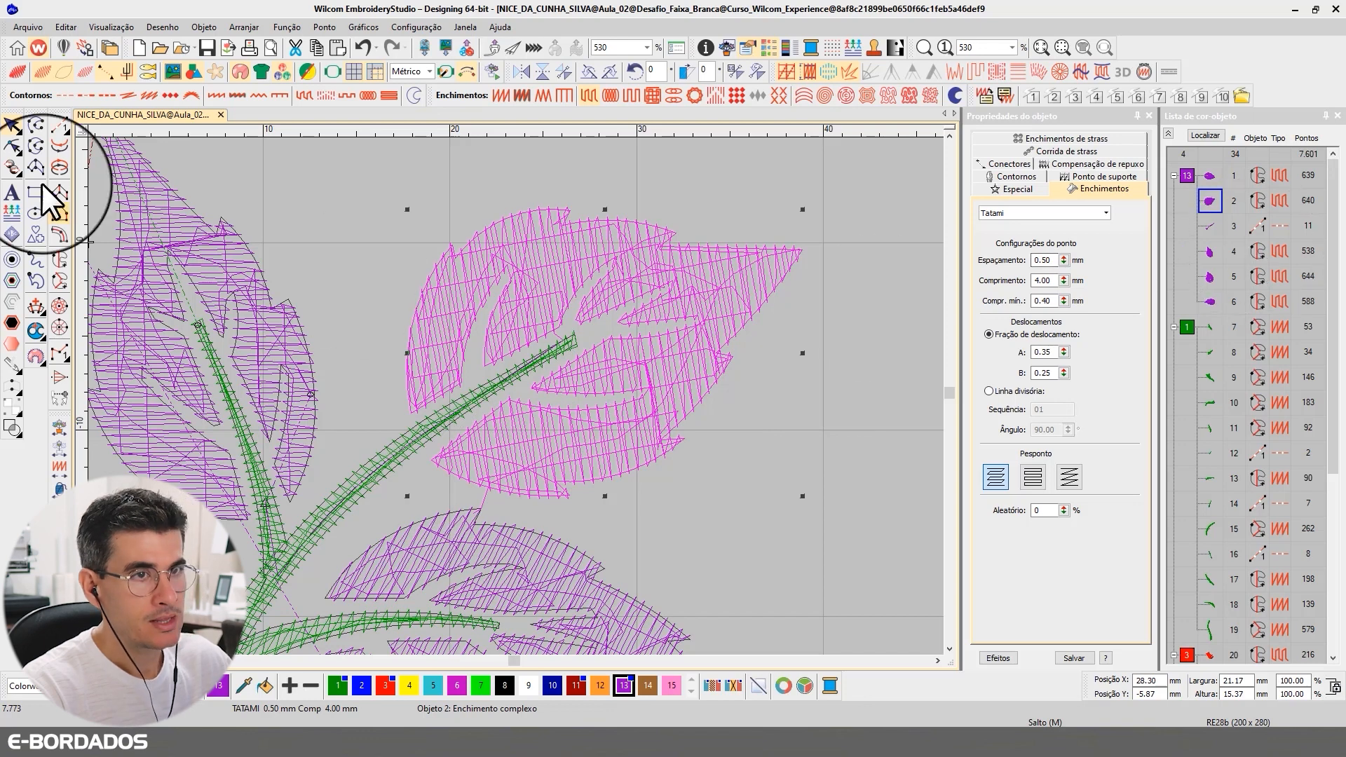
pyautogui.click(12, 146)
pyautogui.moveTo(559, 340); pyautogui.dragTo(573, 335)
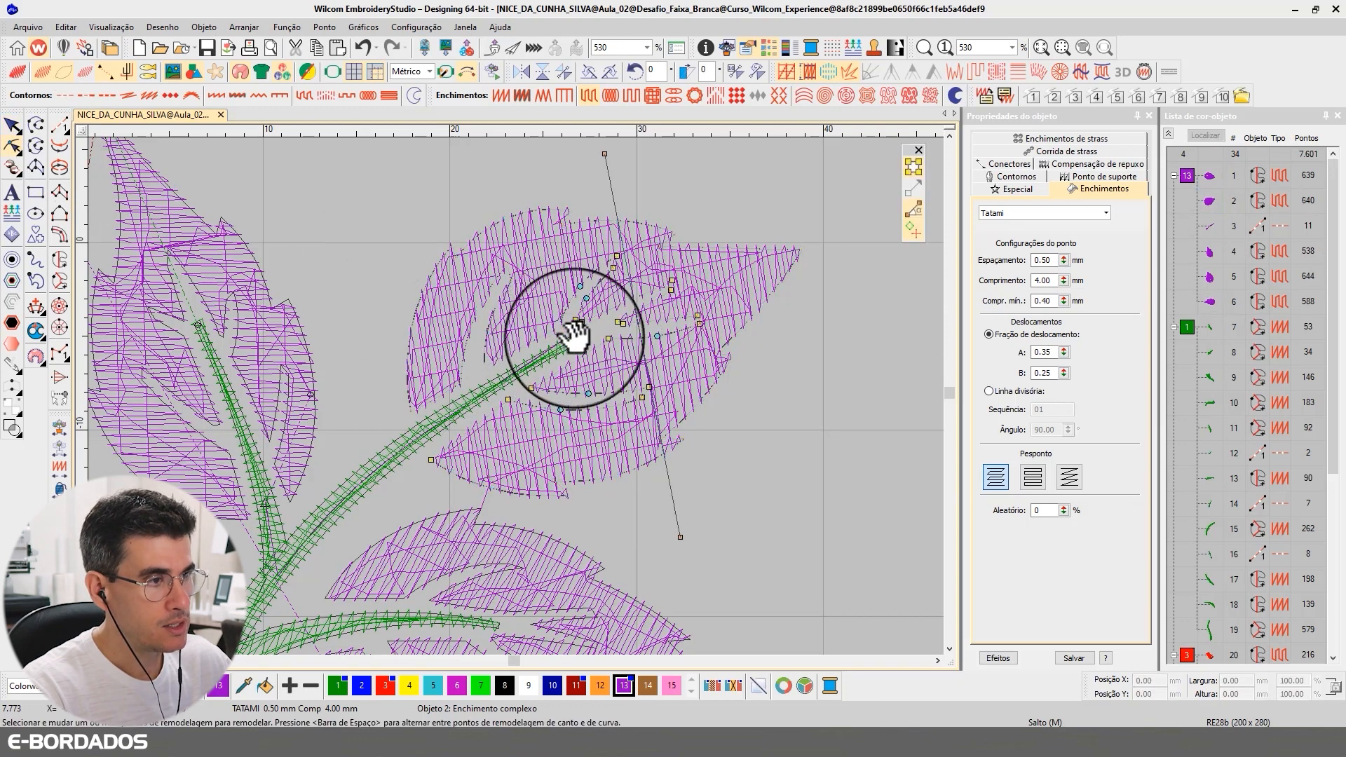
pyautogui.click(11, 125)
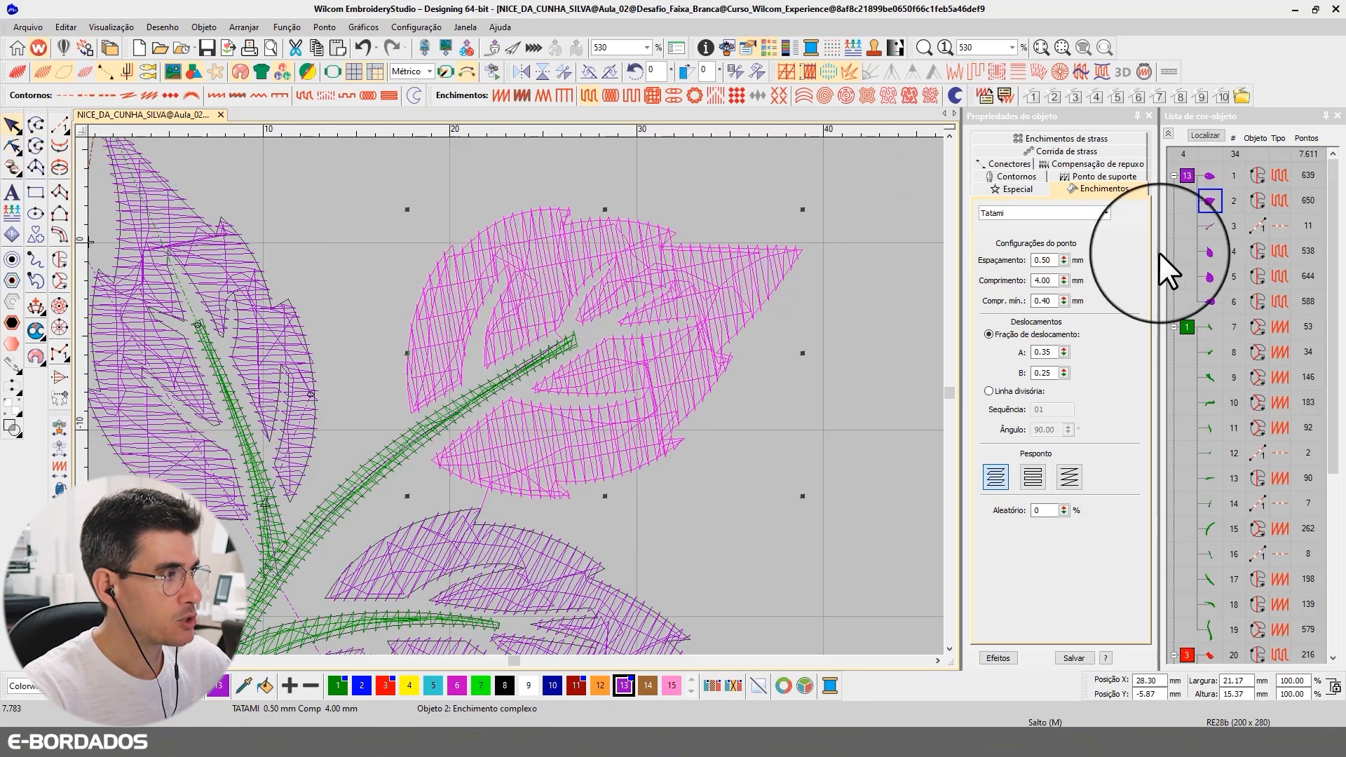
# Examine the connecting running stitch's points and isolate it to check its path from the upper-right leaf to the inner leaf.
pyautogui.click(1210, 226)
pyautogui.click(12, 146)
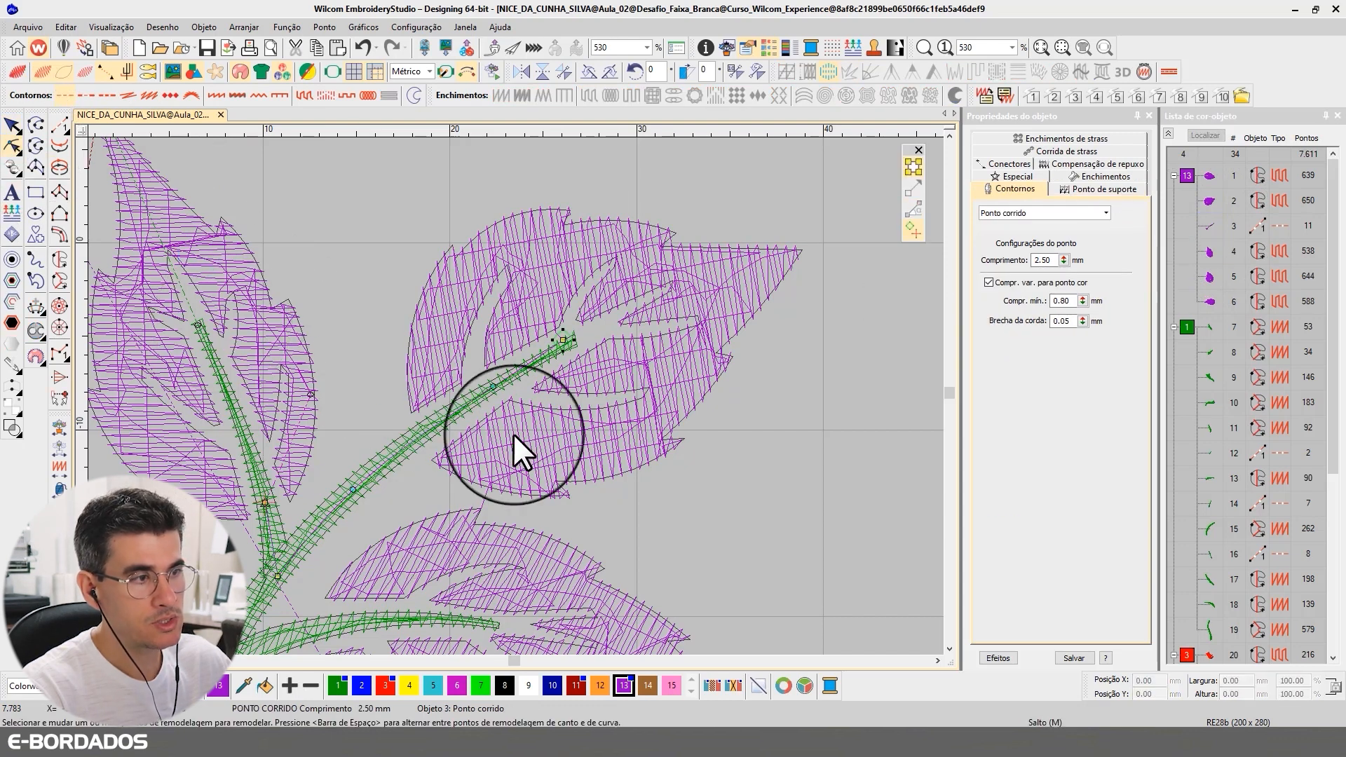
pyautogui.click(12, 125)
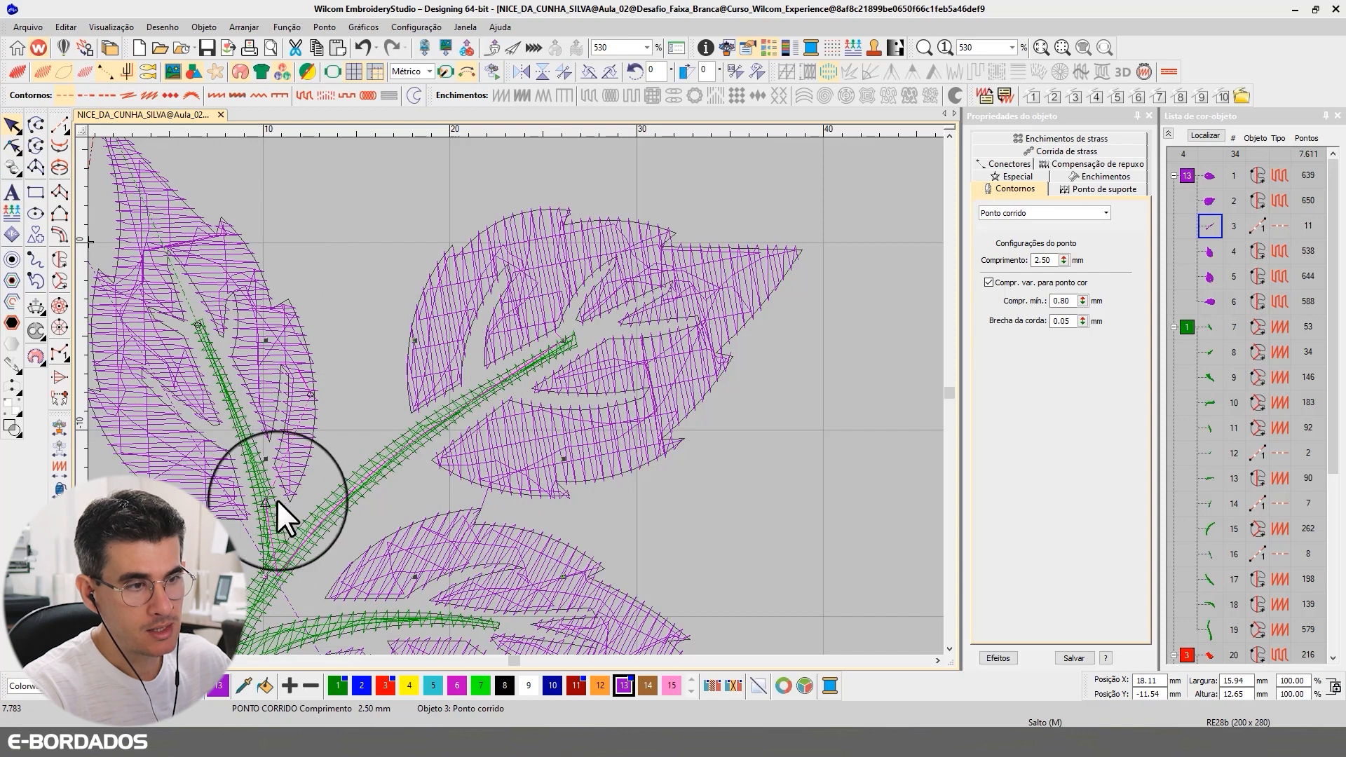
pyautogui.click(1199, 137)
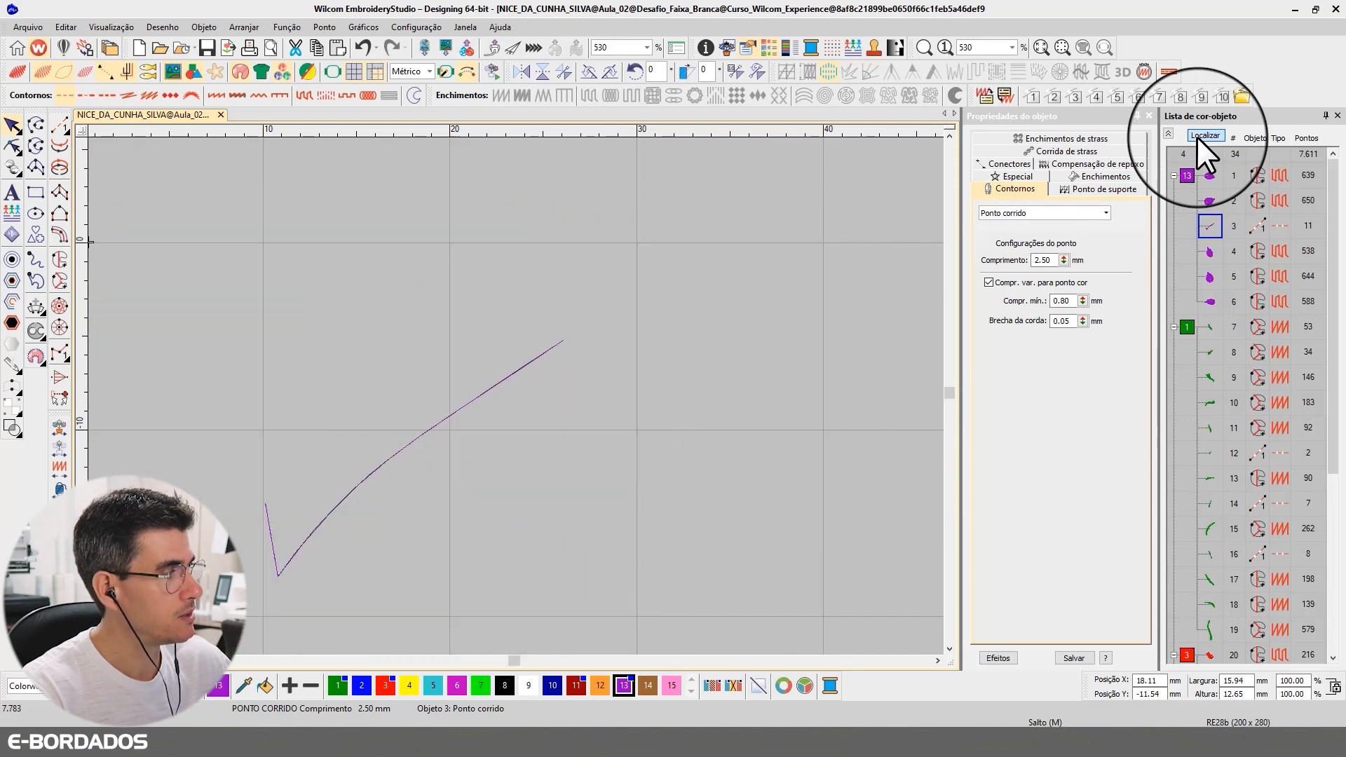
pyautogui.click(1196, 136)
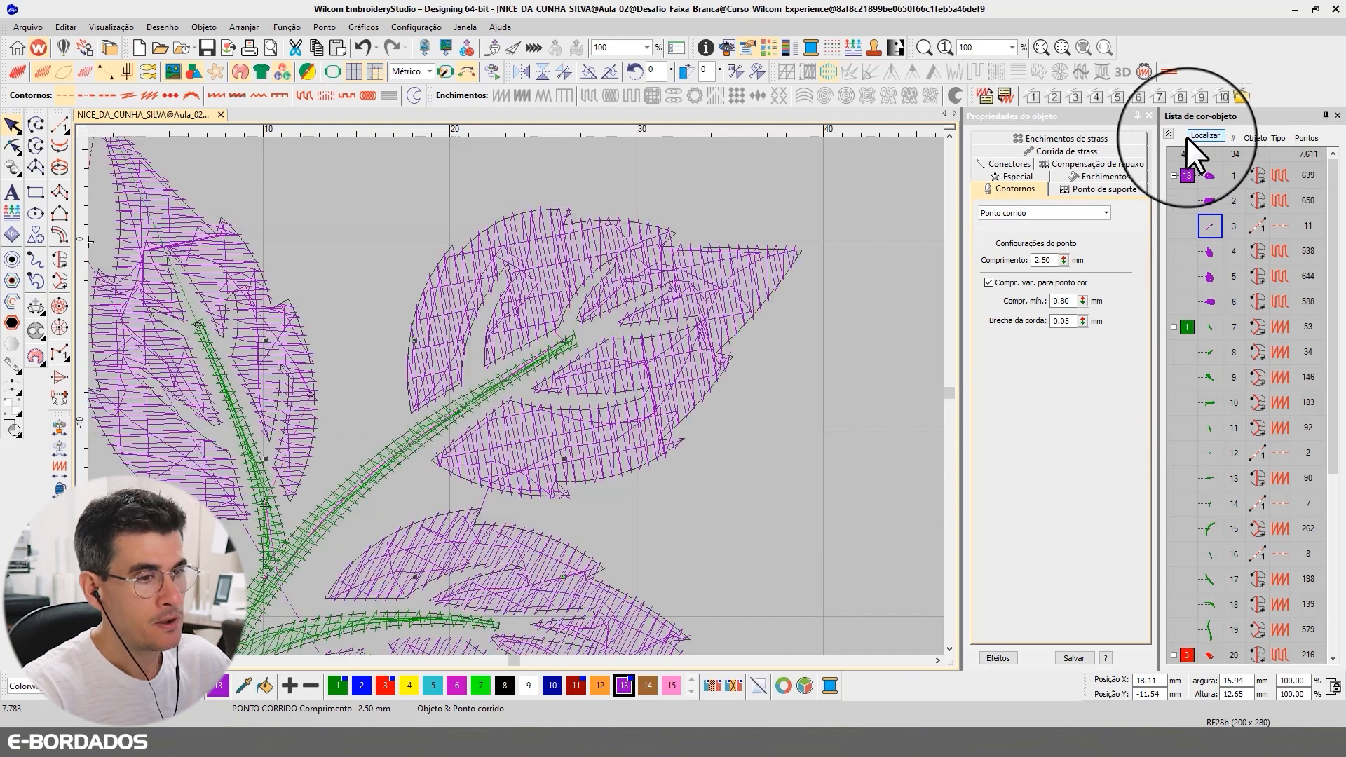
# Move the inner leaf fill's entry point to its base beside the stem, where the connecting running stitch ends.
pyautogui.click(119, 214)
pyautogui.click(13, 147)
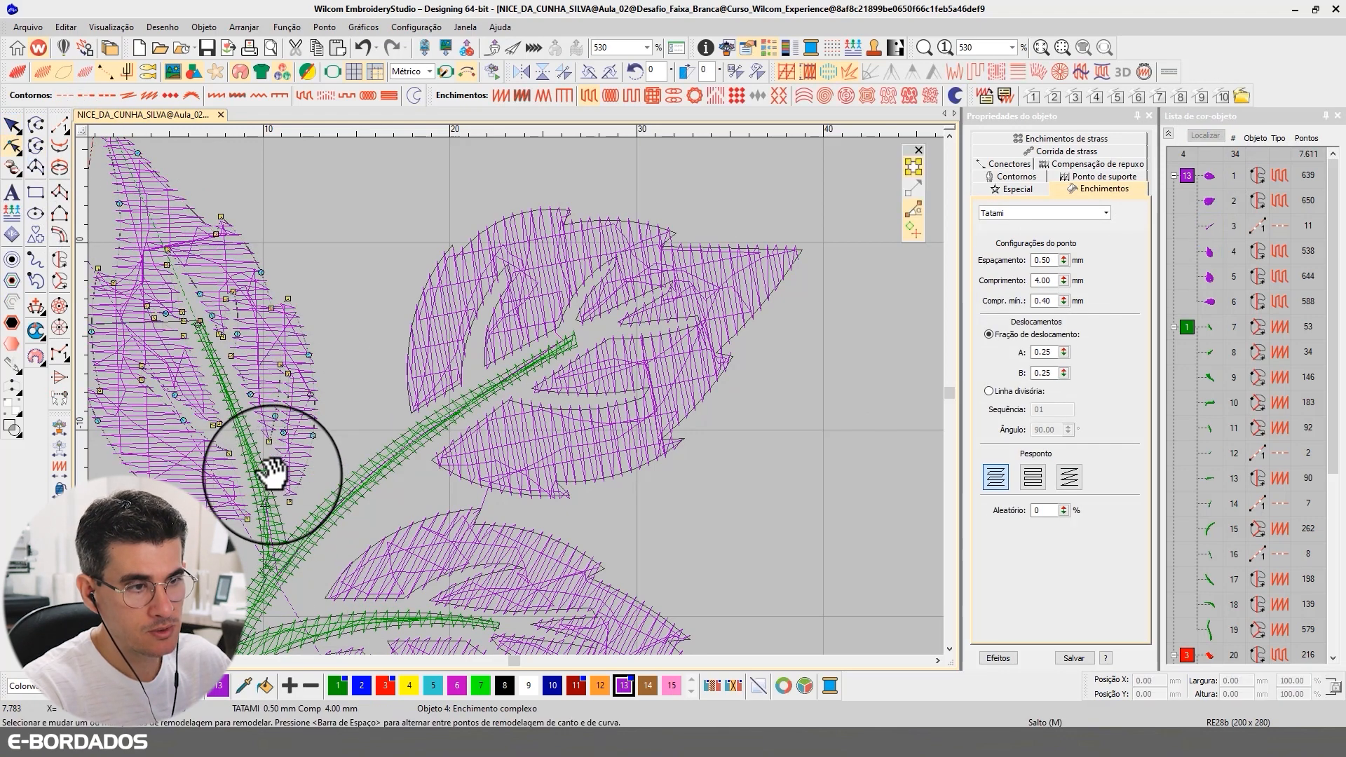
pyautogui.moveTo(273, 474); pyautogui.dragTo(270, 526)
pyautogui.click(10, 125)
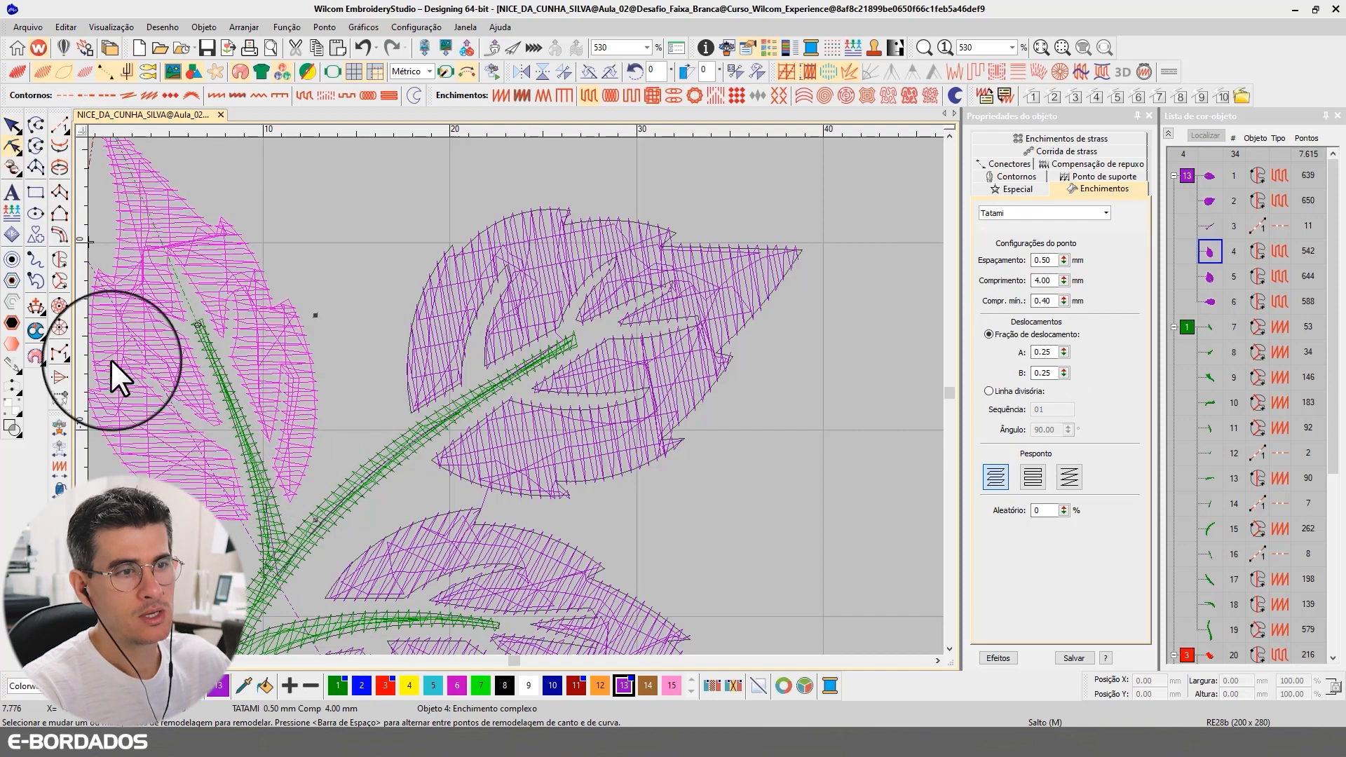
# Select the first four purple objects and isolate them to review the joined leaf stitching on the right-hand branch.
pyautogui.keyDown('shift'); pyautogui.click(1207, 179); pyautogui.keyUp('shift')
pyautogui.click(1206, 136)
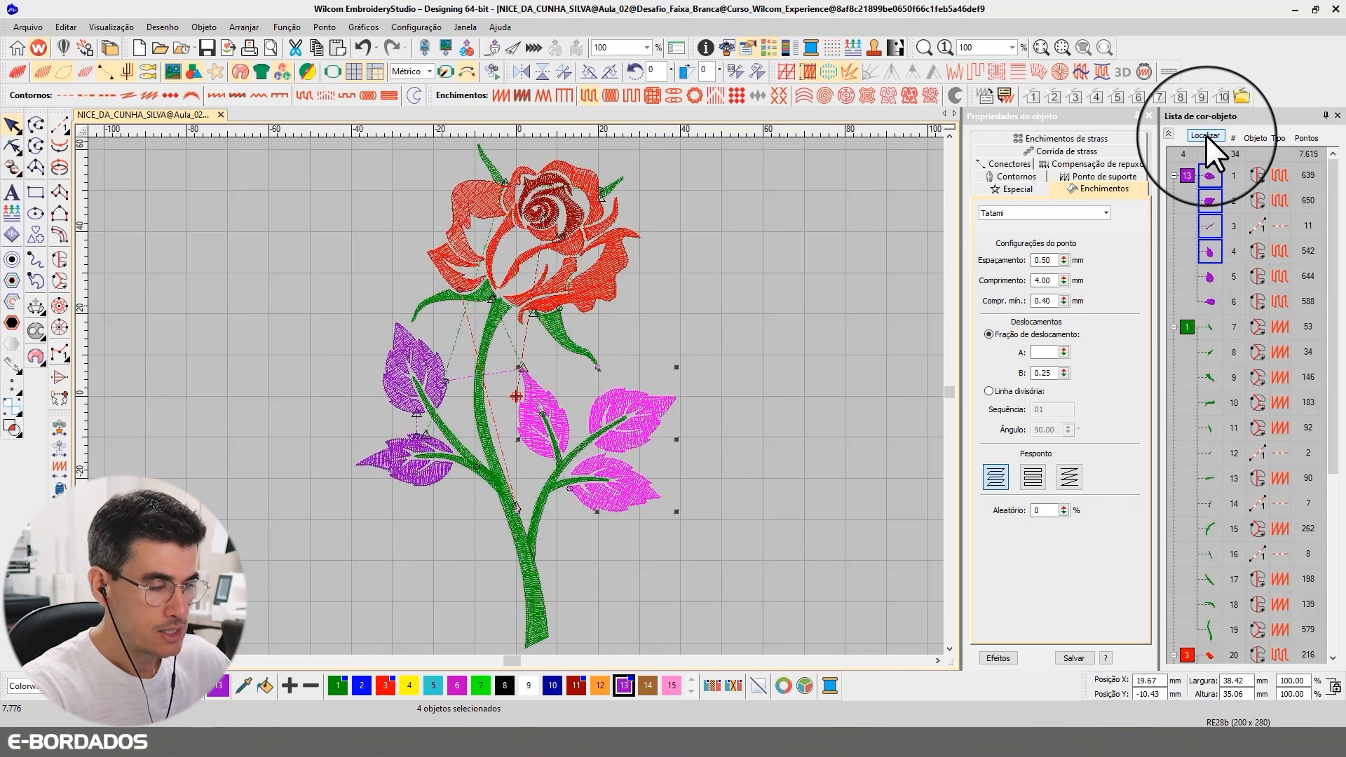
pyautogui.press('b')
pyautogui.moveTo(502, 329); pyautogui.dragTo(759, 545)
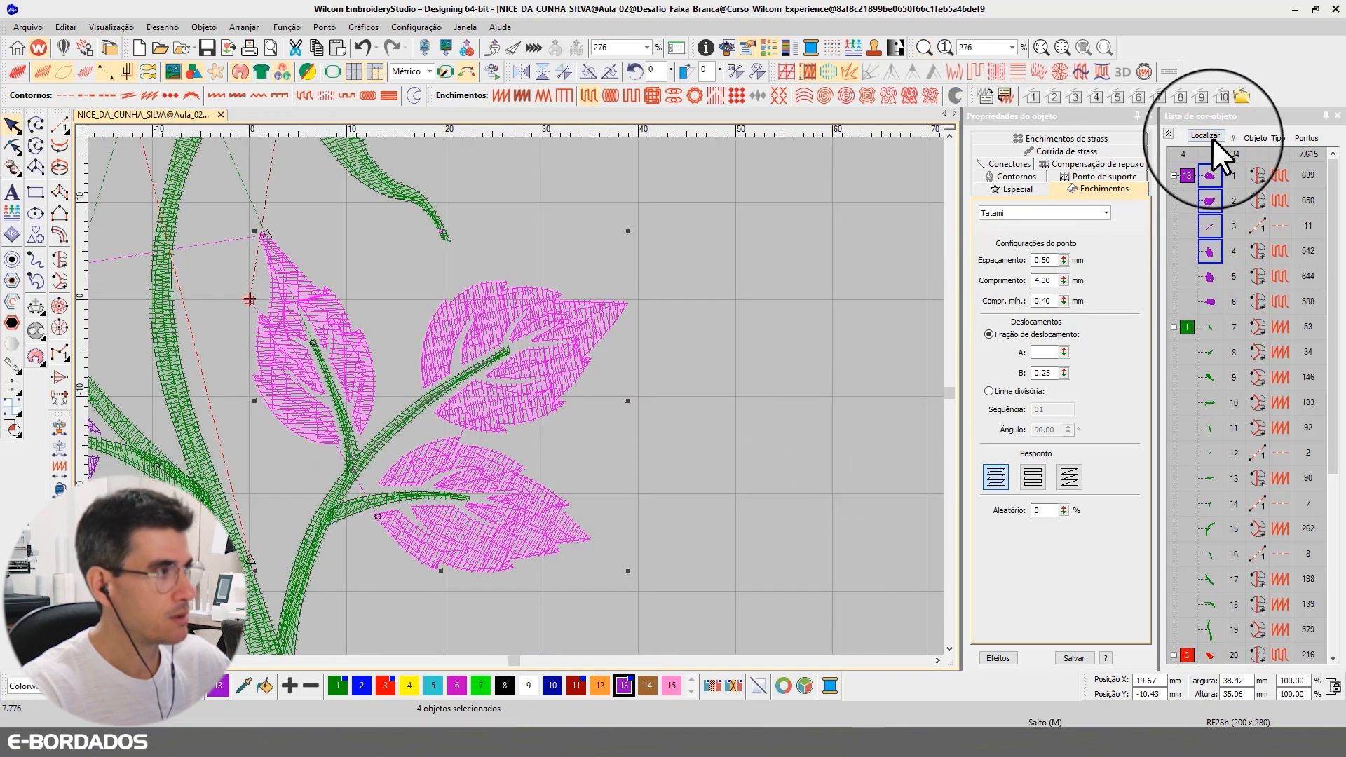
pyautogui.click(1211, 137)
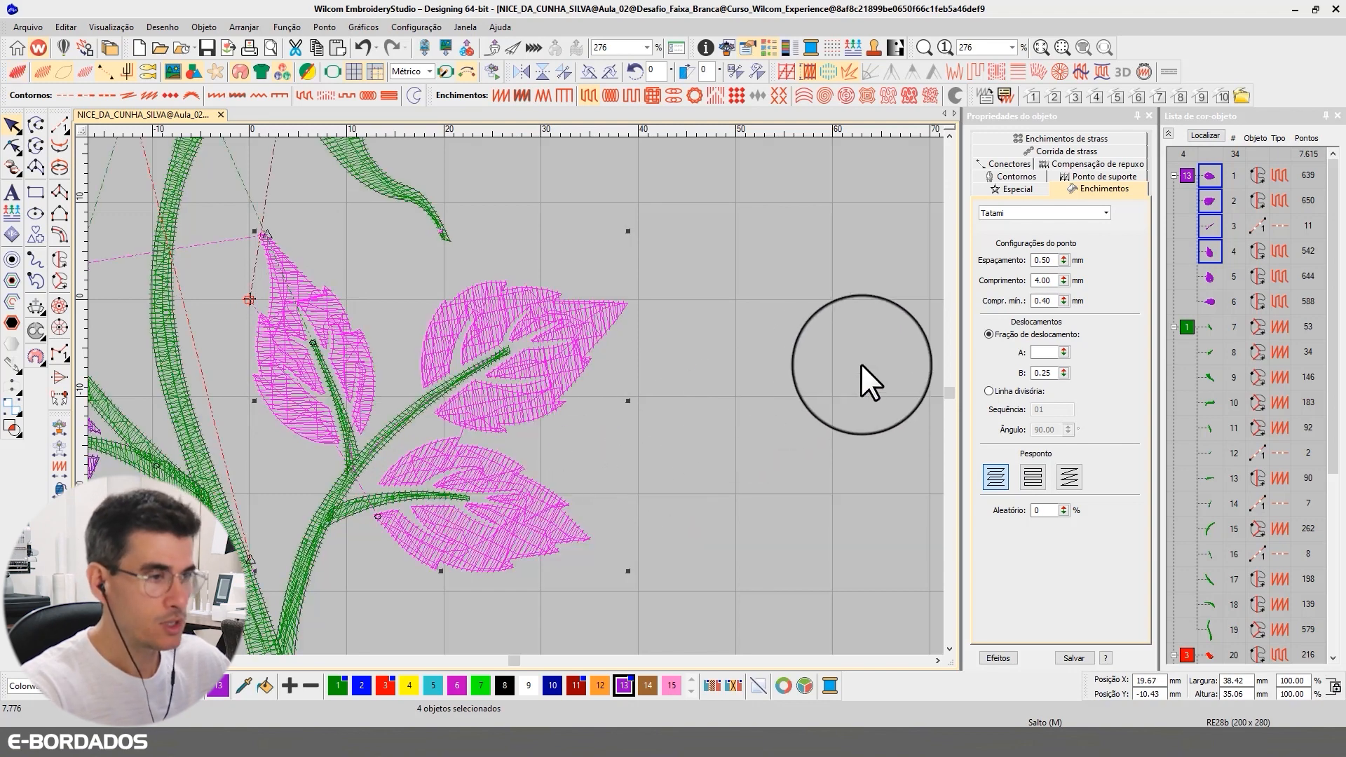
pyautogui.click(1204, 134)
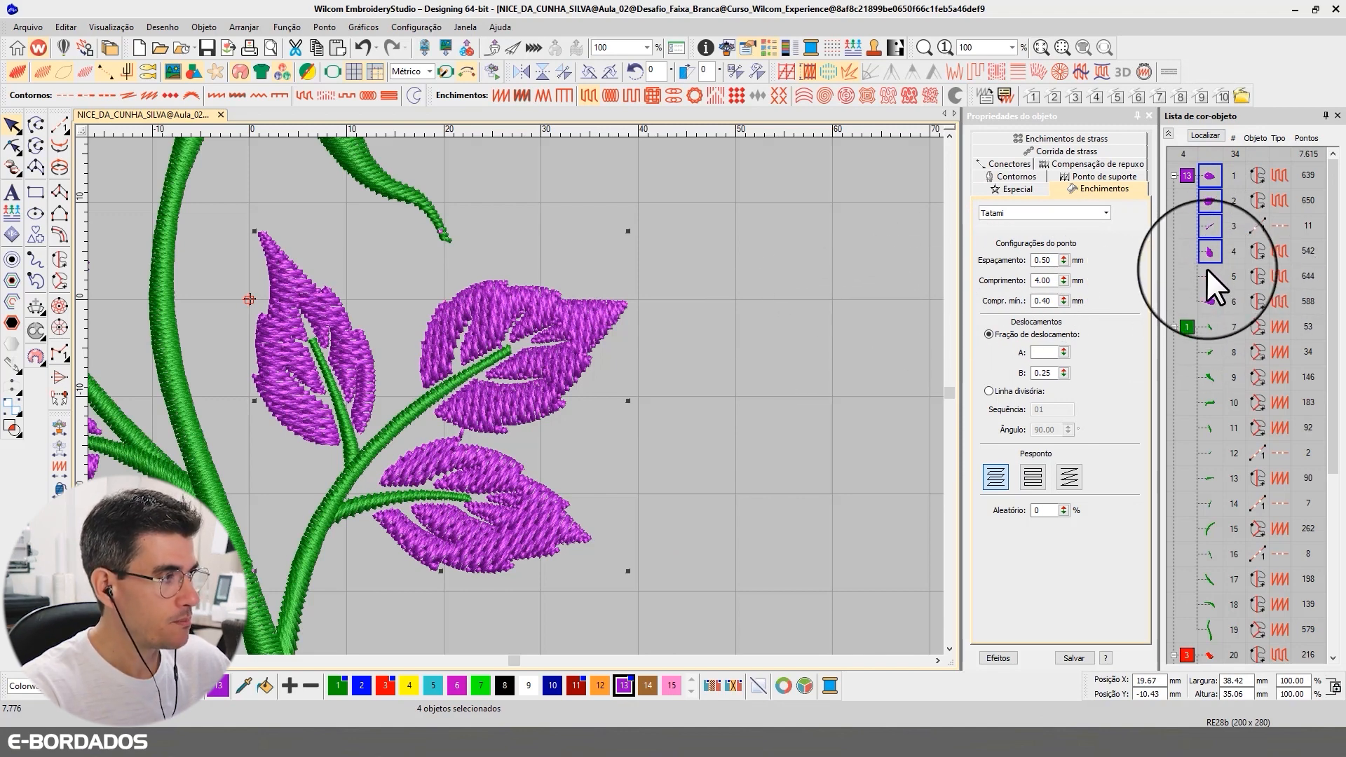
# Recolour the right-hand branch's stem objects and their connecting runs, objects 11 to 15, from green to purple colour 13.
pyautogui.click(1212, 343)
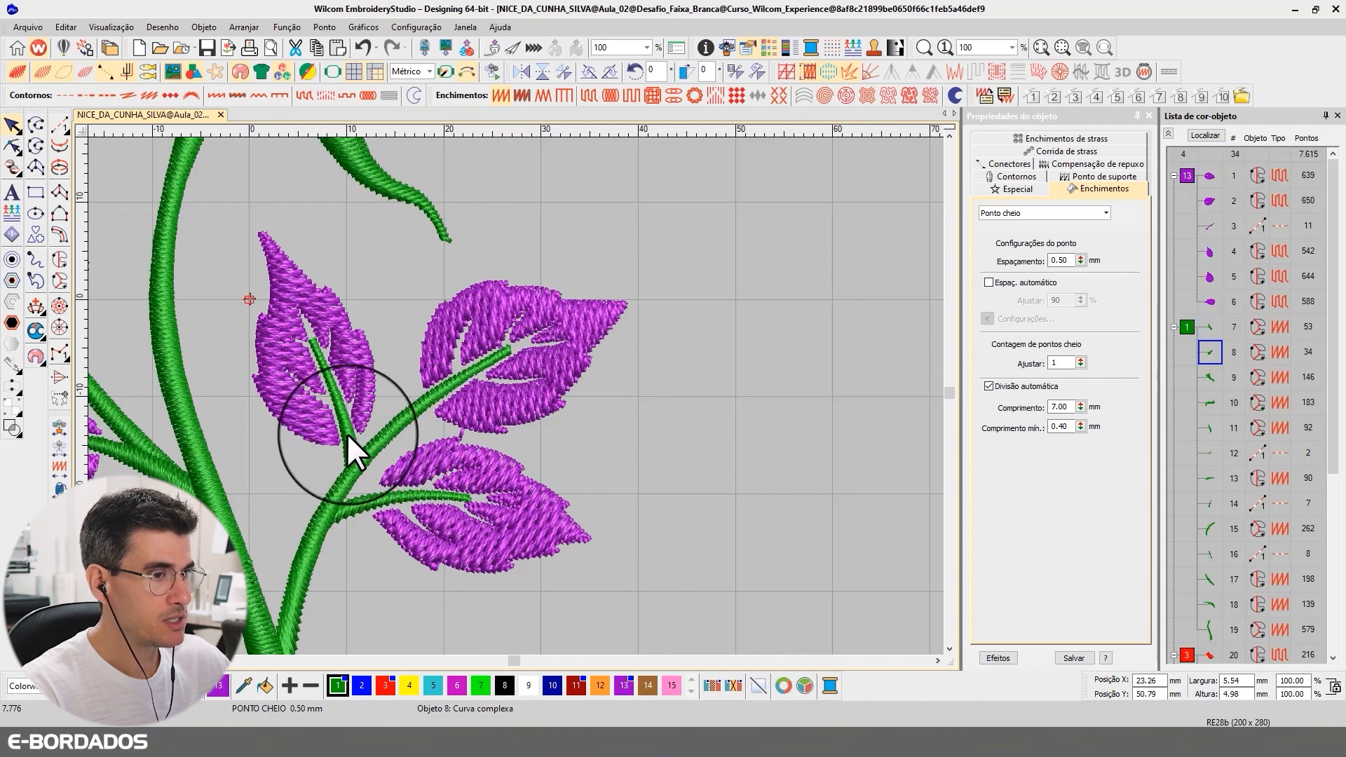
pyautogui.click(1203, 430)
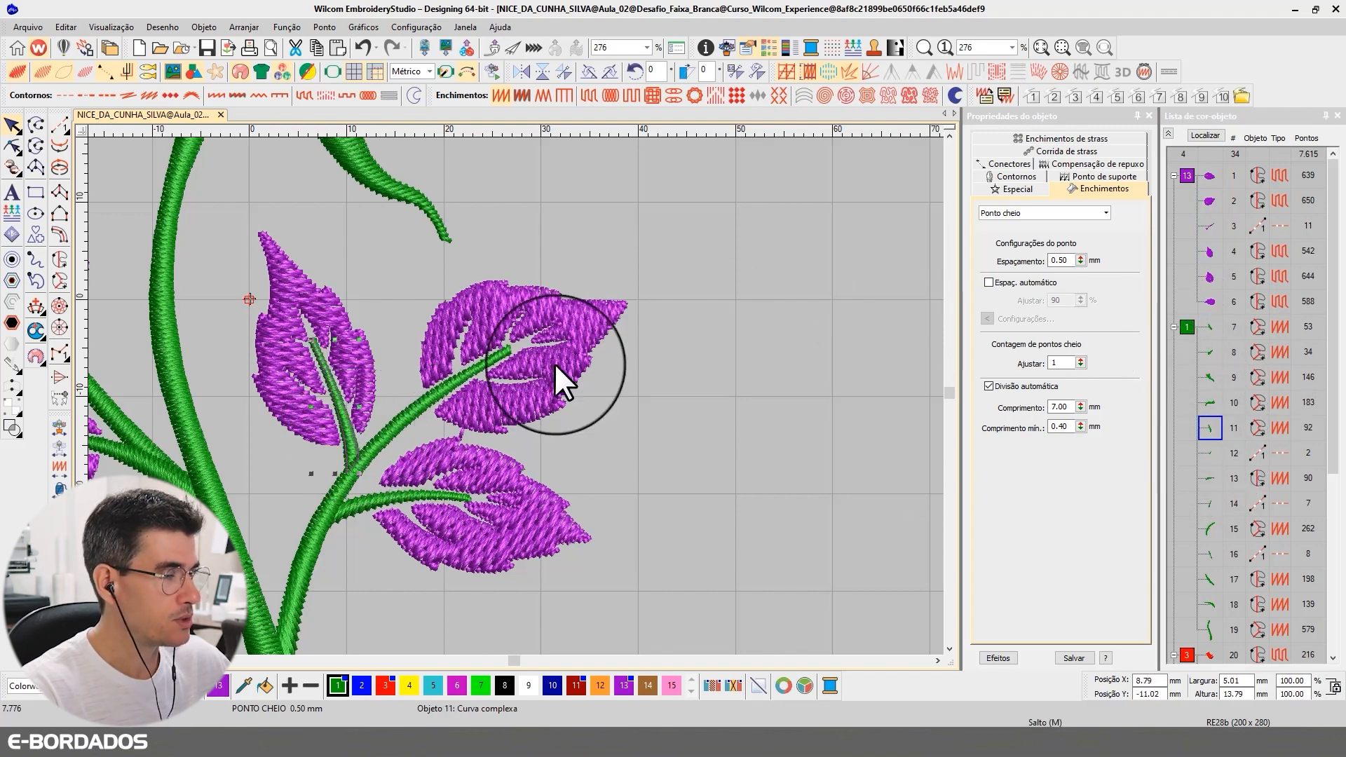
pyautogui.keyDown('ctrl'); pyautogui.click(1210, 452); pyautogui.keyUp('ctrl')
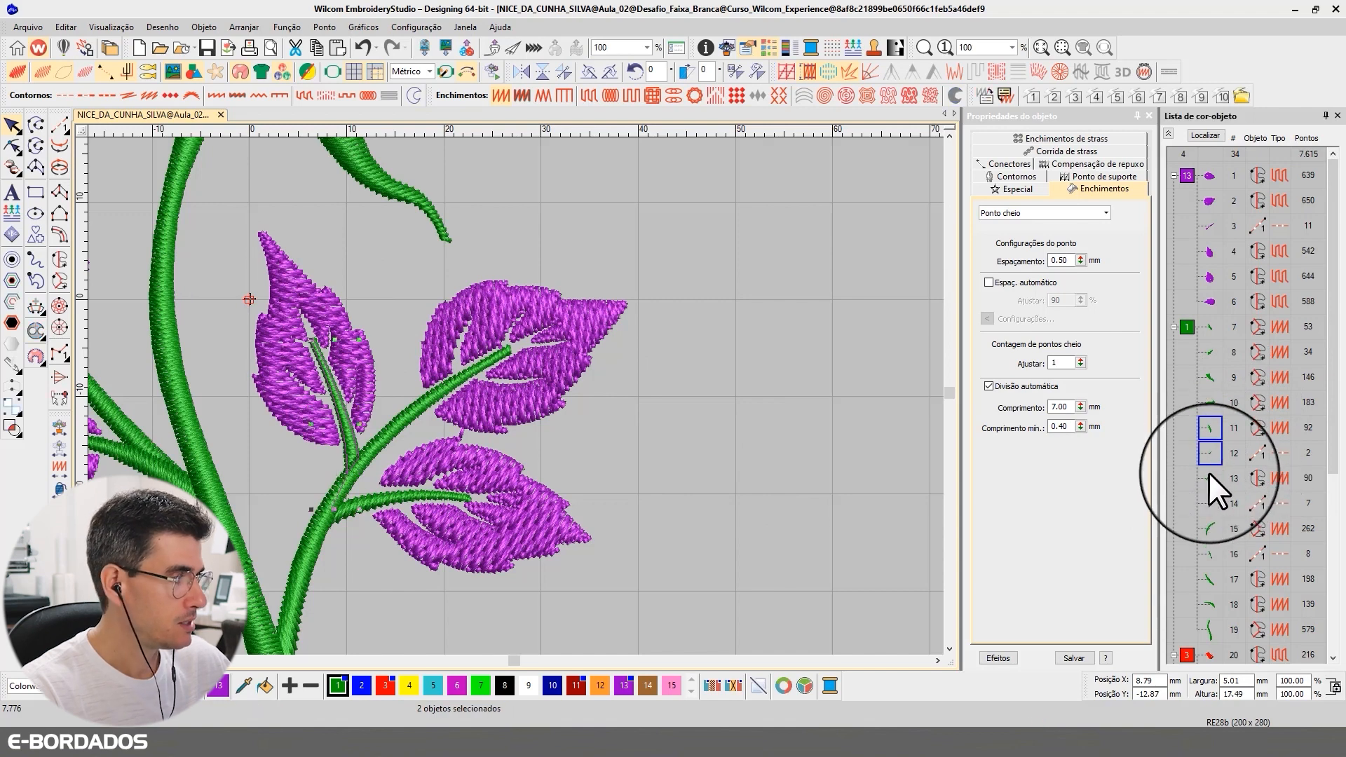
pyautogui.keyDown('ctrl'); pyautogui.click(1210, 477); pyautogui.keyUp('ctrl')
pyautogui.keyDown('ctrl'); pyautogui.click(1207, 504); pyautogui.keyUp('ctrl')
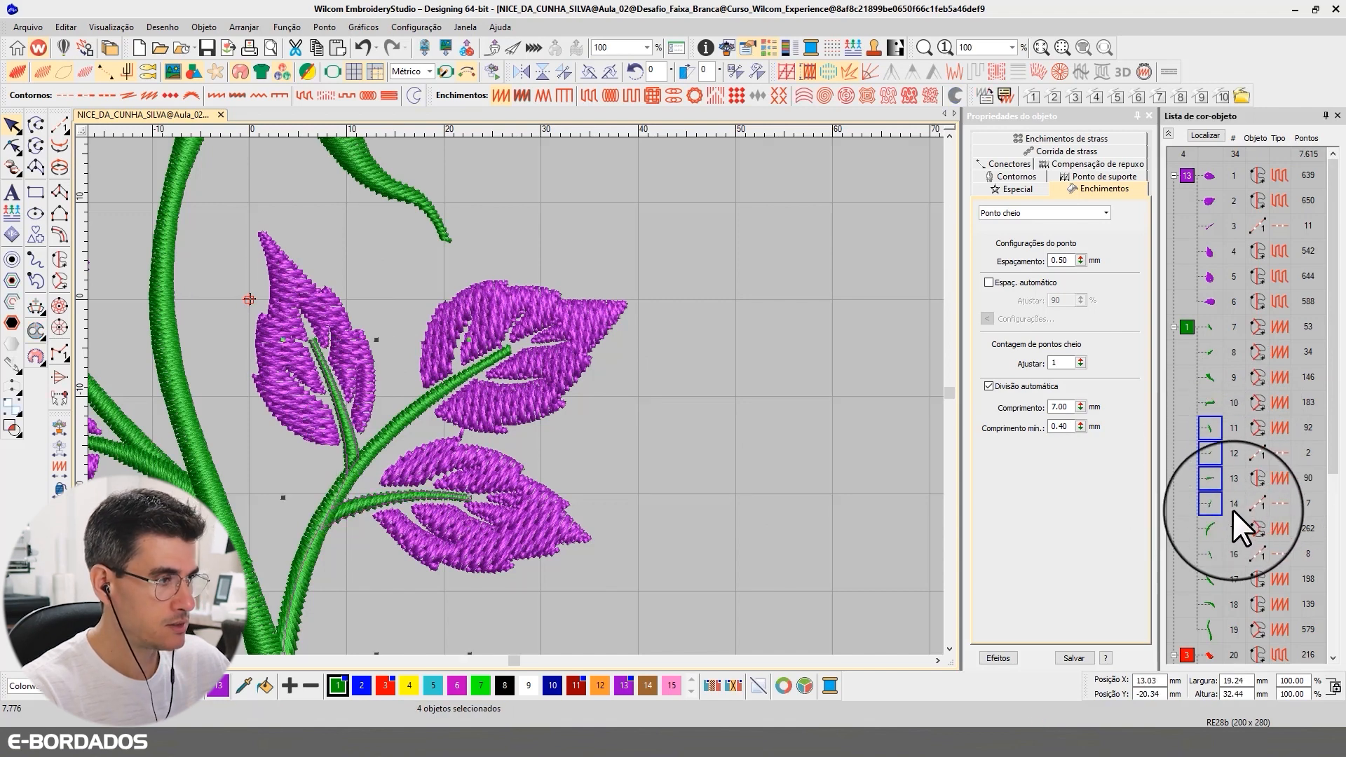
pyautogui.keyDown('ctrl'); pyautogui.click(1207, 529); pyautogui.keyUp('ctrl')
pyautogui.click(1205, 136)
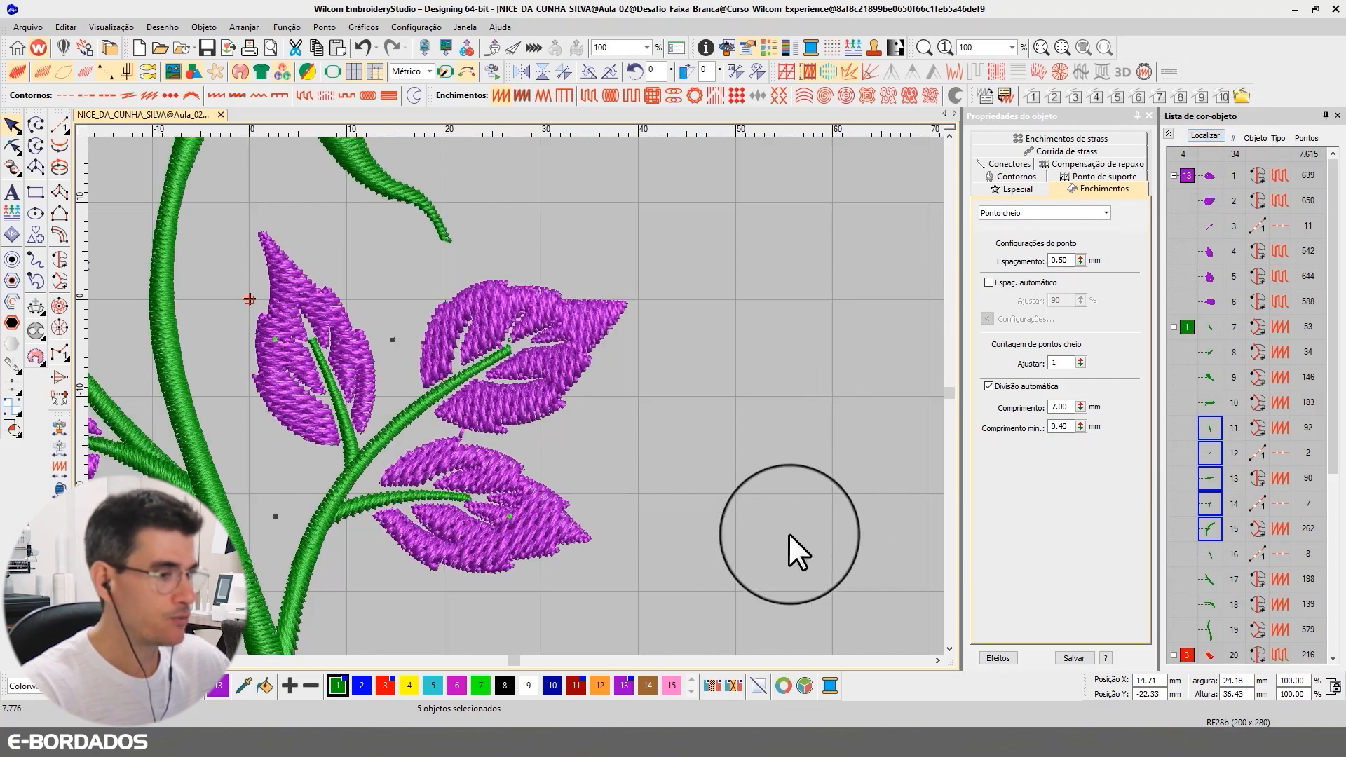
pyautogui.click(623, 686)
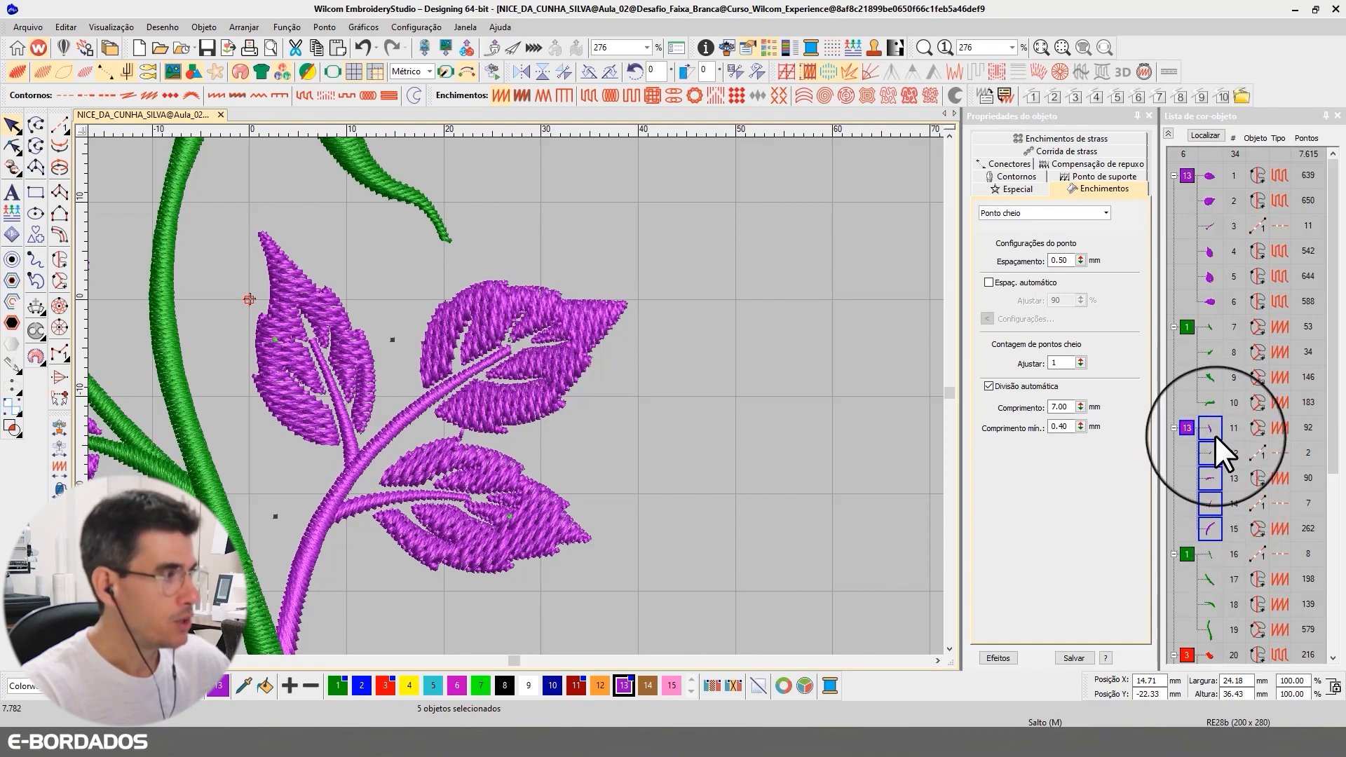
# Move the recoloured stem objects to fifth place in the sequence, directly after the inner leaf fill, and turn off the realistic stitch view.
pyautogui.moveTo(1213, 430); pyautogui.dragTo(1210, 269)
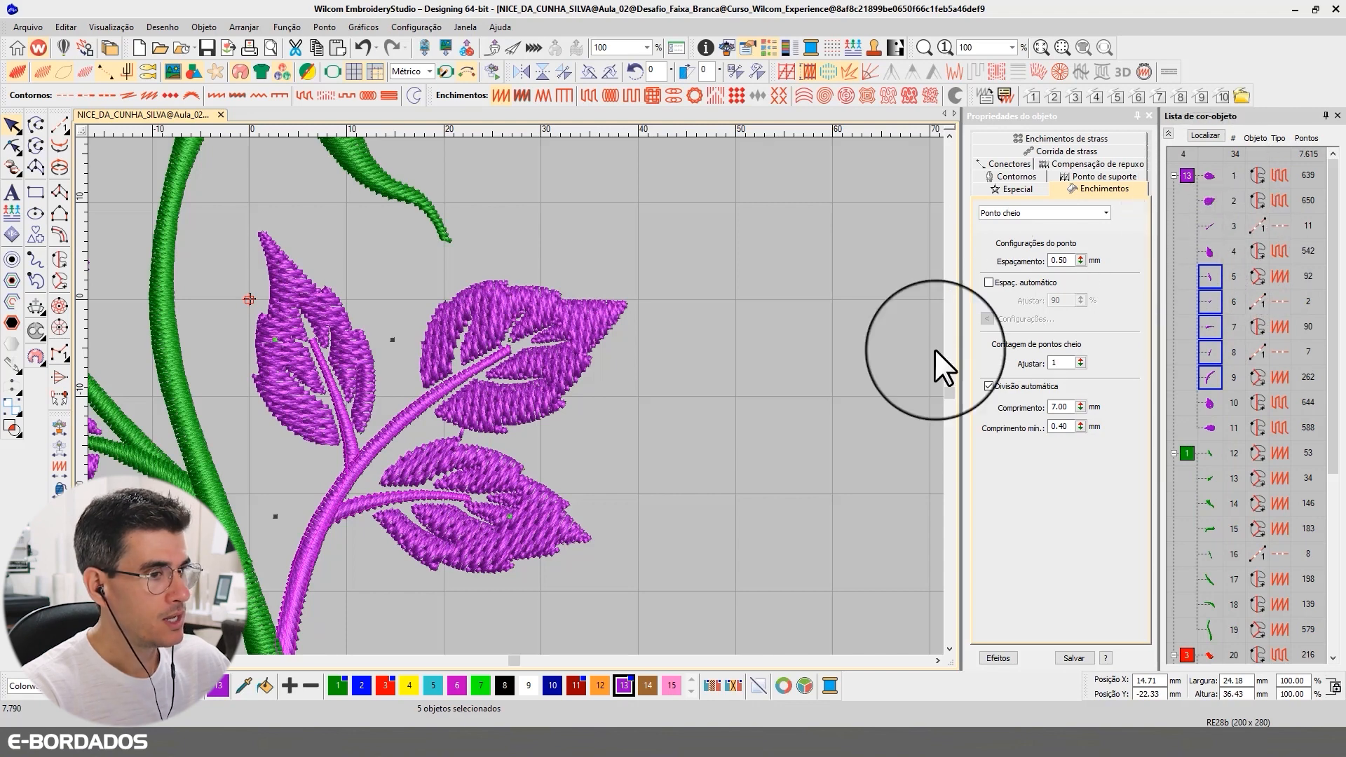
pyautogui.press('Escape')
pyautogui.press('t')
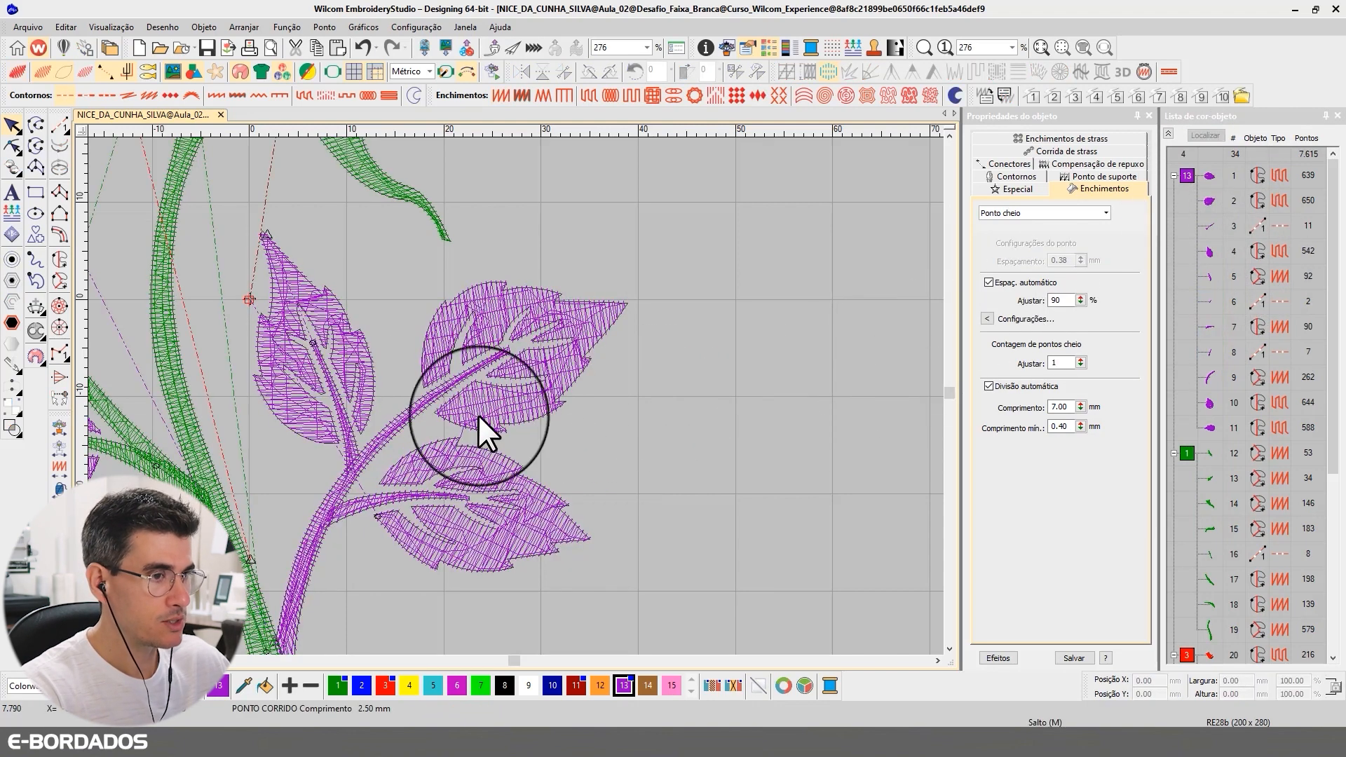
# Compare the inner leaf fill with the stem object that follows it by selecting them alternately.
pyautogui.click(1211, 250)
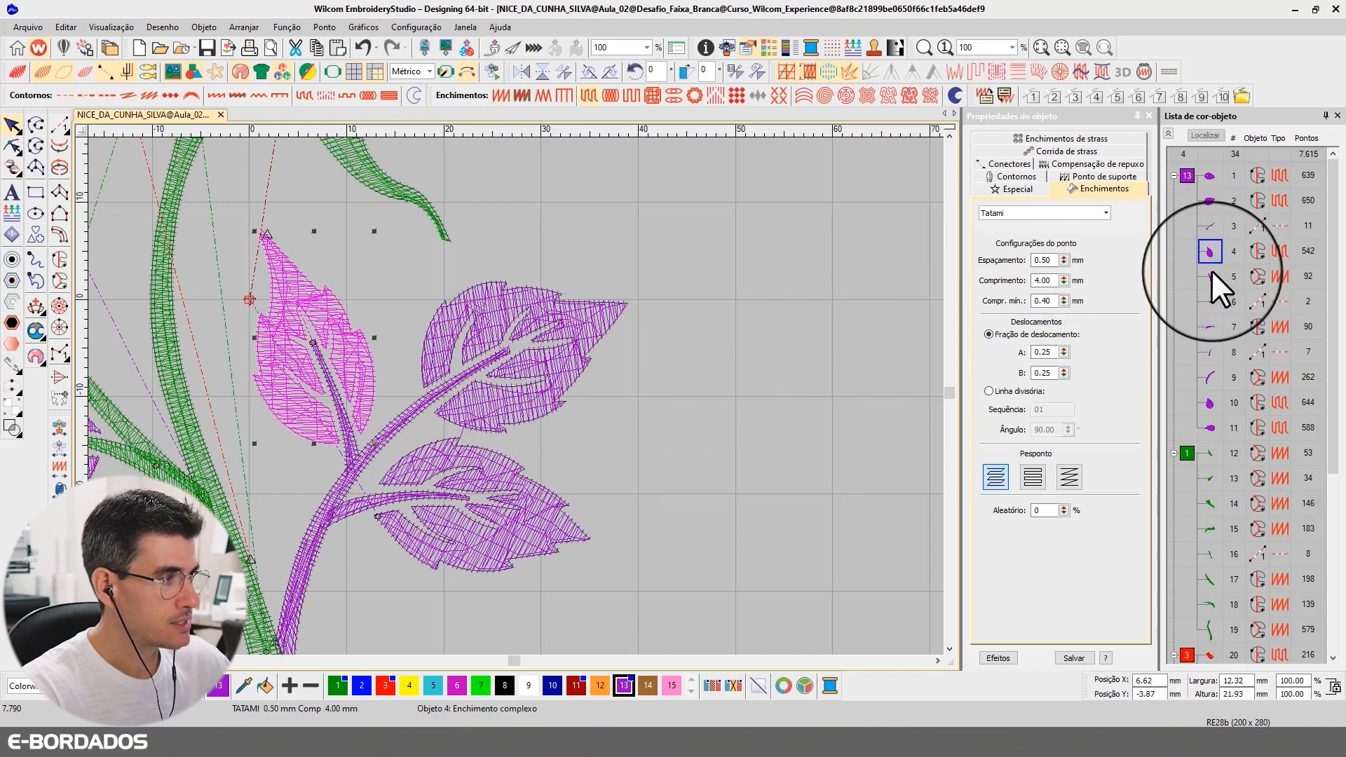
pyautogui.click(1212, 275)
pyautogui.click(1210, 257)
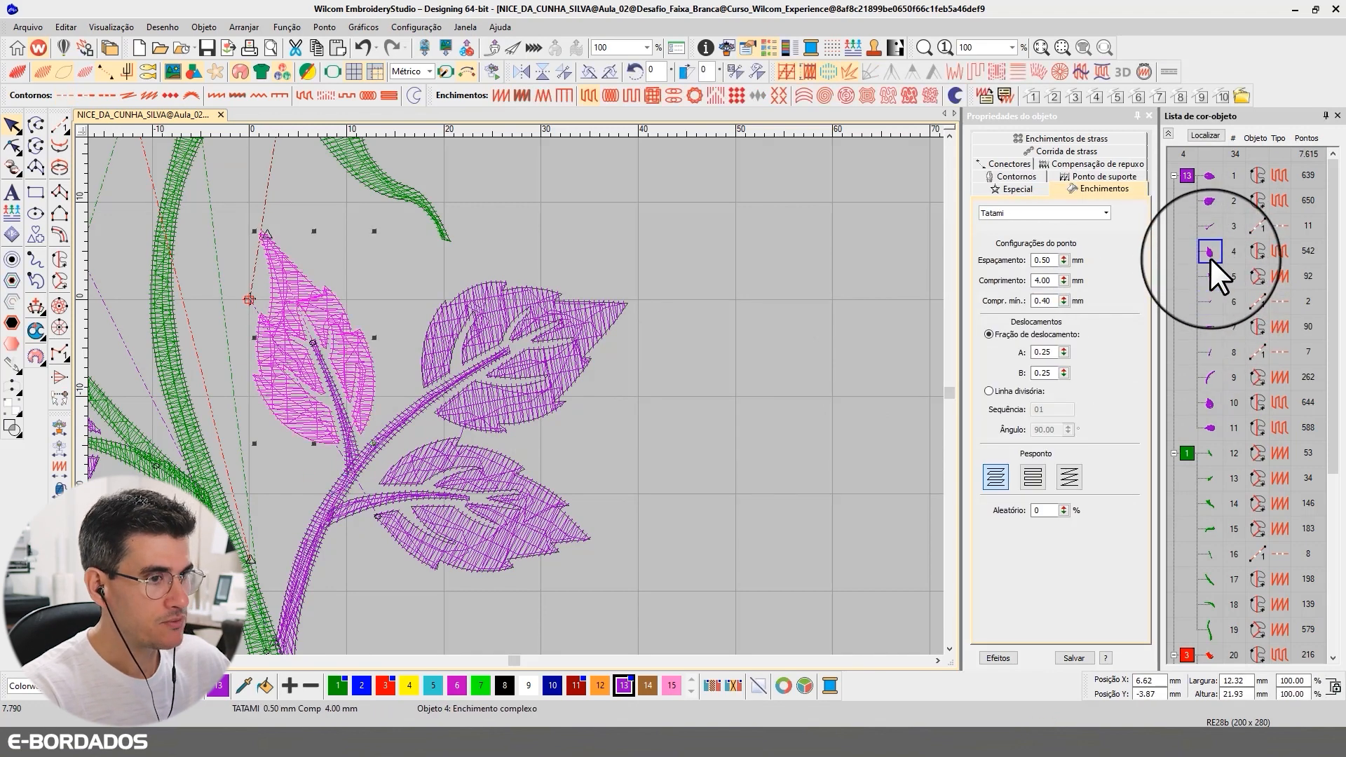
pyautogui.click(1210, 278)
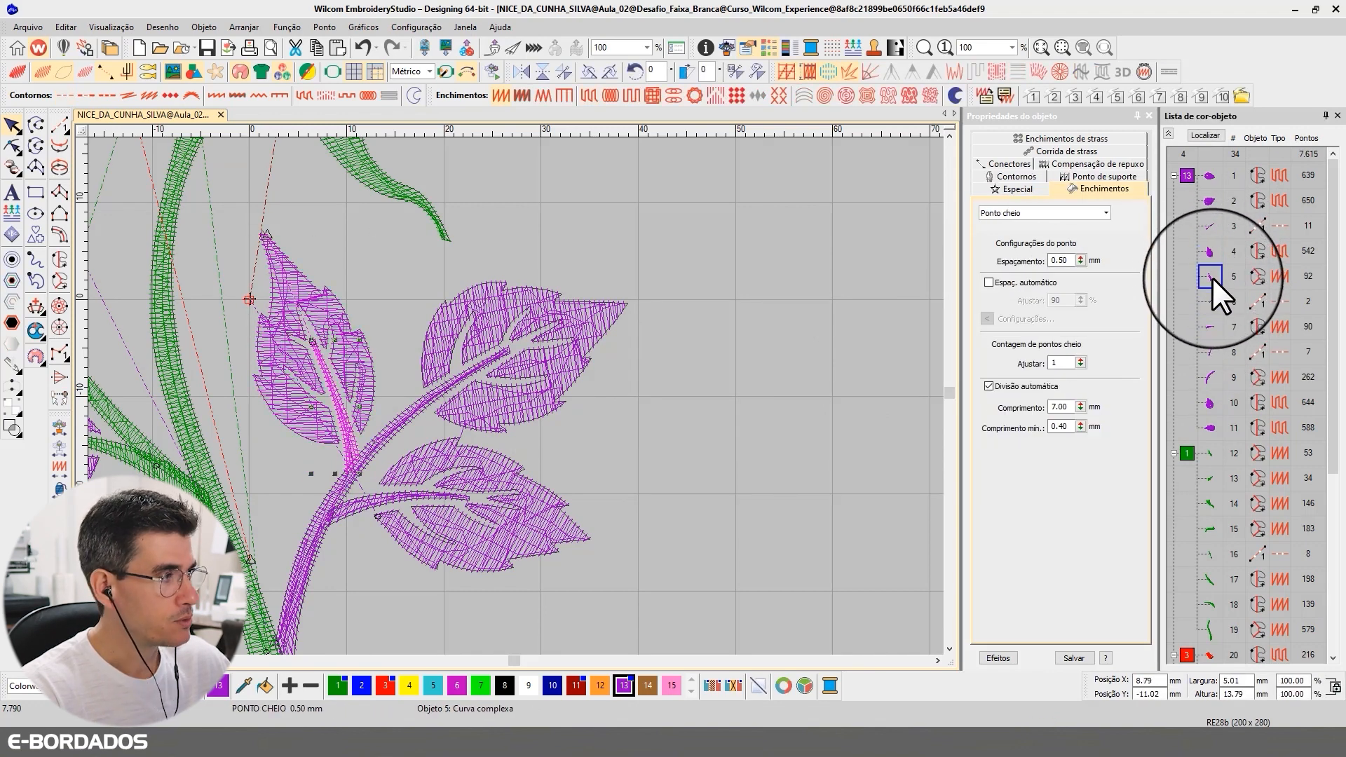
# Reshape the inner leaf fill of the right-hand branch by moving its exit point to the leaf base beside its stem.
pyautogui.click(12, 146)
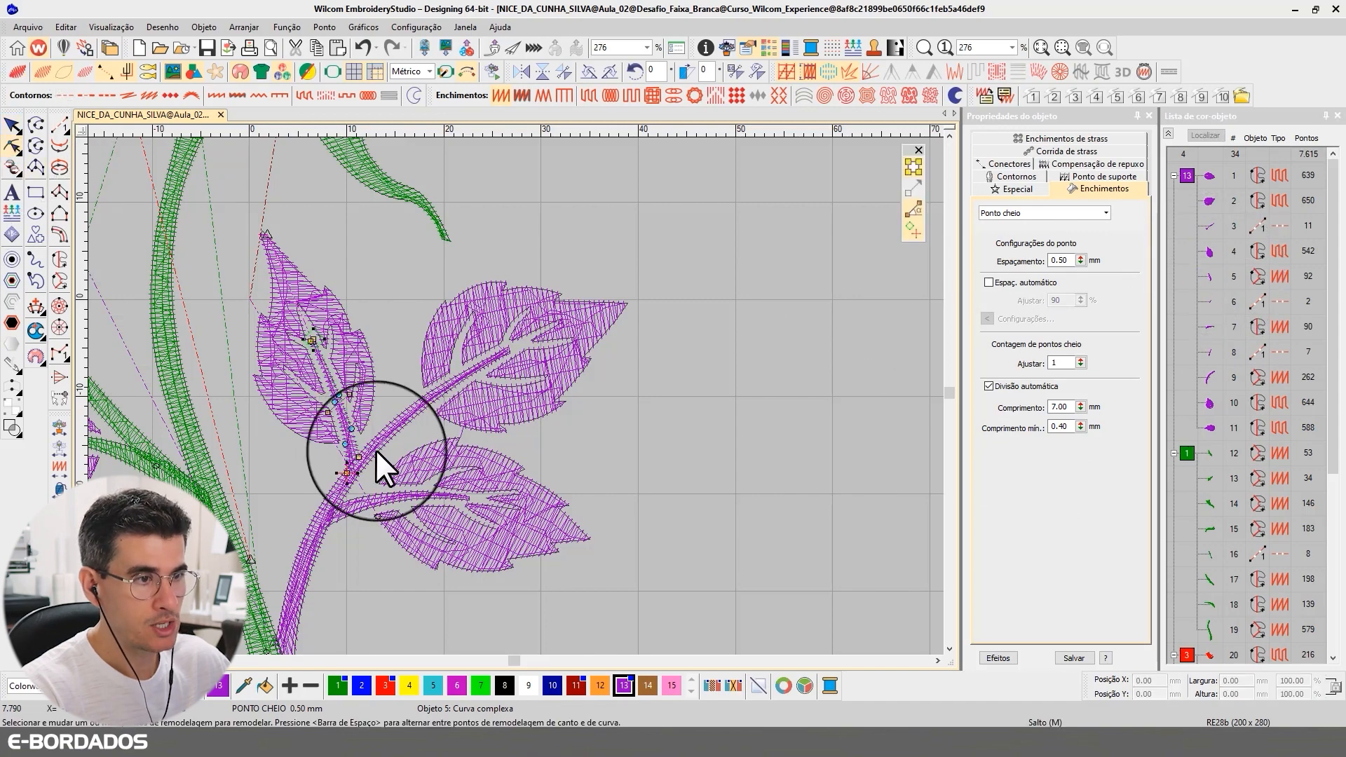
pyautogui.scroll(3, 375, 450)
pyautogui.scroll(1, 421, 260)
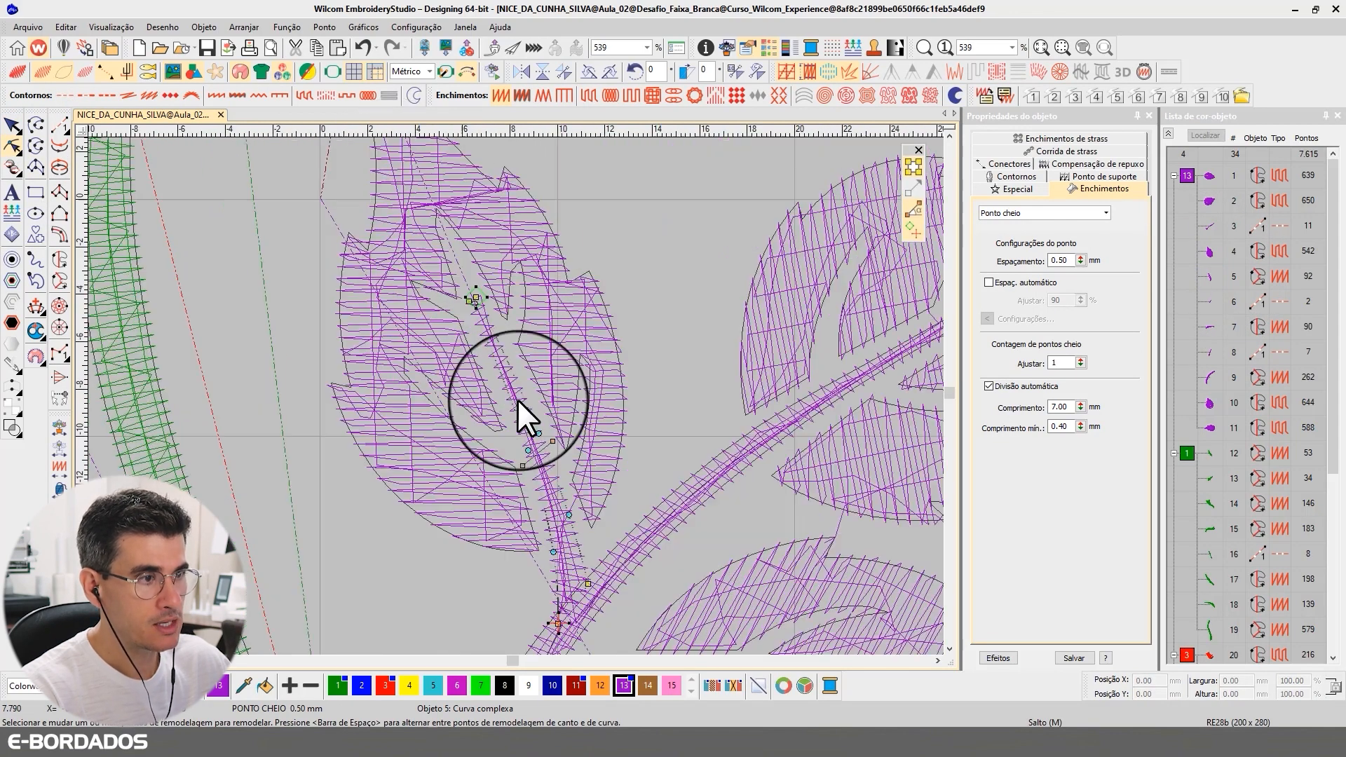
pyautogui.scroll(2, 516, 398)
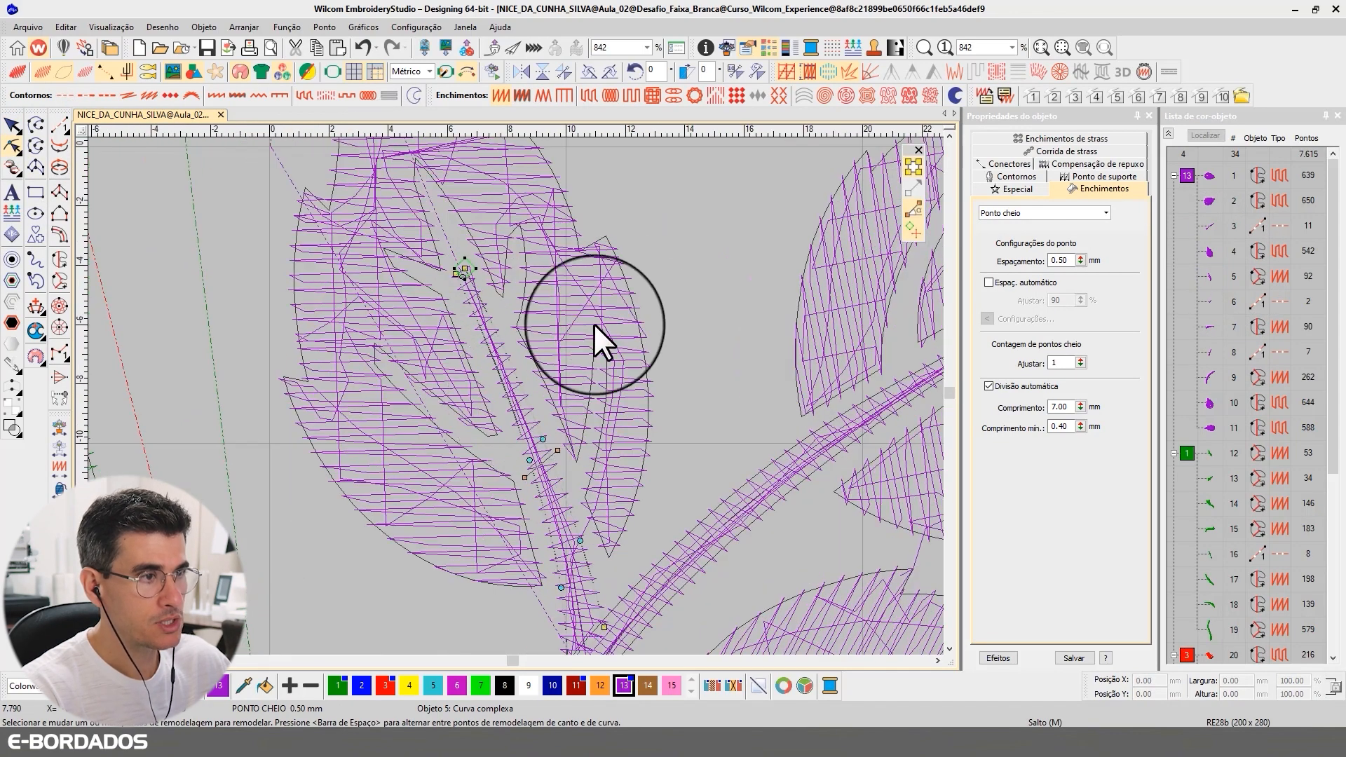
pyautogui.click(431, 171)
pyautogui.scroll(-2, 472, 283)
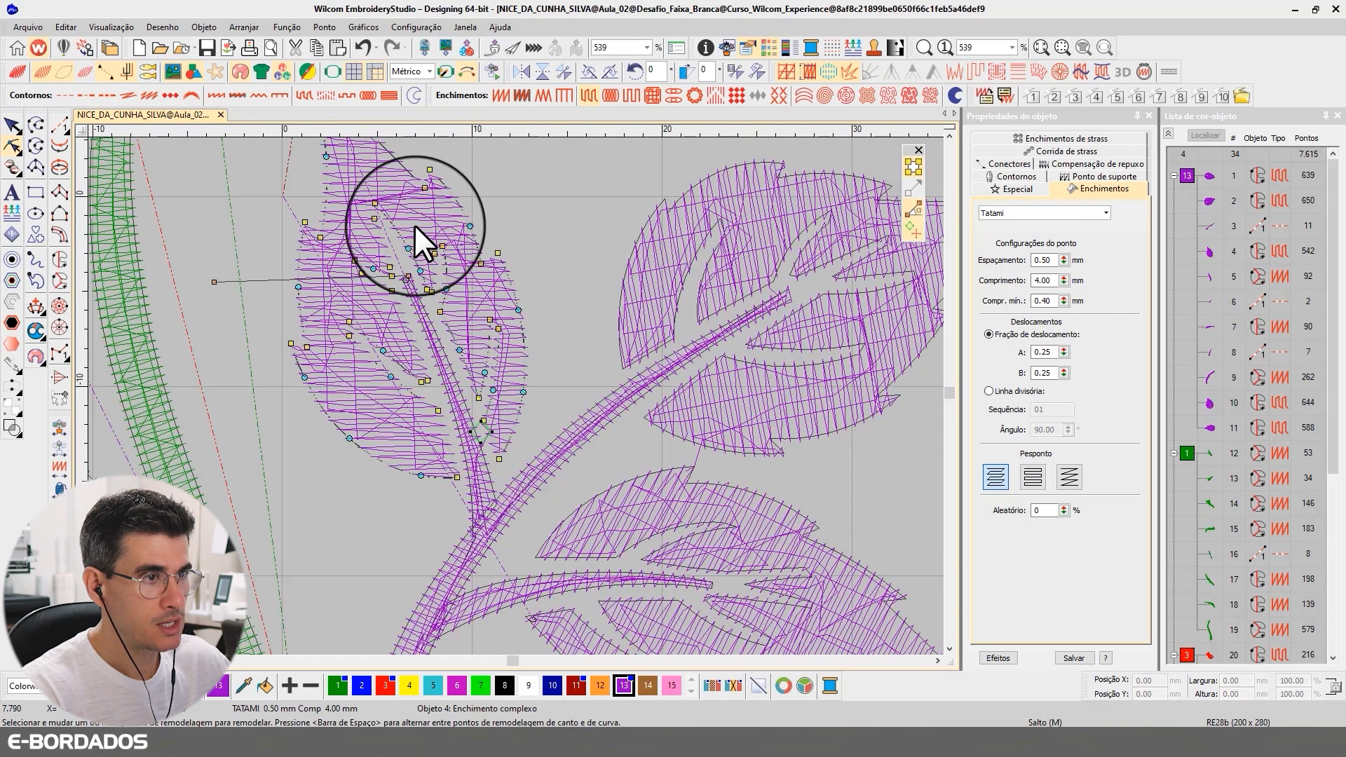
pyautogui.scroll(-1, 421, 238)
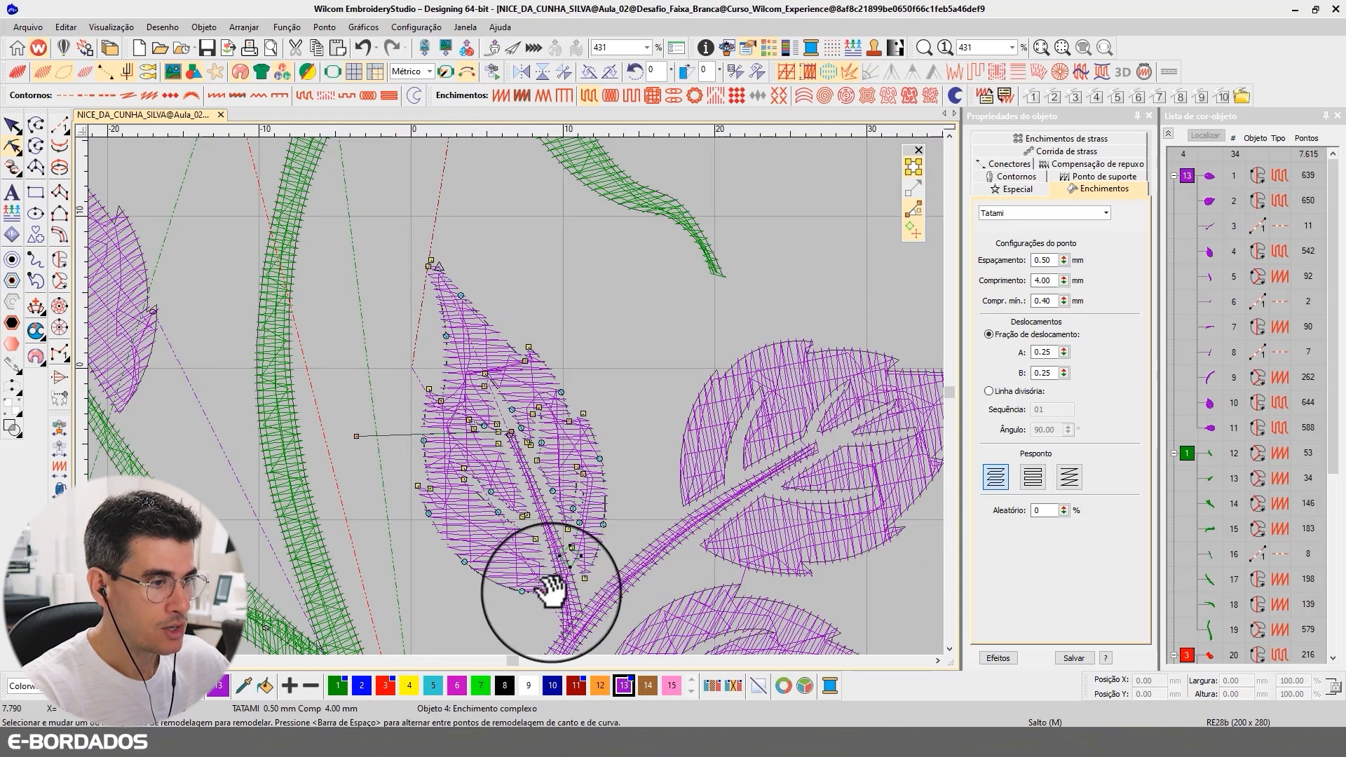
pyautogui.moveTo(552, 592); pyautogui.dragTo(552, 593)
pyautogui.scroll(3, 567, 591)
pyautogui.scroll(-2, 586, 311)
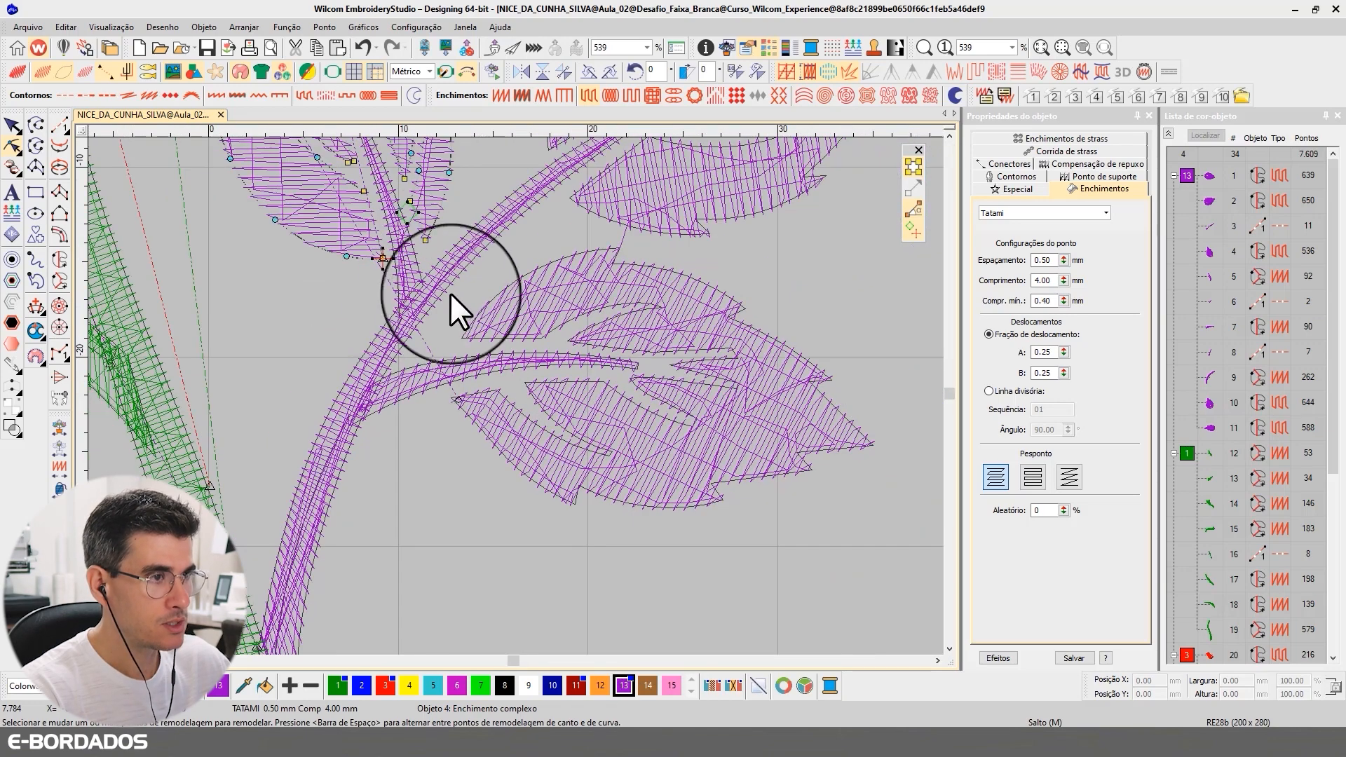
pyautogui.scroll(3, 455, 397)
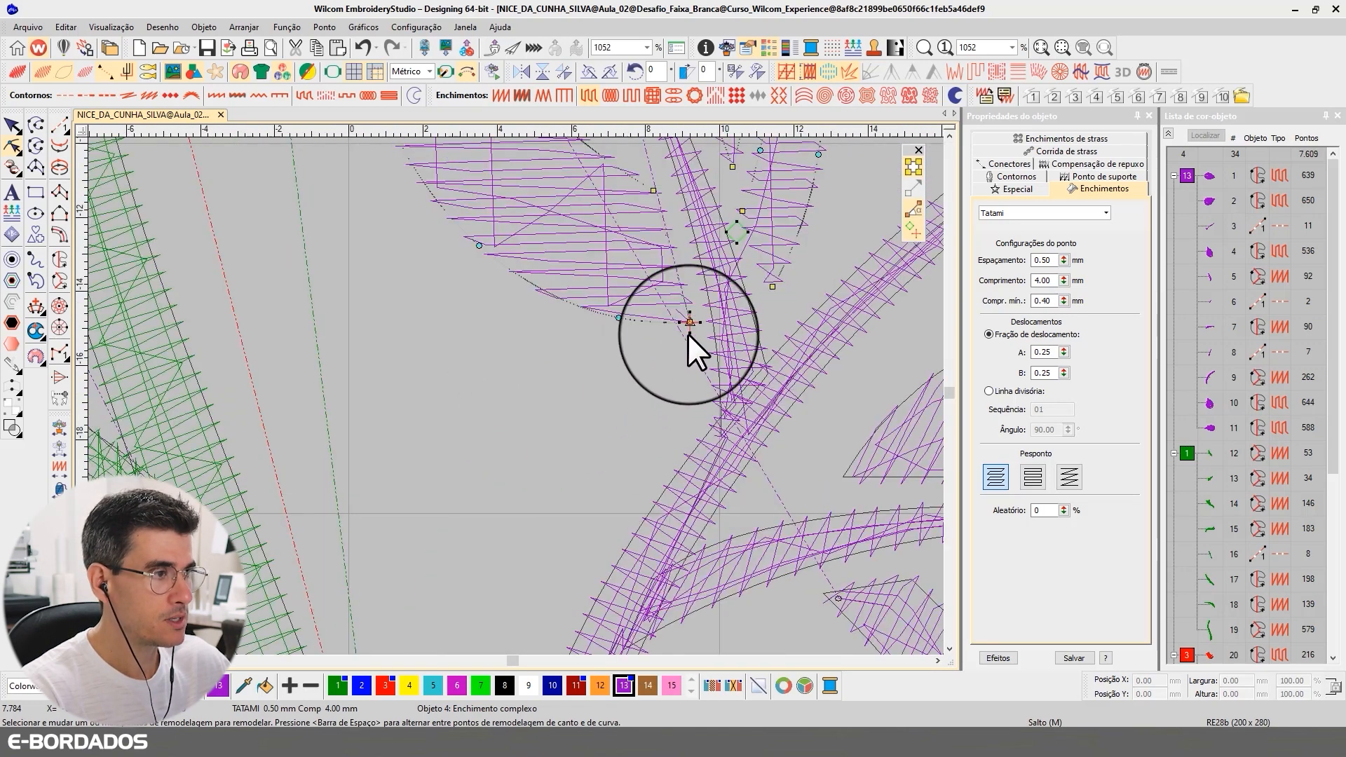
pyautogui.scroll(-2, 715, 329)
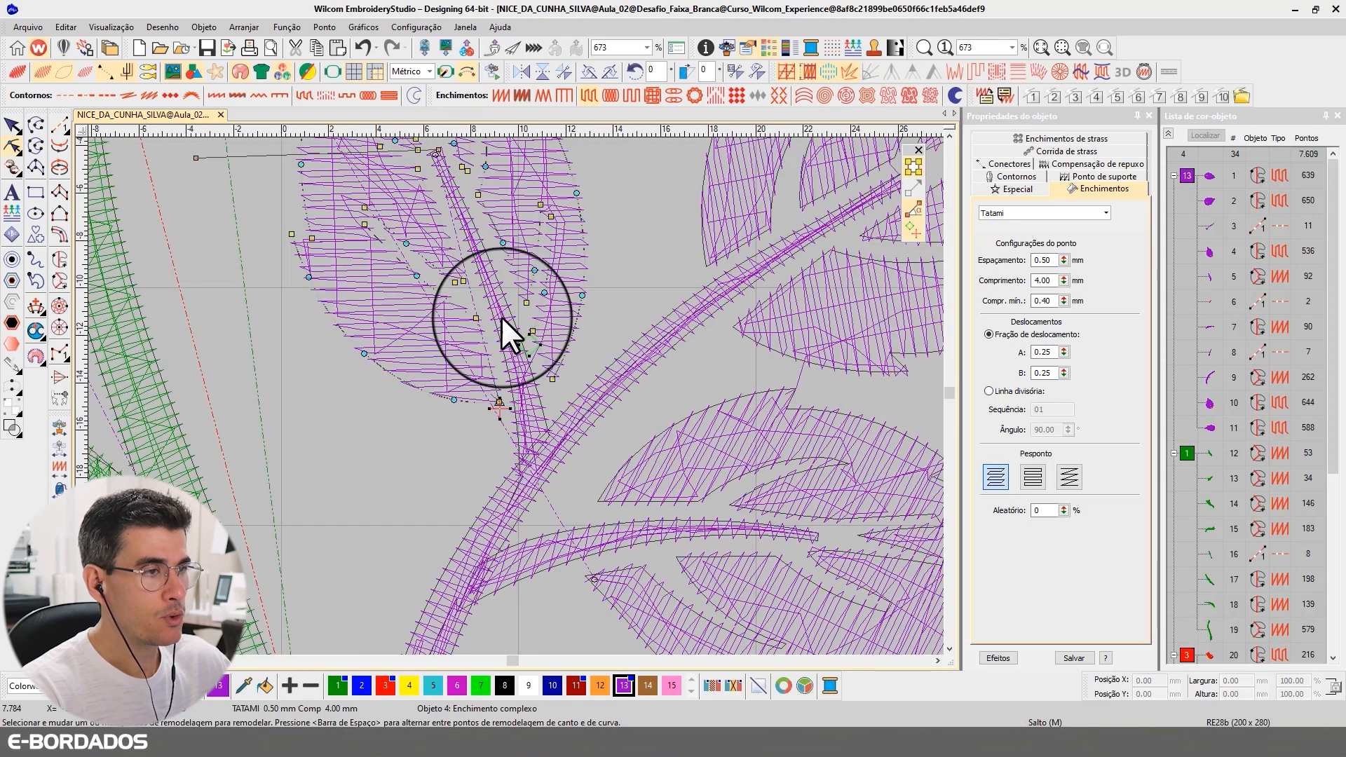
# Move the start point of the inner leaf's stem object down to the base of that stem.
pyautogui.click(495, 275)
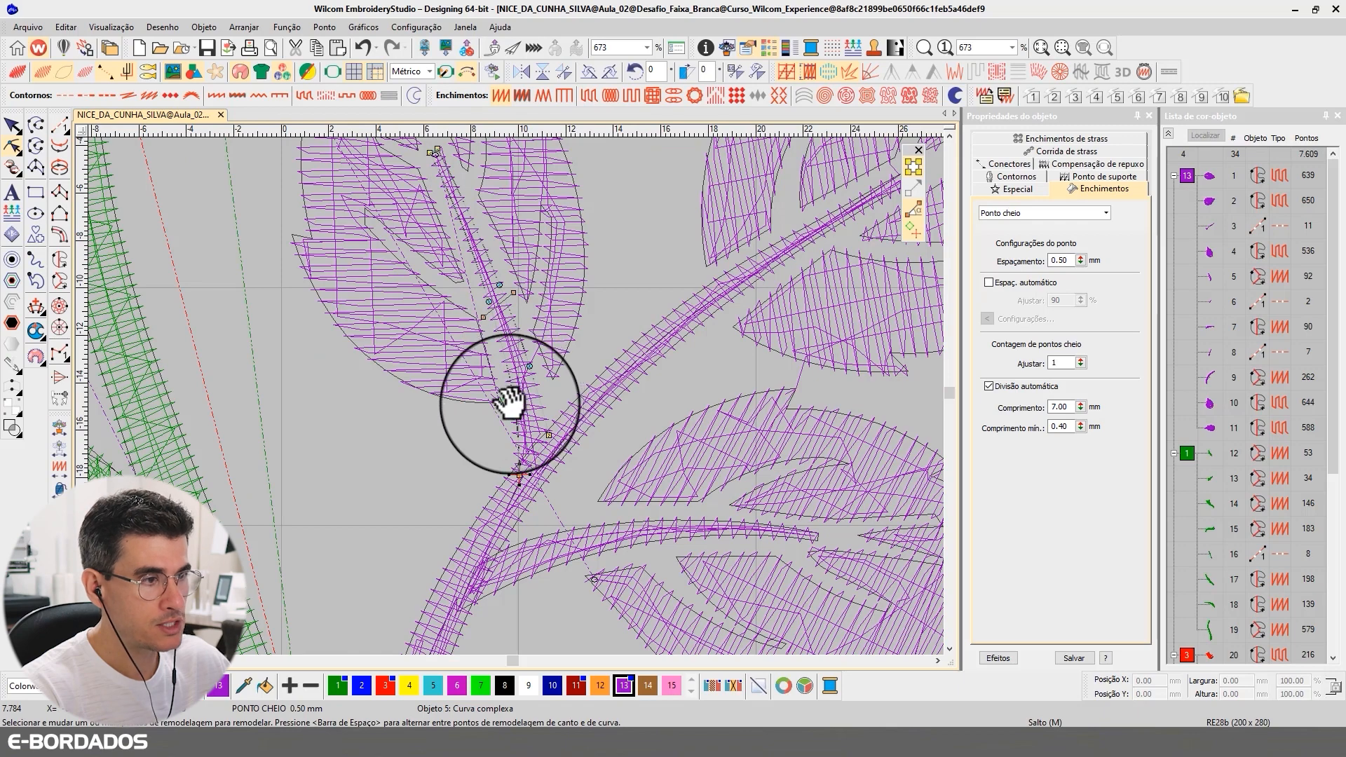
pyautogui.click(12, 126)
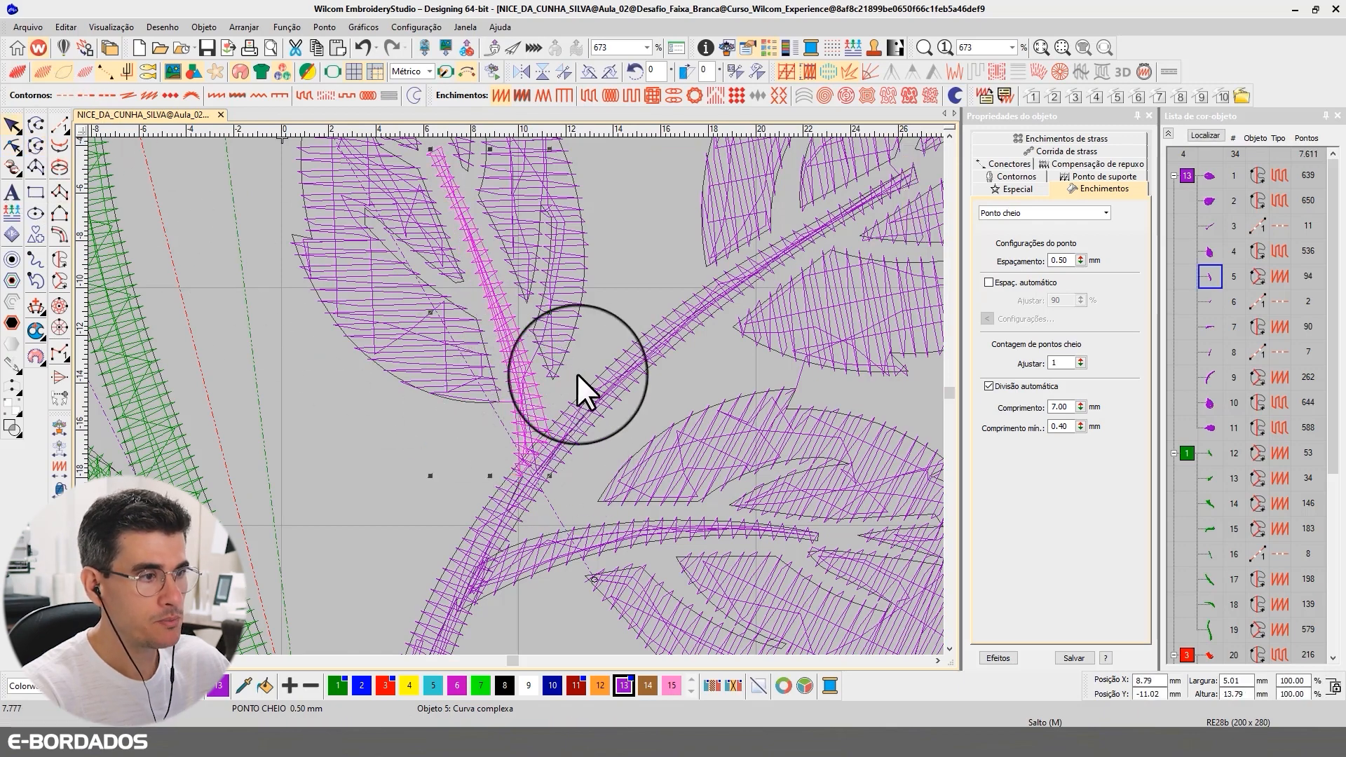
pyautogui.scroll(-5, 519, 392)
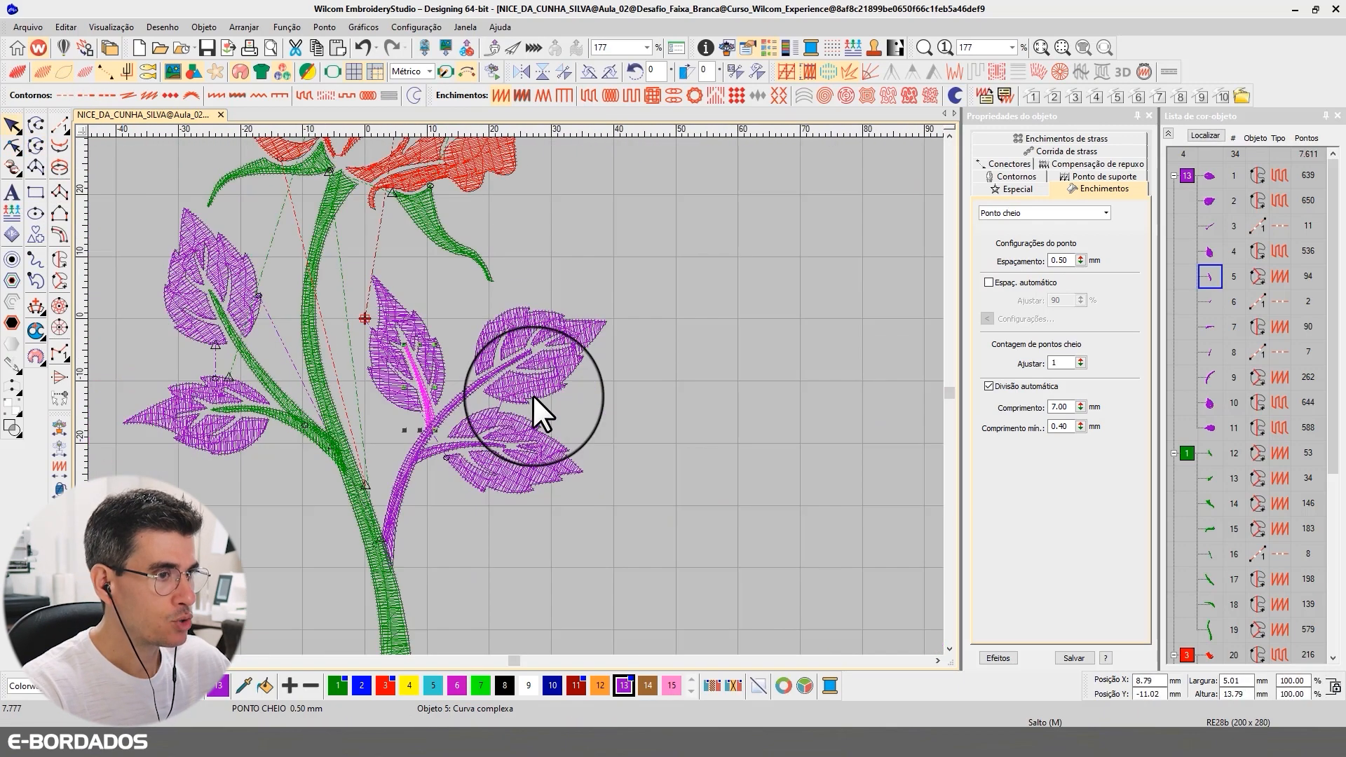
# Select objects 1 to 9 of the right-hand branch and isolate them to review their leaf and stem stitching.
pyautogui.press('t')
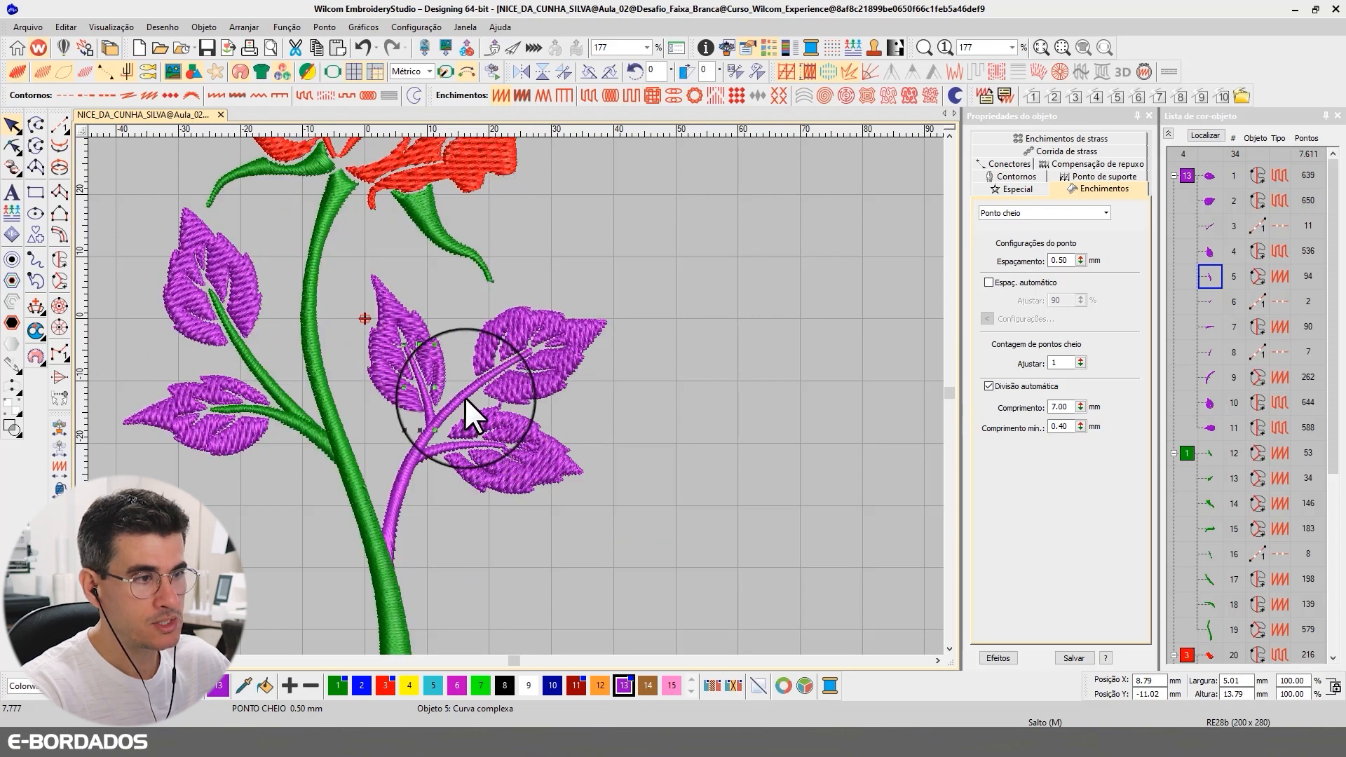
pyautogui.click(437, 460)
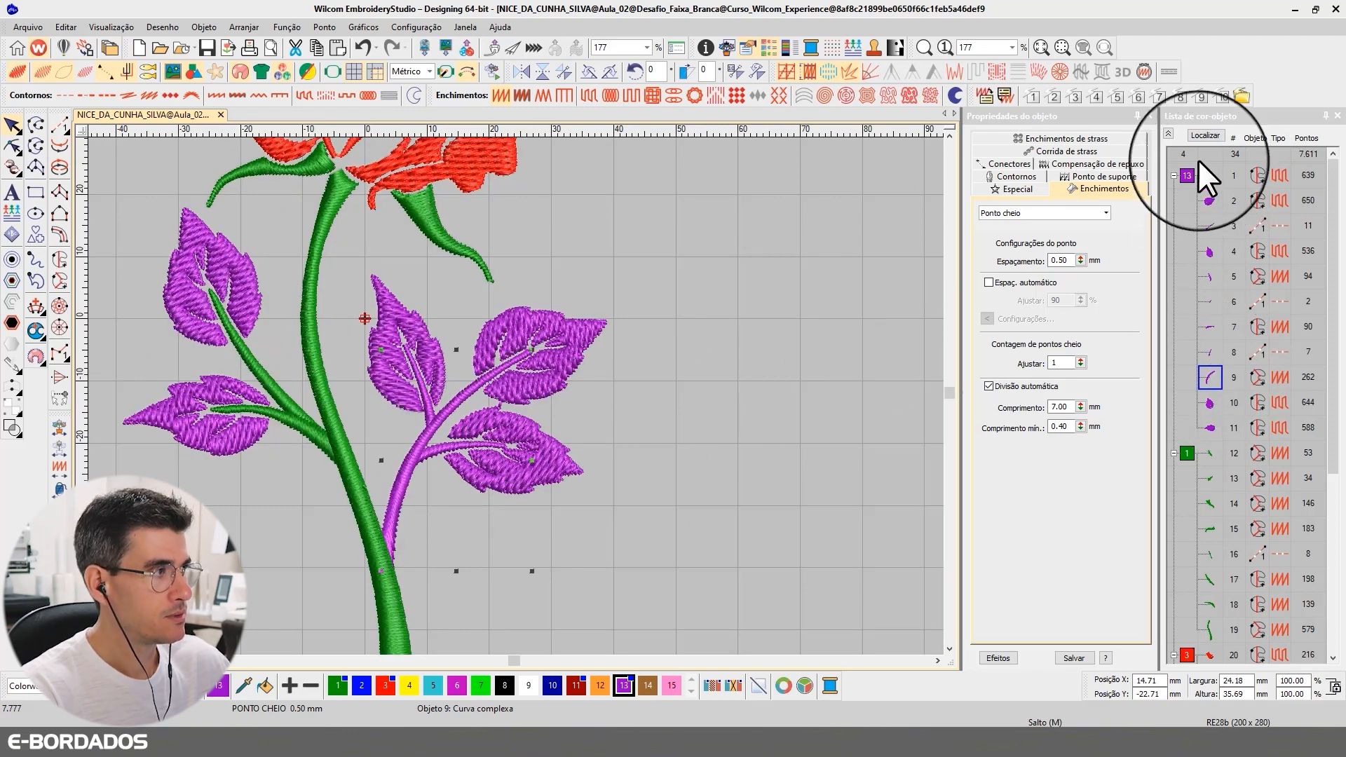
pyautogui.keyDown('shift'); pyautogui.click(1210, 181); pyautogui.keyUp('shift')
pyautogui.click(1206, 136)
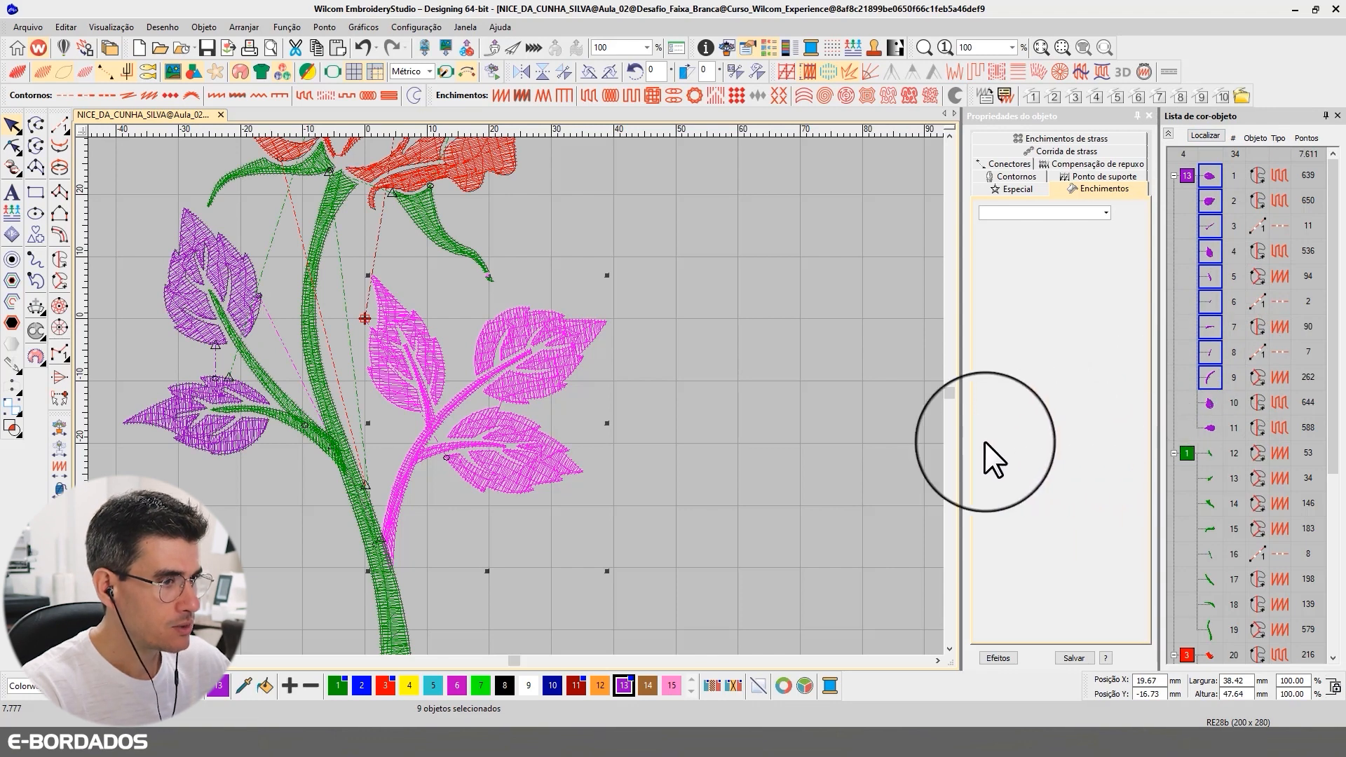
pyautogui.click(725, 380)
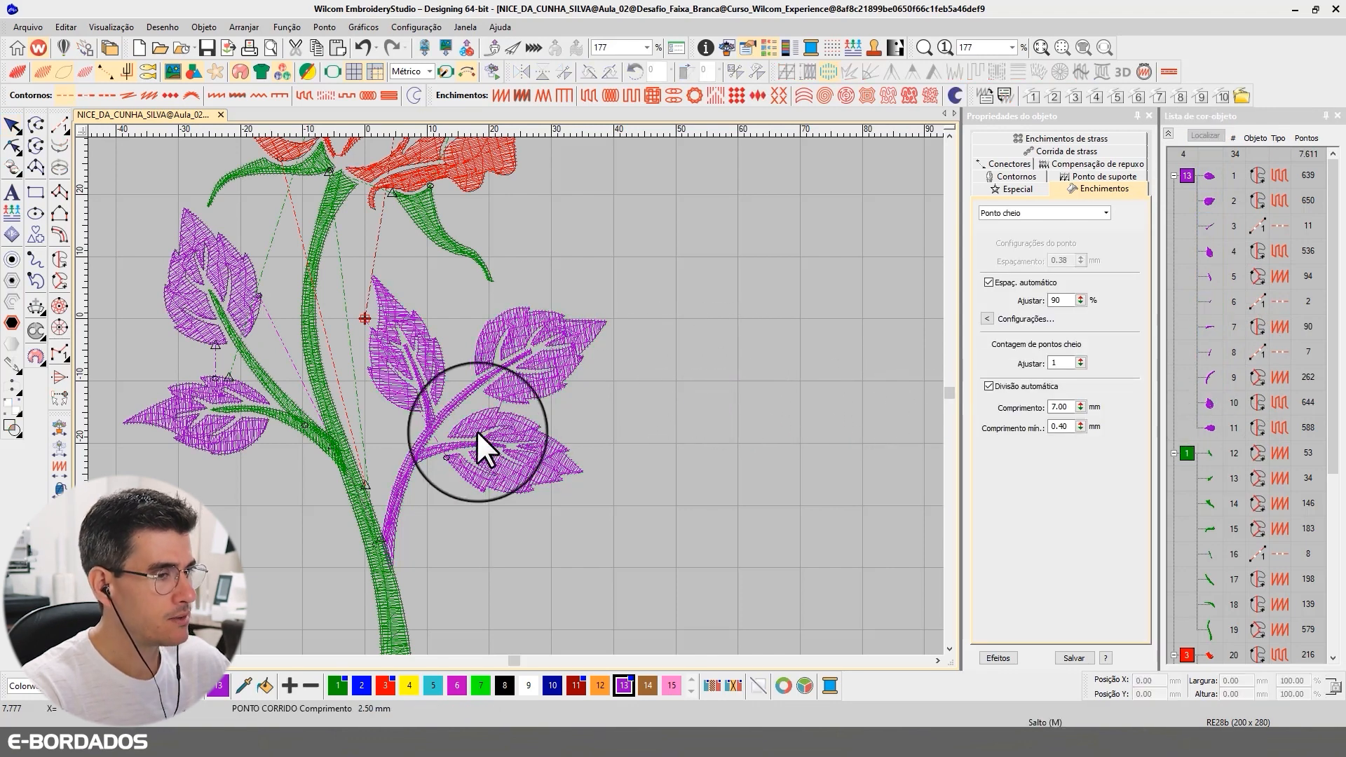
pyautogui.click(451, 469)
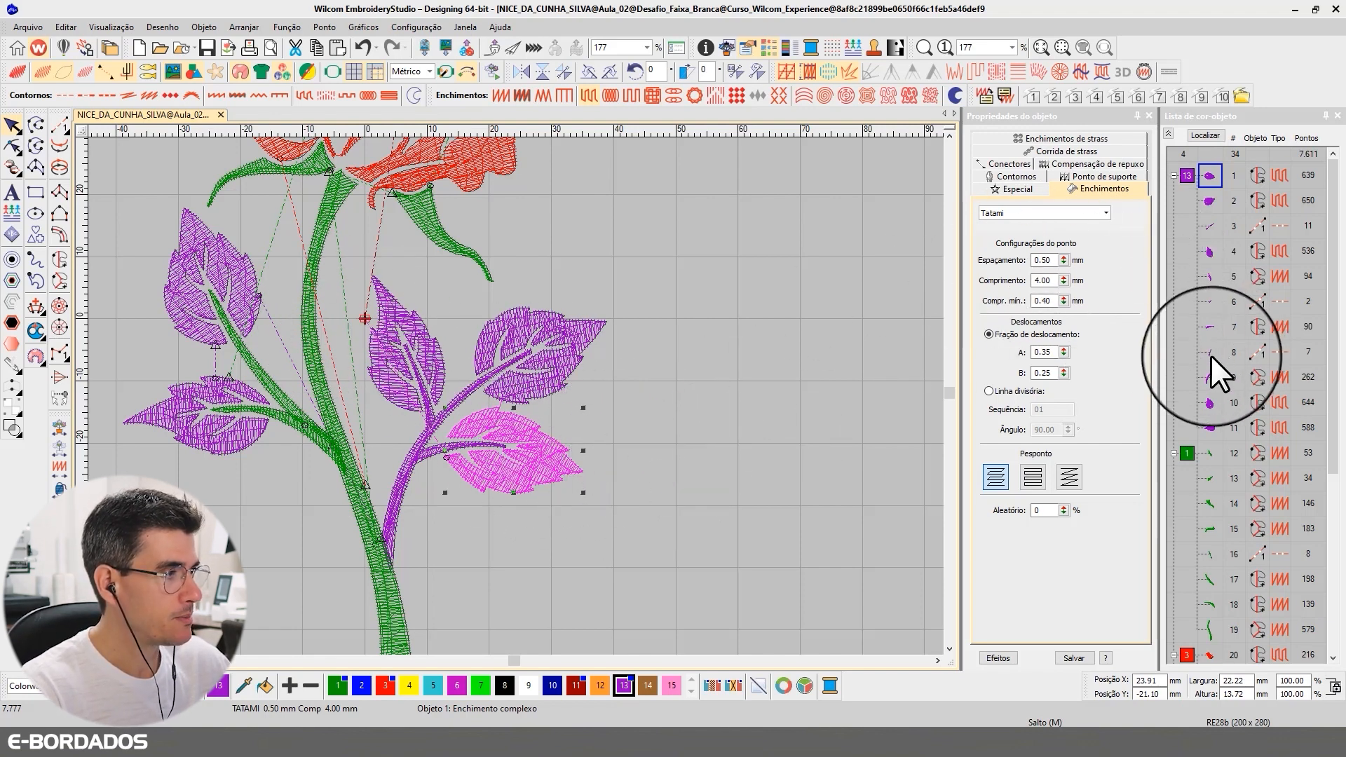
pyautogui.keyDown('shift'); pyautogui.click(1209, 376); pyautogui.keyUp('shift')
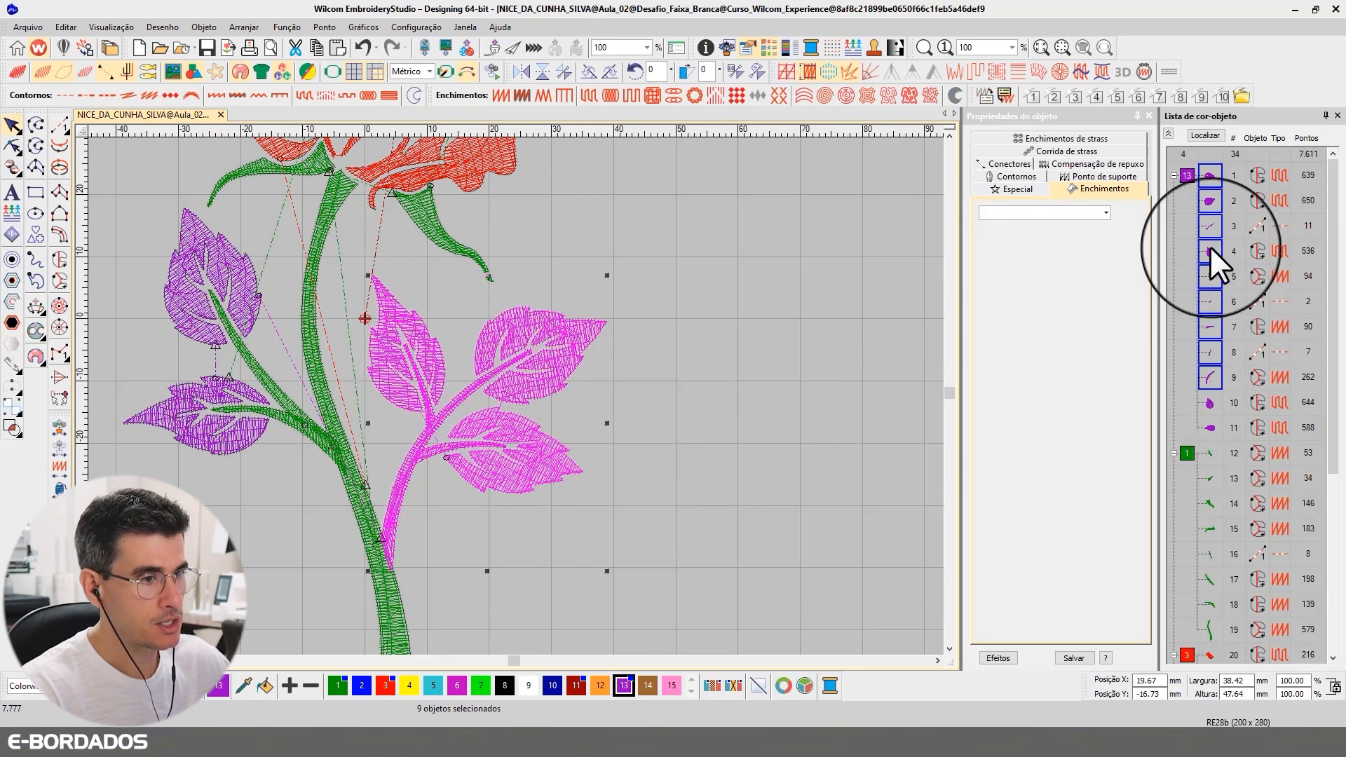
pyautogui.click(1205, 129)
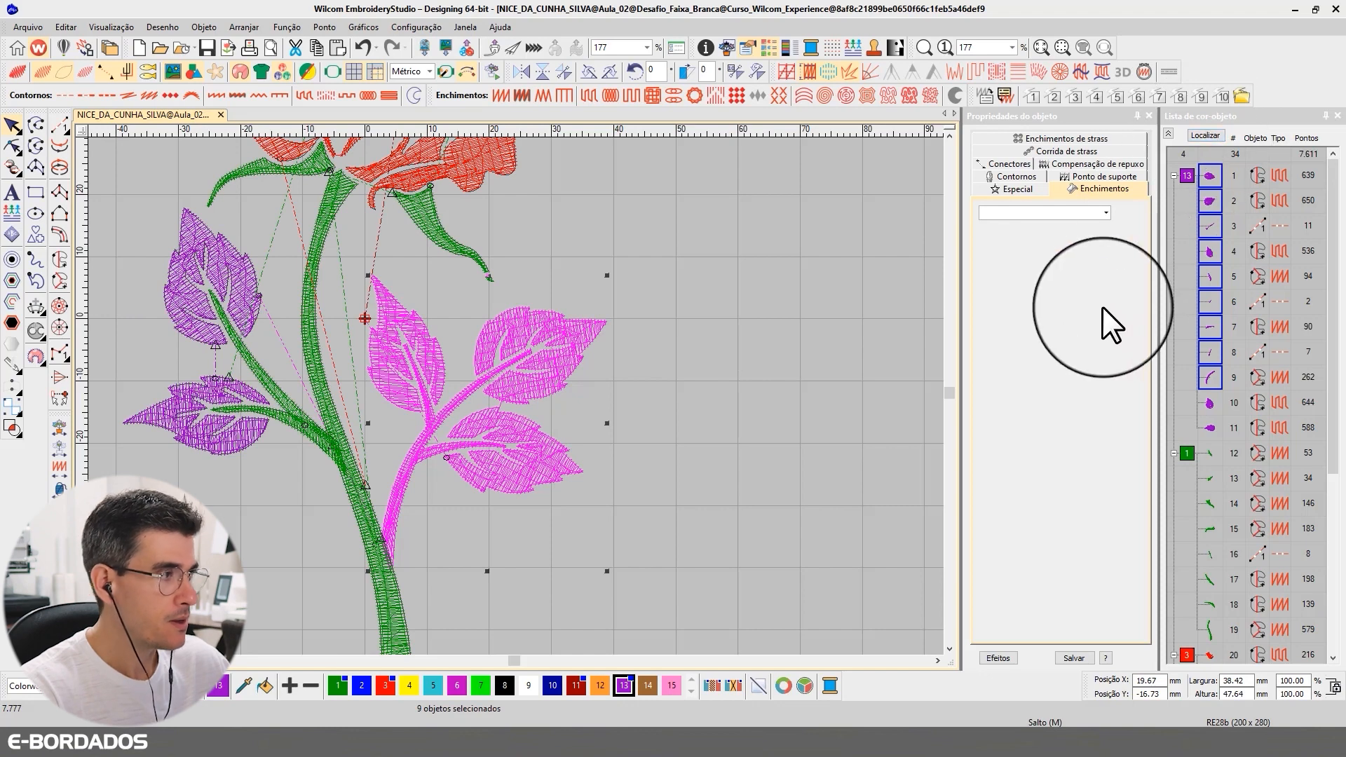
# Compare the right-hand branch's main stem, object 9, with the upper-left leaf fill that follows it in the sequence.
pyautogui.click(1210, 403)
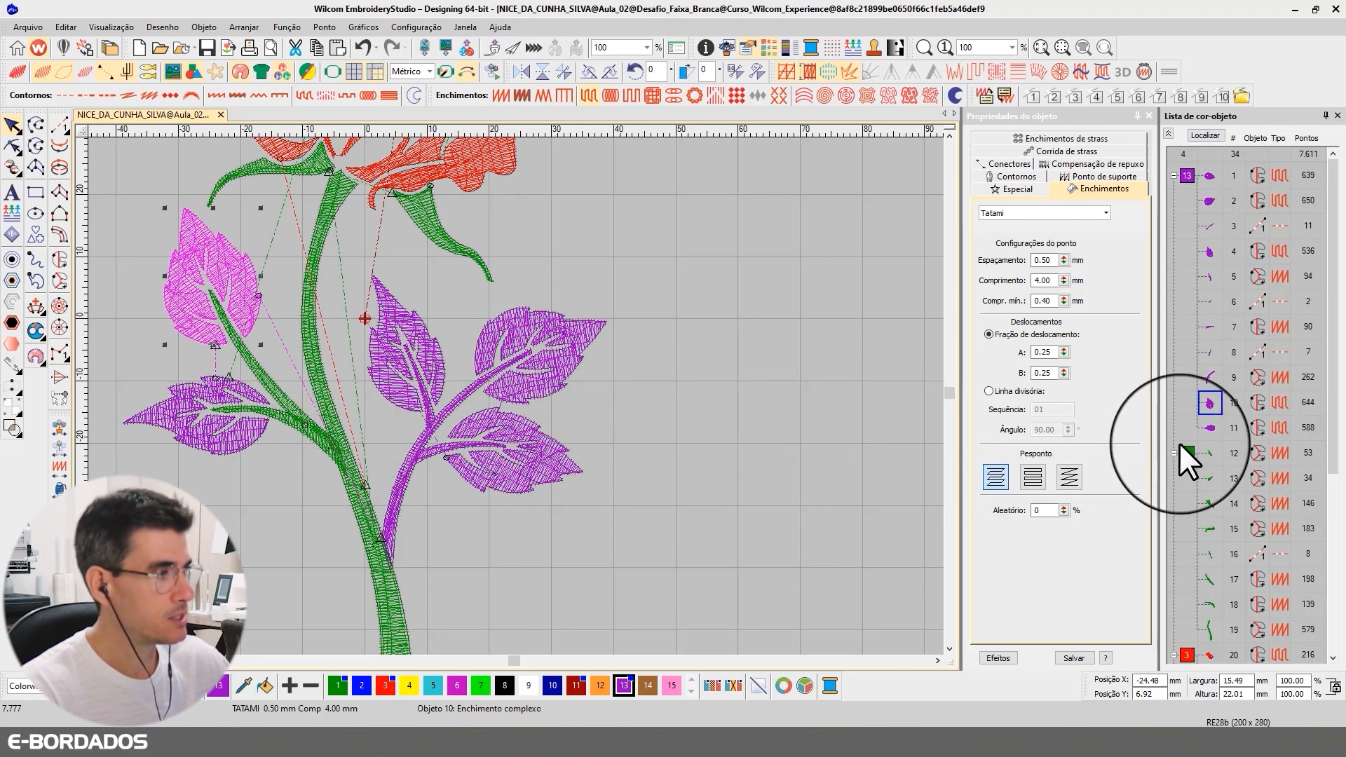
pyautogui.click(1210, 377)
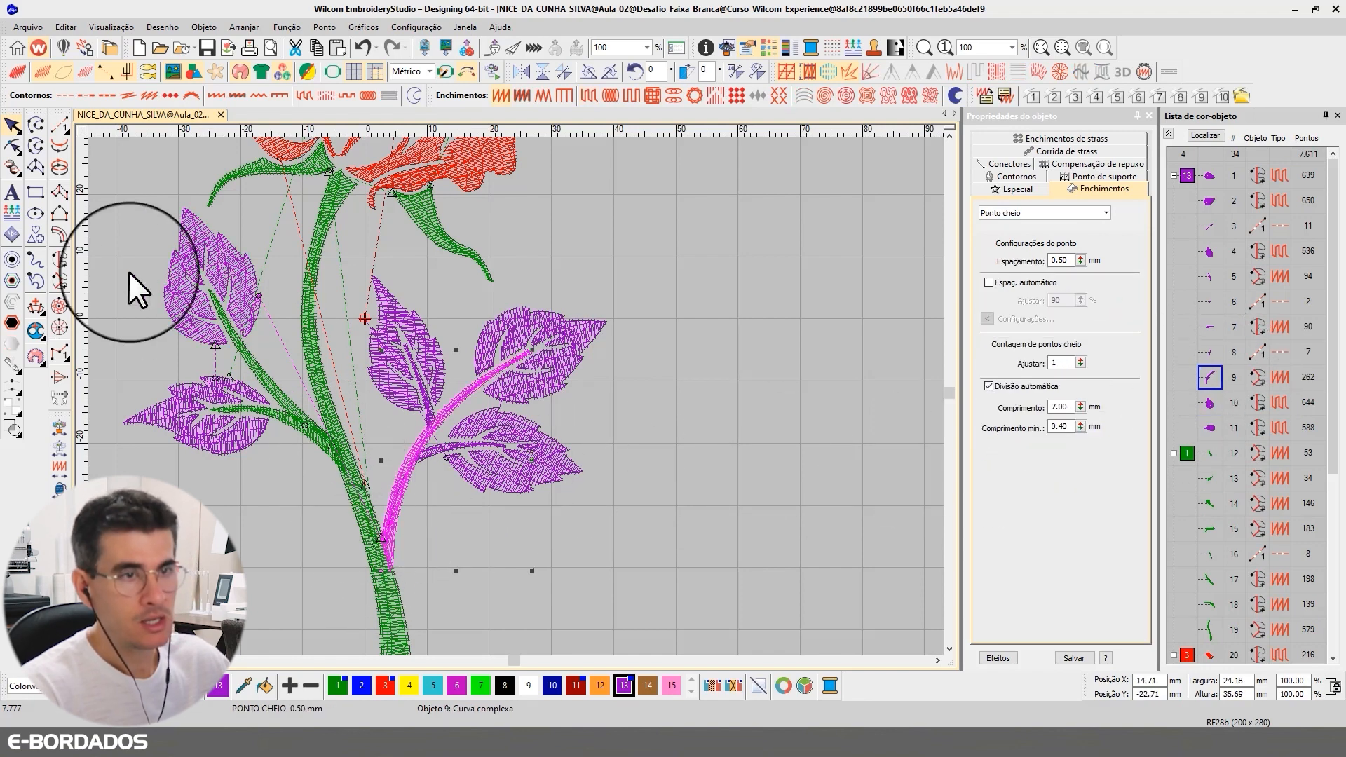
pyautogui.click(56, 125)
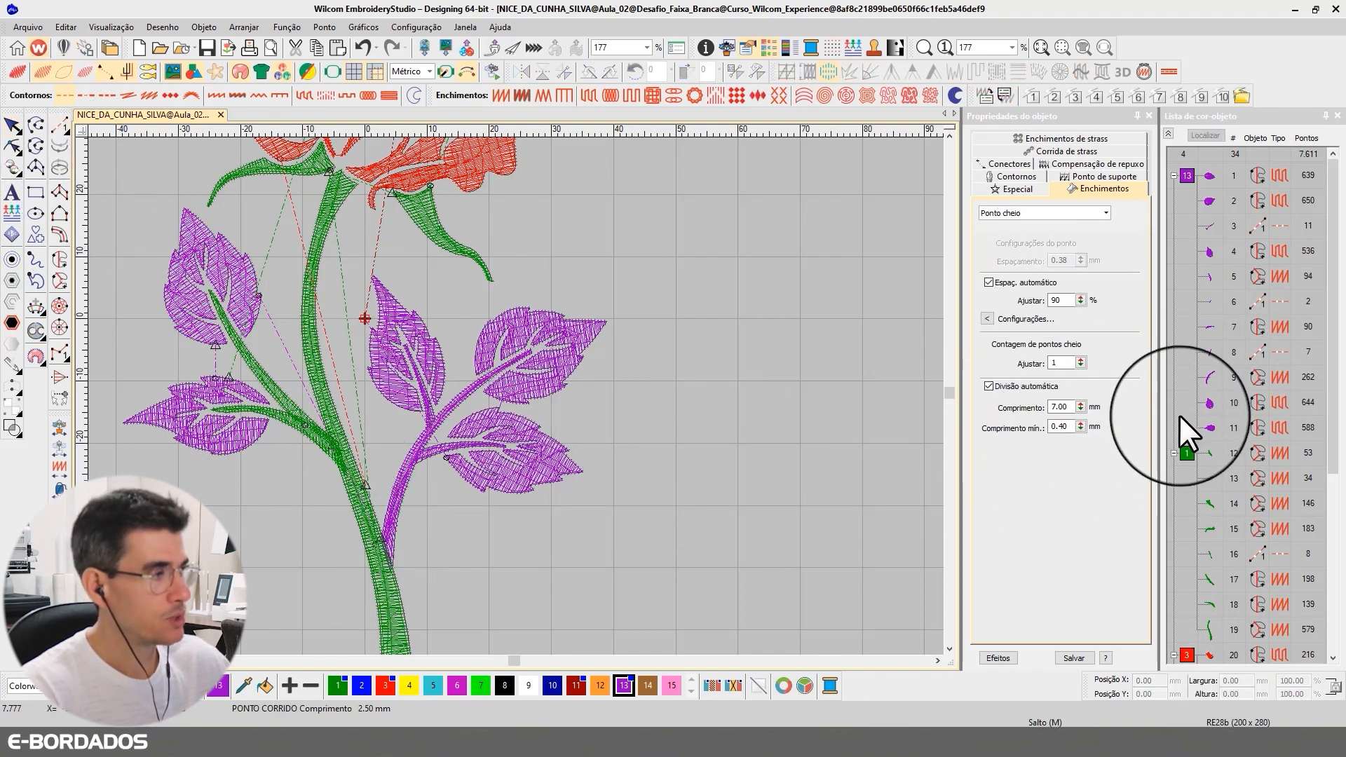
pyautogui.click(208, 270)
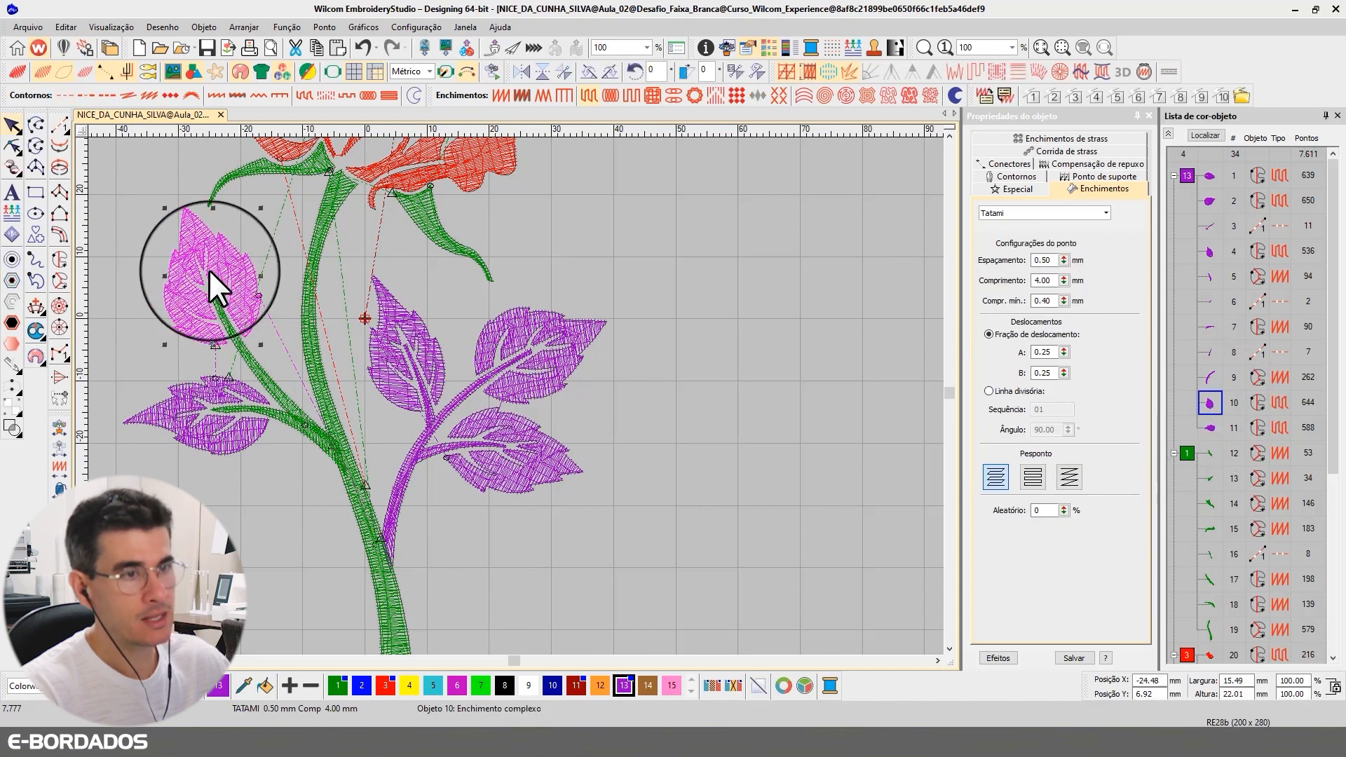
# Digitize a purple running-stitch connector from the right-hand branch's base, beneath the green stems, up into the upper-left leaf.
pyautogui.click(56, 127)
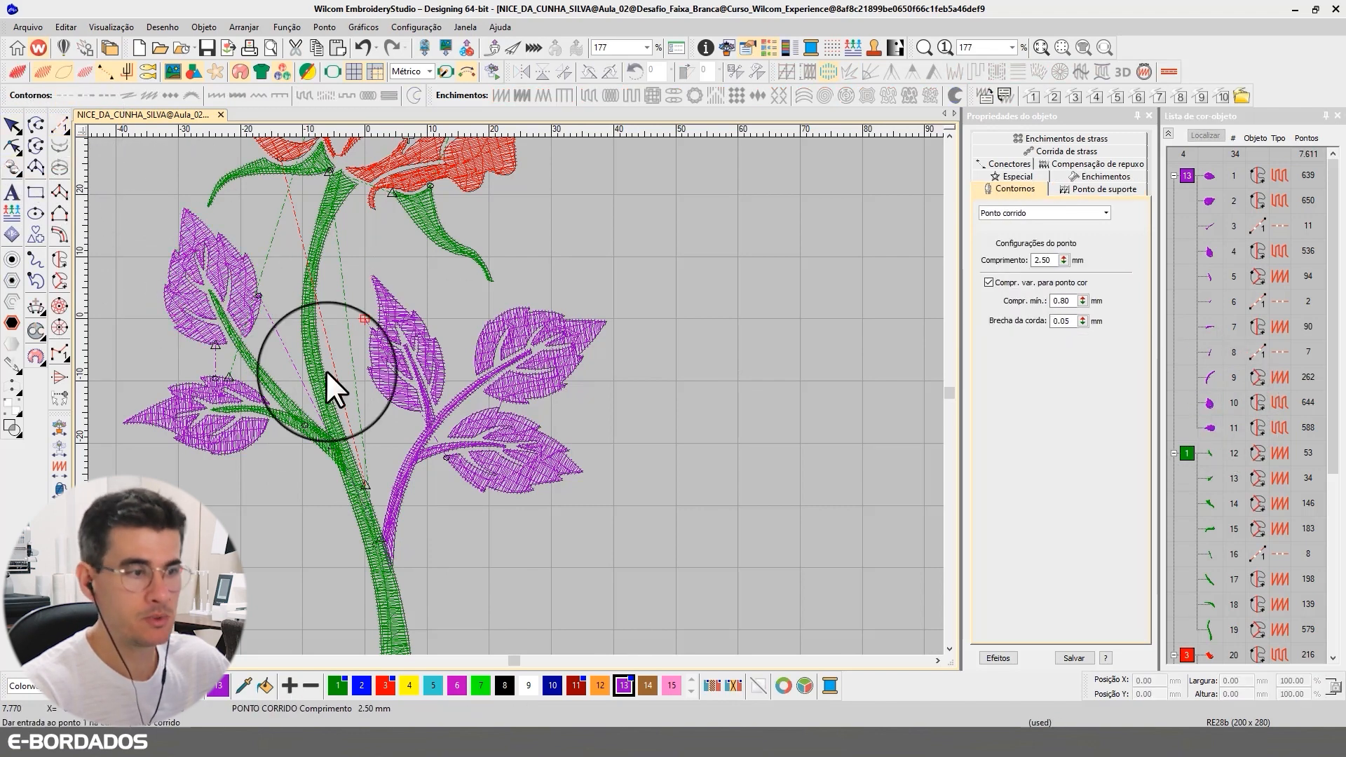
pyautogui.scroll(5, 328, 375)
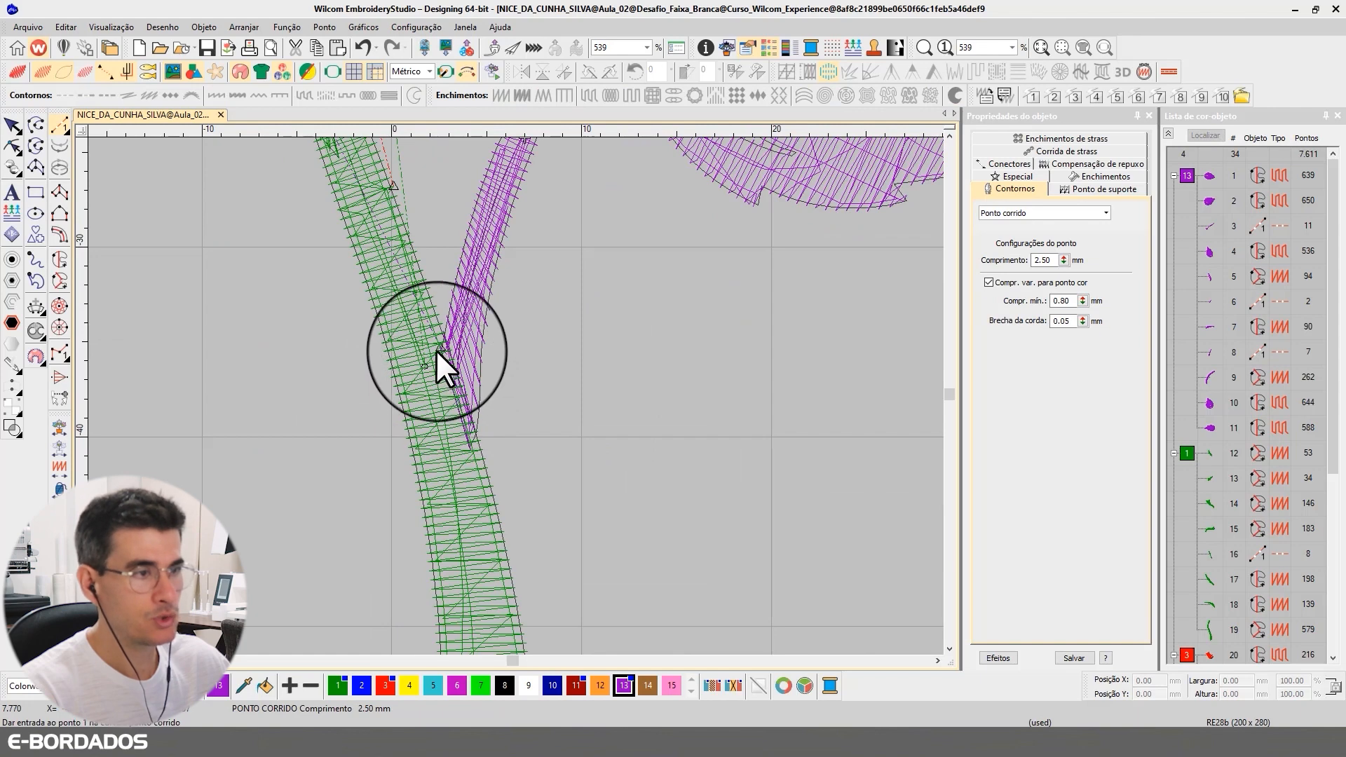
pyautogui.click(436, 350)
pyautogui.click(435, 273)
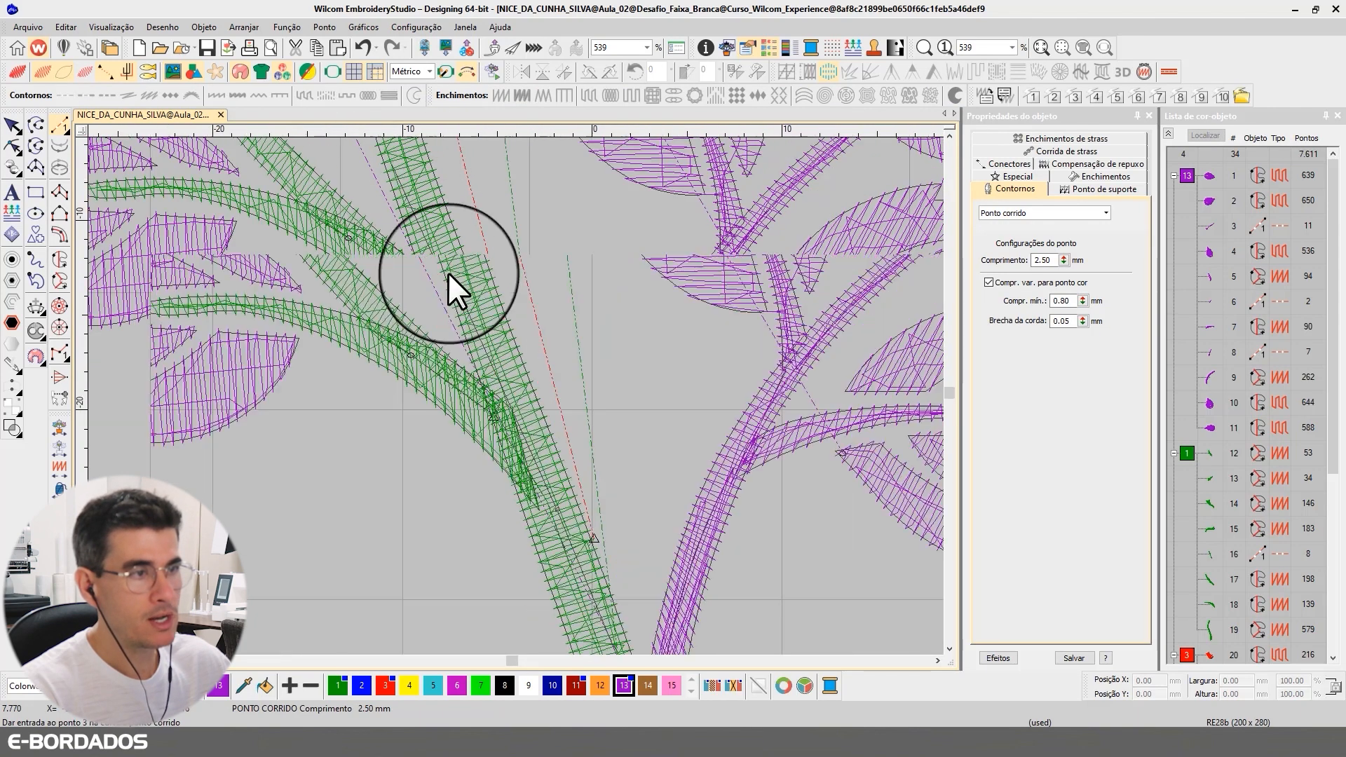
pyautogui.click(448, 272)
pyautogui.click(459, 390)
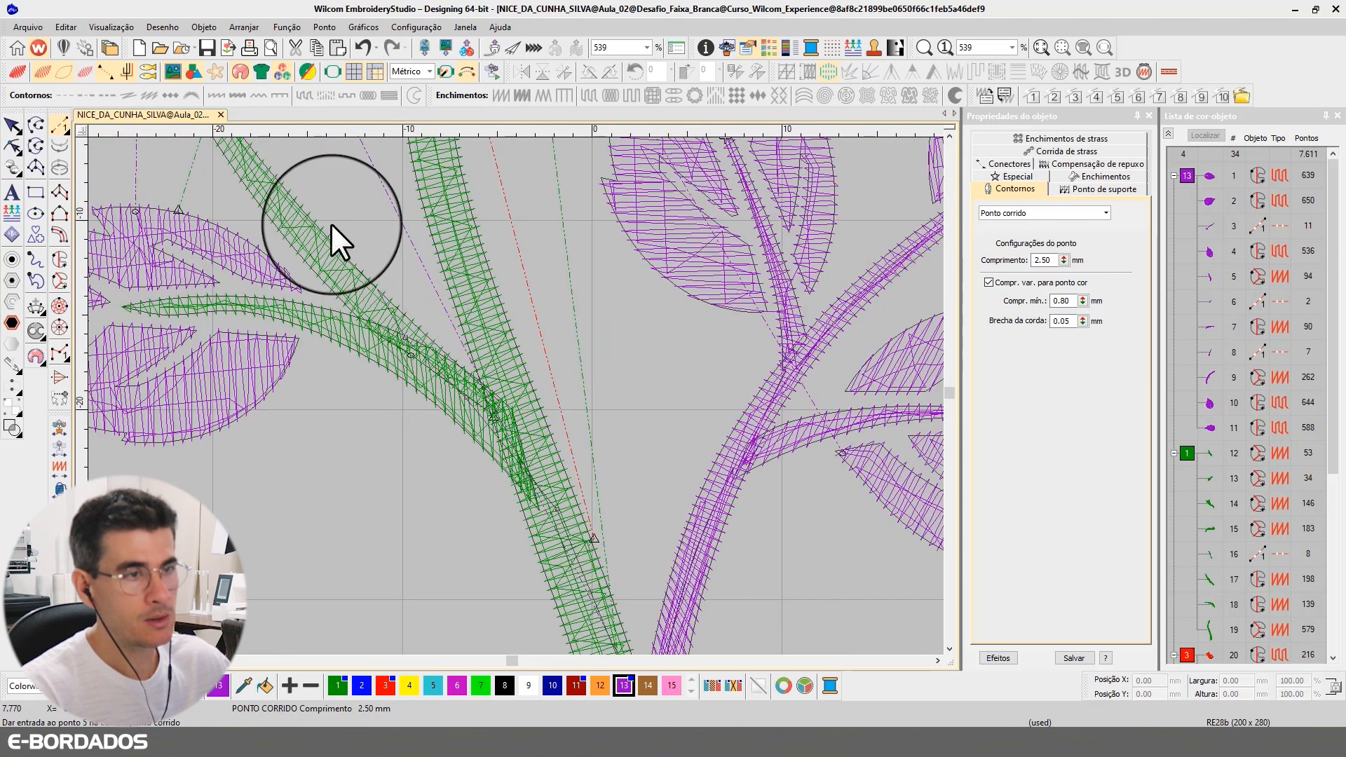
pyautogui.click(331, 224)
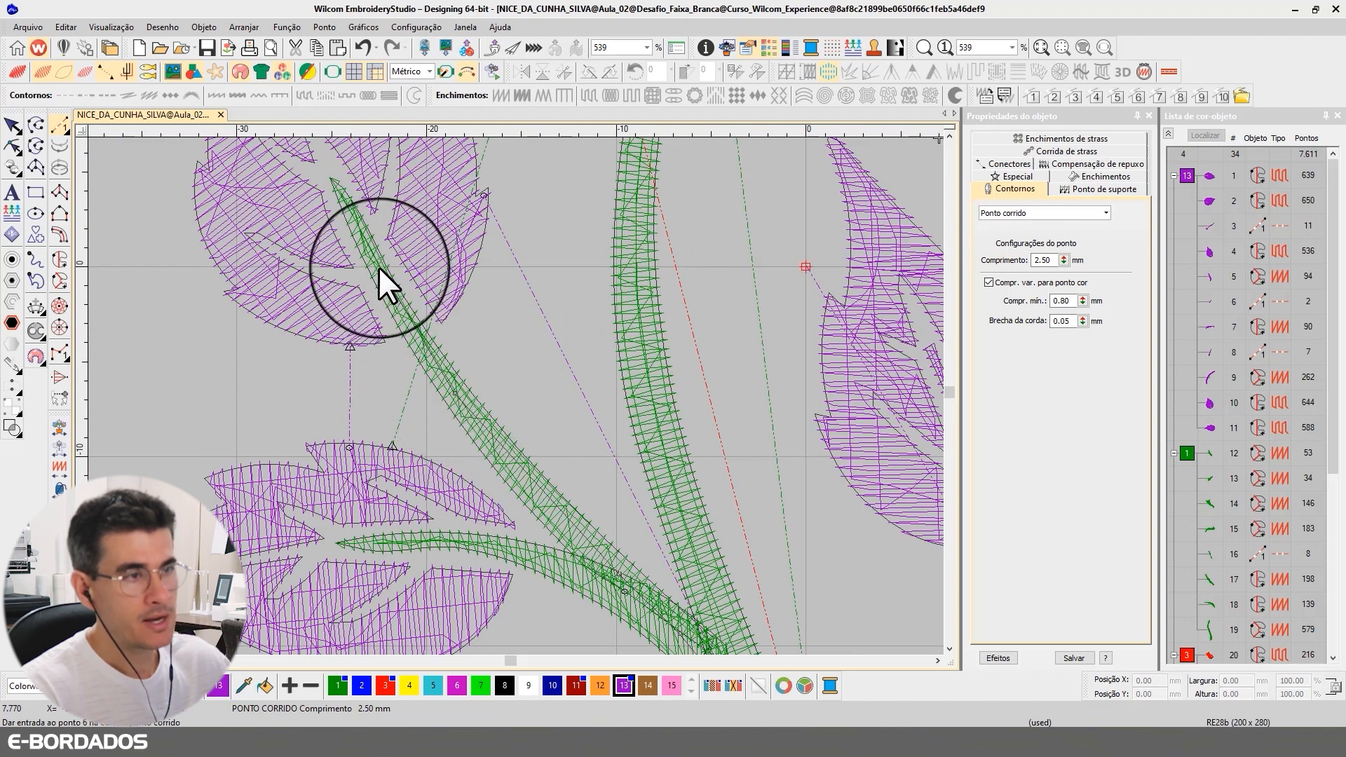
pyautogui.click(377, 266)
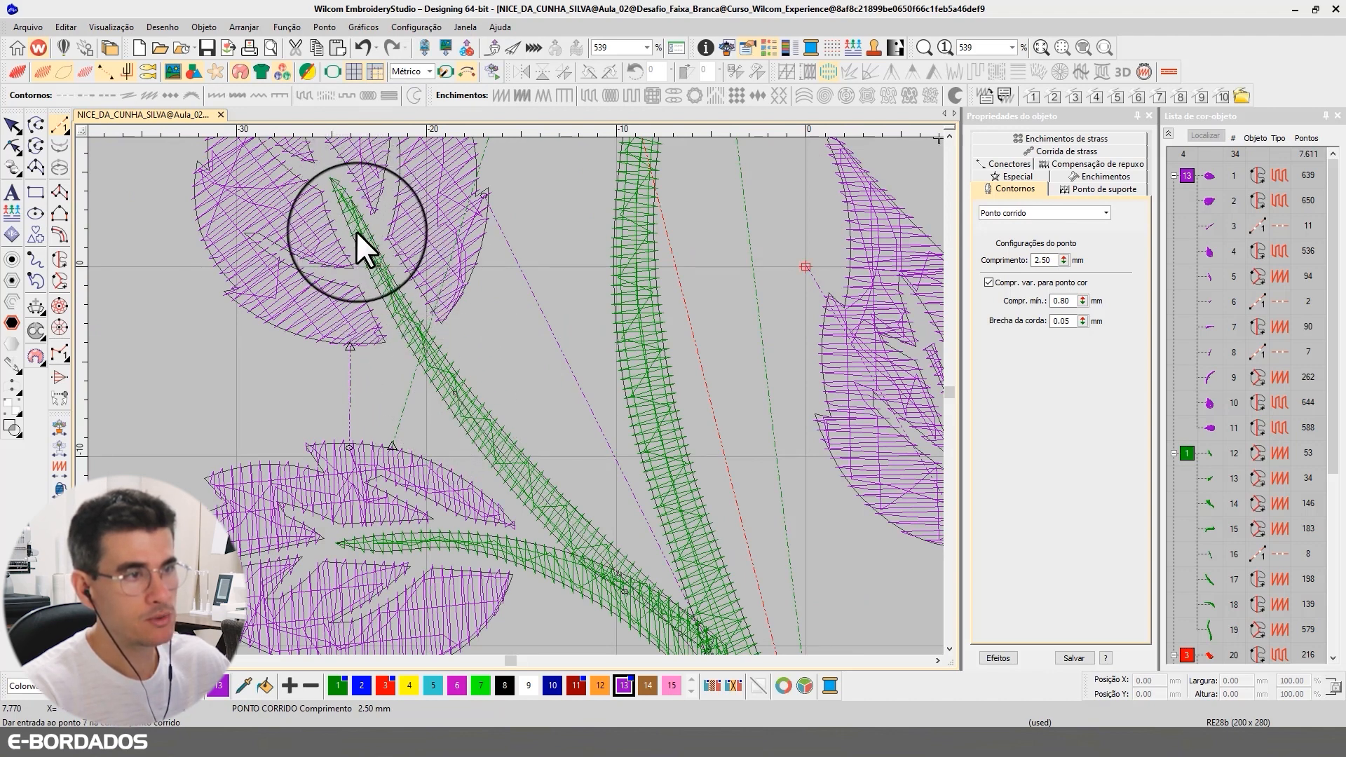
pyautogui.click(367, 258)
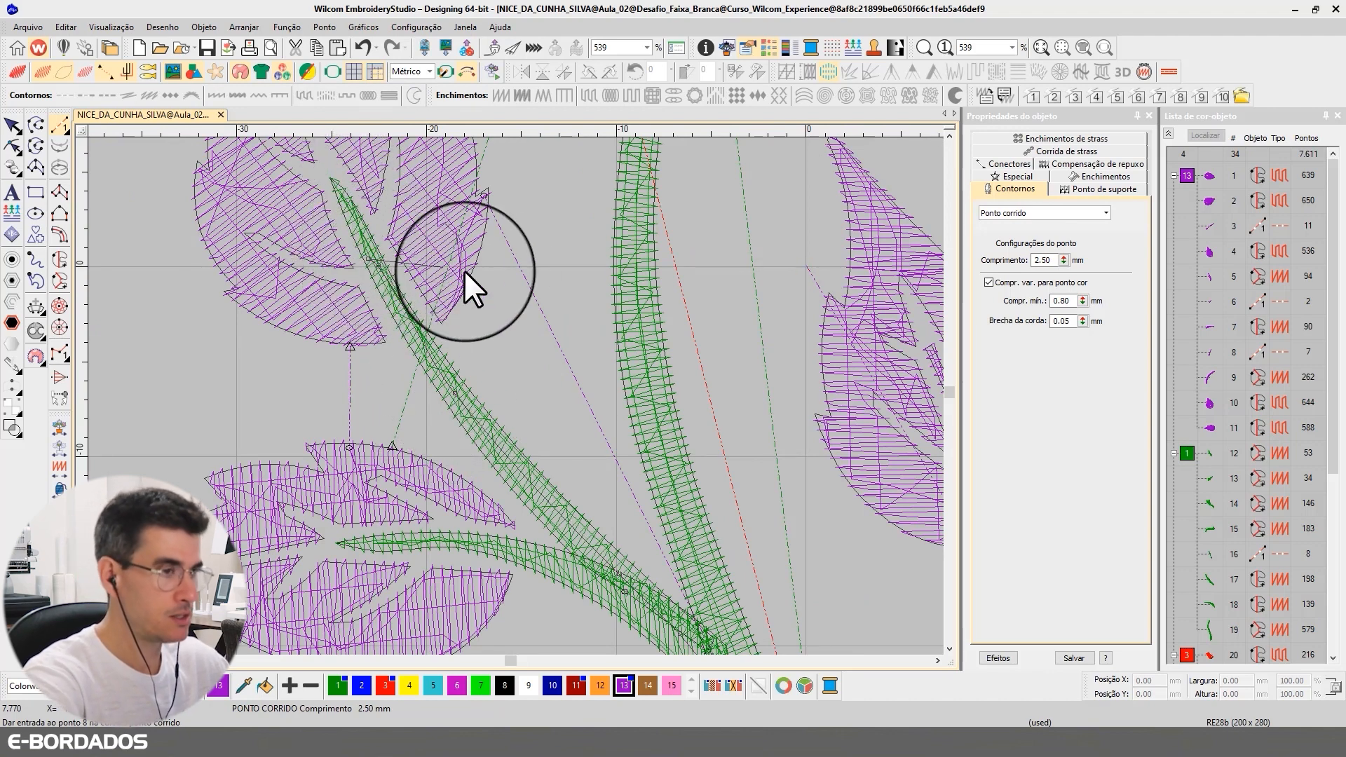
pyautogui.press('Return')
pyautogui.click(12, 126)
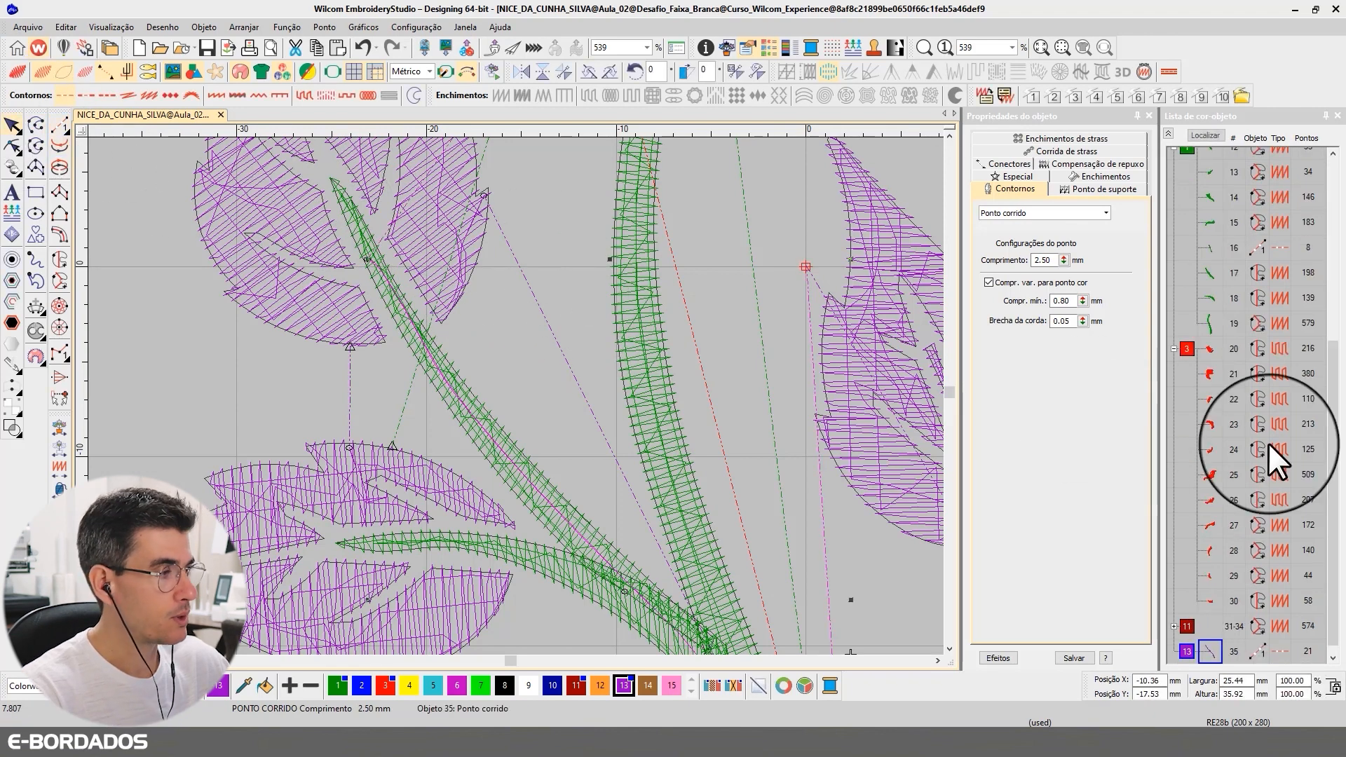
# Move the new connecting run to tenth place in the sequence, directly after the right-hand stem, and isolate it to check its path.
pyautogui.moveTo(1204, 652); pyautogui.dragTo(1209, 400)
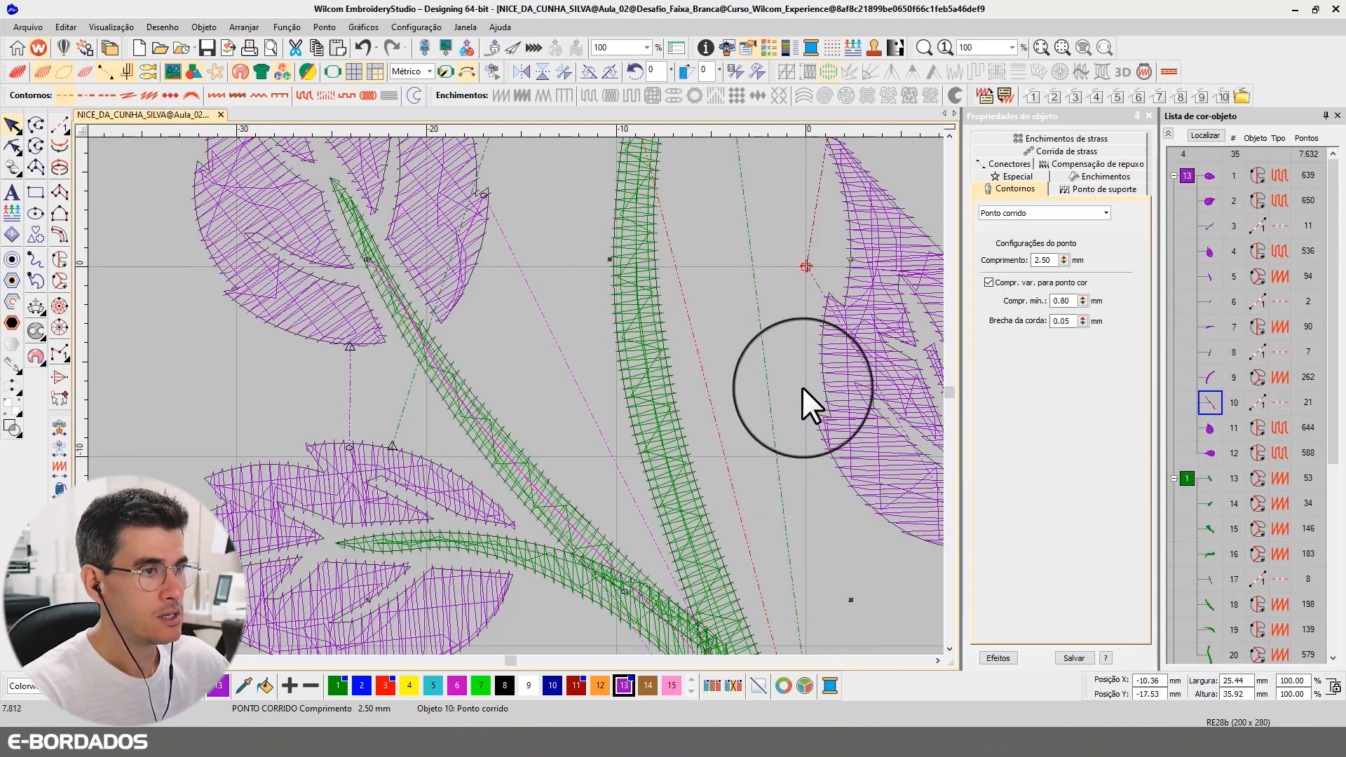
pyautogui.scroll(-3, 521, 393)
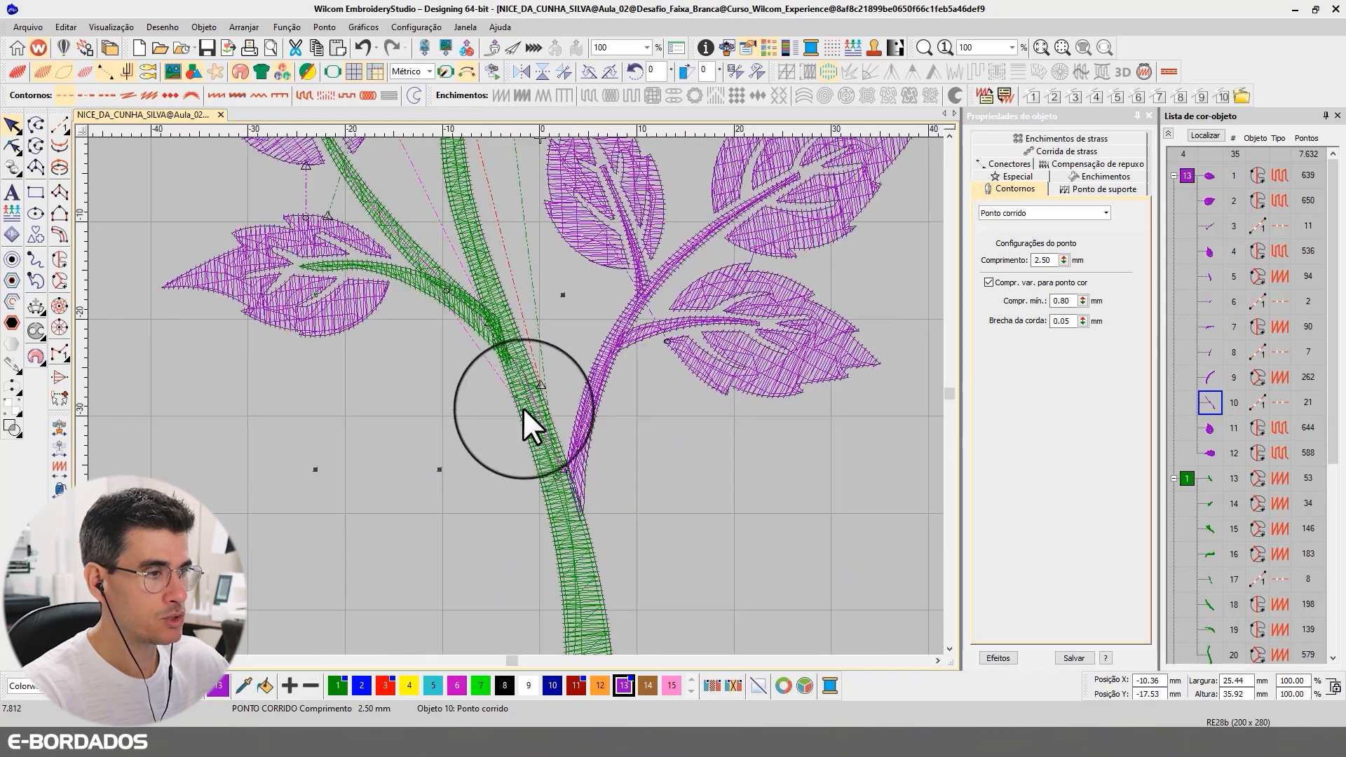
pyautogui.click(12, 146)
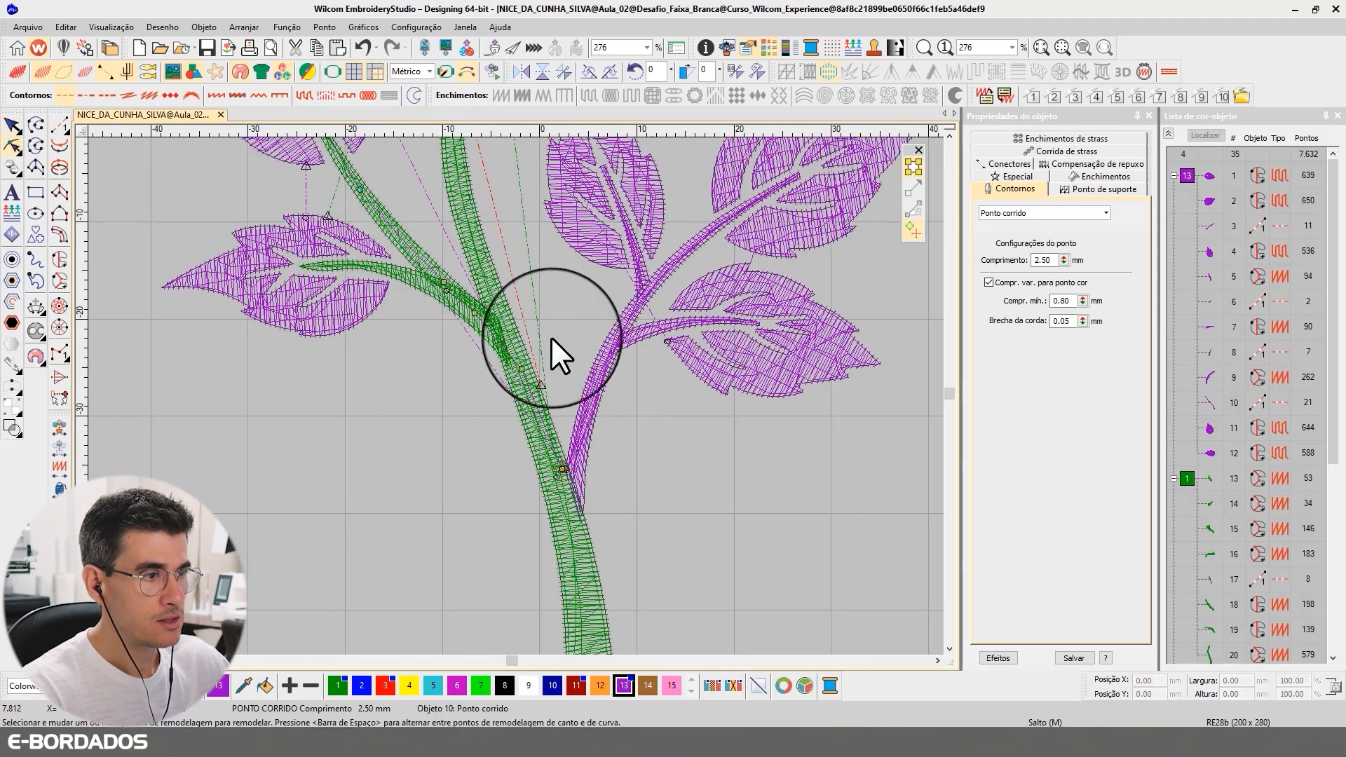
pyautogui.scroll(-1, 544, 316)
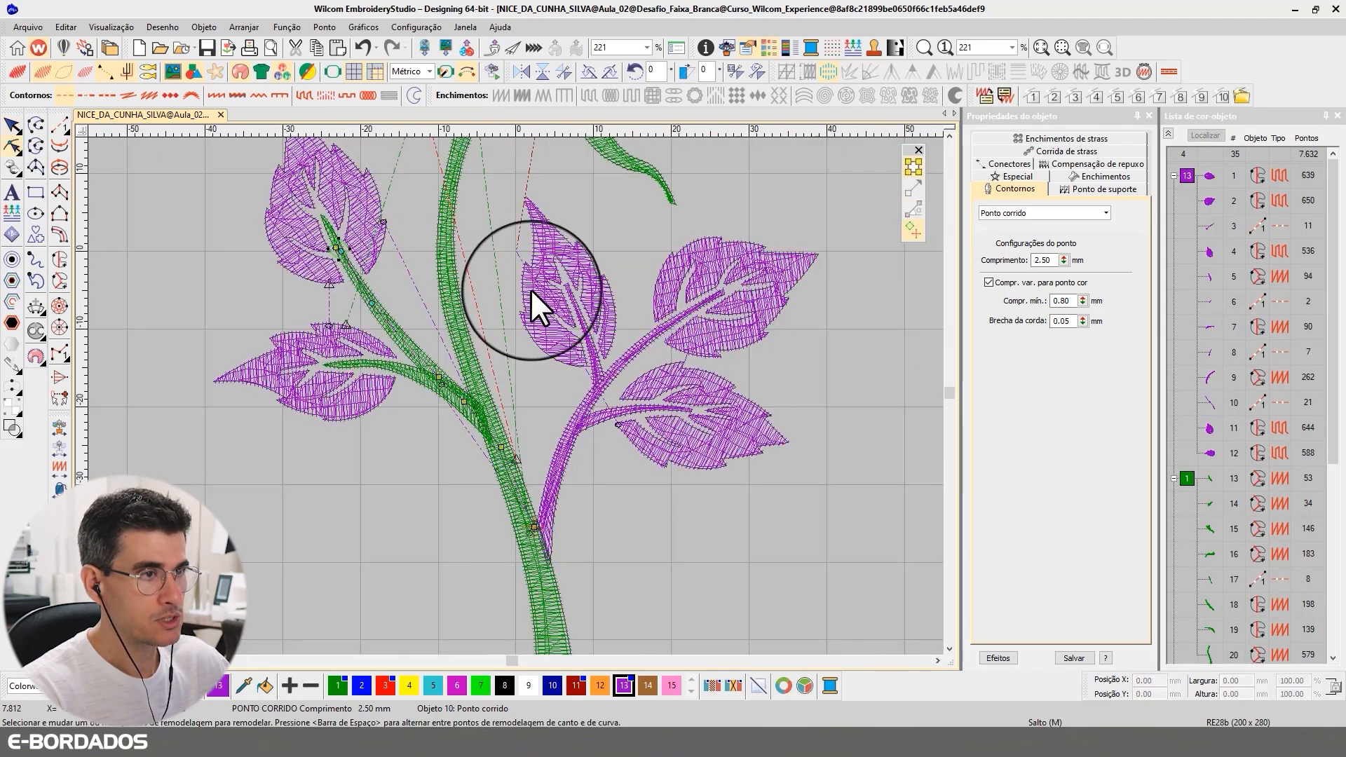
pyautogui.click(12, 124)
pyautogui.click(1202, 135)
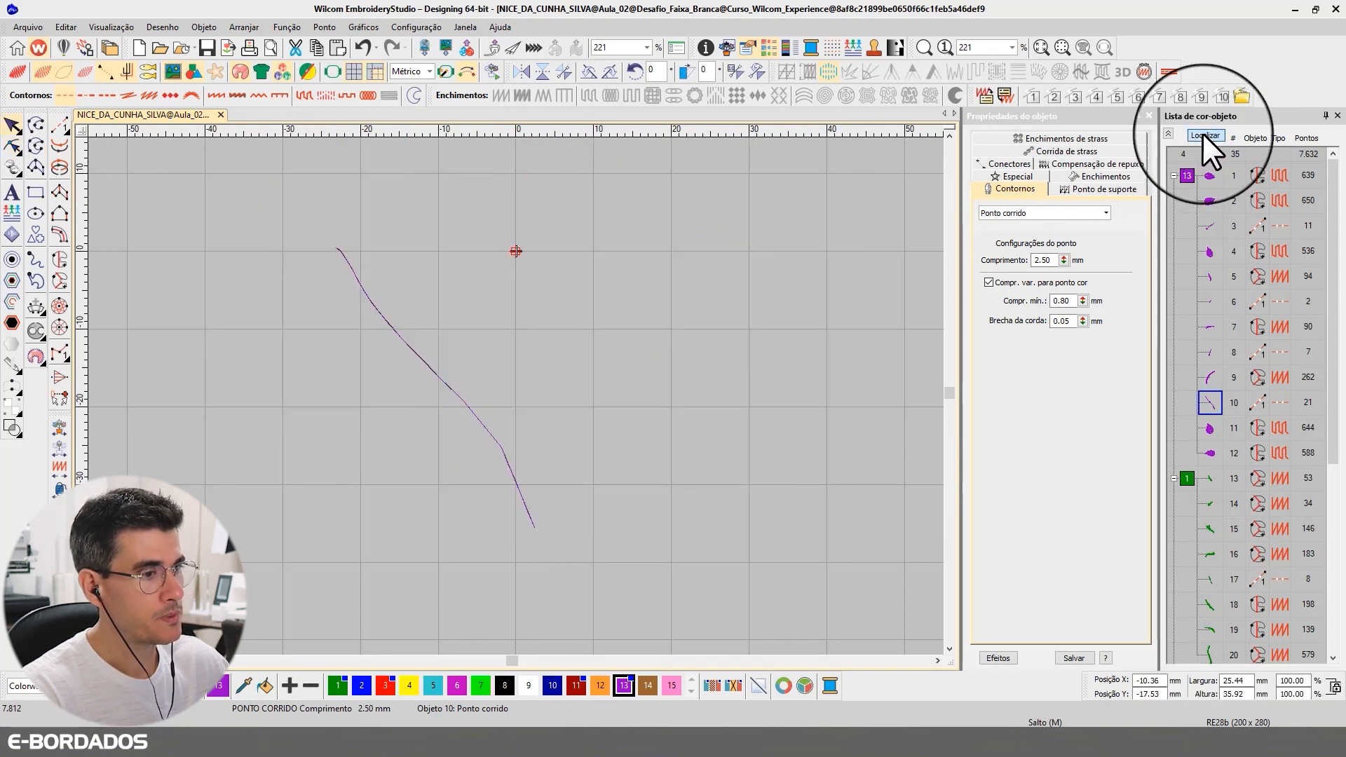
# Inspect the connecting run's path and end points, and isolate it together with the upper-left leaf fill to compare their junction.
pyautogui.click(1202, 134)
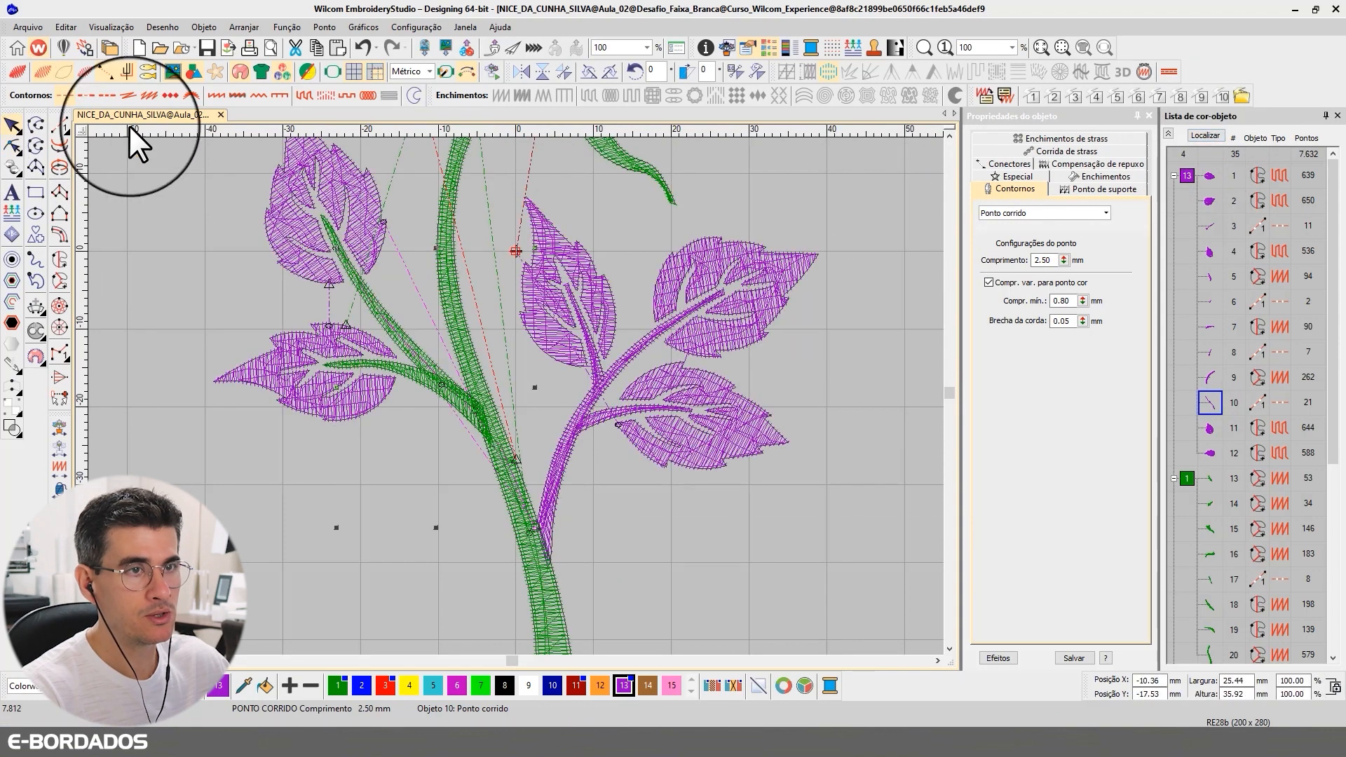
pyautogui.click(12, 146)
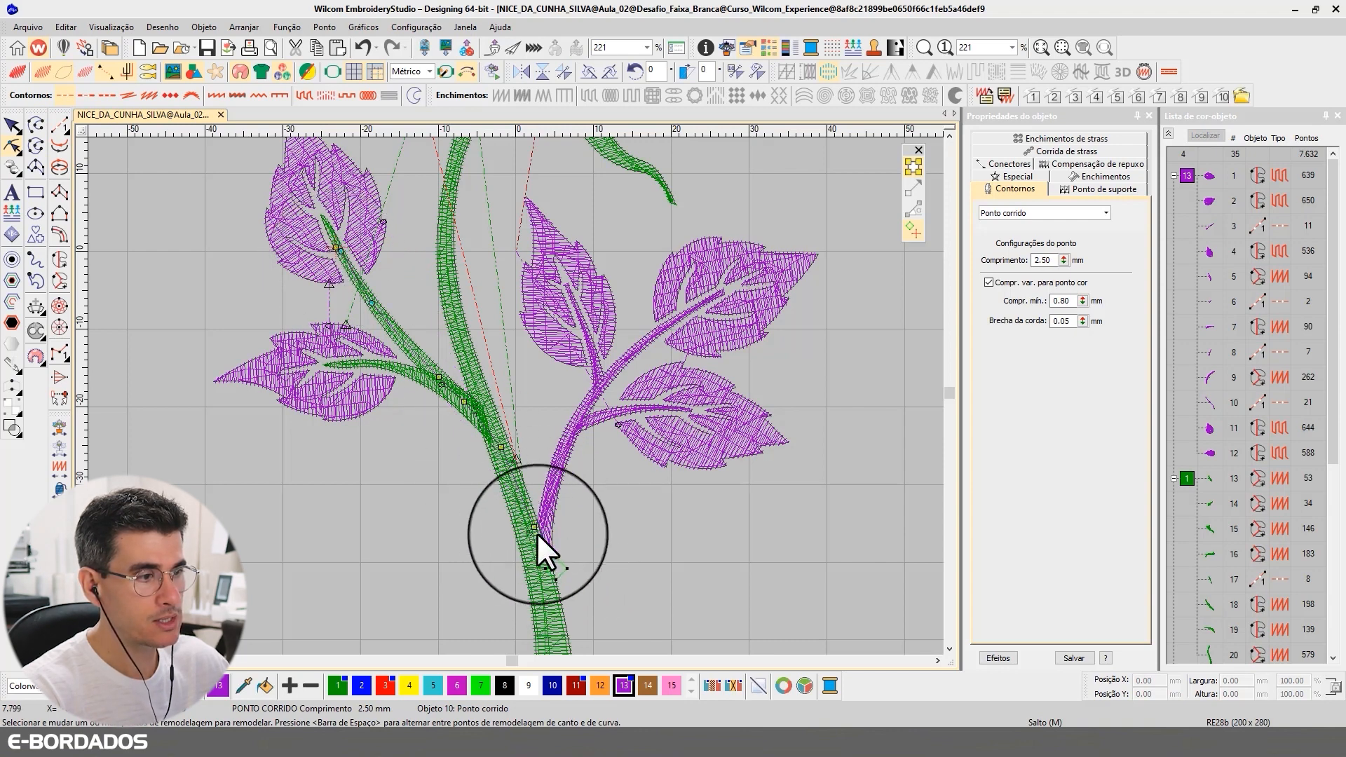
pyautogui.click(12, 126)
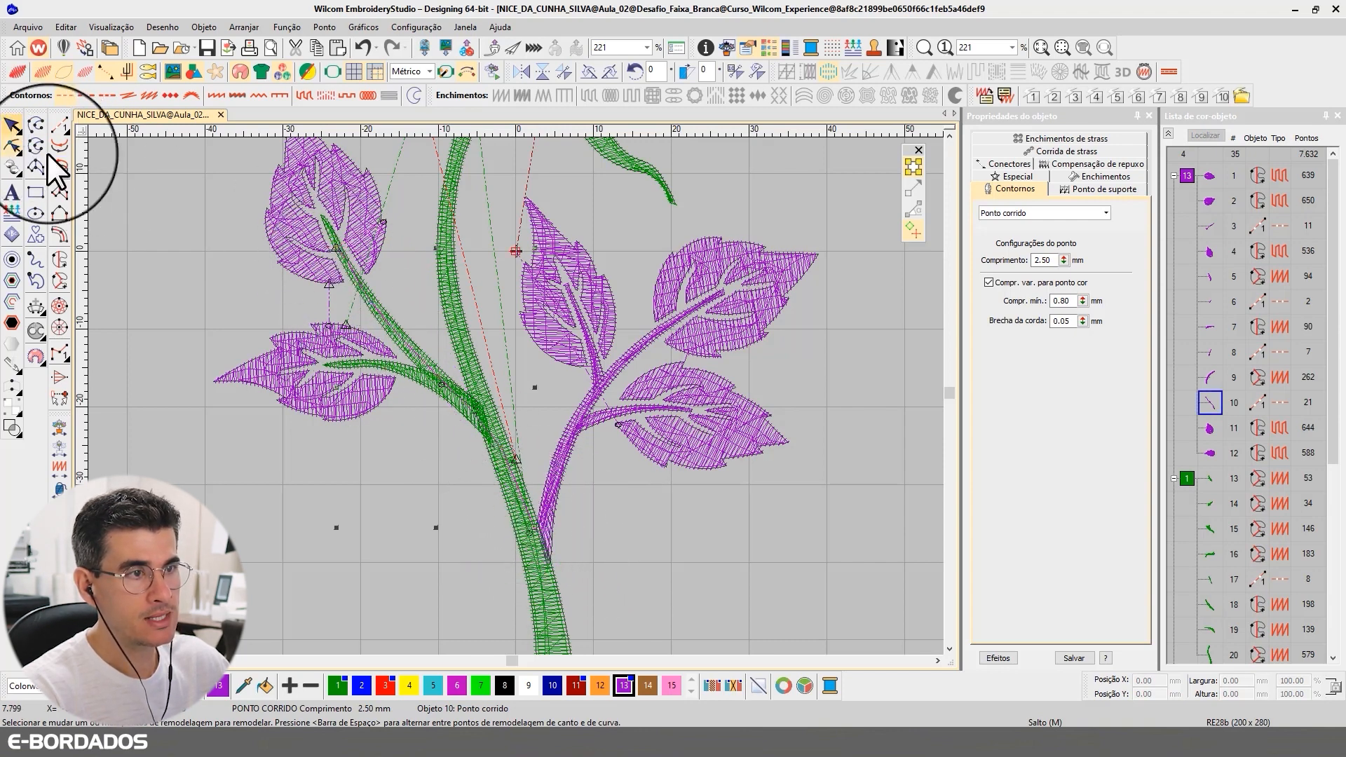
pyautogui.keyDown('ctrl'); pyautogui.click(1210, 426); pyautogui.keyUp('ctrl')
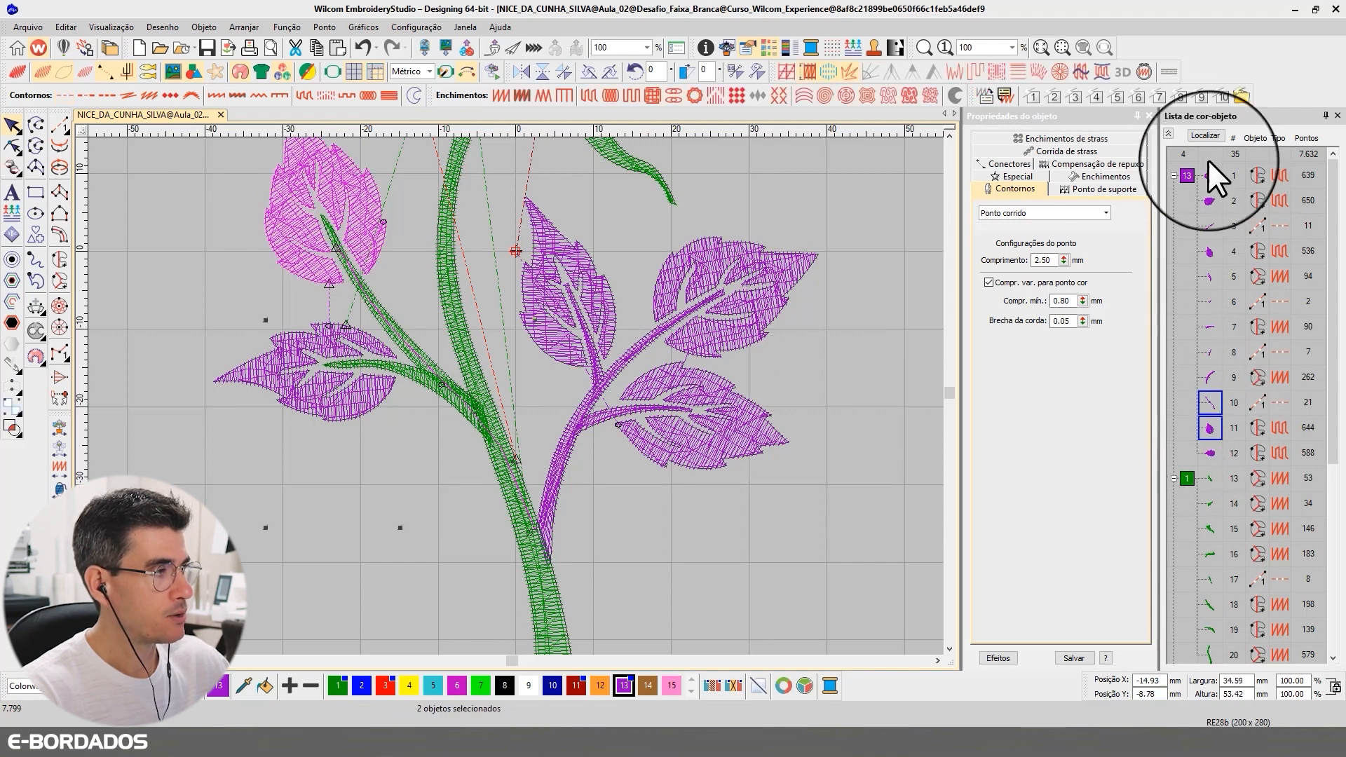
pyautogui.click(1199, 136)
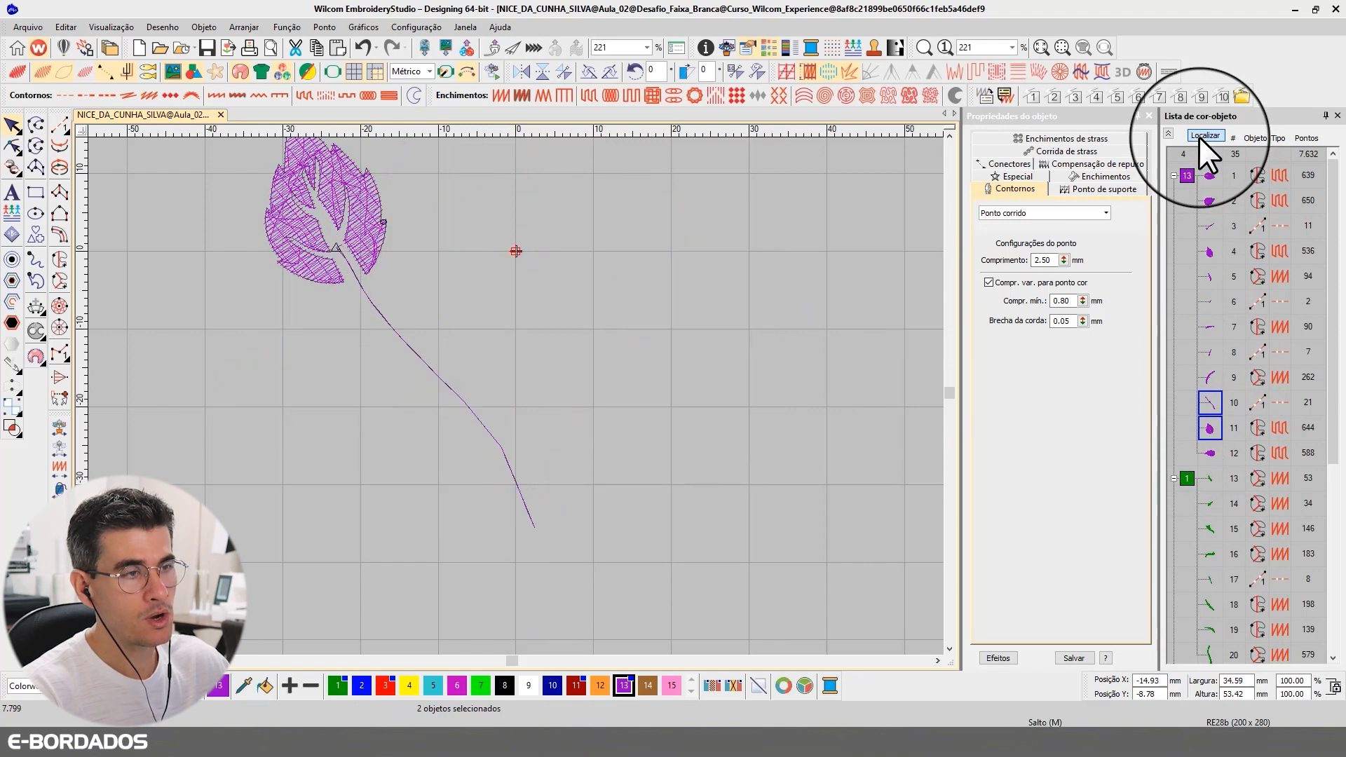
pyautogui.click(1197, 136)
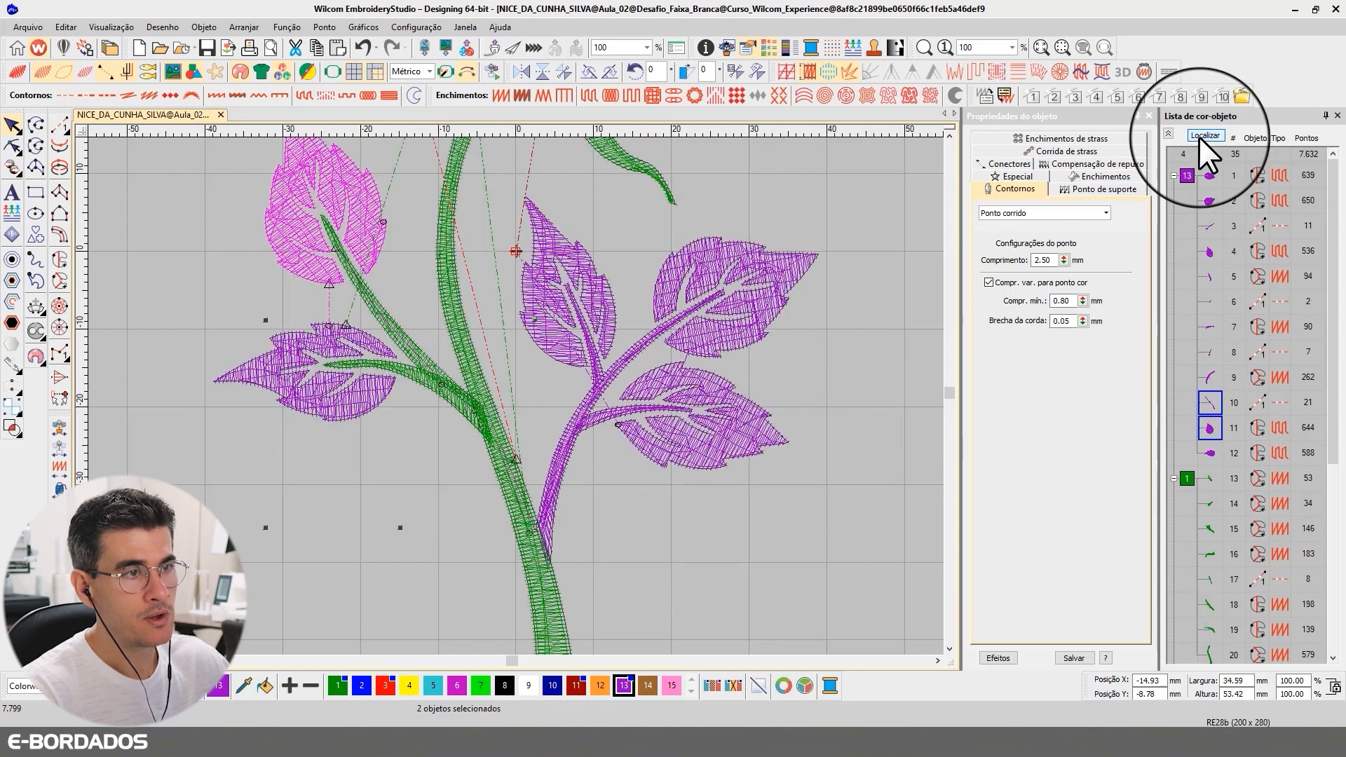
# Move the upper-left leaf fill's entry point from its outer edge to the end of the connecting run beneath the green stem.
pyautogui.click(1212, 429)
pyautogui.click(13, 144)
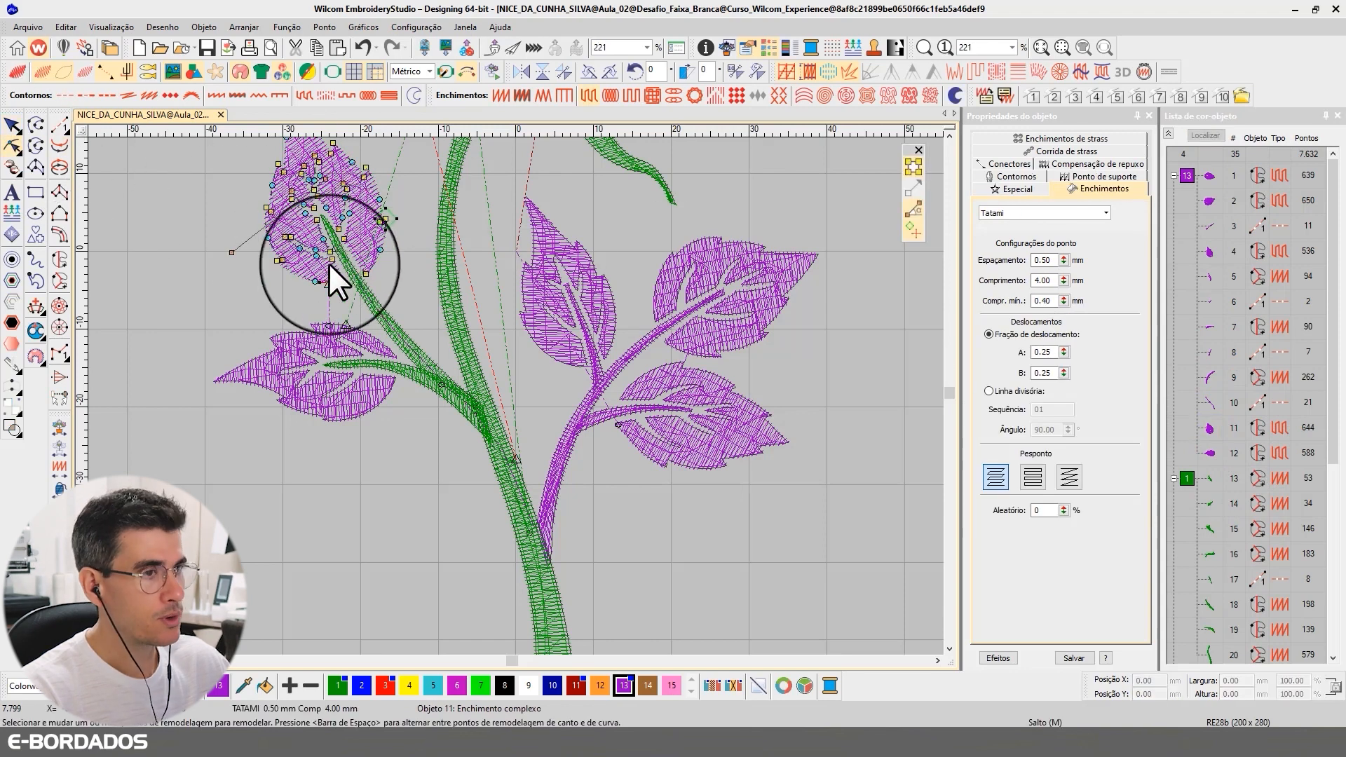
pyautogui.scroll(4, 309, 263)
pyautogui.scroll(-2, 785, 386)
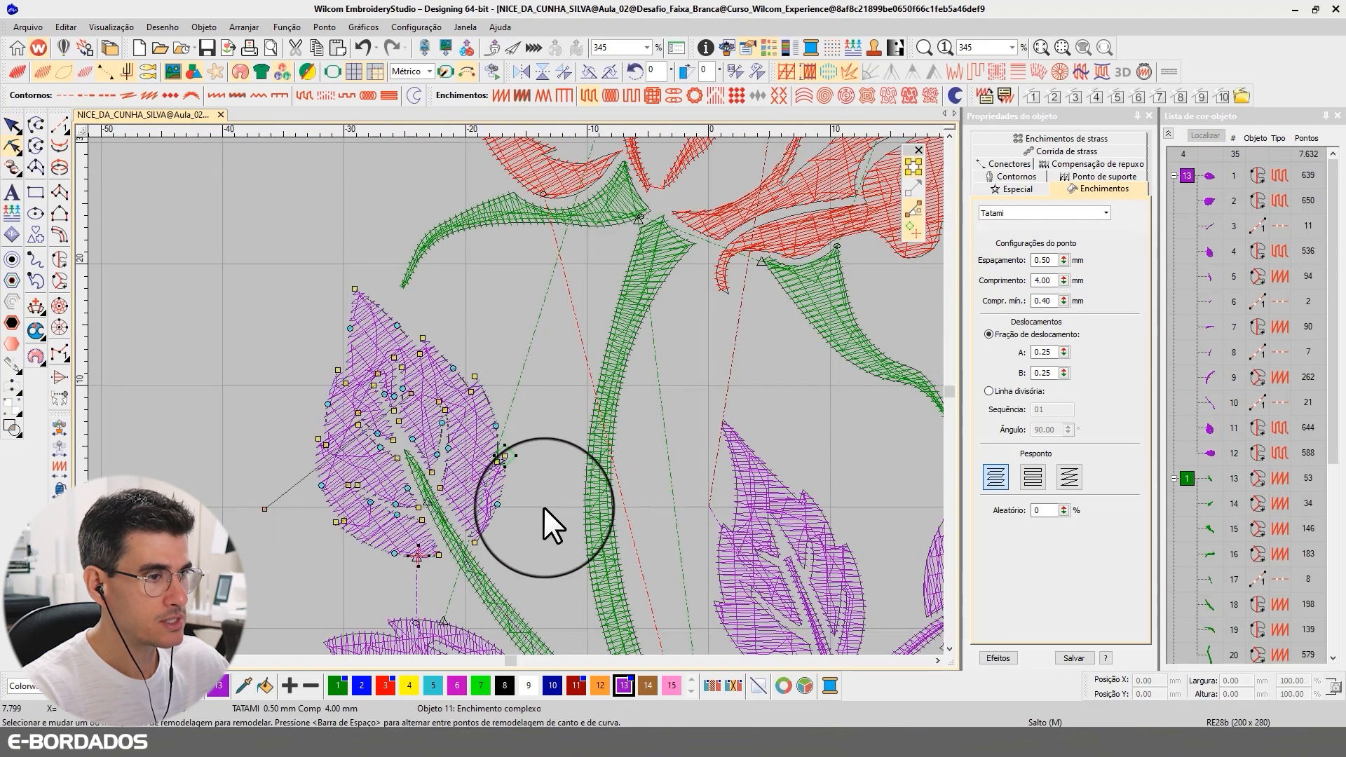
pyautogui.scroll(4, 560, 574)
pyautogui.scroll(-1, 322, 304)
pyautogui.scroll(1, 452, 321)
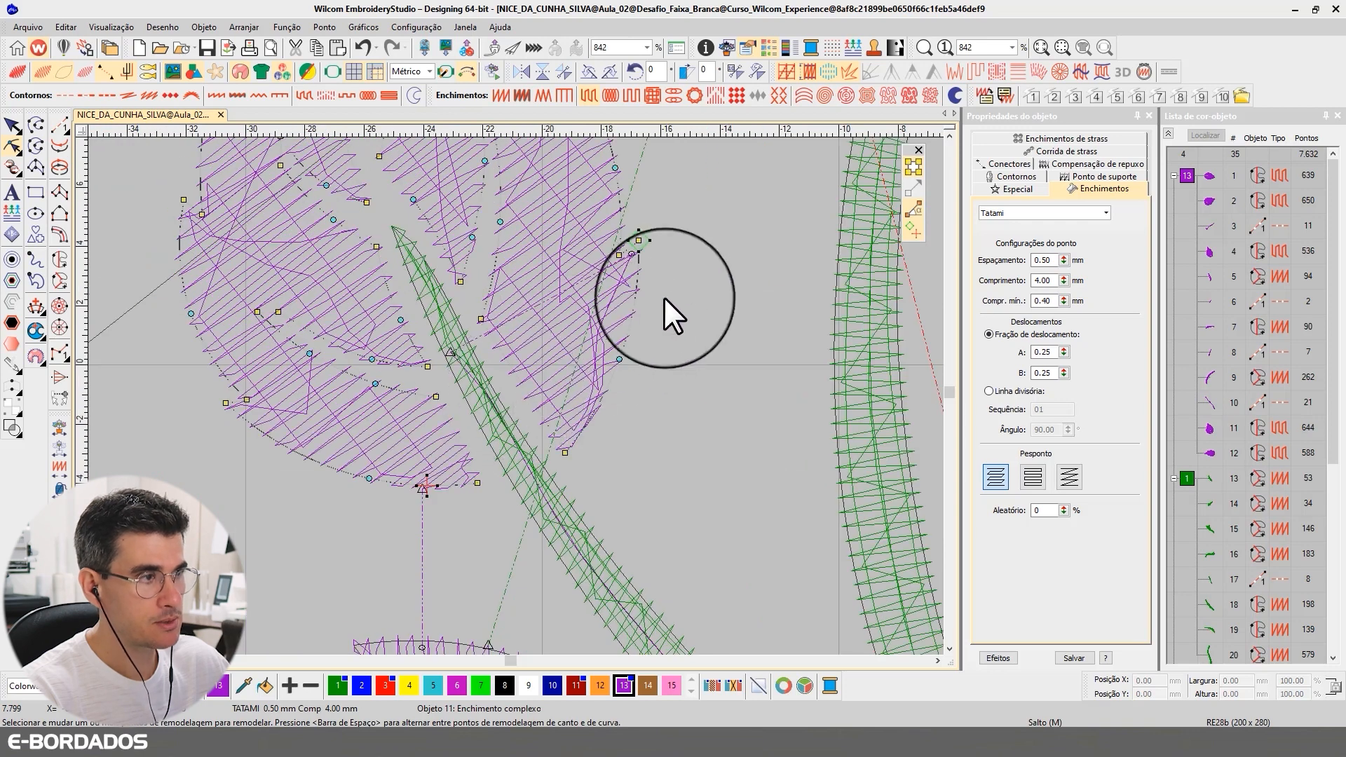
pyautogui.moveTo(645, 243)
pyautogui.mouseDown()
pyautogui.moveTo(498, 345)
pyautogui.moveTo(455, 343)
pyautogui.mouseUp()
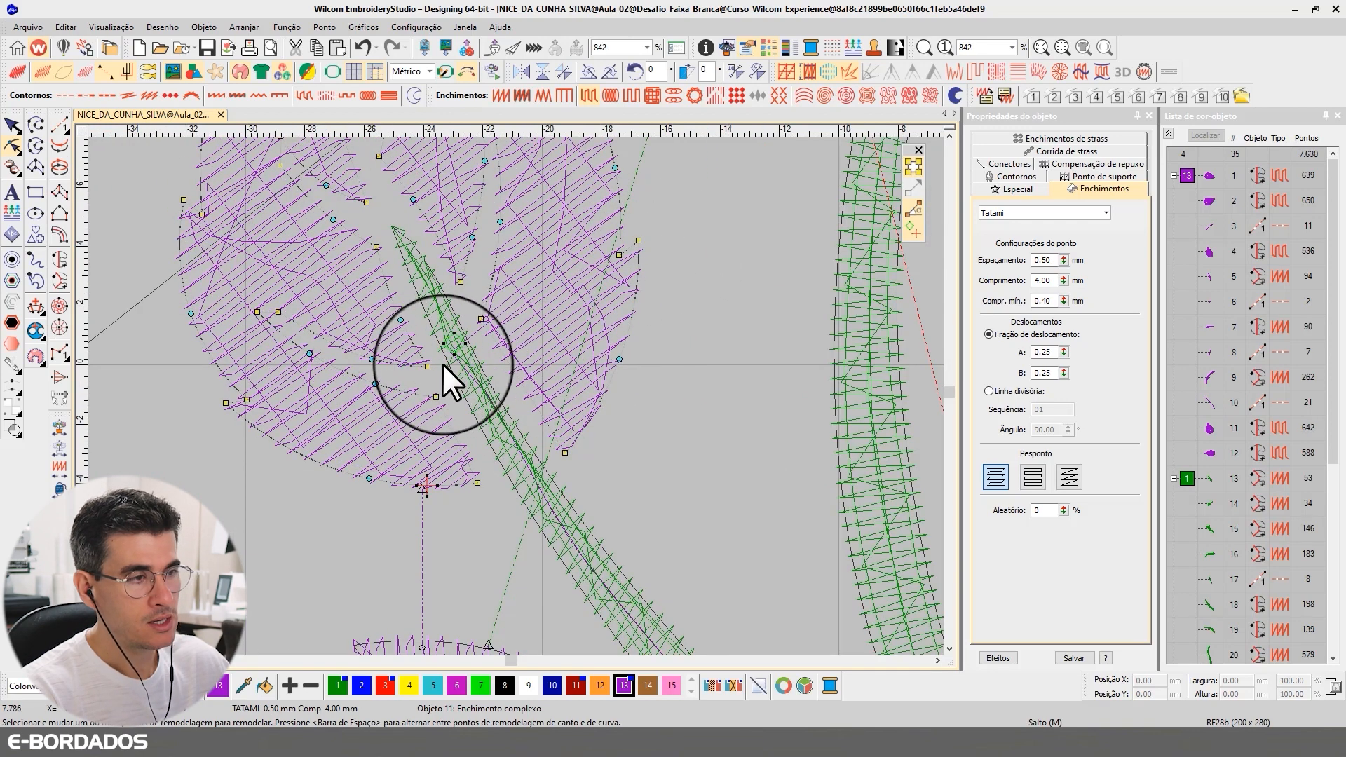
pyautogui.click(12, 126)
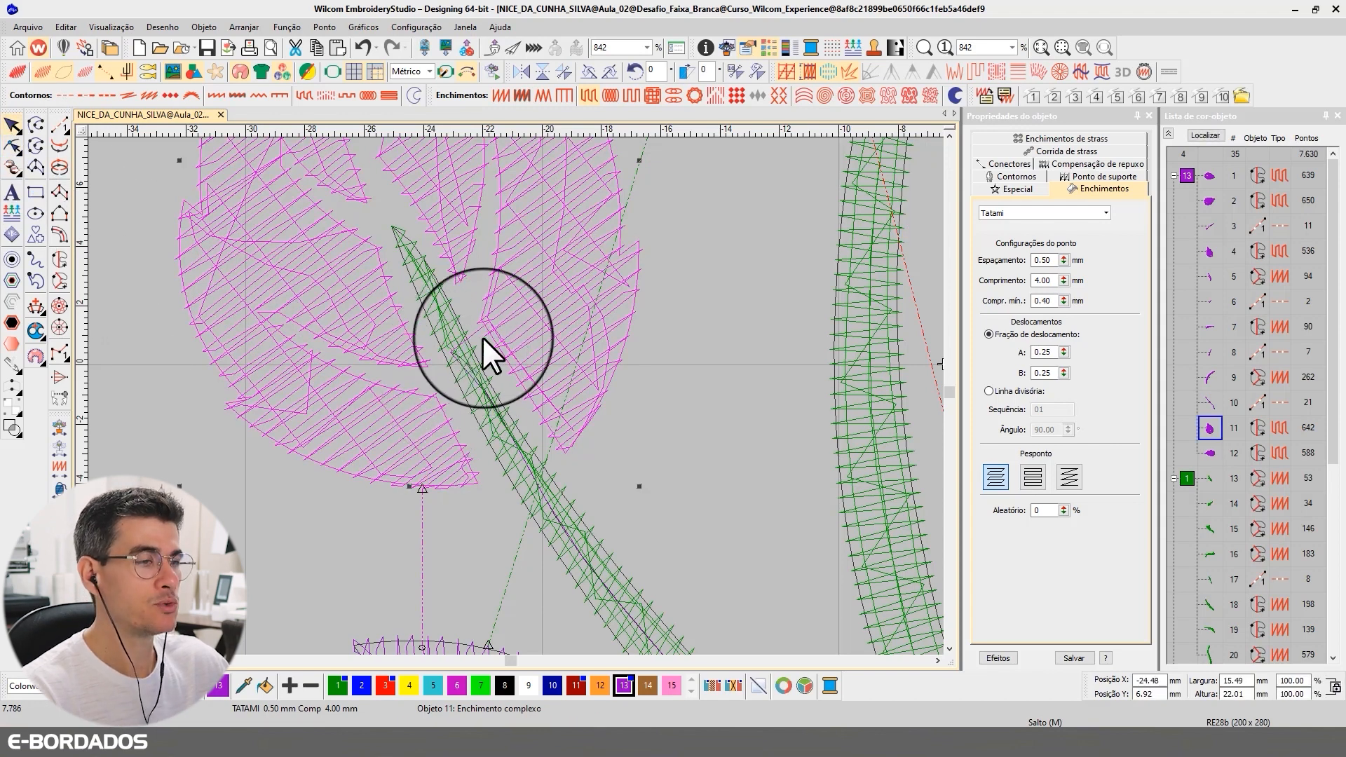
# Move the upper-left leaf fill's exit point along its lower edge to the corner nearest the green stem.
pyautogui.click(12, 146)
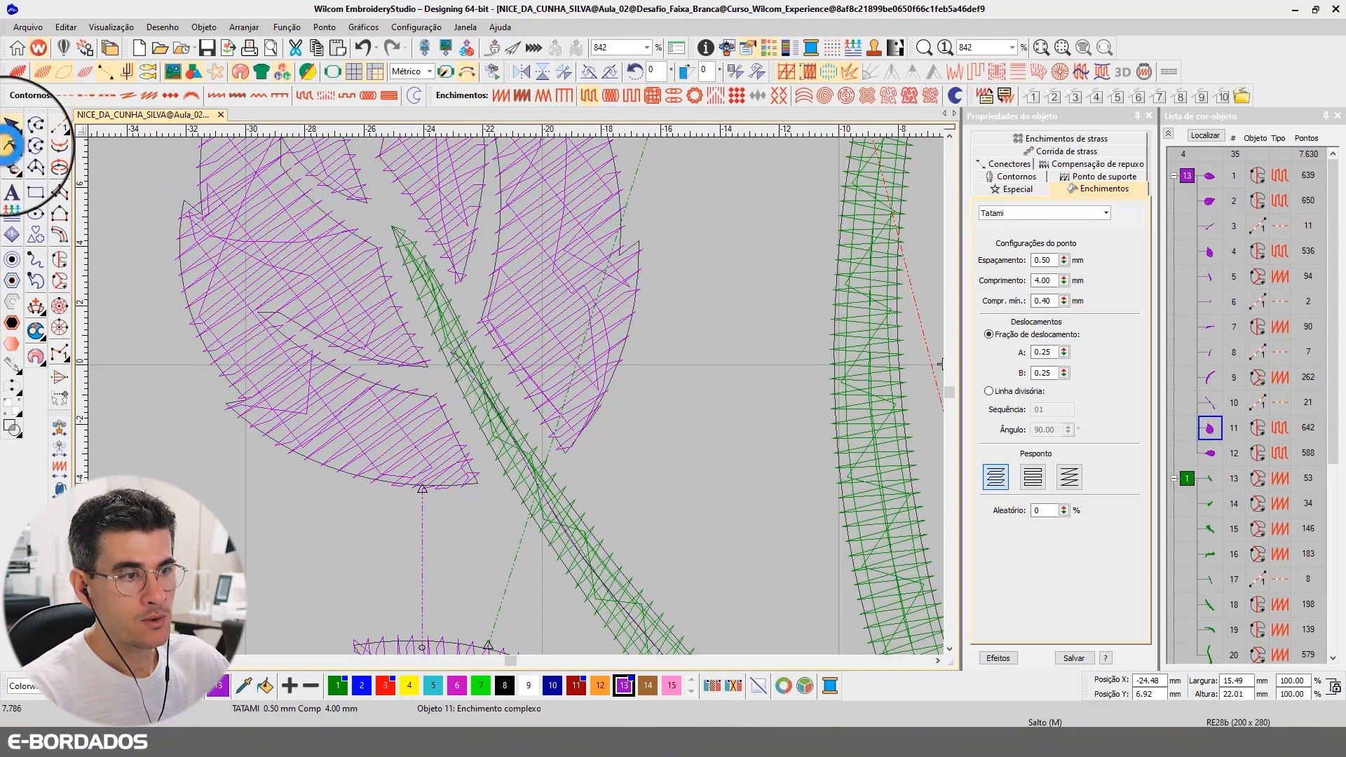
pyautogui.moveTo(426, 484); pyautogui.dragTo(478, 482)
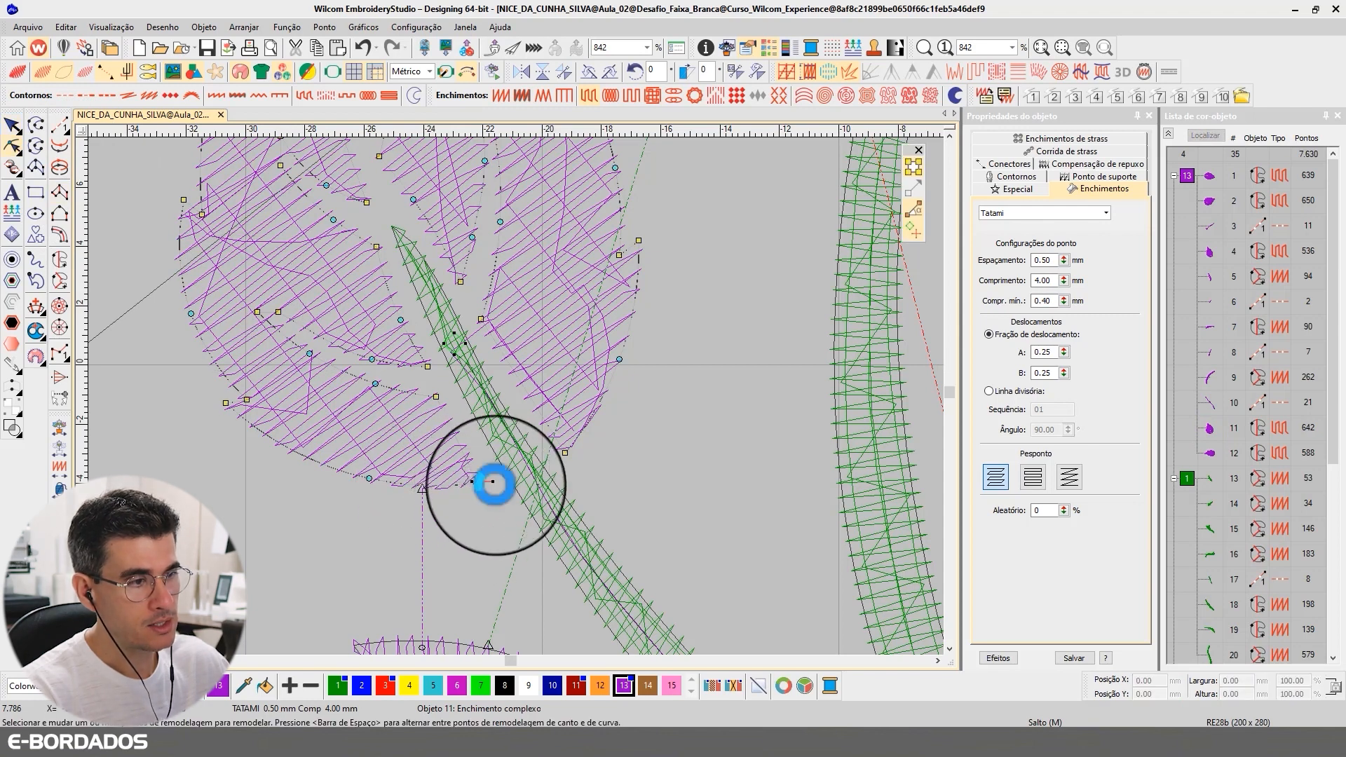
pyautogui.scroll(-3, 537, 406)
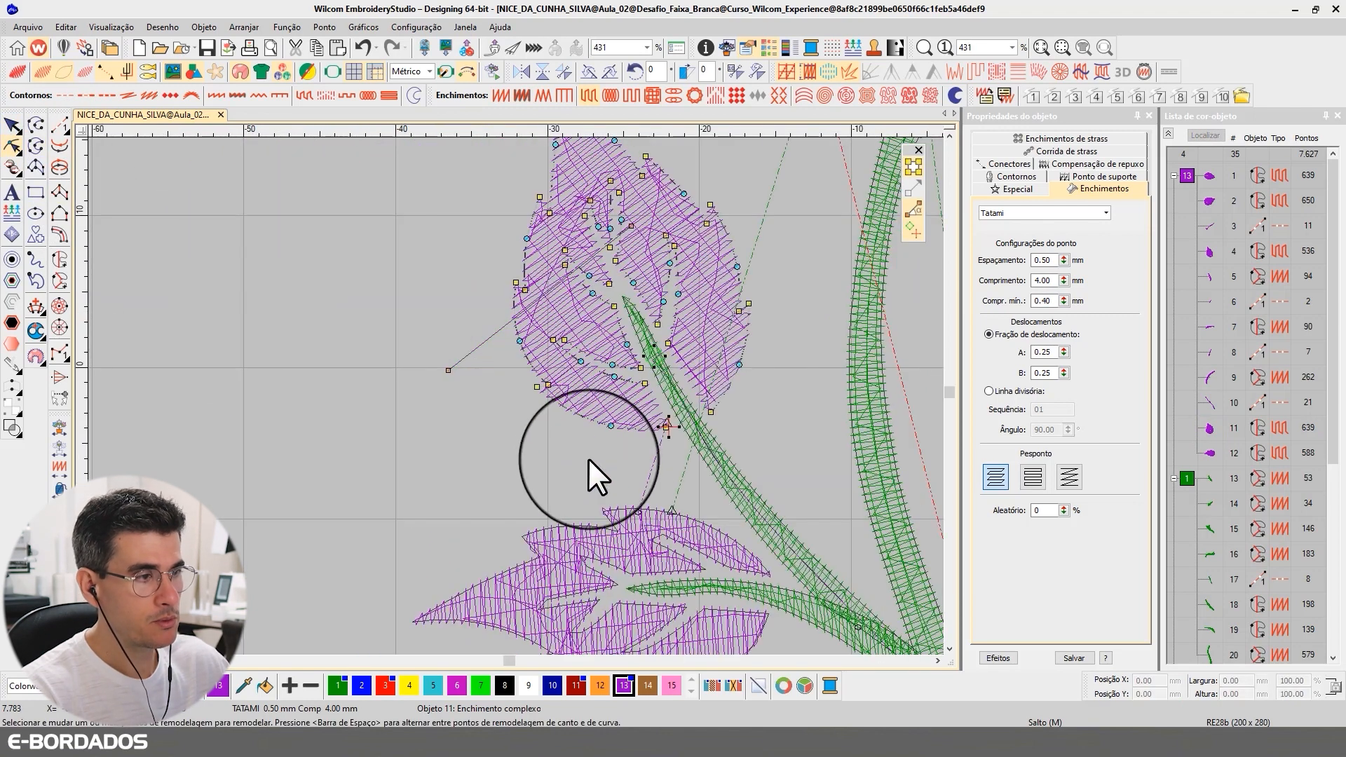
pyautogui.scroll(-3, 532, 385)
pyautogui.press('Escape')
pyautogui.click(403, 289)
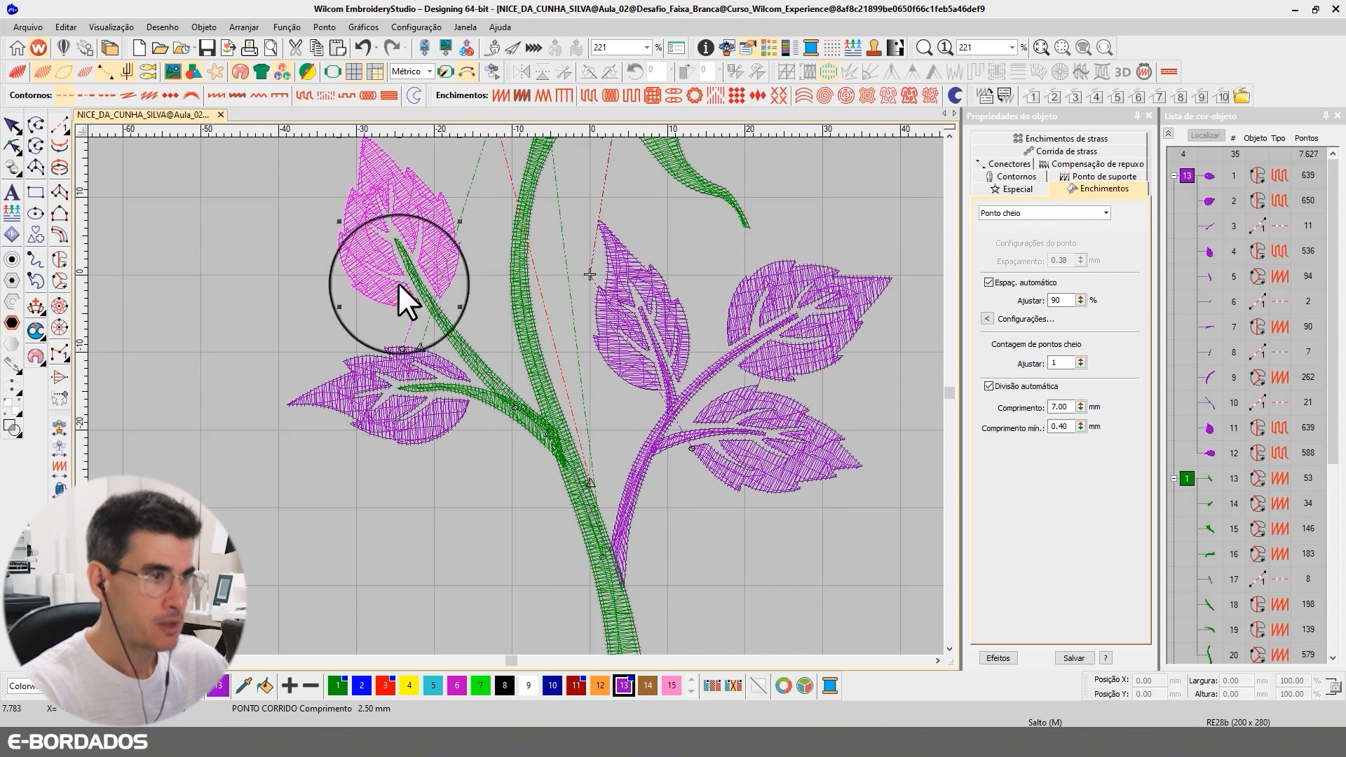
pyautogui.hotkey('ctrl', 'z')
pyautogui.press('Escape')
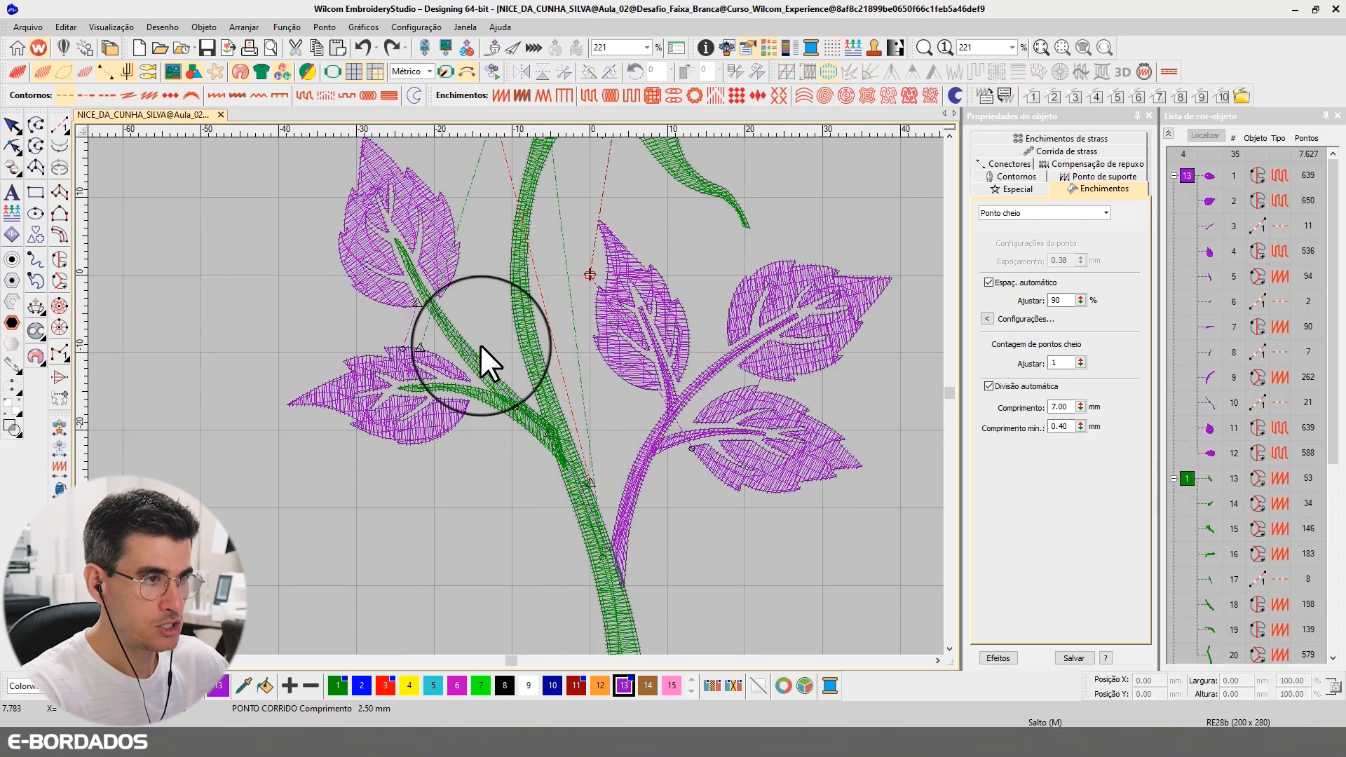
# Digitize a running-stitch connector from the upper-left leaf down beneath its stem to the fork, and back beneath the lower-left leaf's stem.
pyautogui.press('b')
pyautogui.click(536, 397)
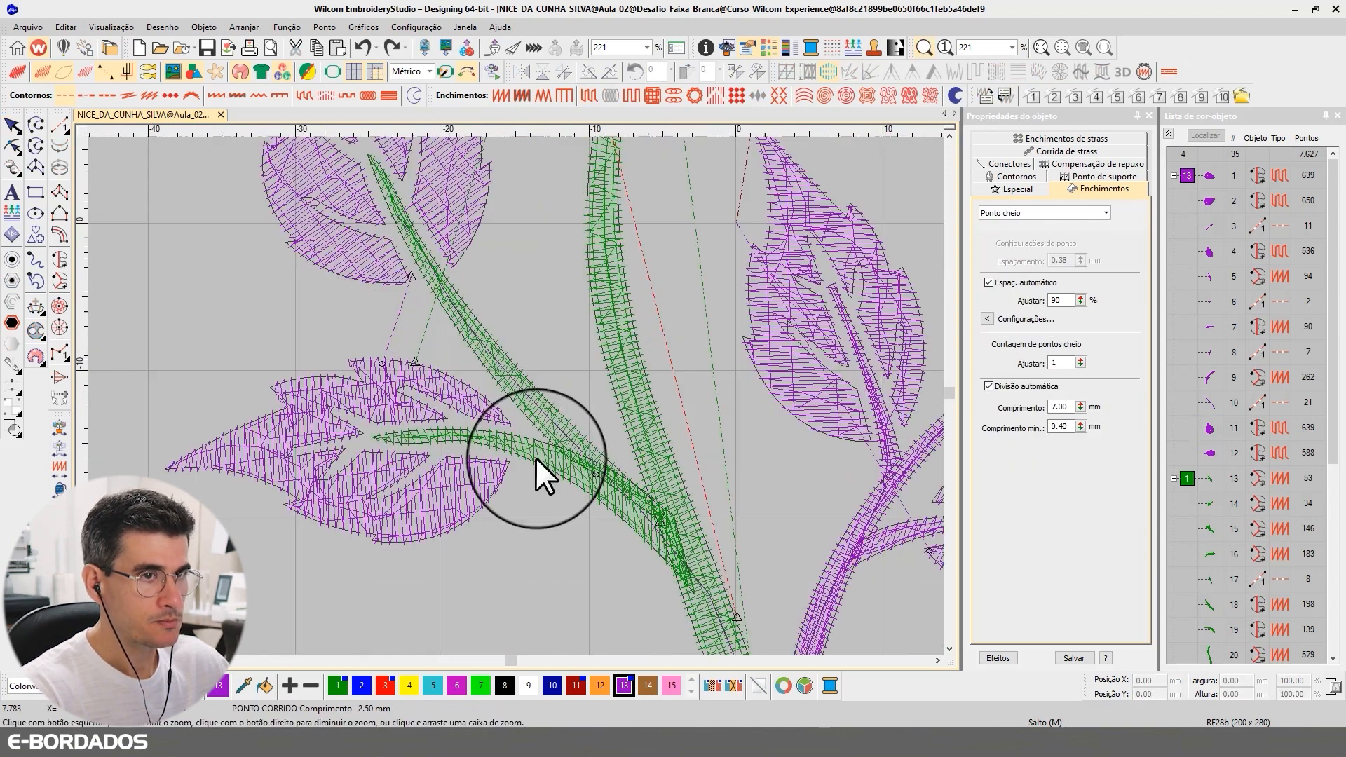
pyautogui.click(58, 125)
pyautogui.click(426, 263)
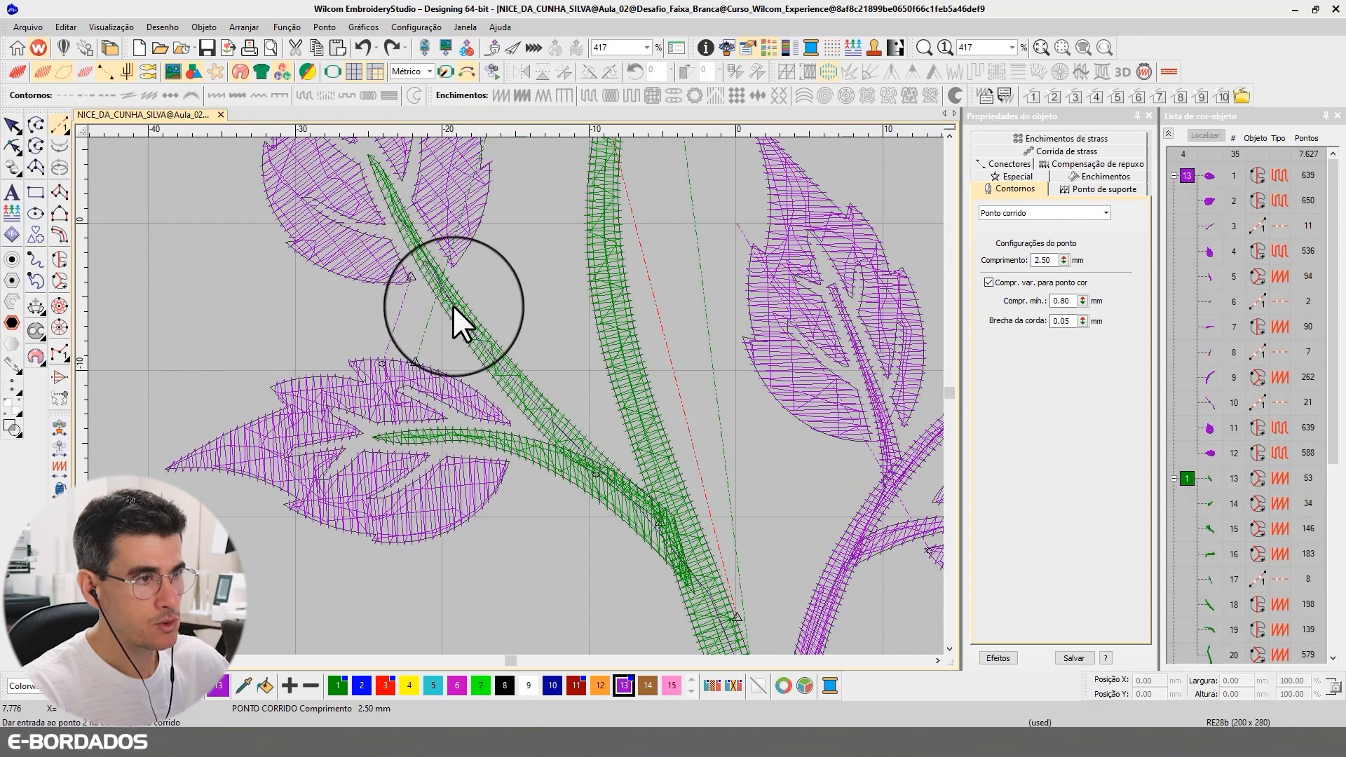
pyautogui.click(455, 307)
pyautogui.click(514, 385)
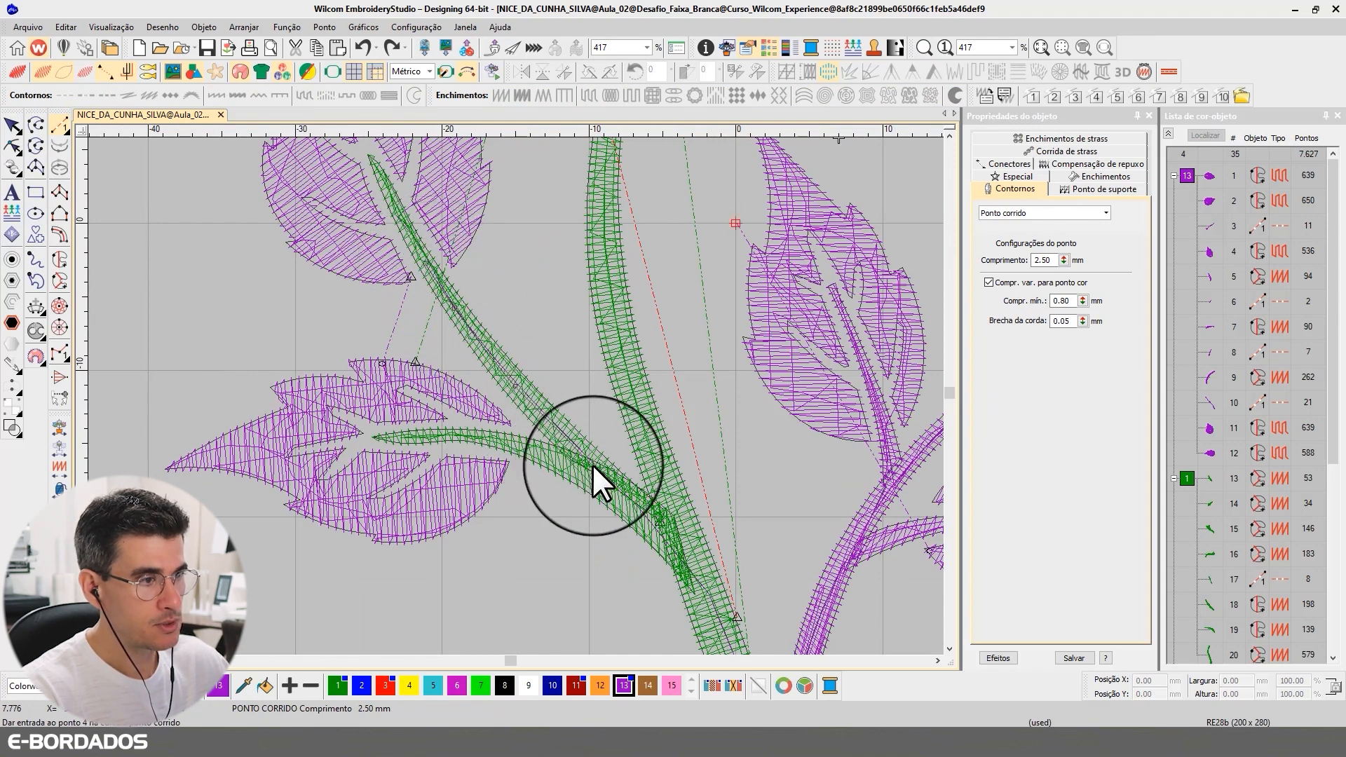
pyautogui.click(592, 464)
pyautogui.click(579, 465)
pyautogui.click(513, 443)
pyautogui.click(463, 435)
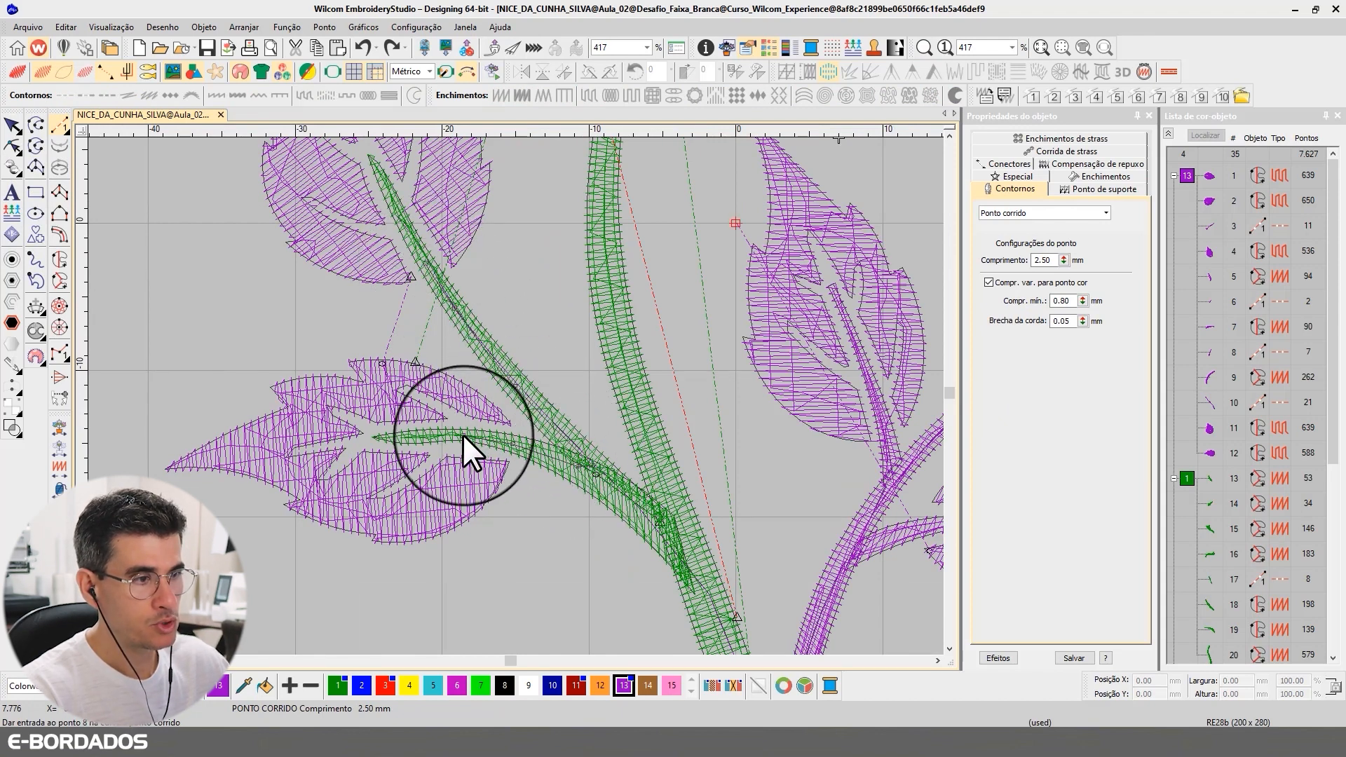
pyautogui.click(436, 434)
pyautogui.press('Return')
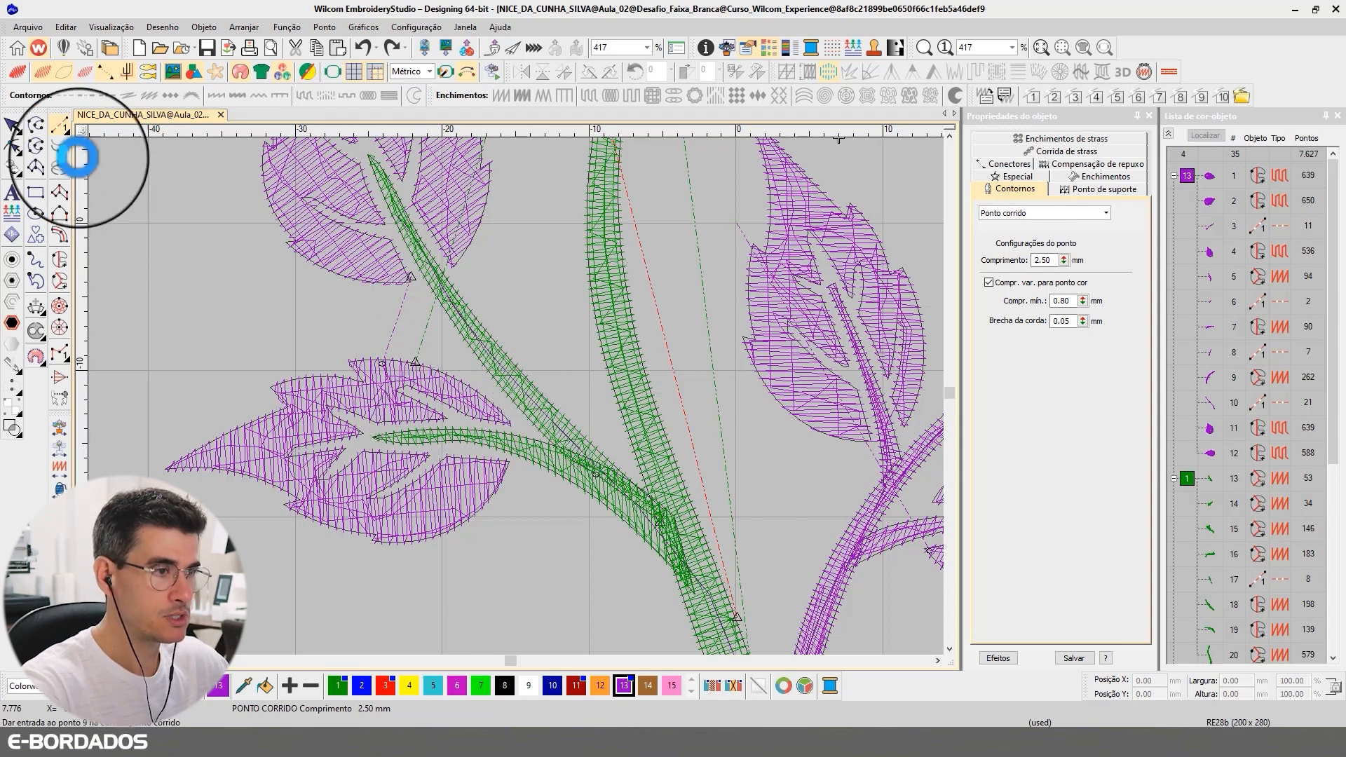
# Move the new connecting run to twelfth place in the sequence, between the two left-hand leaf fills, and check its end points.
pyautogui.click(19, 124)
pyautogui.click(1210, 133)
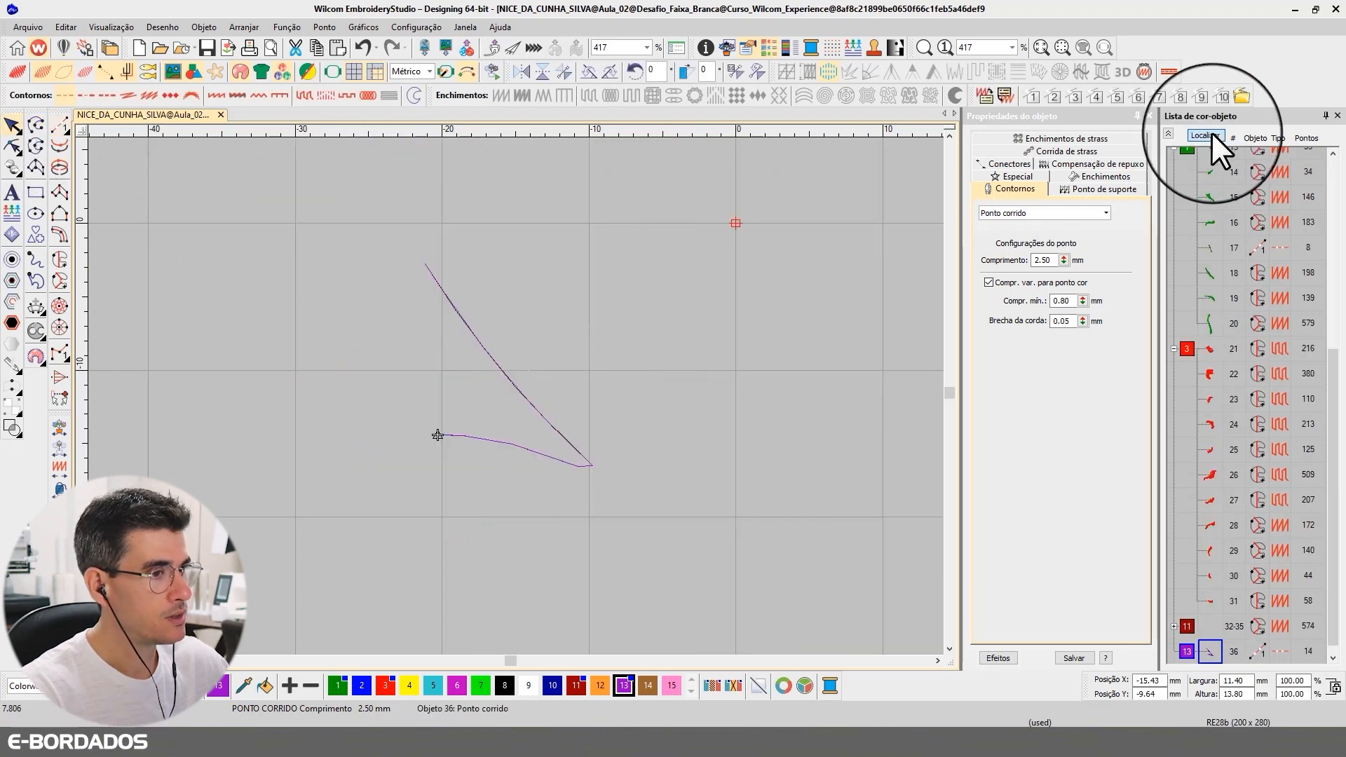
pyautogui.moveTo(1208, 652); pyautogui.dragTo(1209, 388)
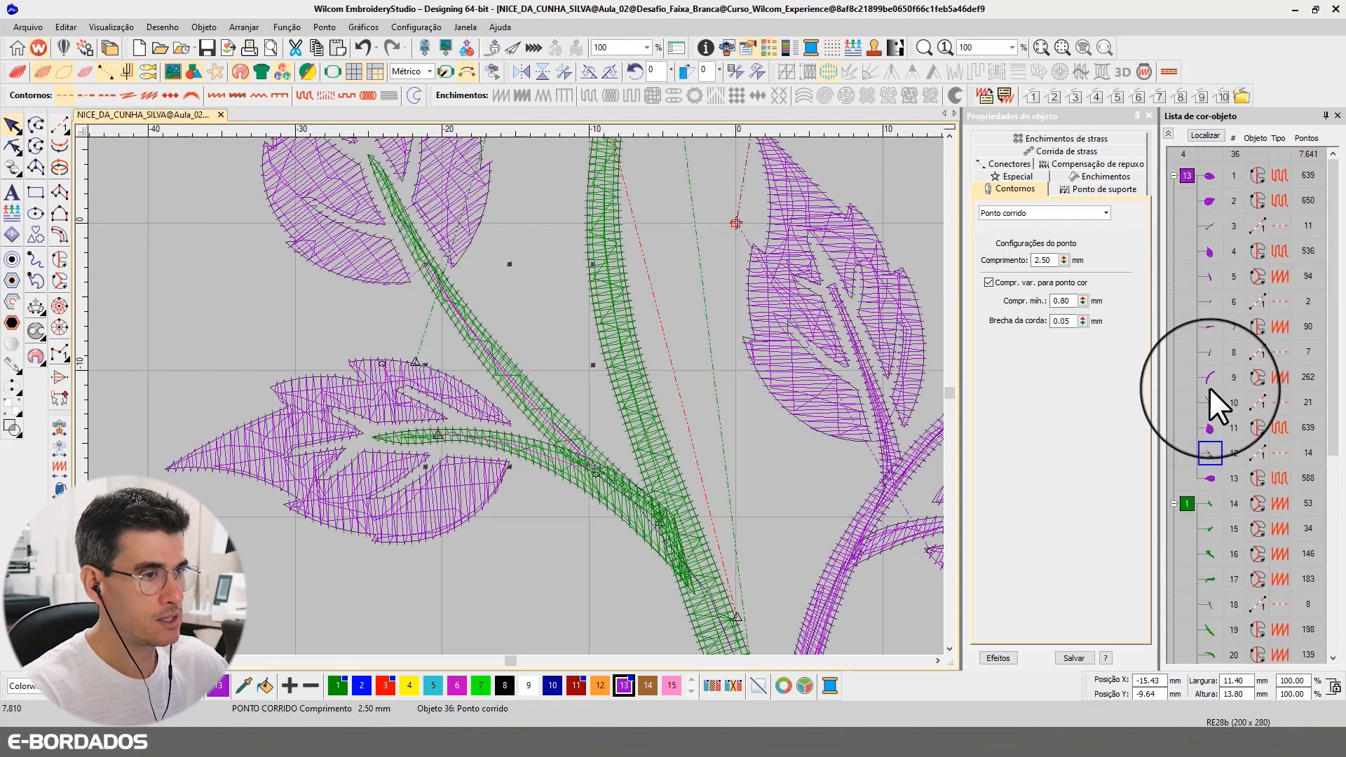
pyautogui.click(12, 146)
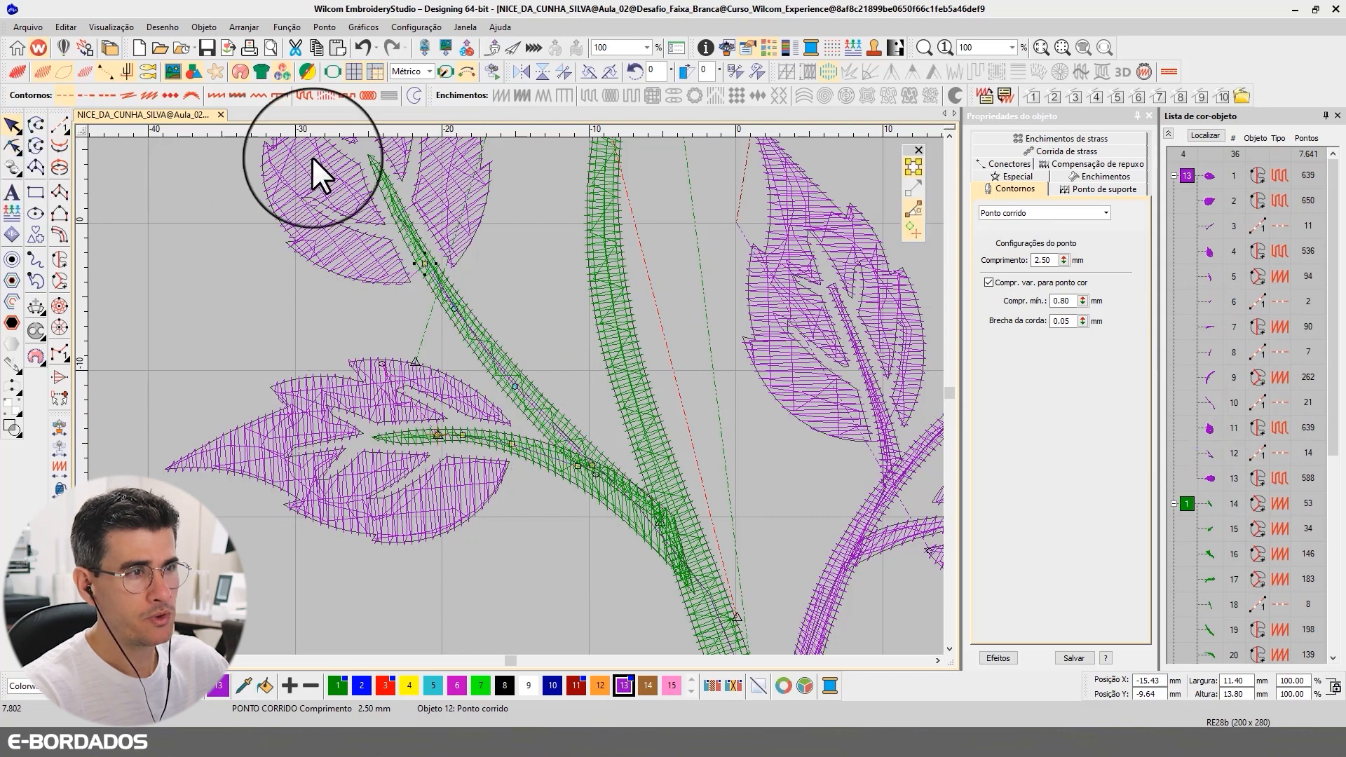
pyautogui.click(15, 127)
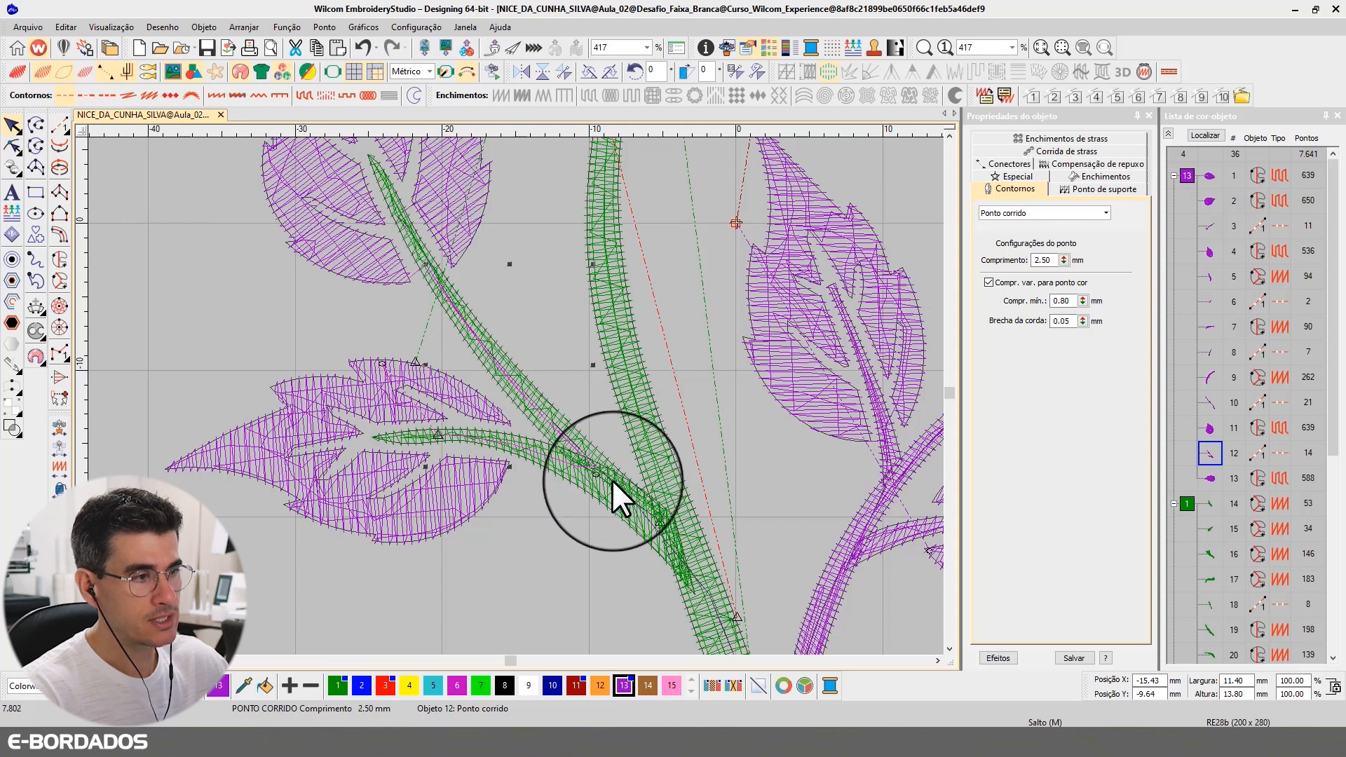
# Place the lower-left leaf fill's entry point at the connecting run's end and shift its exit point along the upper edge toward the stem.
pyautogui.click(388, 402)
pyautogui.click(388, 402)
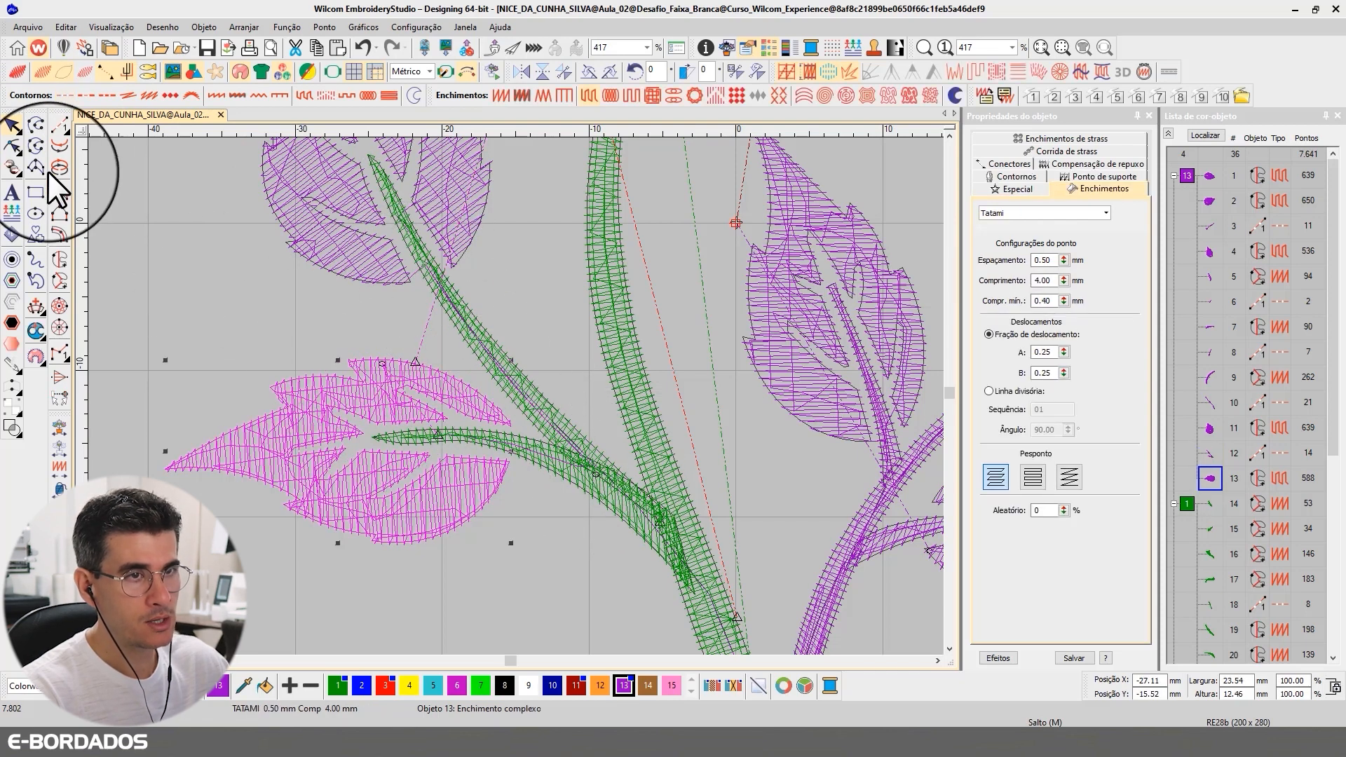
pyautogui.click(12, 146)
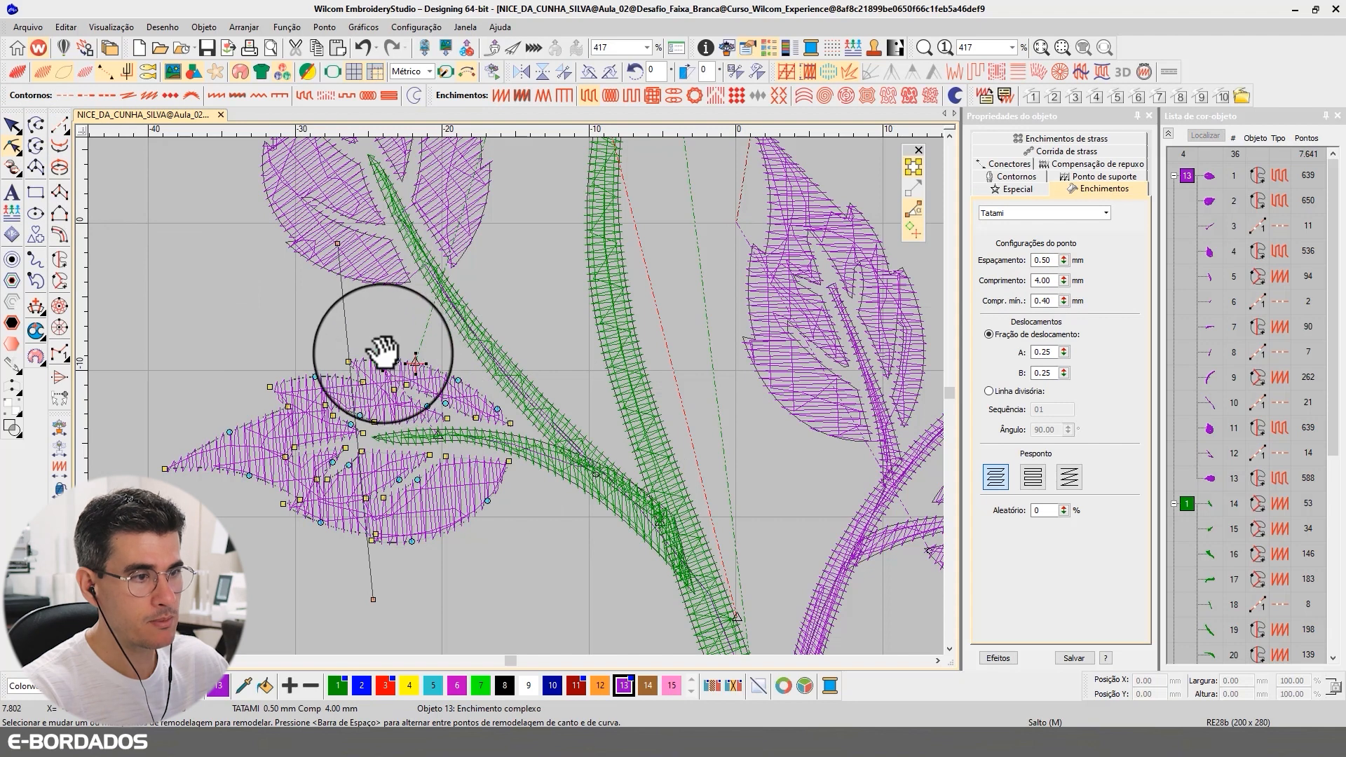
pyautogui.moveTo(438, 425); pyautogui.dragTo(436, 425)
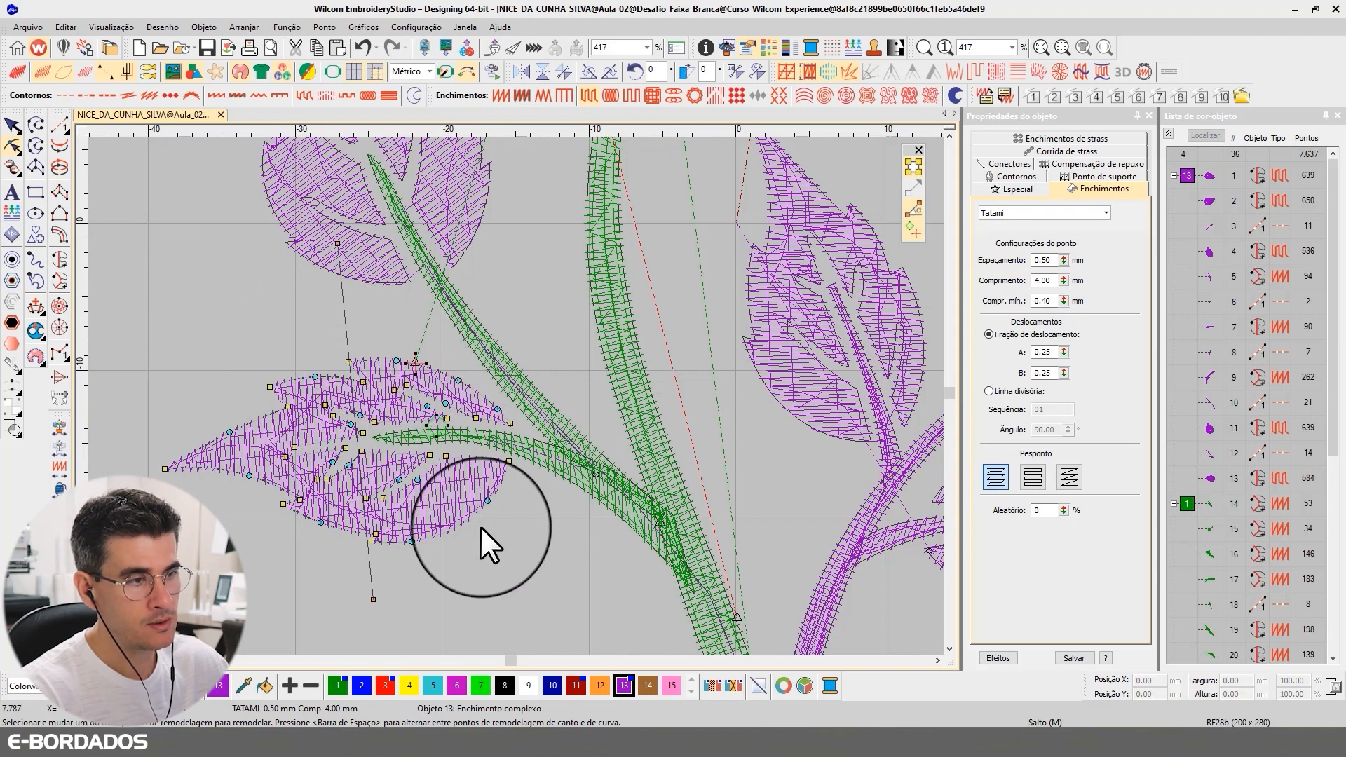
pyautogui.moveTo(415, 362)
pyautogui.mouseDown()
pyautogui.moveTo(439, 320)
pyautogui.moveTo(438, 350)
pyautogui.mouseUp()
pyautogui.click(13, 125)
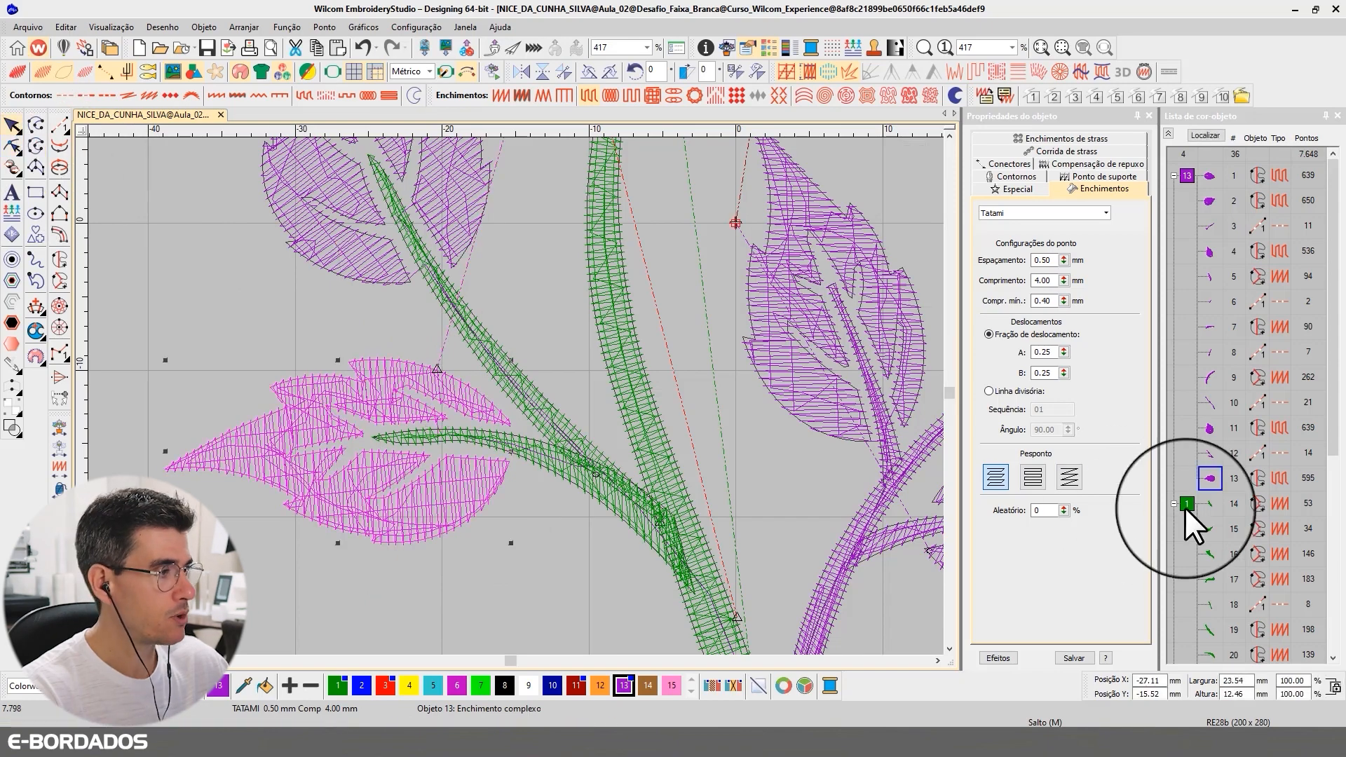
# Review the green objects at positions 14 to 18 in the sequence, isolating the running-stitch connector at 18 to examine its path.
pyautogui.click(1213, 509)
pyautogui.press('1')
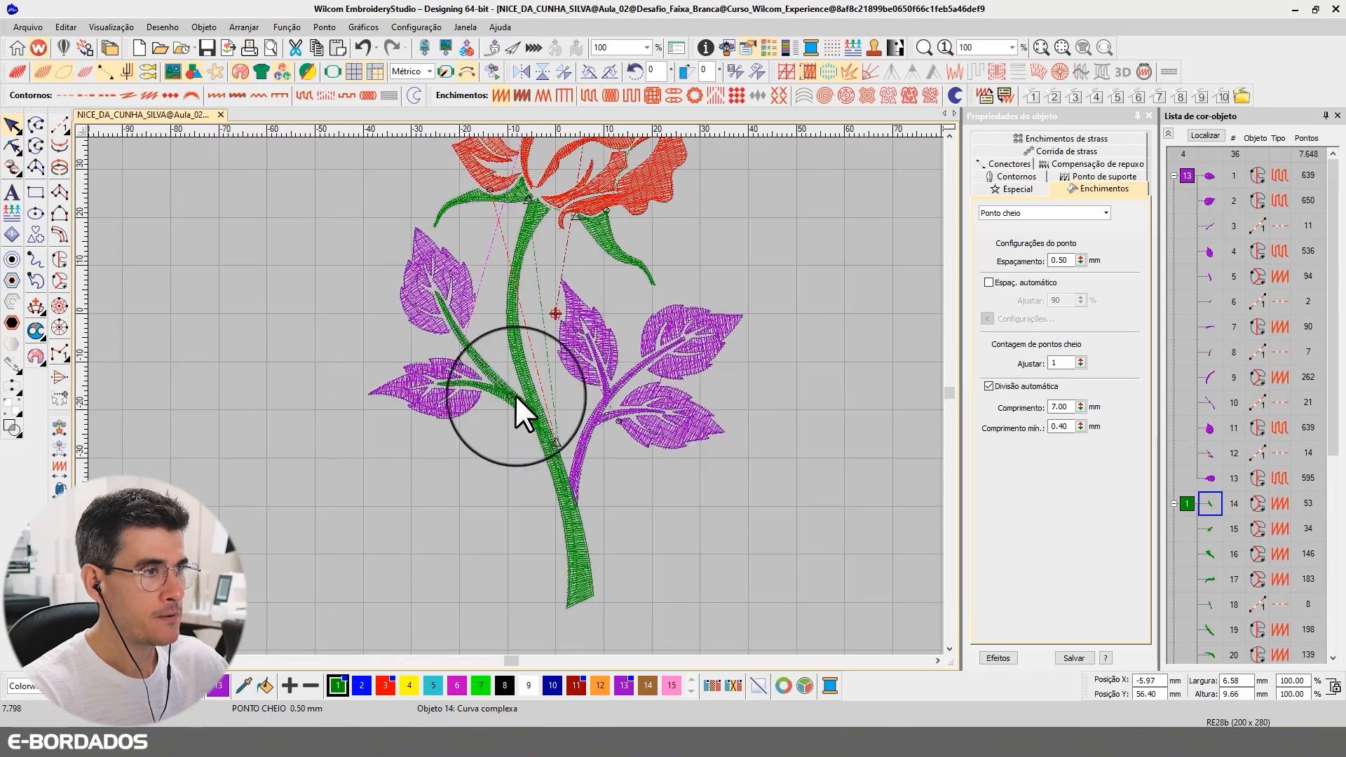
pyautogui.click(1208, 603)
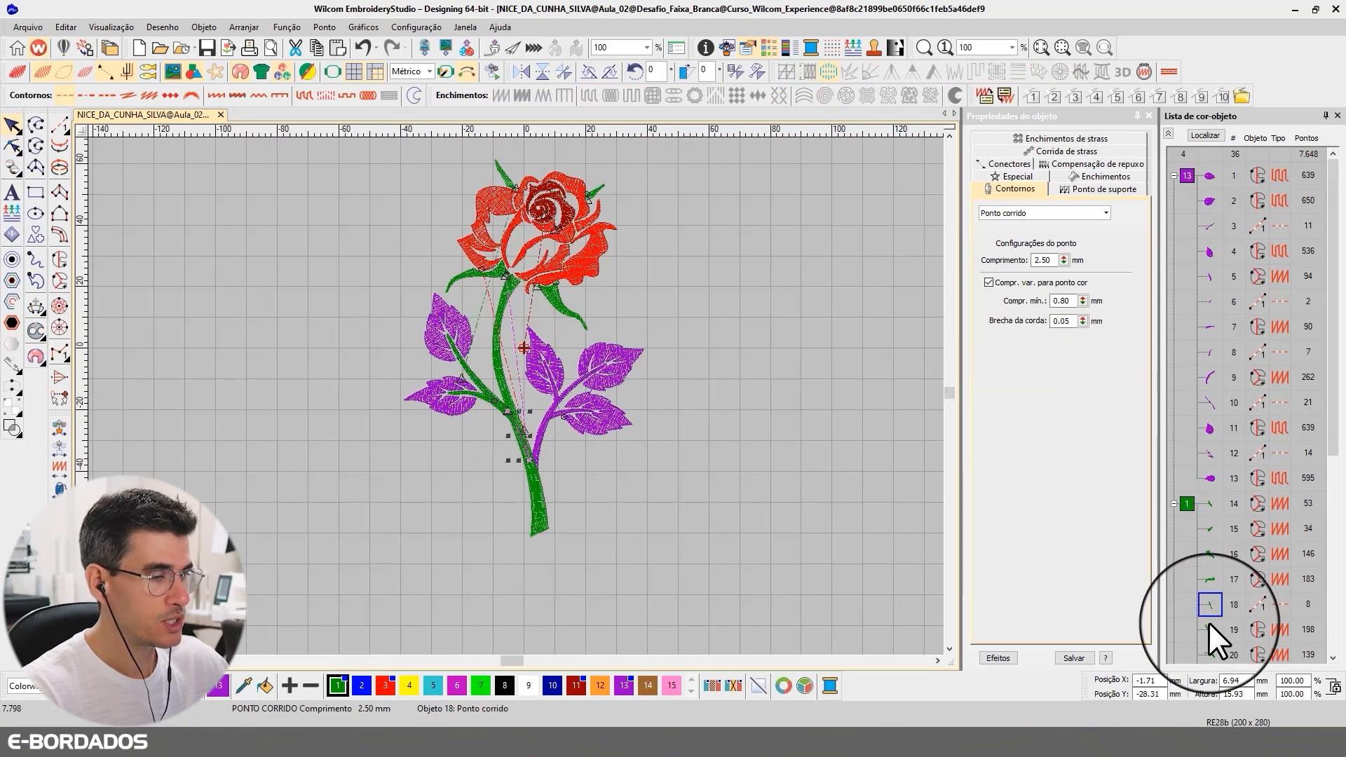
pyautogui.click(1209, 622)
pyautogui.click(1210, 603)
pyautogui.click(1210, 581)
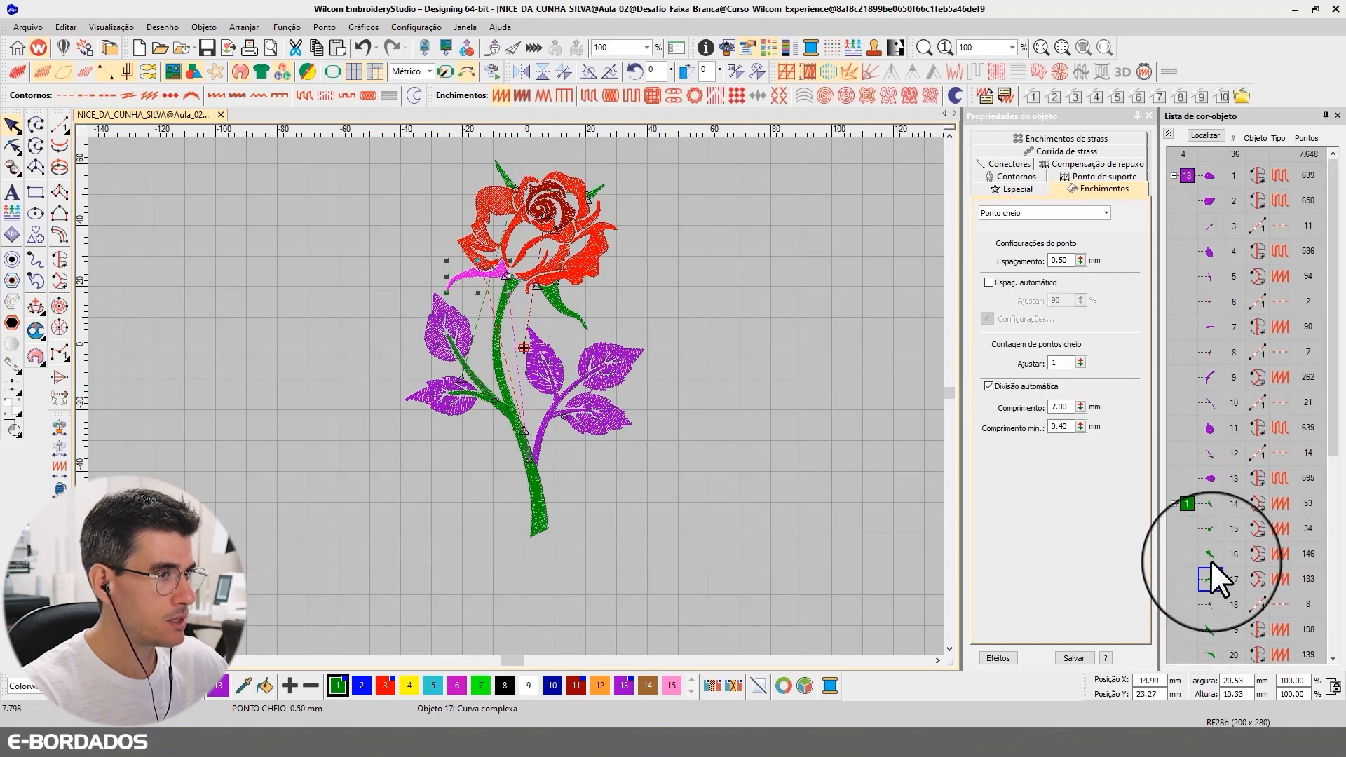
pyautogui.click(1212, 552)
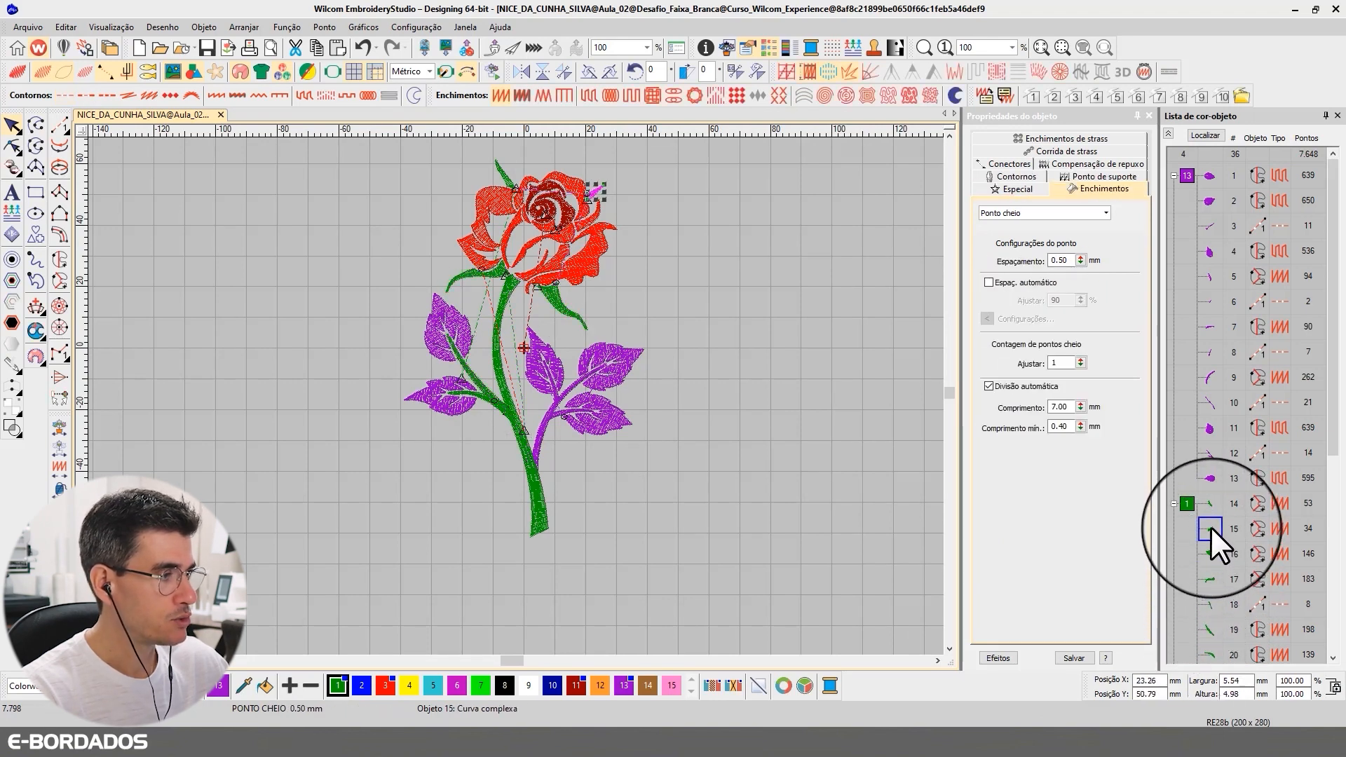
pyautogui.click(1210, 603)
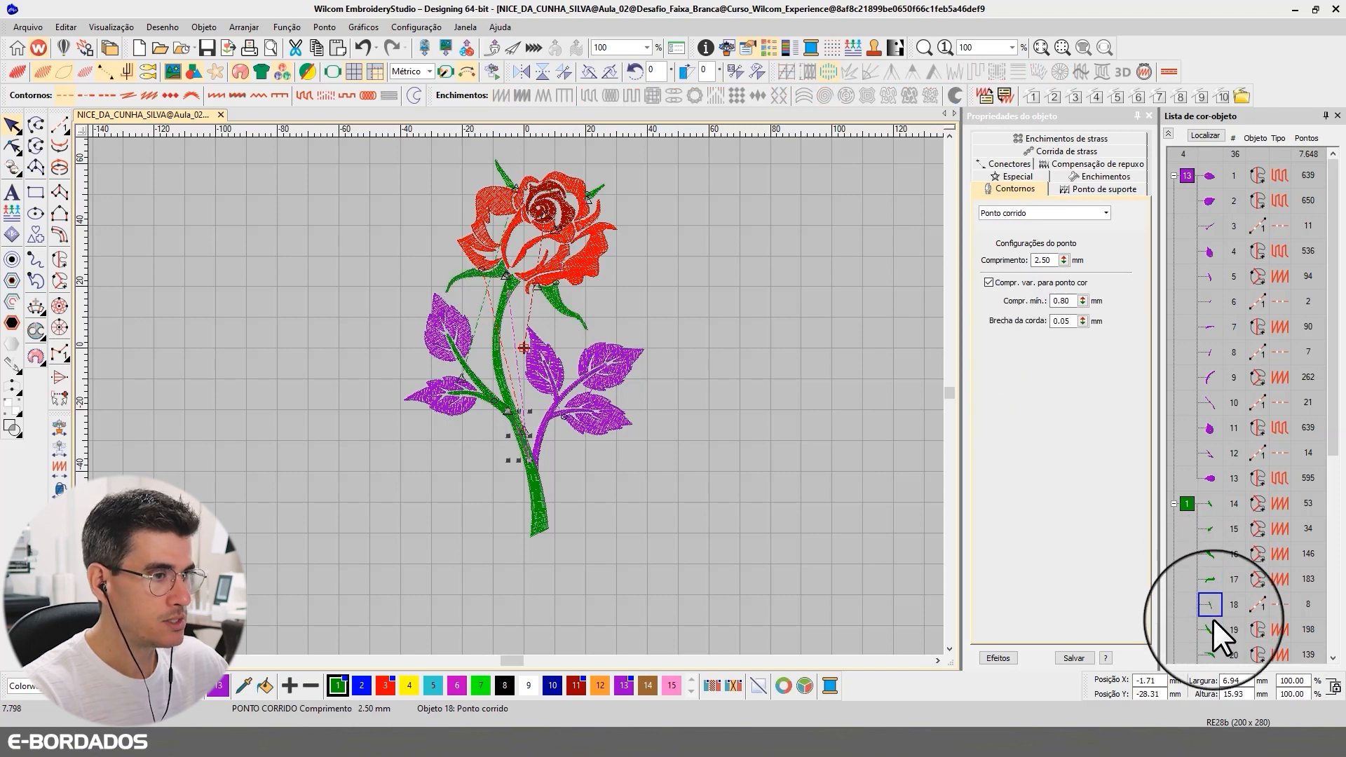
pyautogui.press('b')
pyautogui.moveTo(385, 316); pyautogui.dragTo(631, 496)
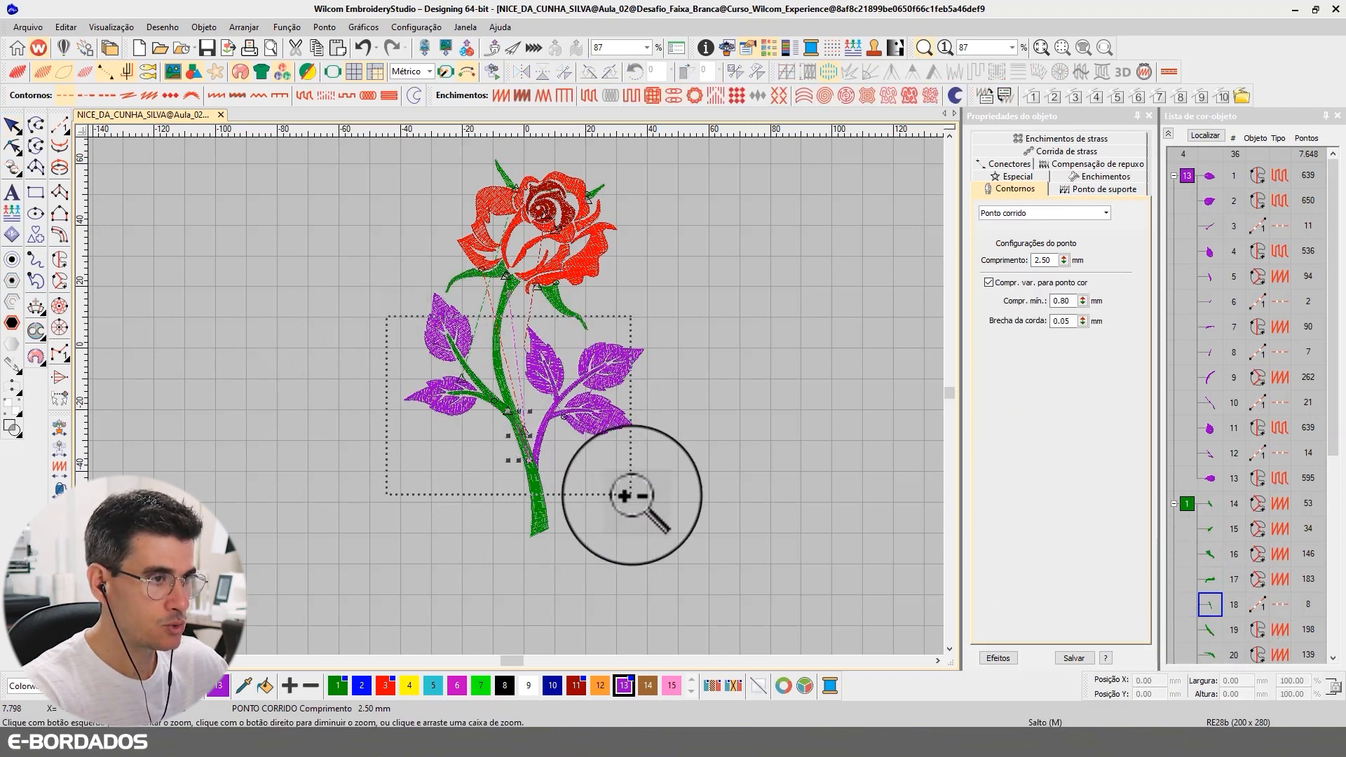
pyautogui.click(1203, 136)
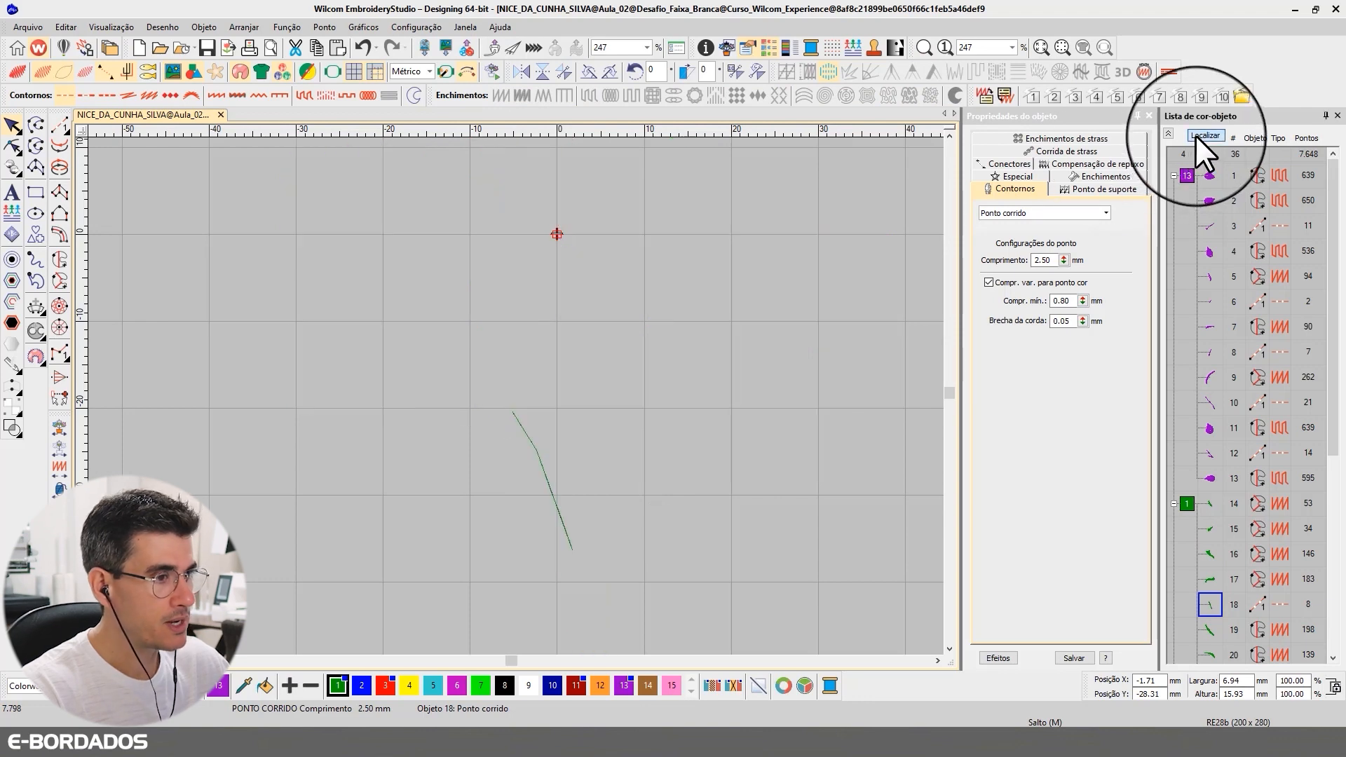
pyautogui.click(1203, 135)
# Recolour the left branch's connector, both side stems and the main stem to purple 13, and sequence them directly after the lower-left leaf.
pyautogui.scroll(-3, 1234, 489)
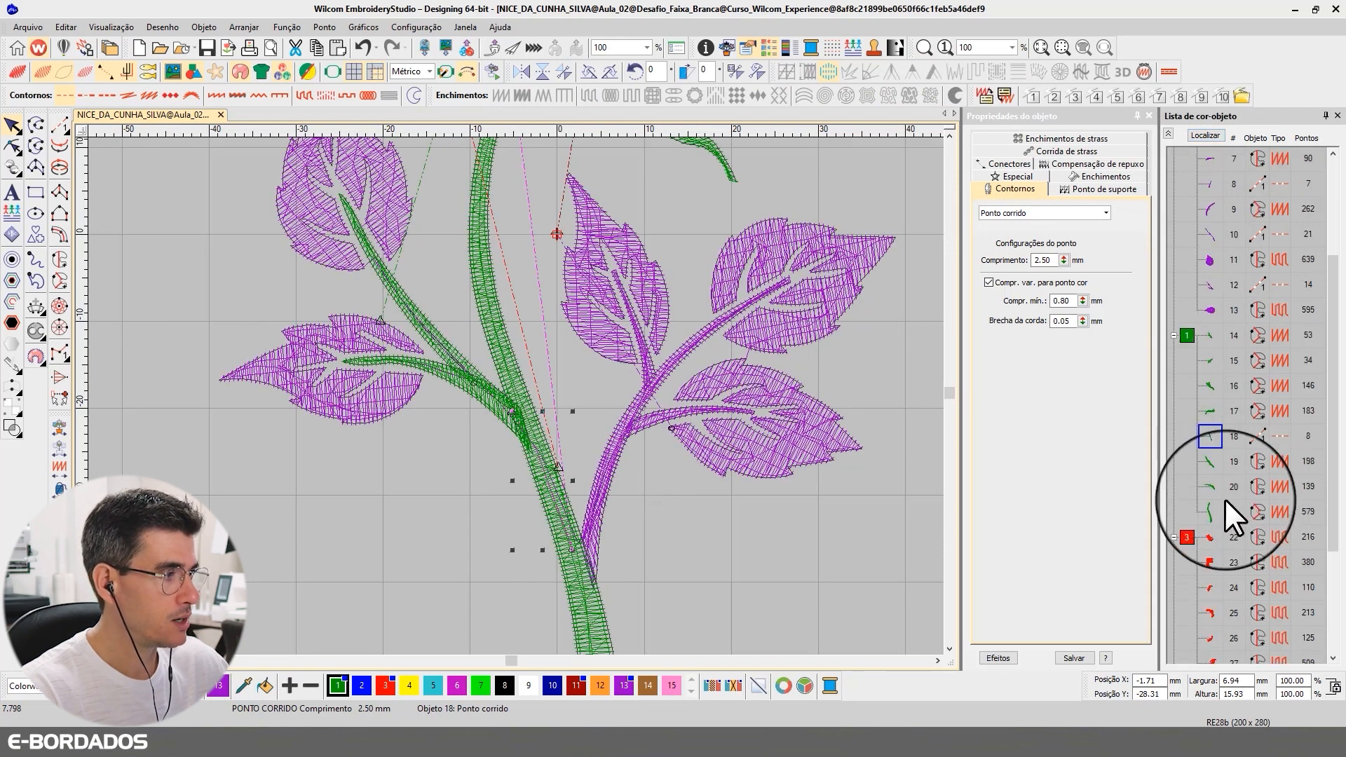
pyautogui.keyDown('shift'); pyautogui.click(1206, 510); pyautogui.keyUp('shift')
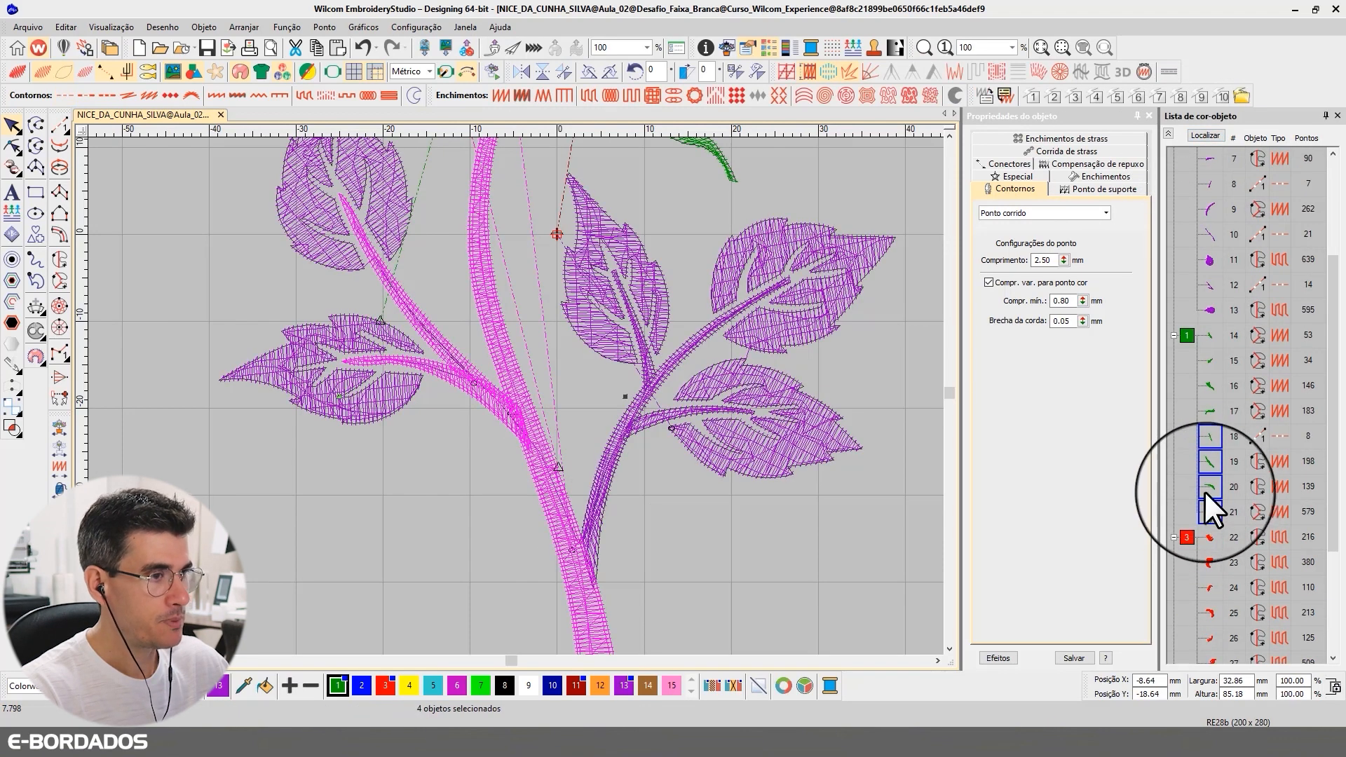
pyautogui.click(1202, 136)
pyautogui.click(1202, 134)
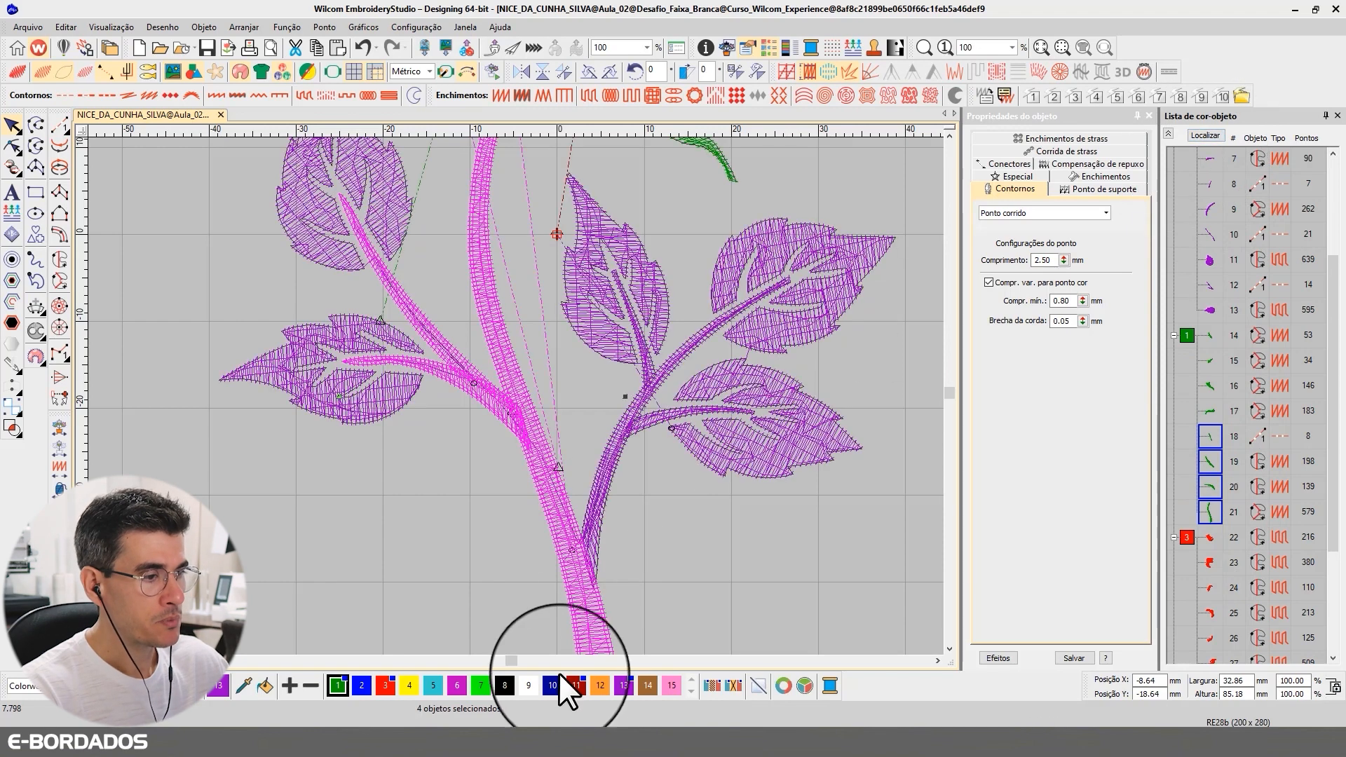
pyautogui.click(623, 685)
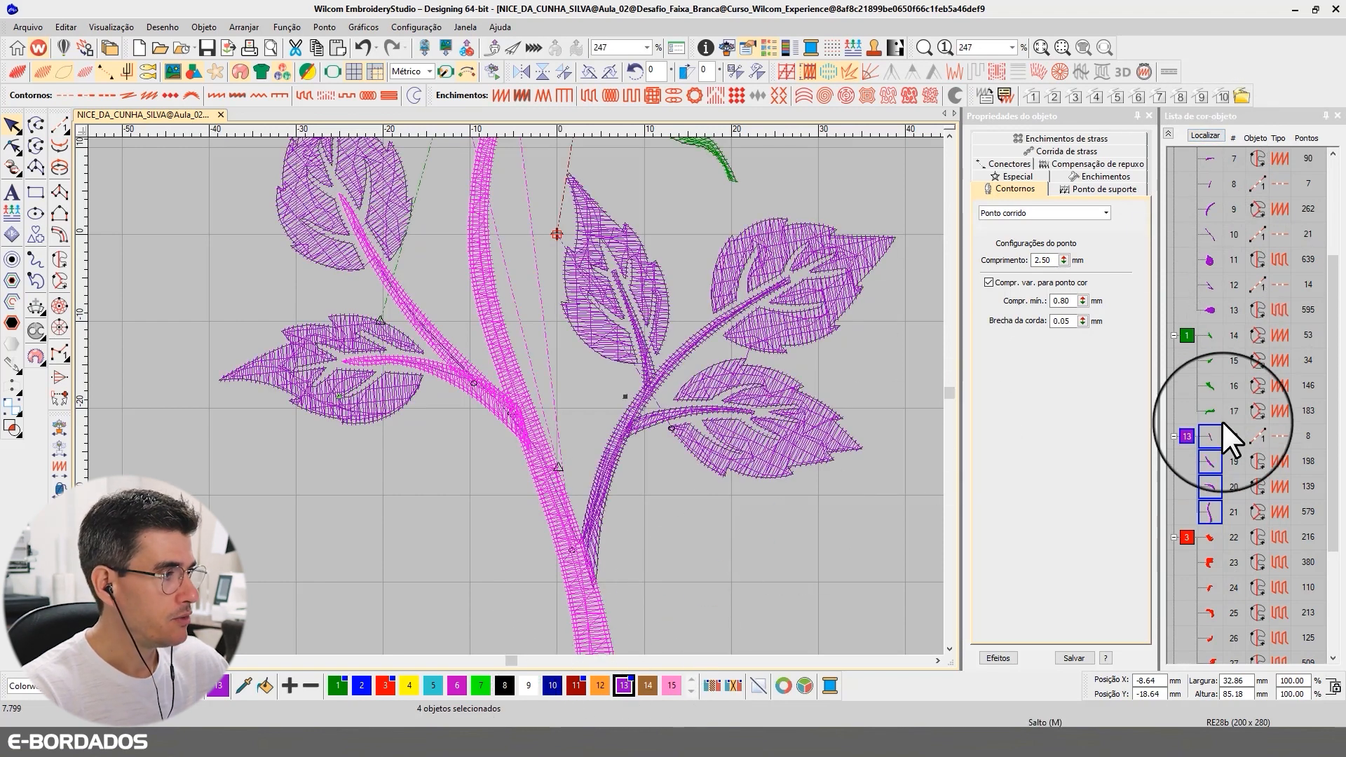
pyautogui.moveTo(1210, 377); pyautogui.dragTo(1210, 328)
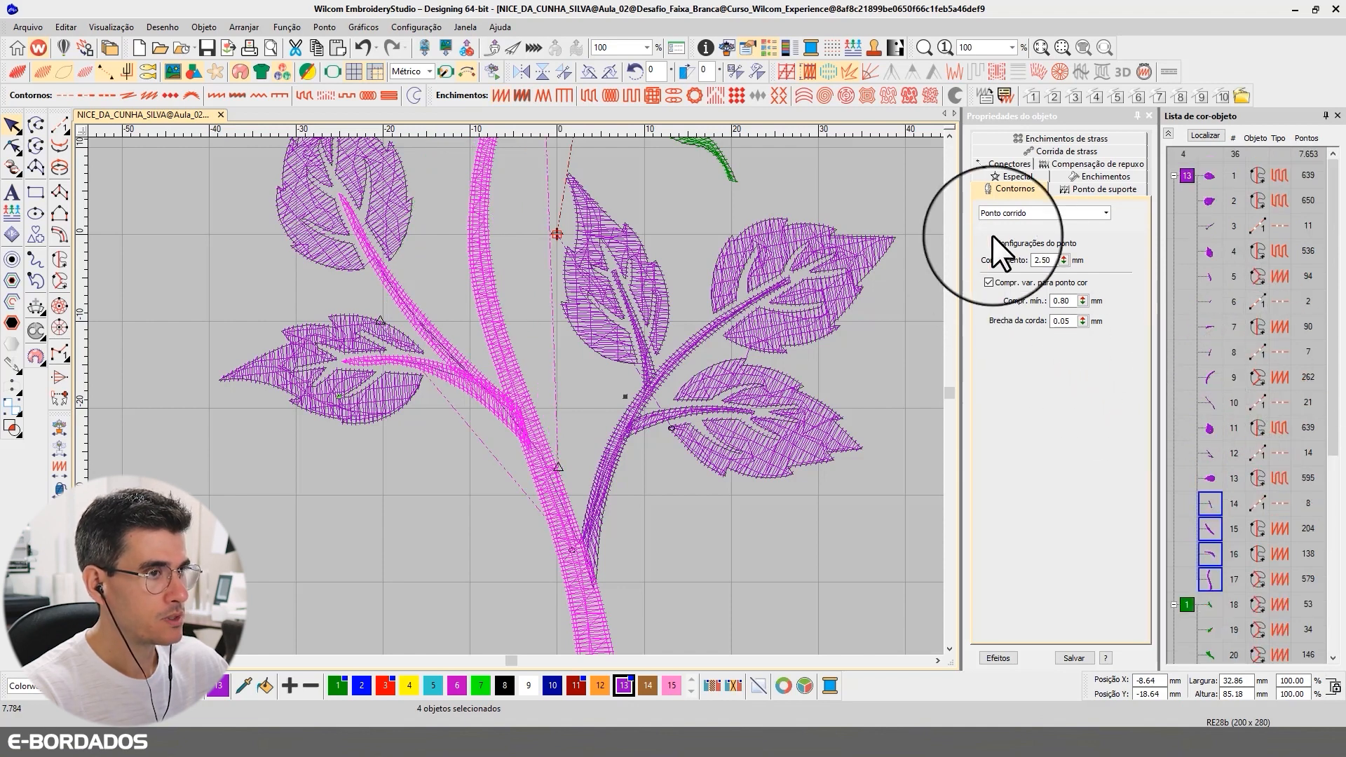
# Reshape the connector's upper end to start at the lower-left leaf's stem tip, adding a curve point so it runs beneath that stem.
pyautogui.click(1216, 480)
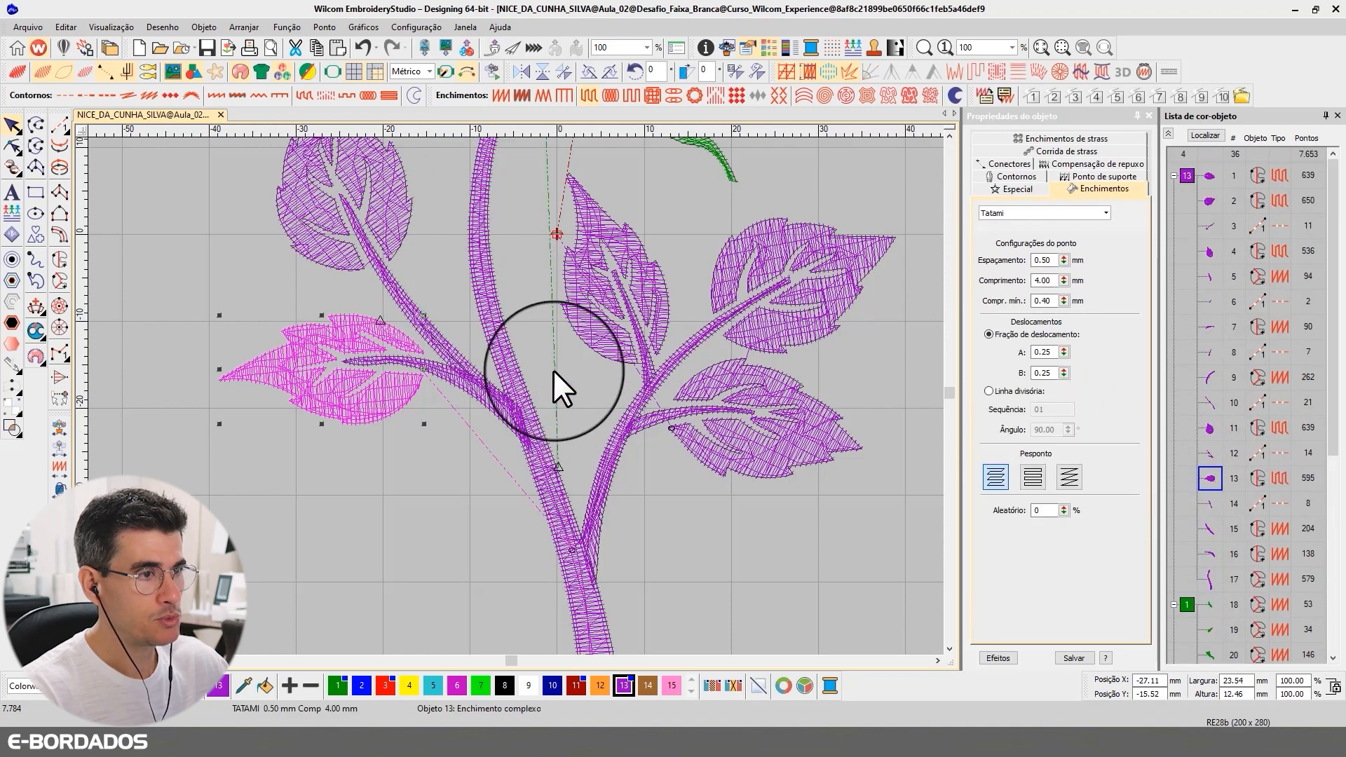
pyautogui.click(1213, 504)
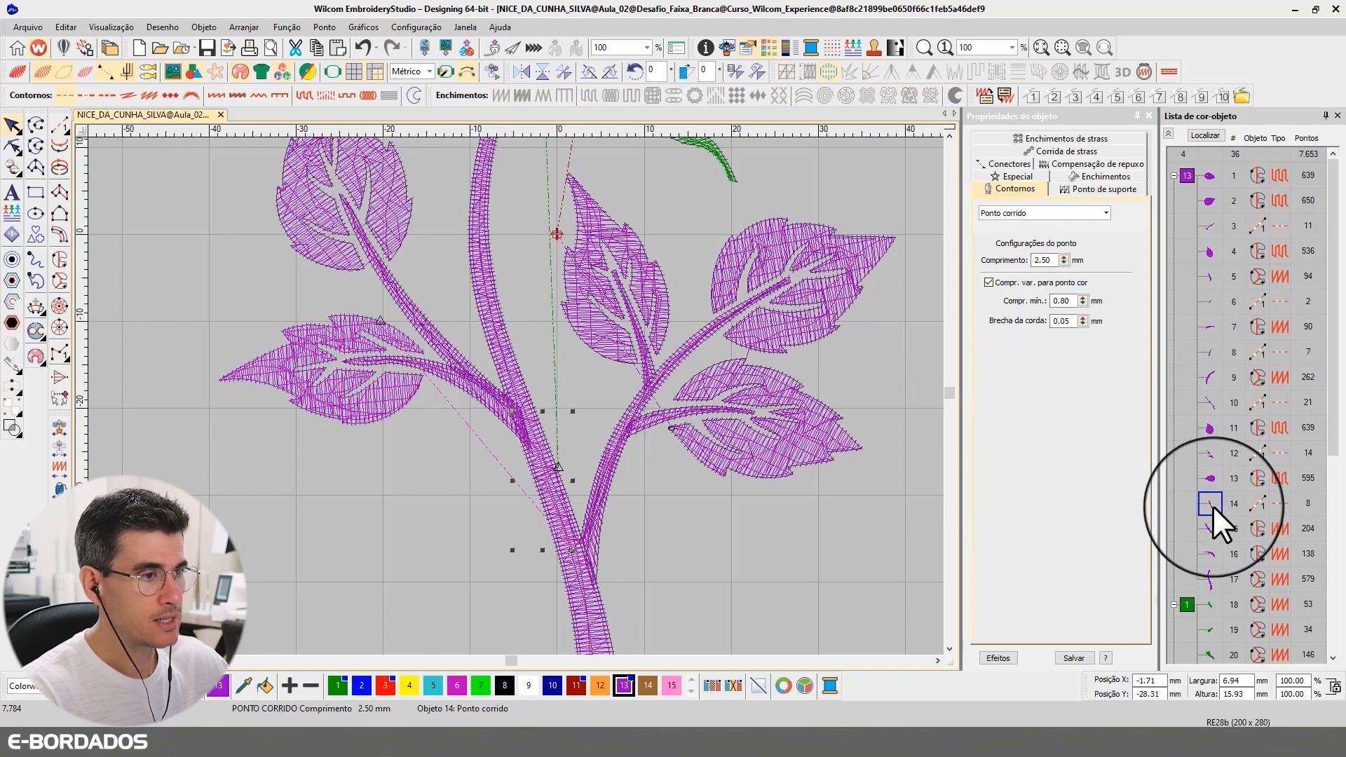
pyautogui.press('b')
pyautogui.moveTo(224, 279); pyautogui.dragTo(645, 551)
pyautogui.click(12, 146)
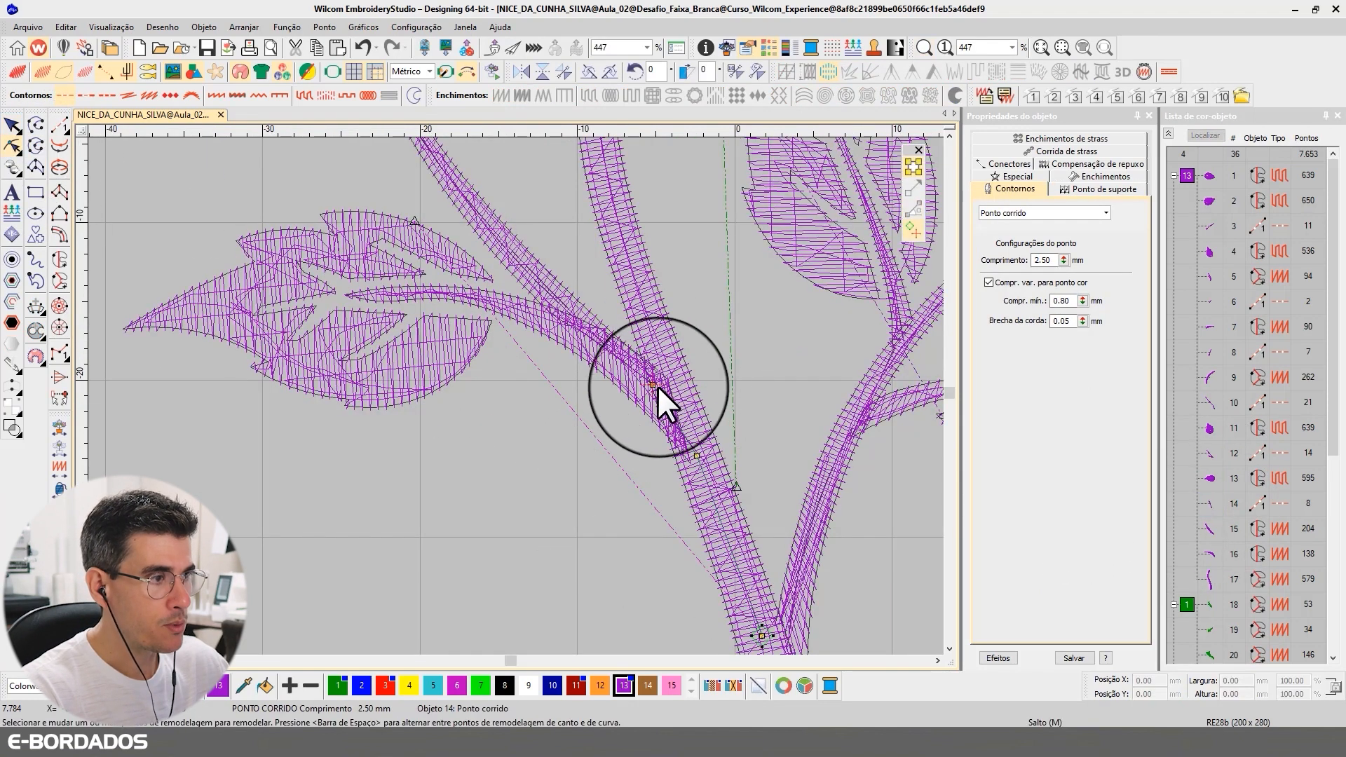
pyautogui.moveTo(652, 385); pyautogui.dragTo(375, 293)
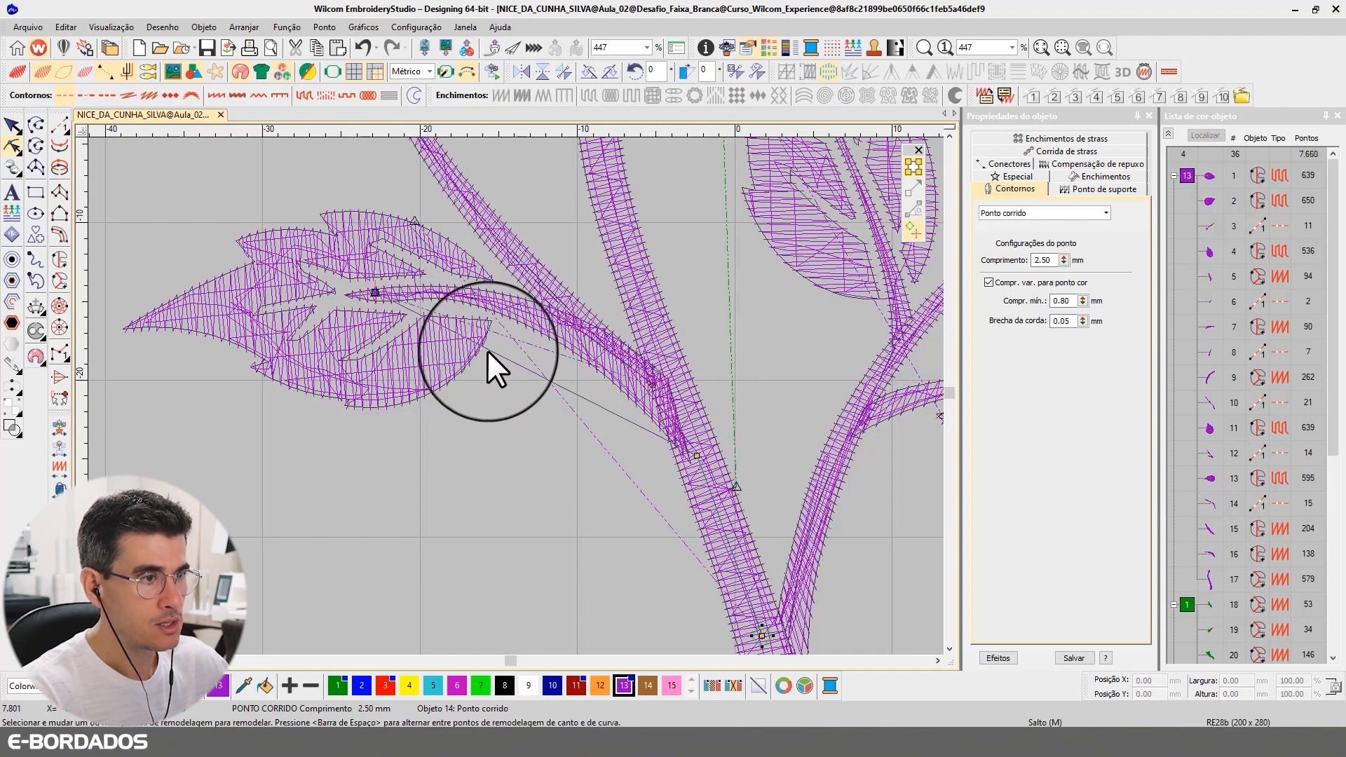
pyautogui.click(490, 351)
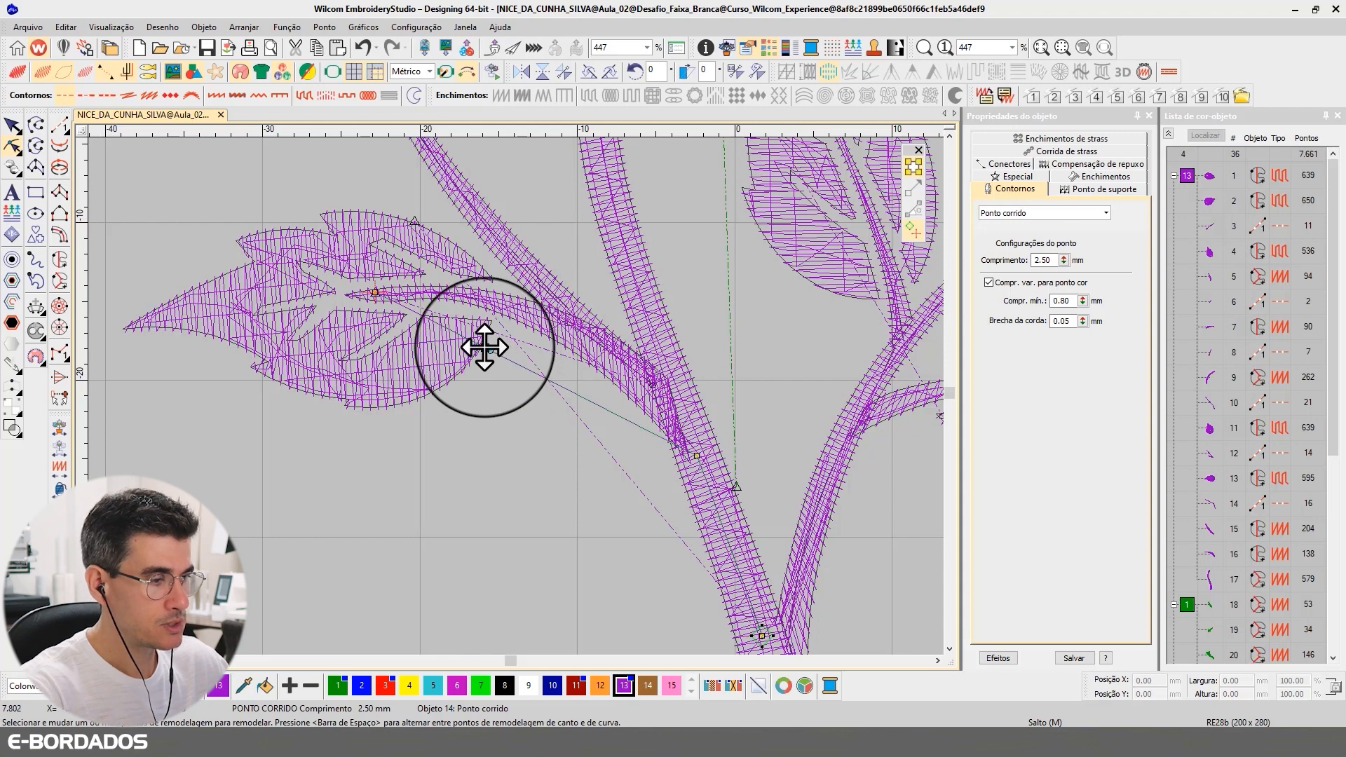
pyautogui.press('space')
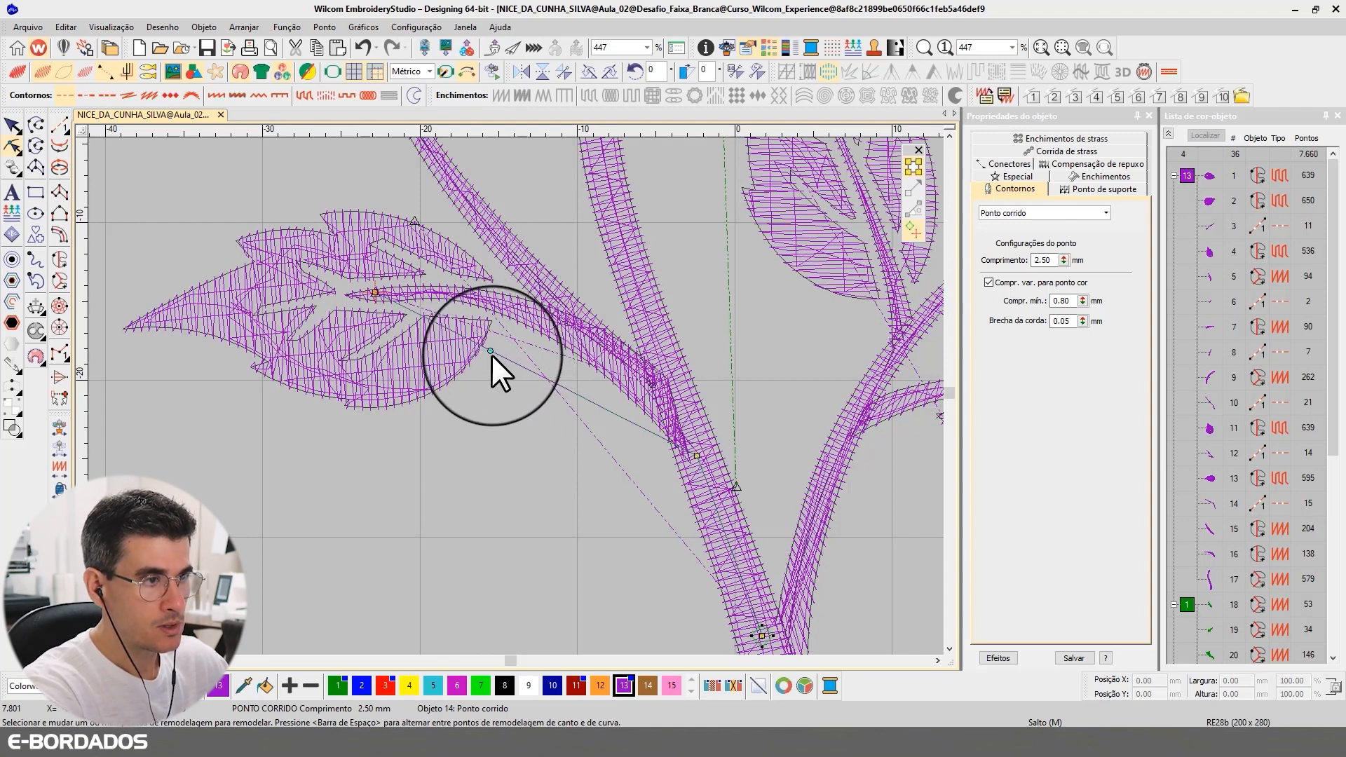
pyautogui.moveTo(491, 354); pyautogui.dragTo(524, 311)
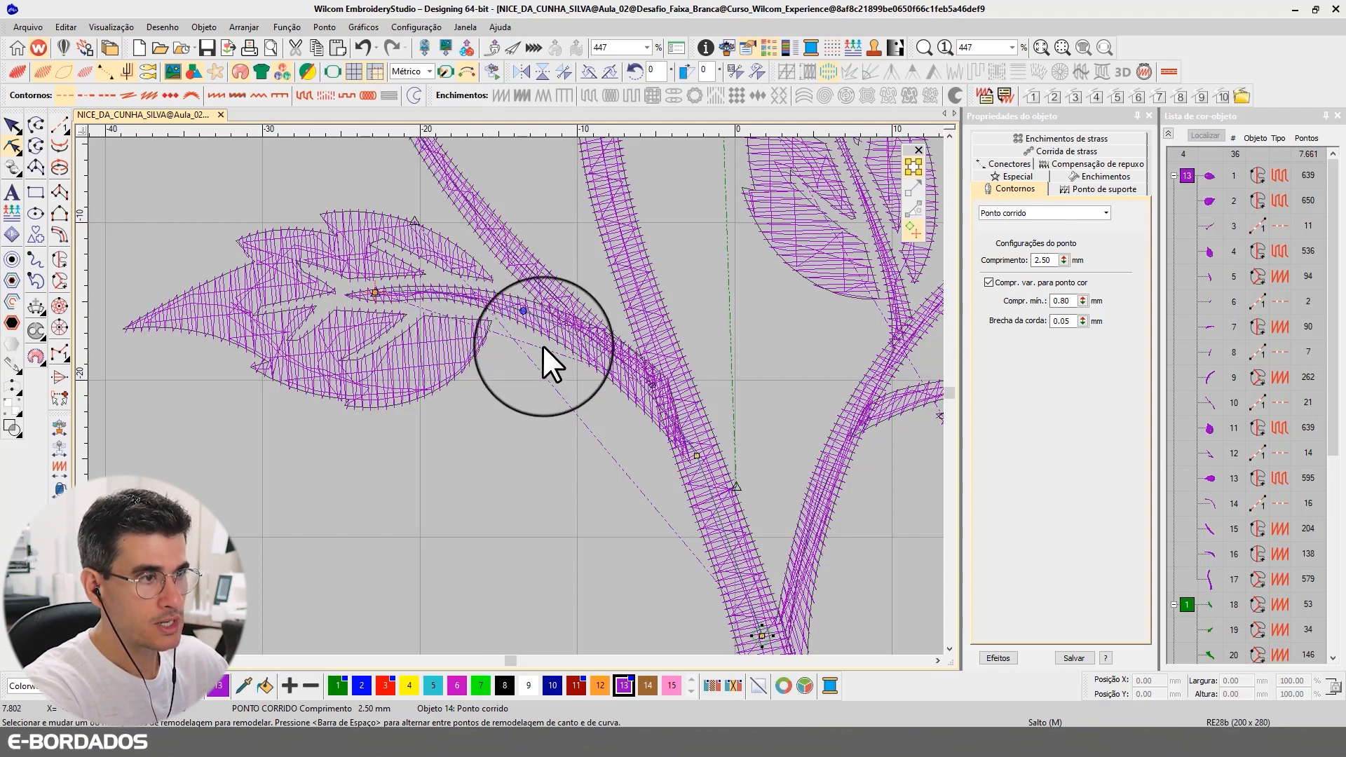
pyautogui.click(12, 126)
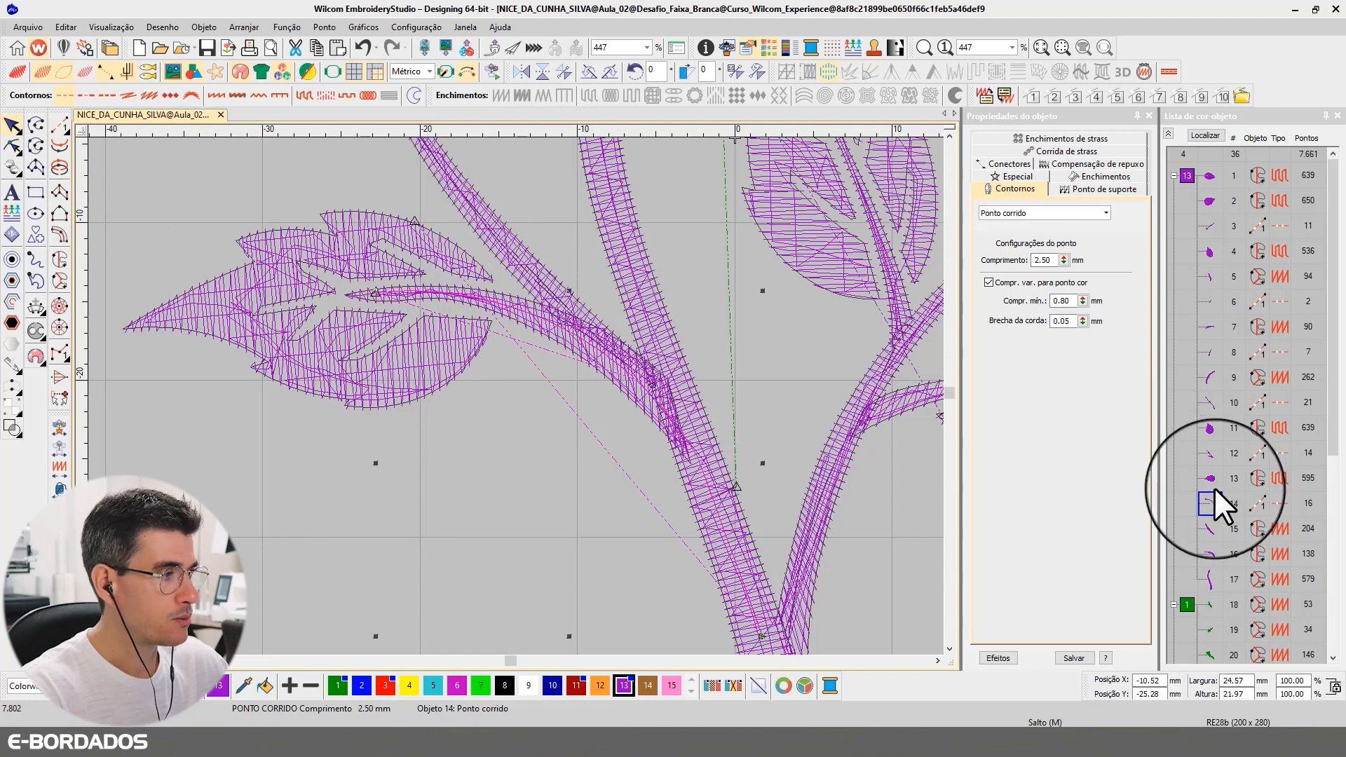
# Move the lower-left leaf fill's exit point to the connector's start at the tip of its stem.
pyautogui.click(12, 146)
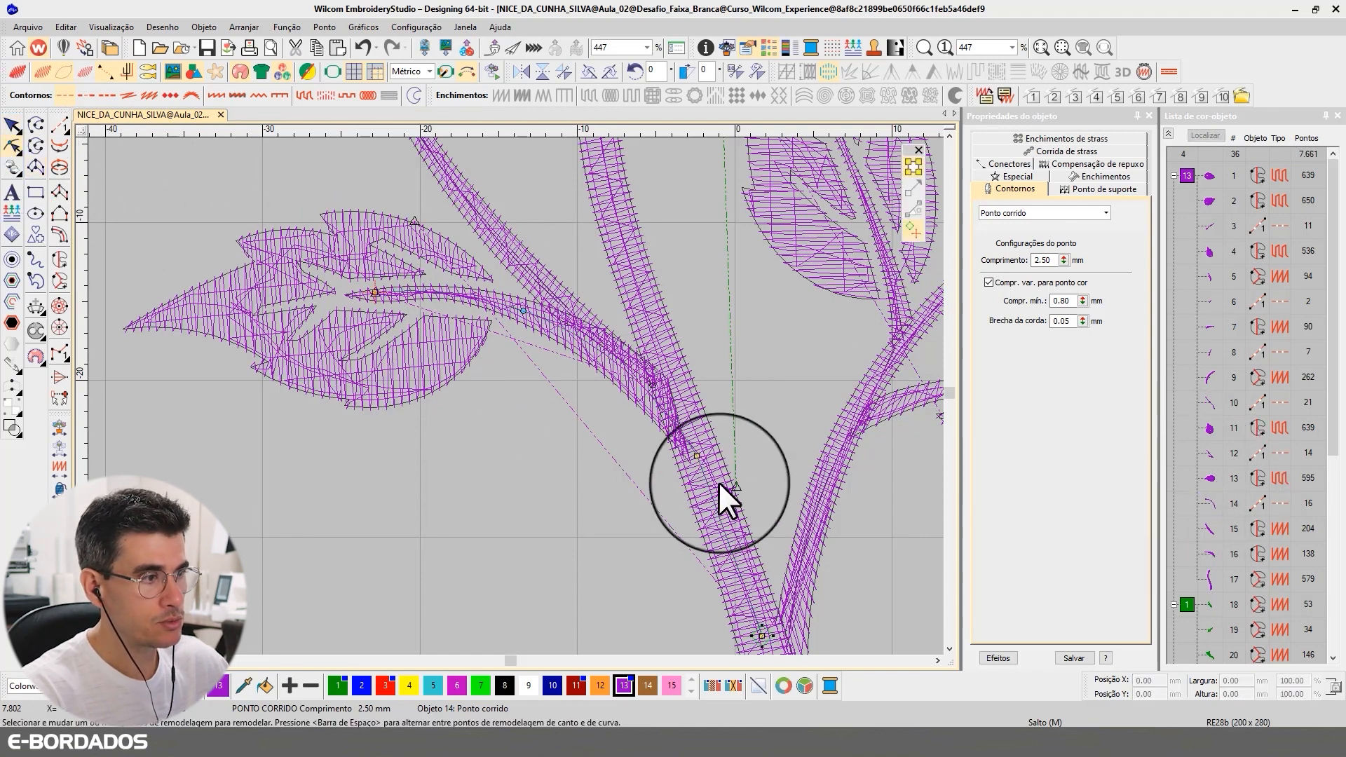
pyautogui.press('p')
pyautogui.moveTo(551, 357); pyautogui.dragTo(348, 285)
pyautogui.click(326, 225)
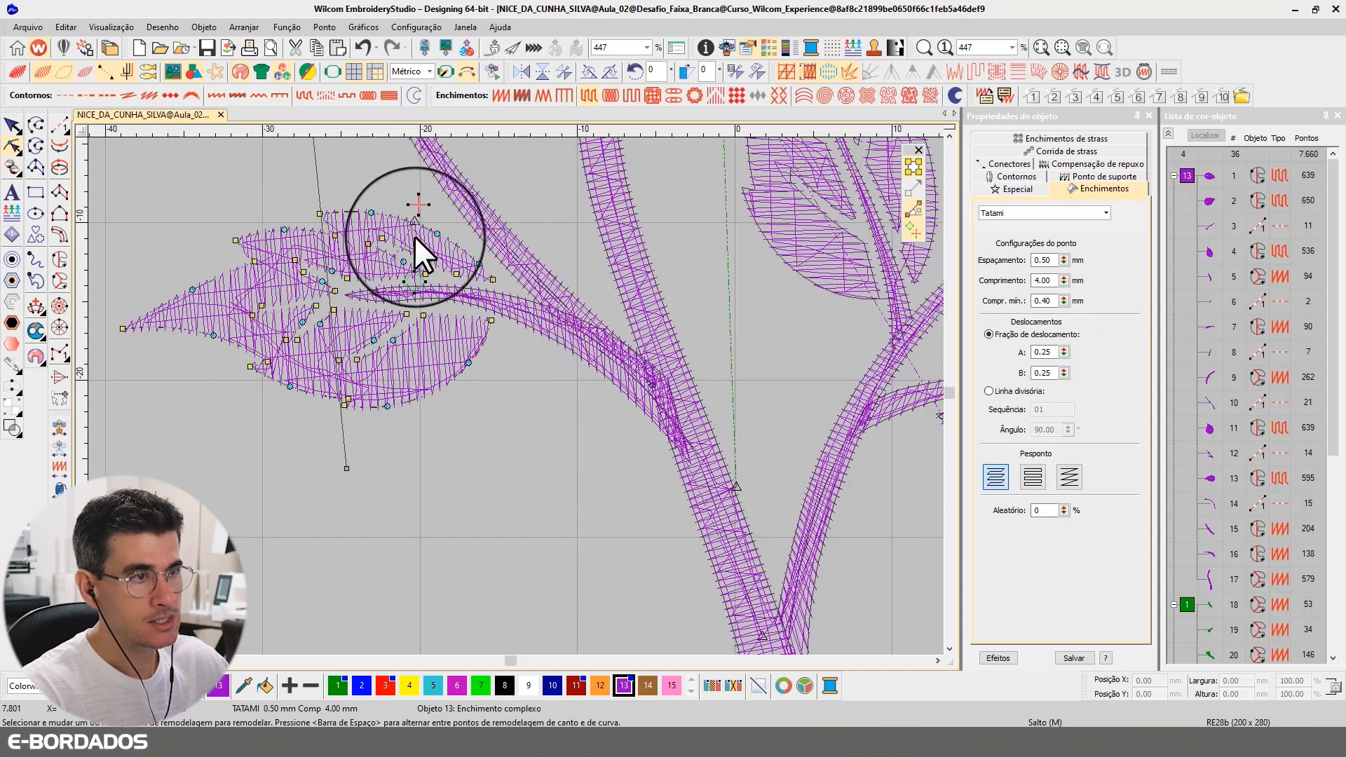
pyautogui.moveTo(375, 285); pyautogui.dragTo(374, 285)
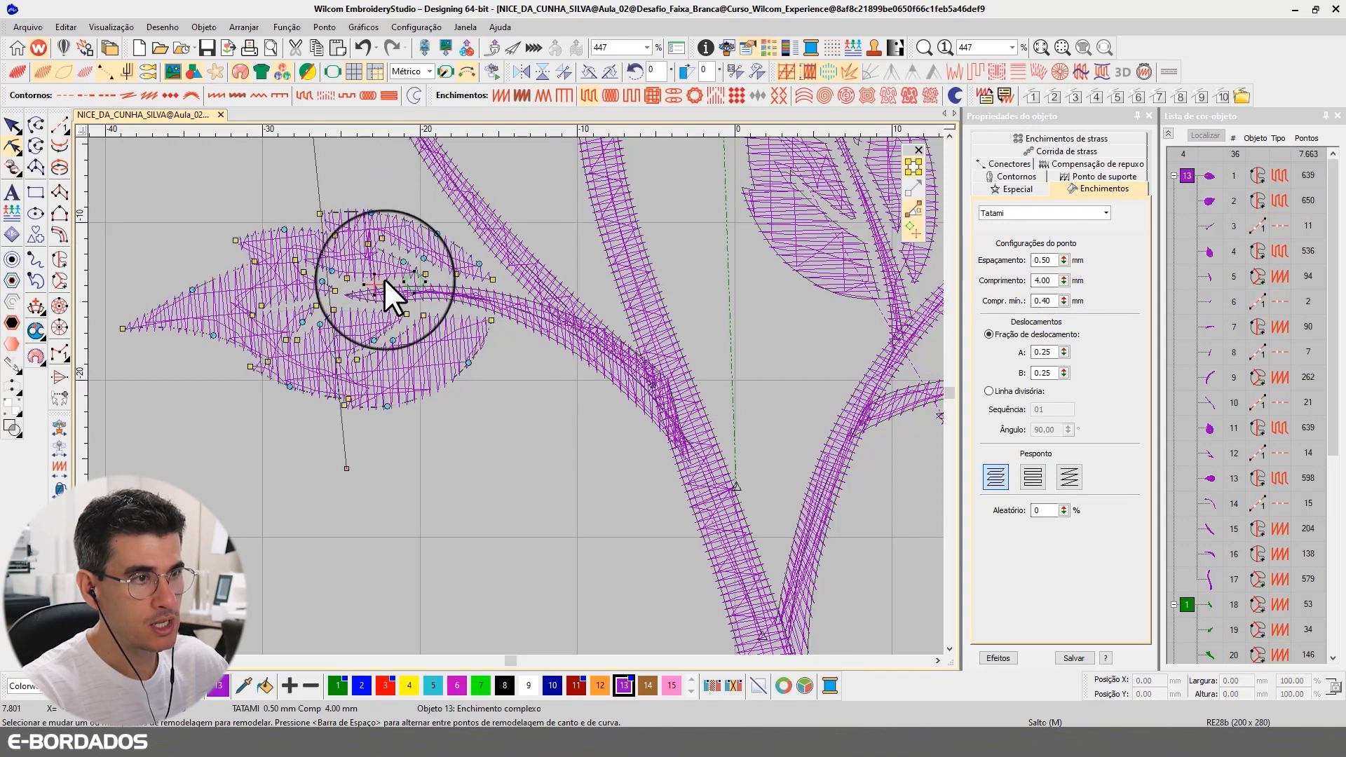
pyautogui.click(7, 130)
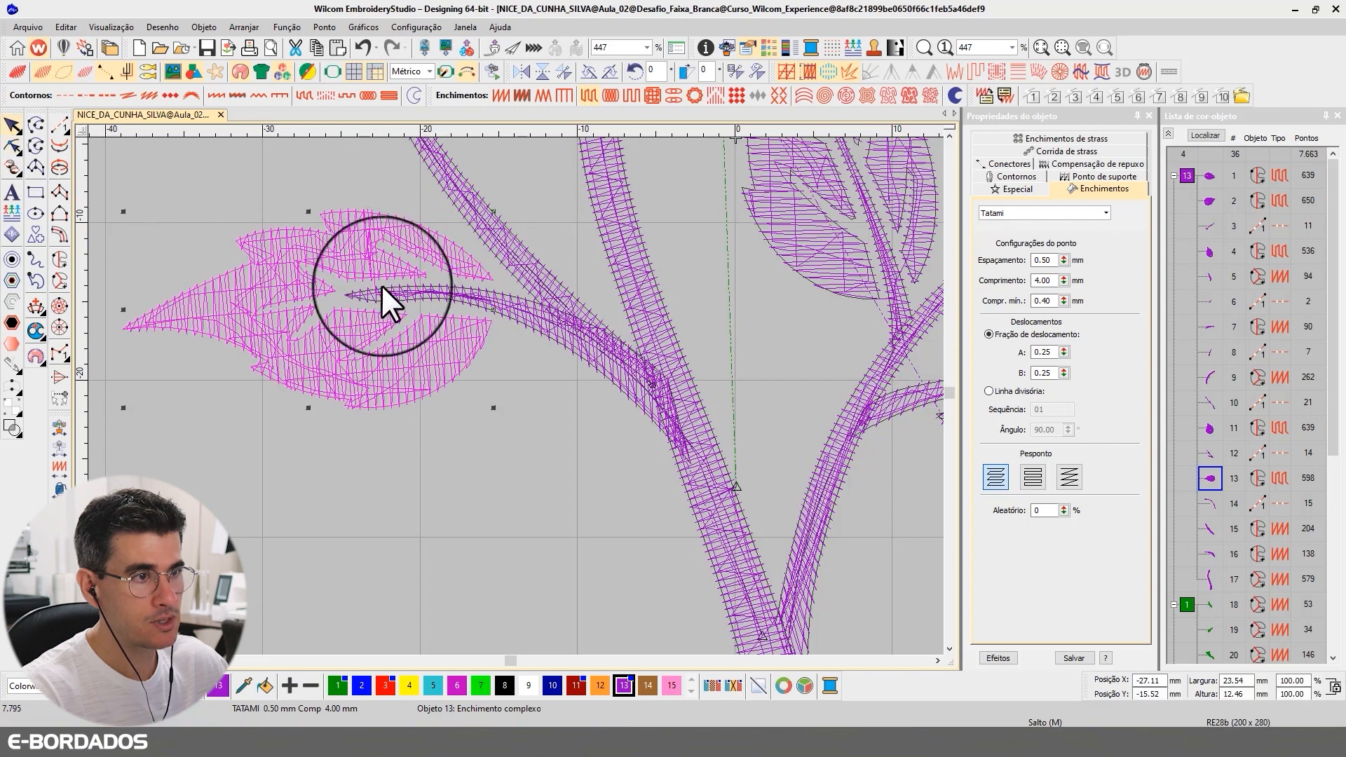
# Rewind the stitch travel to the start of the design and frame the leaves and stems for checking.
pyautogui.press('Escape')
pyautogui.scroll(-4, 527, 394)
pyautogui.scroll(-2, 528, 393)
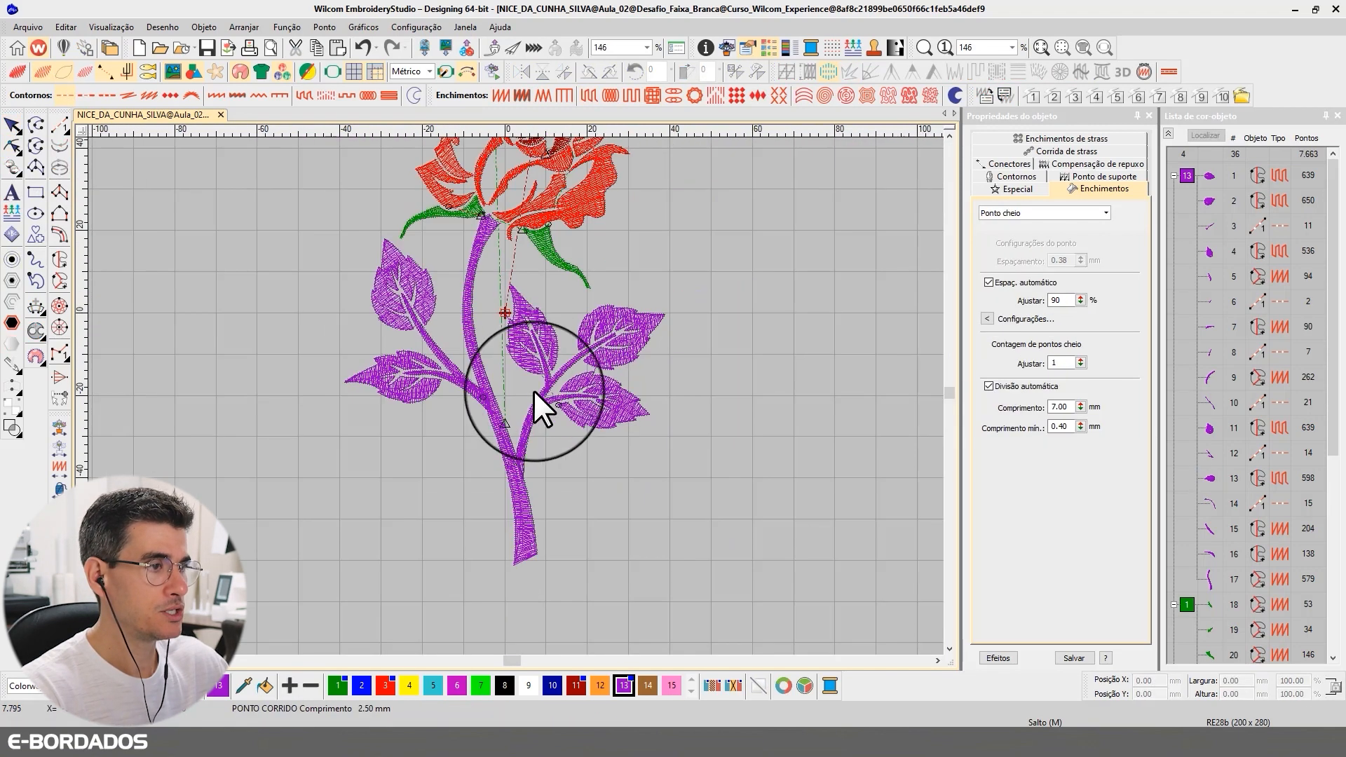
pyautogui.scroll(-1, 541, 377)
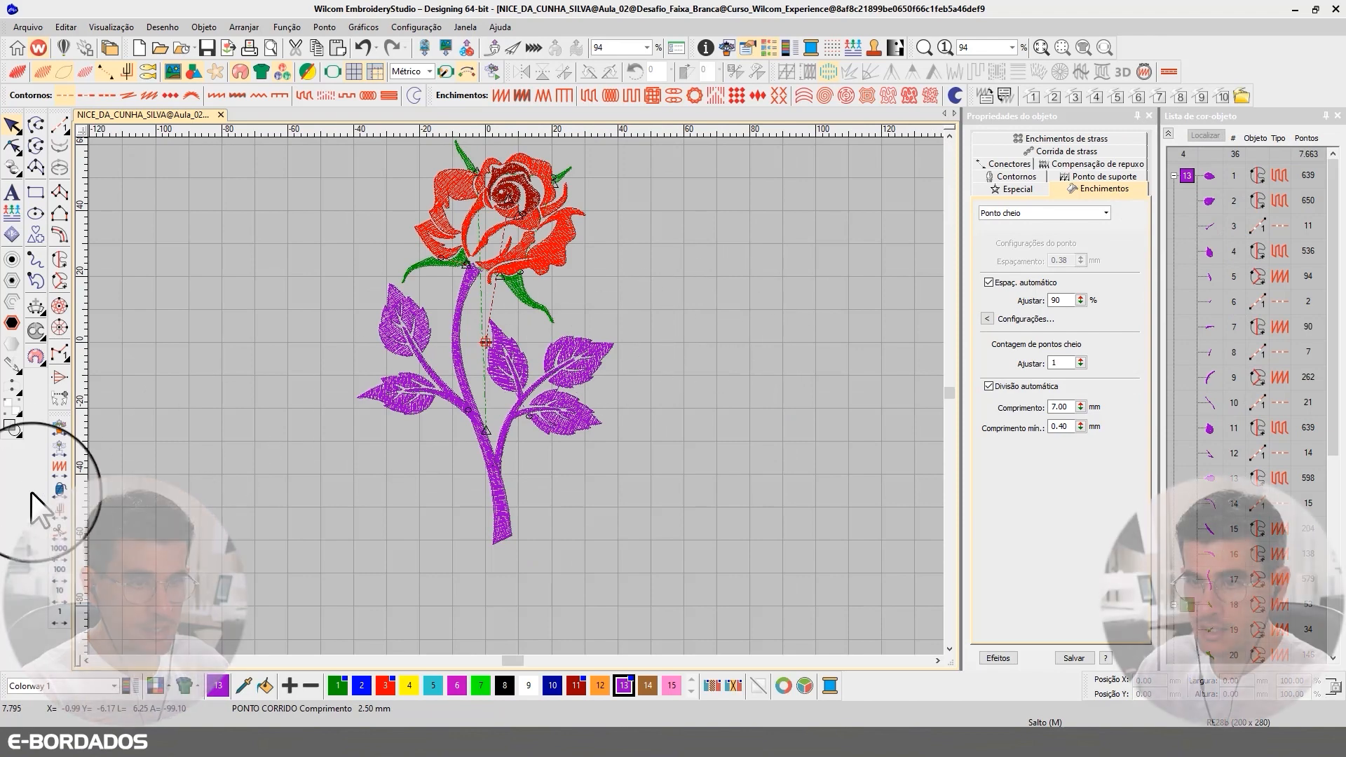
pyautogui.click(61, 574)
pyautogui.click(61, 574)
pyautogui.click(62, 574)
pyautogui.click(61, 574)
pyautogui.click(62, 574)
pyautogui.click(58, 552)
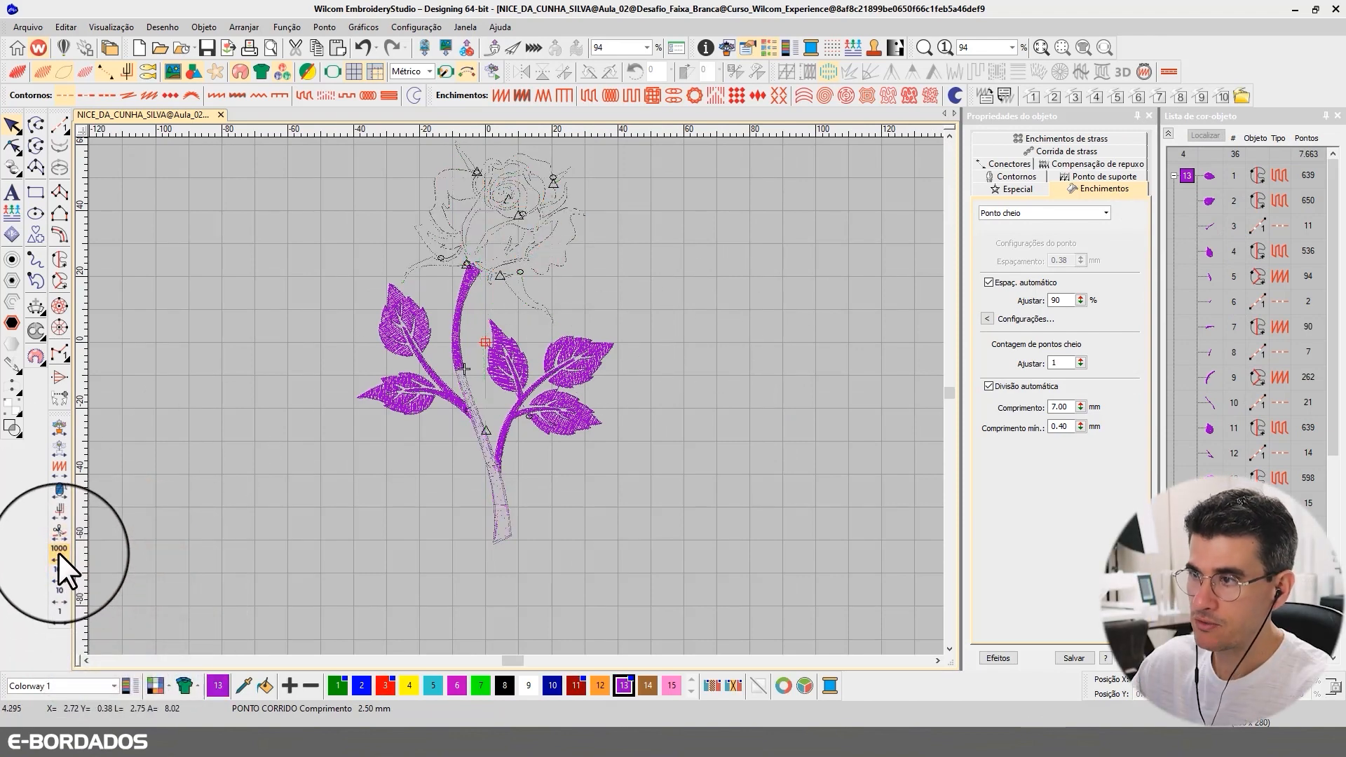
pyautogui.press('z')
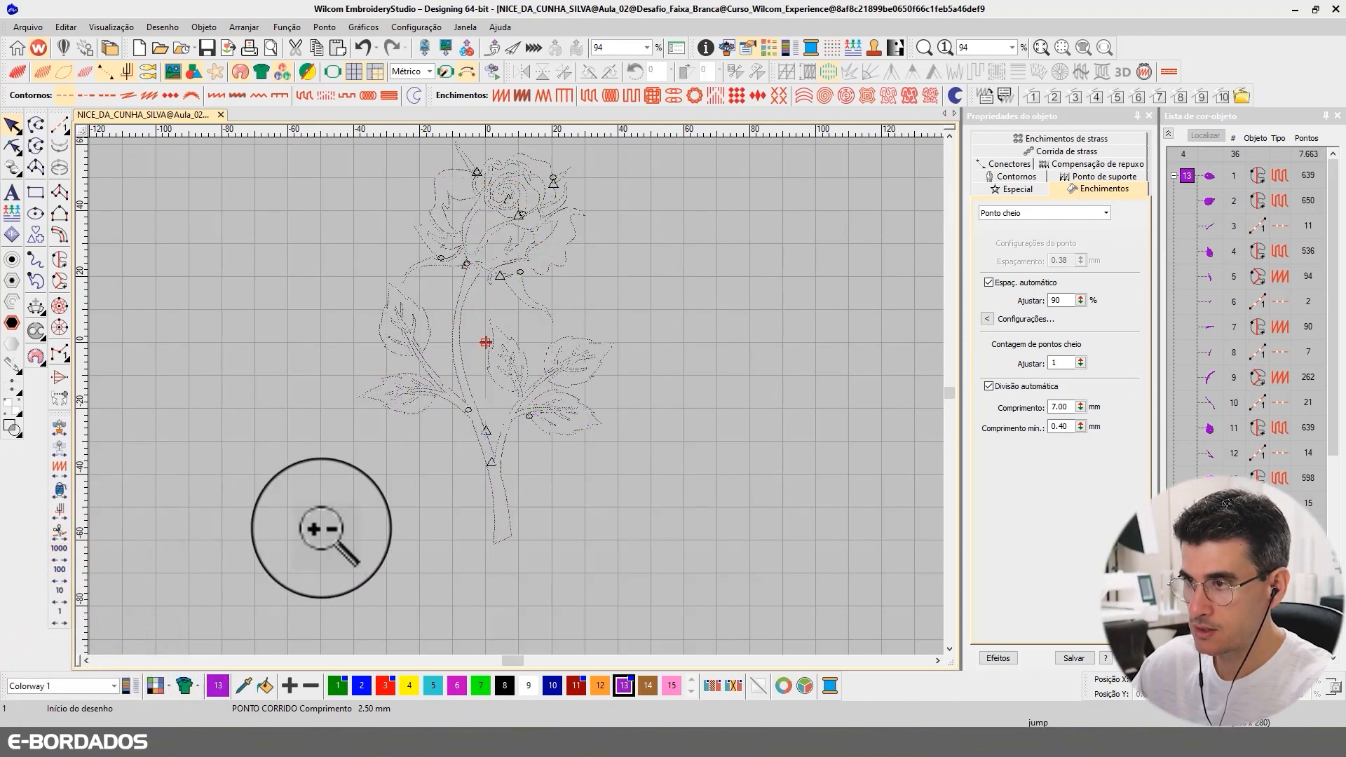
pyautogui.moveTo(355, 265); pyautogui.dragTo(697, 535)
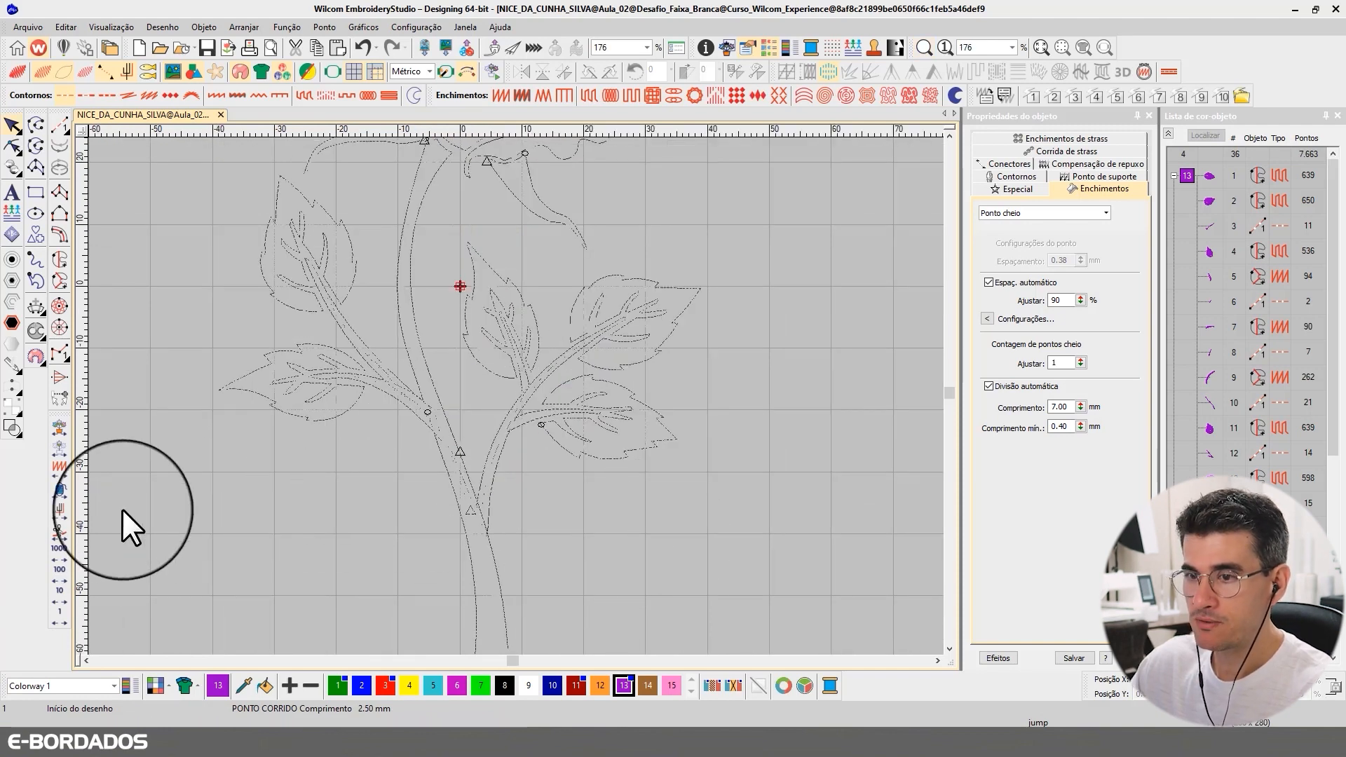
# Travel forward in 100-stitch increments to examine the stitching order of the two outer right-hand leaves.
pyautogui.click(58, 572)
pyautogui.click(56, 574)
pyautogui.click(56, 573)
pyautogui.click(56, 574)
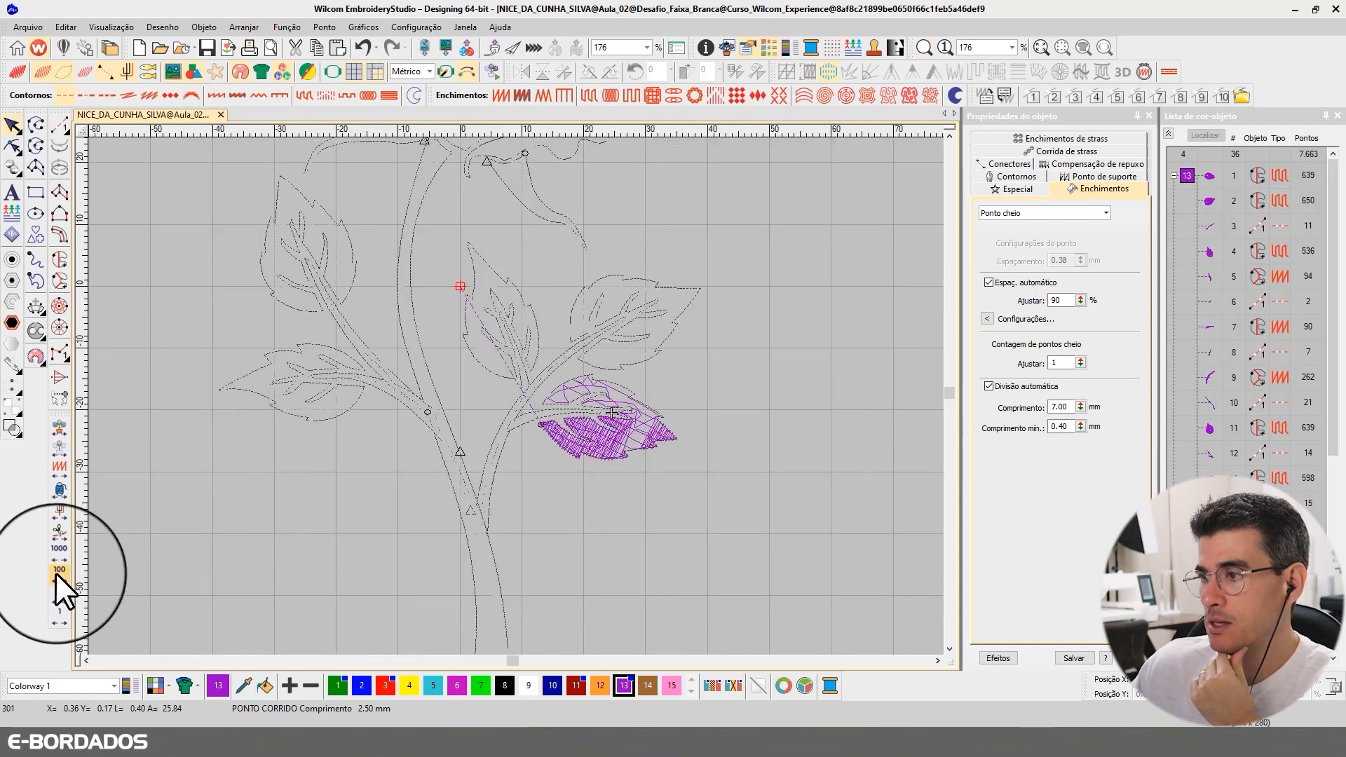
pyautogui.click(57, 574)
pyautogui.click(56, 574)
pyautogui.click(56, 574)
pyautogui.click(56, 573)
pyautogui.click(56, 573)
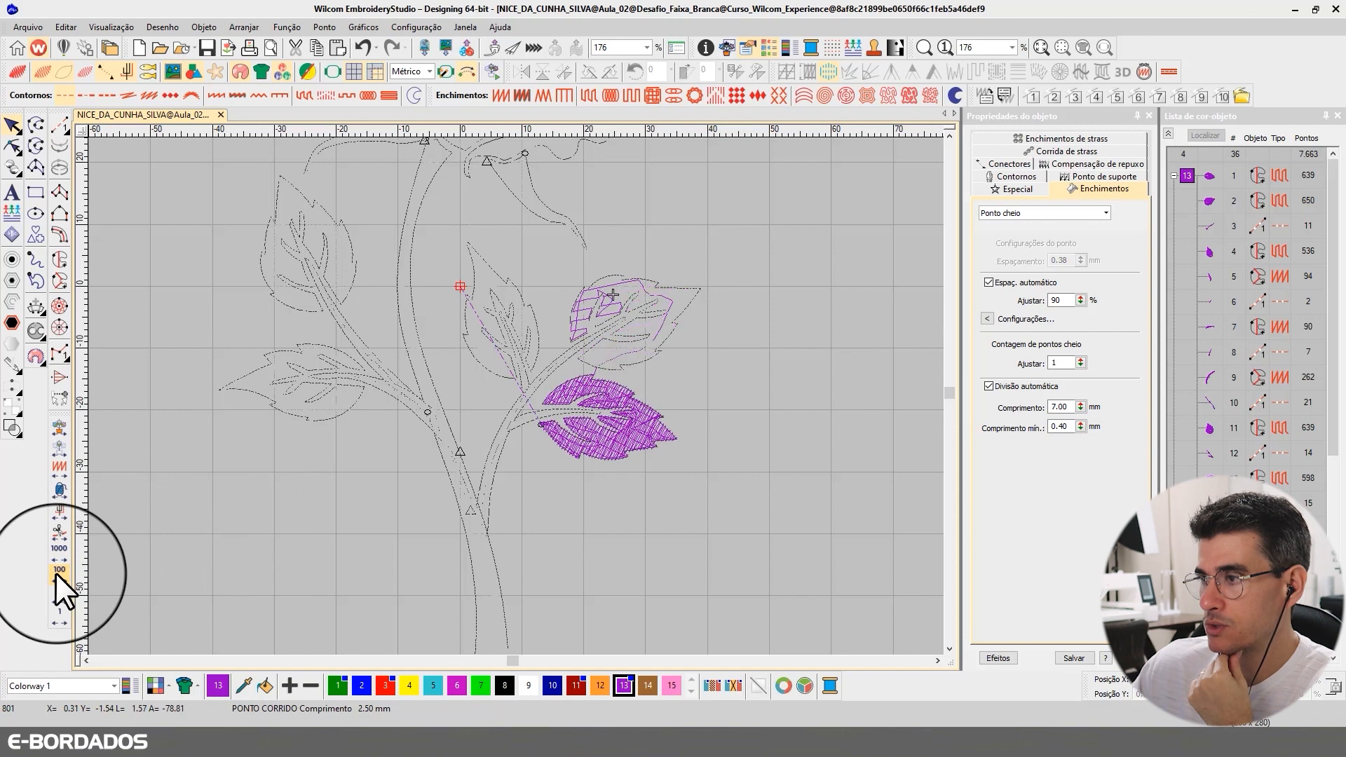
pyautogui.click(56, 574)
pyautogui.click(57, 574)
pyautogui.click(56, 573)
pyautogui.click(56, 574)
pyautogui.click(56, 573)
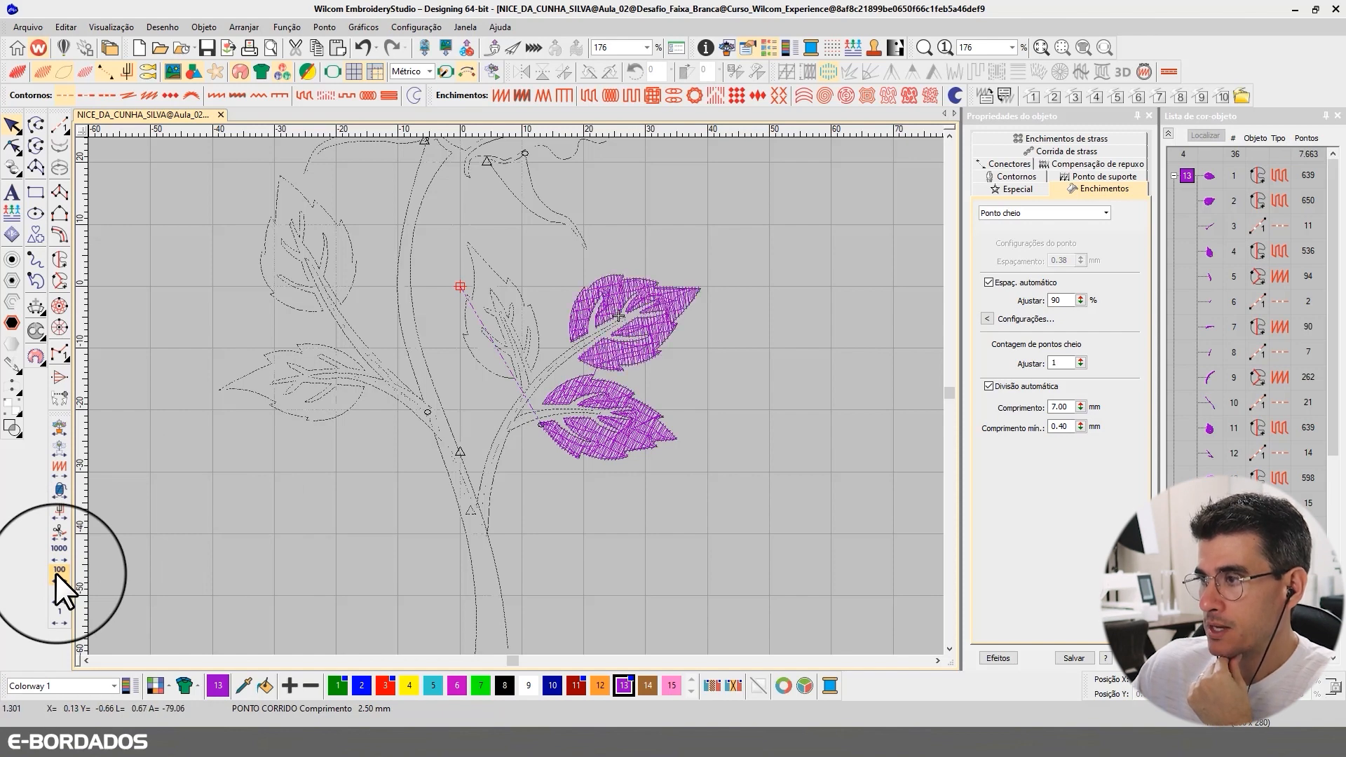
pyautogui.click(56, 574)
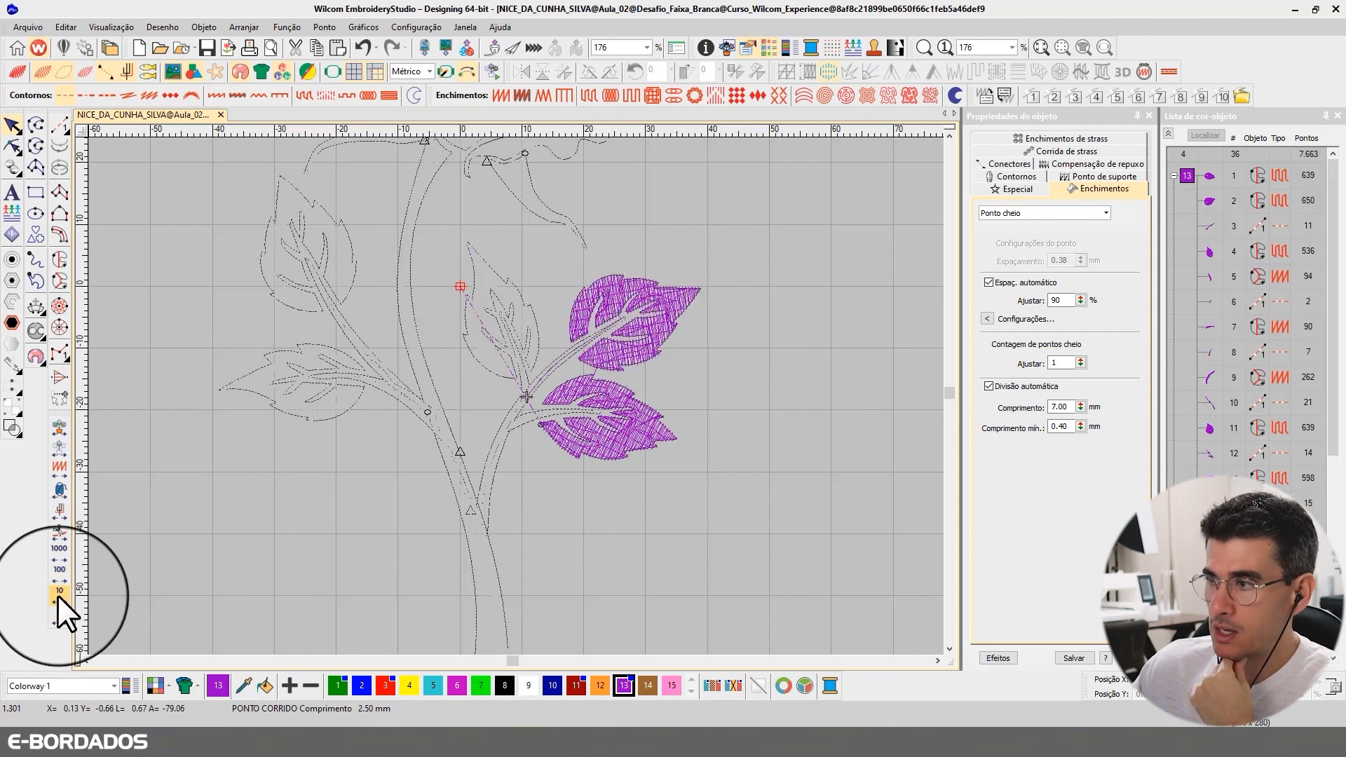
# Travel forward in 10-stitch increments to examine the stitching order of the inner right-hand leaf fill.
pyautogui.click(59, 595)
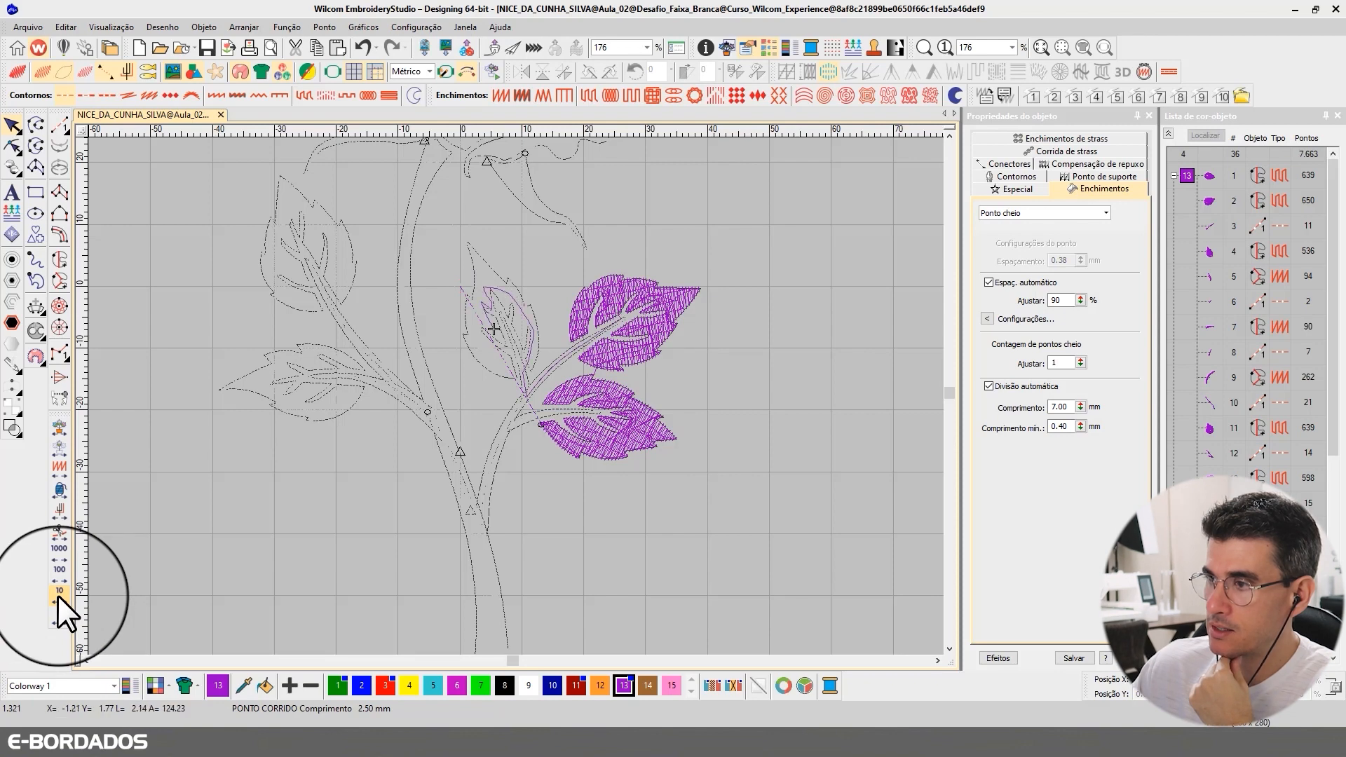
pyautogui.click(58, 596)
pyautogui.click(58, 595)
pyautogui.click(57, 595)
pyautogui.click(58, 596)
pyautogui.click(58, 595)
pyautogui.click(57, 596)
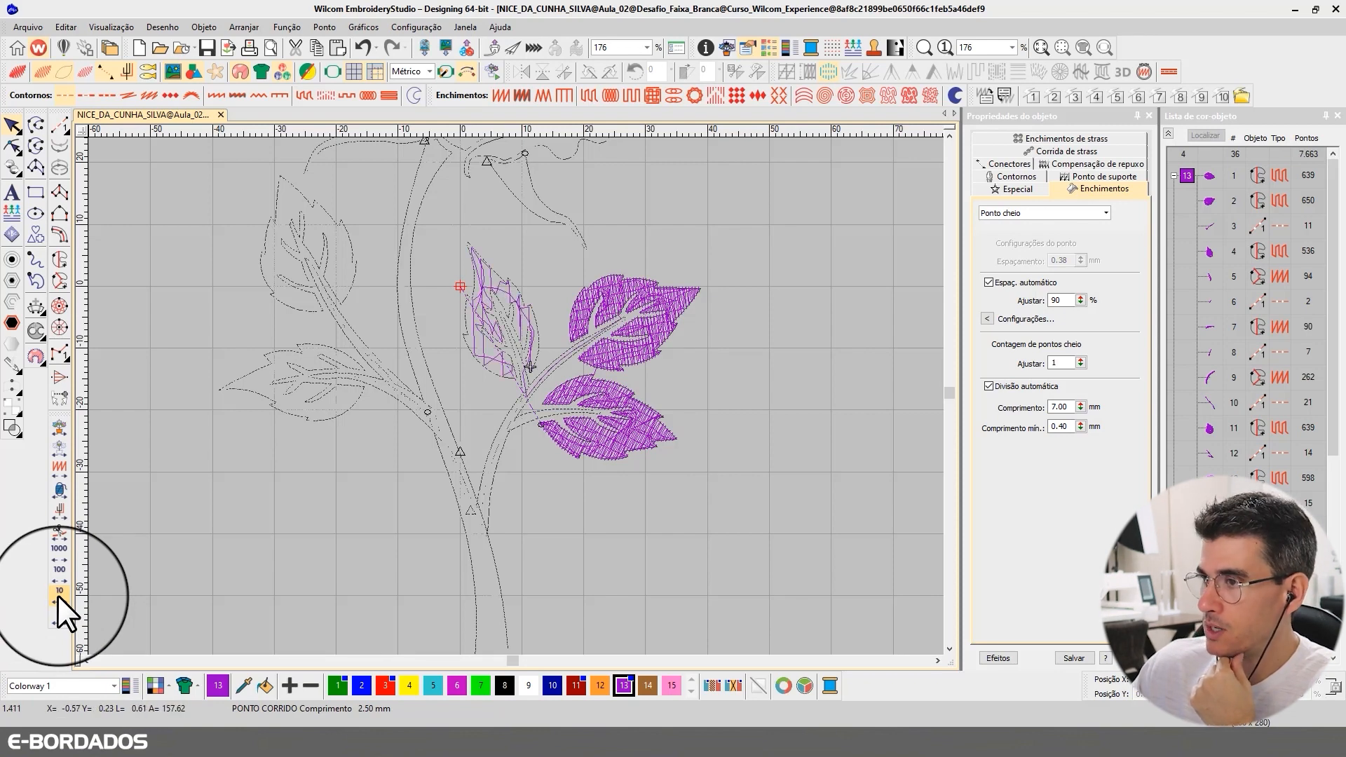
pyautogui.click(58, 595)
pyautogui.click(58, 595)
pyautogui.click(58, 595)
pyautogui.click(57, 595)
pyautogui.click(57, 595)
pyautogui.click(58, 595)
pyautogui.click(57, 595)
pyautogui.click(57, 595)
pyautogui.click(58, 596)
pyautogui.click(58, 595)
pyautogui.click(58, 596)
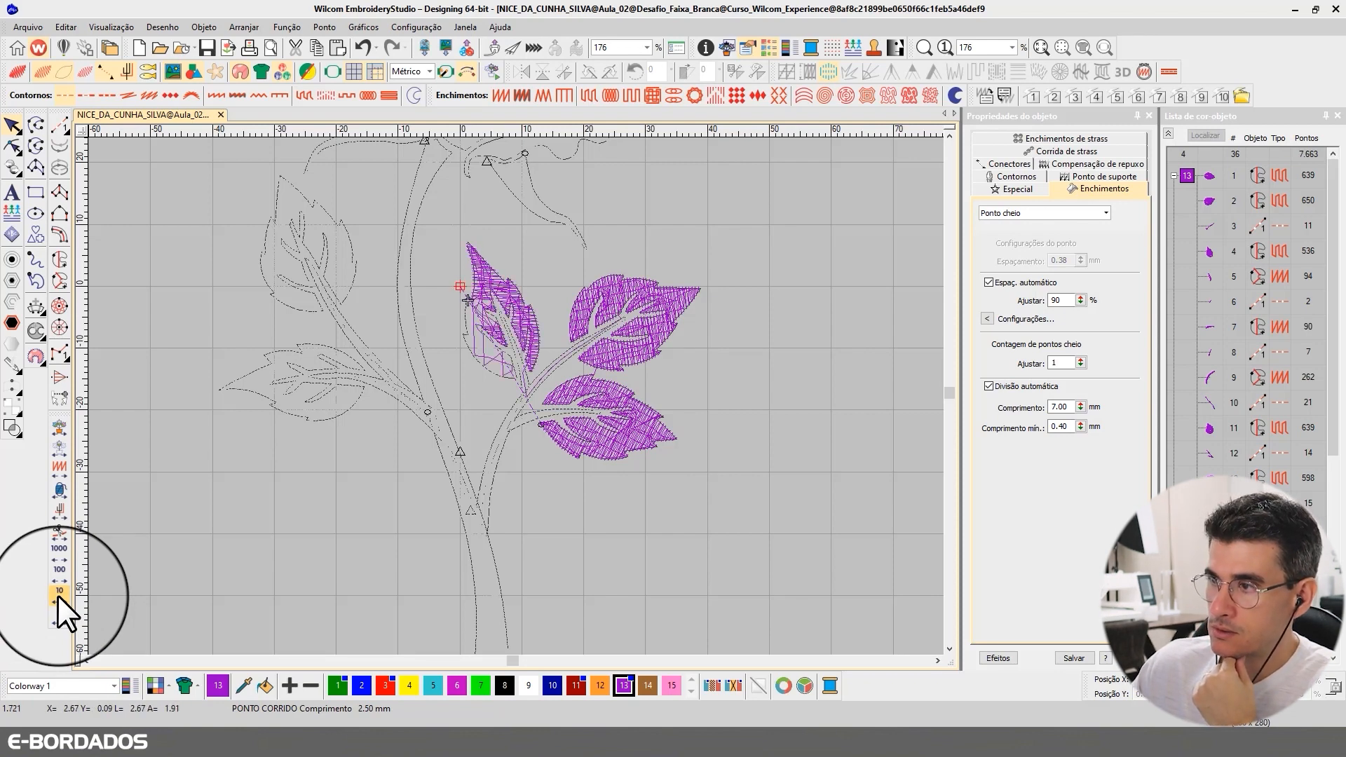
pyautogui.click(58, 595)
pyautogui.click(58, 596)
pyautogui.click(57, 596)
pyautogui.click(58, 595)
pyautogui.click(58, 595)
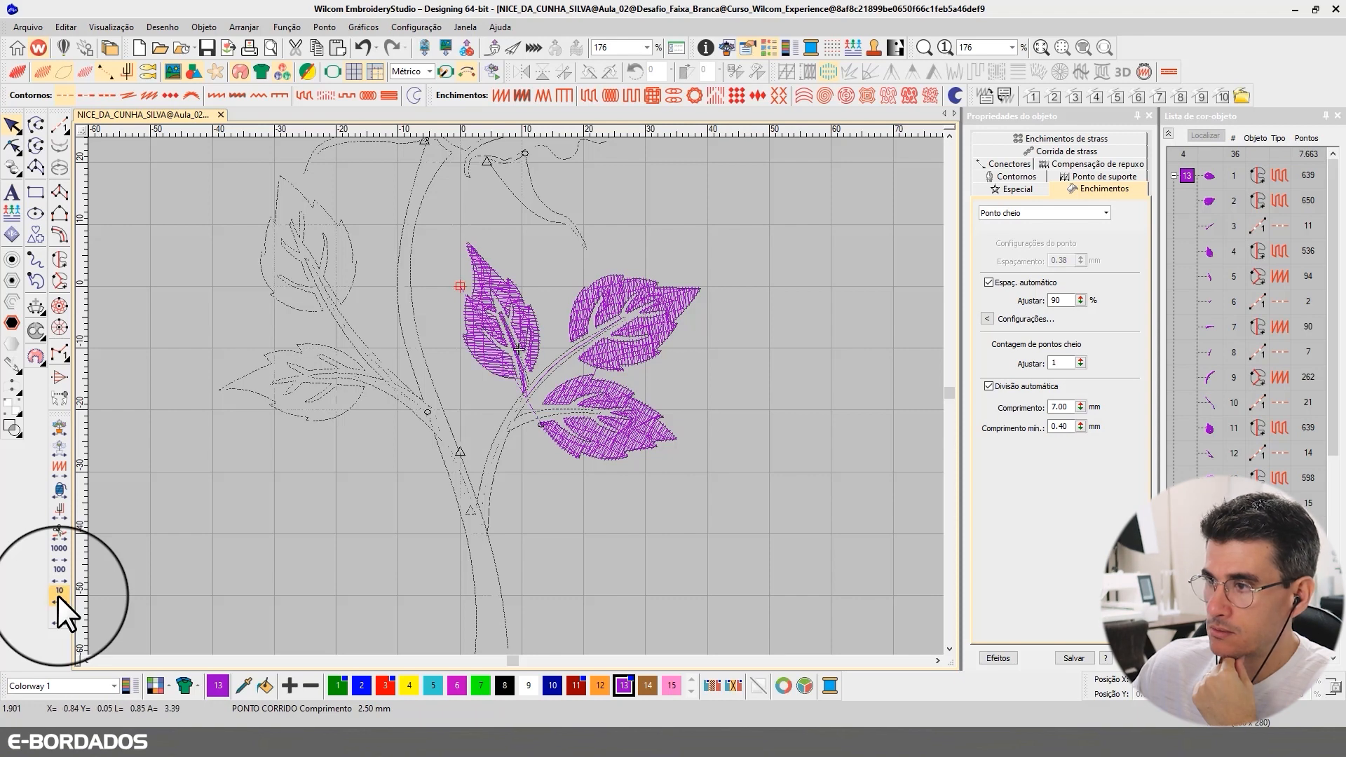
# Continue travelling in 10-stitch increments to check how the right-hand leaf stems join and flow down the branch.
pyautogui.click(57, 596)
pyautogui.click(57, 596)
pyautogui.click(57, 595)
pyautogui.click(57, 595)
pyautogui.click(57, 595)
pyautogui.click(58, 595)
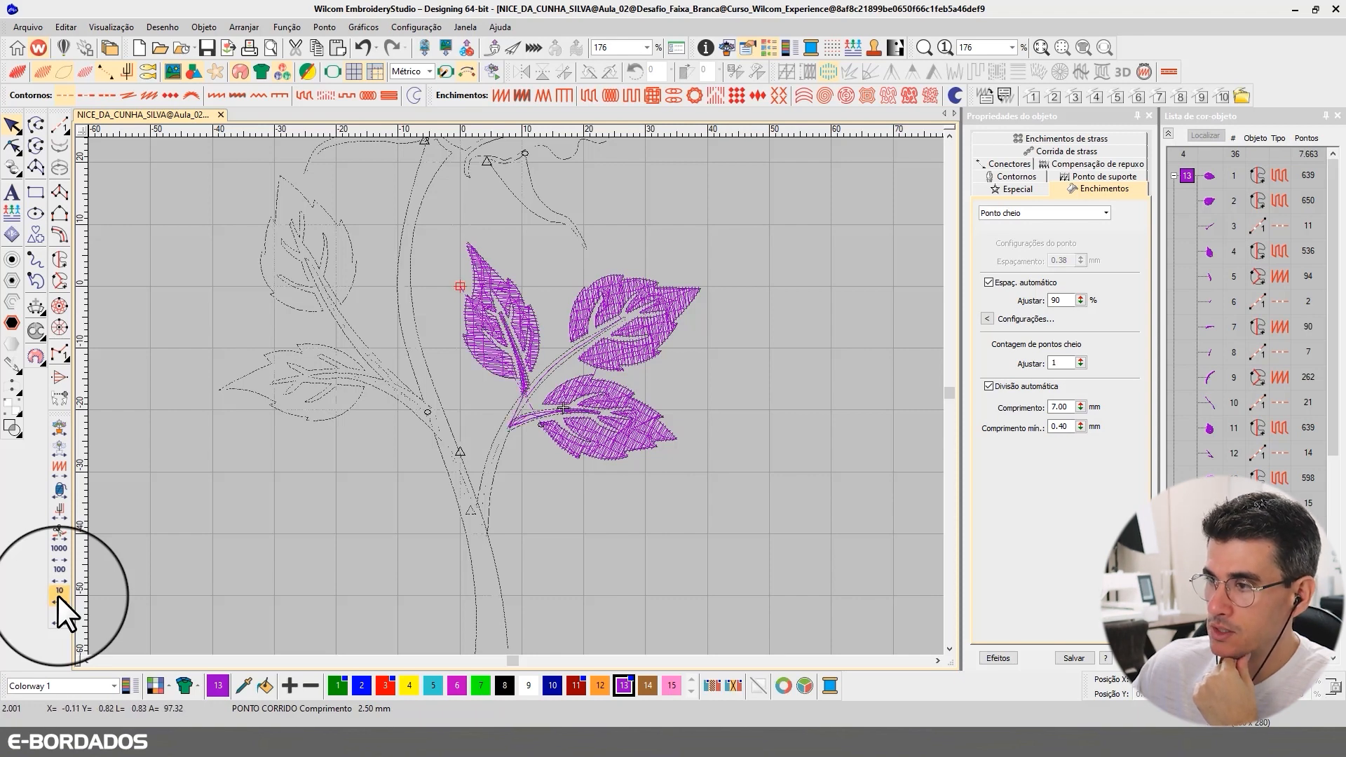
pyautogui.click(57, 595)
pyautogui.click(58, 595)
pyautogui.click(57, 595)
pyautogui.click(57, 595)
pyautogui.click(57, 595)
pyautogui.click(57, 595)
pyautogui.click(58, 595)
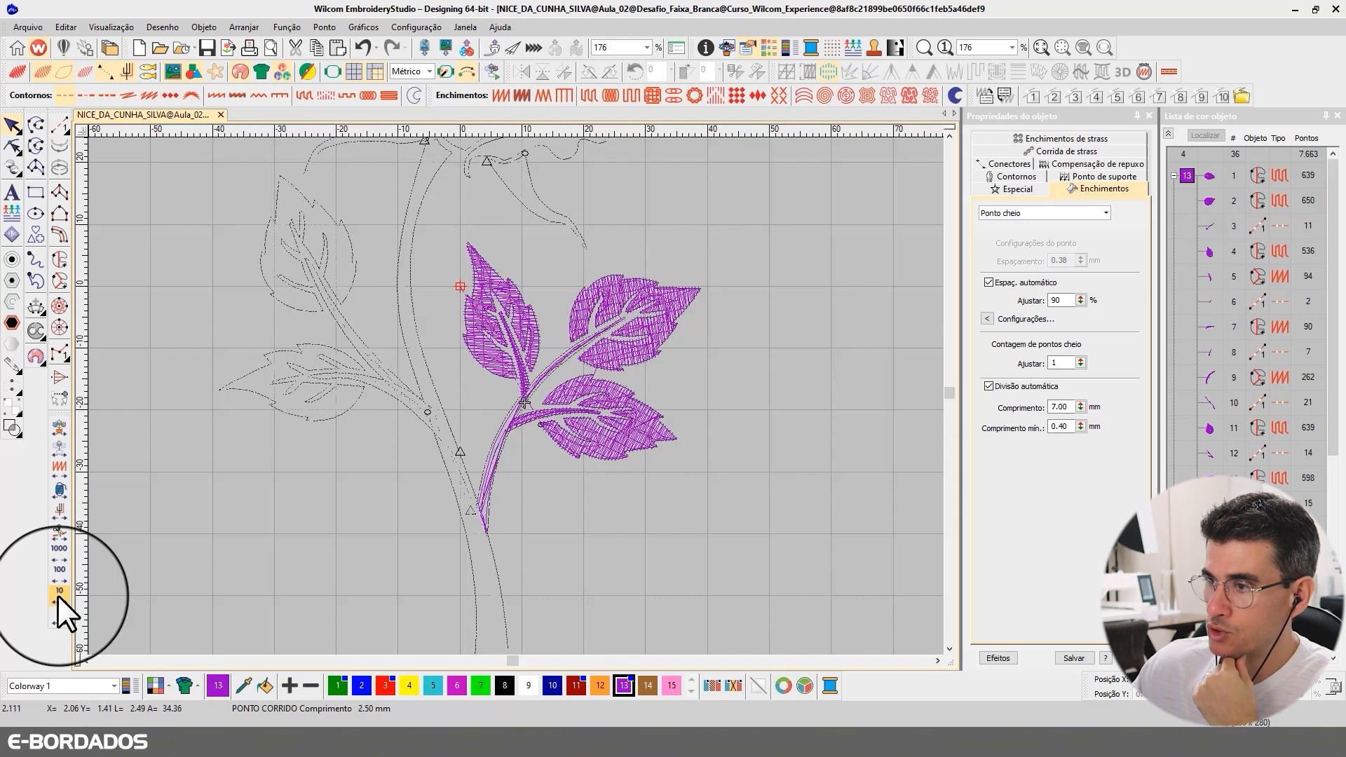
pyautogui.click(57, 595)
pyautogui.click(57, 595)
pyautogui.click(57, 596)
pyautogui.click(58, 596)
pyautogui.click(58, 595)
pyautogui.click(58, 596)
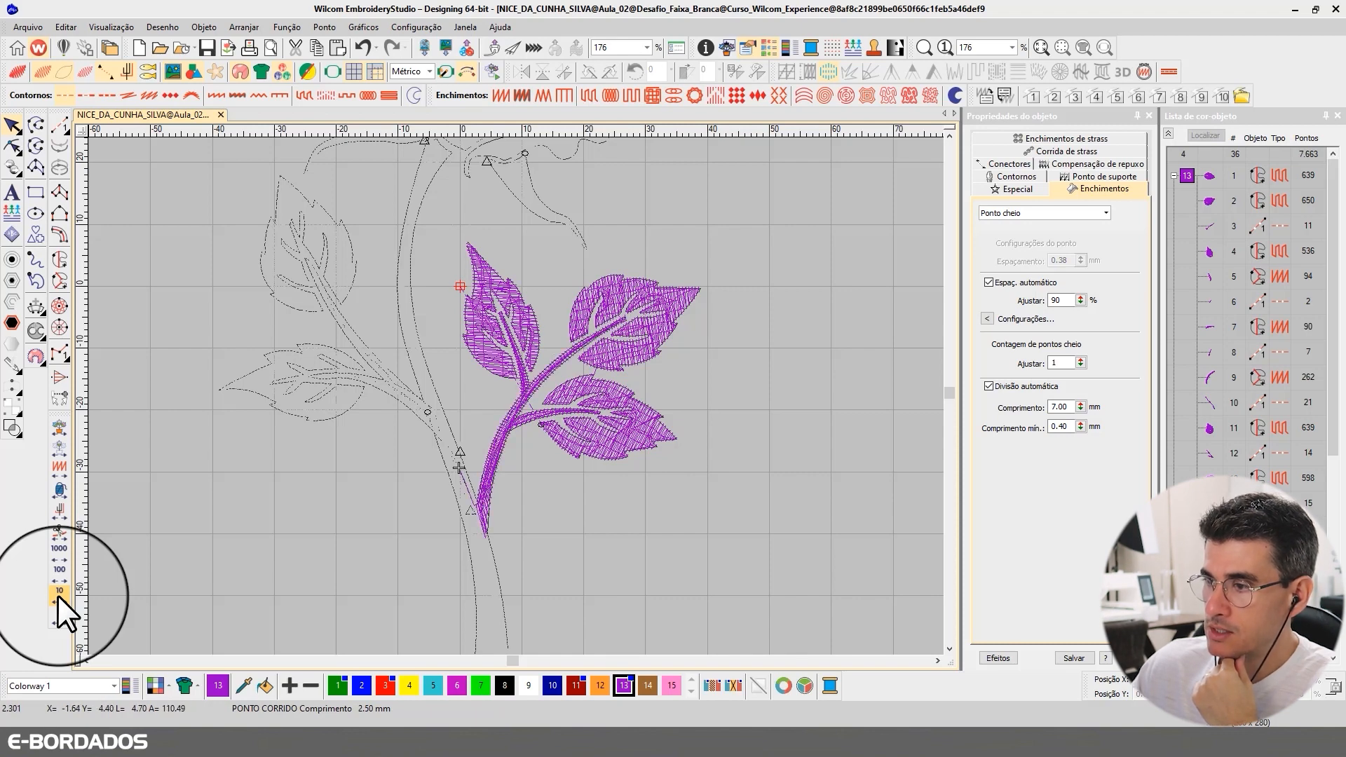
# Travel along the hidden connector to the left branch and check the stitching order of its upper leaf.
pyautogui.click(58, 595)
pyautogui.click(58, 595)
pyautogui.click(58, 595)
pyautogui.click(57, 595)
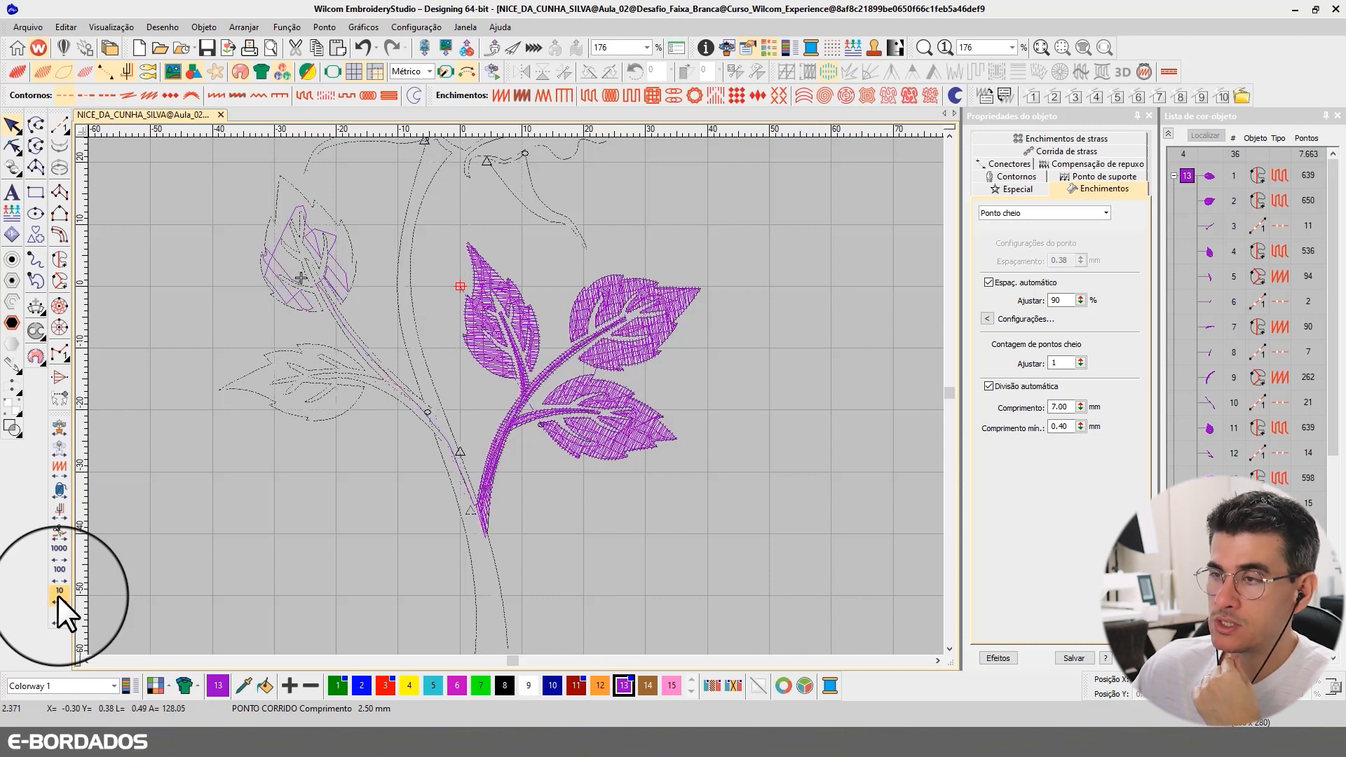
pyautogui.click(58, 595)
pyautogui.click(58, 596)
pyautogui.click(58, 595)
pyautogui.click(58, 595)
pyautogui.click(57, 595)
pyautogui.click(58, 595)
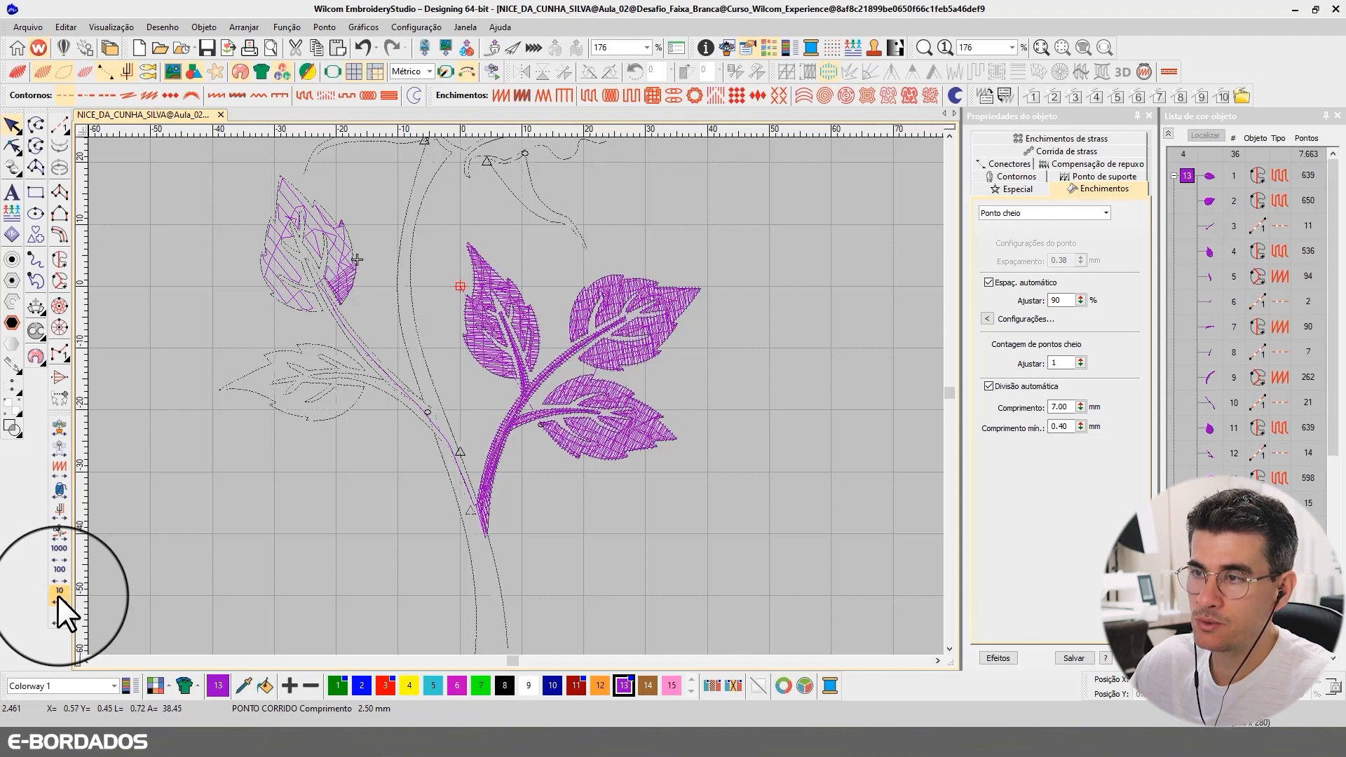
pyautogui.click(58, 595)
pyautogui.click(58, 595)
pyautogui.click(57, 595)
pyautogui.click(57, 595)
pyautogui.click(57, 596)
pyautogui.click(58, 596)
pyautogui.click(58, 595)
pyautogui.click(57, 595)
pyautogui.click(58, 595)
pyautogui.click(58, 595)
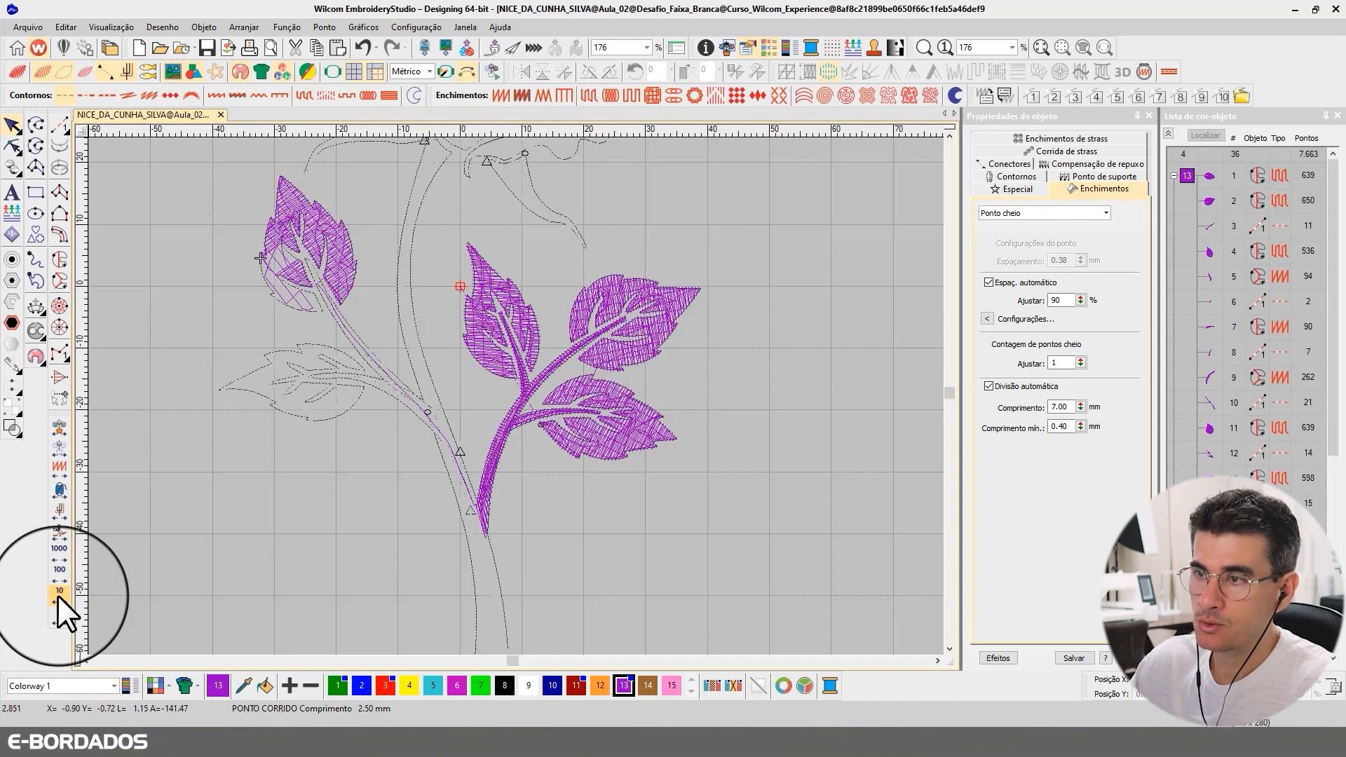
pyautogui.click(57, 595)
pyautogui.click(57, 595)
# Travel through the lower-left leaf in 10-stitch increments to check its fill and its connection from the upper leaf.
pyautogui.click(58, 595)
pyautogui.click(58, 595)
pyautogui.click(58, 595)
pyautogui.click(57, 595)
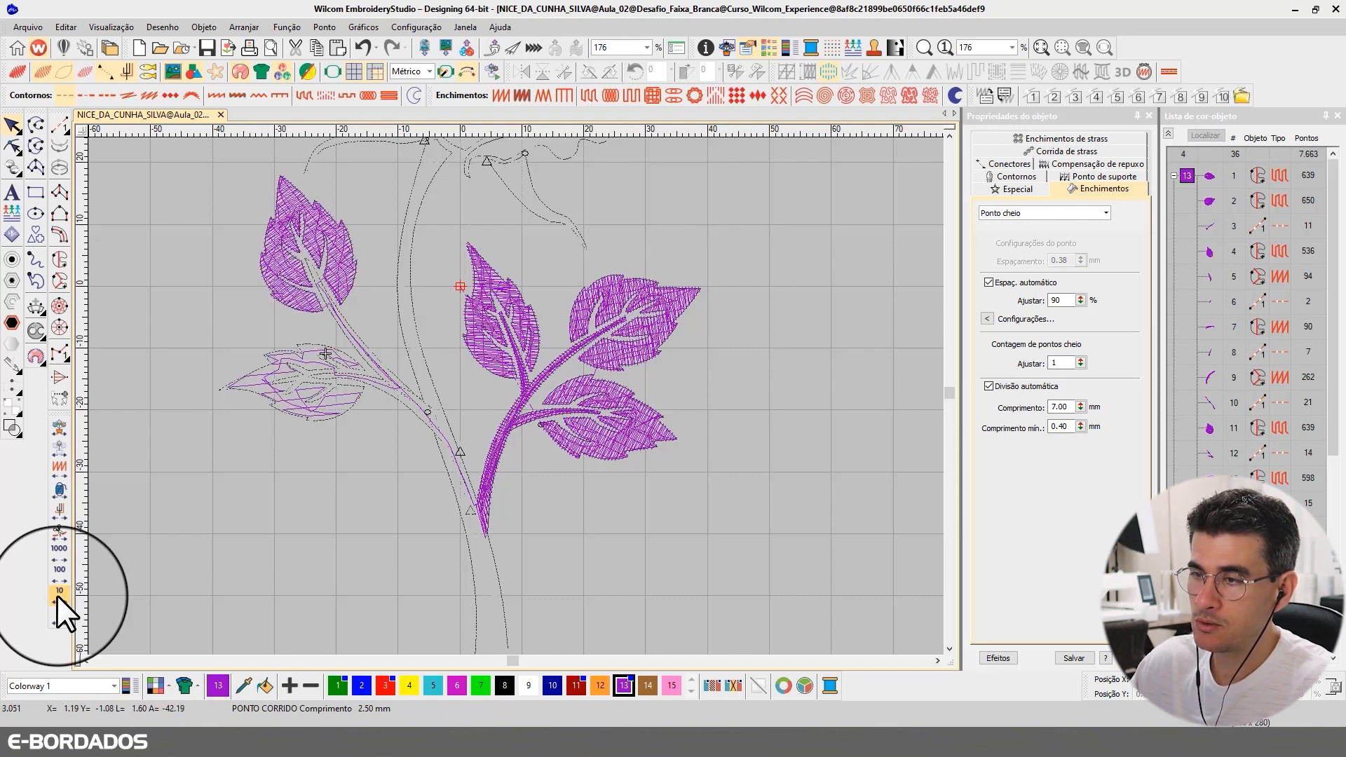
pyautogui.click(57, 595)
pyautogui.click(57, 596)
pyautogui.click(56, 595)
pyautogui.click(57, 596)
pyautogui.click(56, 596)
pyautogui.click(56, 596)
pyautogui.click(56, 596)
pyautogui.click(56, 596)
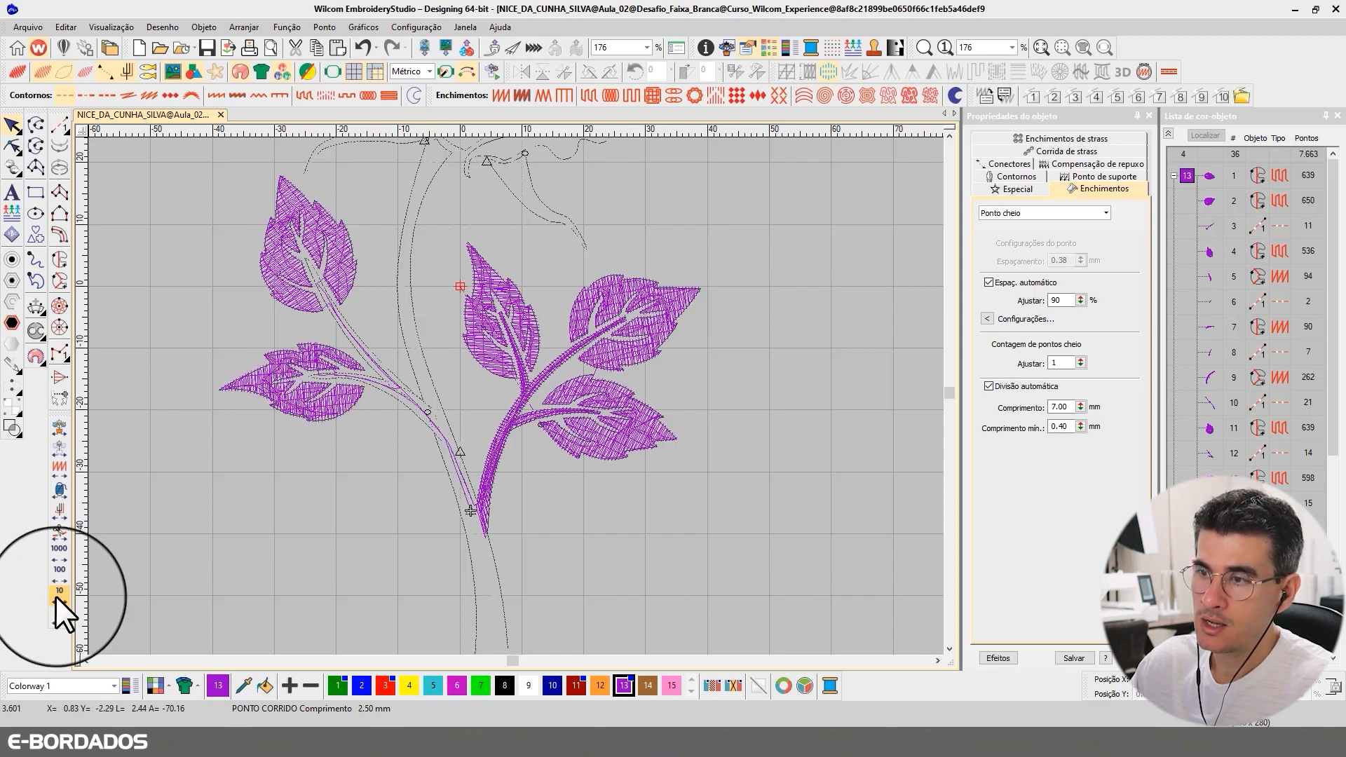
# Travel through the left-hand stems and the main stem to check their sequence up to the start of the green objects.
pyautogui.click(56, 596)
pyautogui.click(56, 595)
pyautogui.click(56, 596)
pyautogui.click(56, 596)
pyautogui.click(56, 596)
pyautogui.click(56, 596)
pyautogui.click(56, 596)
pyautogui.click(56, 596)
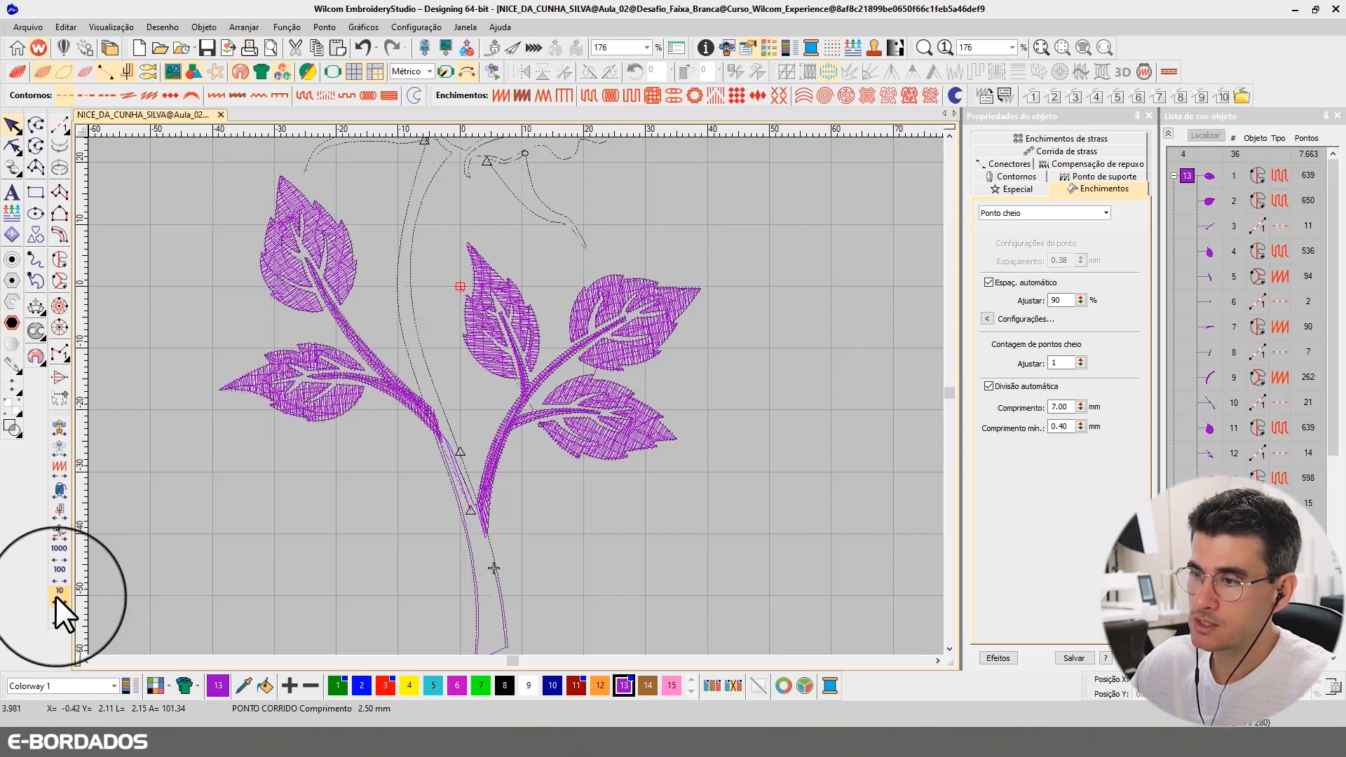
pyautogui.click(56, 596)
pyautogui.click(56, 596)
pyautogui.click(56, 596)
pyautogui.click(56, 596)
pyautogui.click(56, 596)
pyautogui.click(56, 596)
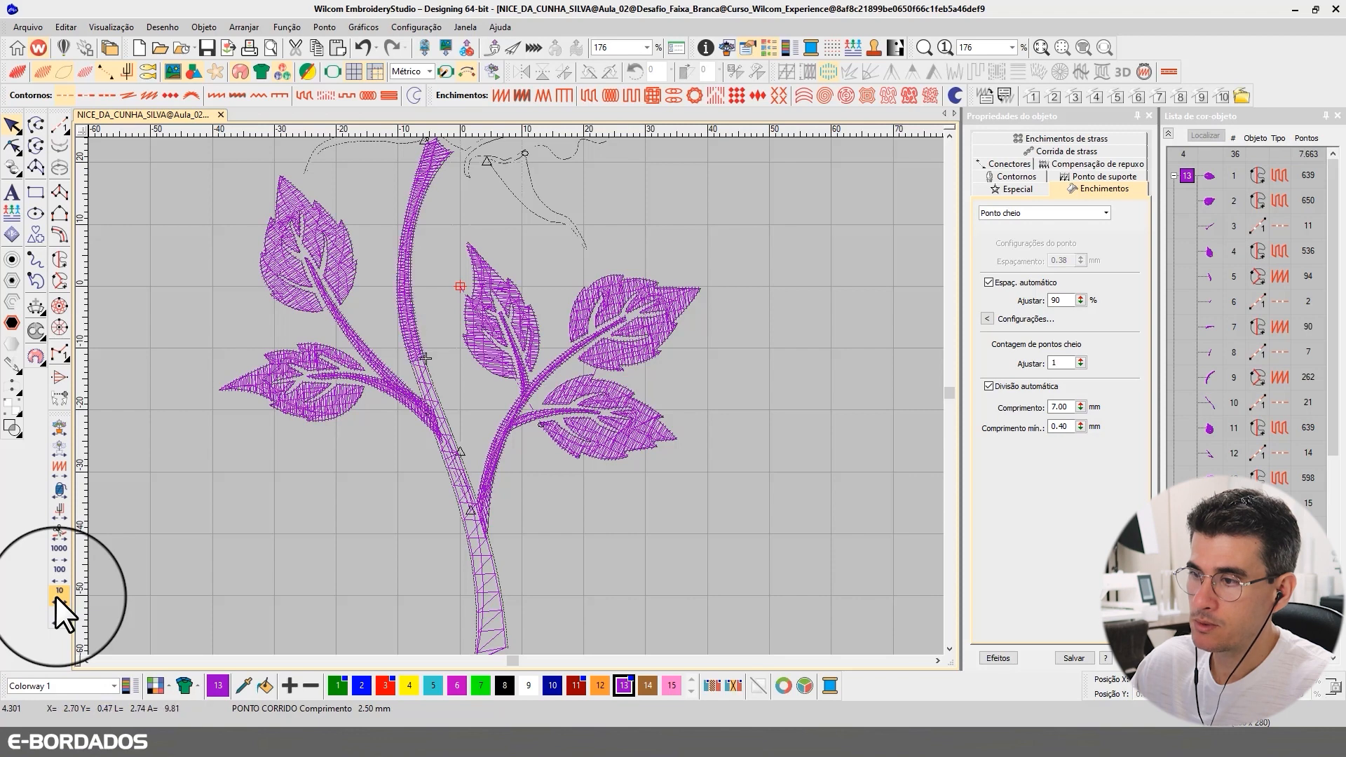
pyautogui.click(57, 596)
pyautogui.click(56, 596)
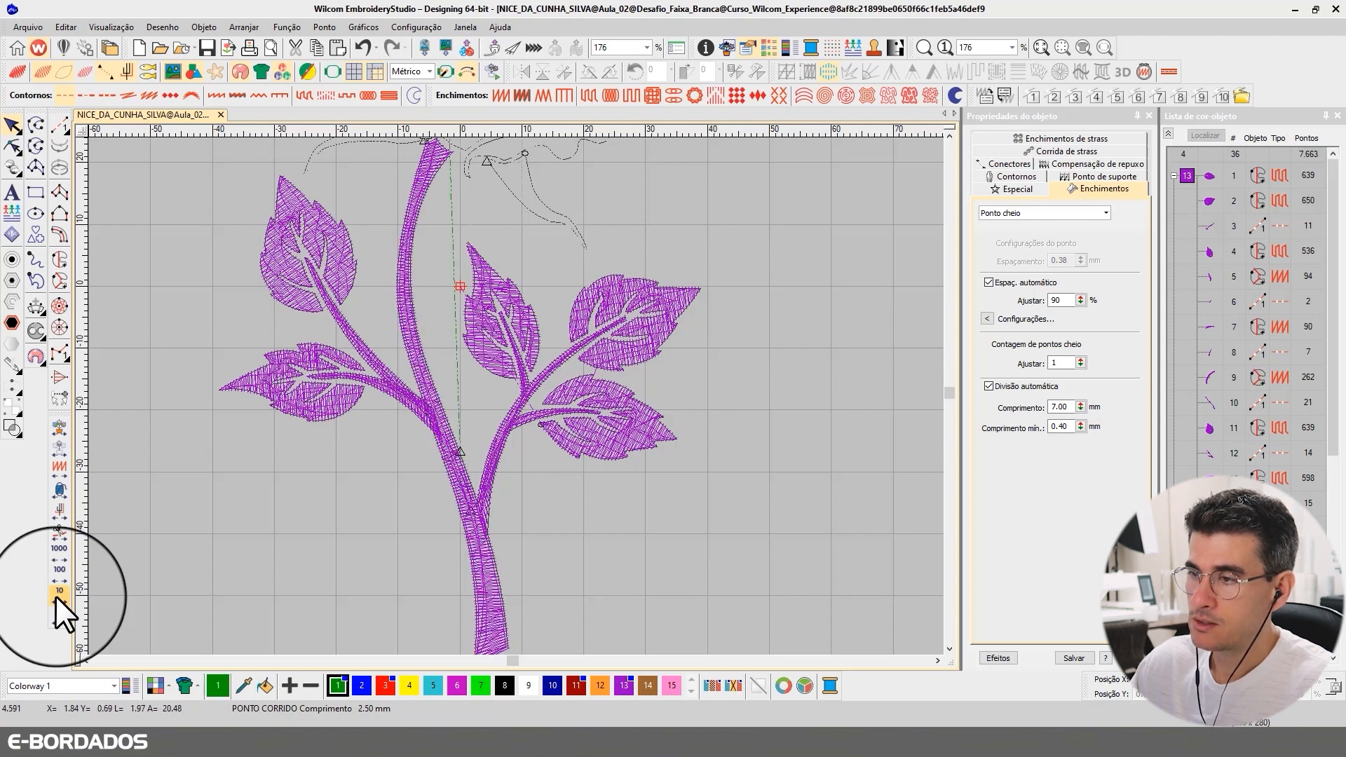
pyautogui.click(56, 595)
pyautogui.click(56, 596)
pyautogui.click(56, 596)
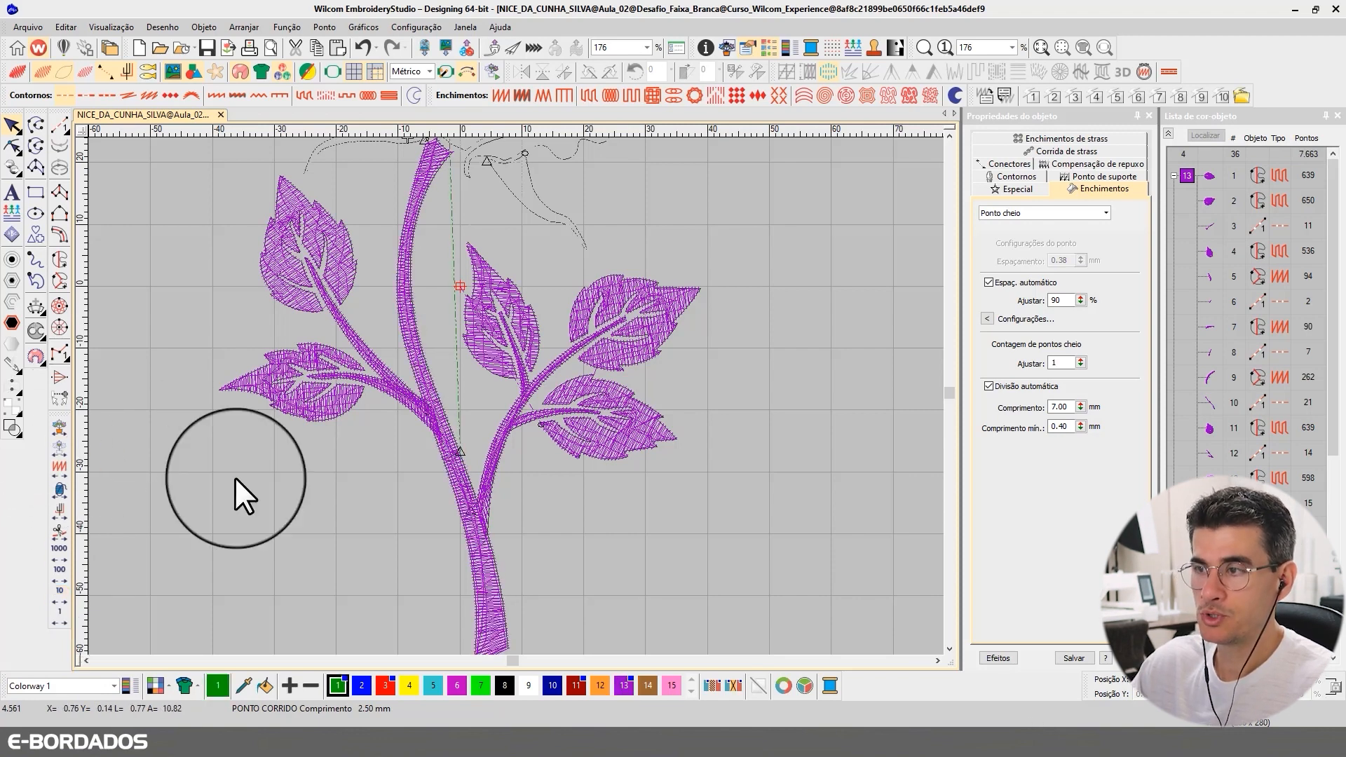
# Display the whole rose in realistic stitch view.
pyautogui.scroll(-3, 524, 364)
pyautogui.press('t')
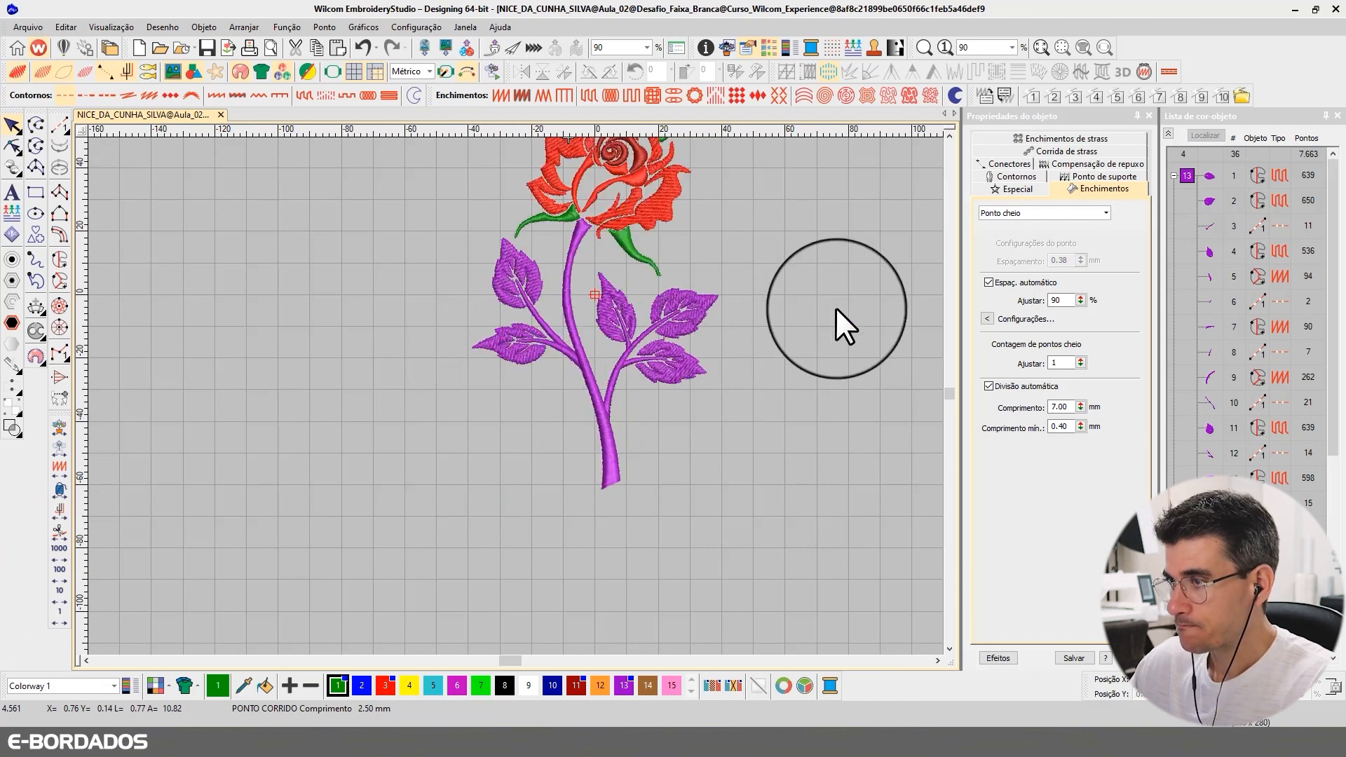
pyautogui.click(950, 134)
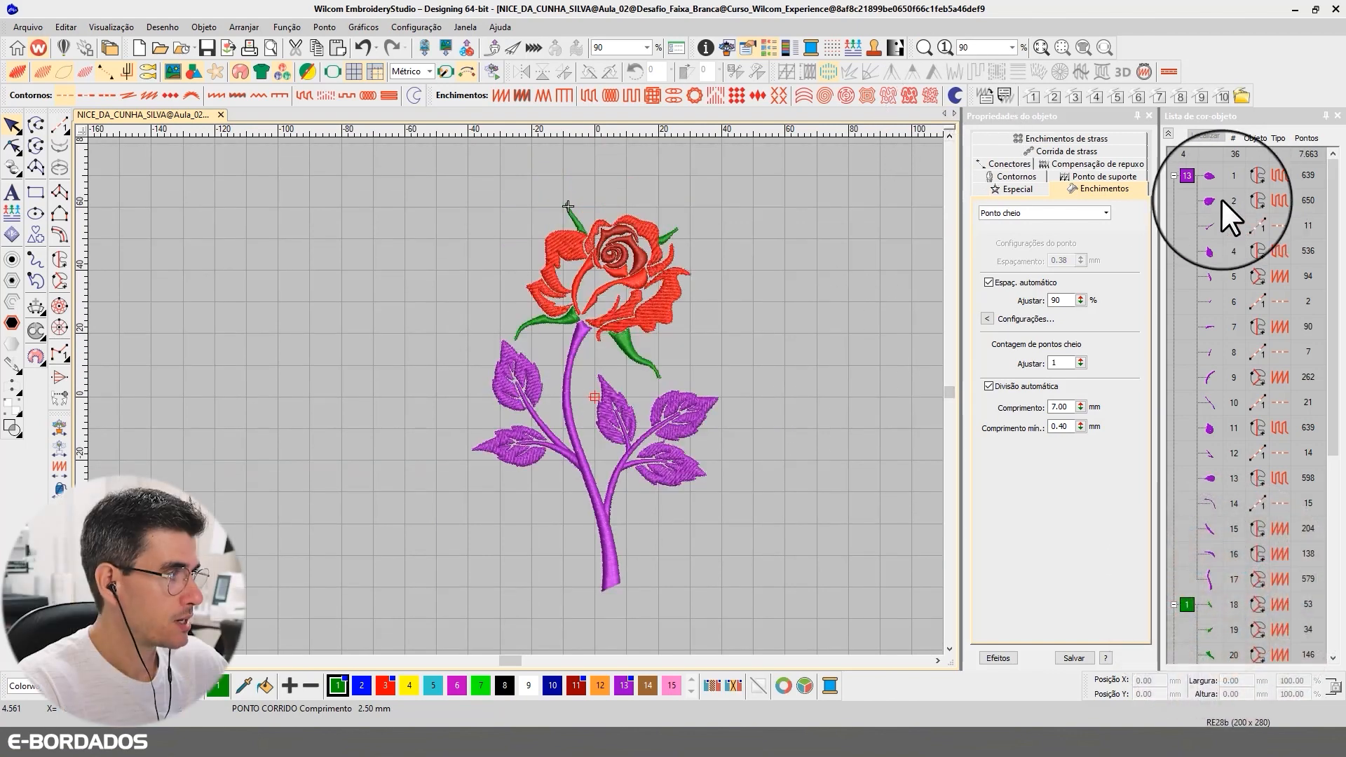
# Move the four green sepal objects to the start of the stitching sequence, ahead of the purple leaves and stems.
pyautogui.click(1185, 176)
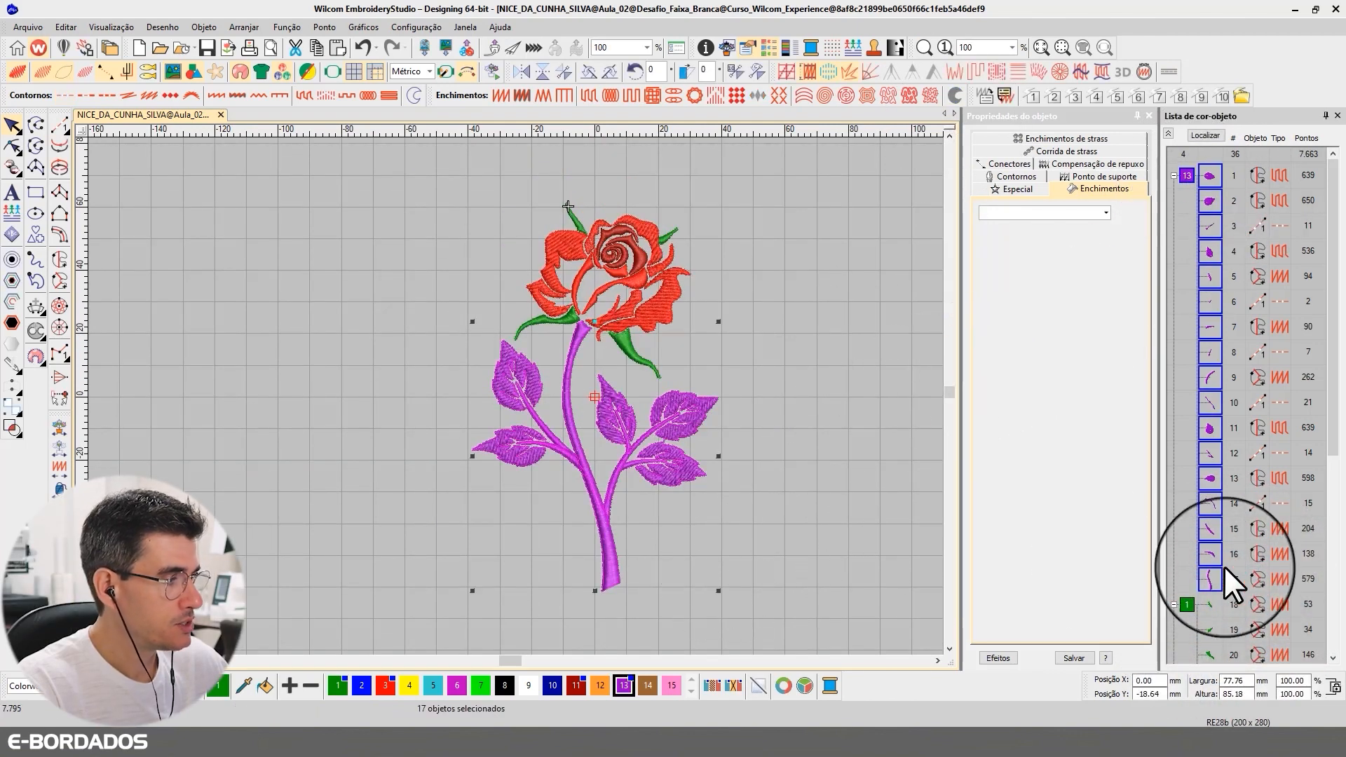
pyautogui.click(1211, 604)
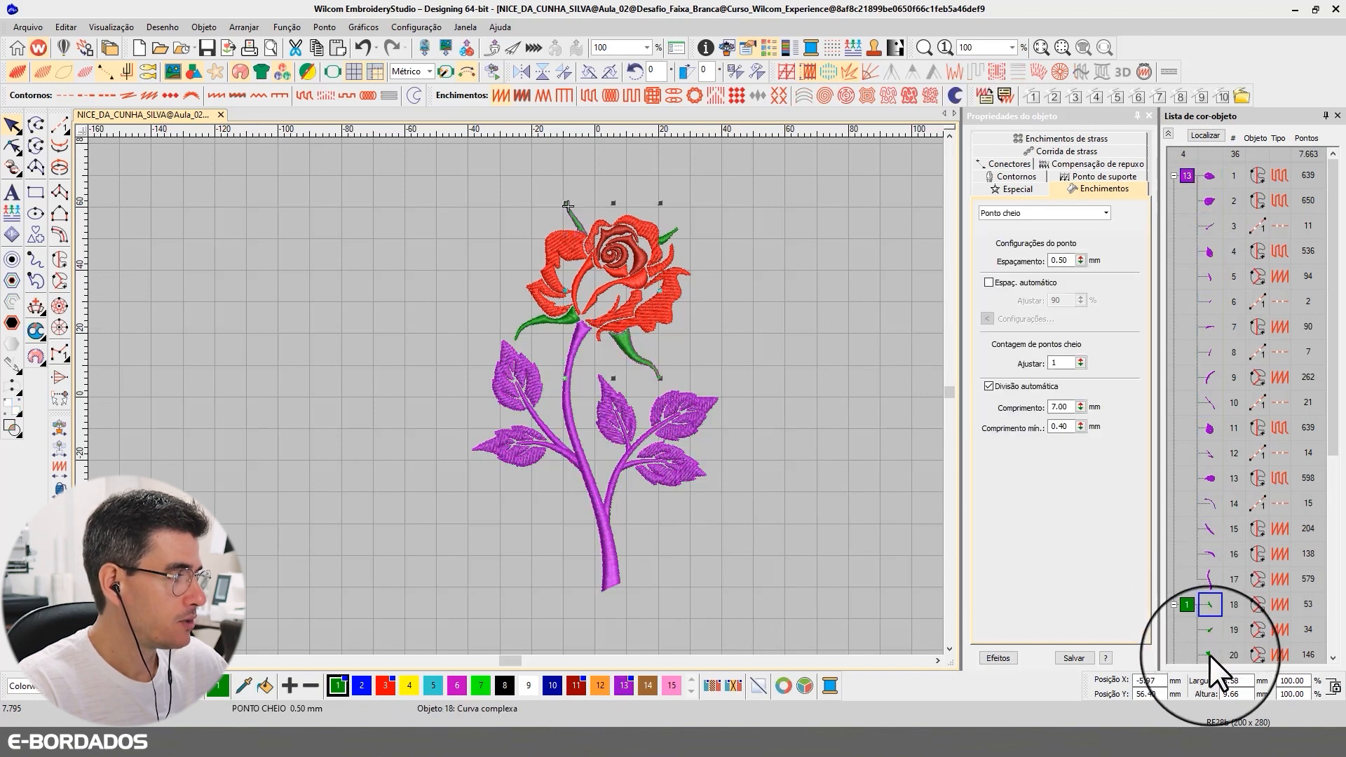
pyautogui.keyDown('shift'); pyautogui.click(1209, 655); pyautogui.keyUp('shift')
pyautogui.scroll(-2, 1216, 582)
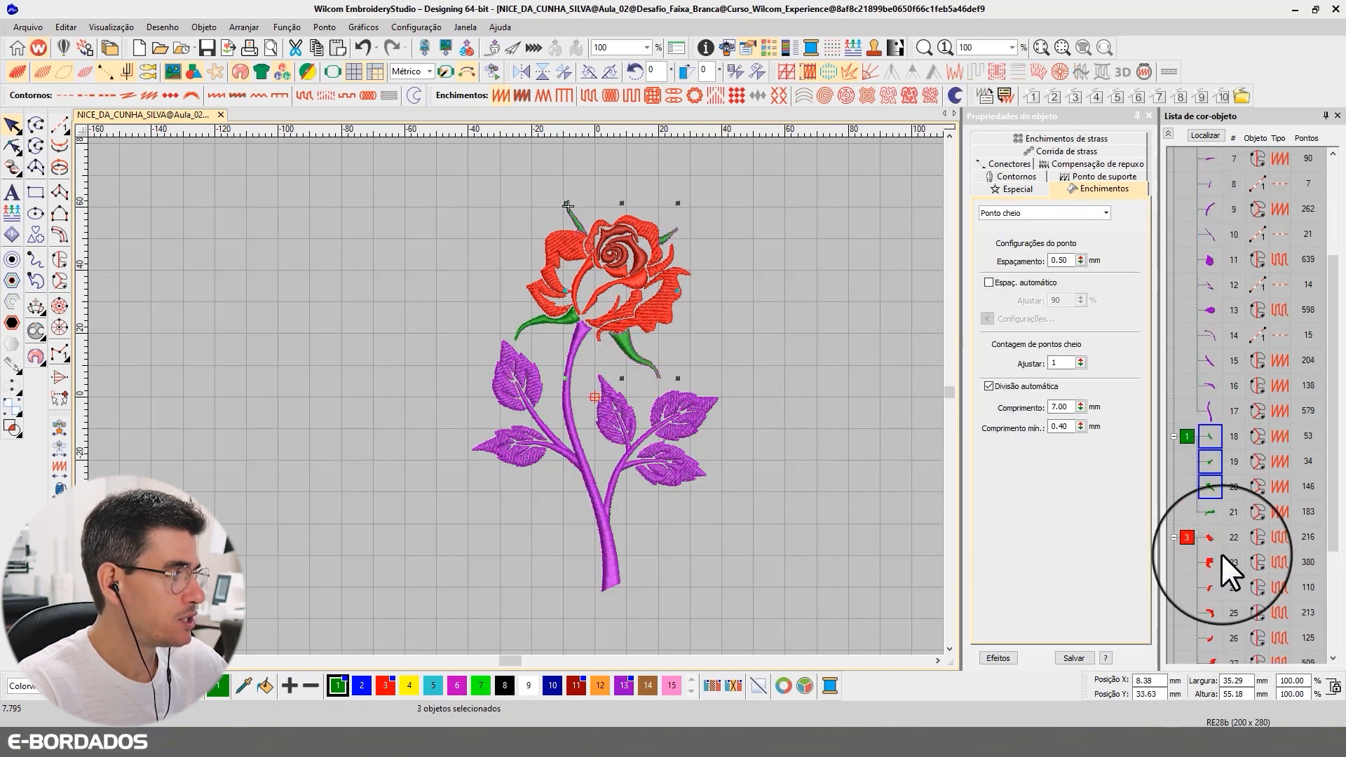
pyautogui.keyDown('shift'); pyautogui.click(1214, 510); pyautogui.keyUp('shift')
pyautogui.scroll(2, 1222, 531)
pyautogui.moveTo(1215, 606); pyautogui.dragTo(1196, 168)
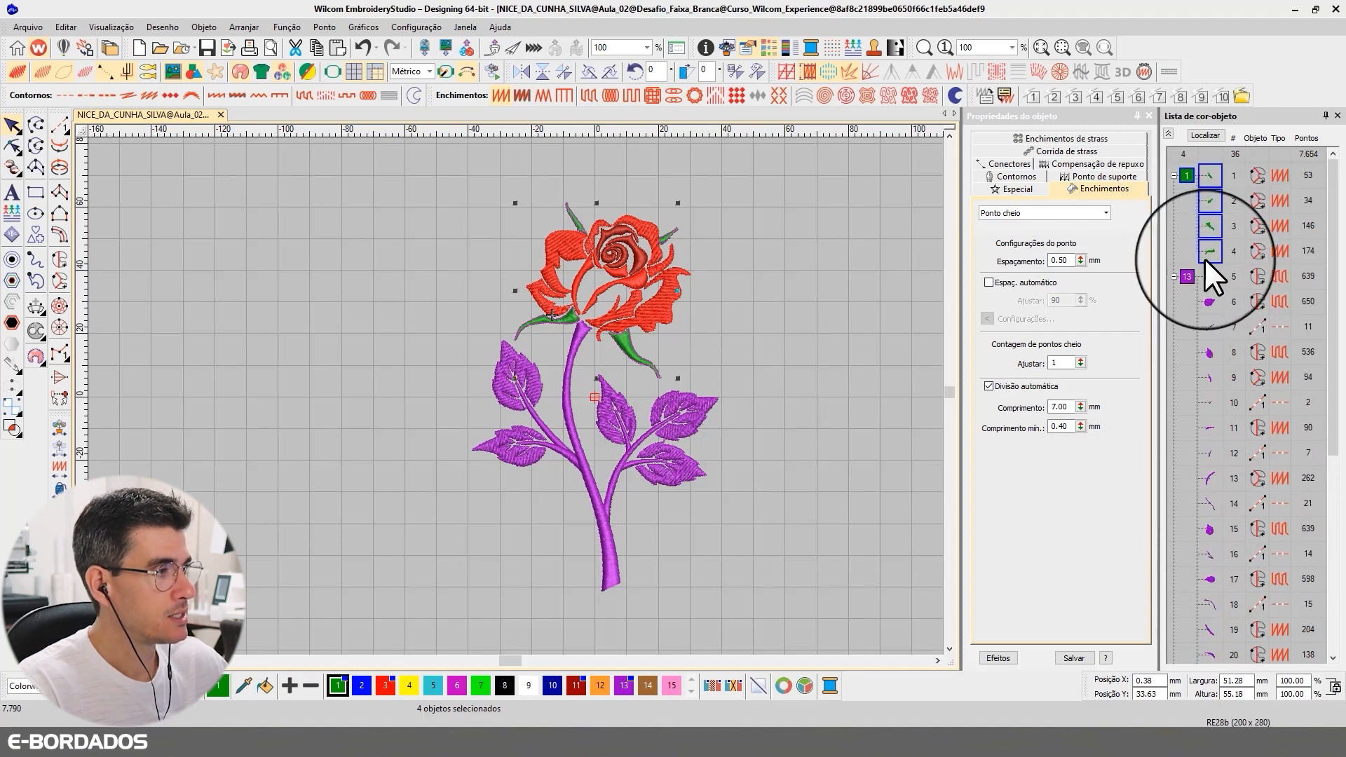
# Recolour all the purple leaf, stem and connector objects with green colour 1.
pyautogui.click(1187, 277)
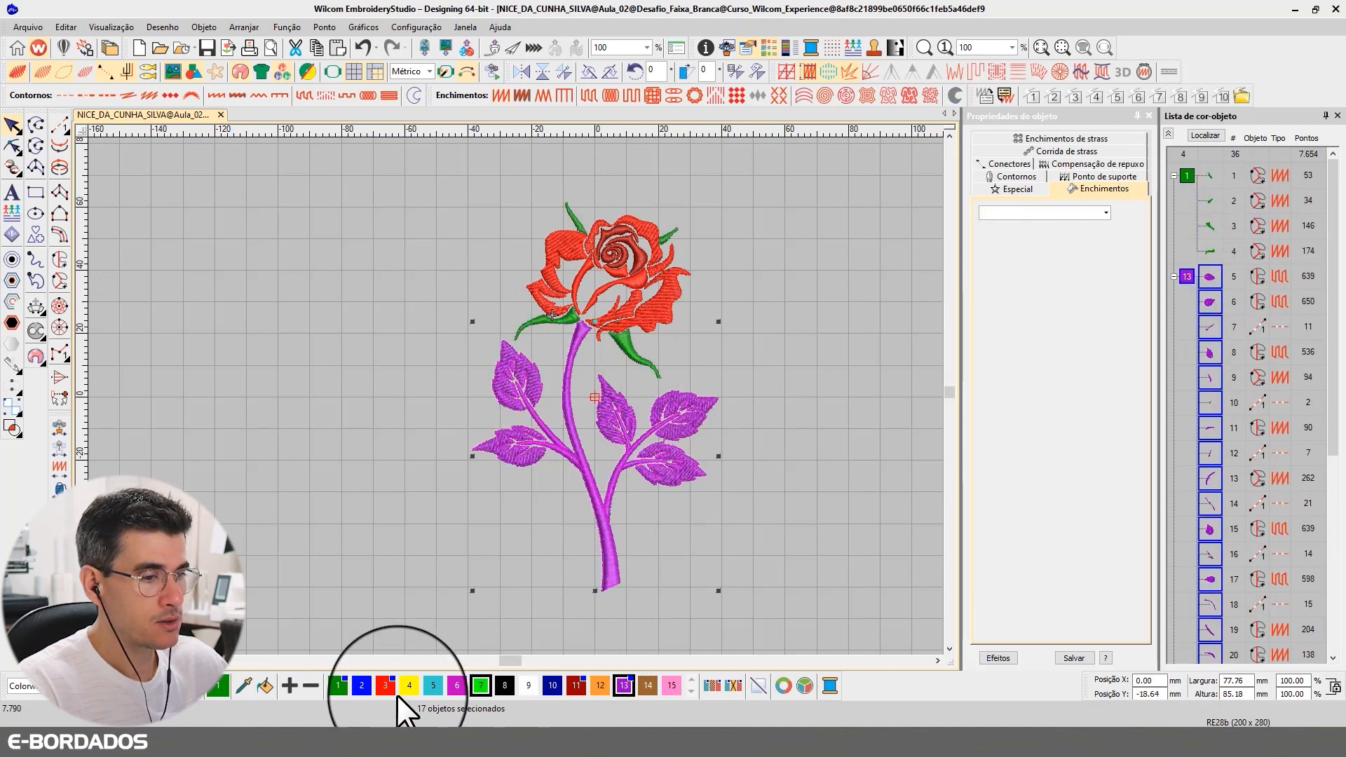
pyautogui.click(338, 688)
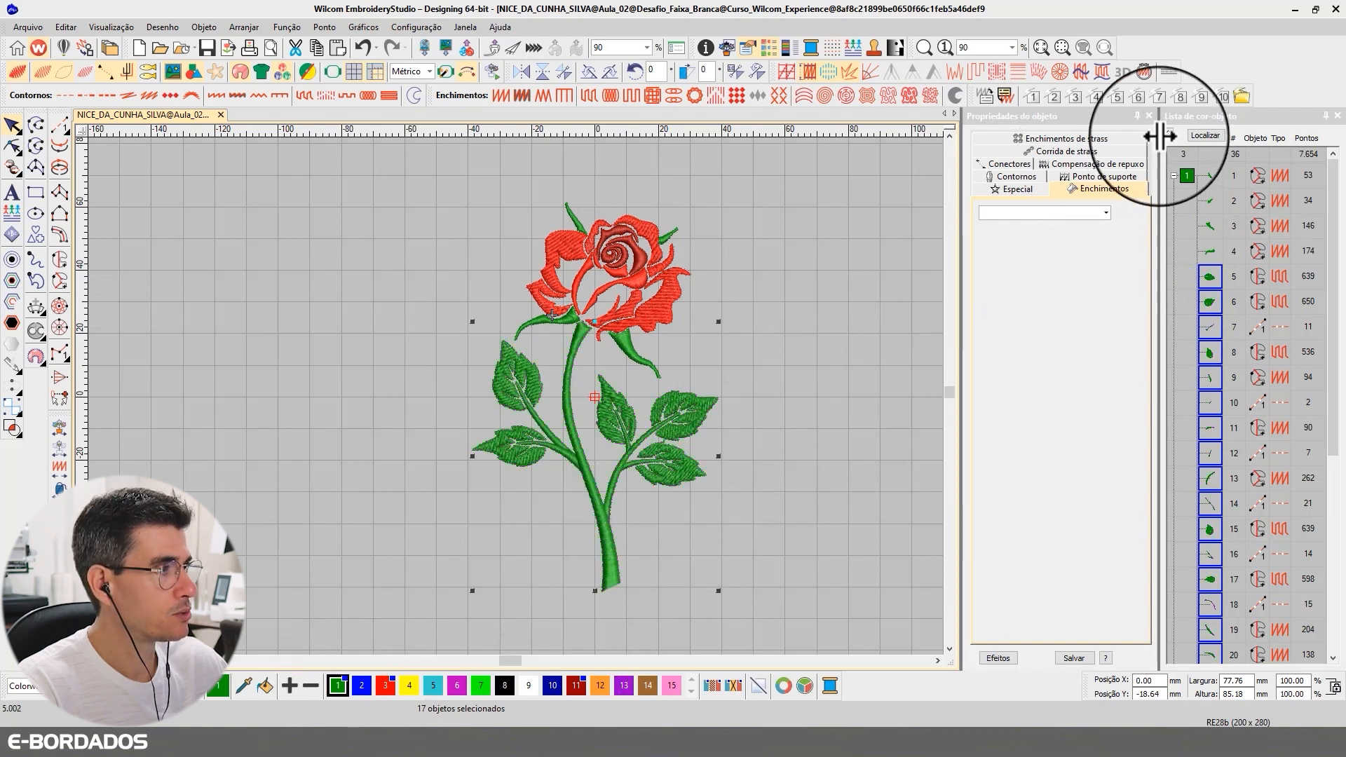
pyautogui.click(813, 304)
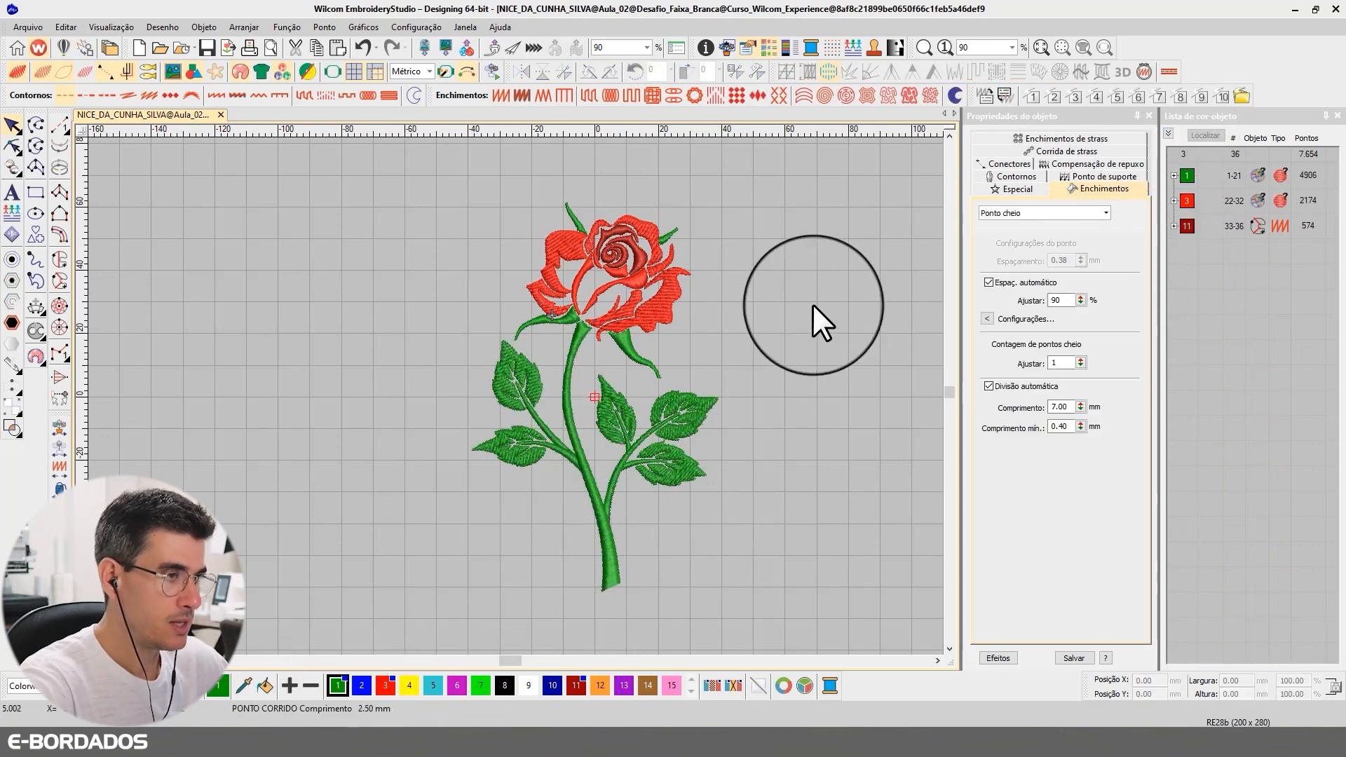
# Compare the rose in realistic and stitch views, examining the jumps and trims of the green objects around the main stem.
pyautogui.scroll(1, 793, 318)
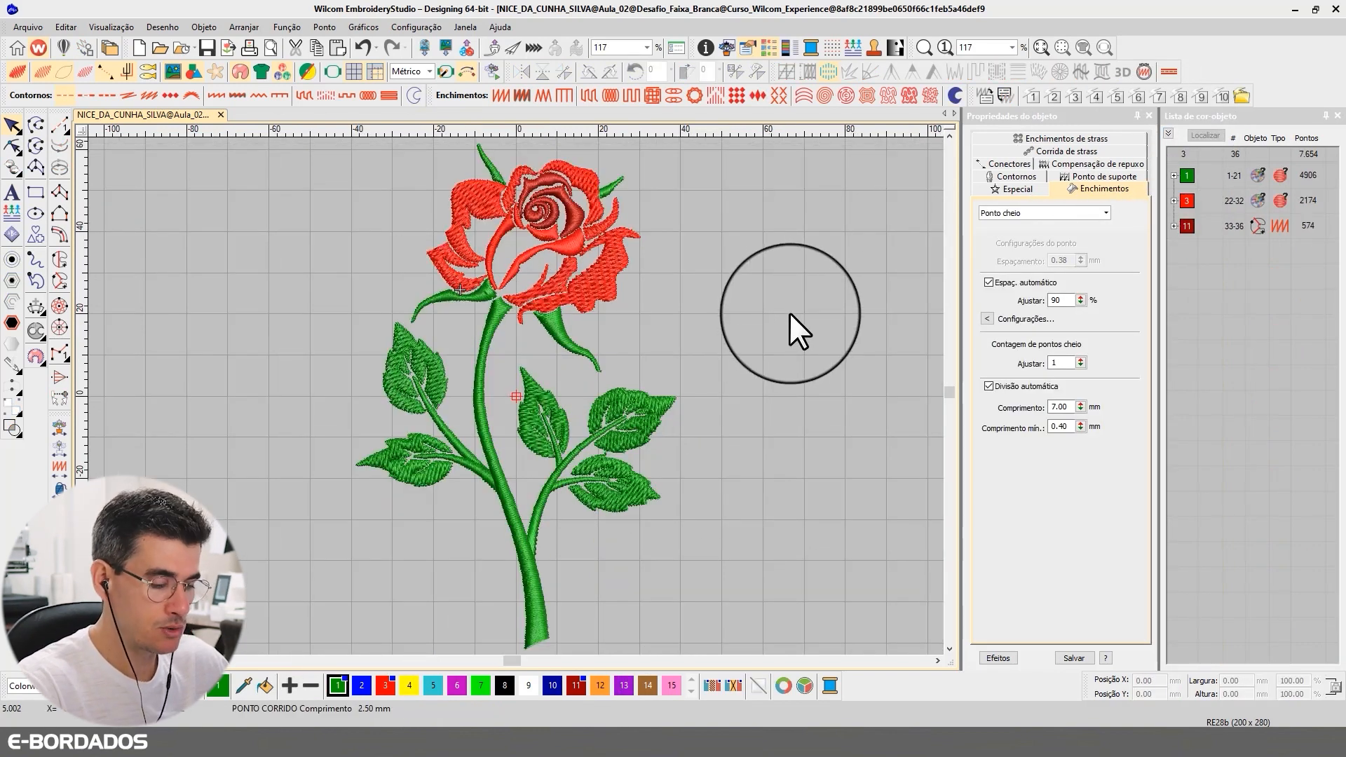
pyautogui.press('t')
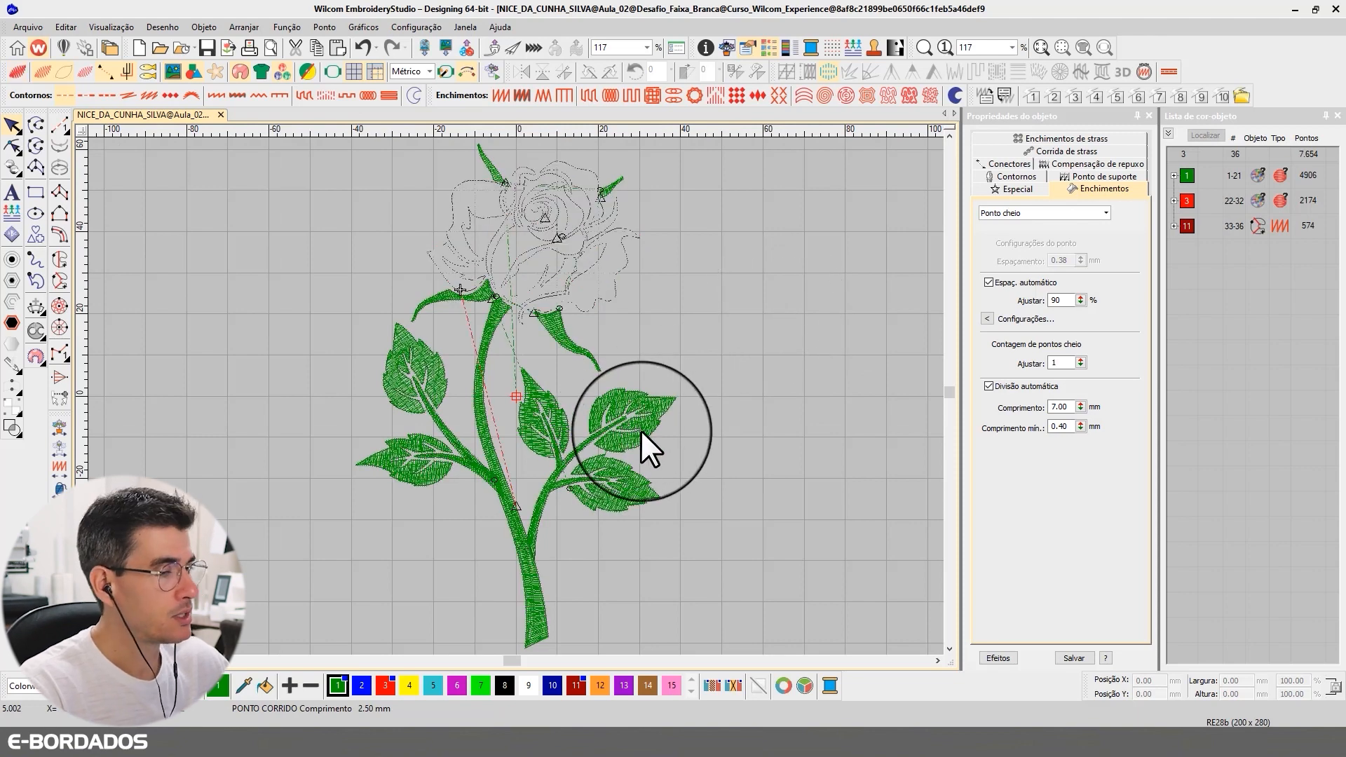
pyautogui.press('t')
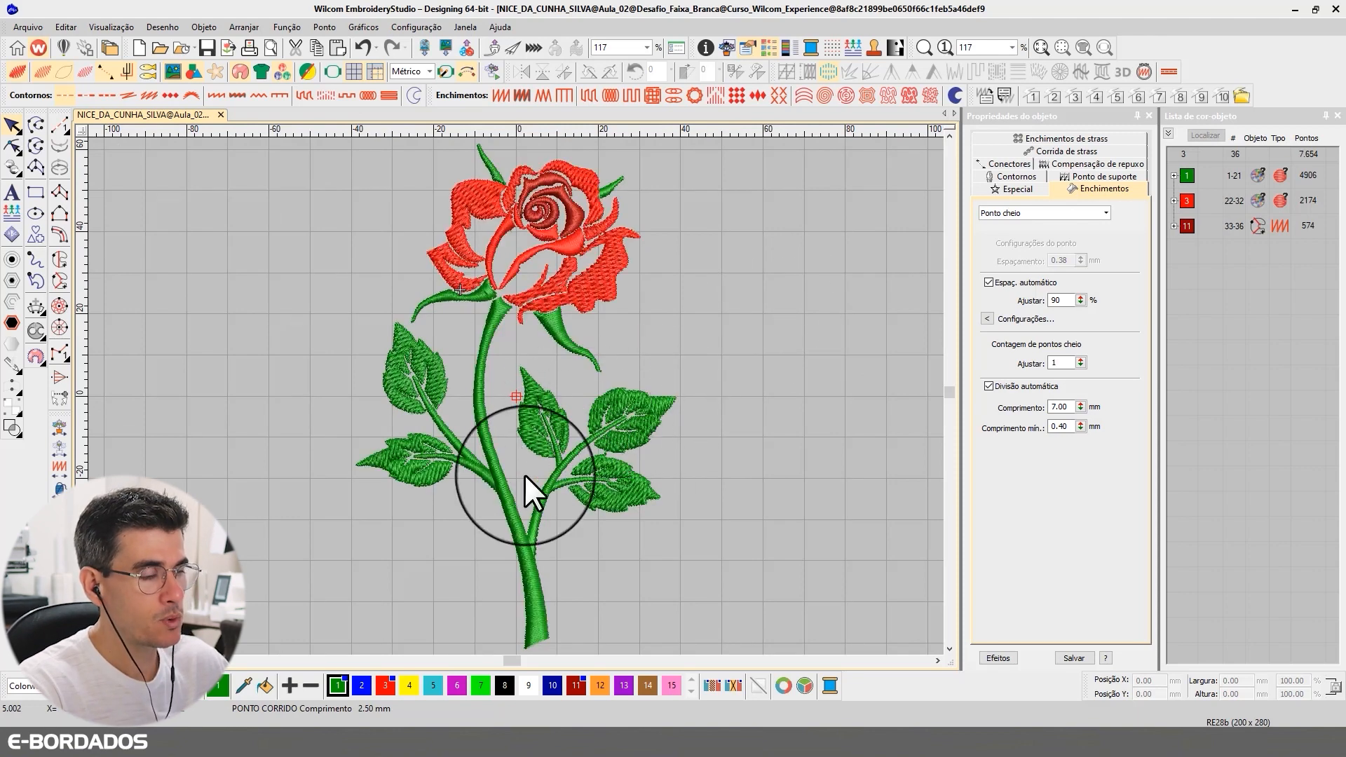
pyautogui.press('t')
pyautogui.click(1183, 174)
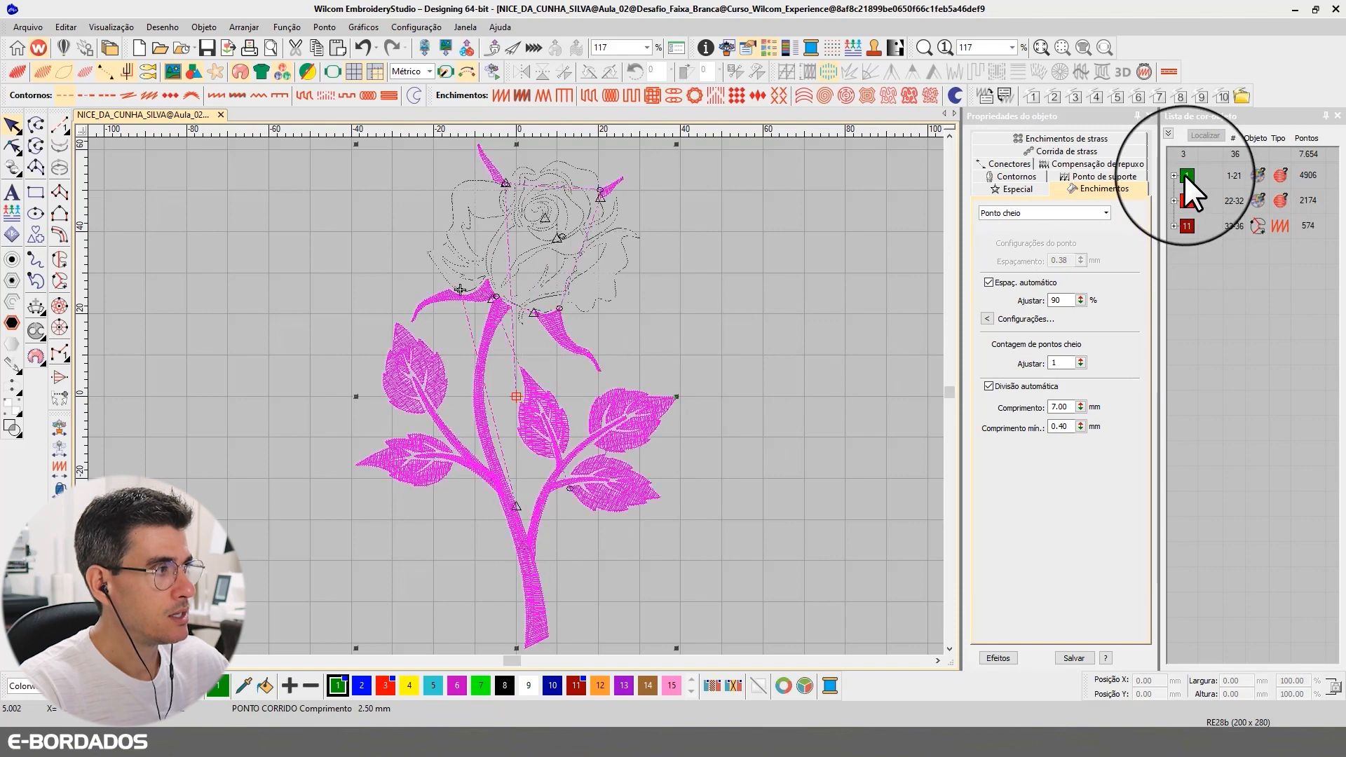
pyautogui.click(1183, 174)
pyautogui.click(721, 340)
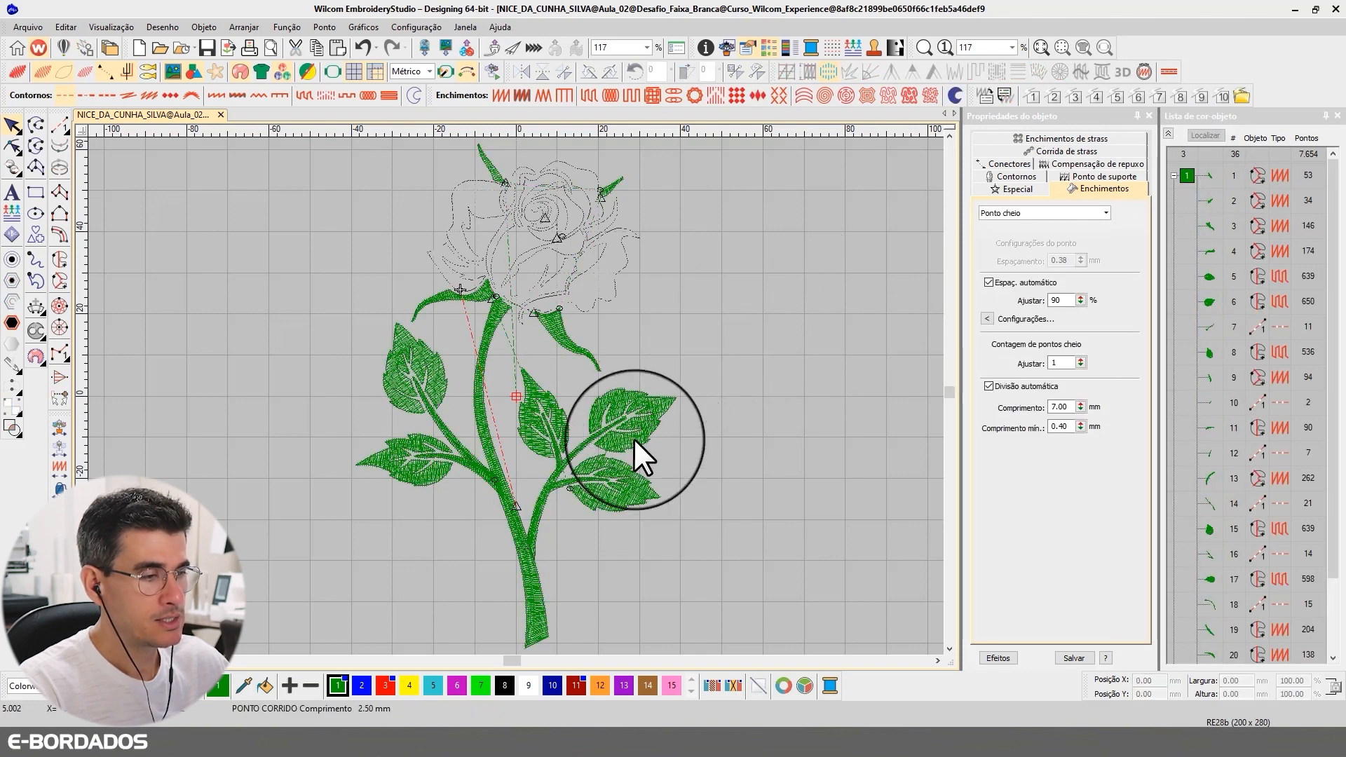
pyautogui.scroll(3, 514, 394)
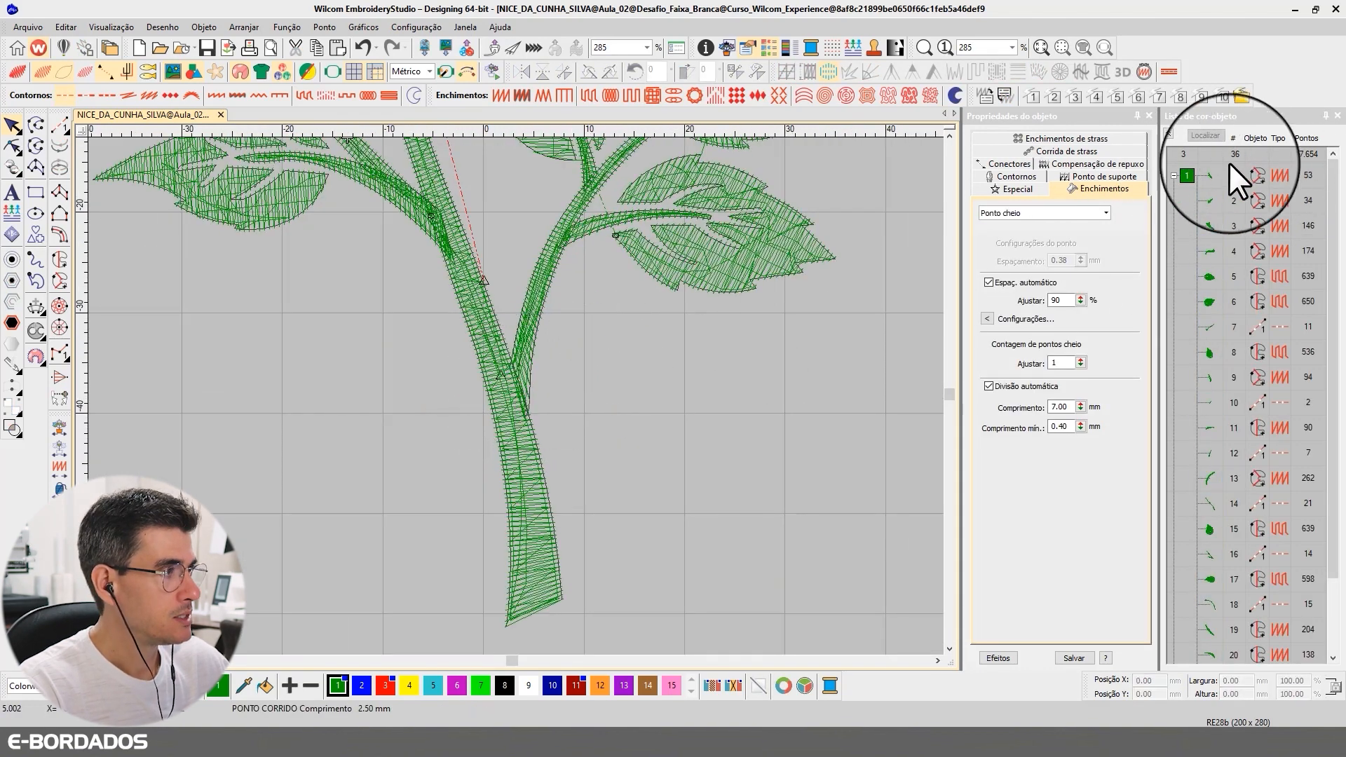
# Set the connectors of all green objects to trim only when the next connector is longer than 5 mm.
pyautogui.click(1187, 175)
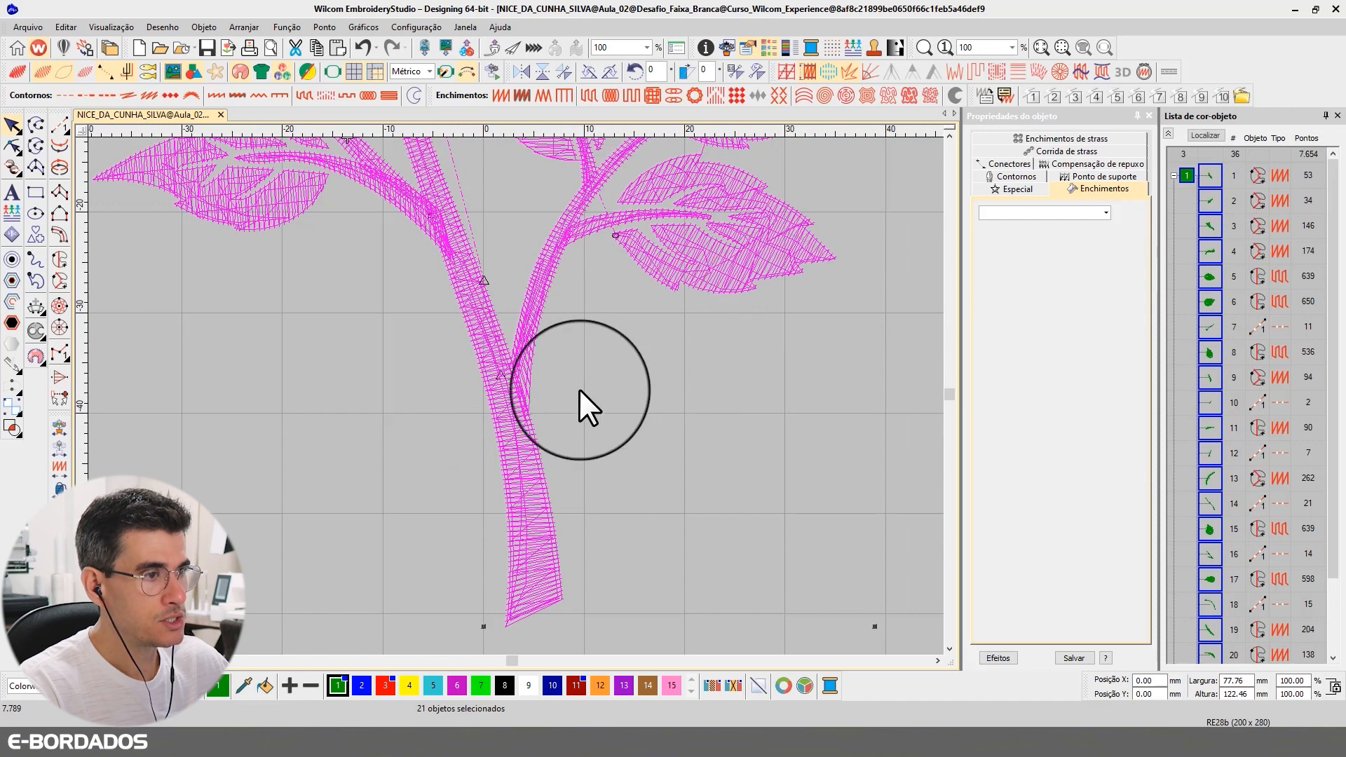
pyautogui.click(1010, 163)
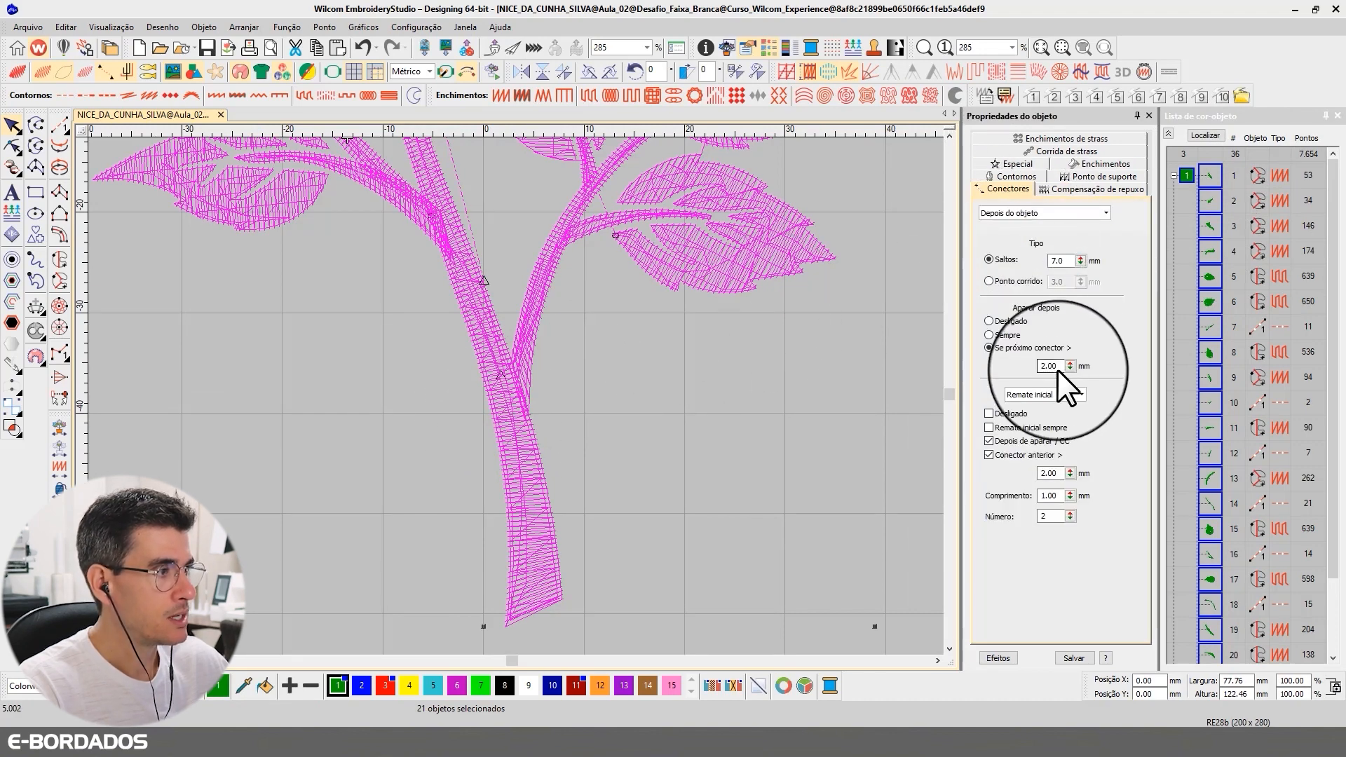
pyautogui.moveTo(1061, 370); pyautogui.dragTo(1003, 363)
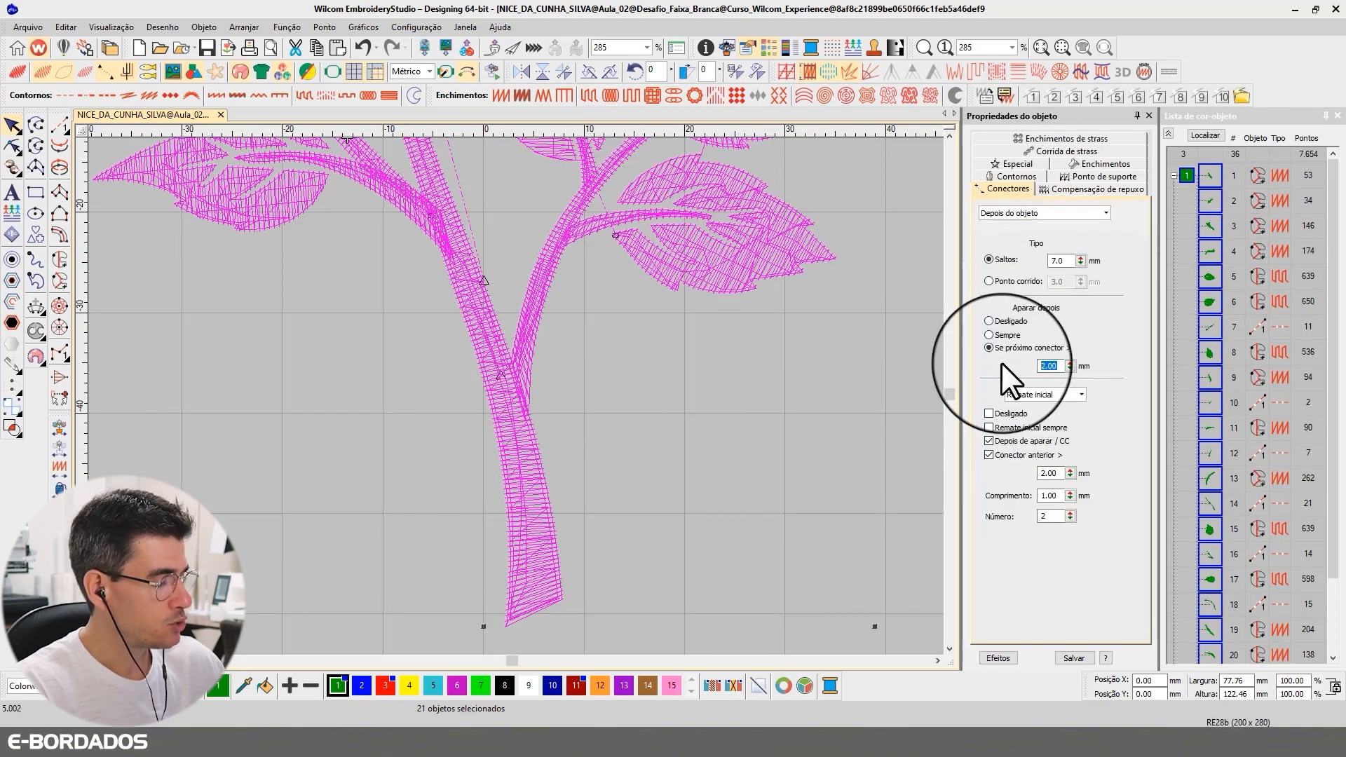
pyautogui.write('5')
pyautogui.press('Return')
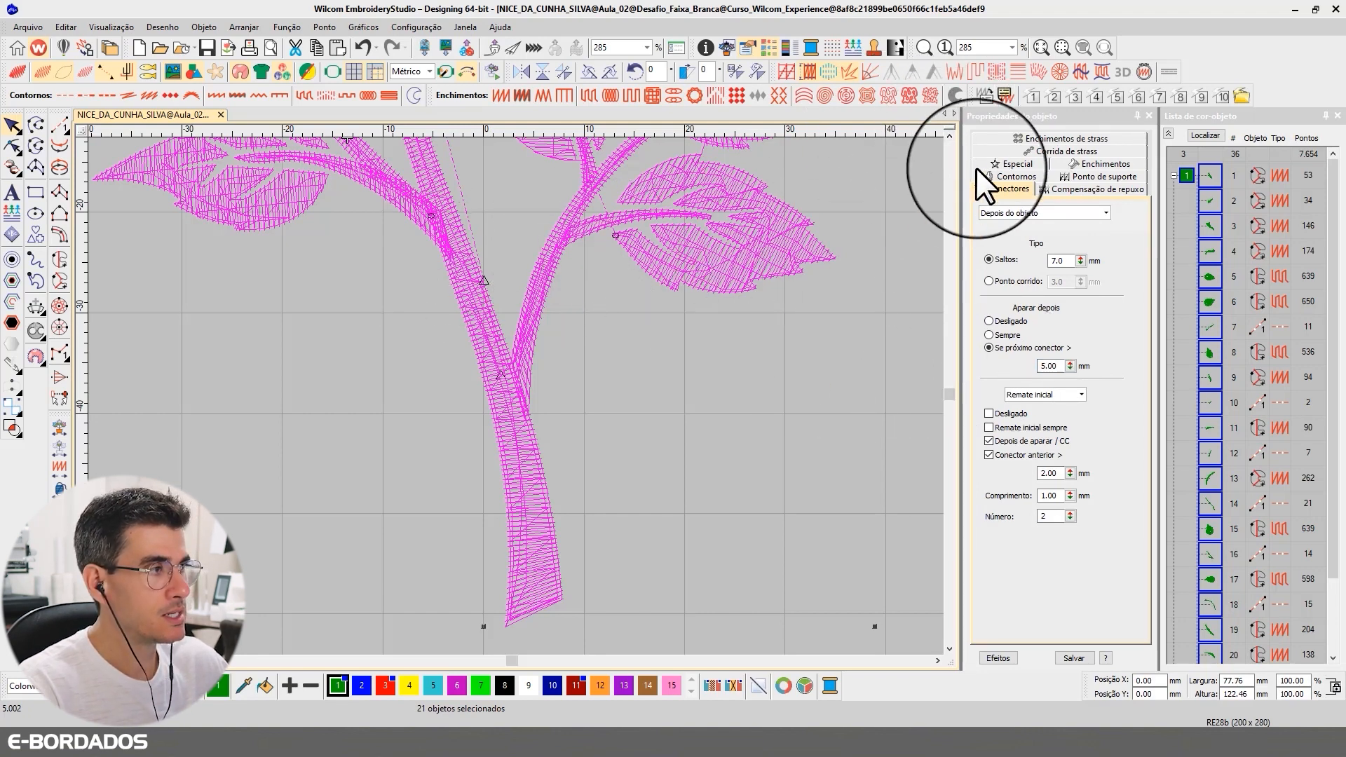
# Examine the green objects' connectors across the design, and inspect the rose petals' stitch texture up close in realistic view.
pyautogui.click(949, 136)
pyautogui.click(949, 136)
pyautogui.click(949, 136)
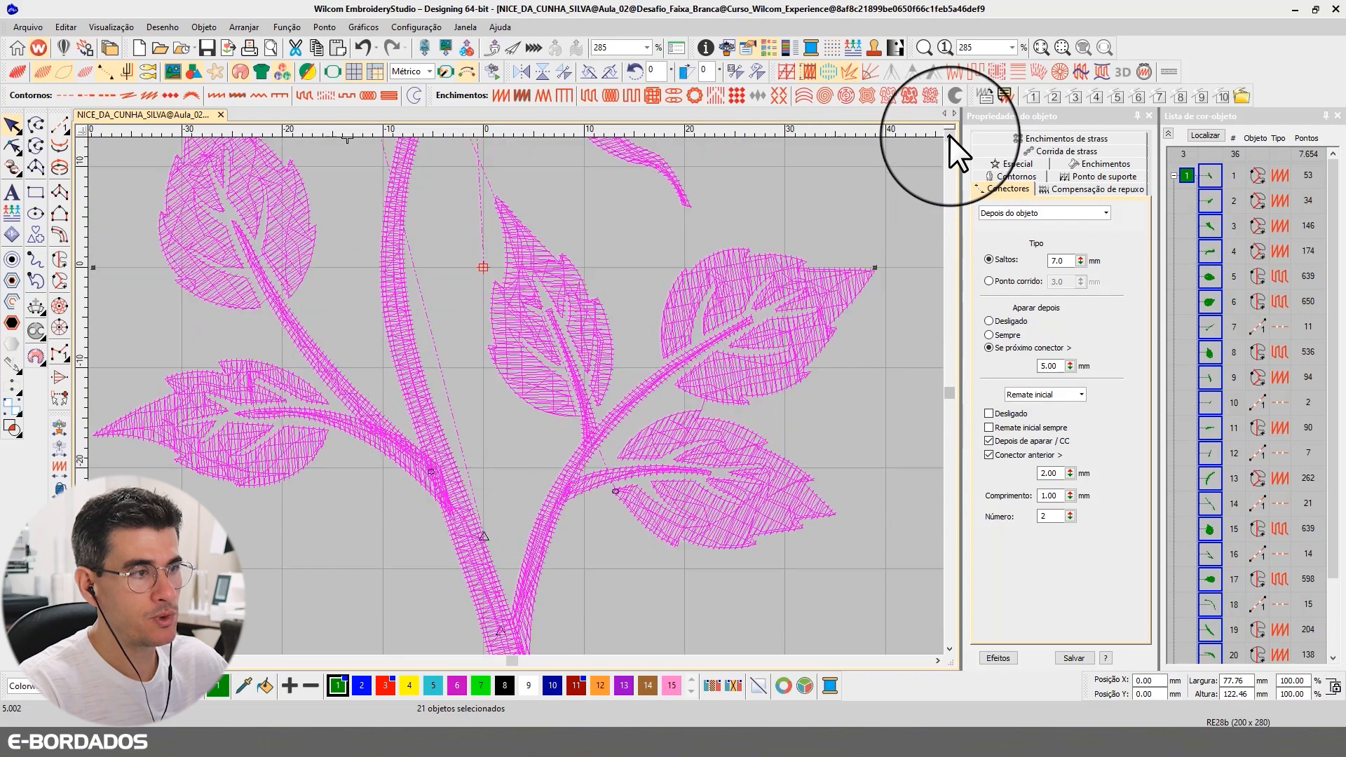
pyautogui.click(950, 136)
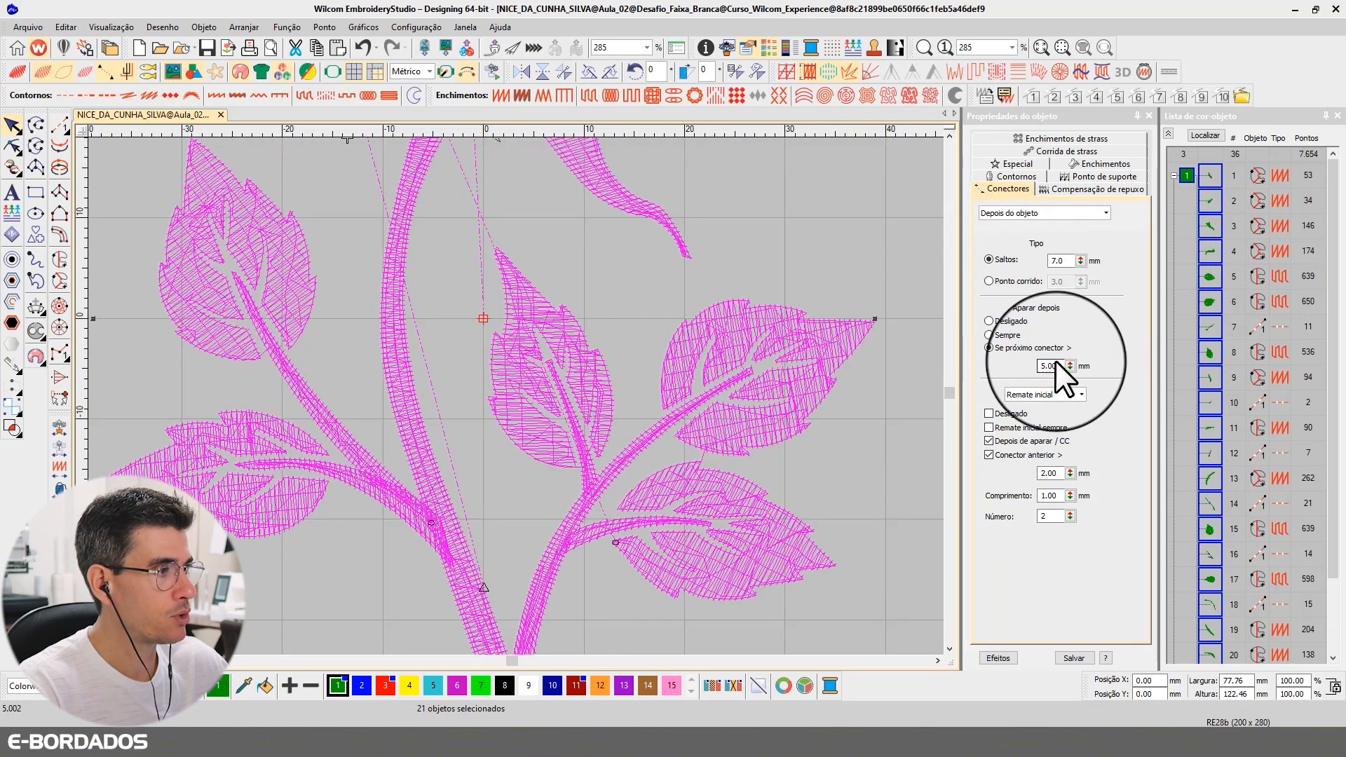
pyautogui.scroll(-4, 518, 394)
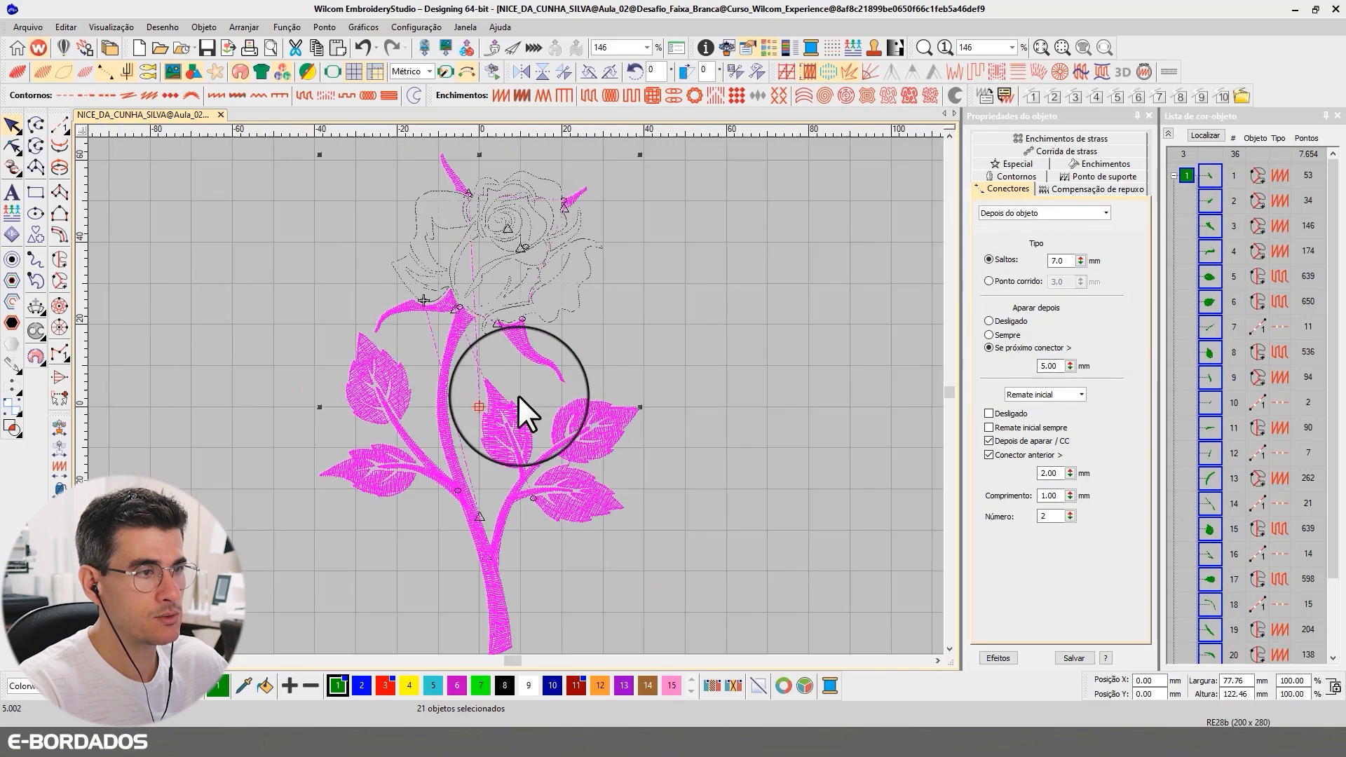
pyautogui.click(708, 335)
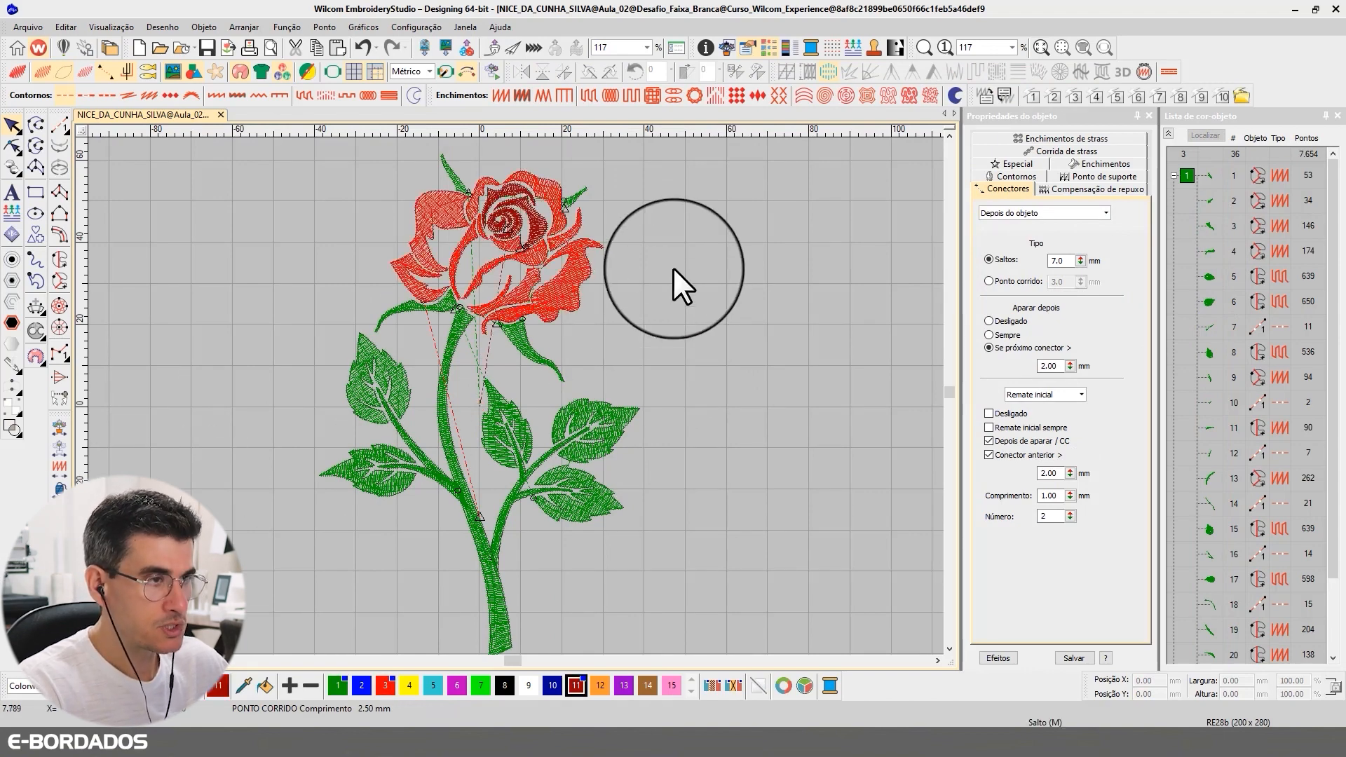
pyautogui.press('t')
pyautogui.press('b')
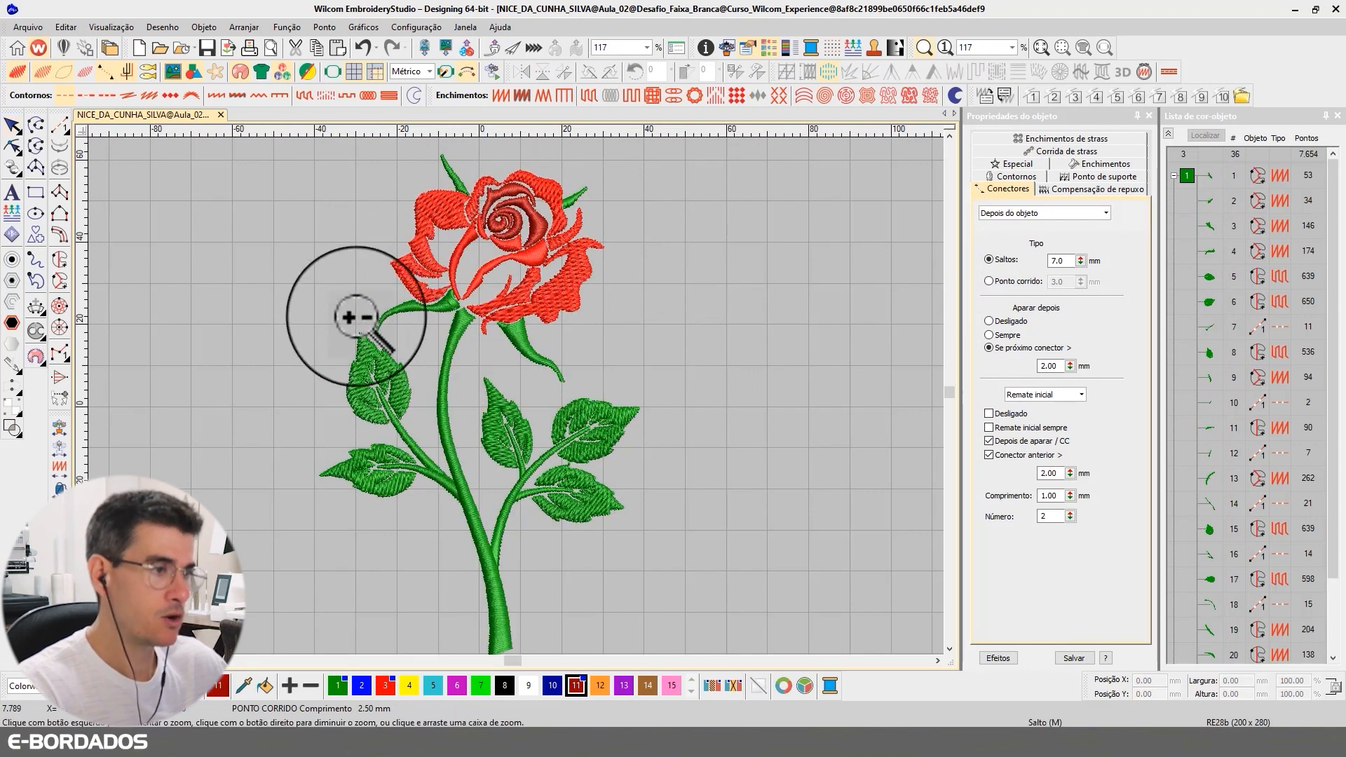
pyautogui.moveTo(340, 160); pyautogui.dragTo(617, 356)
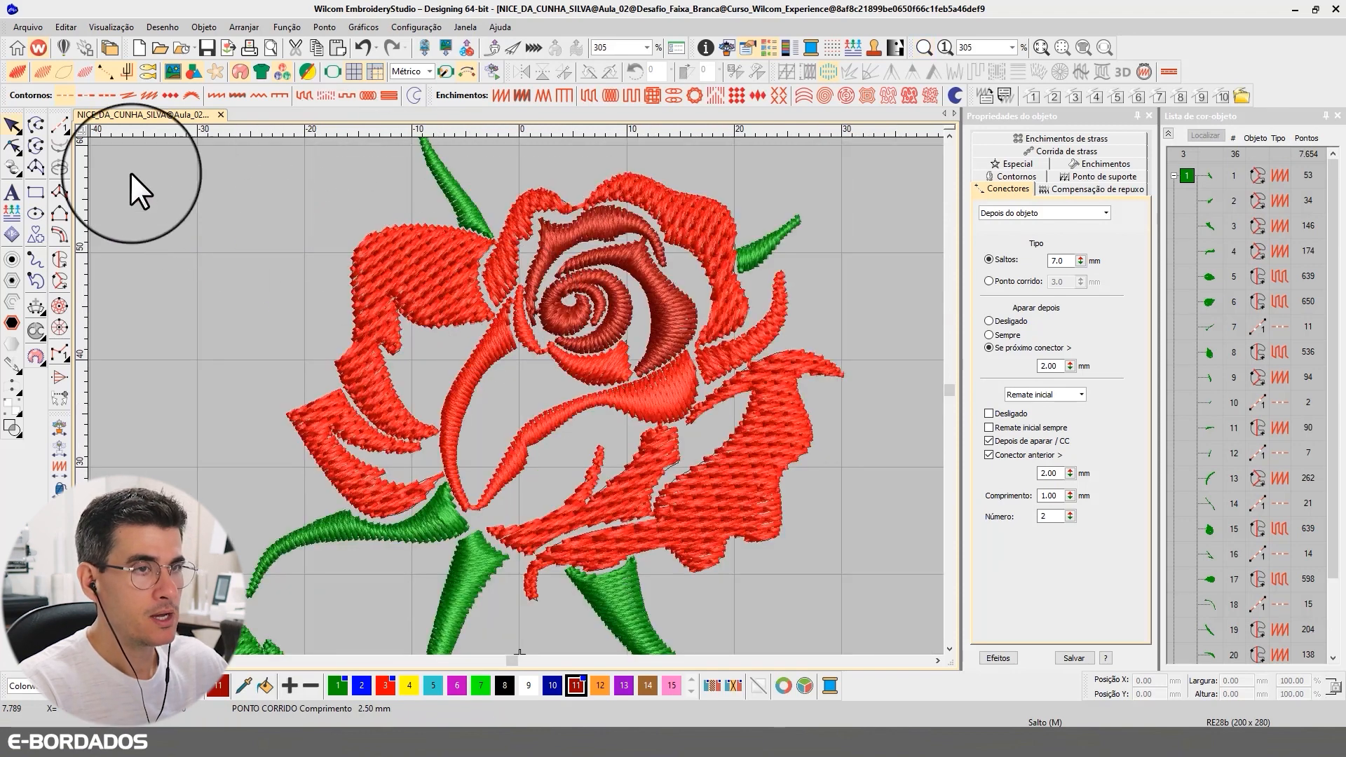
pyautogui.click(392, 485)
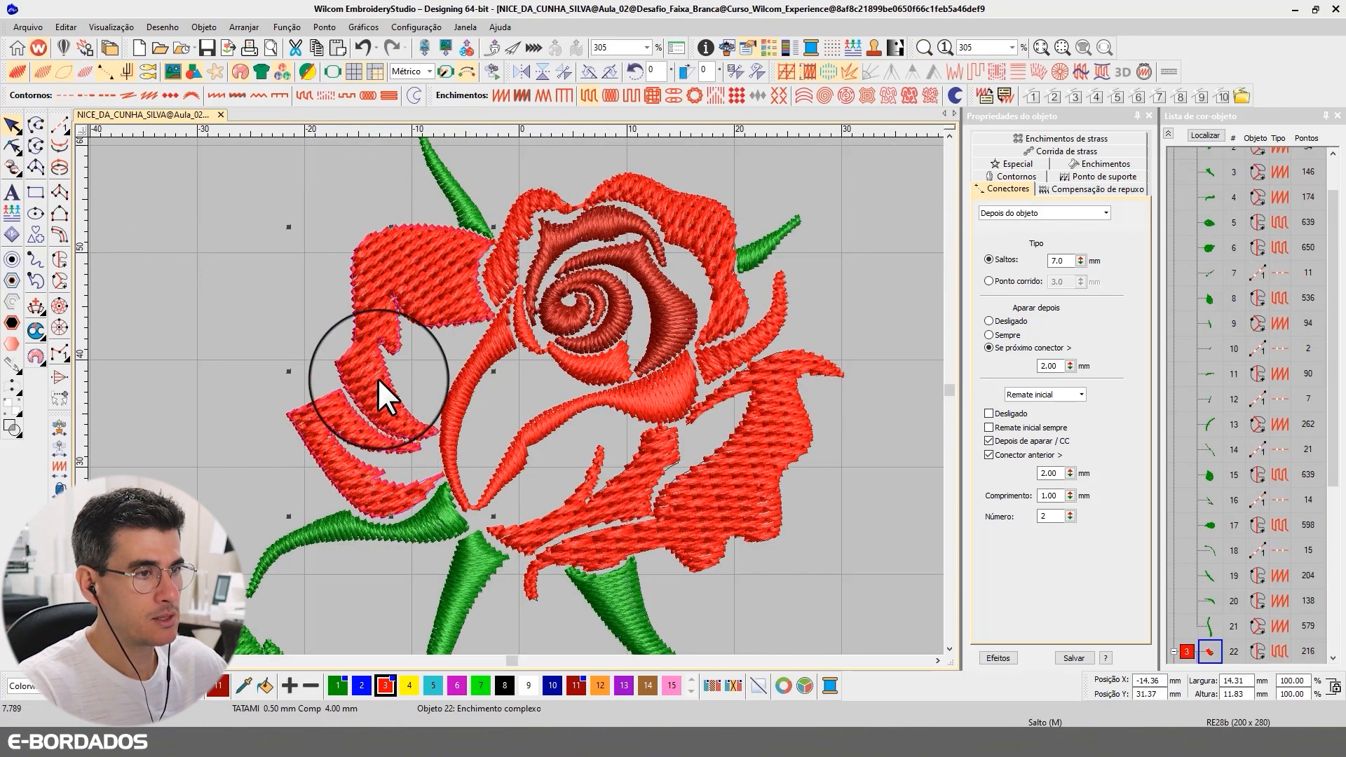
# Select every object that uses the Tatami stitch type and change the fill to satin (Ponto cheio).
pyautogui.click(68, 28)
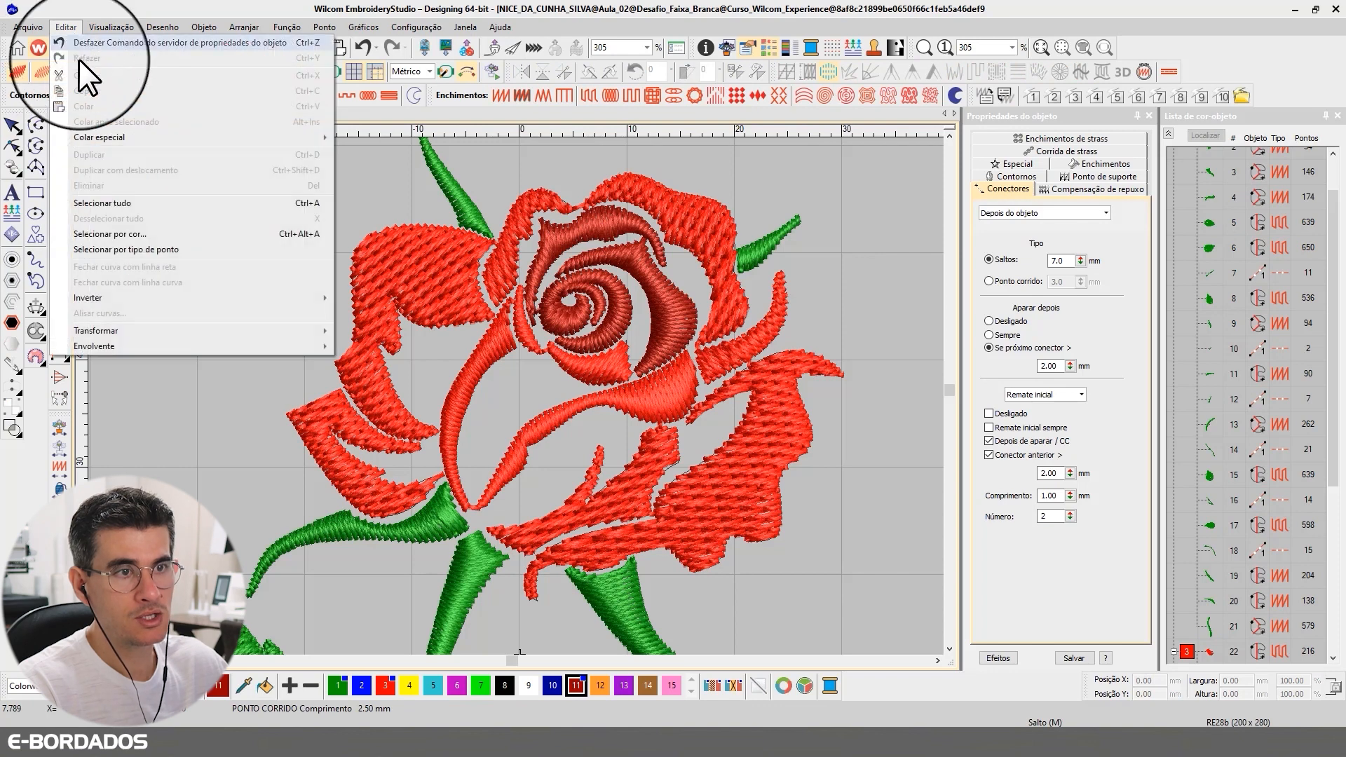
pyautogui.click(129, 249)
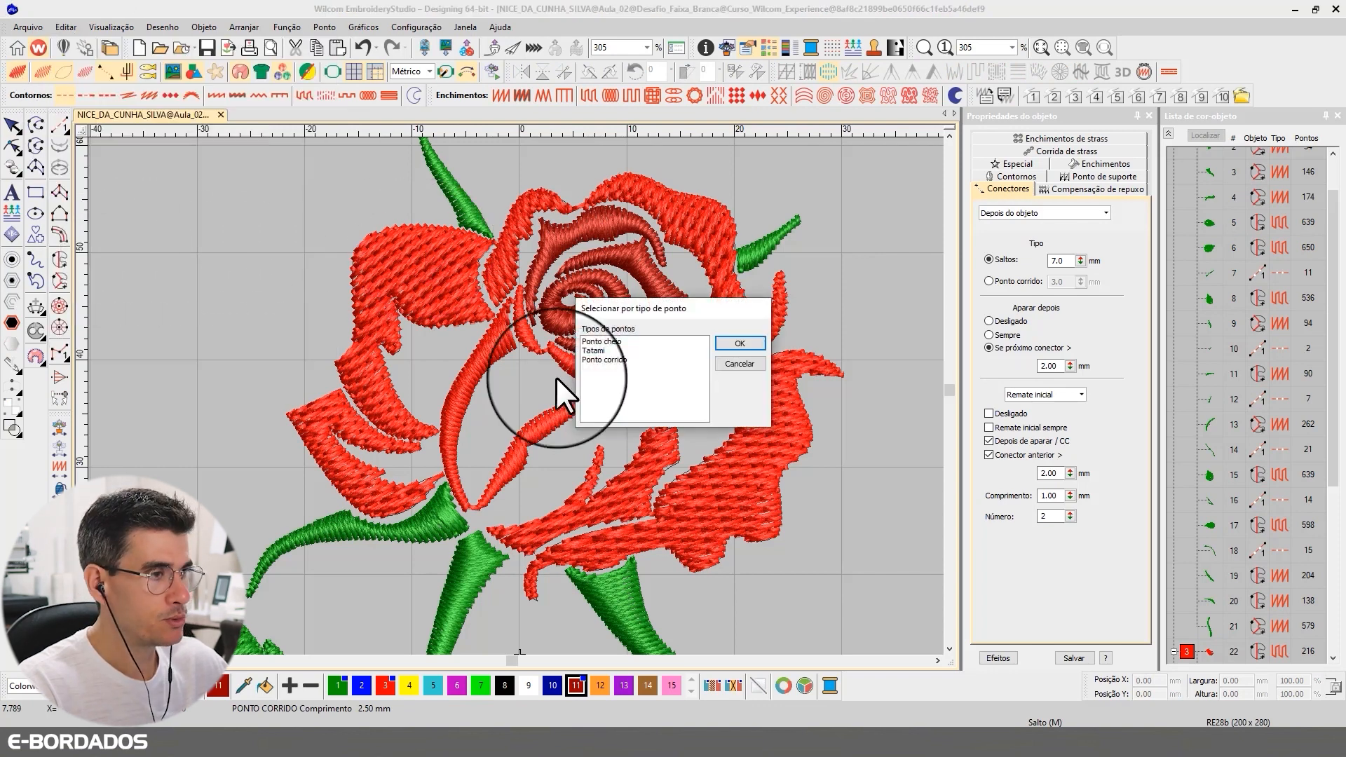
pyautogui.click(602, 350)
pyautogui.click(739, 344)
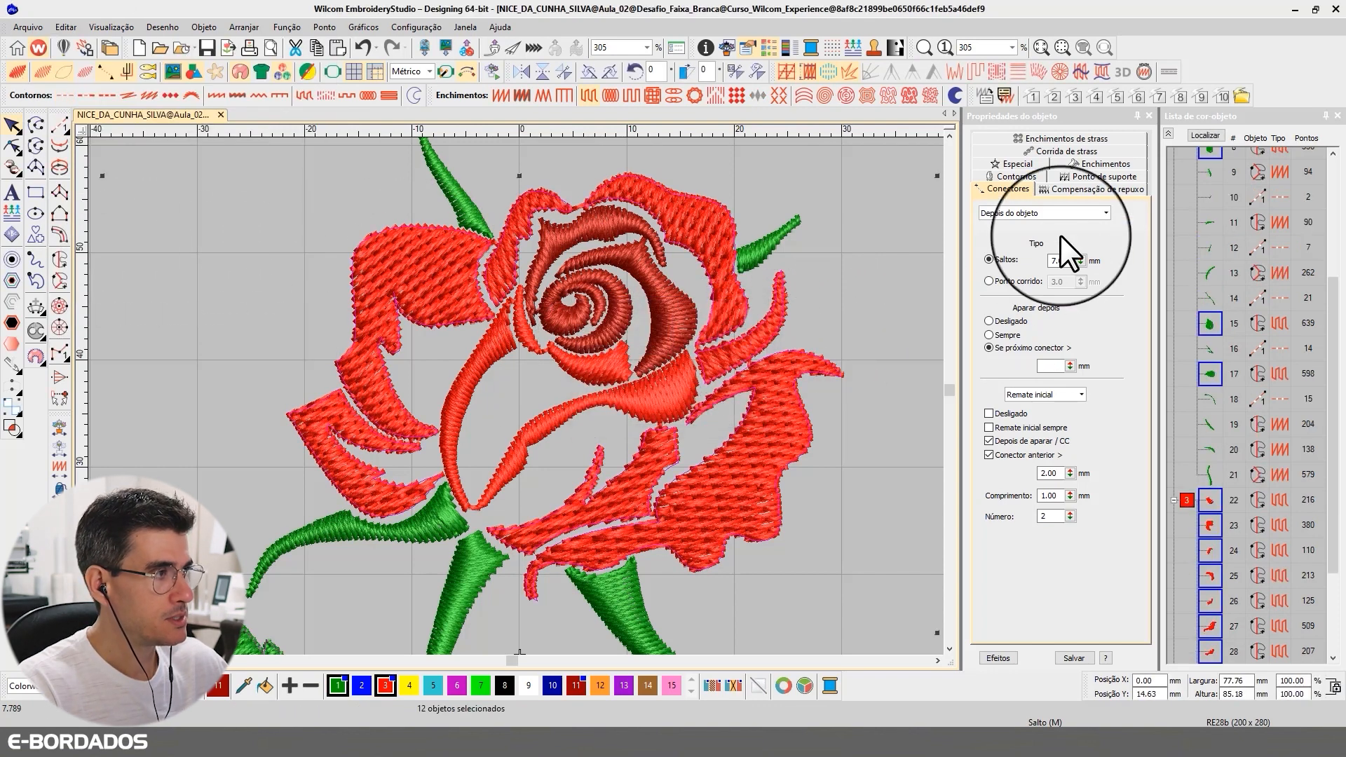
pyautogui.click(1095, 163)
pyautogui.click(1016, 213)
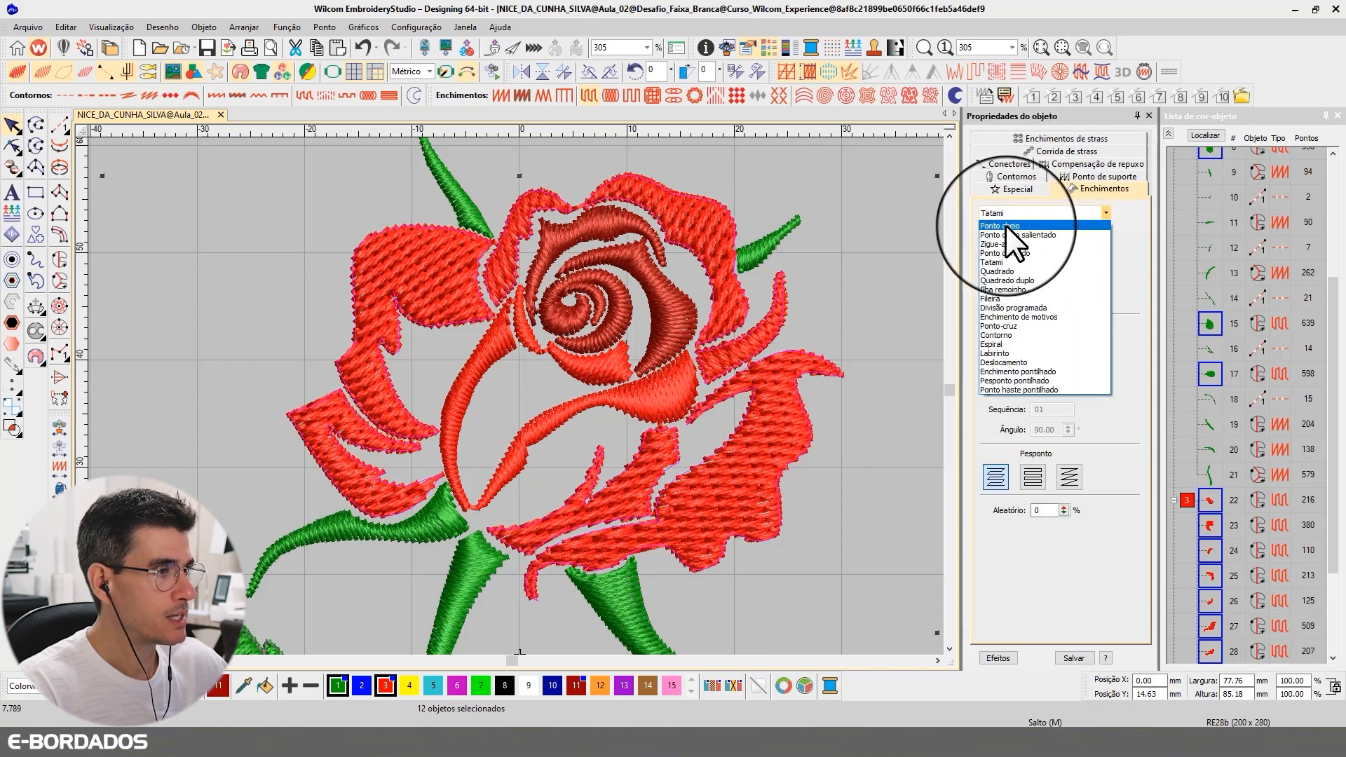
pyautogui.click(1005, 227)
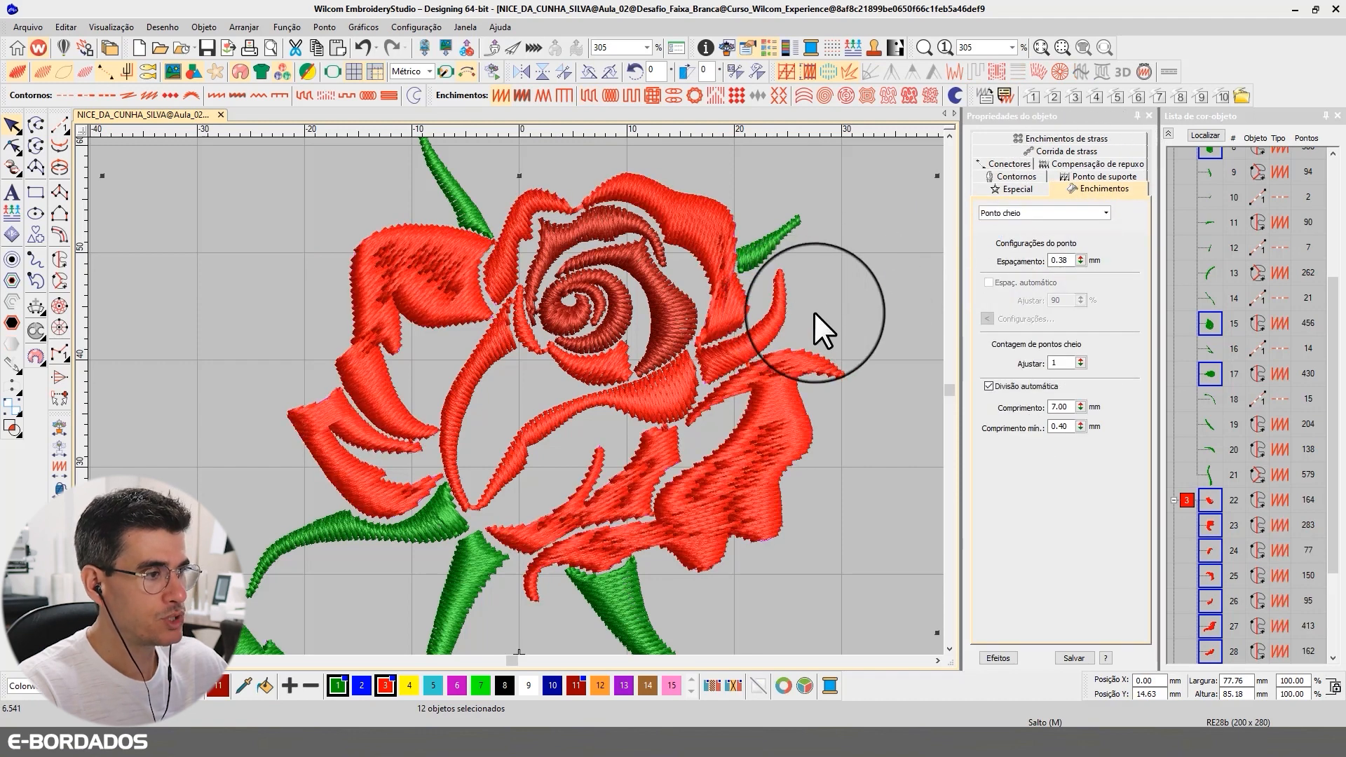
# Set the automatic split length of the converted satin fills to 6.00 mm and deselect them.
pyautogui.doubleClick(1072, 407)
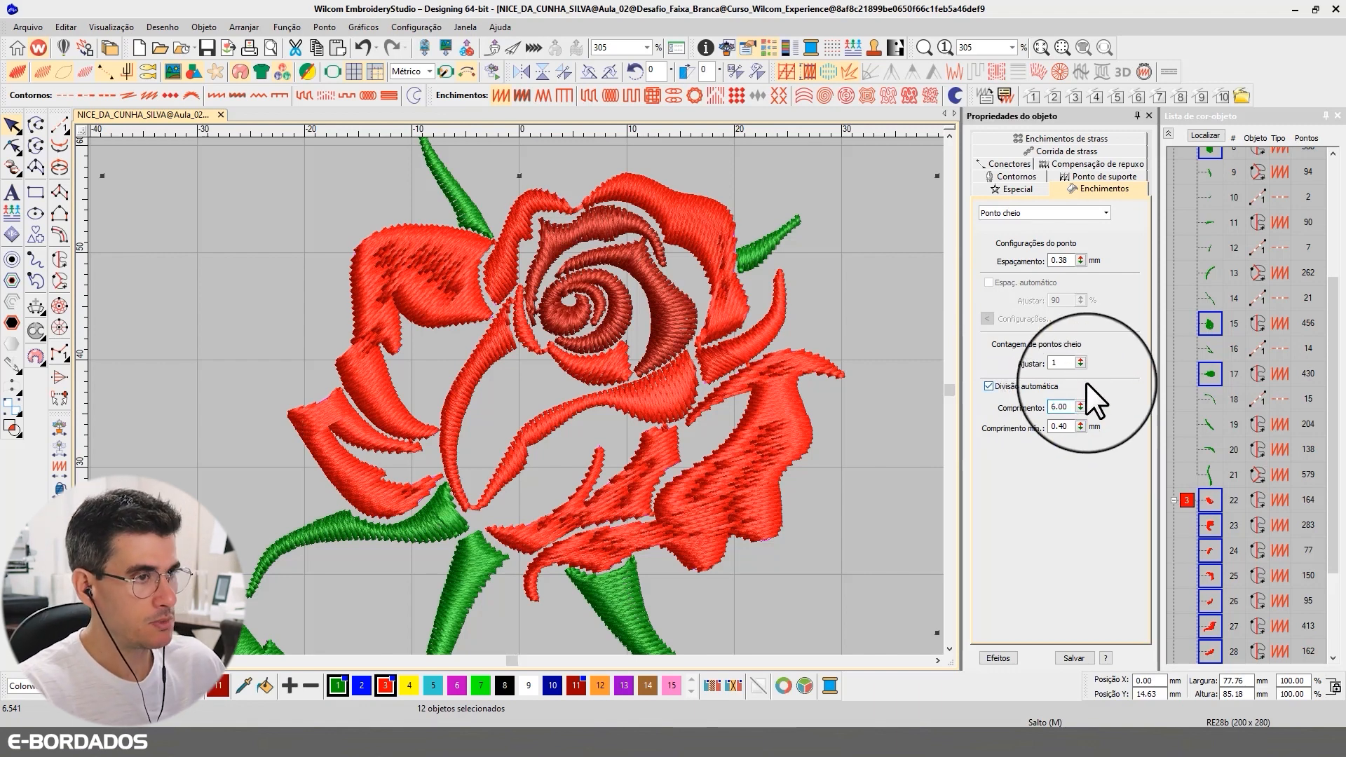
pyautogui.write('6.00')
pyautogui.press('Return')
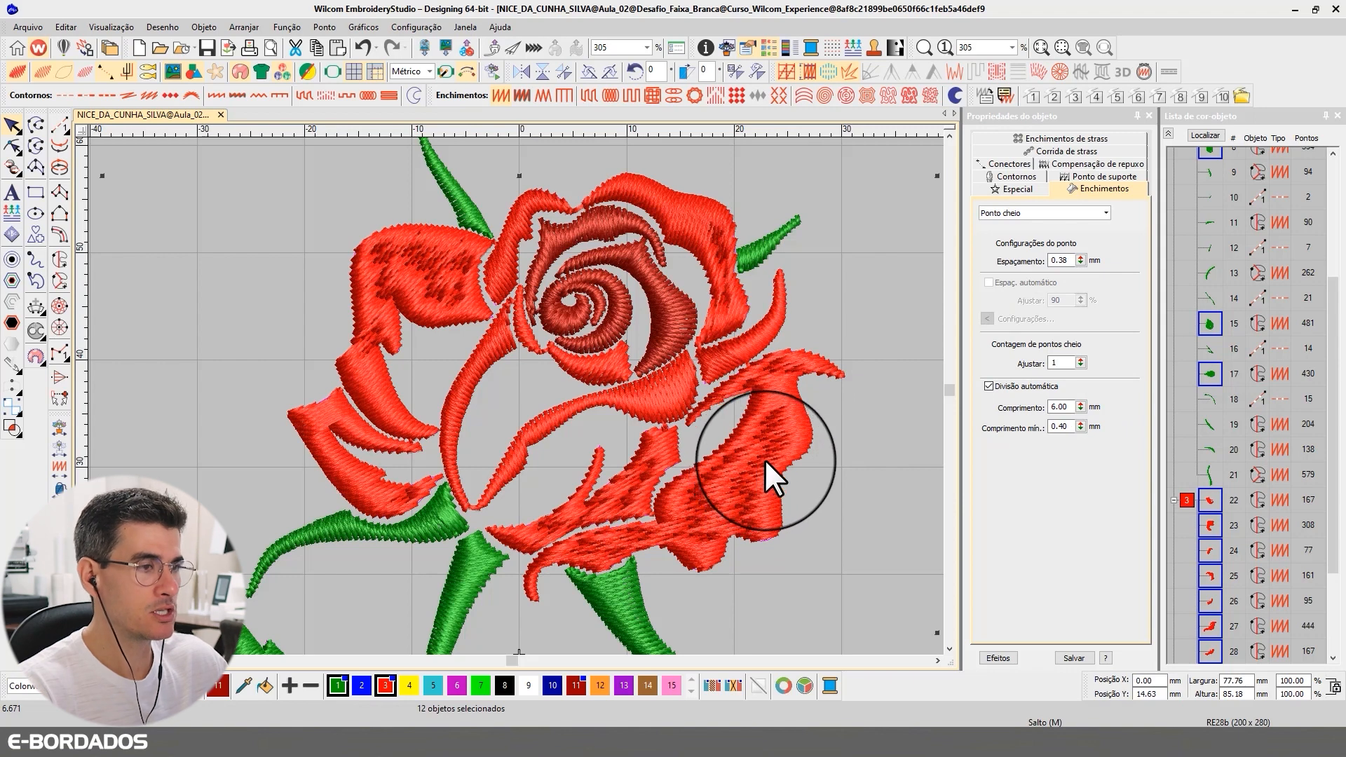
pyautogui.click(425, 311)
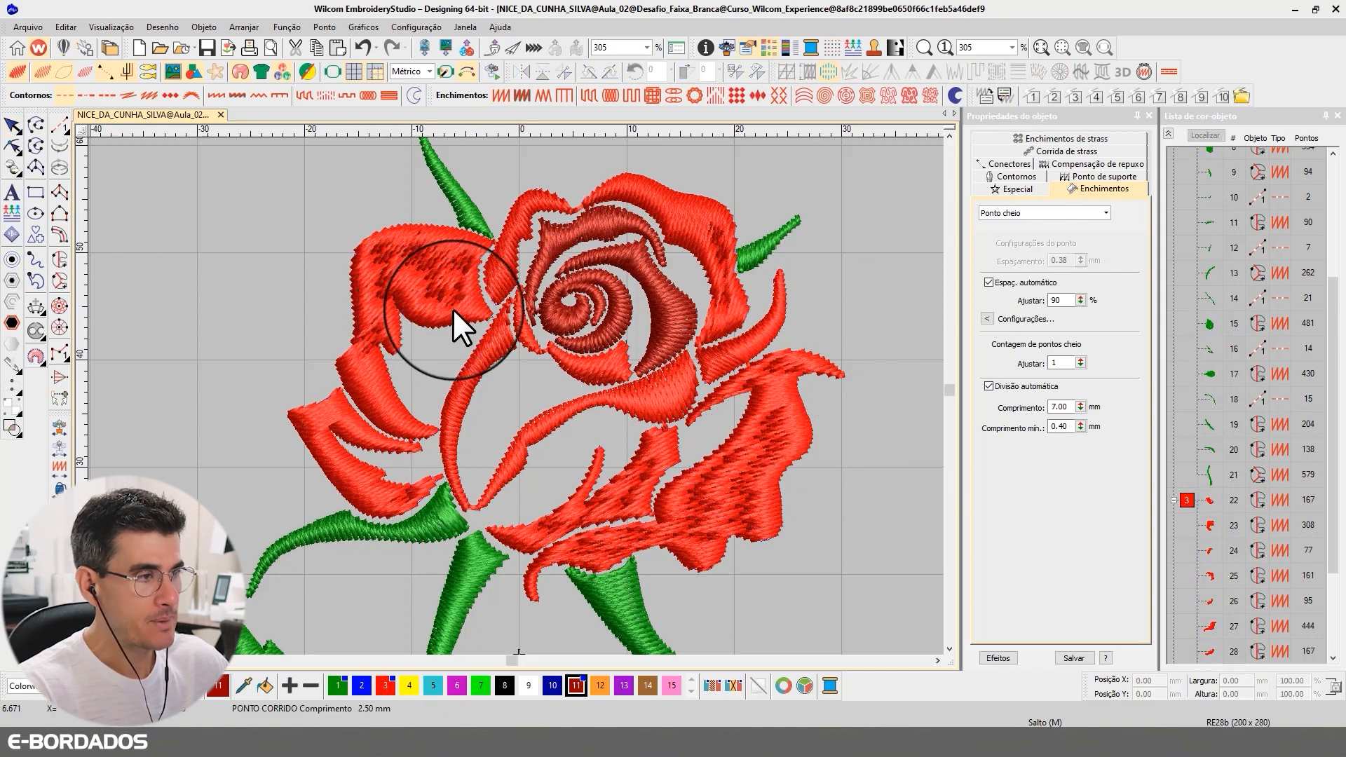
# Reshape the large lower-right outer petal by rotating its stitch angle to a steep diagonal sloping down to the right.
pyautogui.scroll(-2, 537, 334)
pyautogui.press('b')
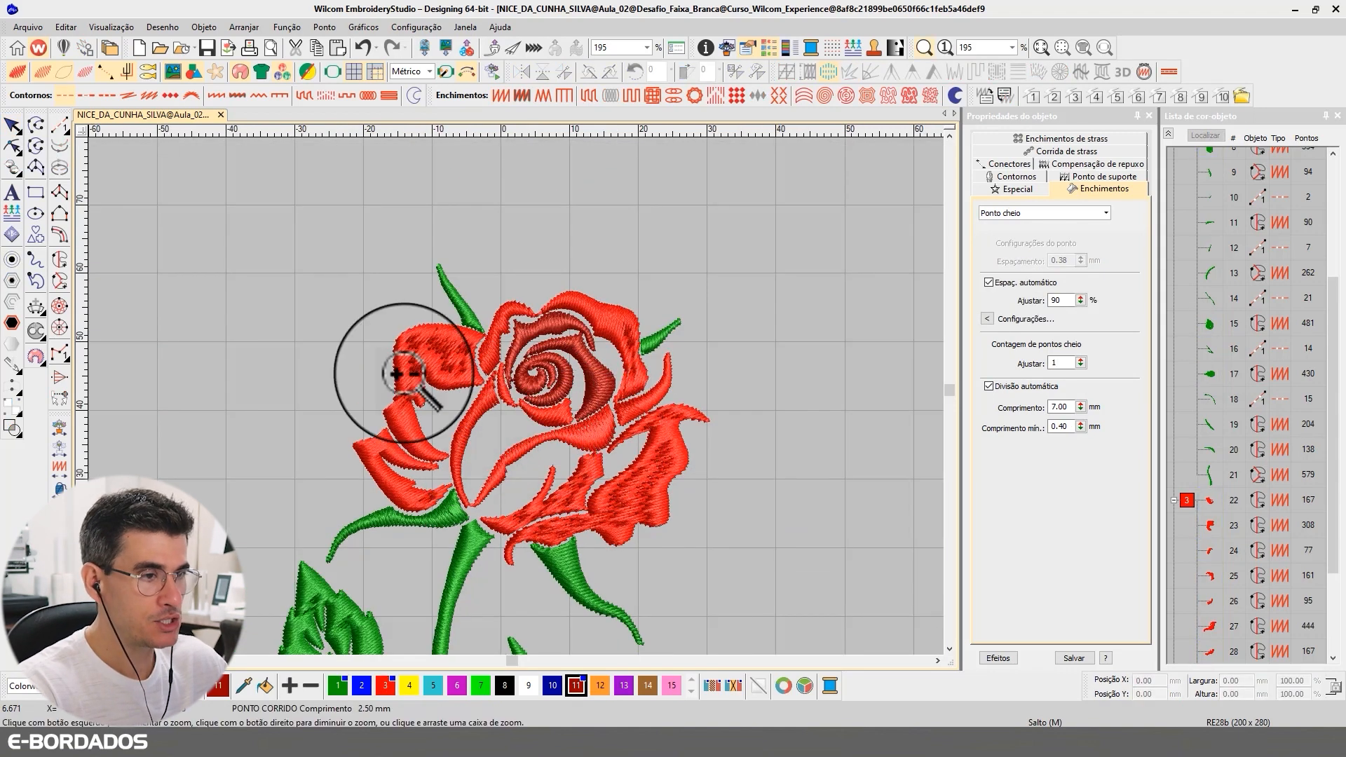
pyautogui.moveTo(321, 265); pyautogui.dragTo(701, 596)
pyautogui.click(650, 457)
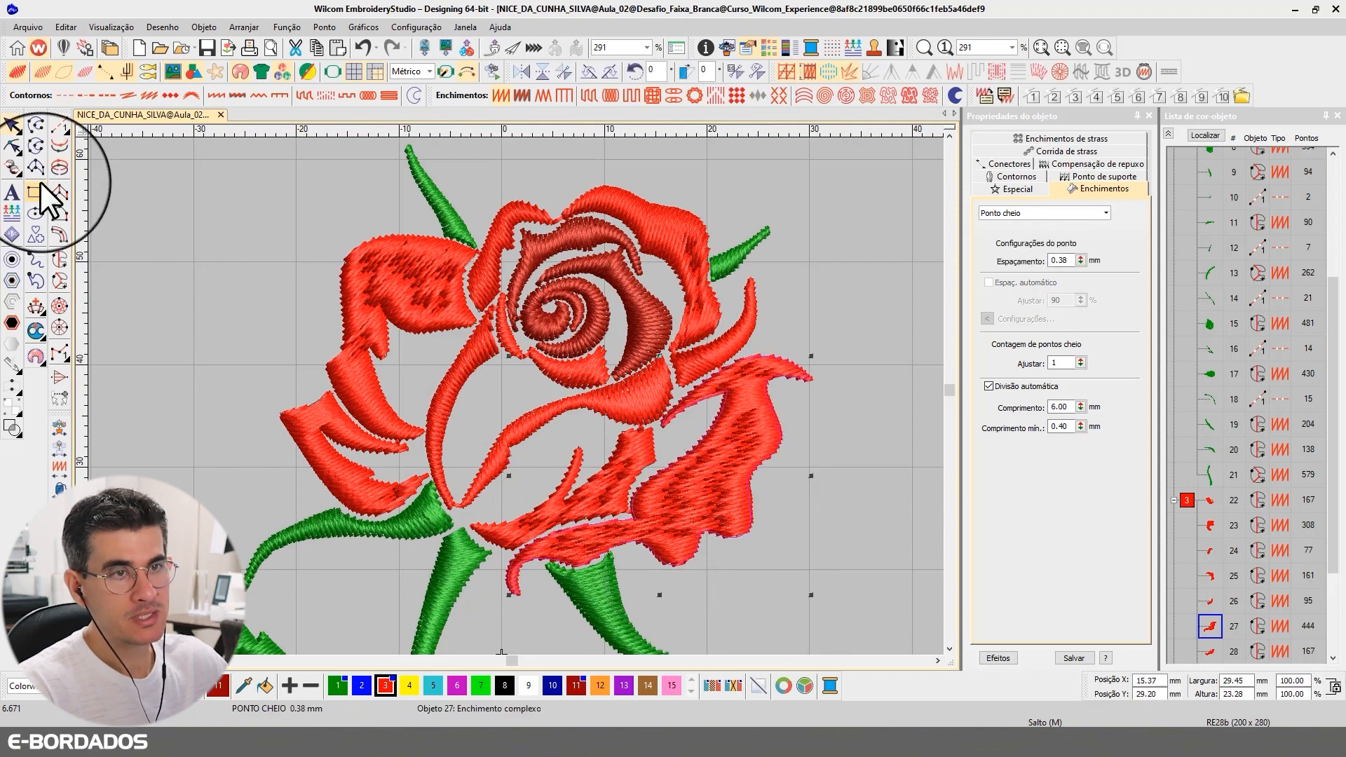
pyautogui.click(12, 146)
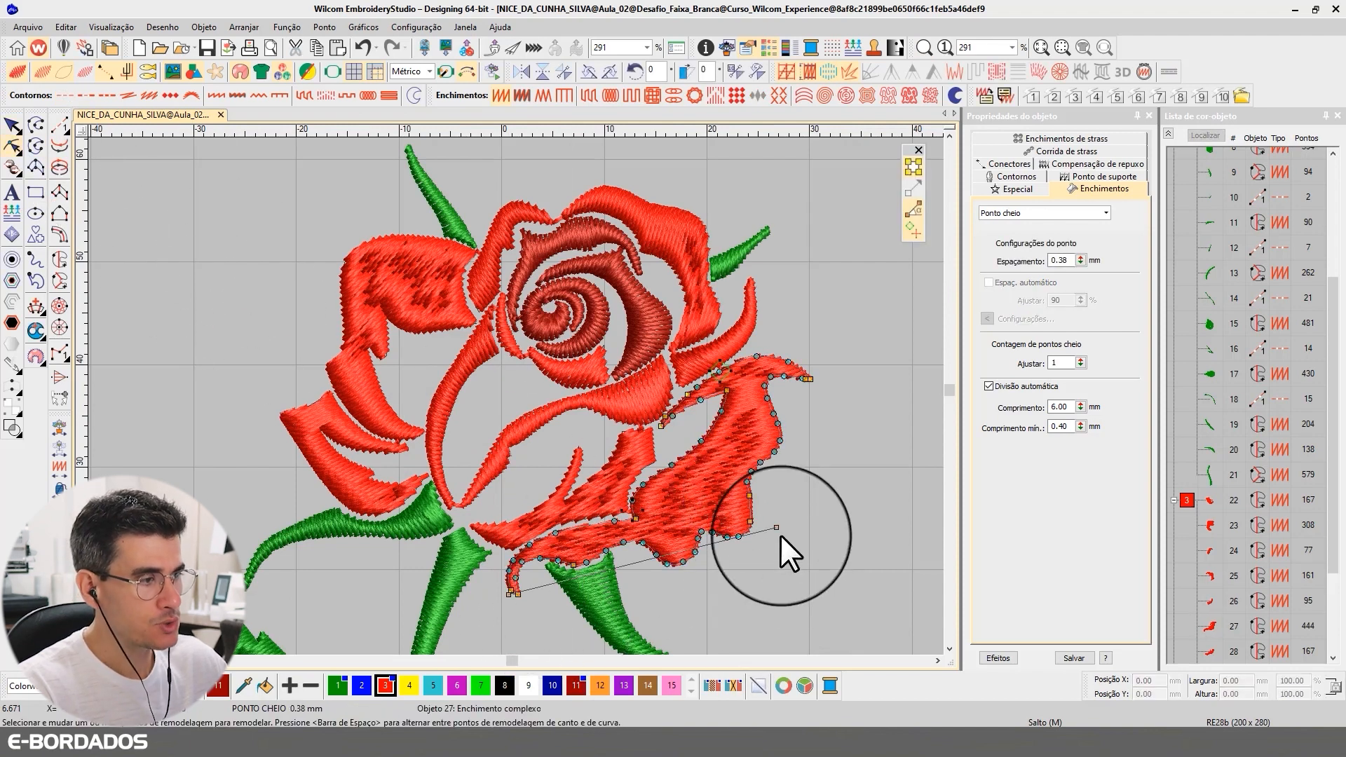
pyautogui.moveTo(776, 527); pyautogui.dragTo(489, 534)
# Rotate the stitch angle of the large upper-left outer petal to a diagonal sloping down to the right.
pyautogui.click(951, 134)
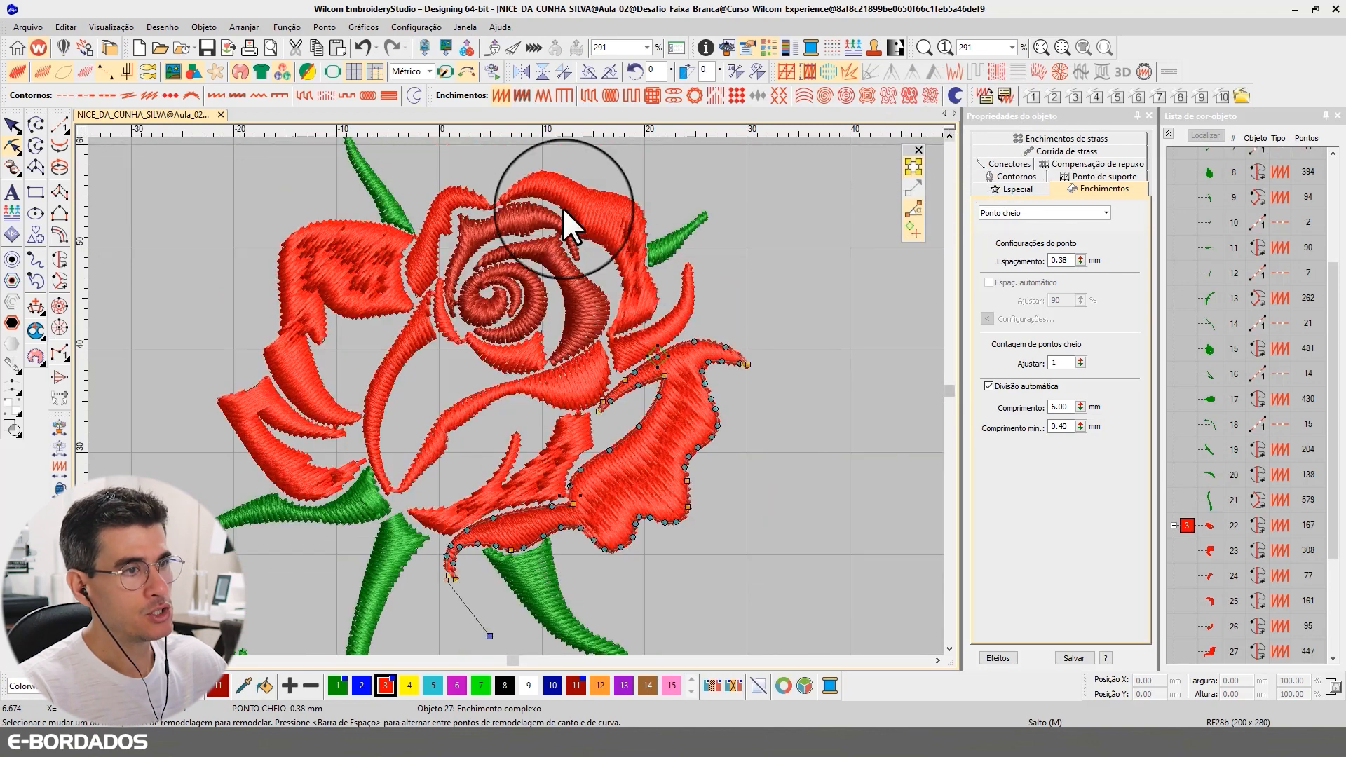
pyautogui.click(368, 310)
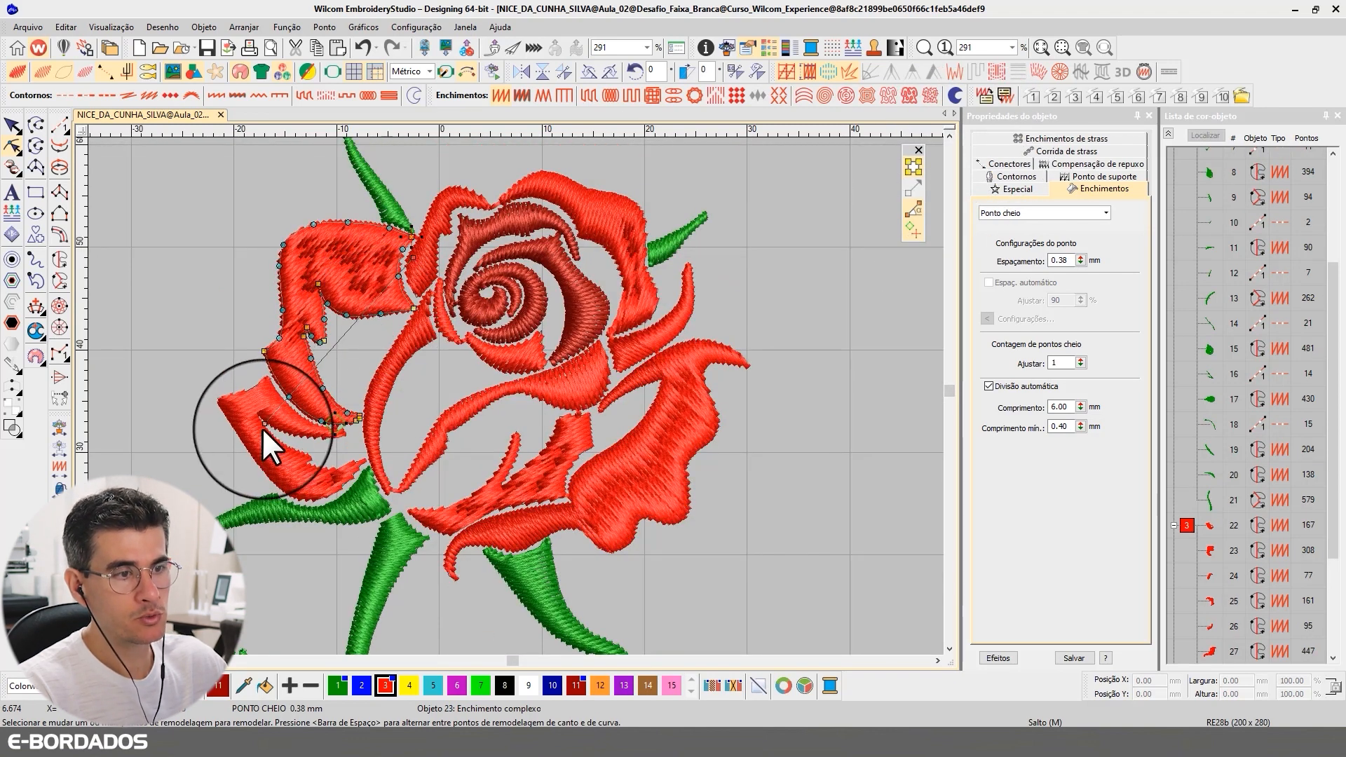
pyautogui.moveTo(265, 424); pyautogui.dragTo(351, 283)
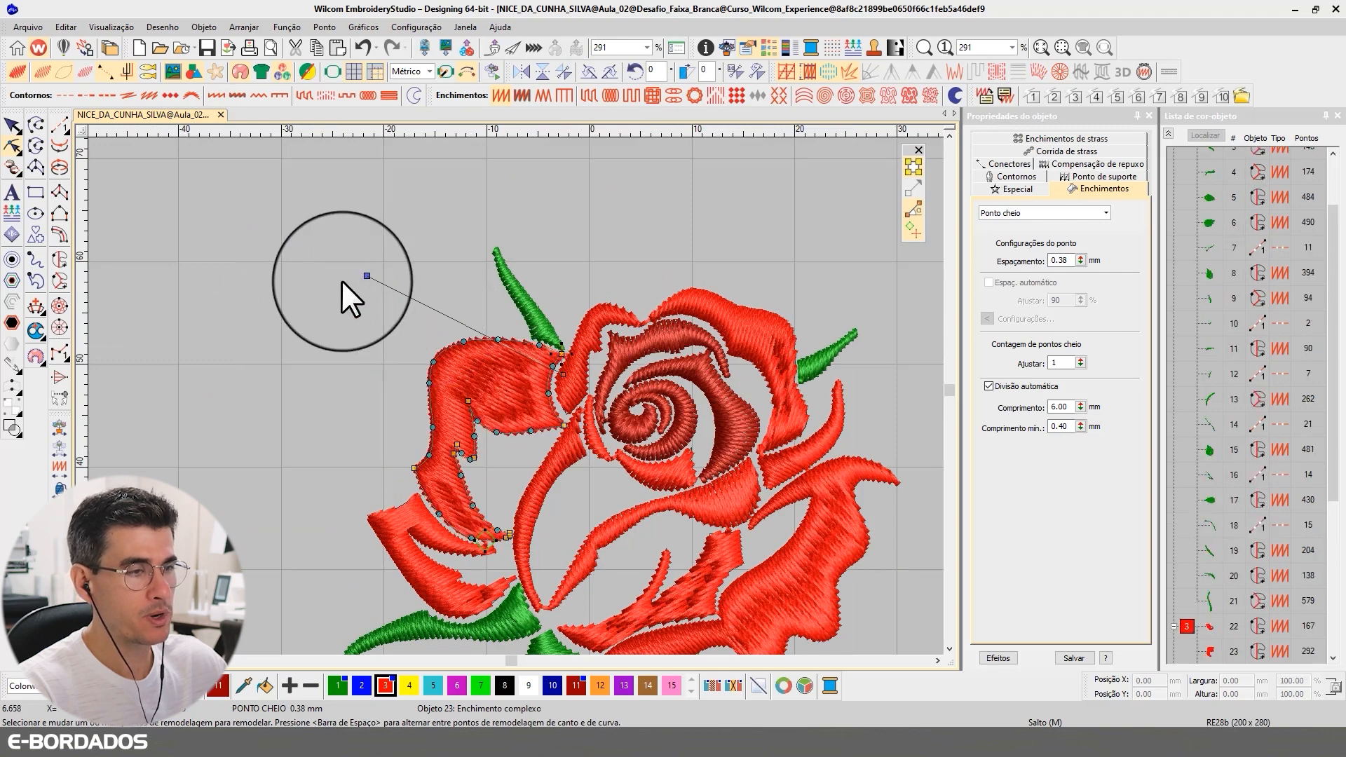
# Change the stitch angle of the upper-right outer petal around the bud to a diagonal rising to the right.
pyautogui.click(12, 126)
pyautogui.click(814, 338)
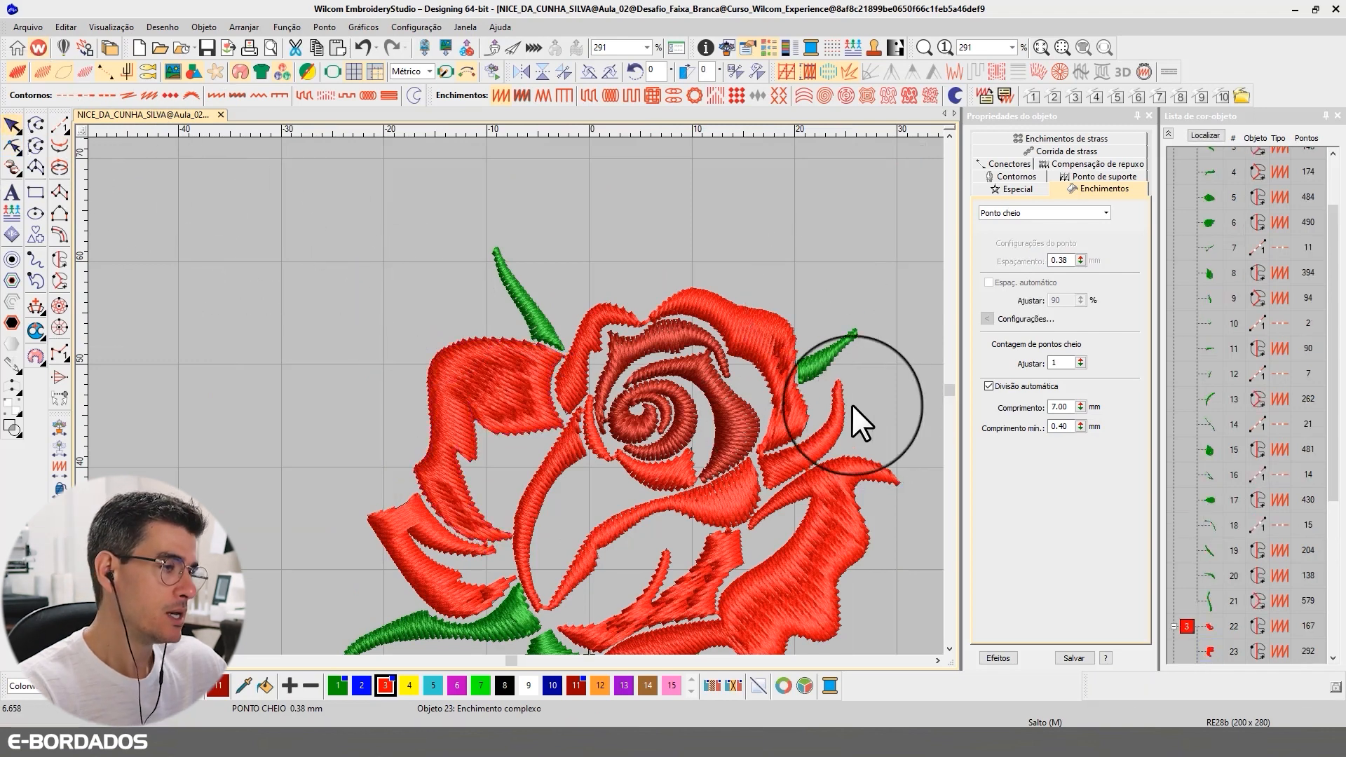
pyautogui.click(12, 146)
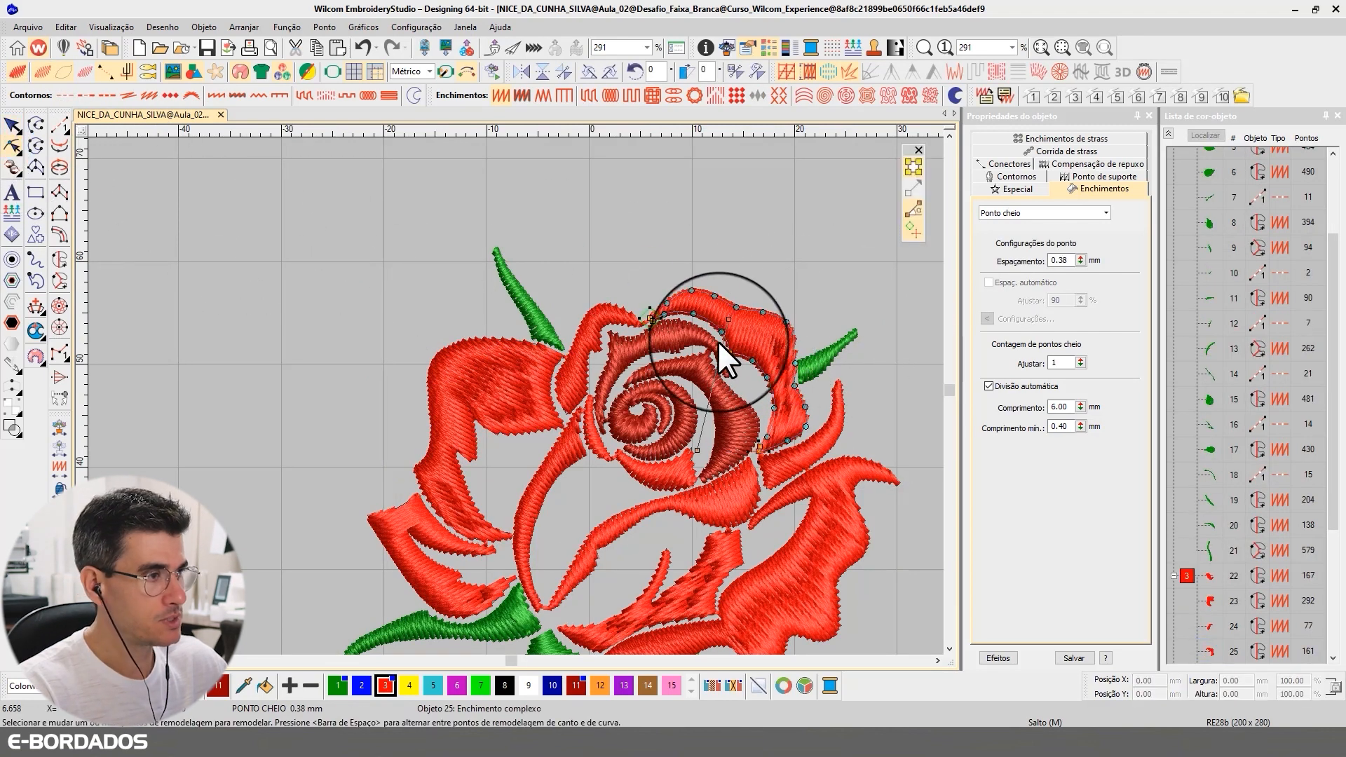
pyautogui.moveTo(717, 341); pyautogui.dragTo(875, 321)
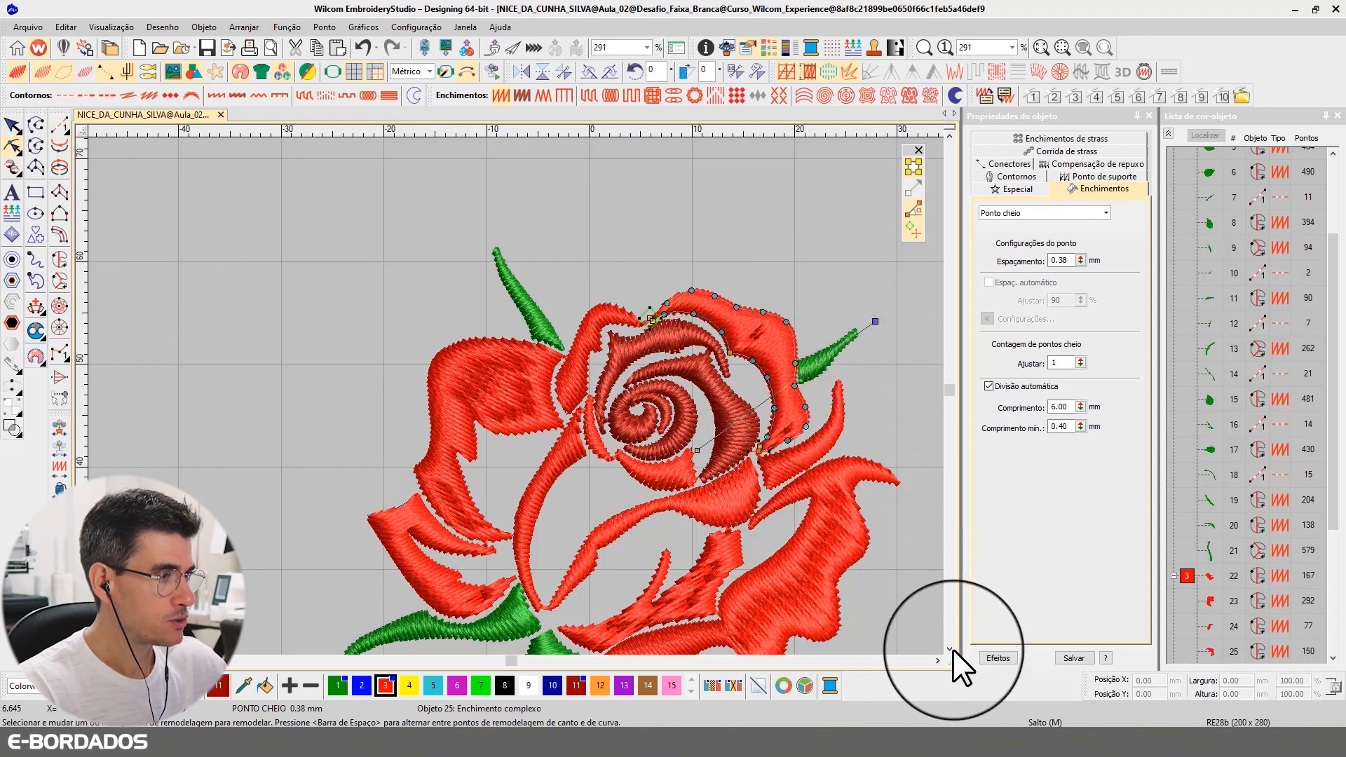
pyautogui.click(949, 648)
pyautogui.click(950, 649)
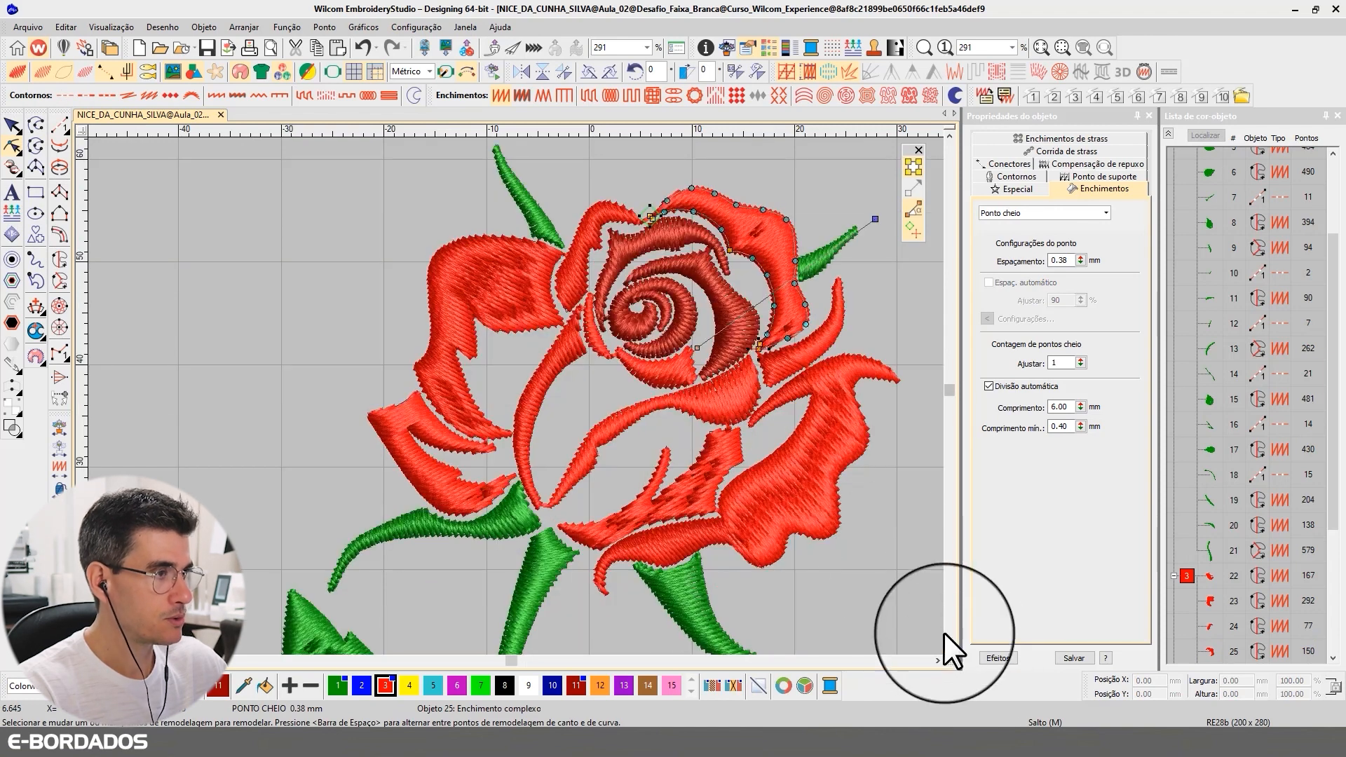
# Reshape the stitch angle of the red petal at the rose's lower centre to 141°.
pyautogui.click(674, 487)
pyautogui.moveTo(571, 498); pyautogui.dragTo(841, 498)
pyautogui.click(12, 124)
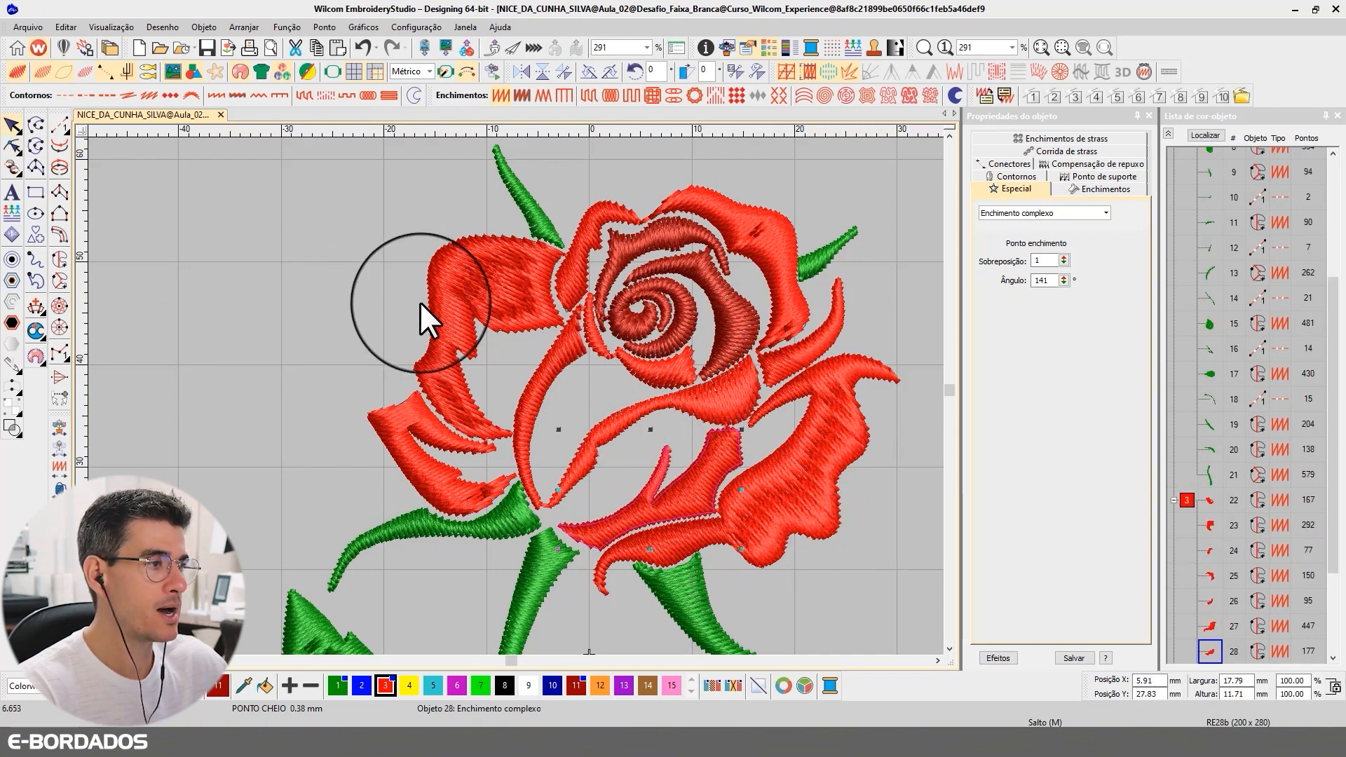
# Reshape the stitch angle of the upper leaf on the stem's left side to 29°.
pyautogui.scroll(-5, 523, 394)
pyautogui.scroll(3, 529, 576)
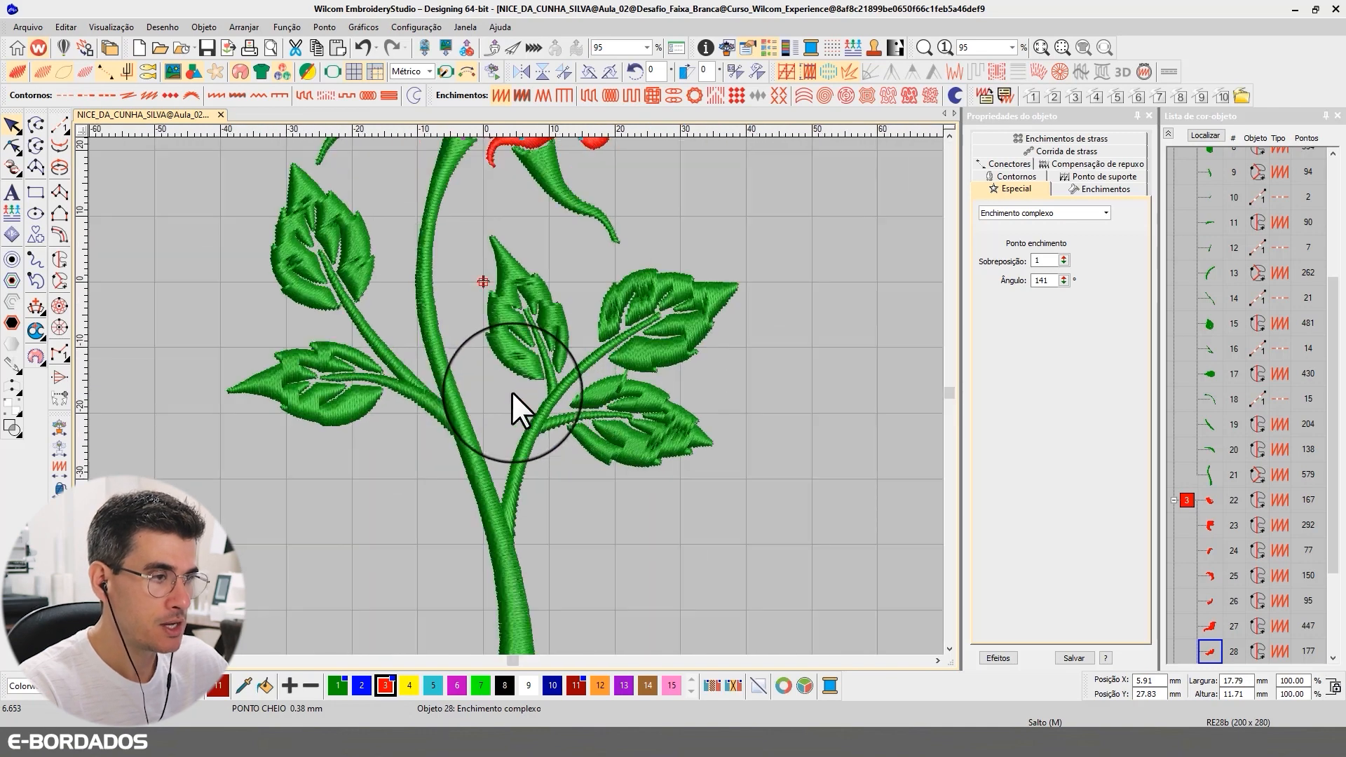
pyautogui.click(550, 316)
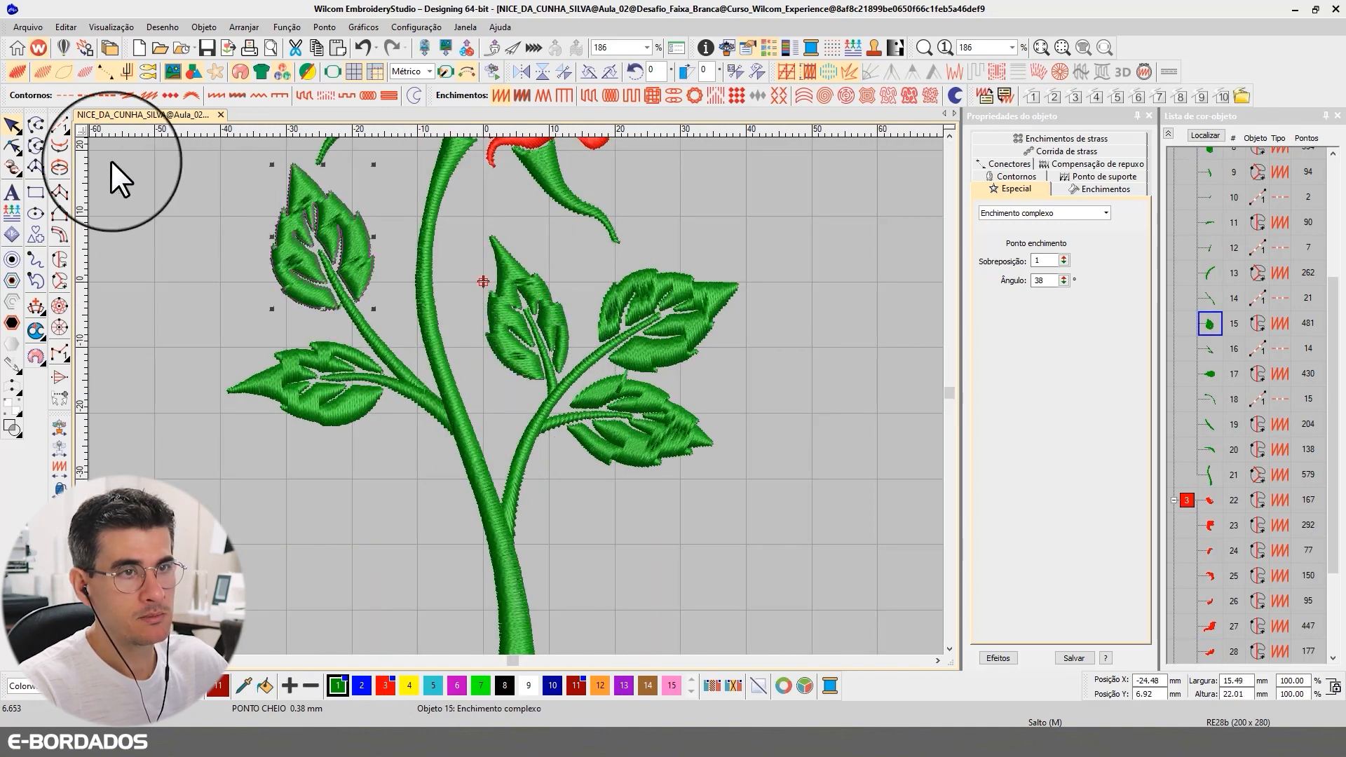
pyautogui.click(12, 146)
pyautogui.click(321, 222)
pyautogui.moveTo(320, 220); pyautogui.dragTo(376, 210)
pyautogui.hotkey('ctrl', 'z')
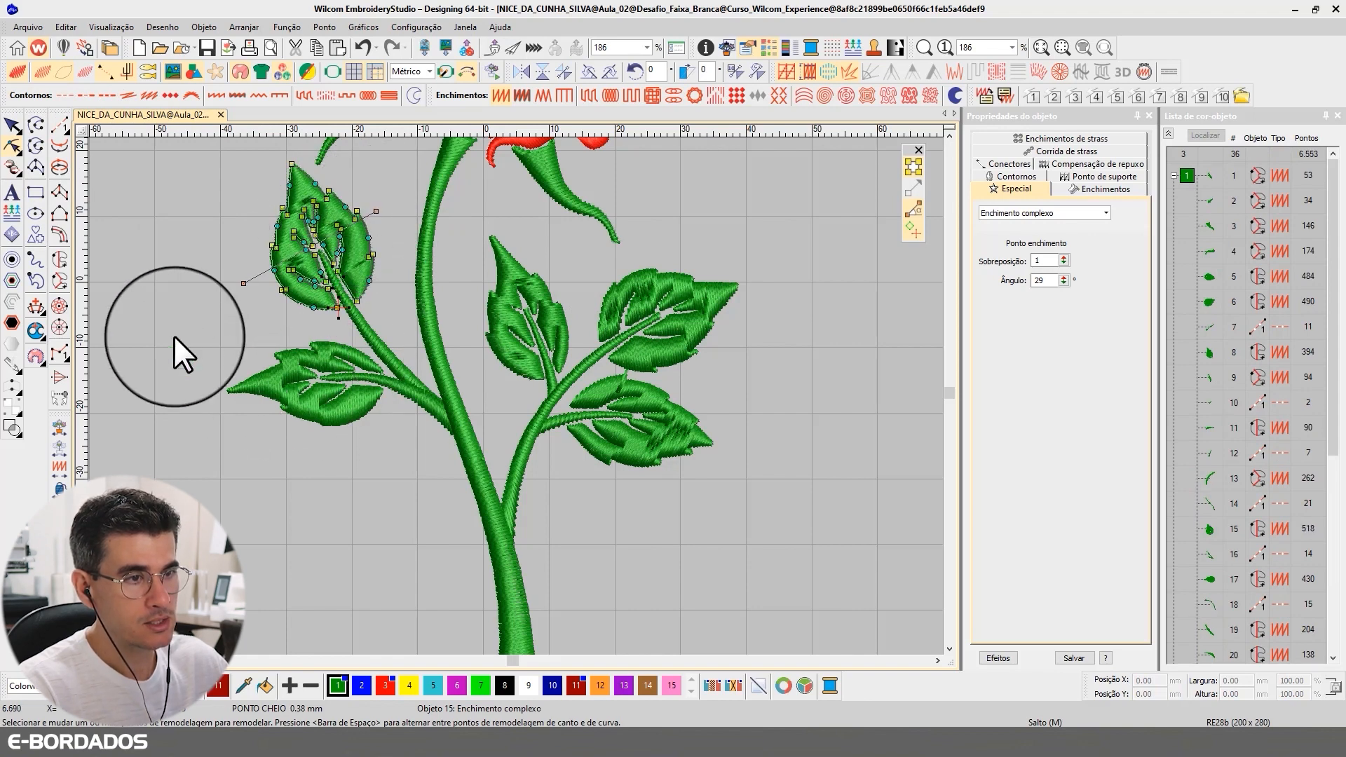
pyautogui.click(12, 125)
# Select all five leaves and set the automatic split length of their satin fill to 3.50 mm.
pyautogui.click(306, 397)
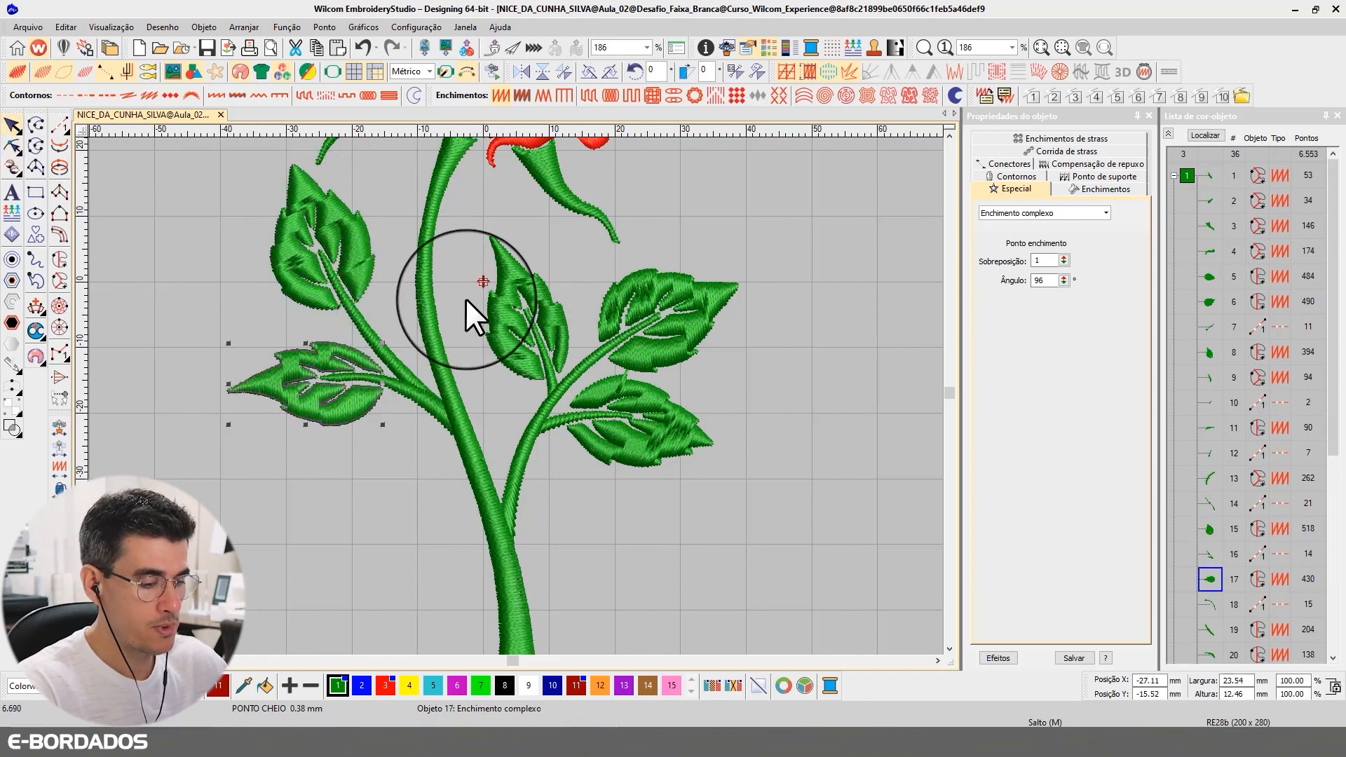
pyautogui.press('t')
pyautogui.keyDown('ctrl'); pyautogui.click(352, 234); pyautogui.keyUp('ctrl')
pyautogui.keyDown('ctrl'); pyautogui.click(514, 318); pyautogui.keyUp('ctrl')
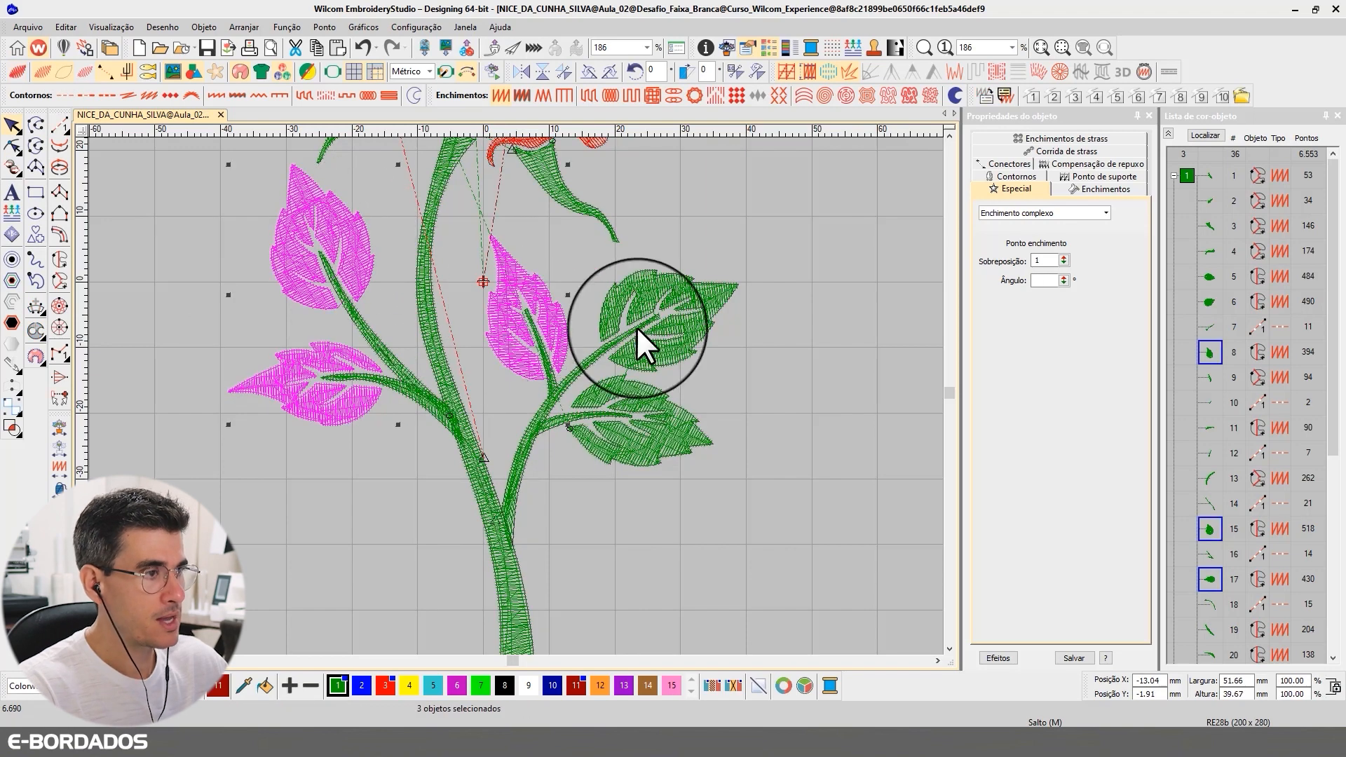
pyautogui.click(666, 354)
pyautogui.keyDown('ctrl'); pyautogui.click(635, 442); pyautogui.keyUp('ctrl')
pyautogui.keyDown('ctrl'); pyautogui.click(506, 333); pyautogui.keyUp('ctrl')
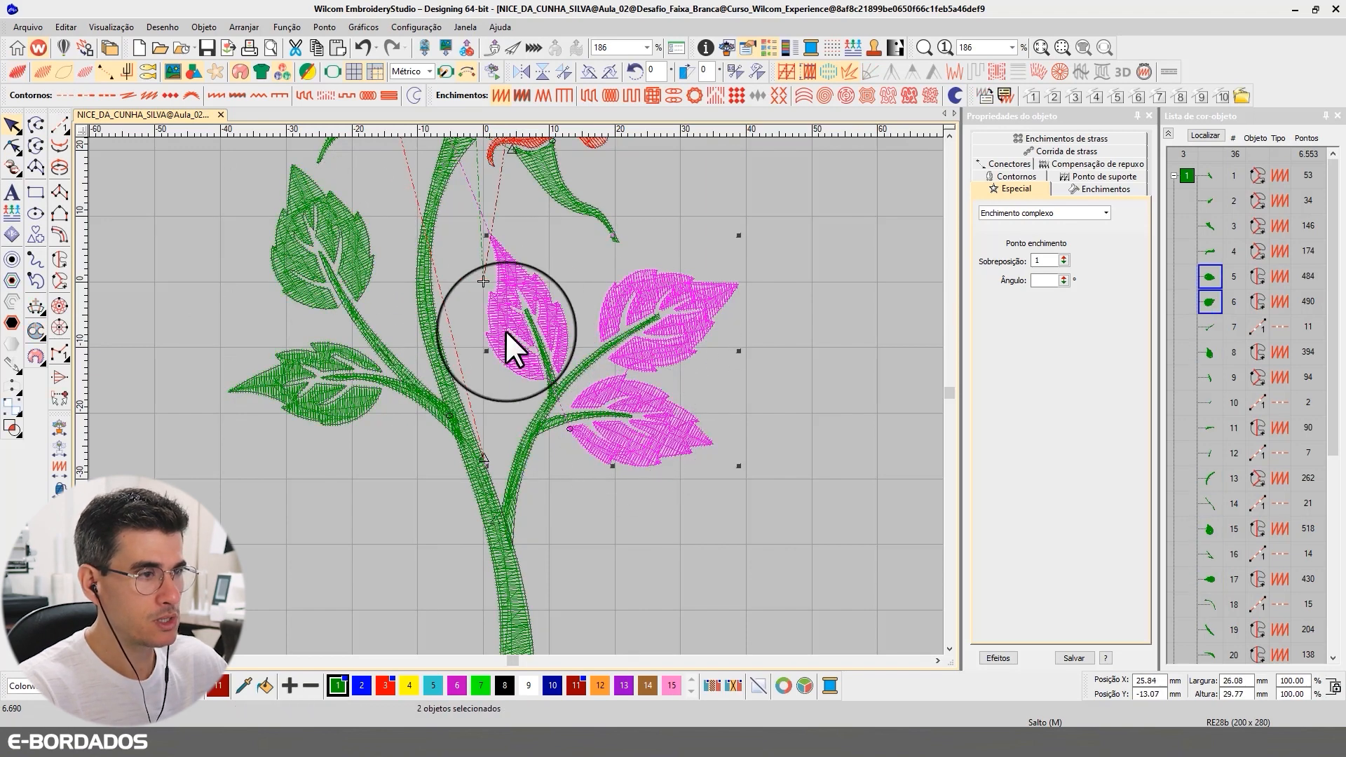
pyautogui.keyDown('ctrl'); pyautogui.click(371, 274); pyautogui.keyUp('ctrl')
pyautogui.keyDown('ctrl'); pyautogui.click(339, 353); pyautogui.keyUp('ctrl')
pyautogui.press('t')
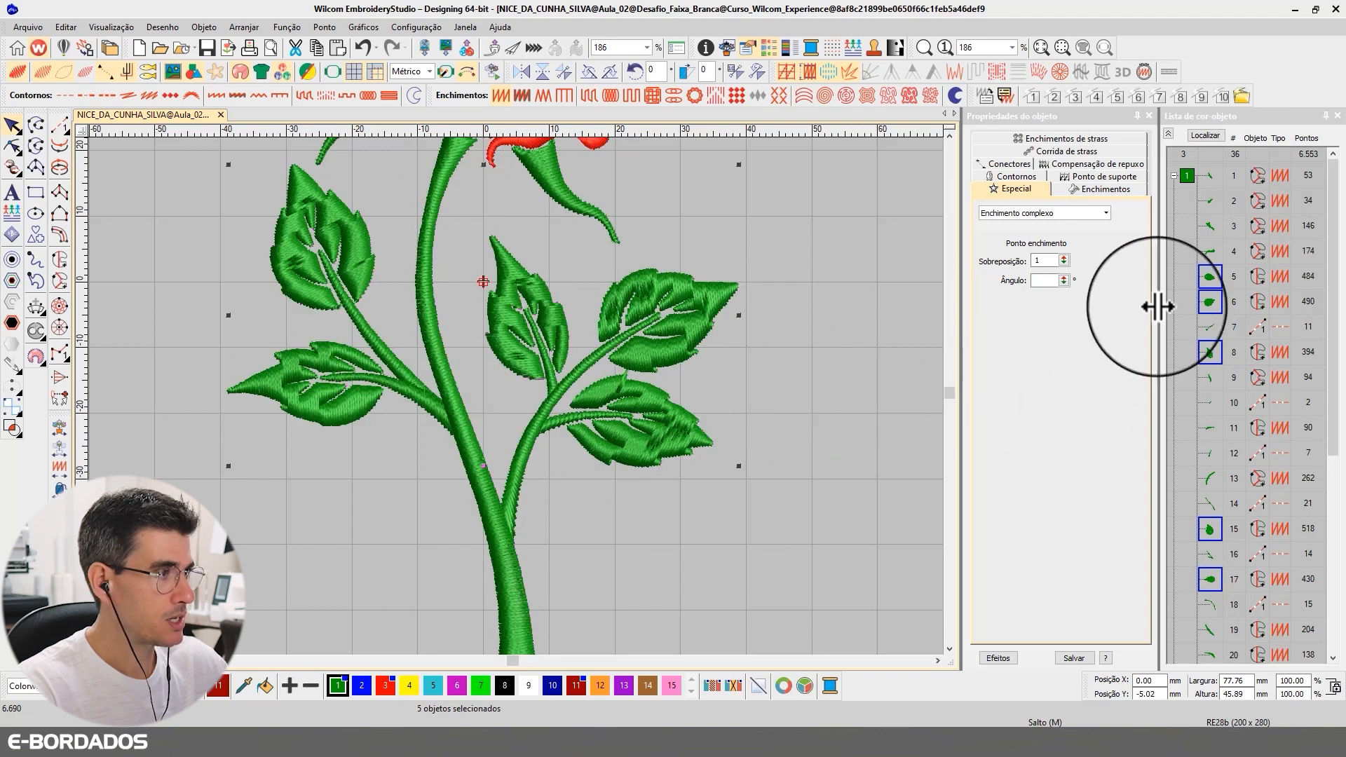
pyautogui.click(1078, 189)
pyautogui.doubleClick(1061, 406)
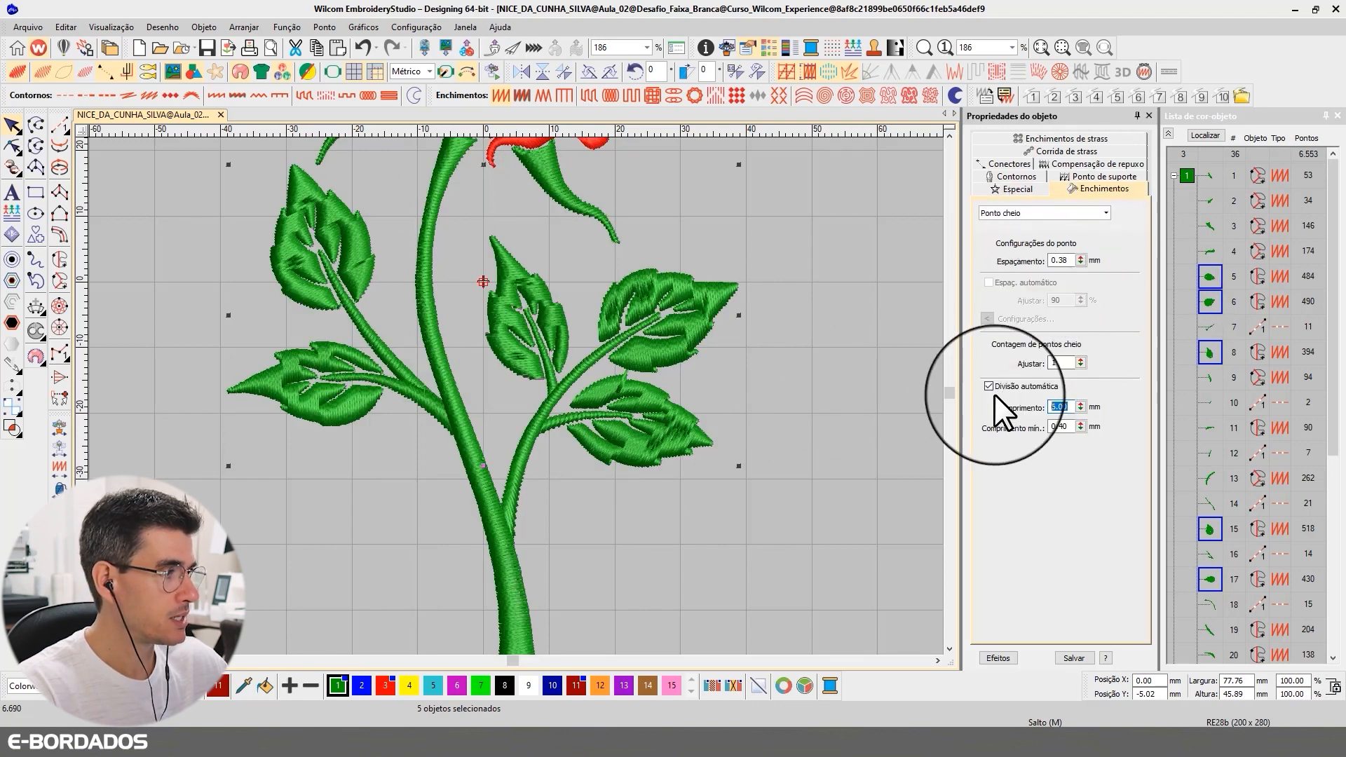
pyautogui.write('3.50')
pyautogui.press('Return')
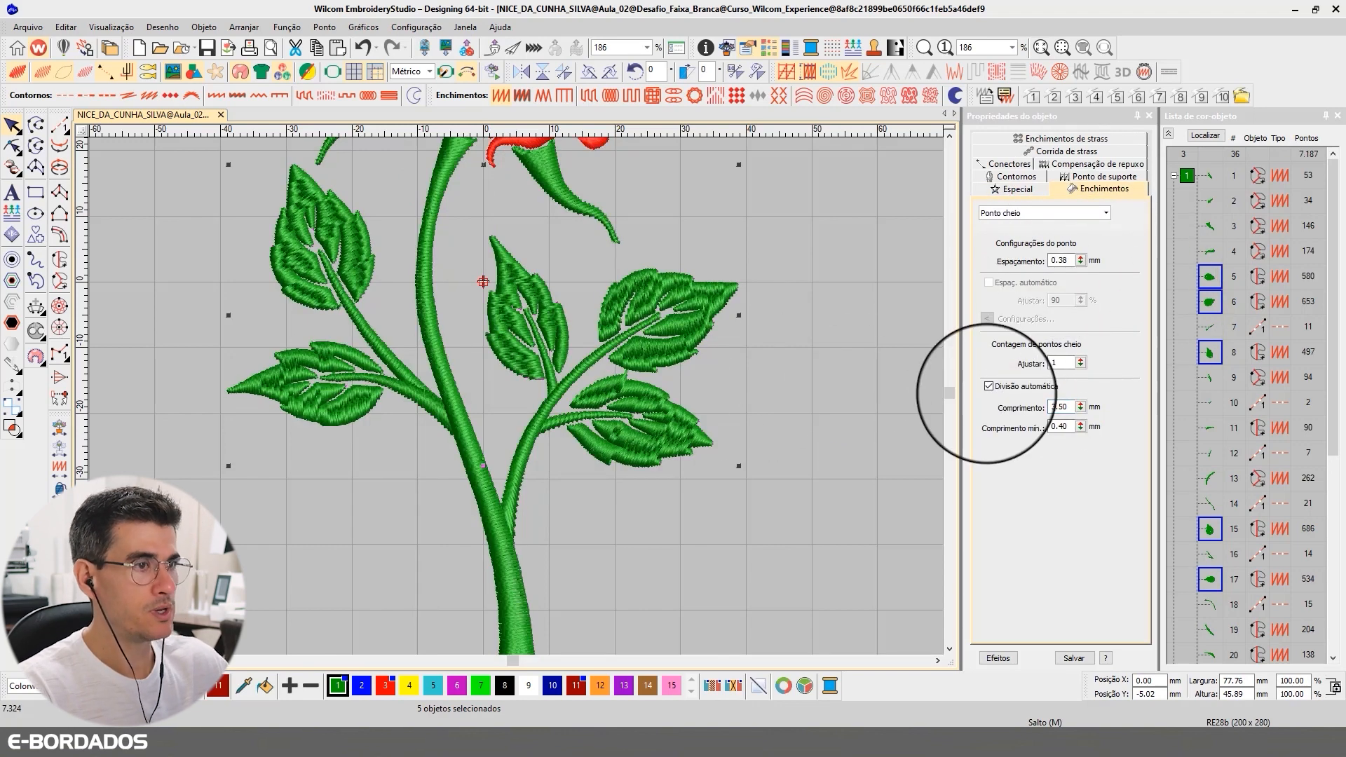
# Set the automatic split length of all red petals to 5.00 mm, reduce it to 4.00 mm, and clear the selection.
pyautogui.click(949, 137)
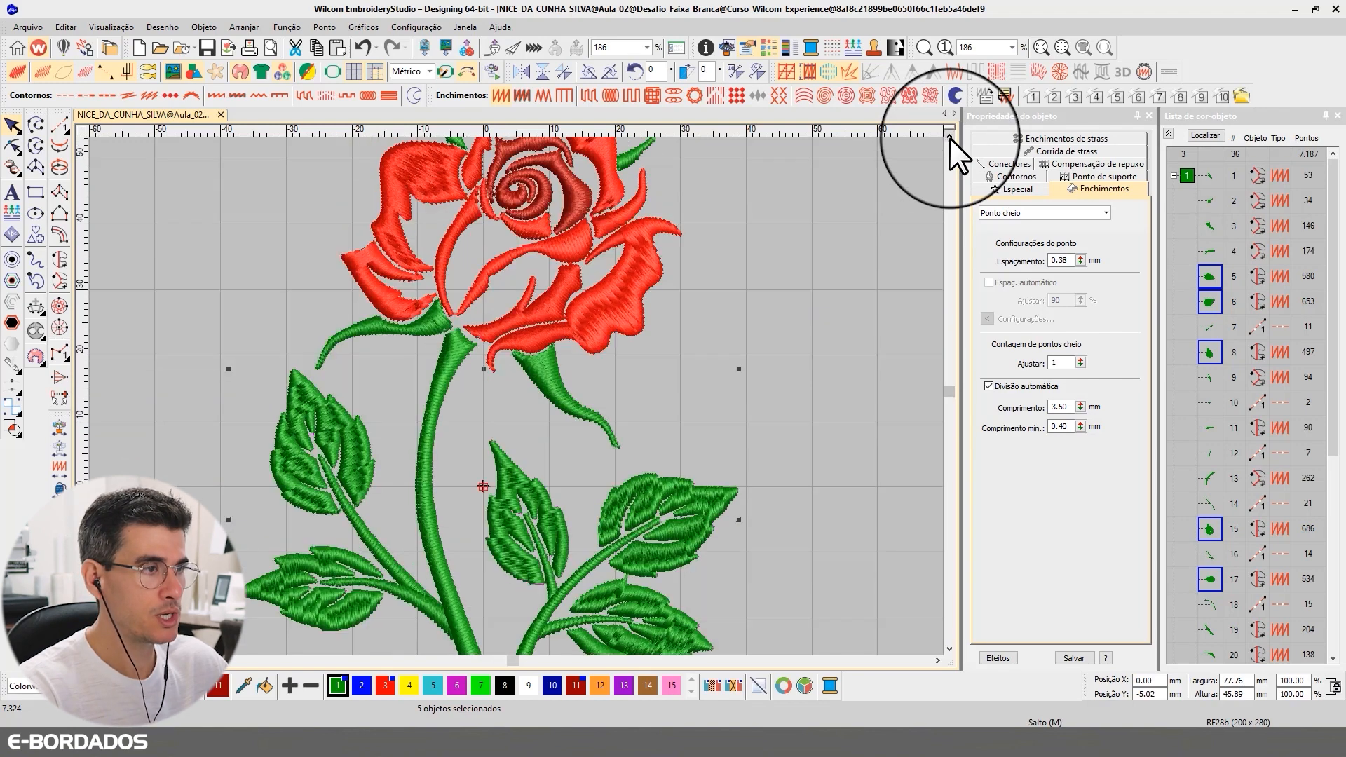
pyautogui.click(591, 241)
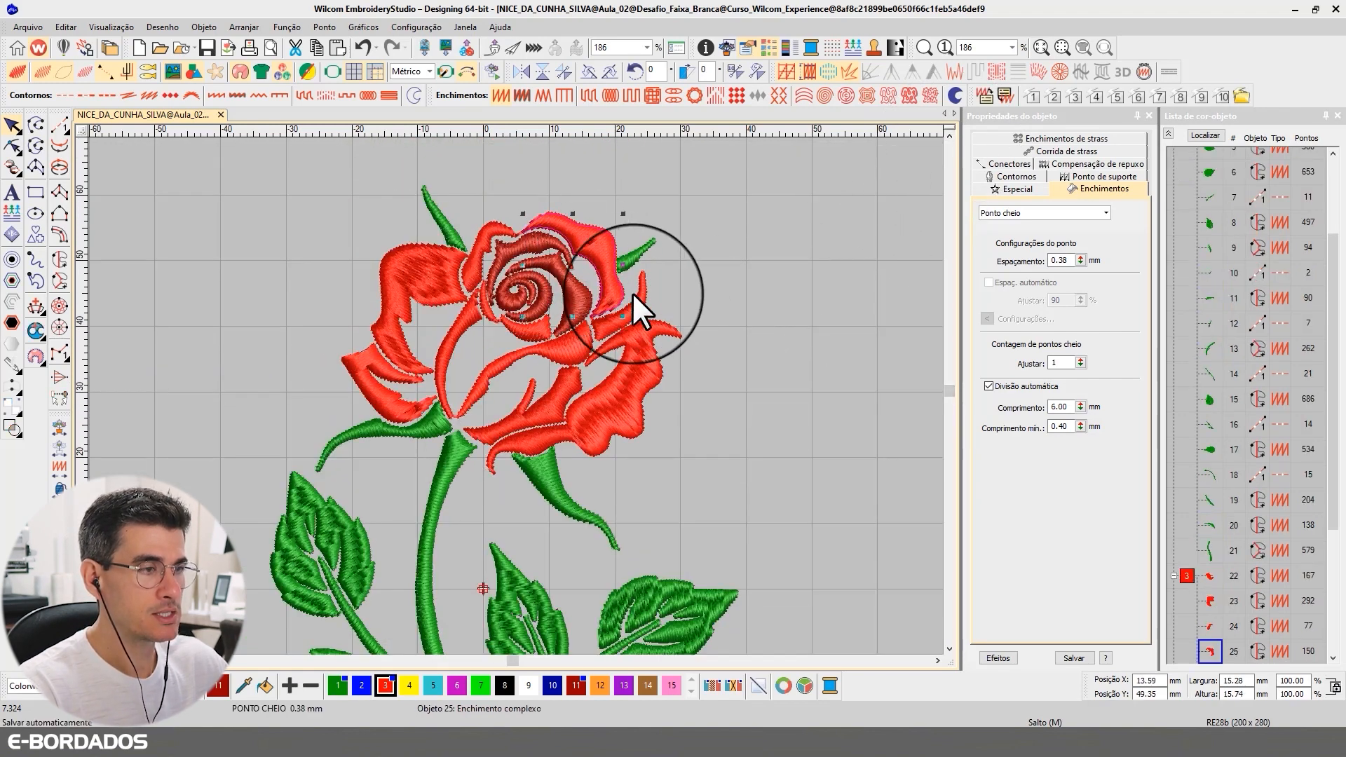
pyautogui.click(1187, 576)
pyautogui.click(1070, 407)
pyautogui.write('5')
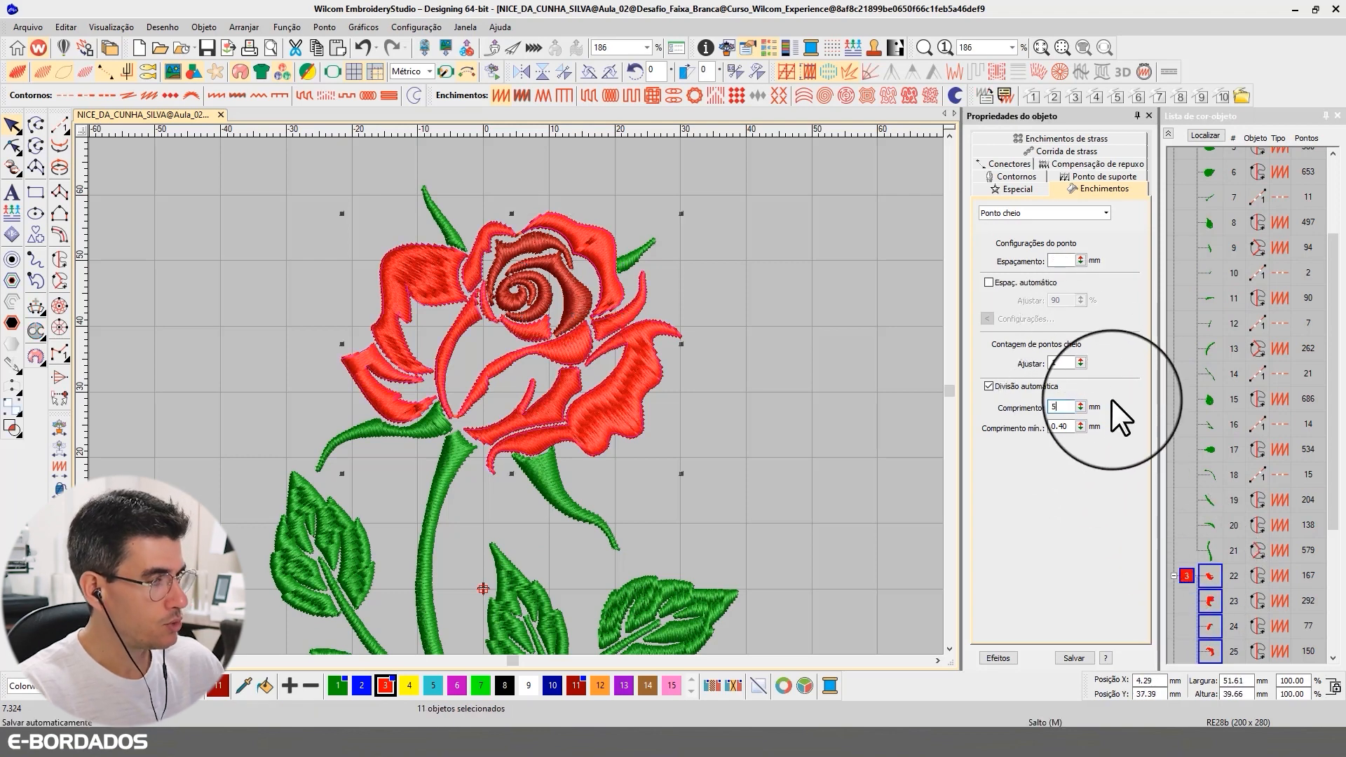
pyautogui.press('Return')
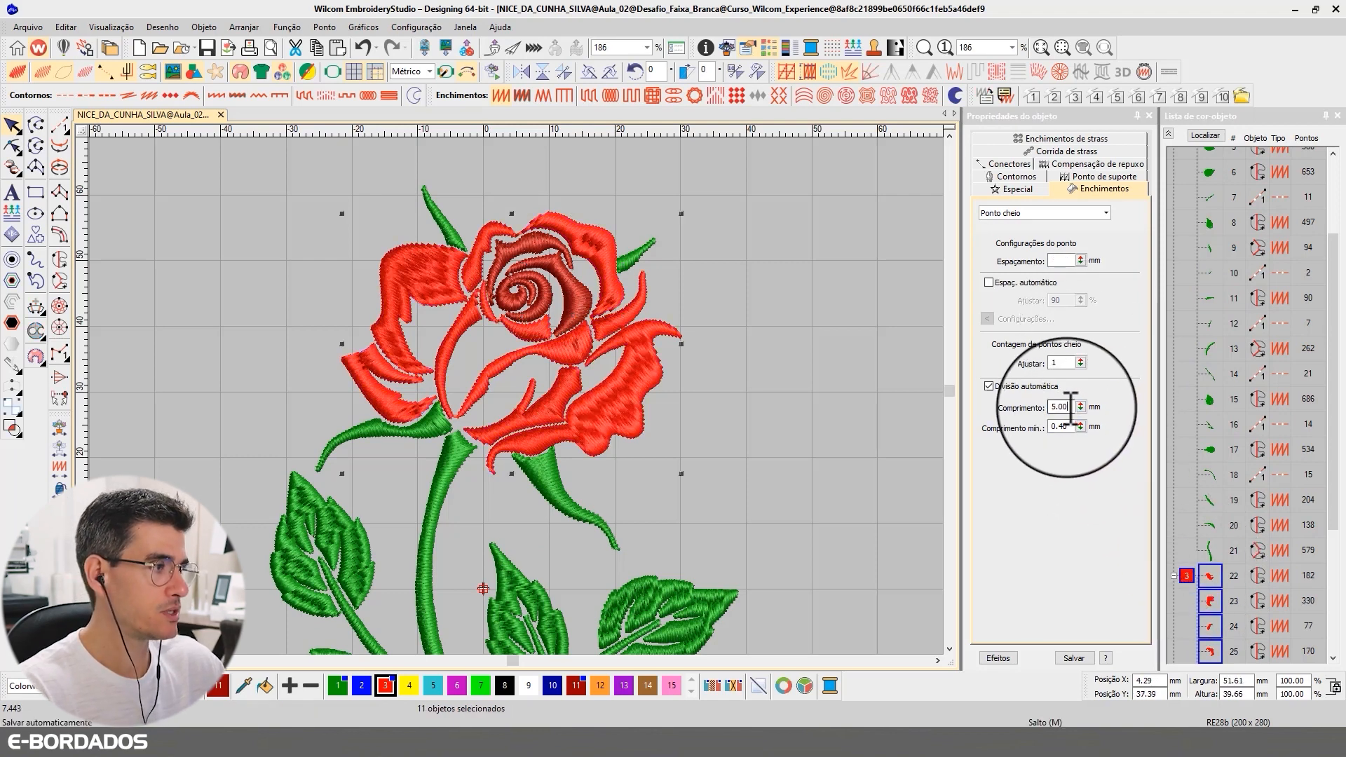
pyautogui.moveTo(1074, 406); pyautogui.dragTo(1030, 408)
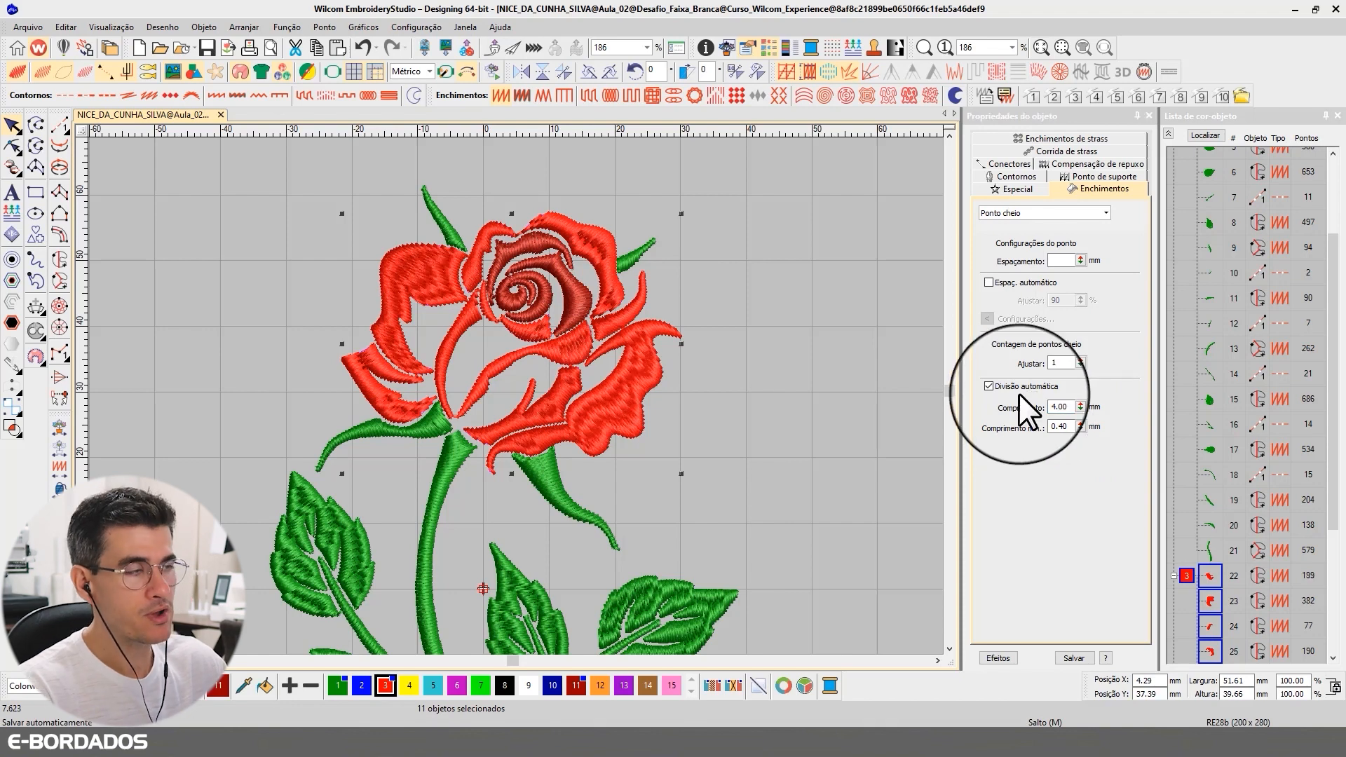
pyautogui.press('0')
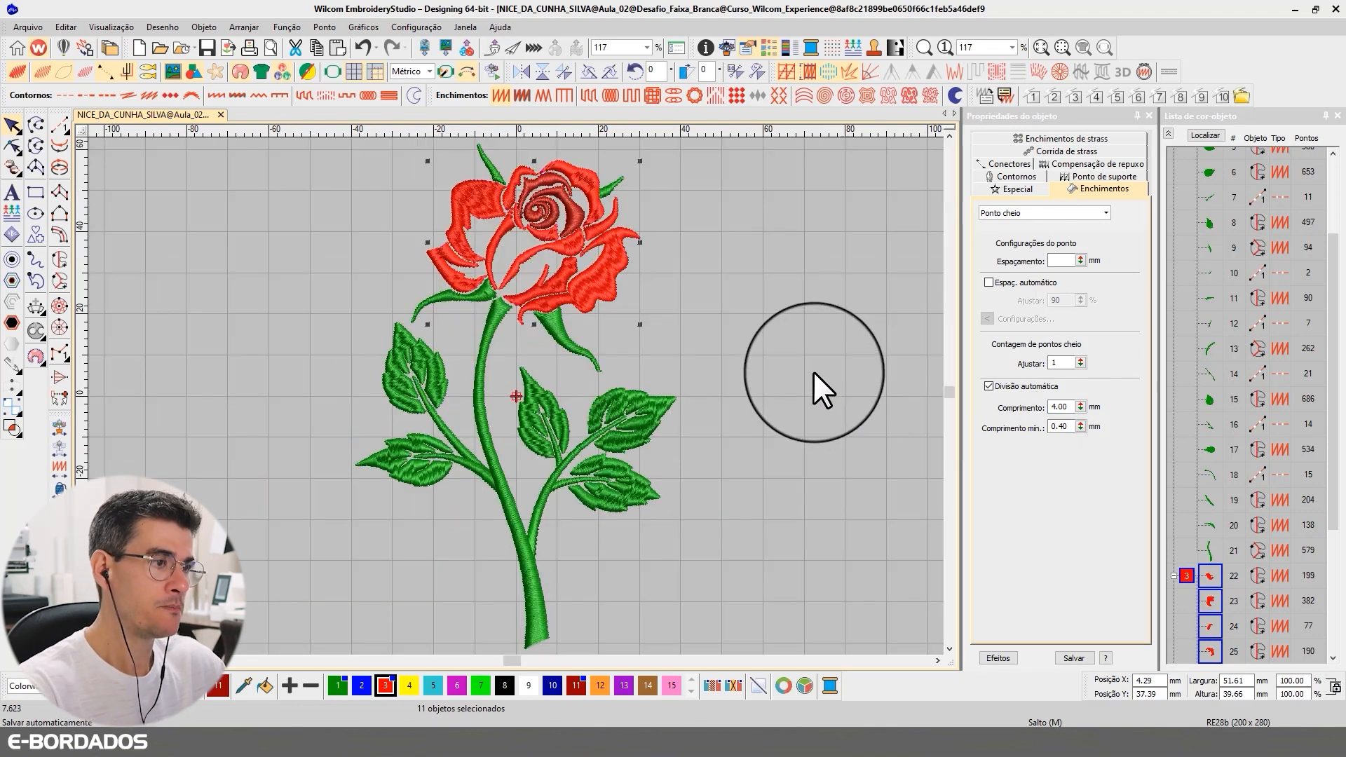
pyautogui.click(781, 337)
pyautogui.click(1164, 135)
pyautogui.click(1164, 135)
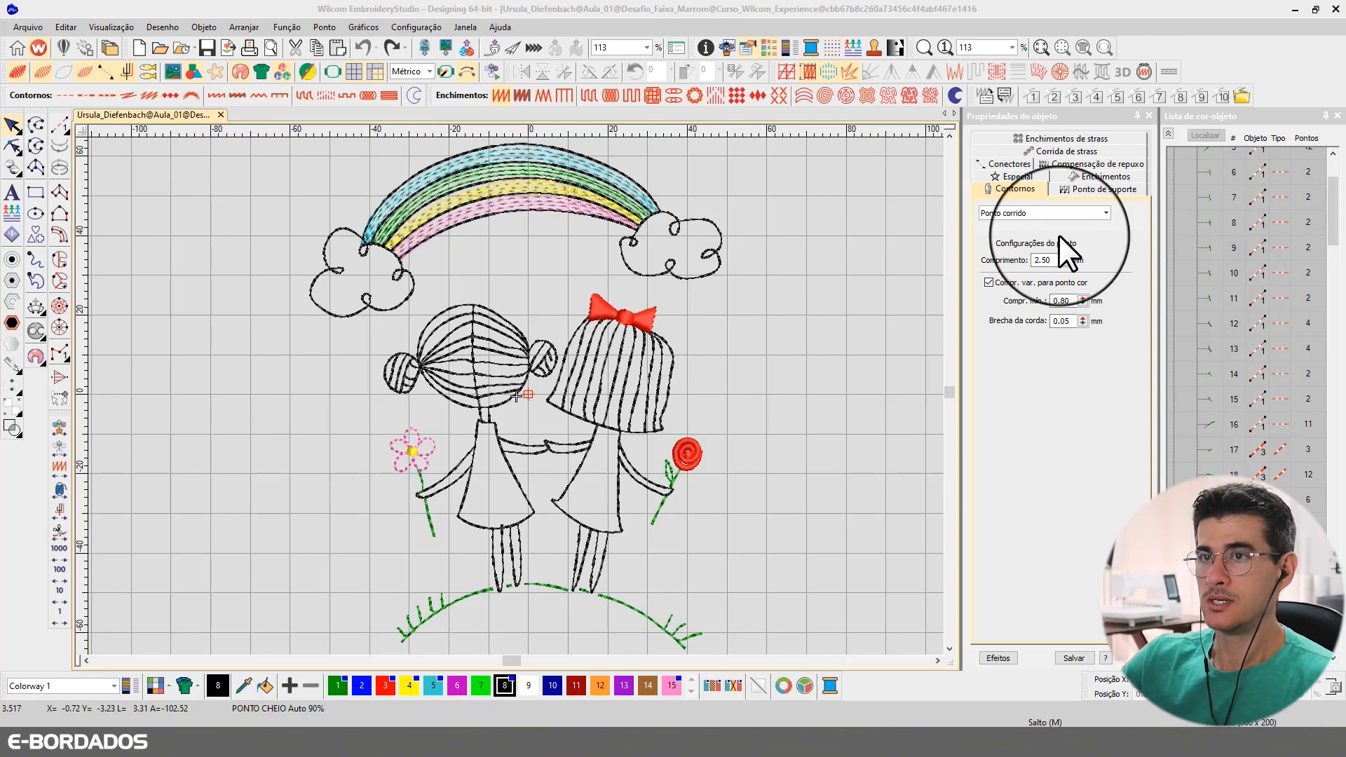
pyautogui.click(757, 233)
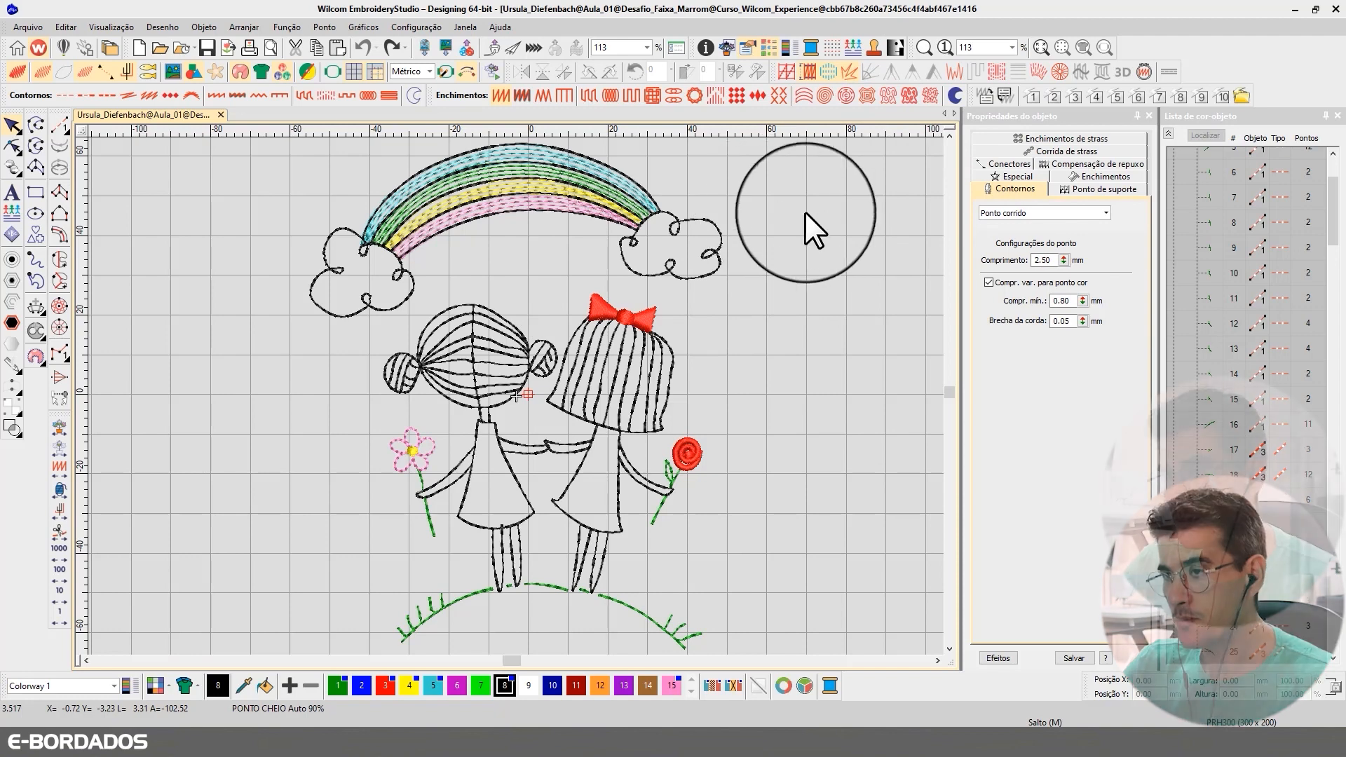
# Select the whole design of the two girls to check its overall size, and view it at actual scale.
pyautogui.hotkey('ctrl', 'a')
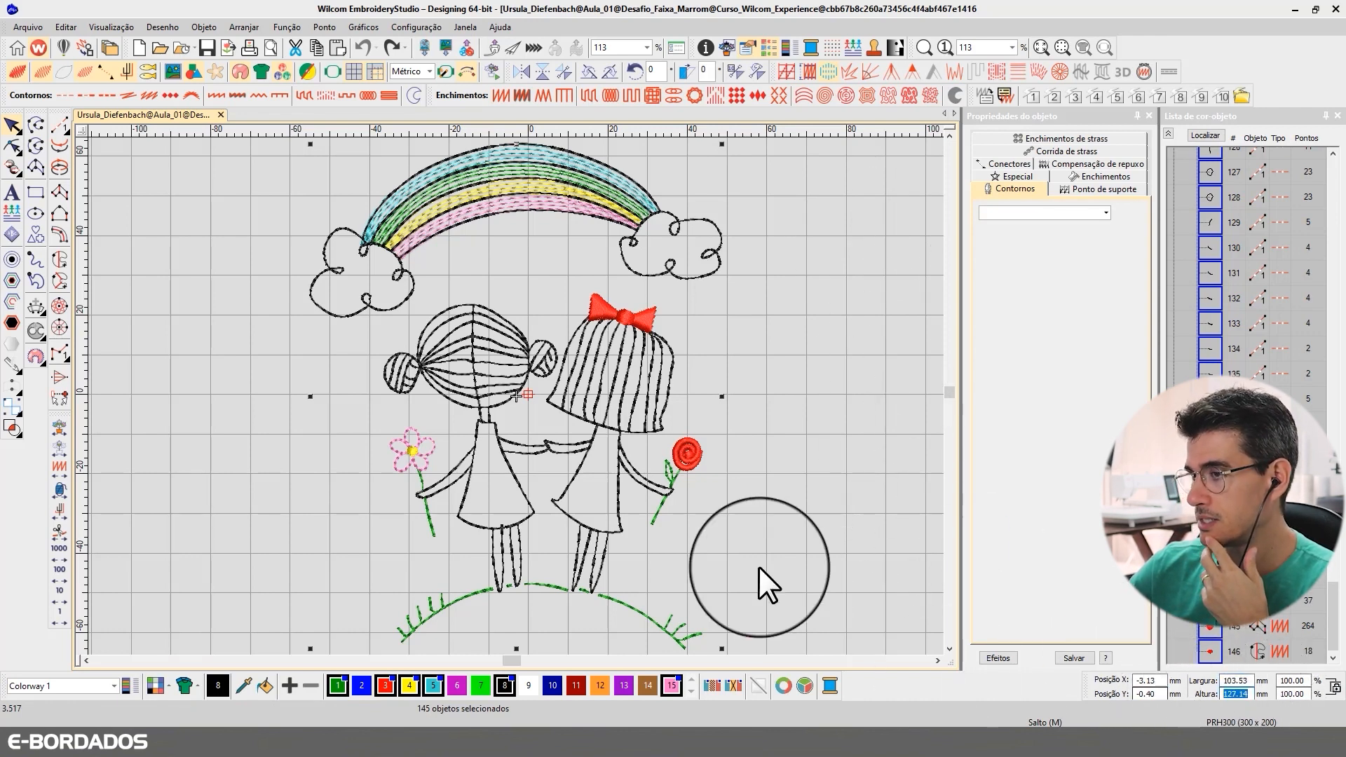
pyautogui.click(795, 387)
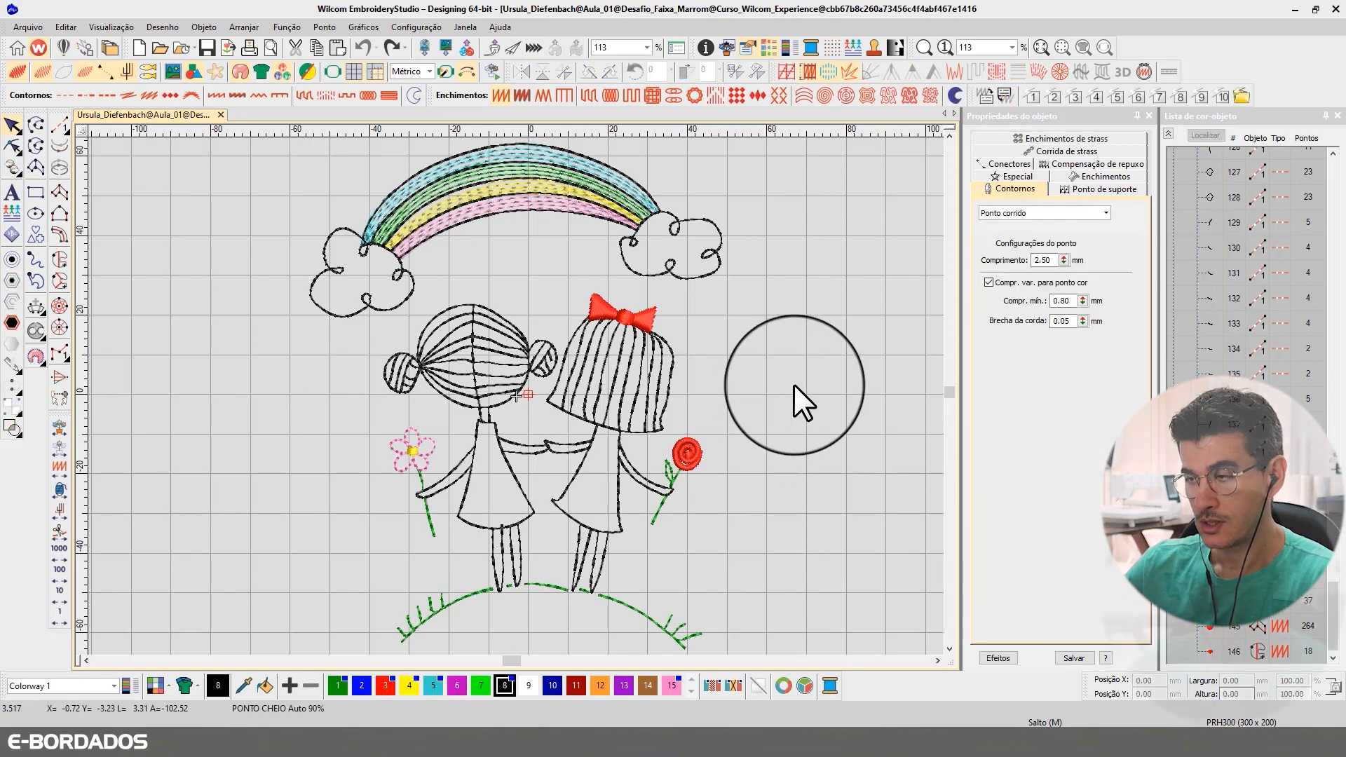
pyautogui.press('1')
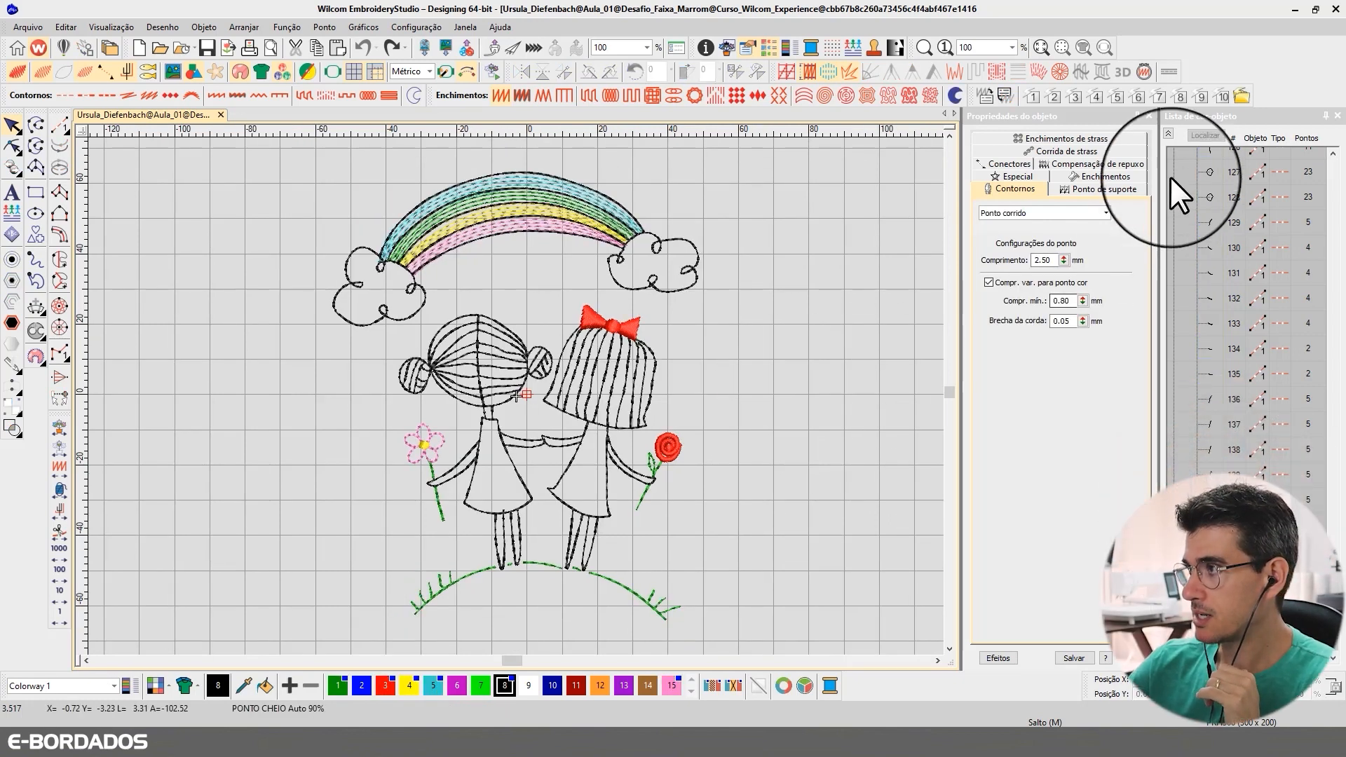
# Show the reference bitmap, unlock it from the collapsed colour-object list, and move it beside the embroidered design for comparison.
pyautogui.click(1169, 133)
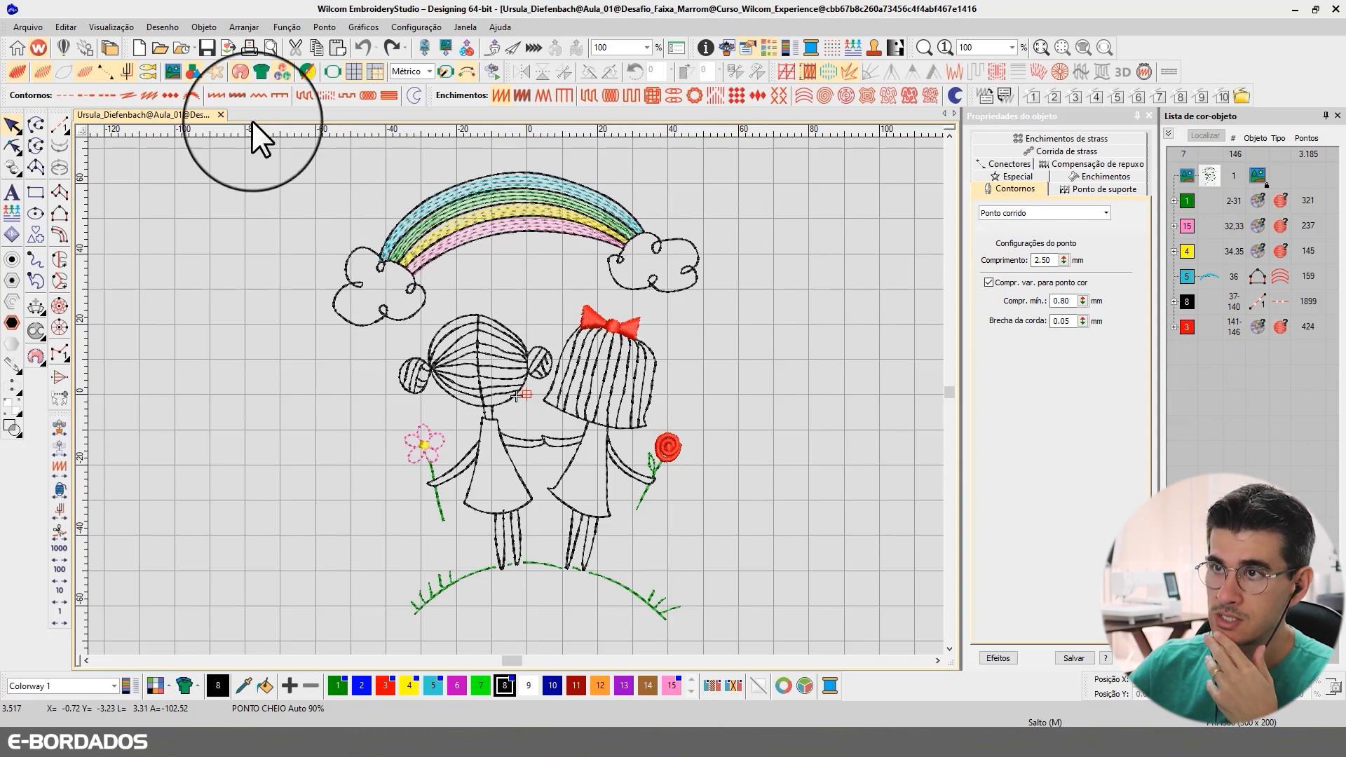
pyautogui.click(172, 73)
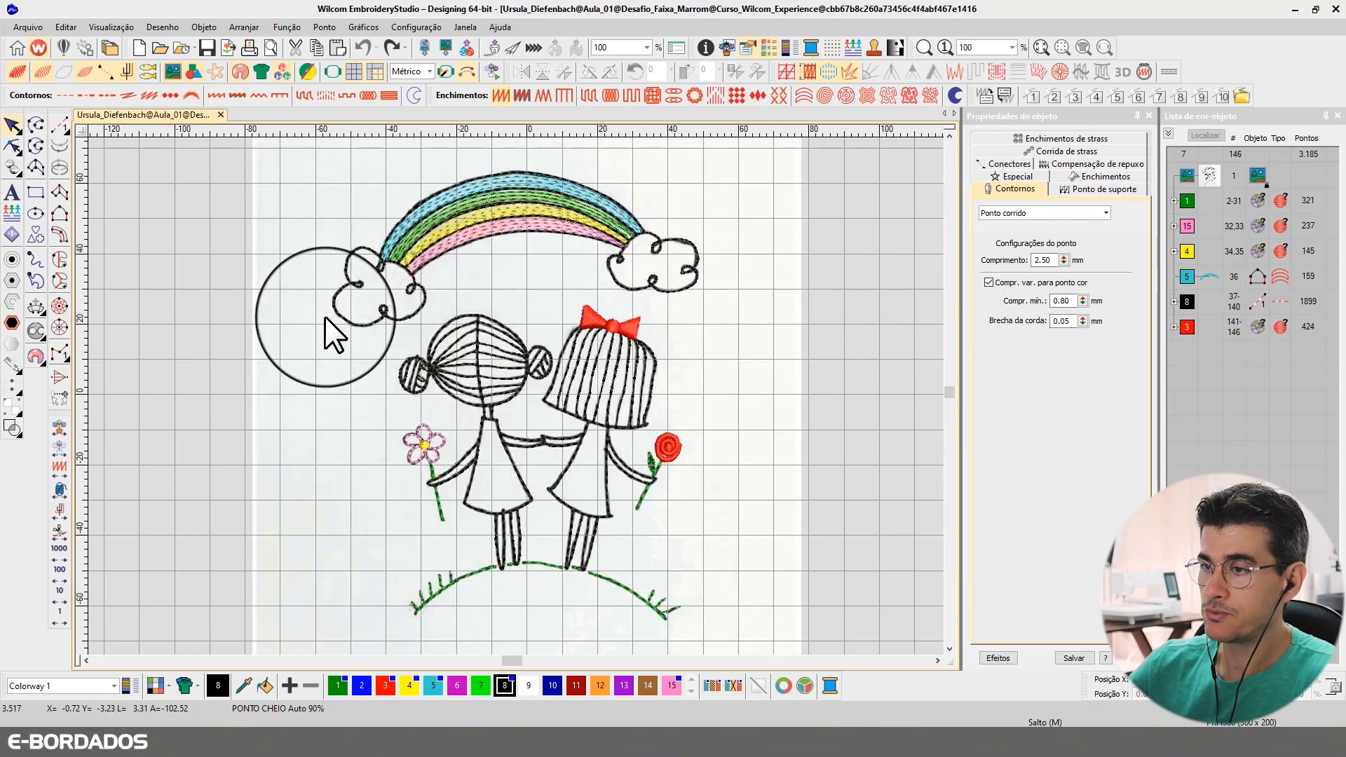
pyautogui.rightClick(1211, 174)
pyautogui.click(1225, 331)
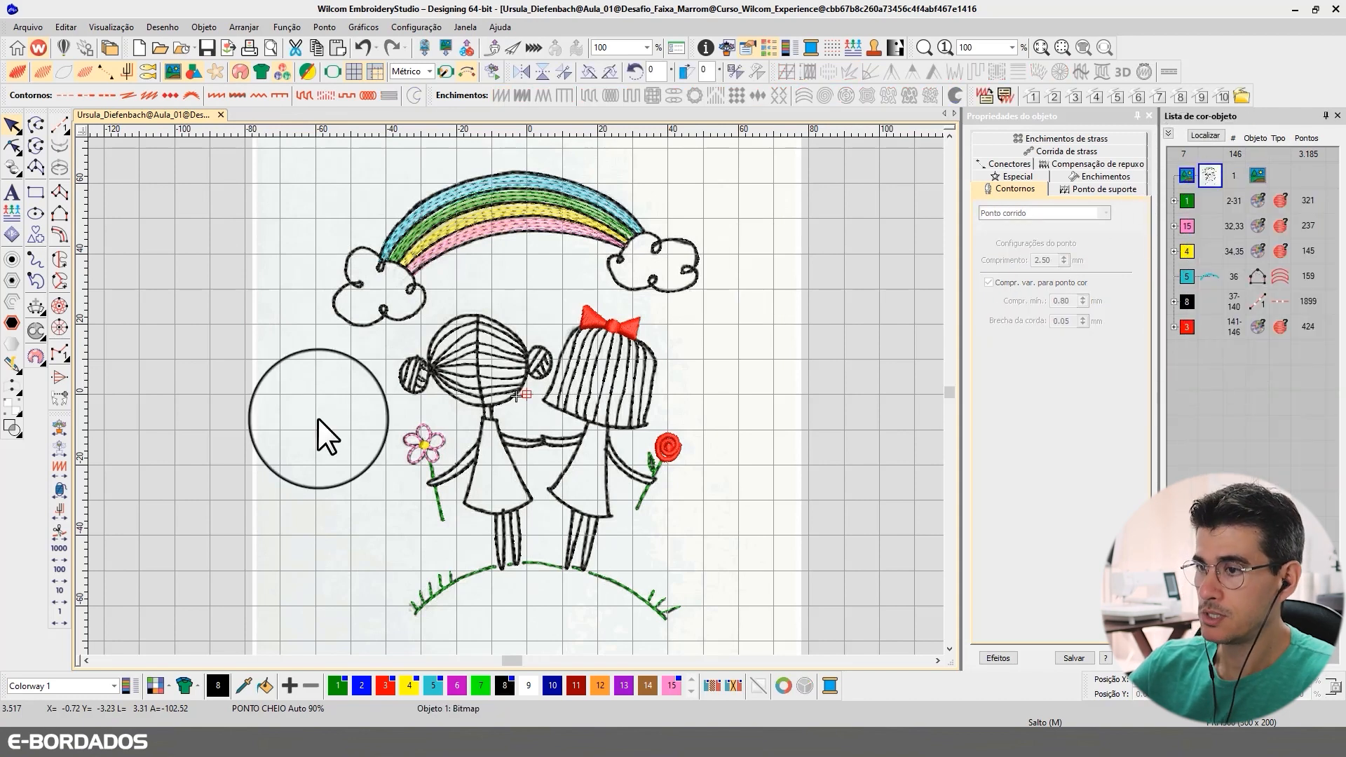
pyautogui.moveTo(318, 418); pyautogui.dragTo(773, 406)
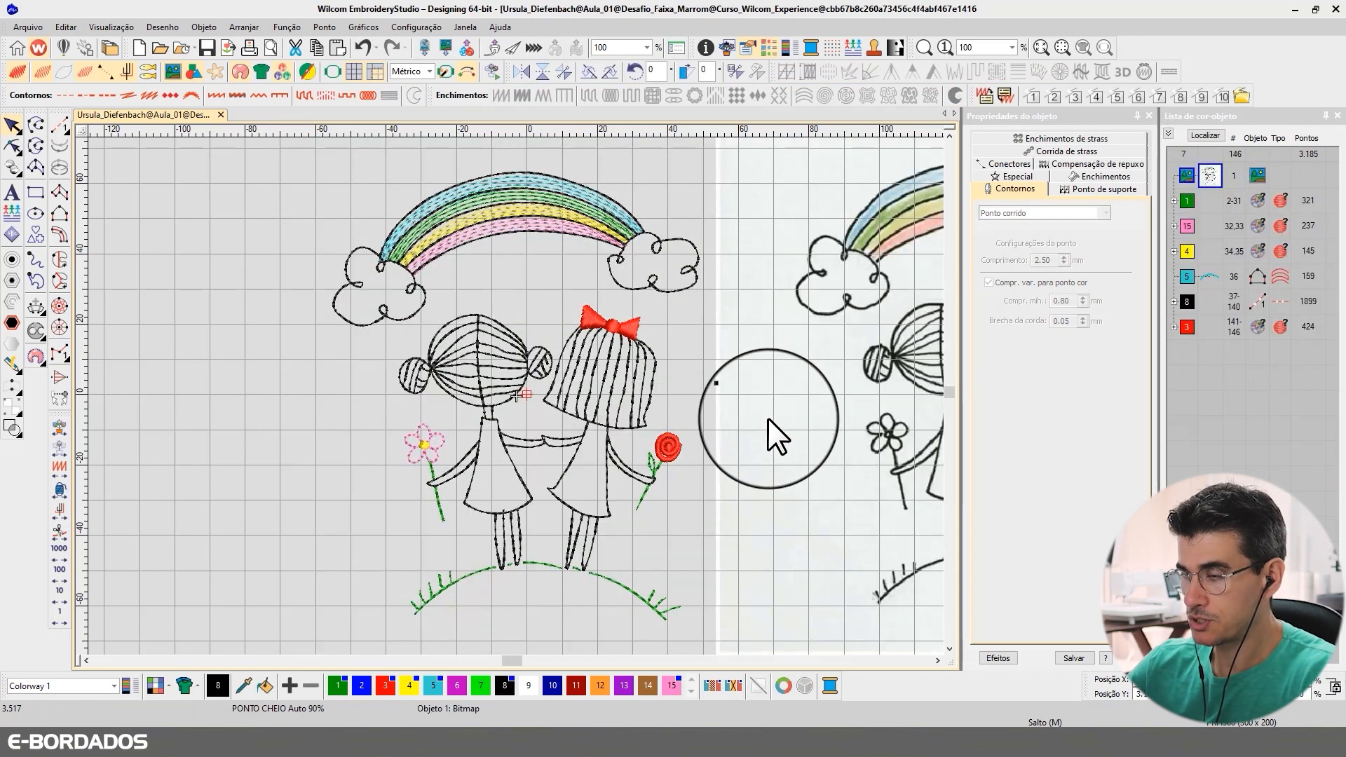
pyautogui.press('0')
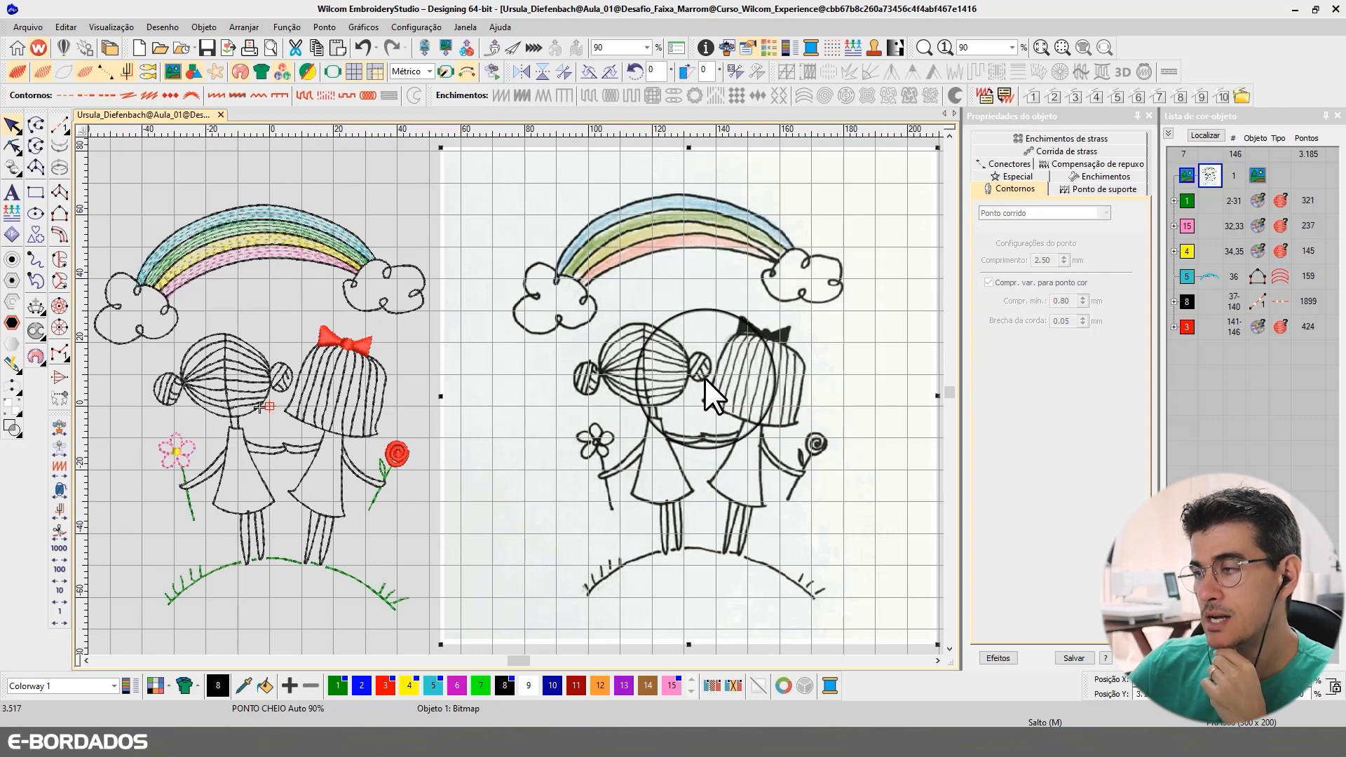
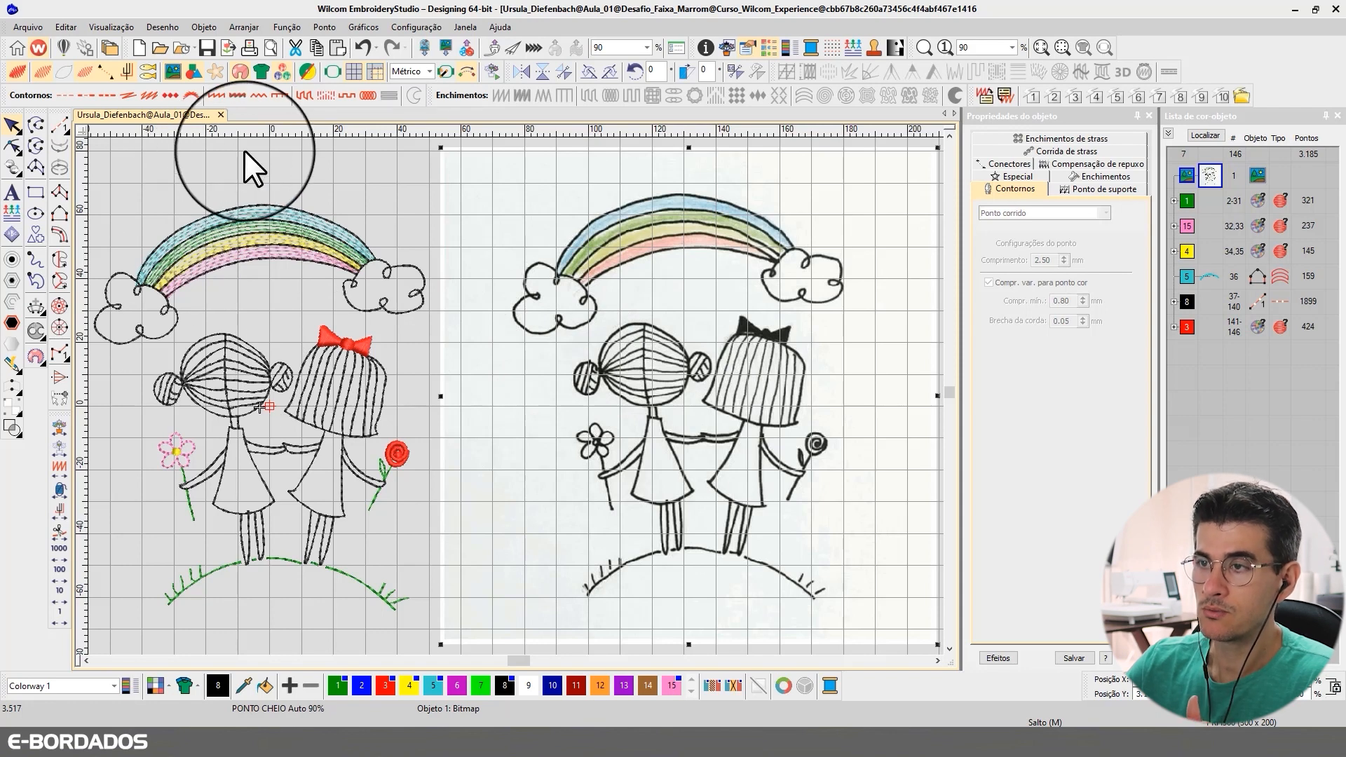
# Isolate the light-blue rainbow band to inspect its contour fill, and restore the display of all objects.
pyautogui.click(271, 207)
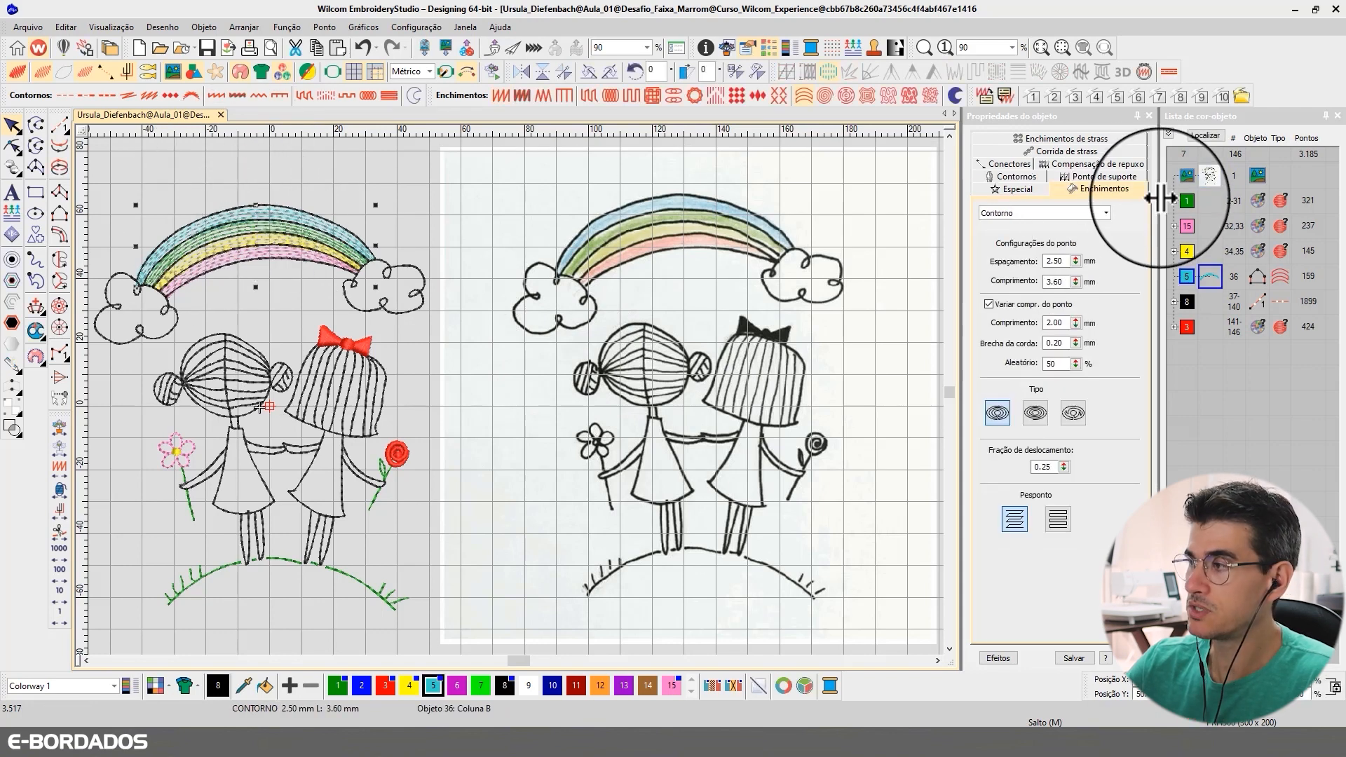
pyautogui.click(1198, 136)
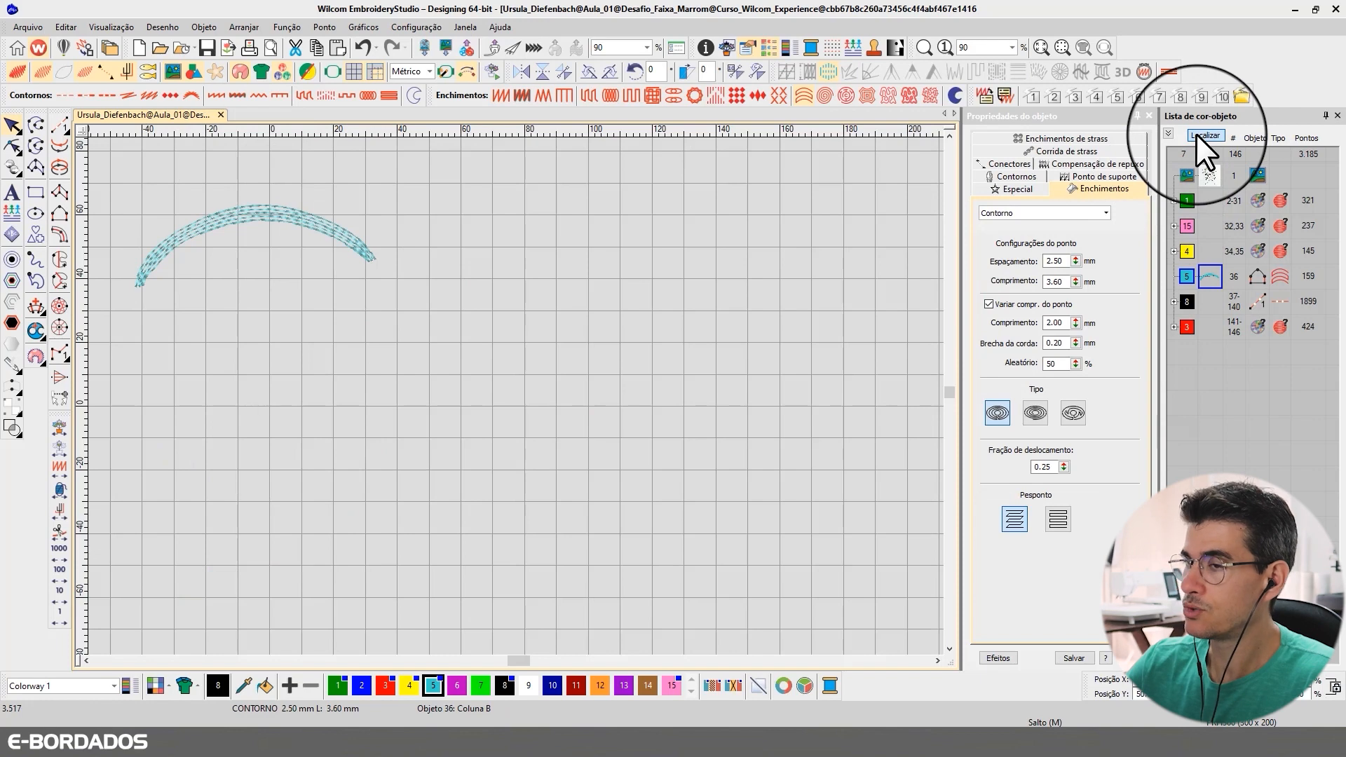
pyautogui.click(1196, 134)
pyautogui.click(388, 189)
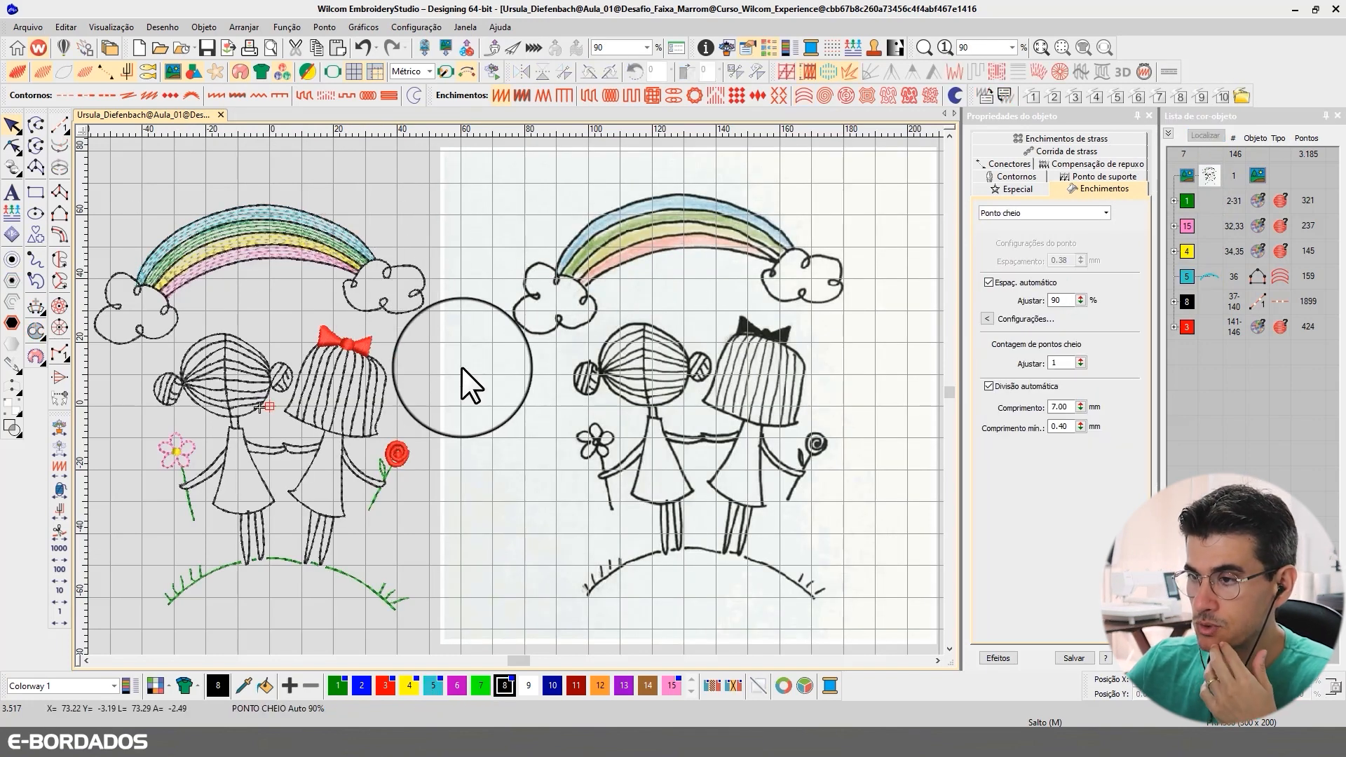
# Play the stitch-out simulation of the whole design to review its sewing order.
pyautogui.press('b')
pyautogui.moveTo(462, 173); pyautogui.dragTo(321, 602)
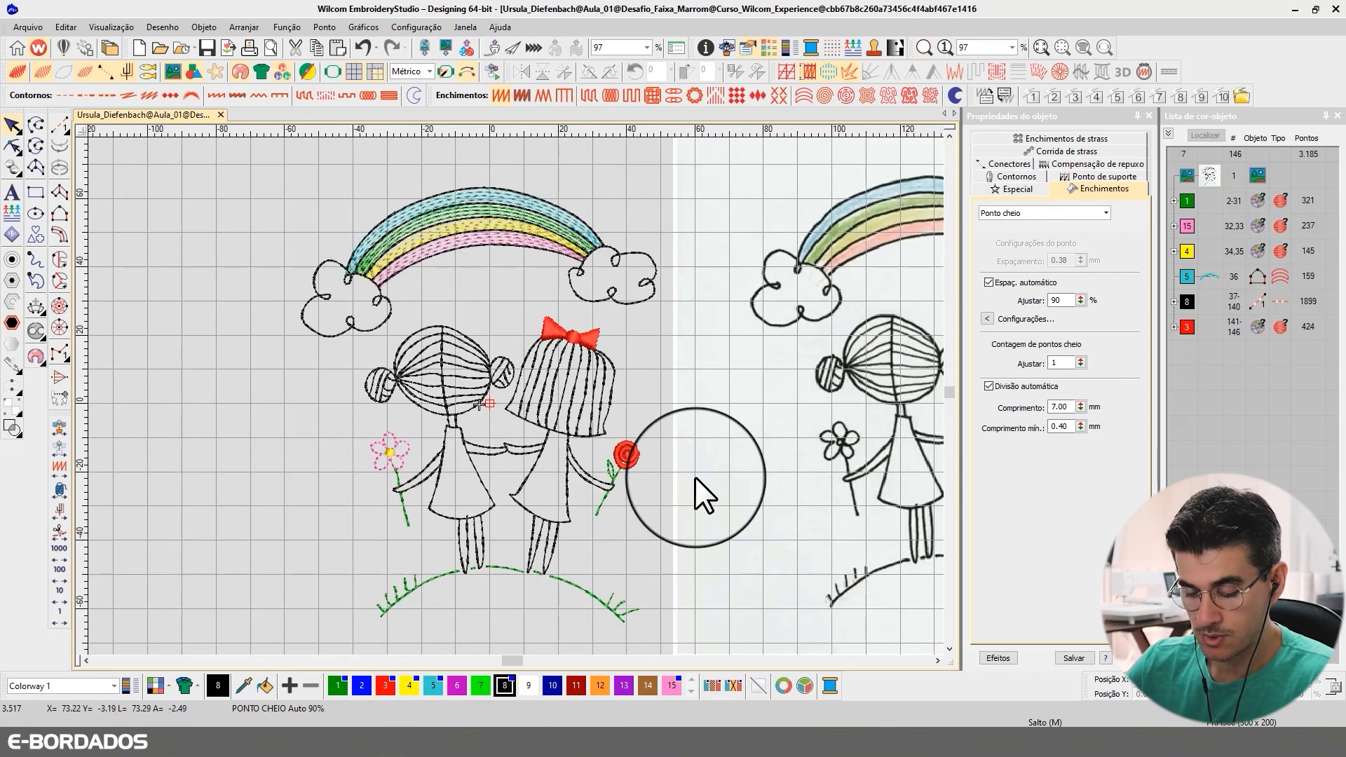
pyautogui.hotkey('shift', 'r')
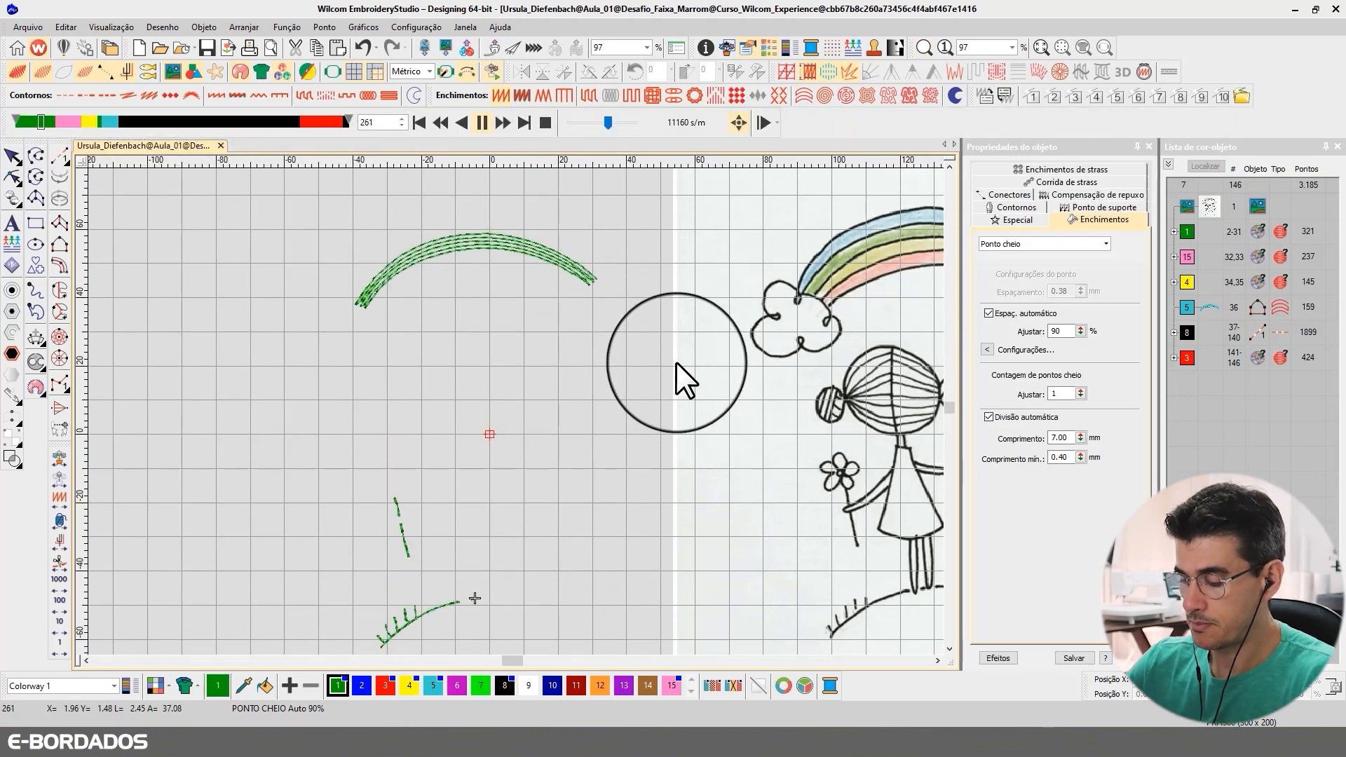
pyautogui.press('0')
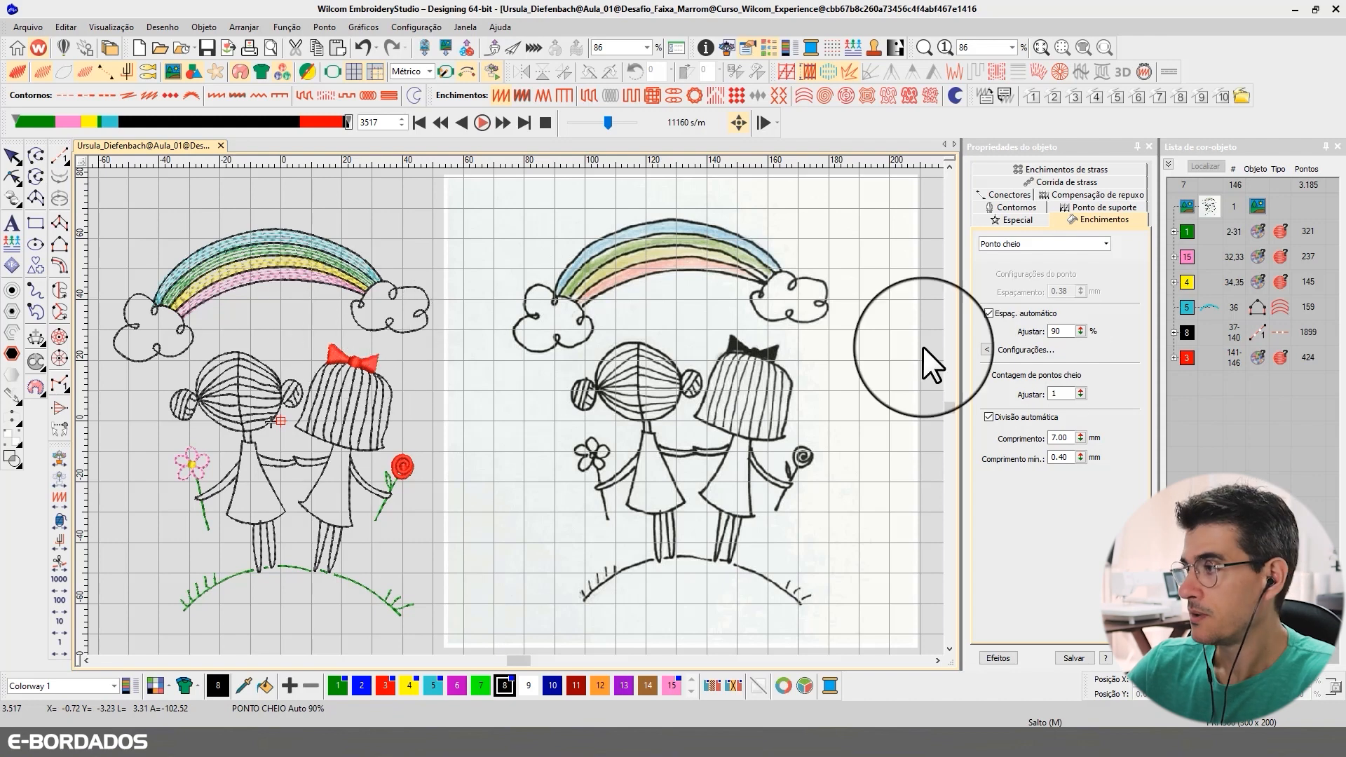
# Hide the reference bitmap beside the embroidered design and fit the whole design in view.
pyautogui.click(1182, 339)
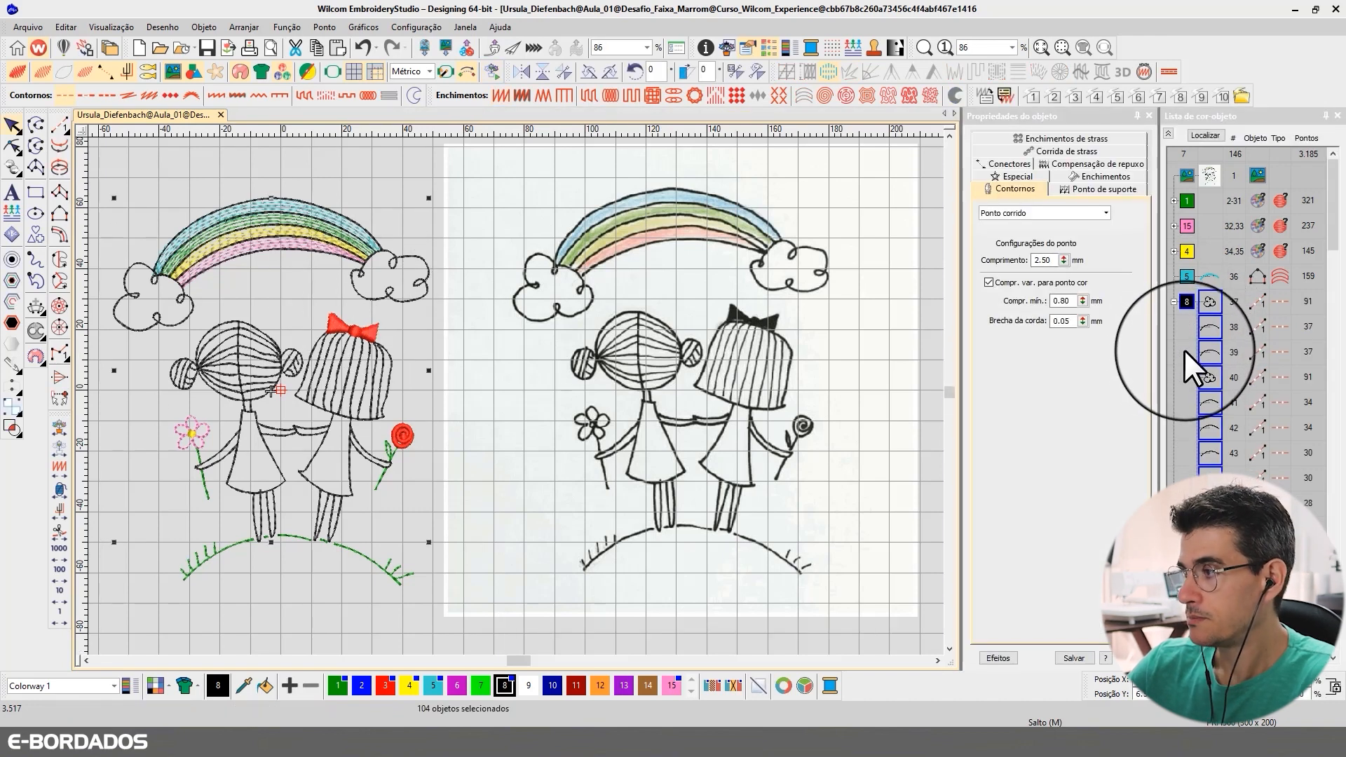
pyautogui.click(540, 271)
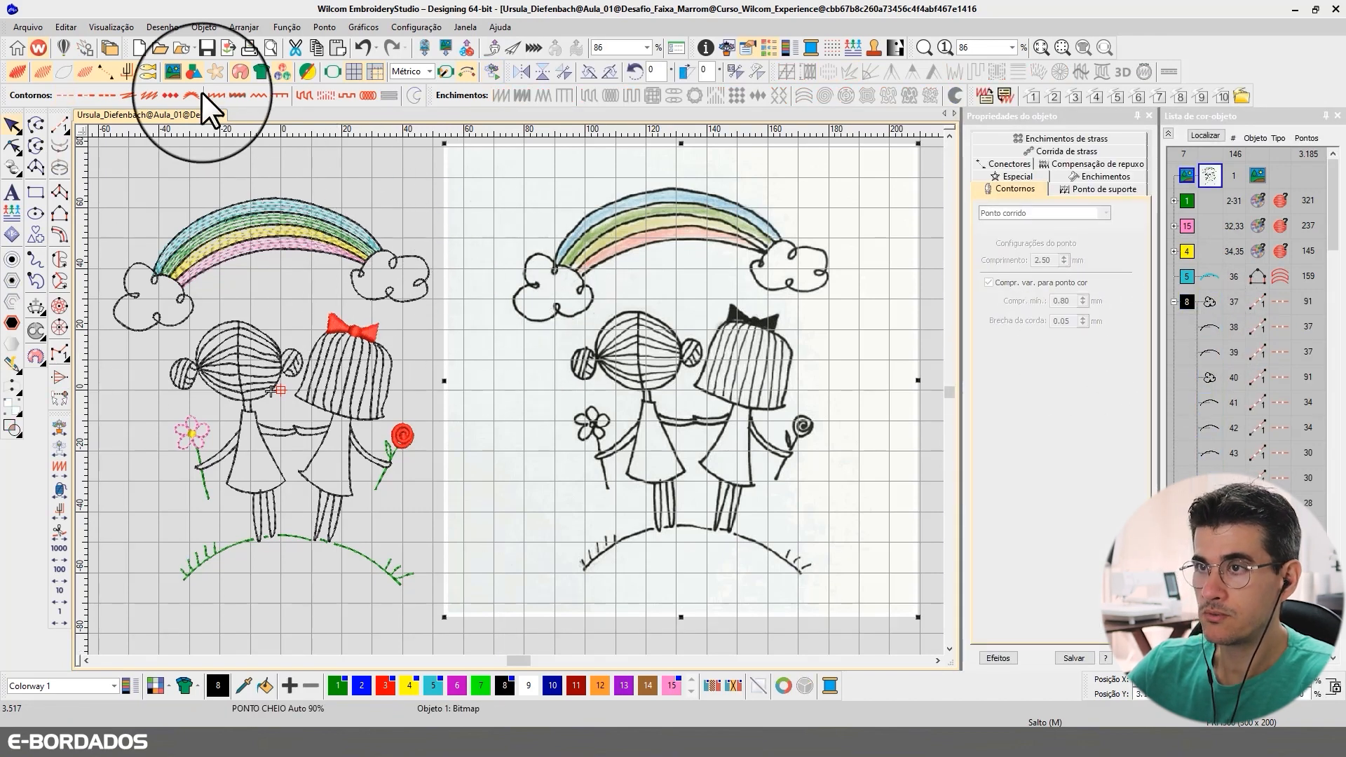
pyautogui.click(173, 74)
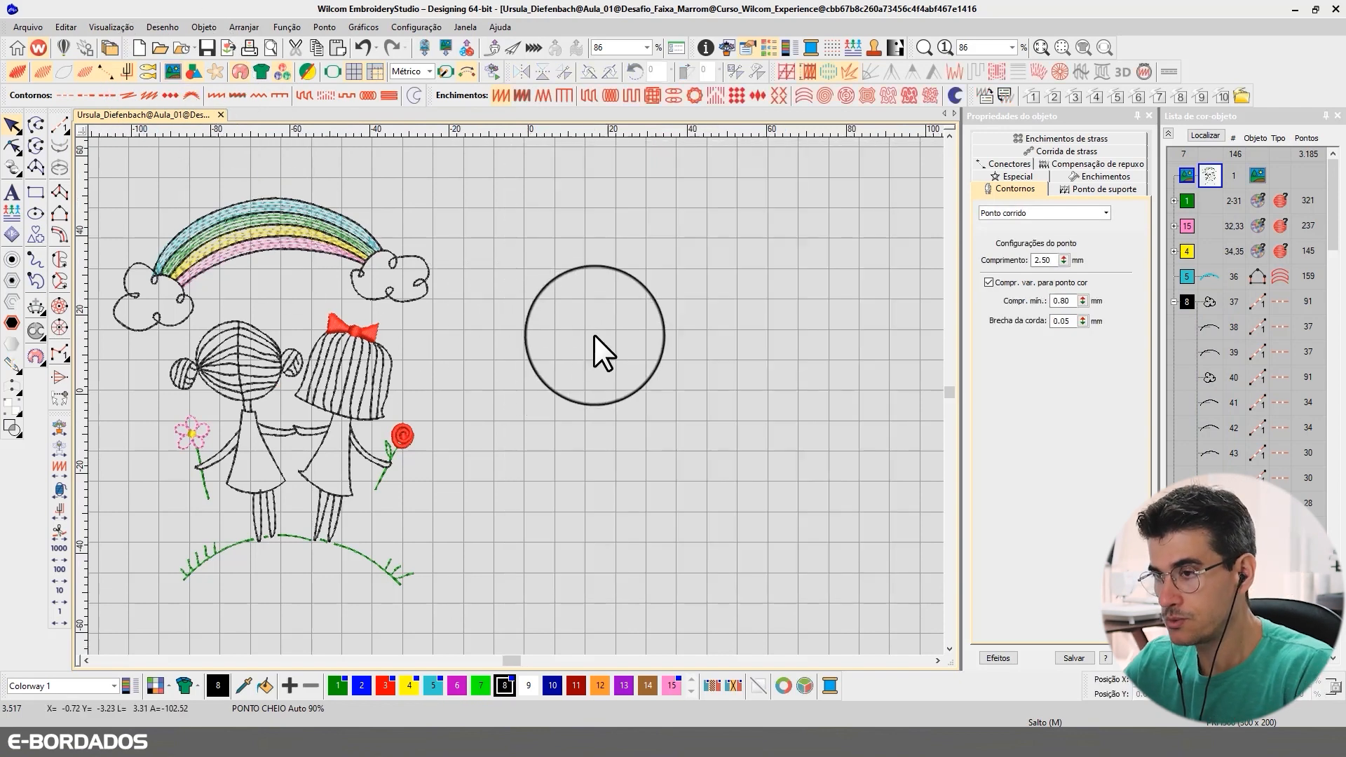
pyautogui.press('0')
# Isolate the objects of green colour 1 to inspect the rainbow's green band, restore all objects and clear the selection.
pyautogui.press('b')
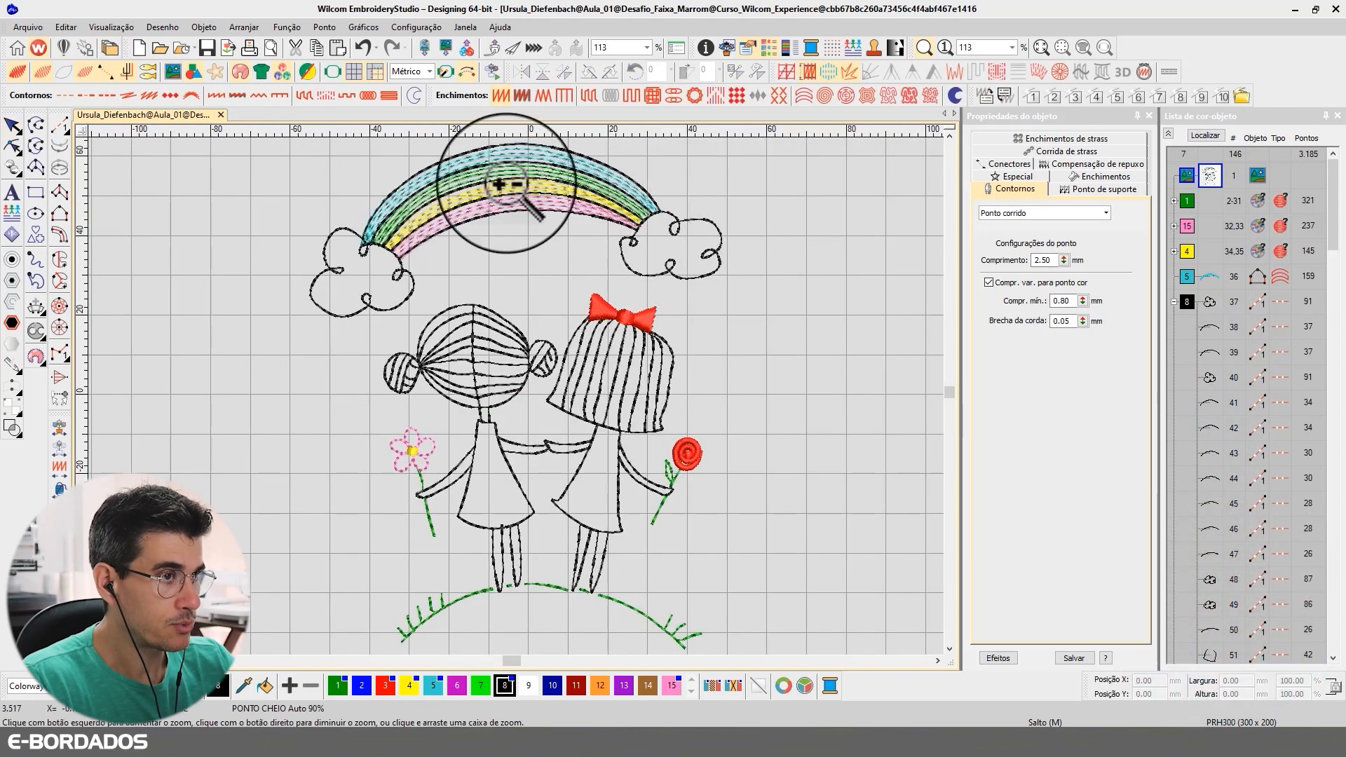
pyautogui.moveTo(338, 171); pyautogui.dragTo(742, 322)
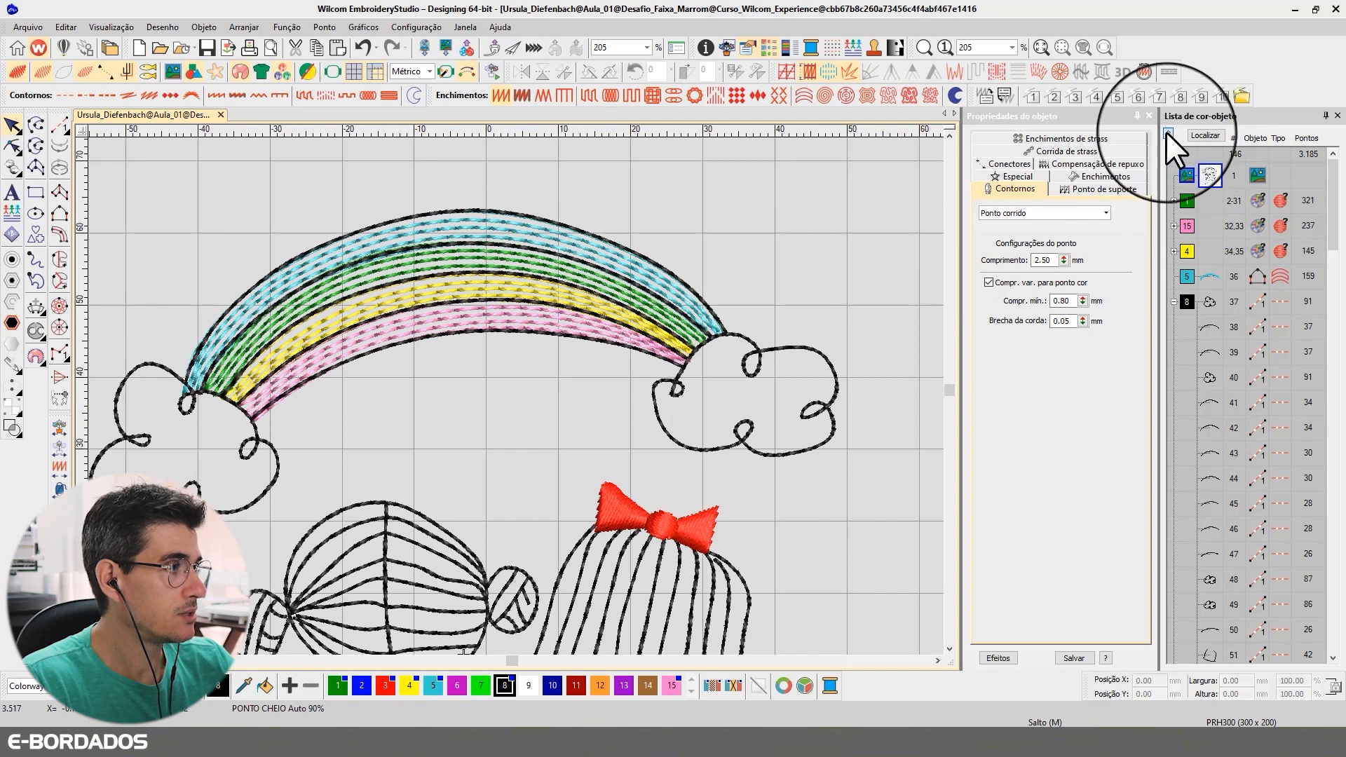
pyautogui.click(1168, 133)
pyautogui.click(1184, 199)
pyautogui.click(1205, 136)
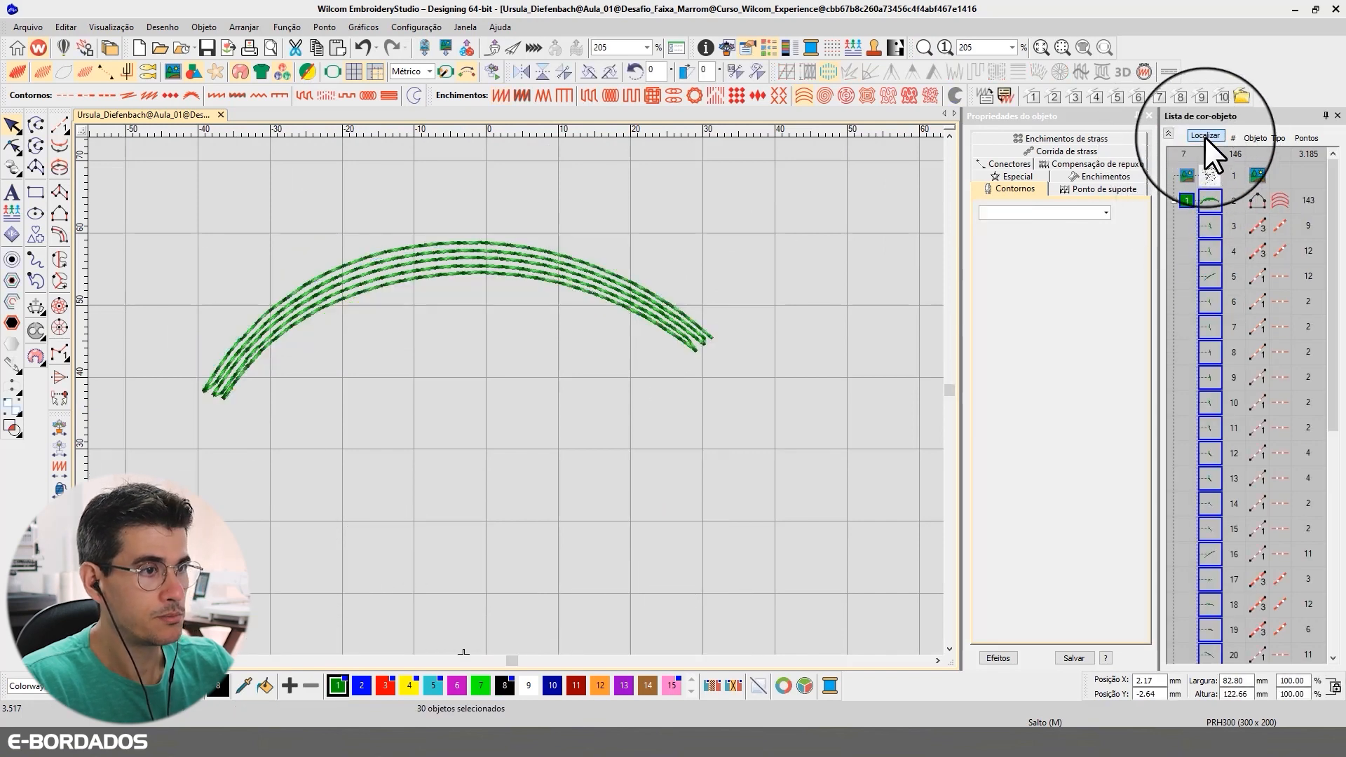
pyautogui.click(1205, 136)
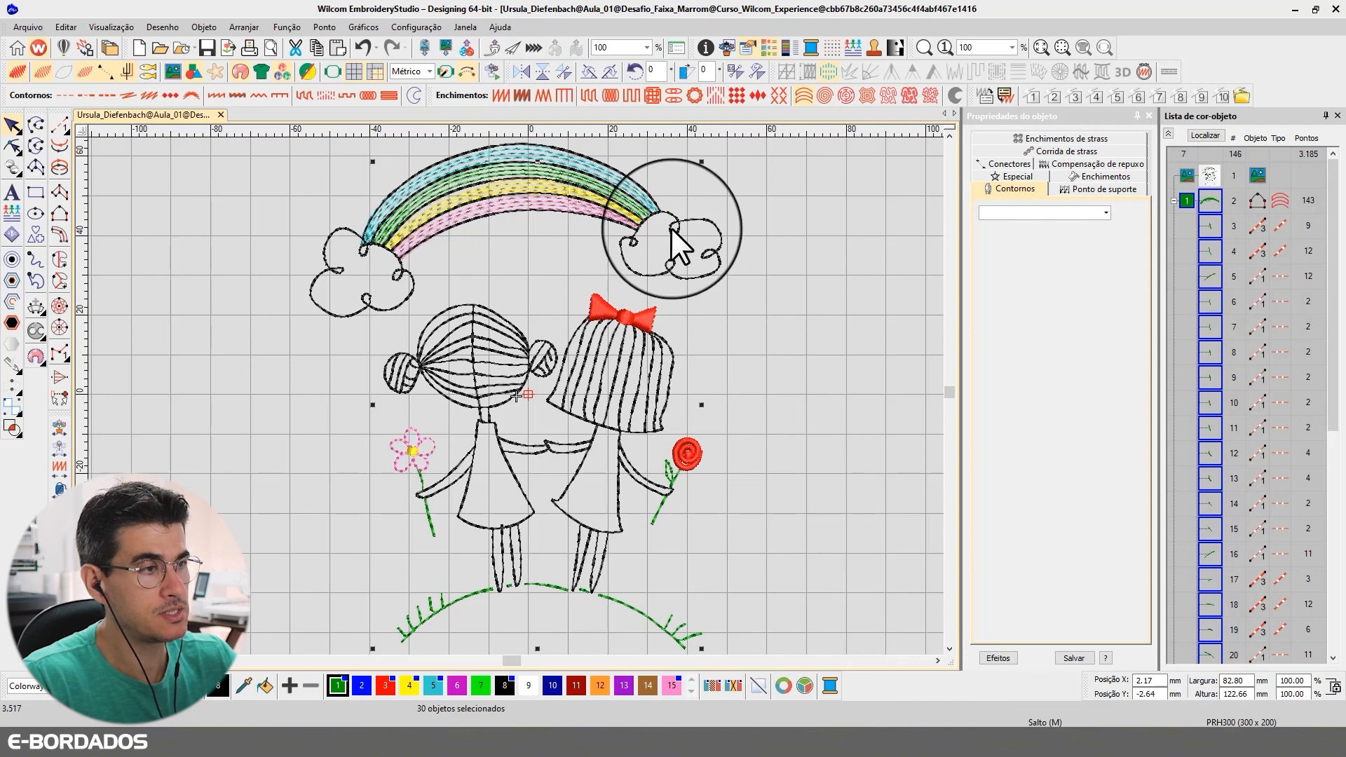
pyautogui.click(1209, 138)
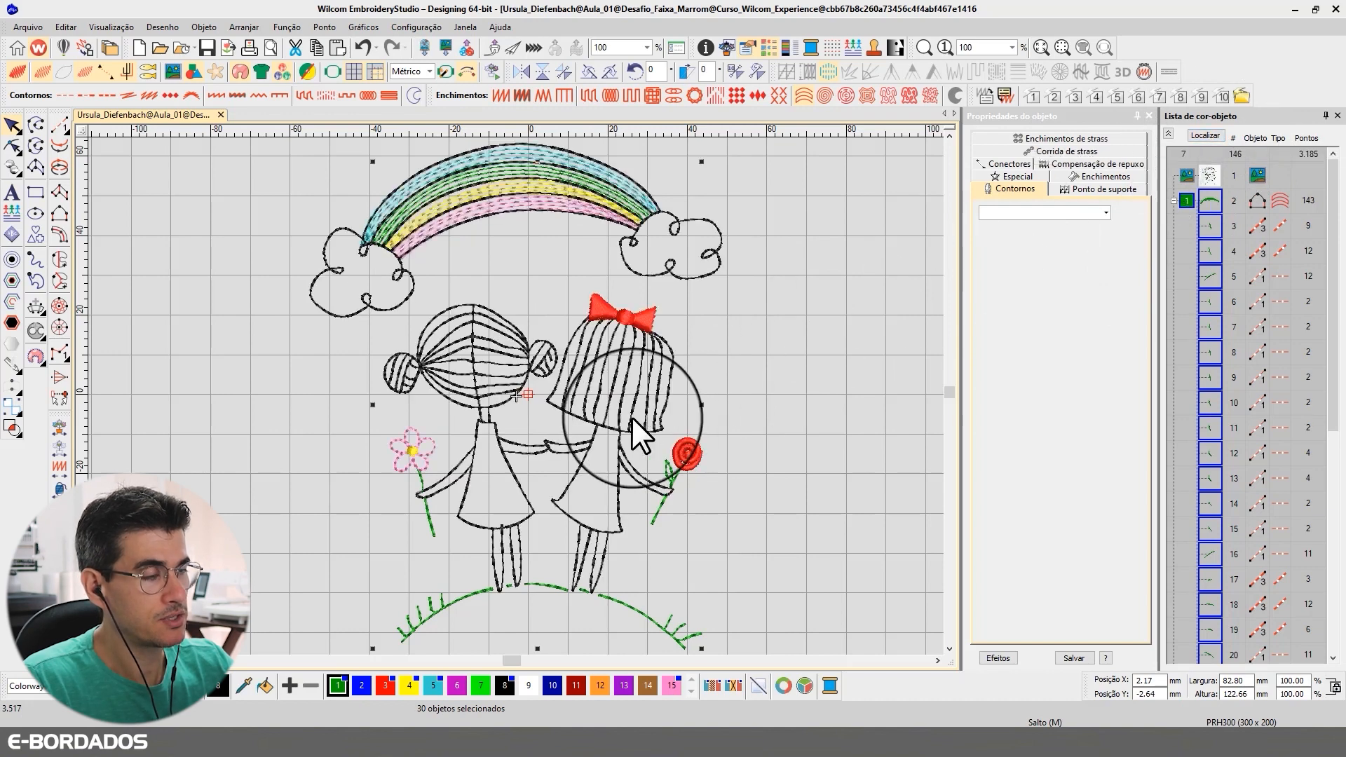
pyautogui.click(817, 291)
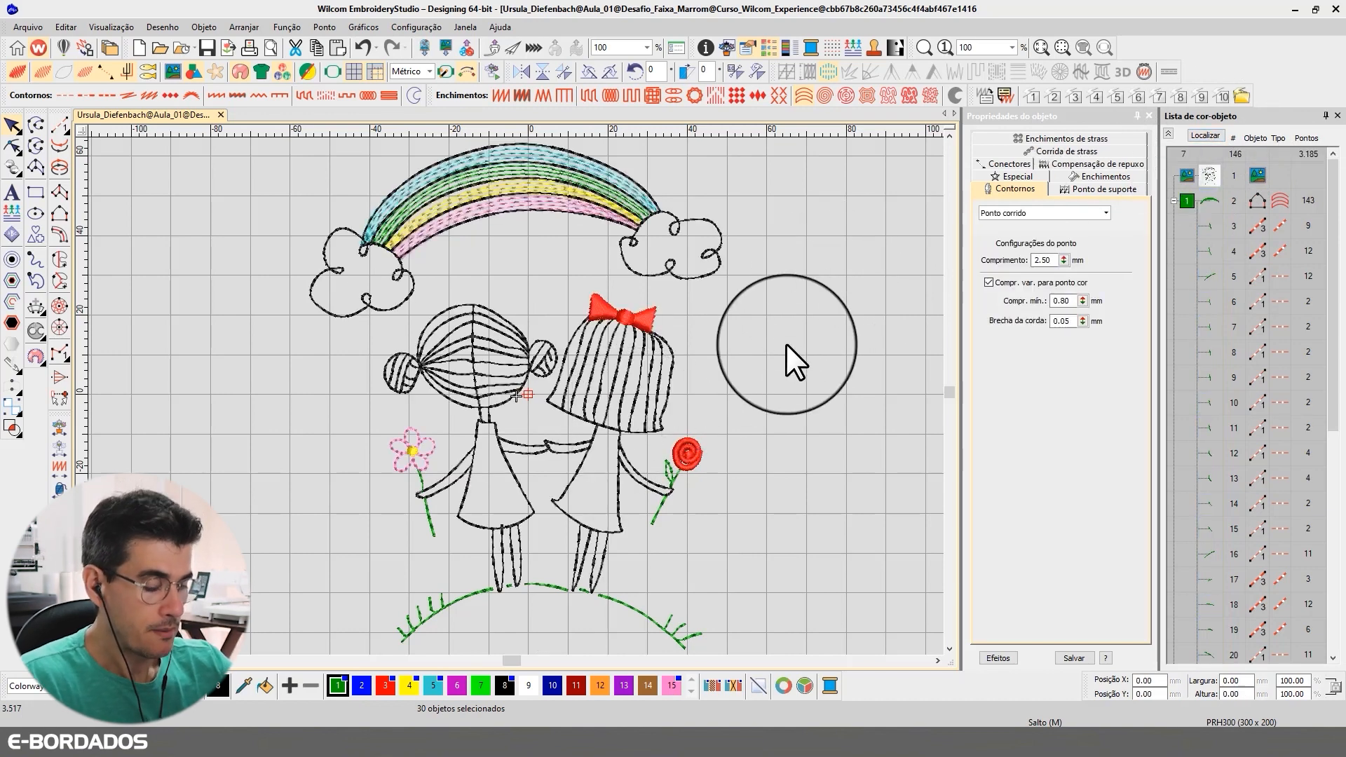
# Select all the green ground-line and grass objects beneath the girls' feet.
pyautogui.press('b')
pyautogui.moveTo(349, 510); pyautogui.dragTo(735, 575)
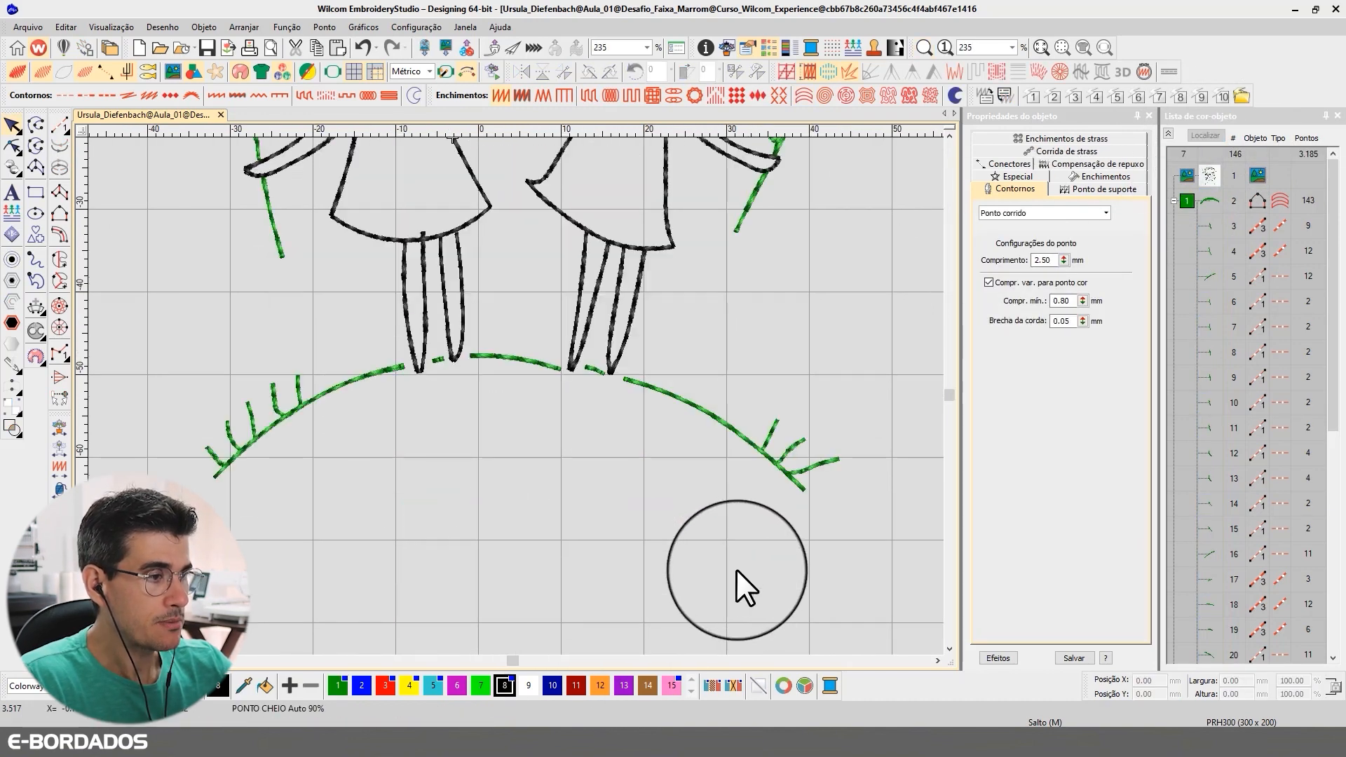
pyautogui.click(695, 411)
pyautogui.moveTo(849, 549); pyautogui.dragTo(676, 454)
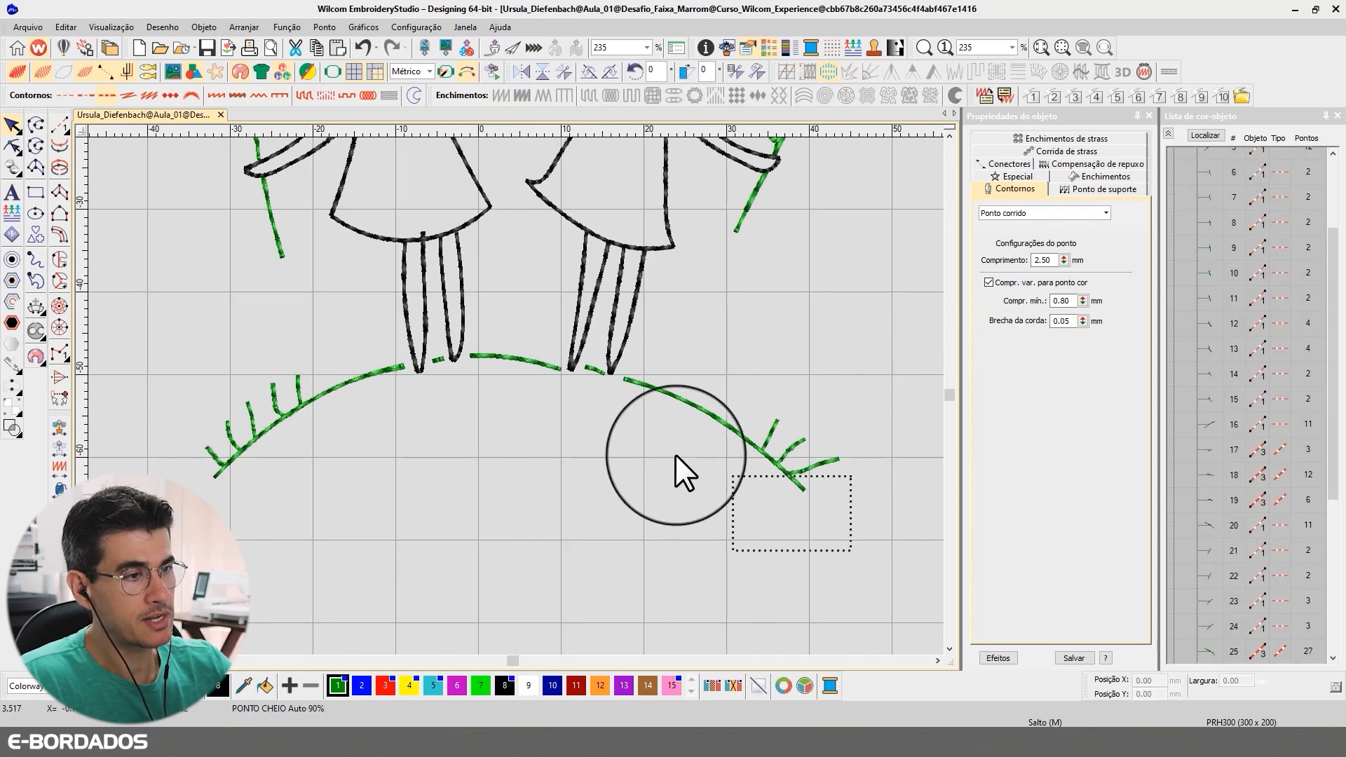
pyautogui.moveTo(279, 373); pyautogui.dragTo(194, 350)
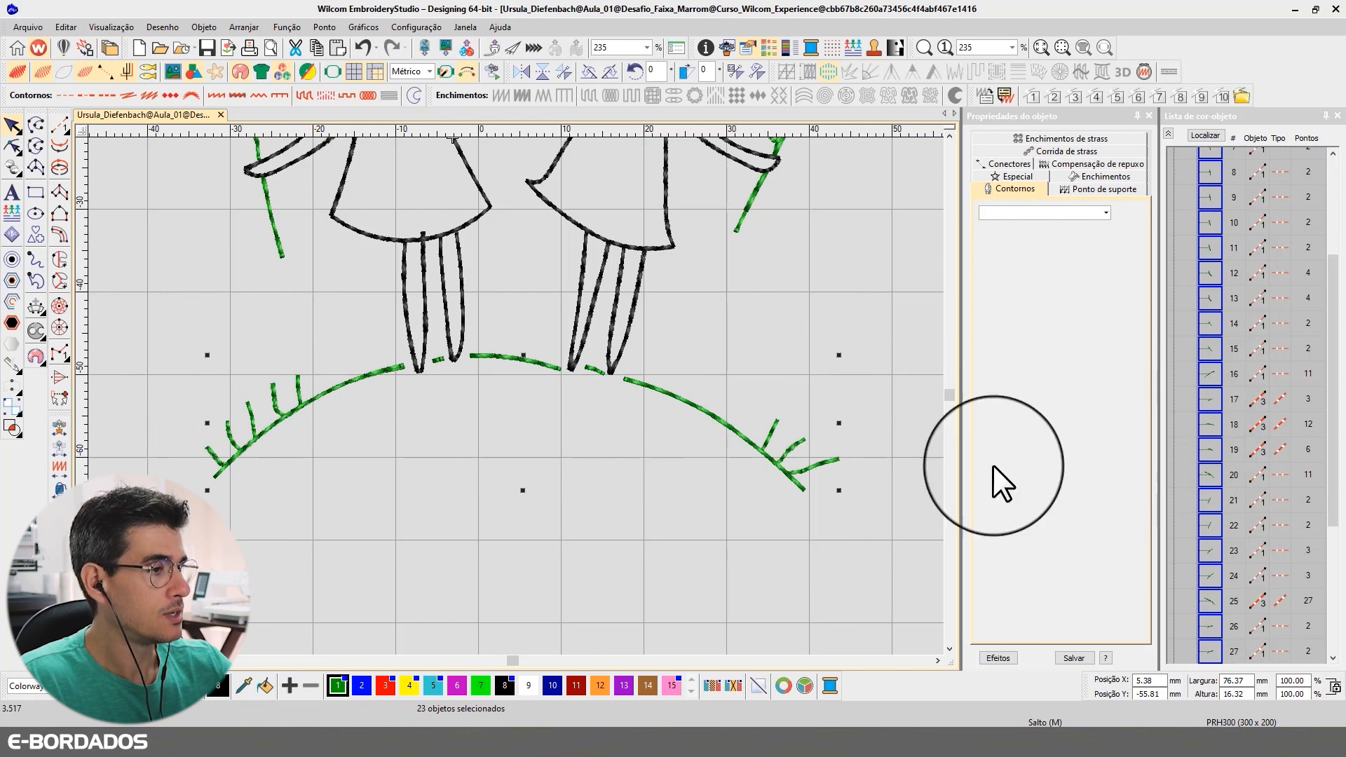
# Isolate the triple-run ground segments 17, 18, 19 and 25 to check them, restore the full display and clear the selection.
pyautogui.click(1208, 400)
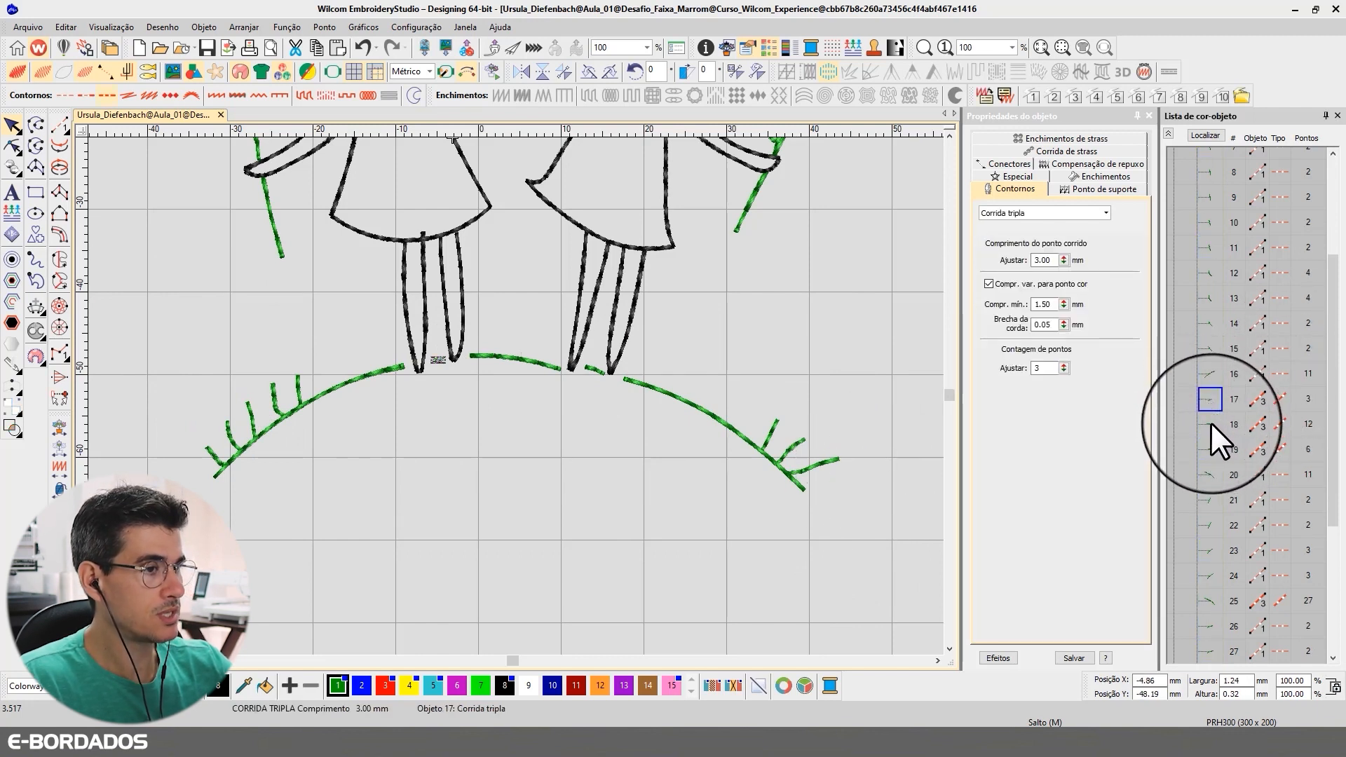
pyautogui.keyDown('ctrl'); pyautogui.click(1210, 423); pyautogui.keyUp('ctrl')
pyautogui.keyDown('ctrl'); pyautogui.click(1213, 448); pyautogui.keyUp('ctrl')
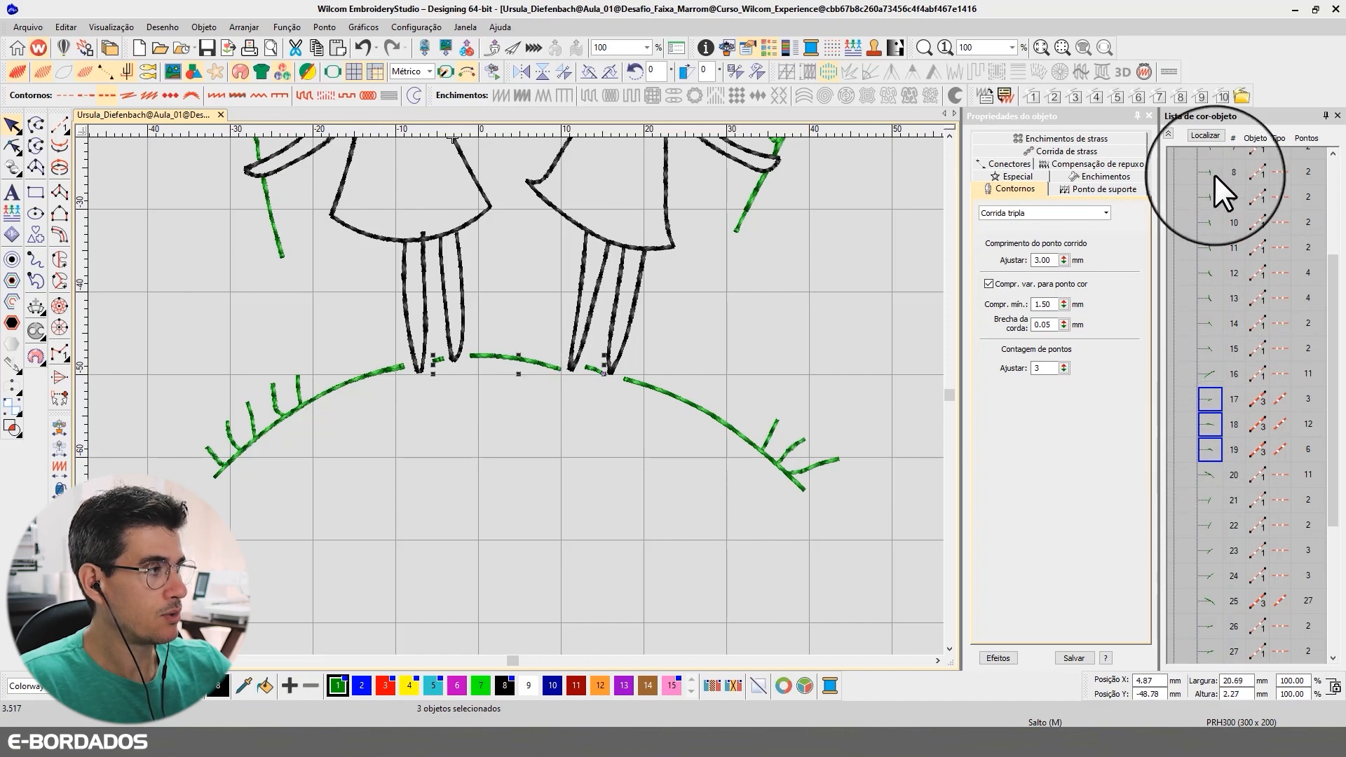
pyautogui.click(1206, 135)
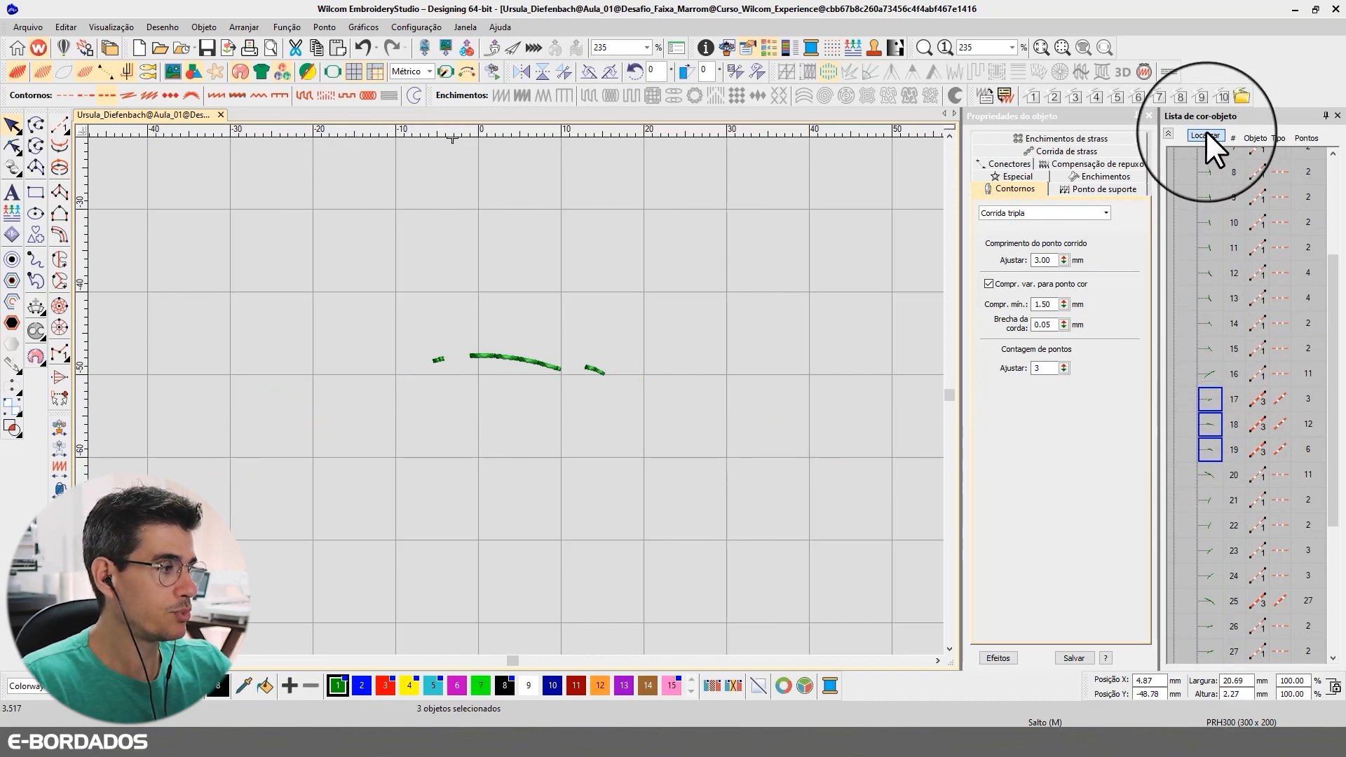
pyautogui.click(1206, 134)
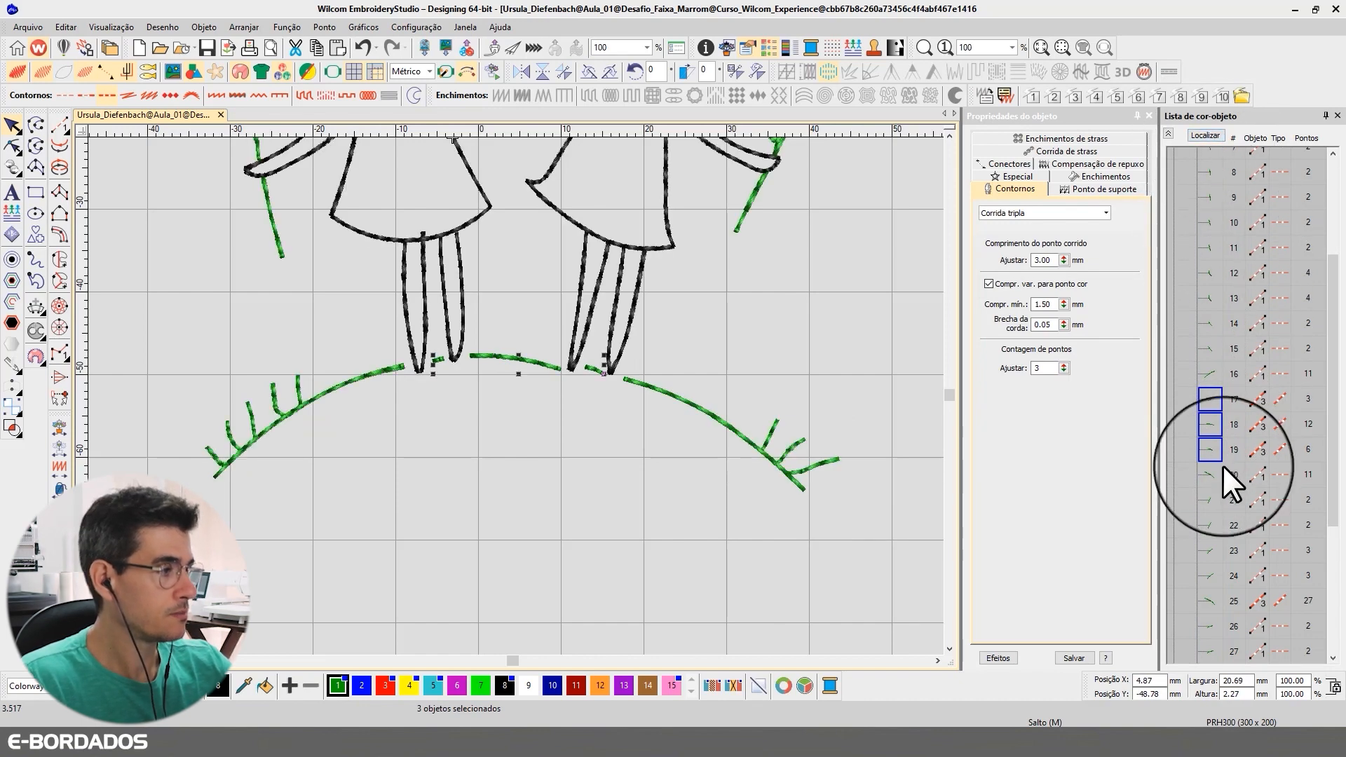
pyautogui.keyDown('ctrl'); pyautogui.click(1202, 595); pyautogui.keyUp('ctrl')
pyautogui.click(1207, 135)
pyautogui.click(1207, 135)
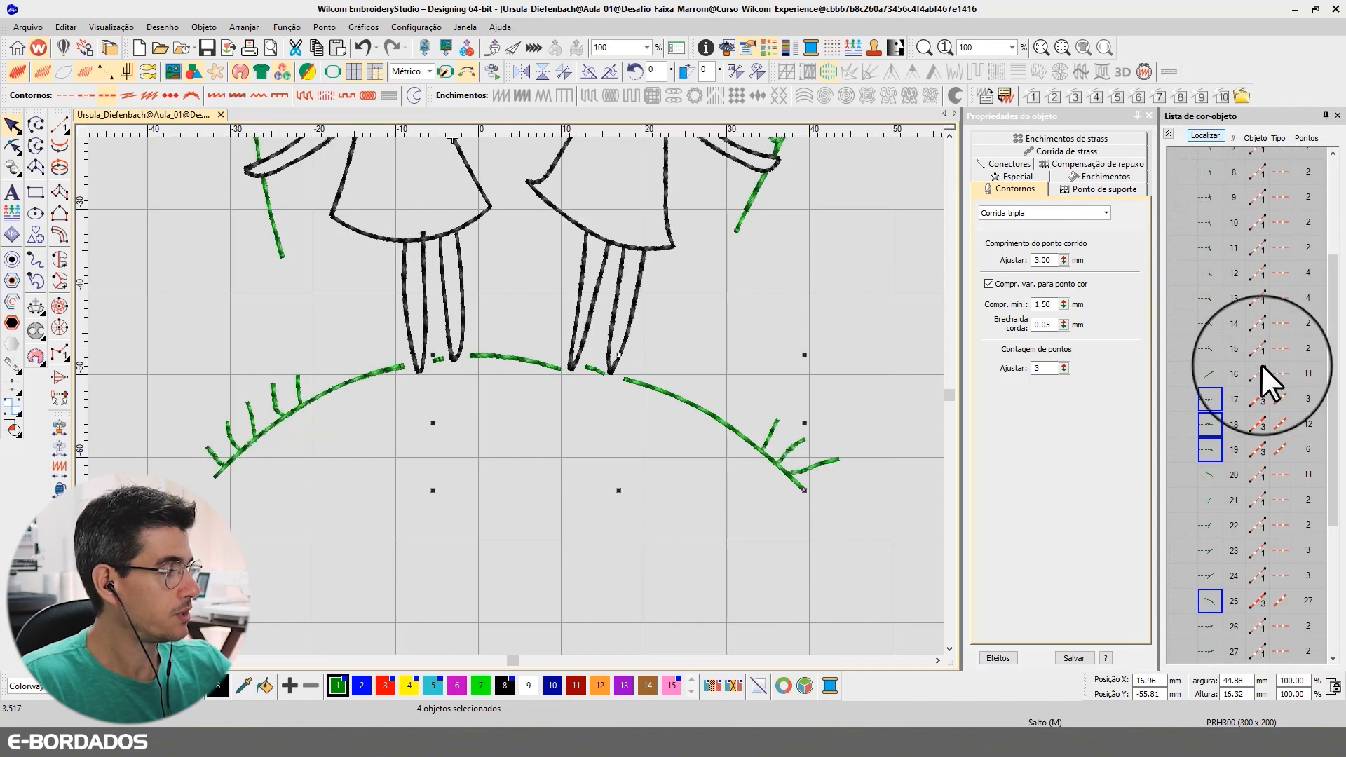
pyautogui.moveTo(1335, 491); pyautogui.dragTo(1298, 580)
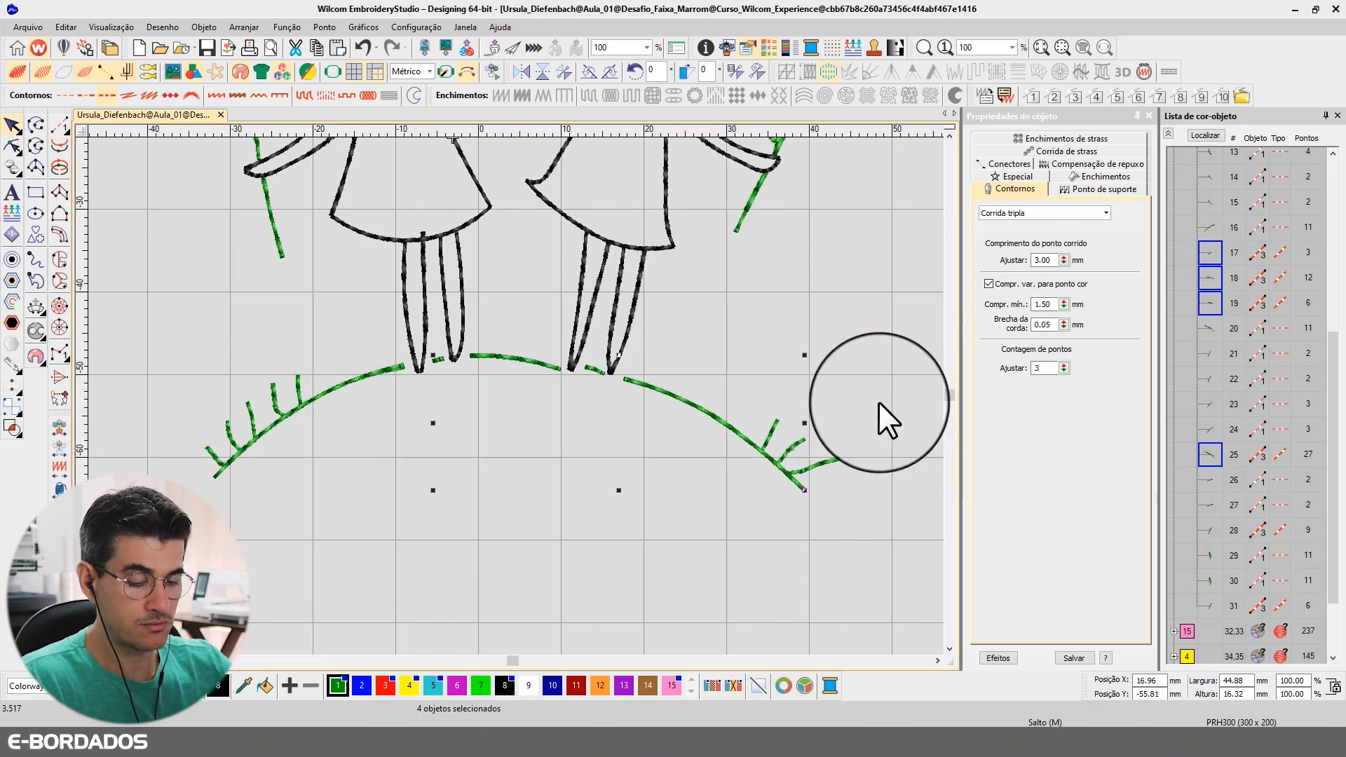
pyautogui.click(821, 344)
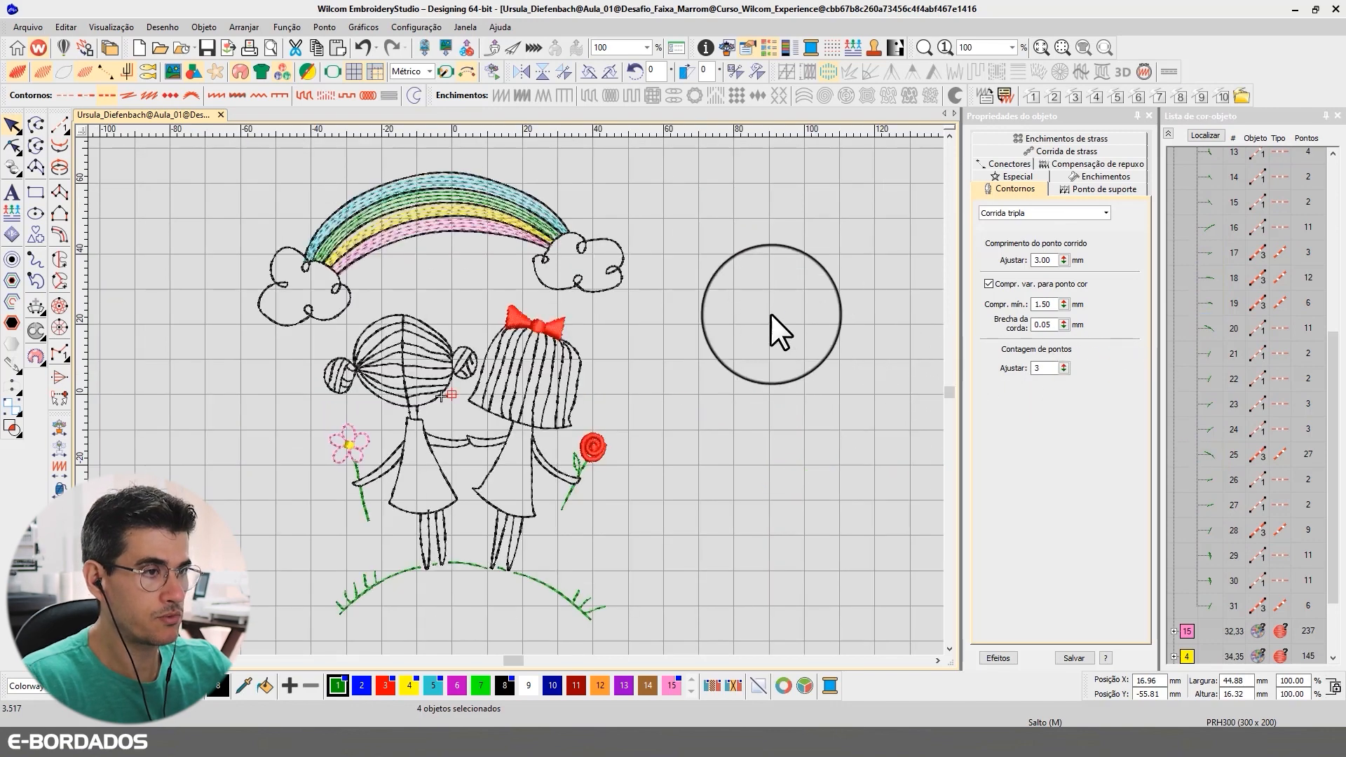
# Select all objects in the design that use the Corrida tripla stitch type.
pyautogui.click(65, 26)
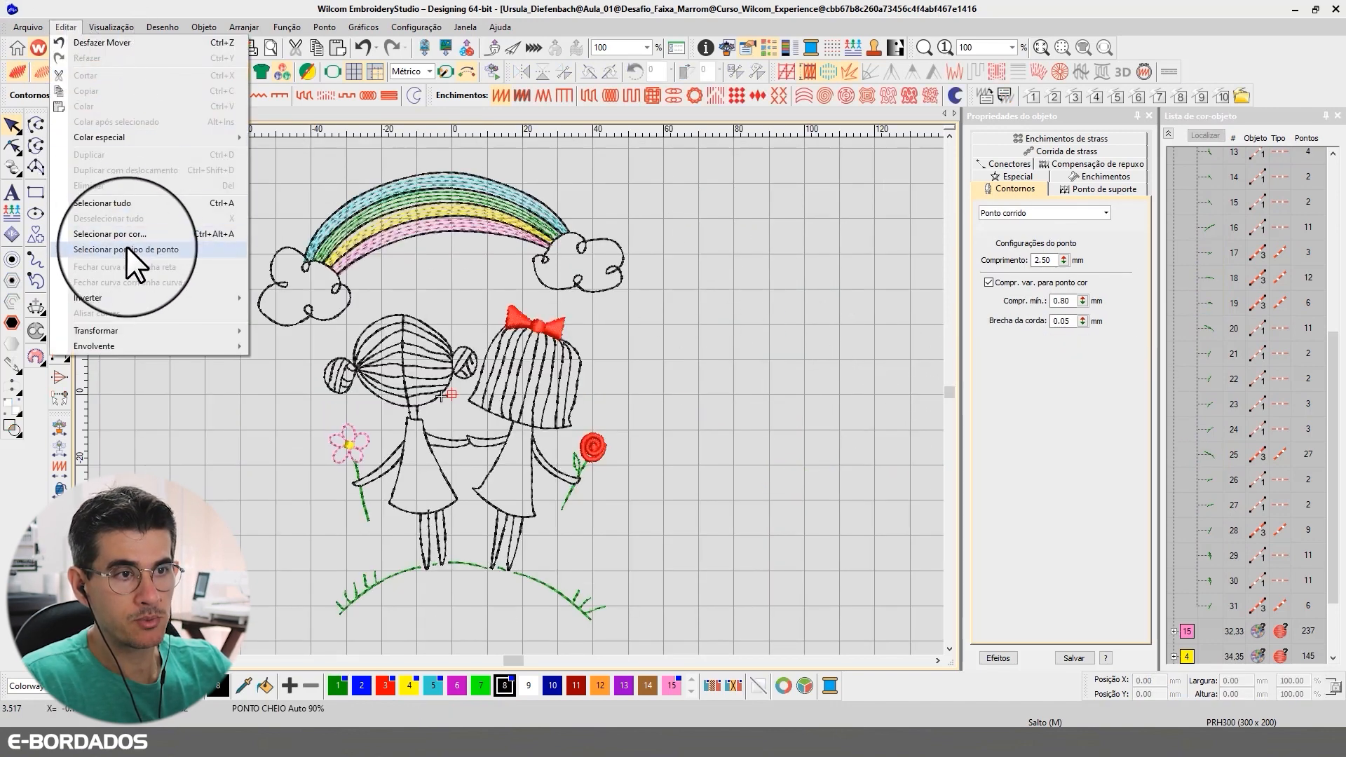
pyautogui.click(126, 249)
pyautogui.click(630, 369)
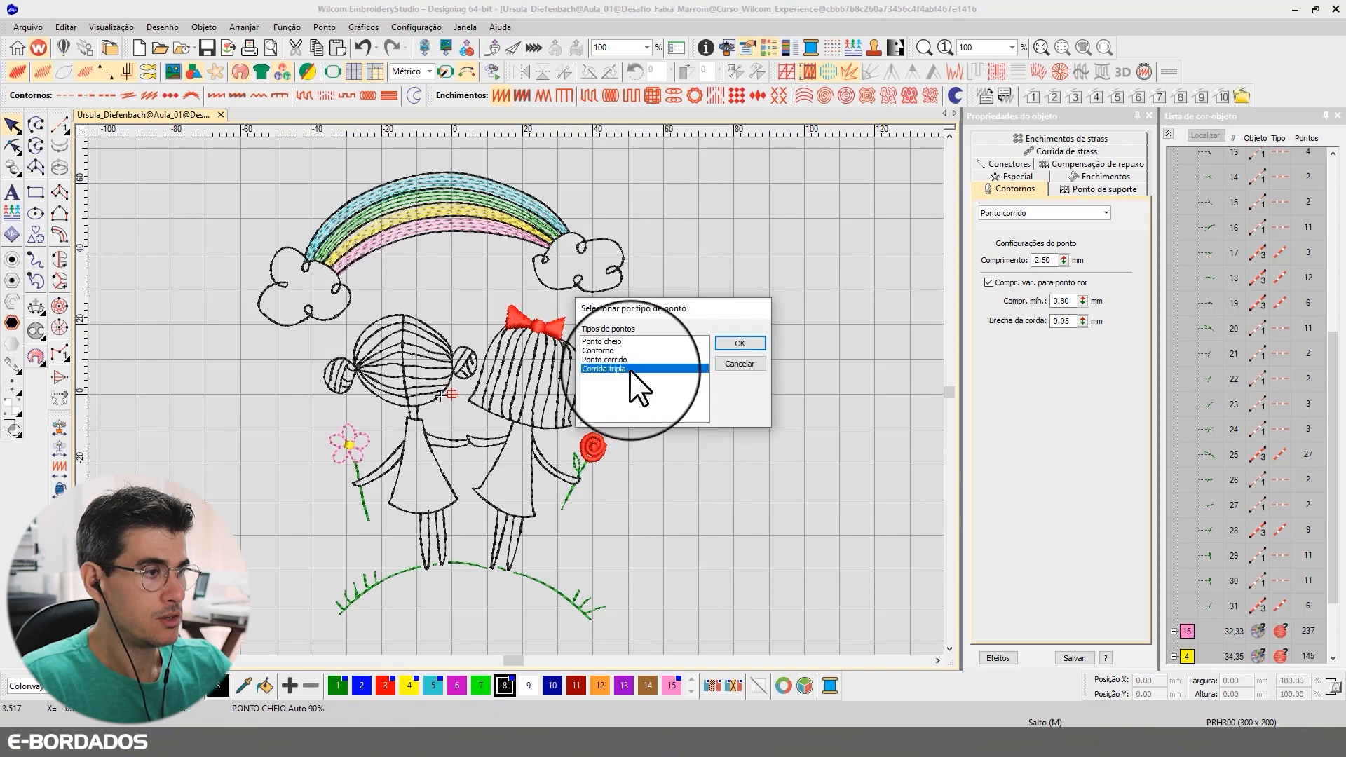
pyautogui.click(747, 342)
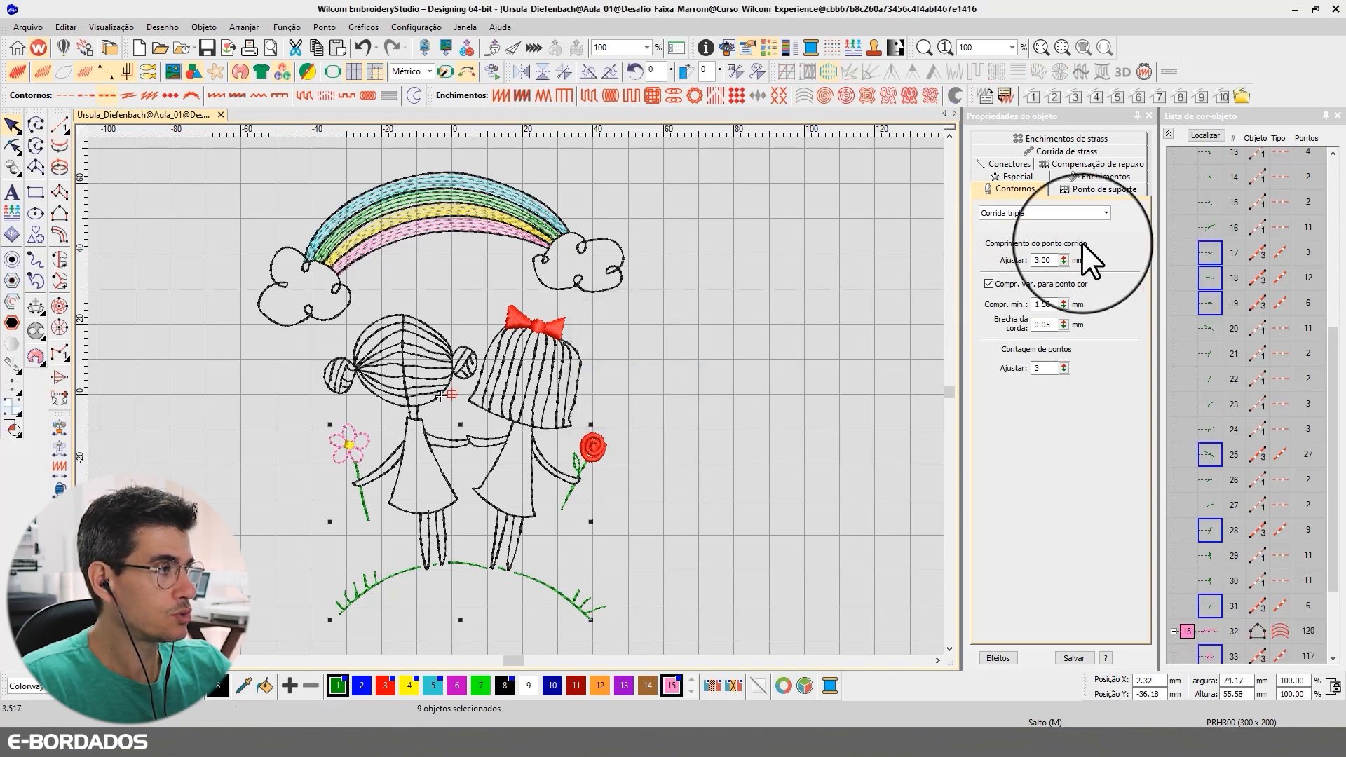
# Isolate the triple-run objects to examine where they are used, restore all objects and clear the selection.
pyautogui.click(1198, 136)
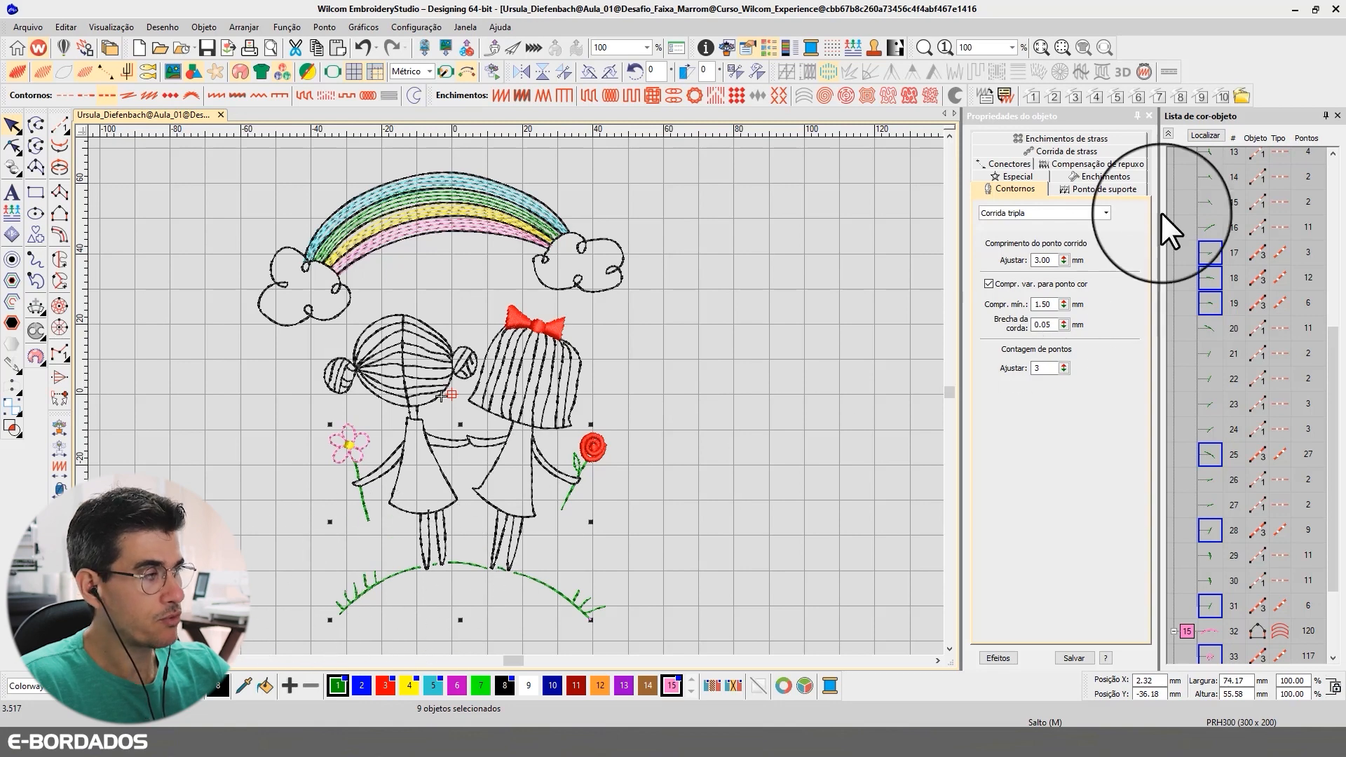
pyautogui.click(1201, 134)
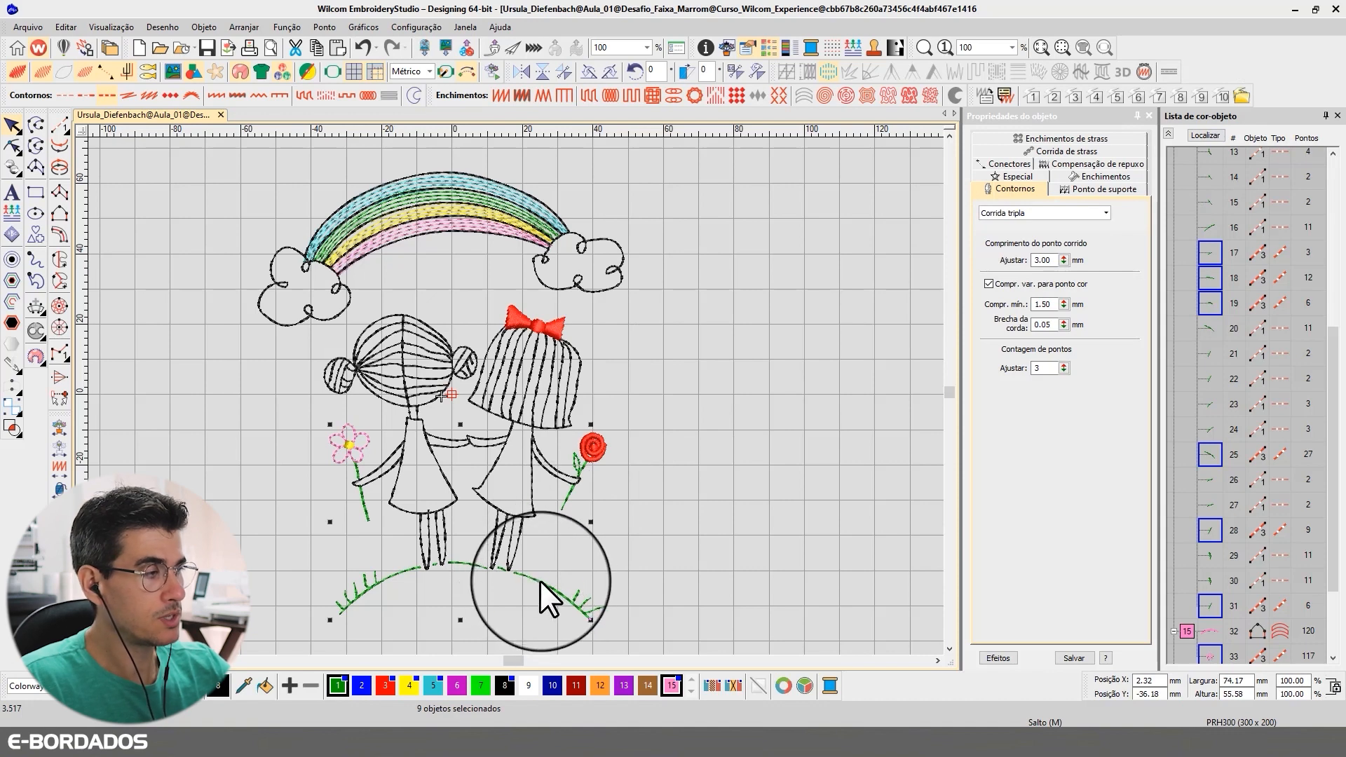
pyautogui.click(1043, 369)
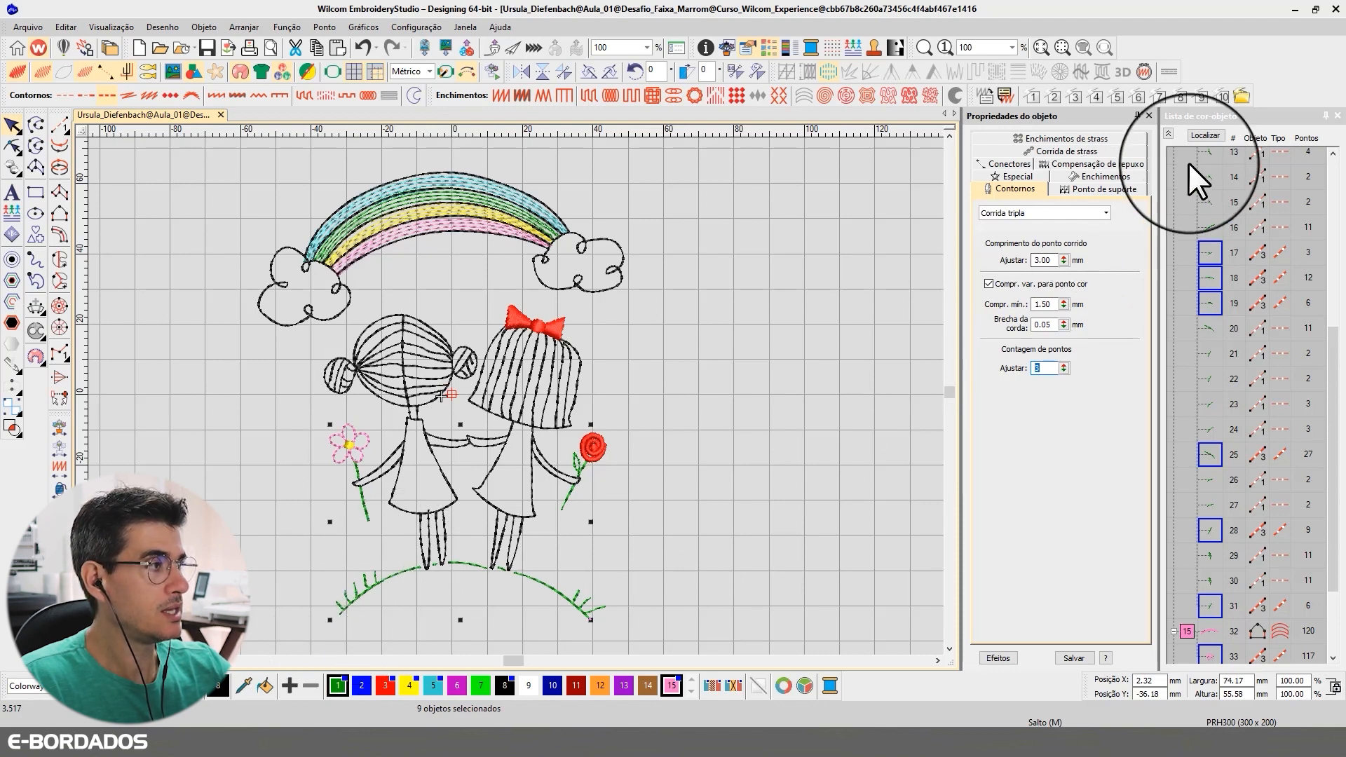
pyautogui.click(1206, 135)
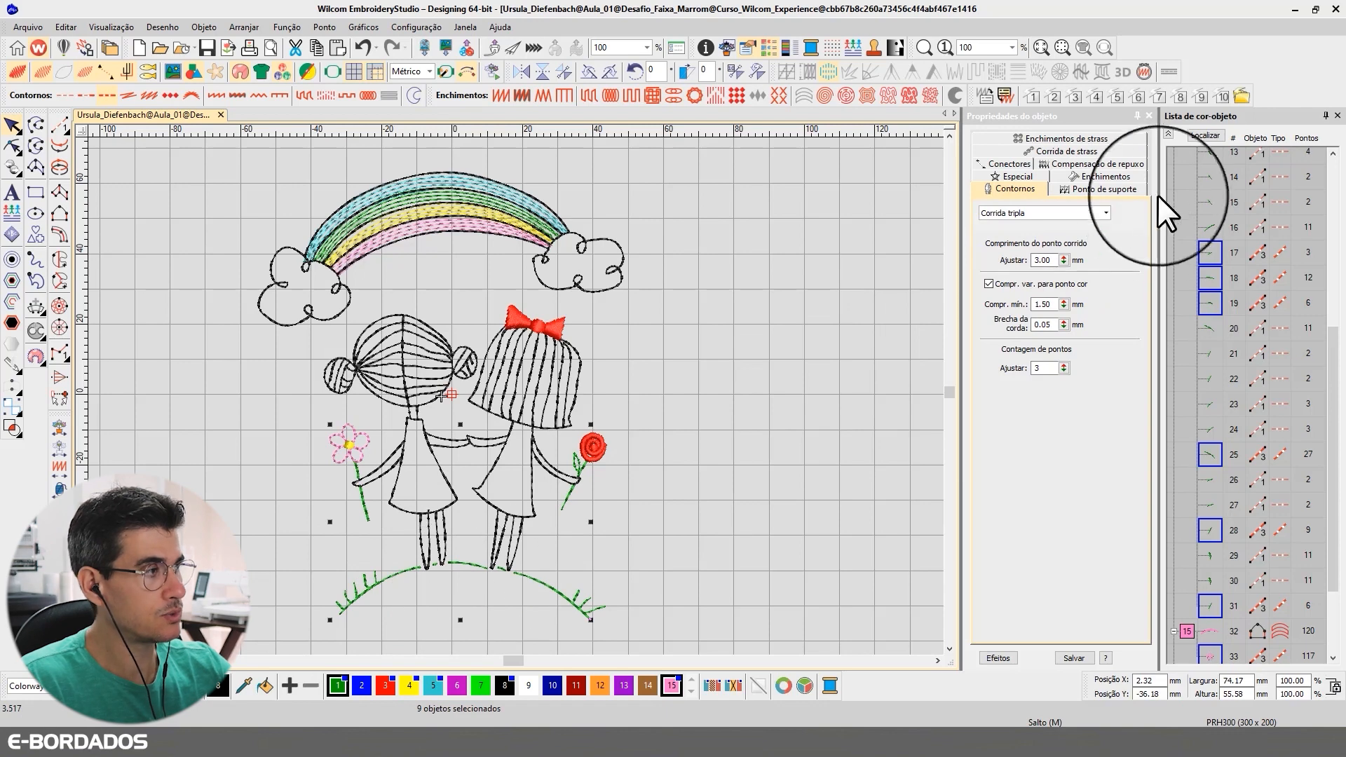
pyautogui.click(1200, 137)
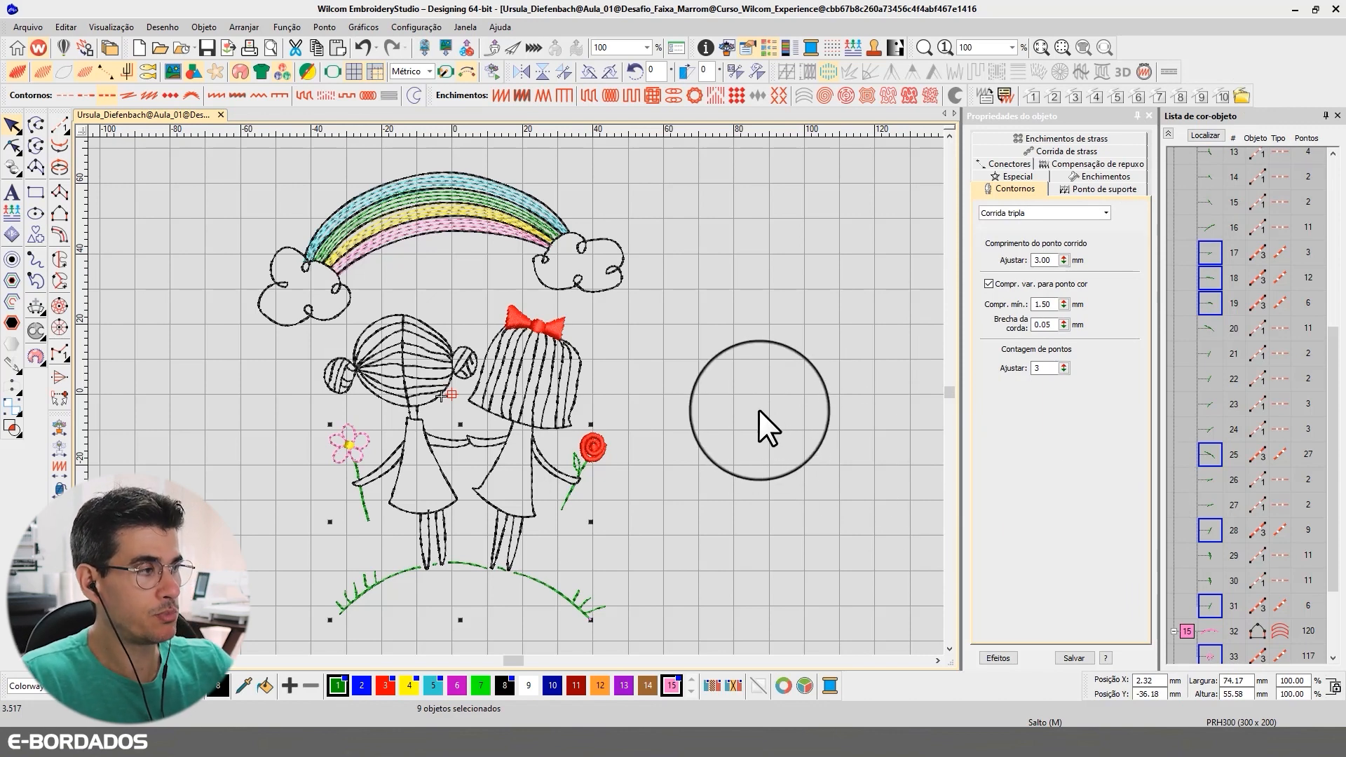
pyautogui.press('Escape')
# Select both green segments of the pink flower's stem, check them in isolation and restore the display of all objects.
pyautogui.press('b')
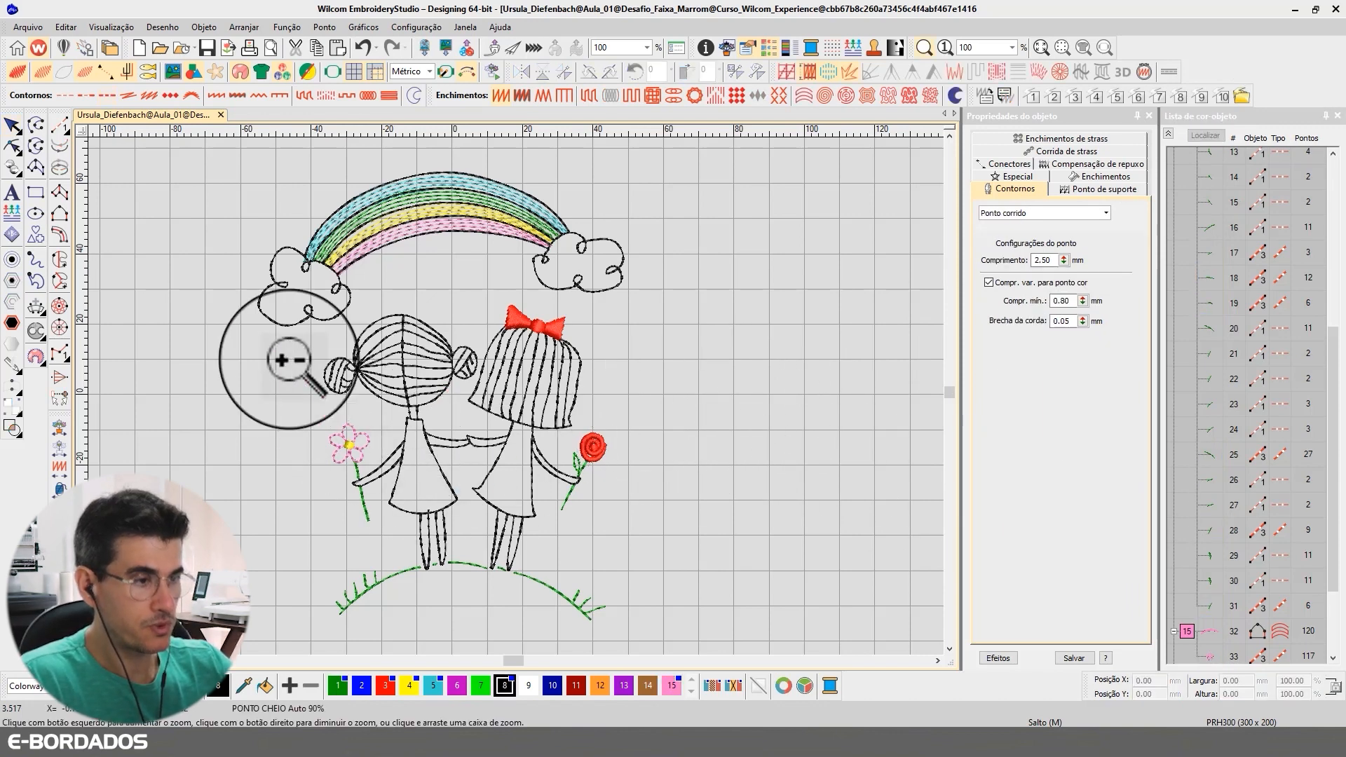
pyautogui.moveTo(287, 359); pyautogui.dragTo(673, 625)
pyautogui.click(300, 415)
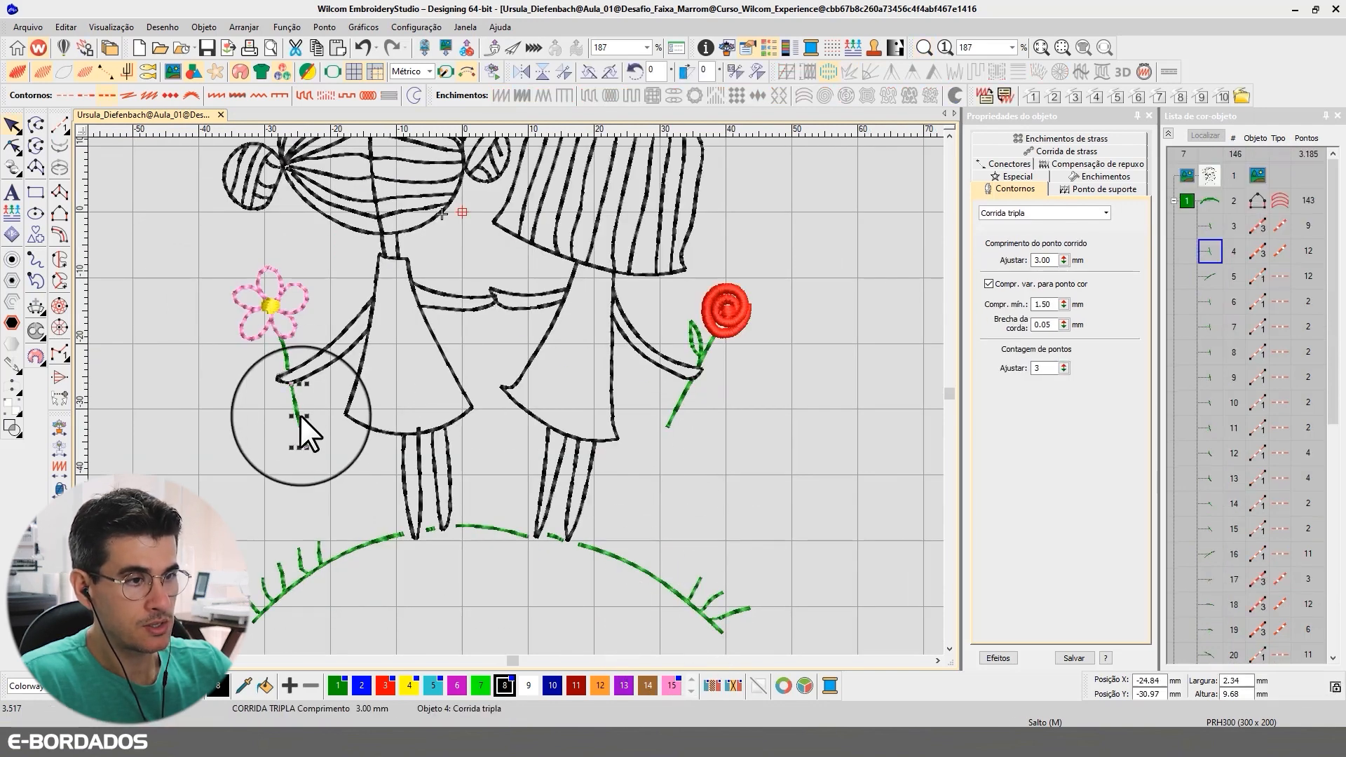
pyautogui.keyDown('ctrl'); pyautogui.click(283, 349); pyautogui.keyUp('ctrl')
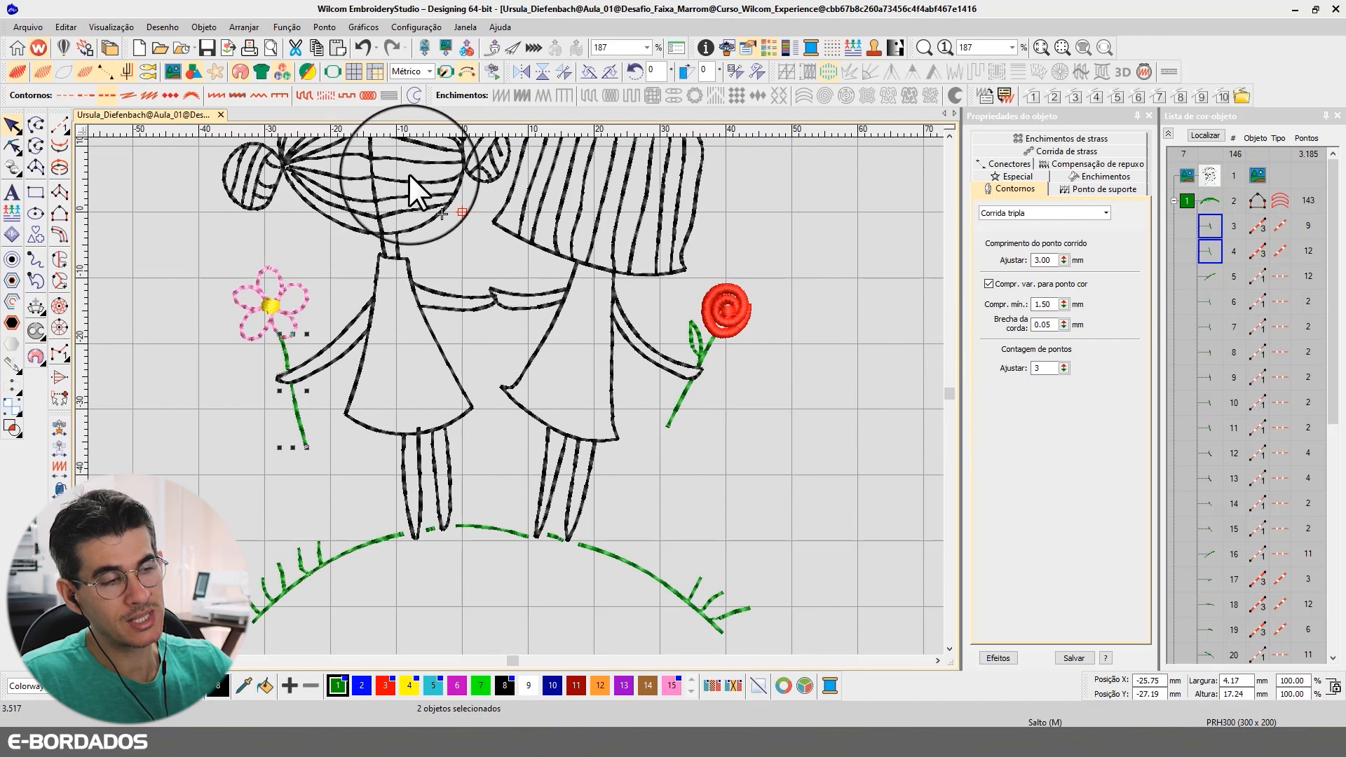
pyautogui.click(949, 133)
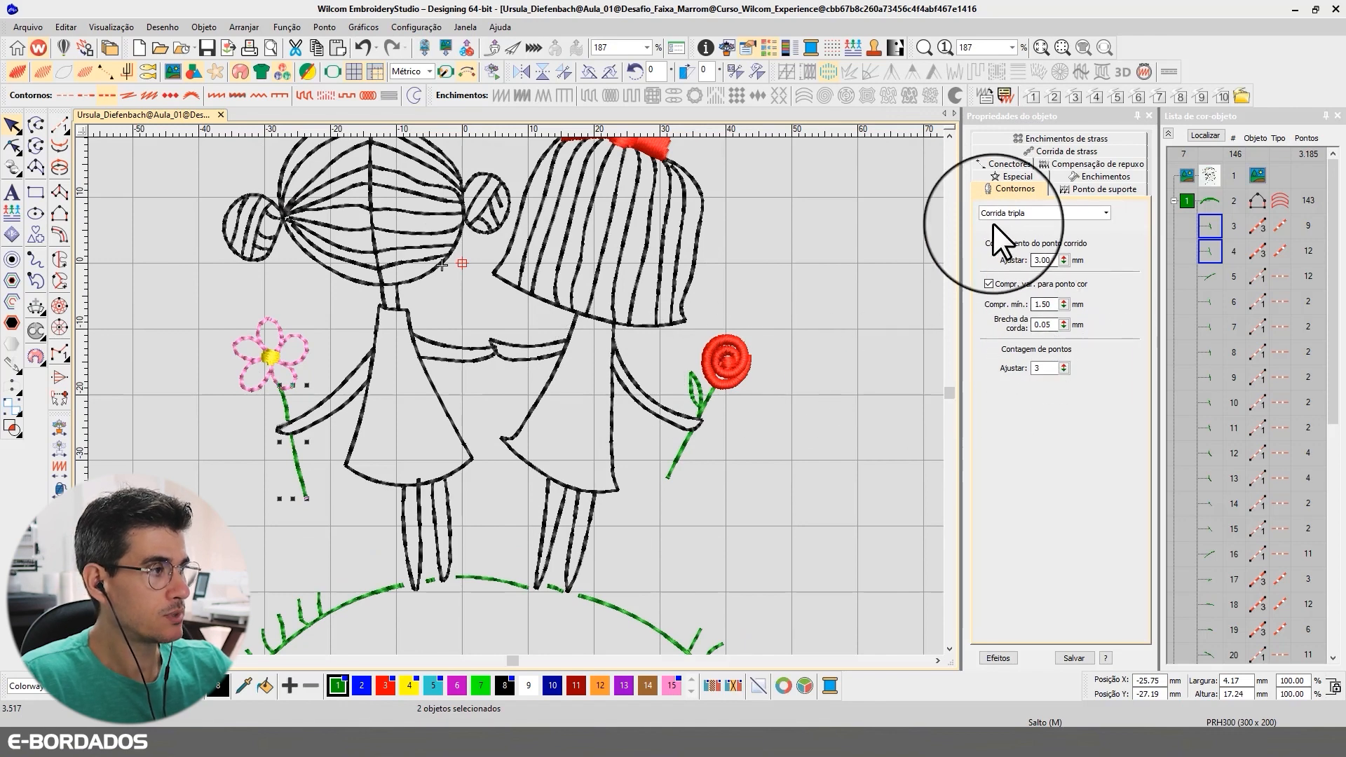
pyautogui.click(1207, 136)
pyautogui.click(1213, 136)
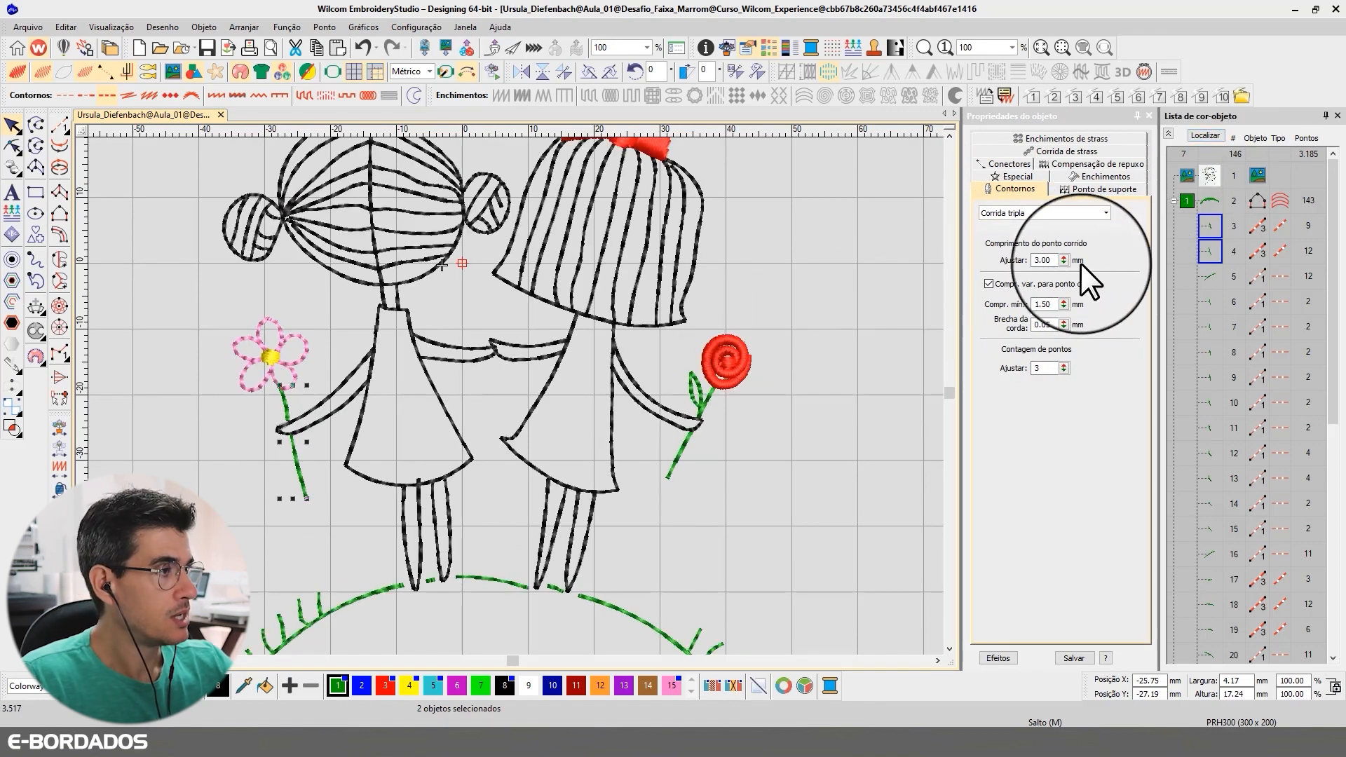
# Change the pink flower's stem segments to the Pesponto outline stitch and inspect the stitching up close.
pyautogui.click(1032, 213)
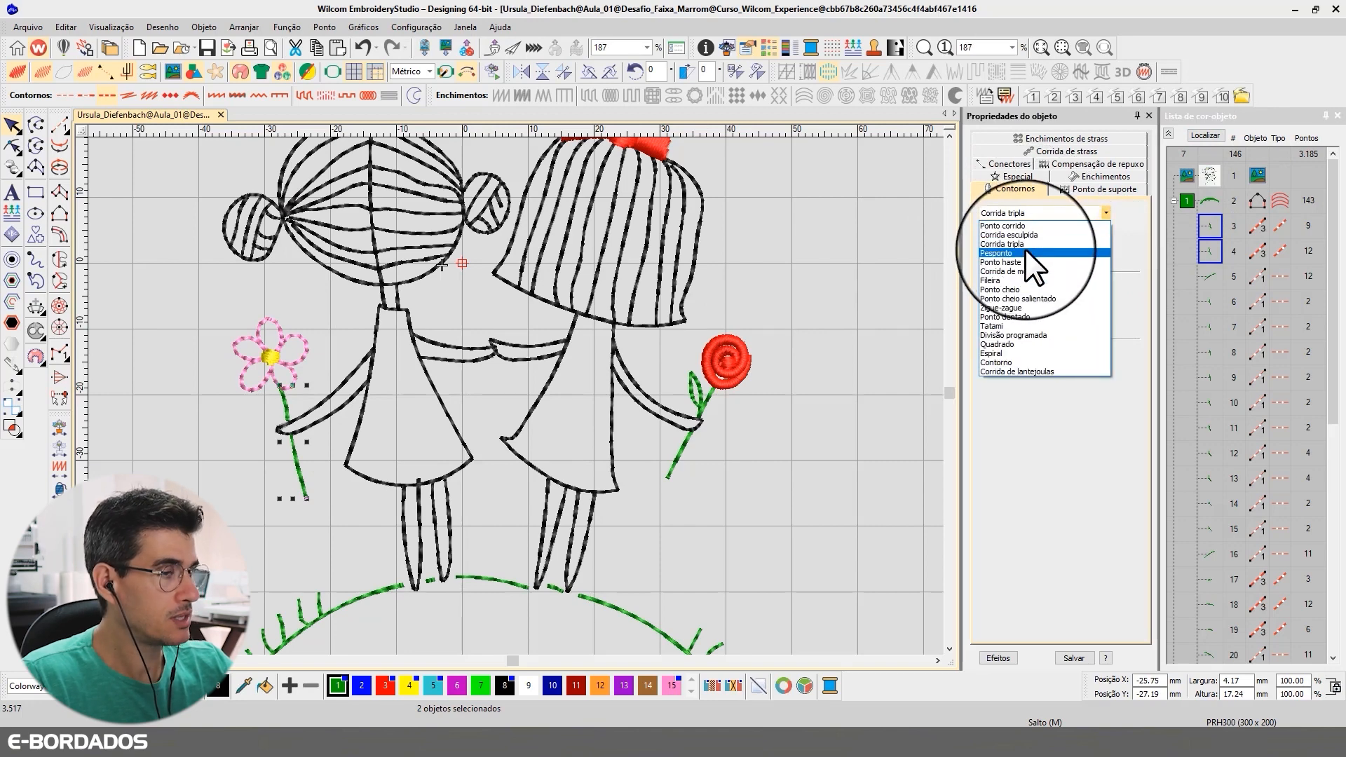
pyautogui.click(1025, 249)
pyautogui.press('b')
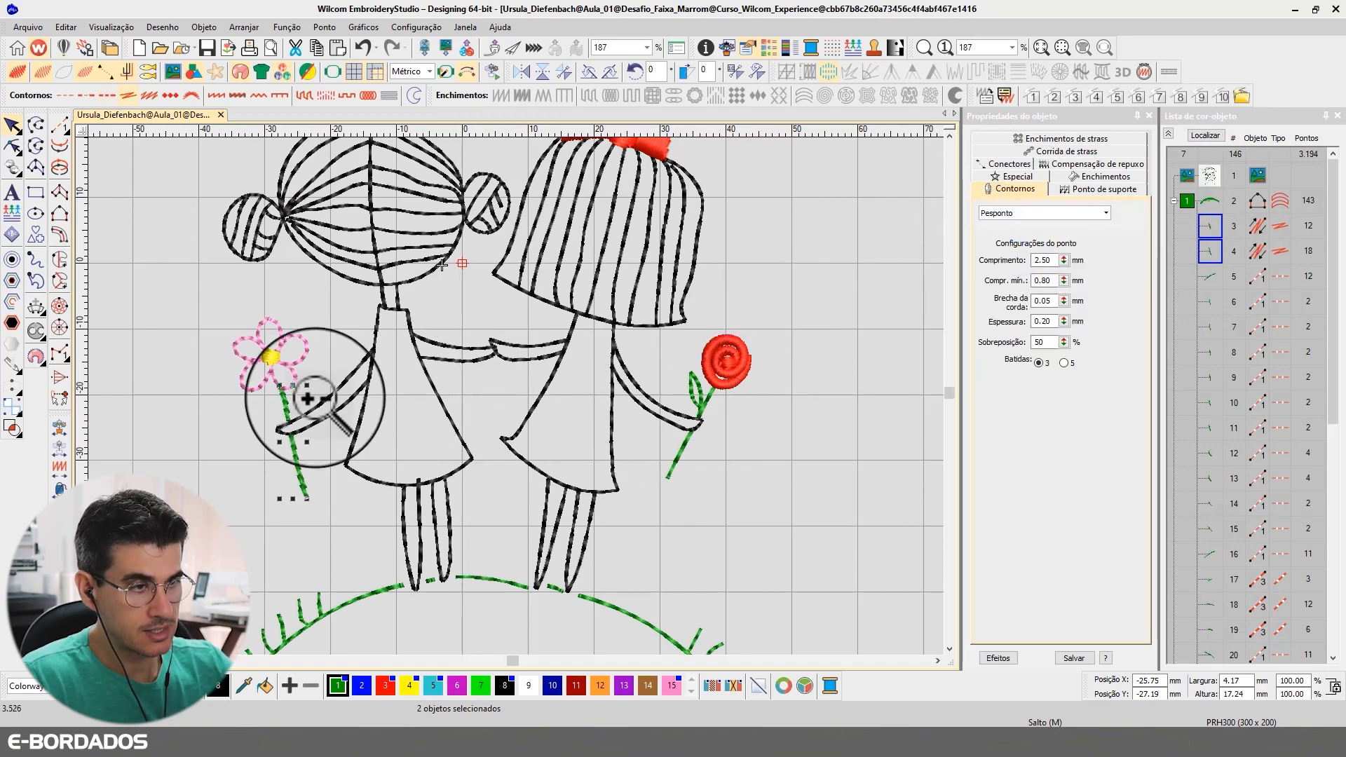
pyautogui.moveTo(398, 483); pyautogui.dragTo(447, 507)
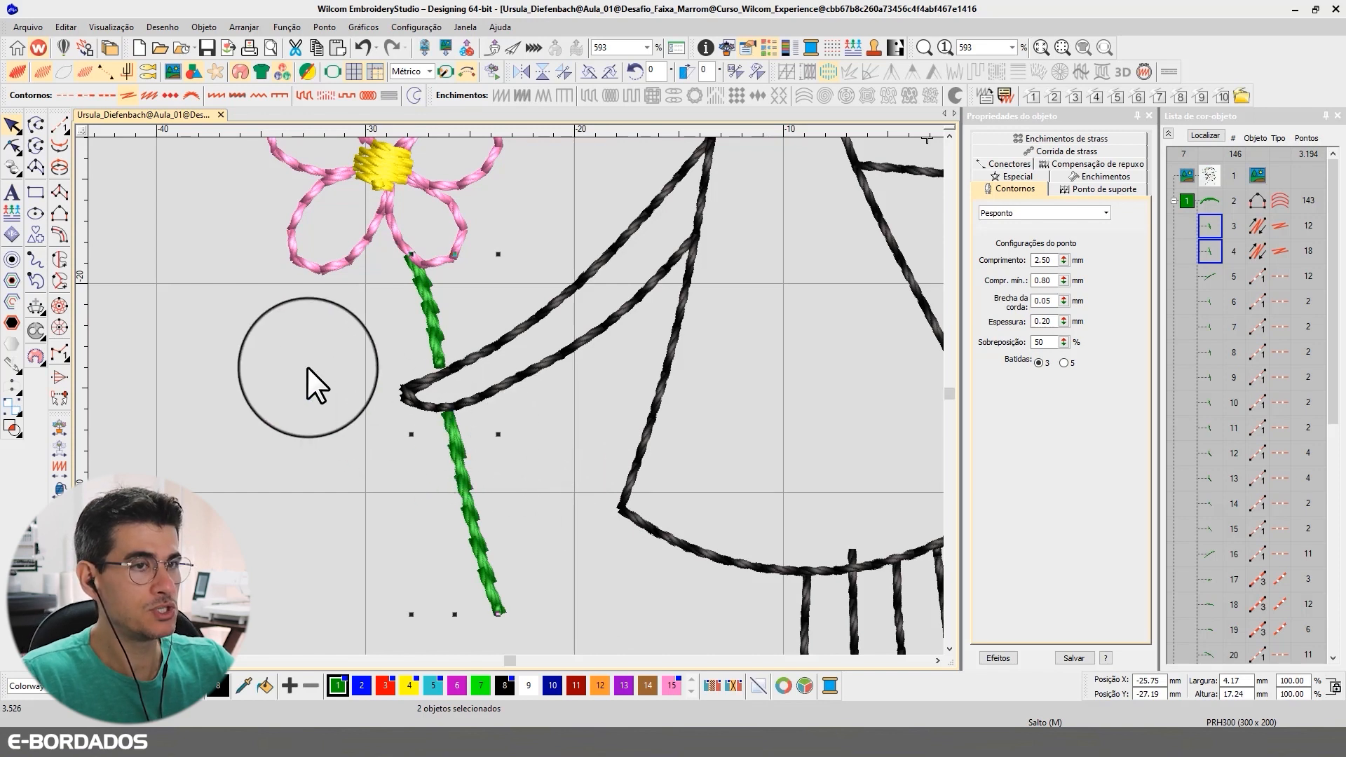
# Try the Ponto haste outline stitch on the pink flower's two stem segments and view its effect in the design.
pyautogui.click(1047, 214)
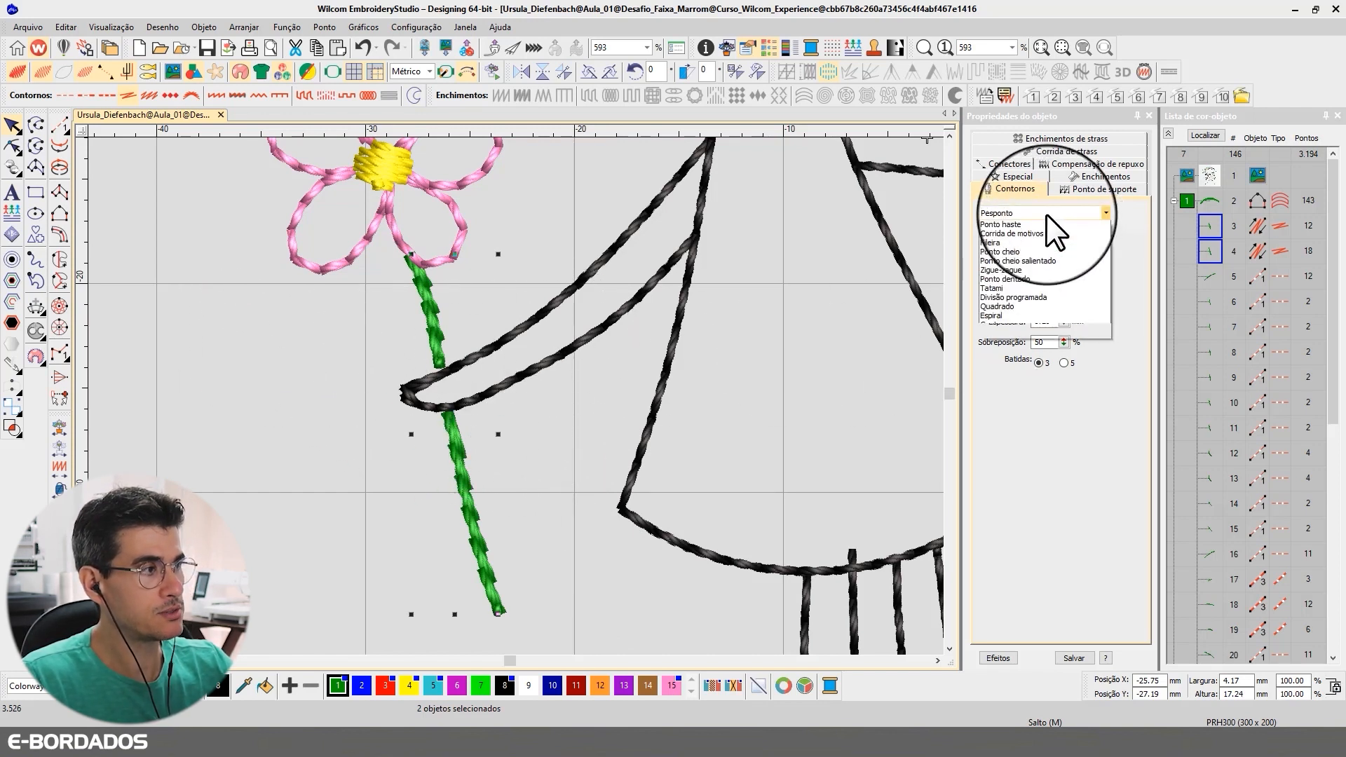
pyautogui.click(1009, 254)
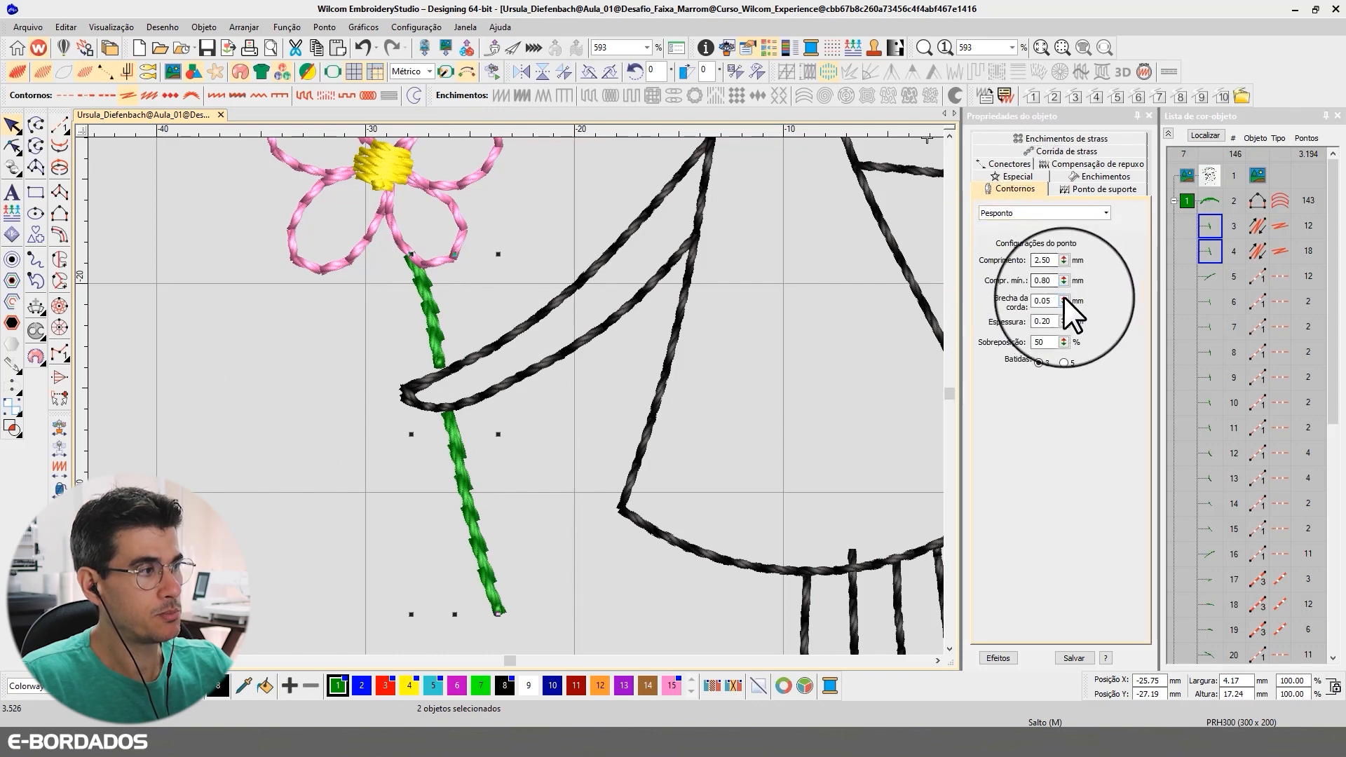
pyautogui.click(1009, 213)
pyautogui.click(1003, 262)
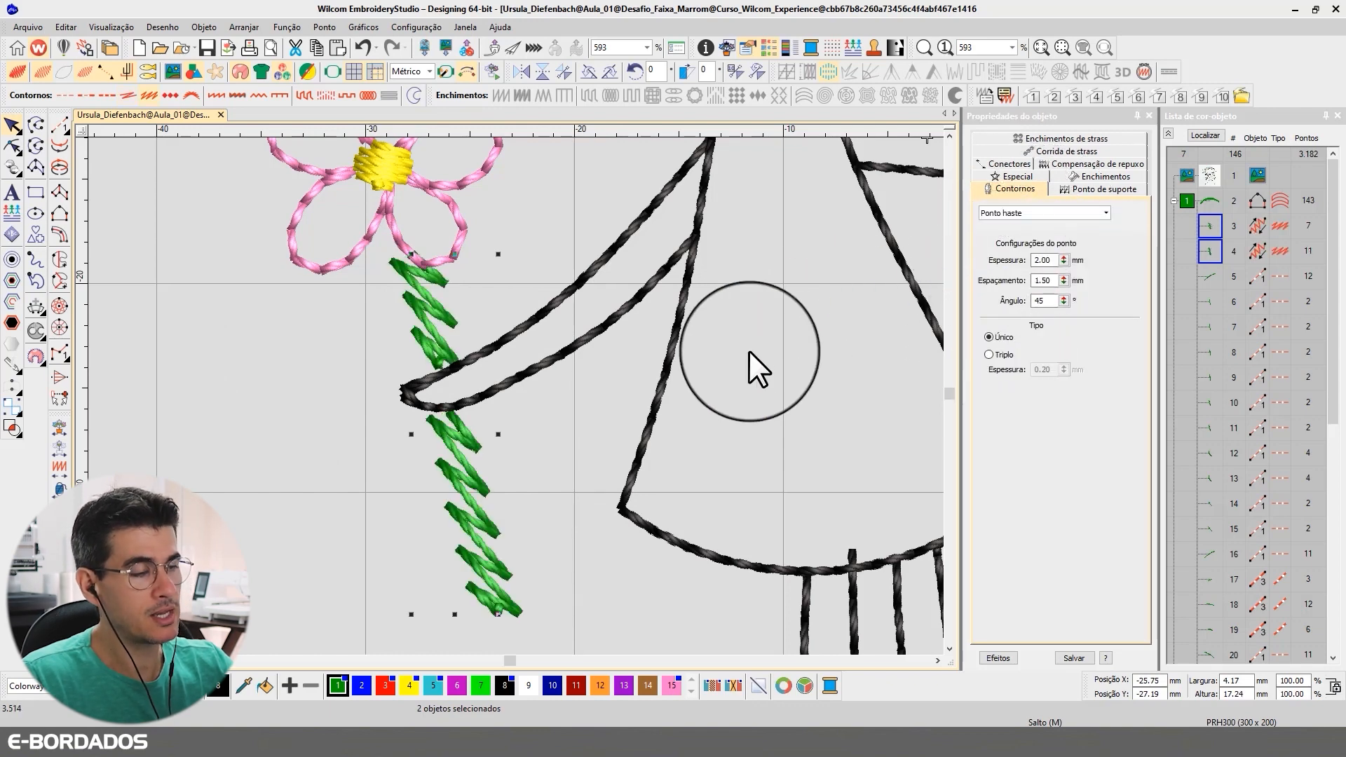
pyautogui.scroll(-4, 517, 412)
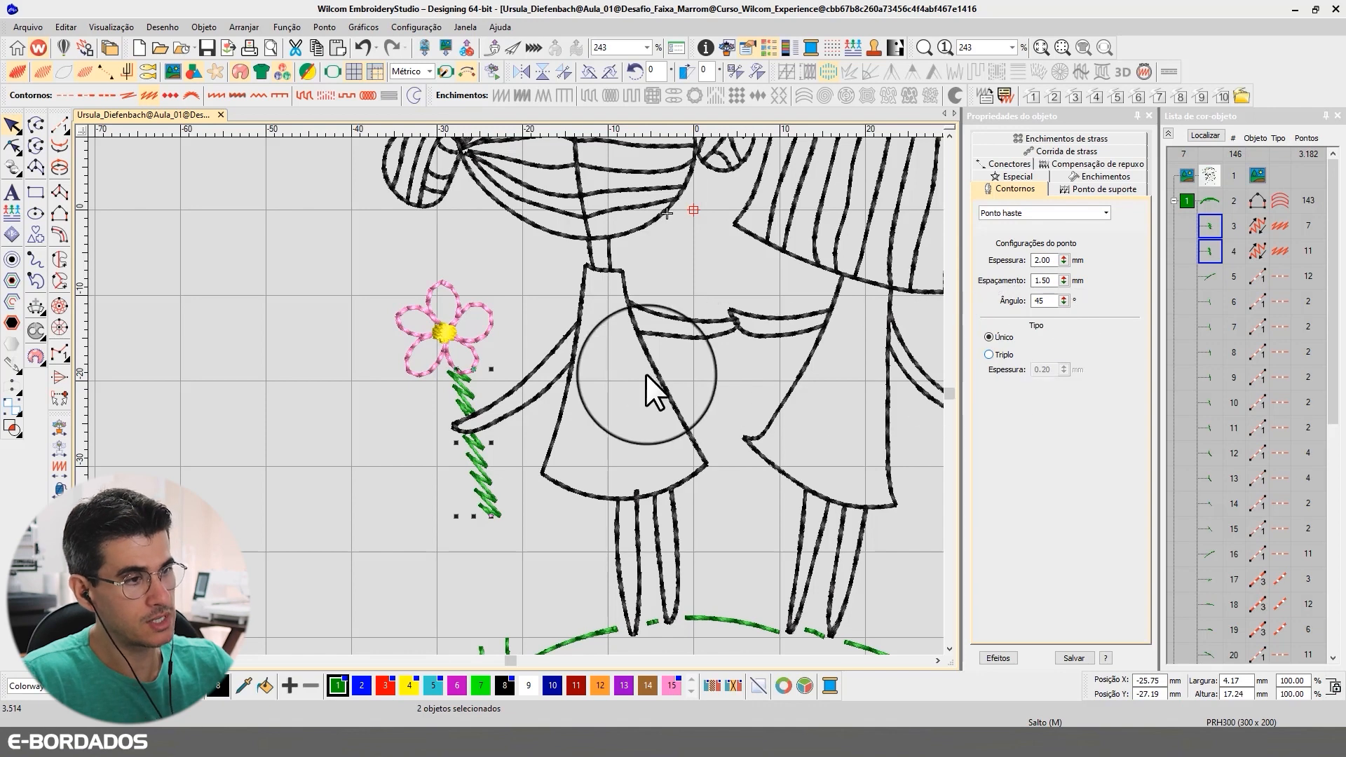
# Set the pink flower's stem segments back to Pesponto, with a stitch length of 3.50 mm and a minimum length of 2.50 mm.
pyautogui.click(1027, 213)
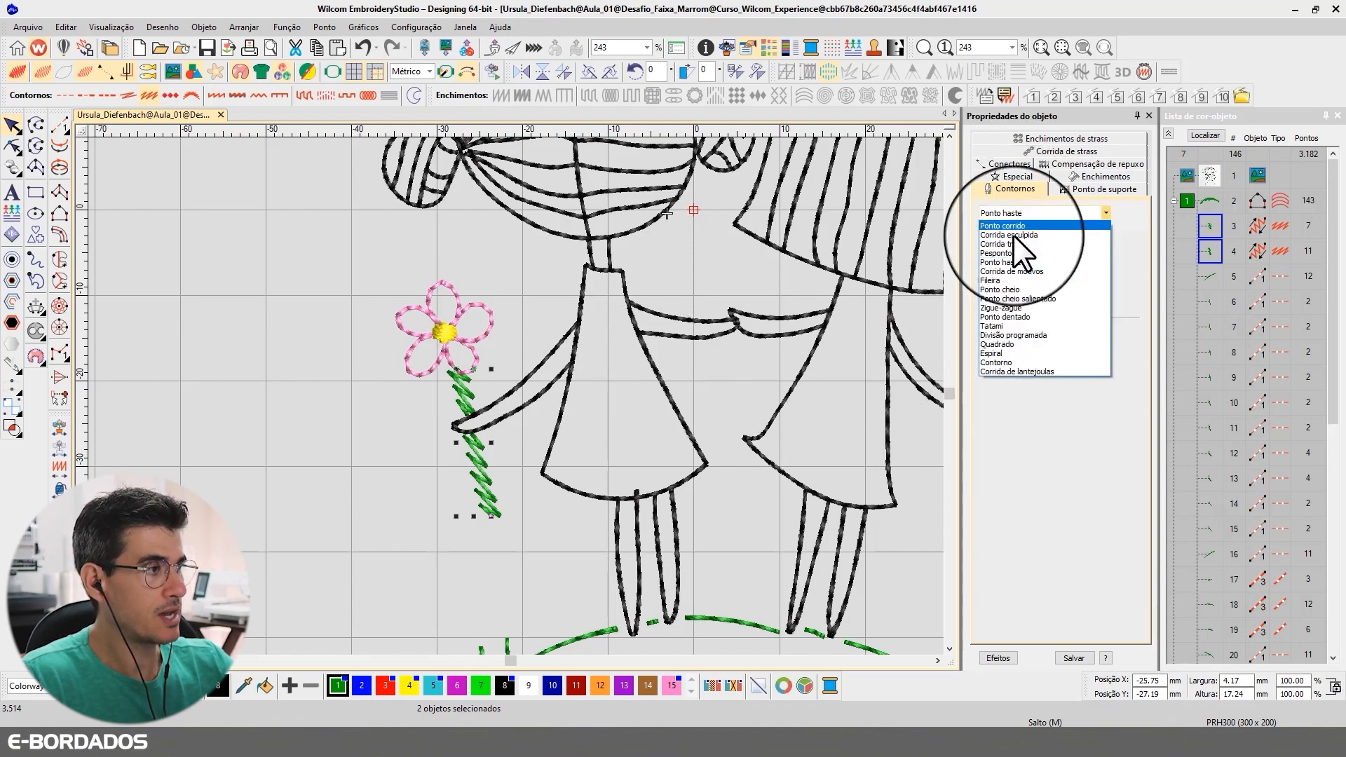
pyautogui.click(1004, 255)
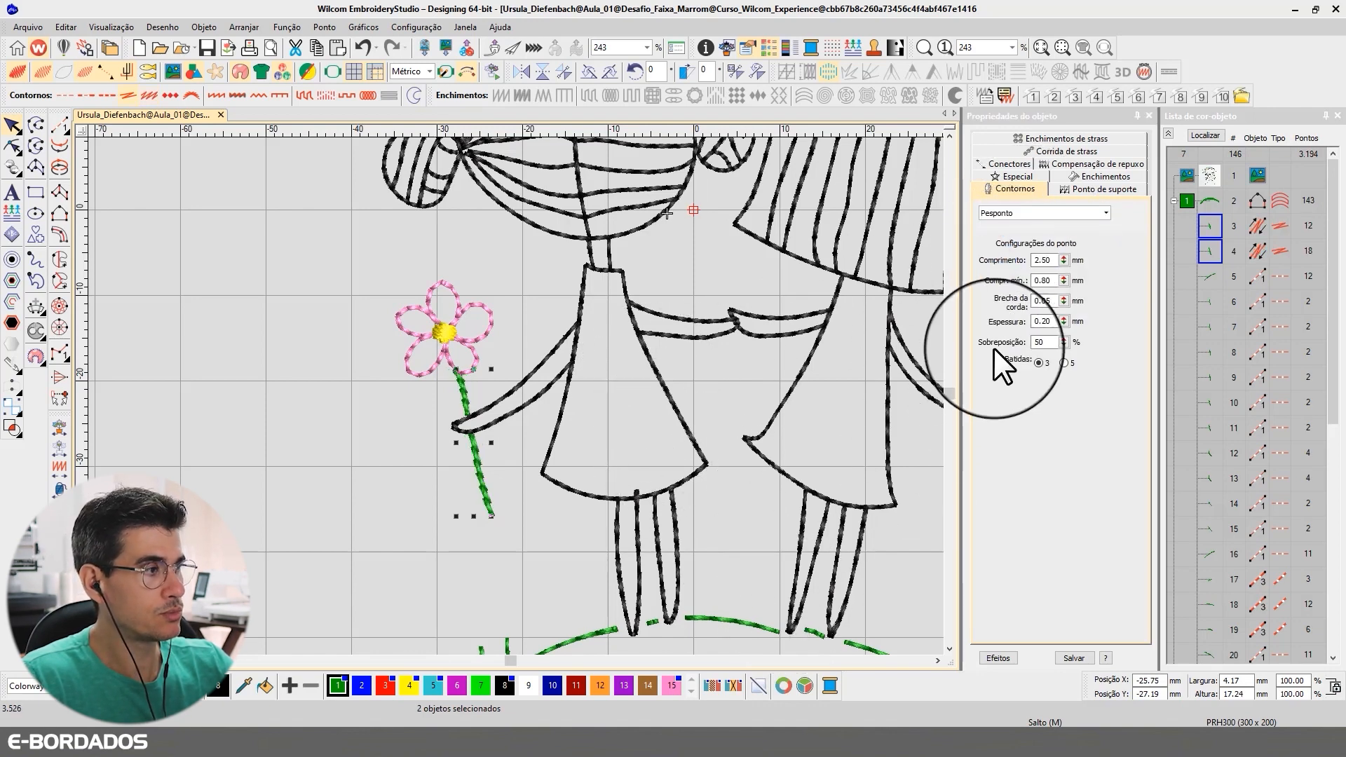
pyautogui.click(1044, 260)
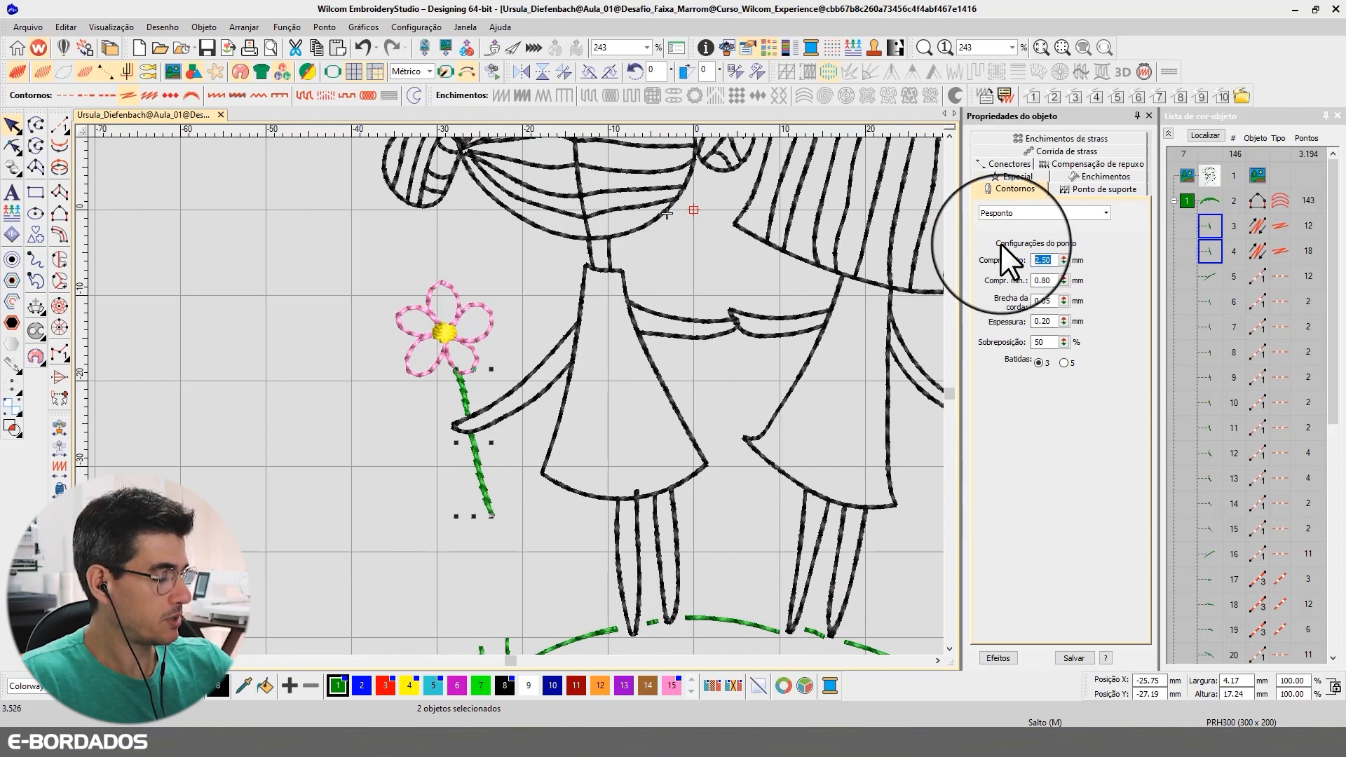
pyautogui.write('3.50')
pyautogui.press('Return')
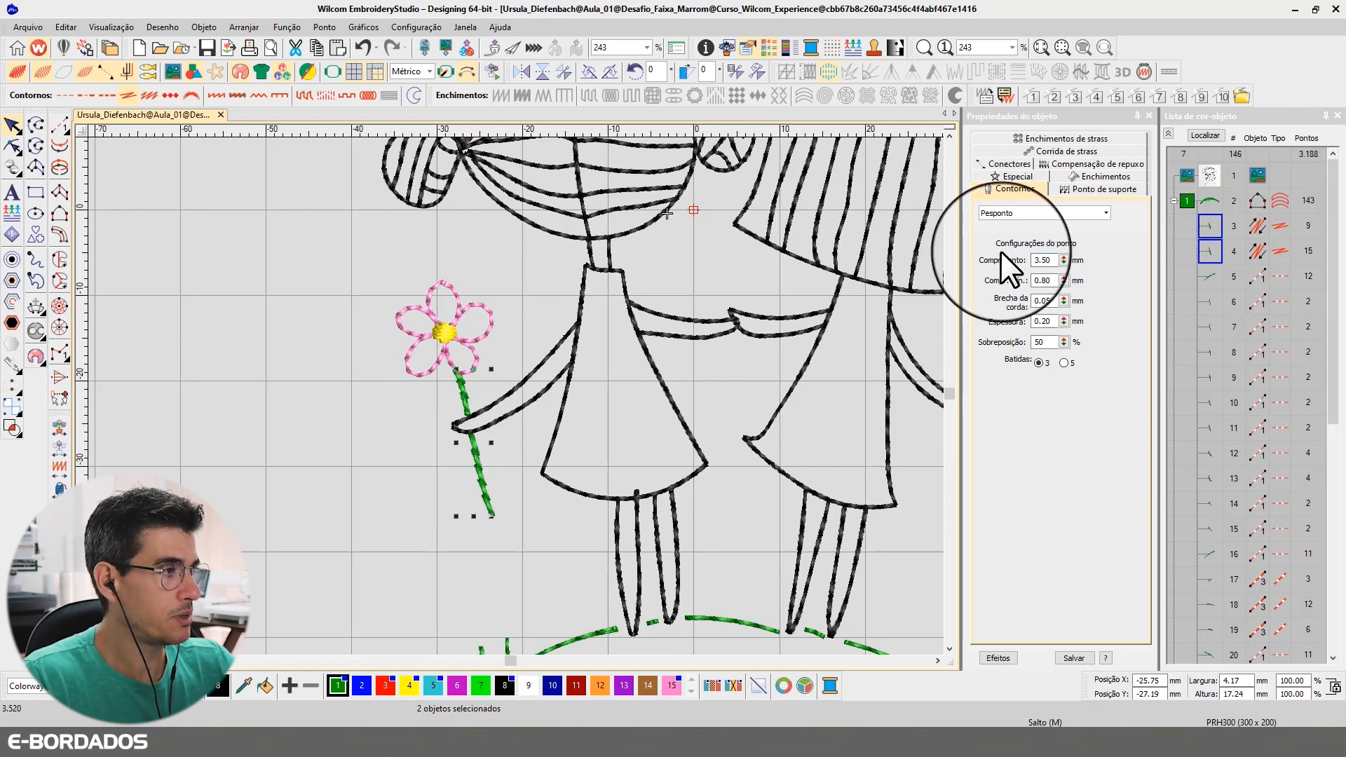
pyautogui.doubleClick(1058, 280)
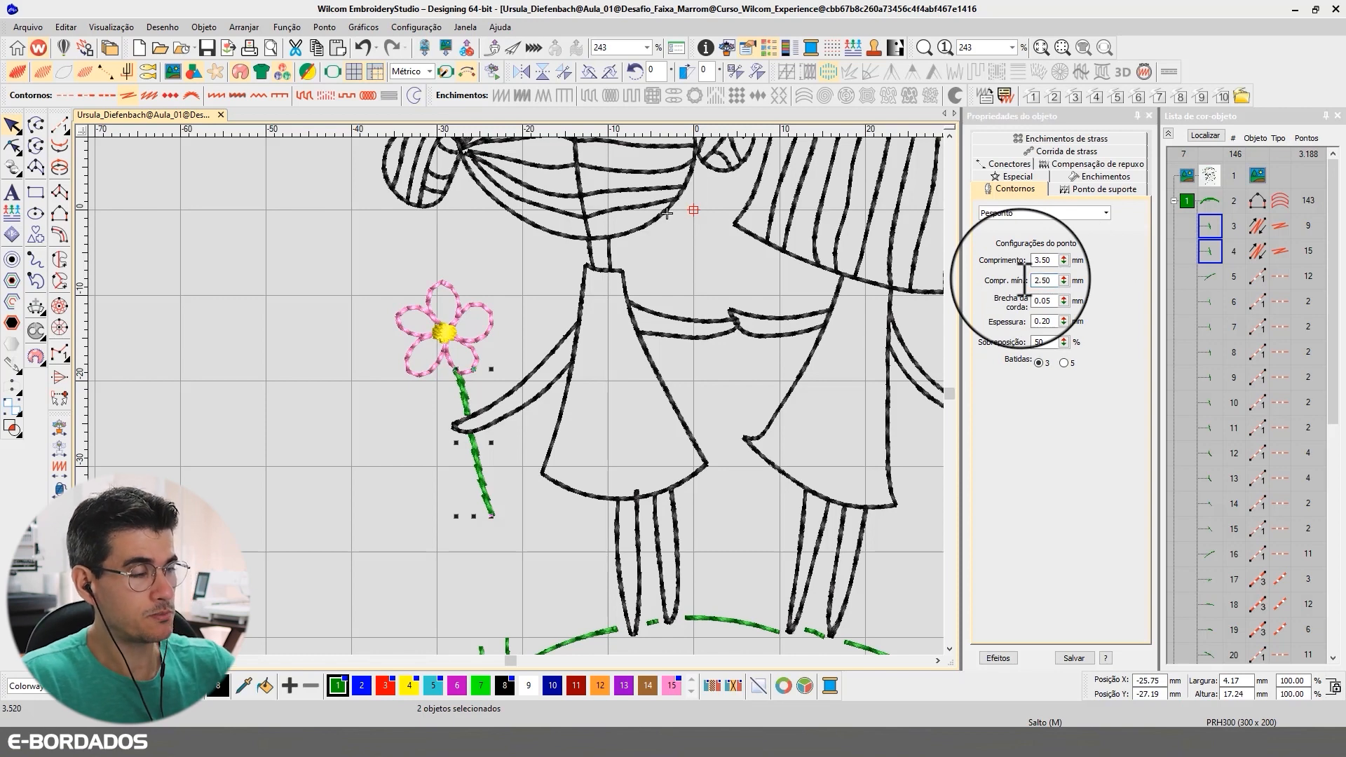
# Select the pink flower's upper stem segment and the rose's upper stem segment in turn to compare their outline stitches.
pyautogui.click(937, 661)
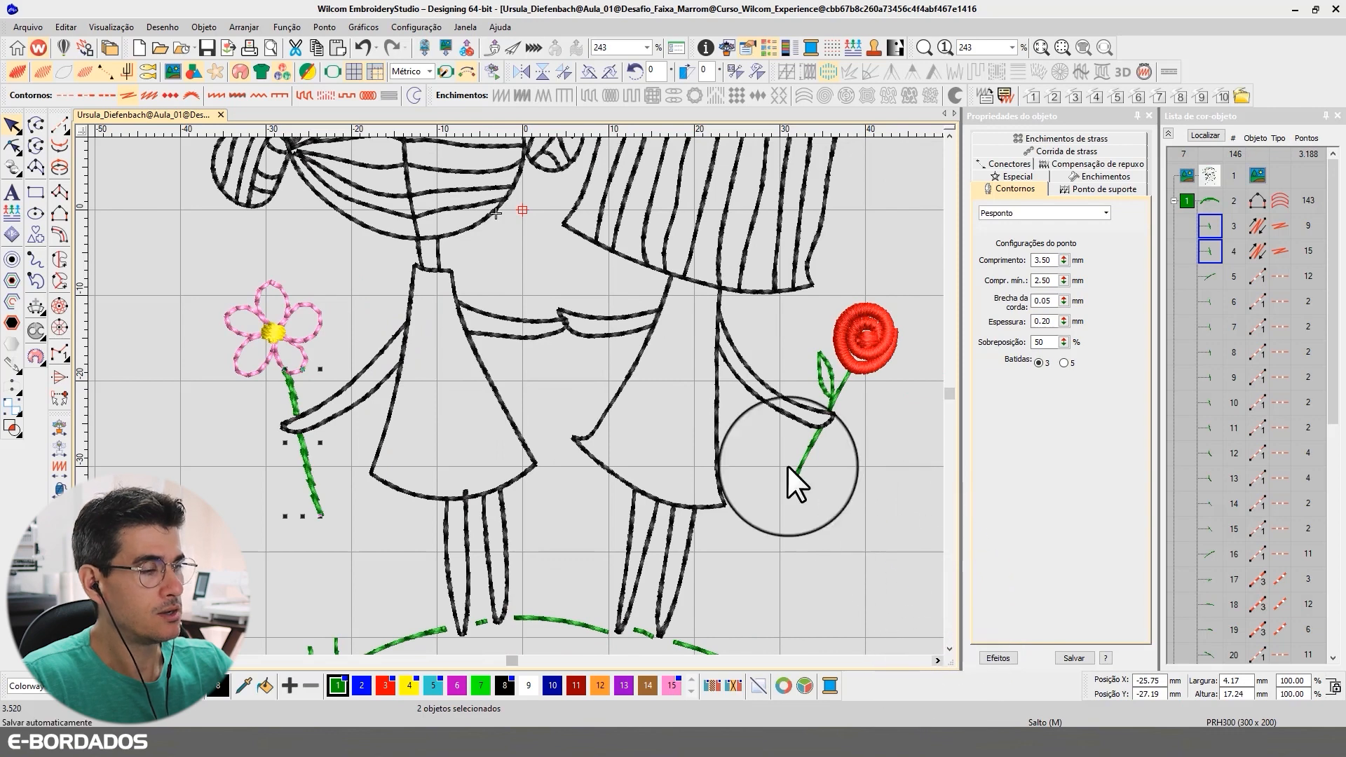
pyautogui.click(292, 394)
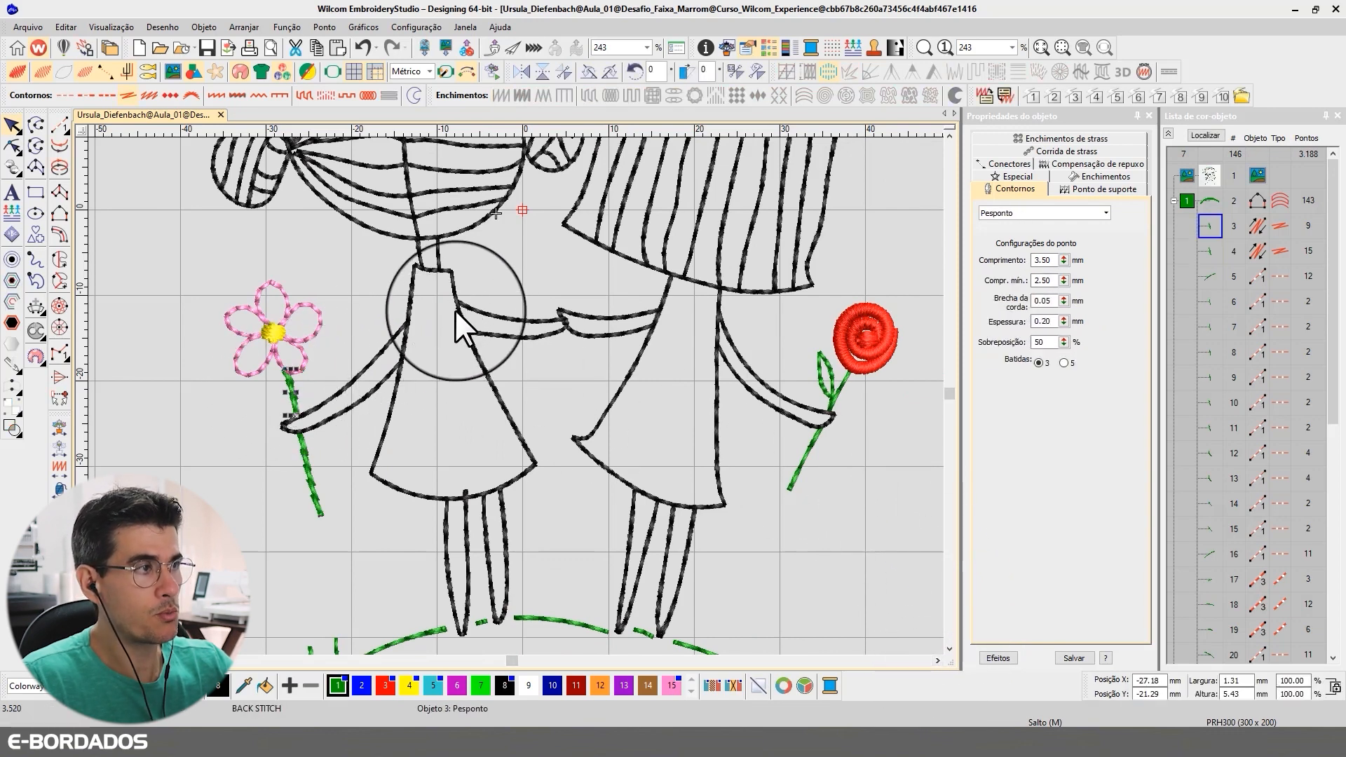
pyautogui.click(1204, 134)
pyautogui.click(1205, 135)
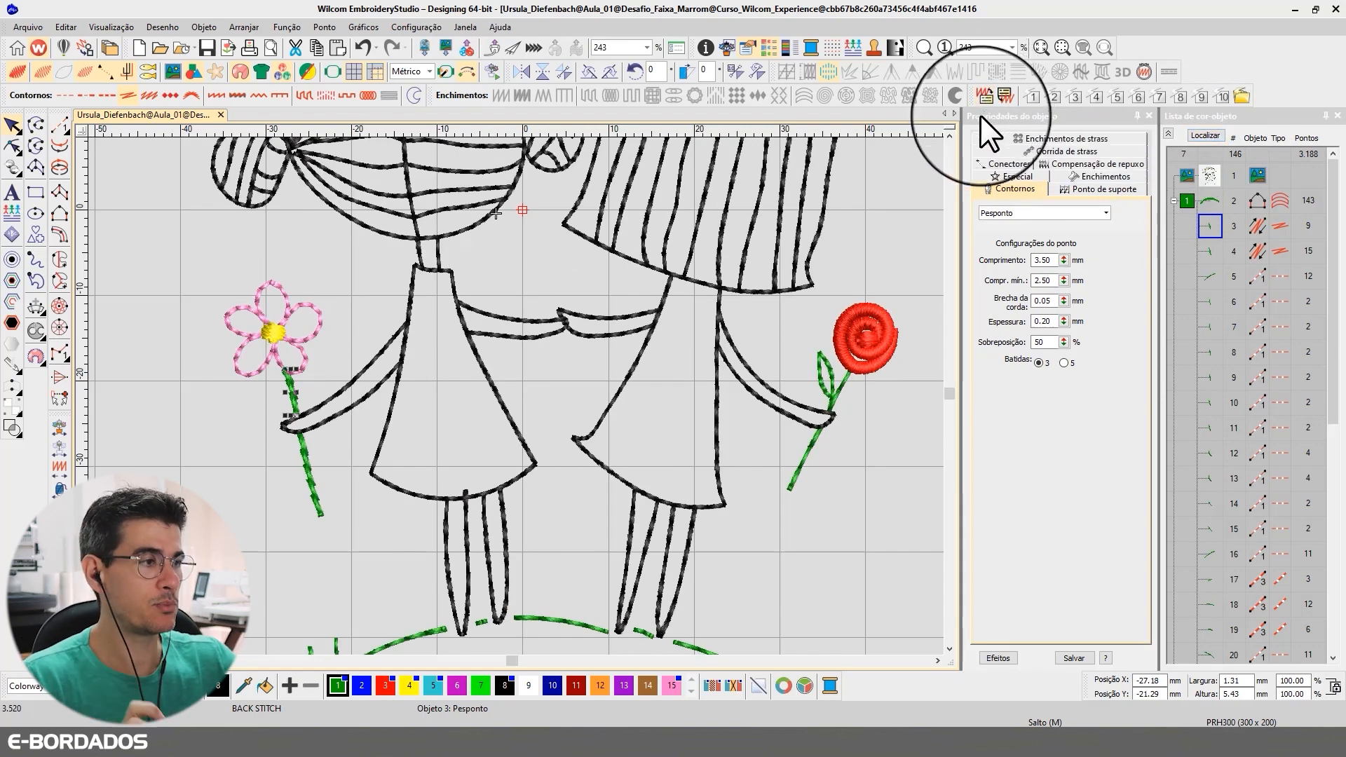
pyautogui.click(846, 389)
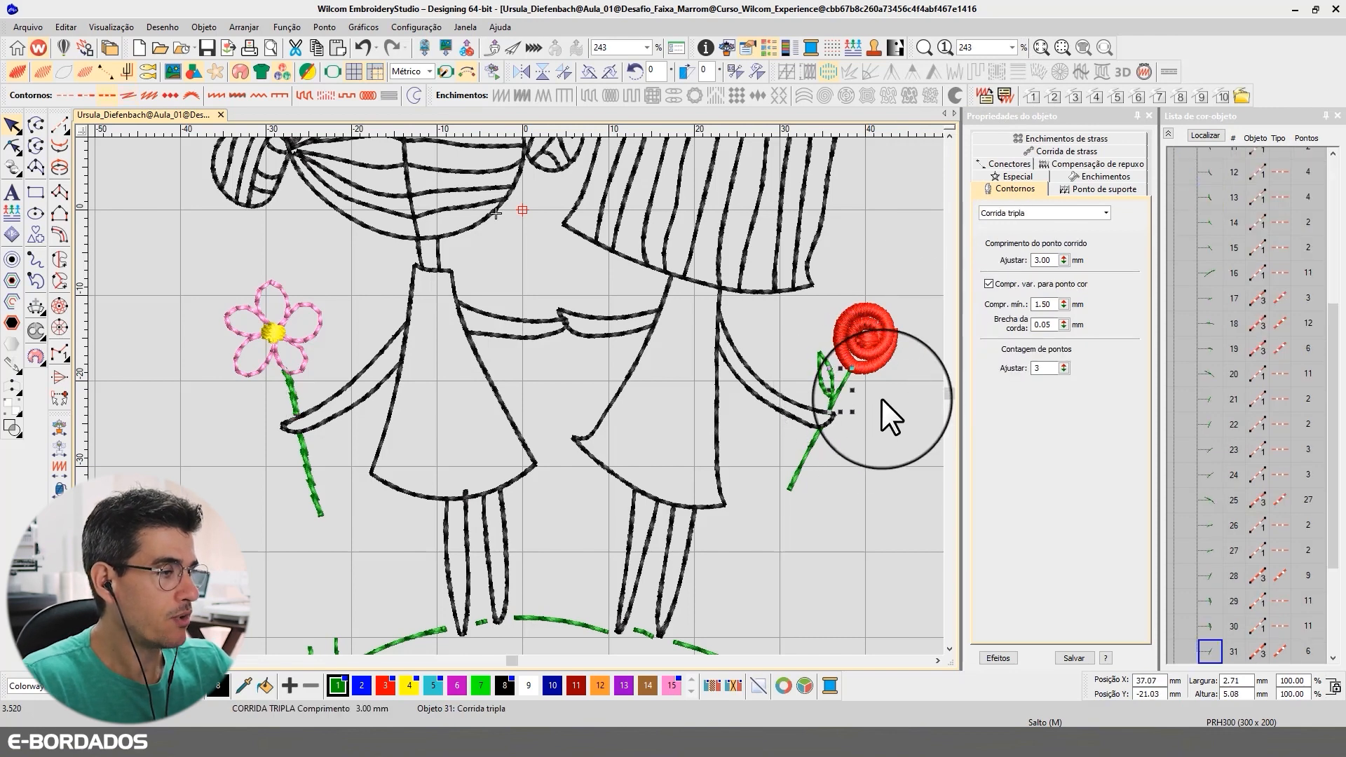
pyautogui.click(1333, 657)
pyautogui.click(1333, 658)
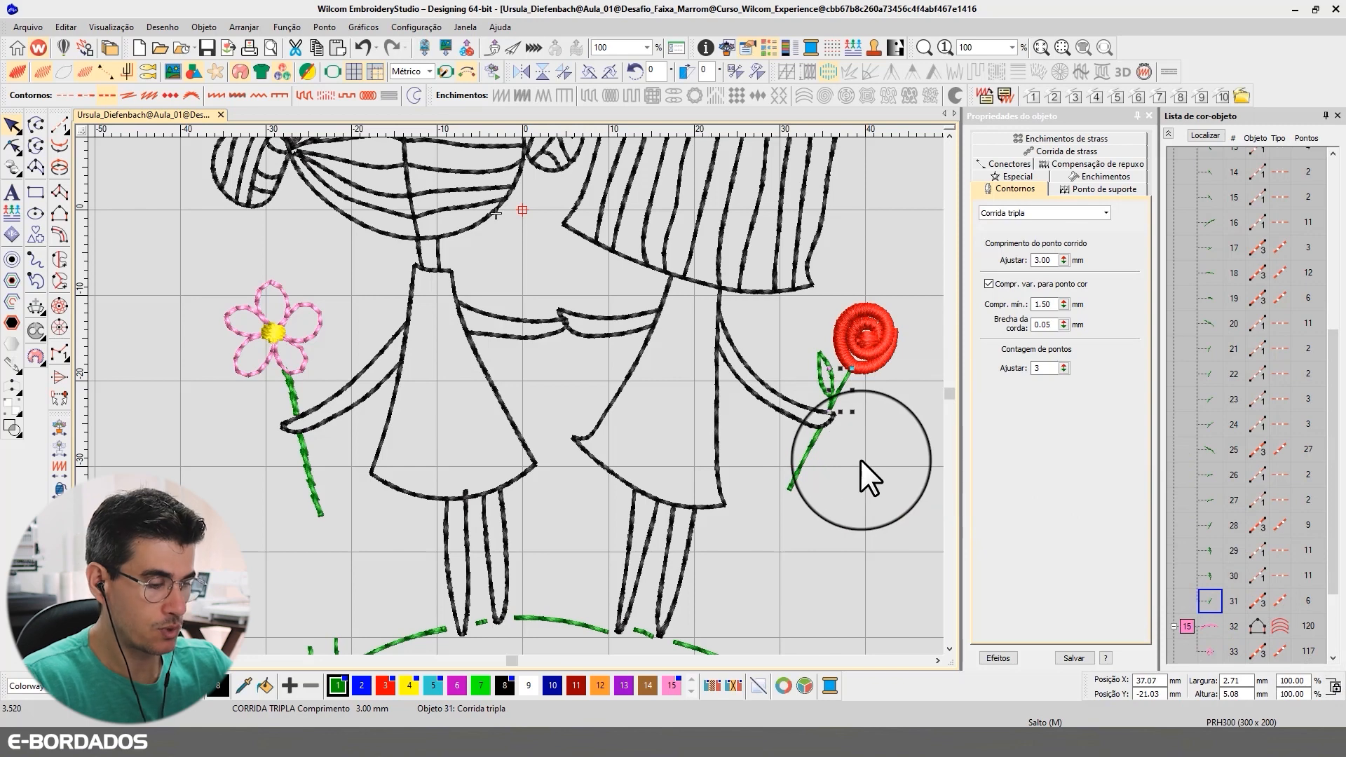
# Select the rose's two stem segments and its leaf without the realistic view, and change their outline stitch to Pesponto.
pyautogui.press('t')
pyautogui.click(811, 452)
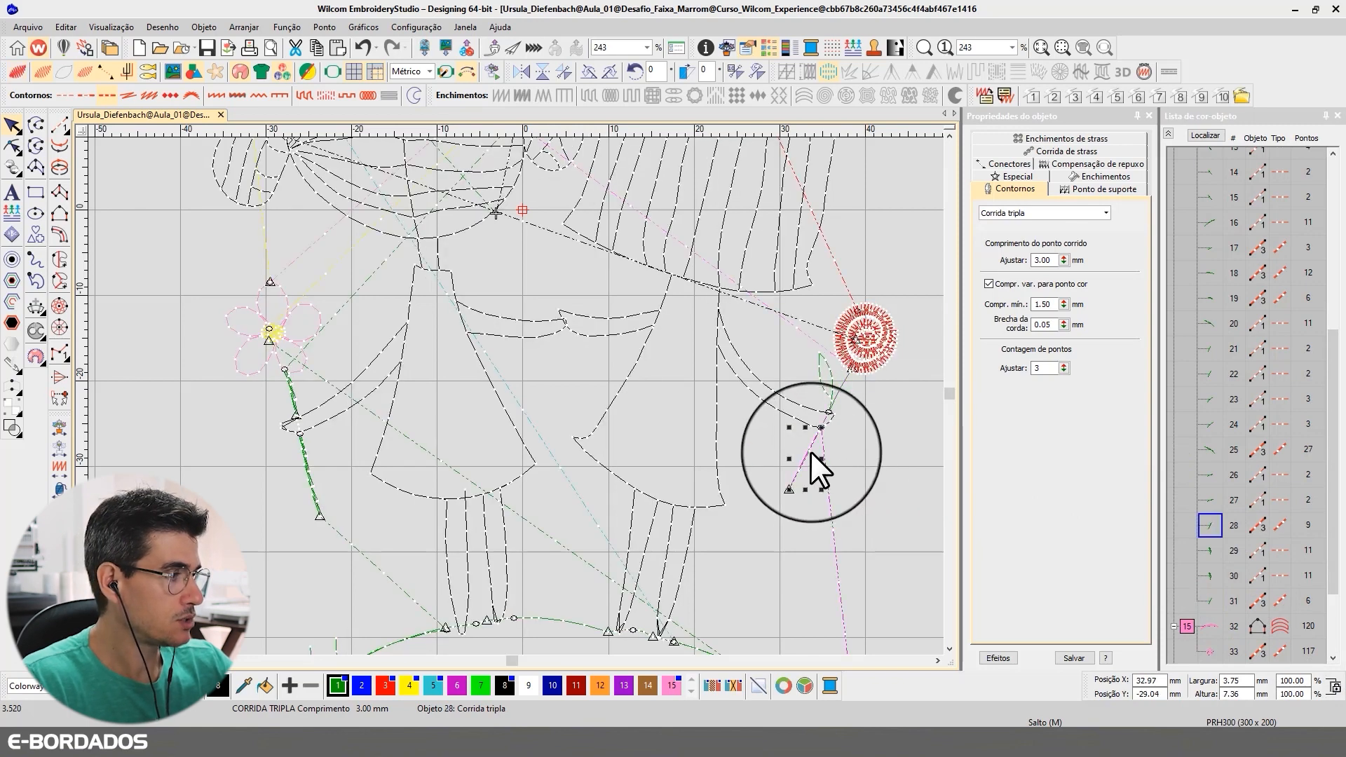
pyautogui.keyDown('ctrl'); pyautogui.click(839, 387); pyautogui.keyUp('ctrl')
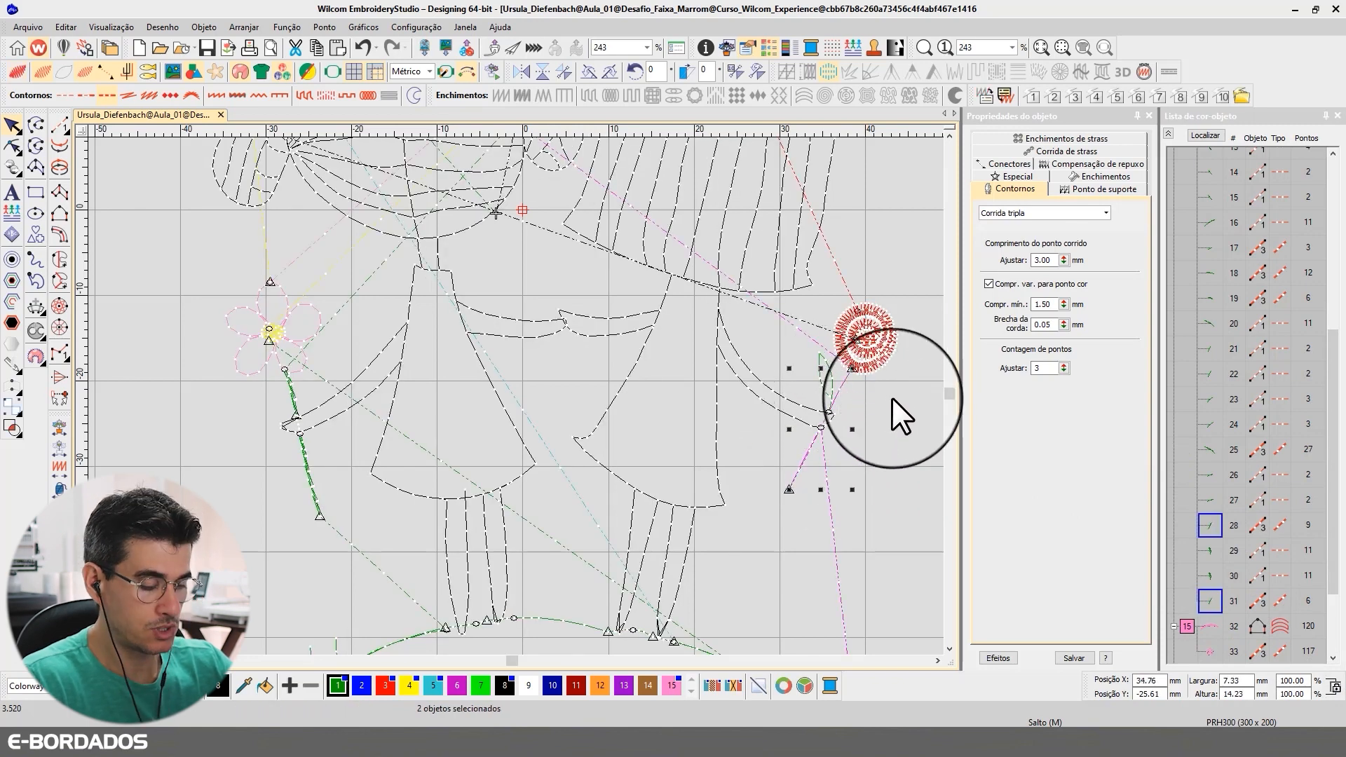
pyautogui.press('t')
pyautogui.press('t')
pyautogui.keyDown('ctrl'); pyautogui.click(831, 373); pyautogui.keyUp('ctrl')
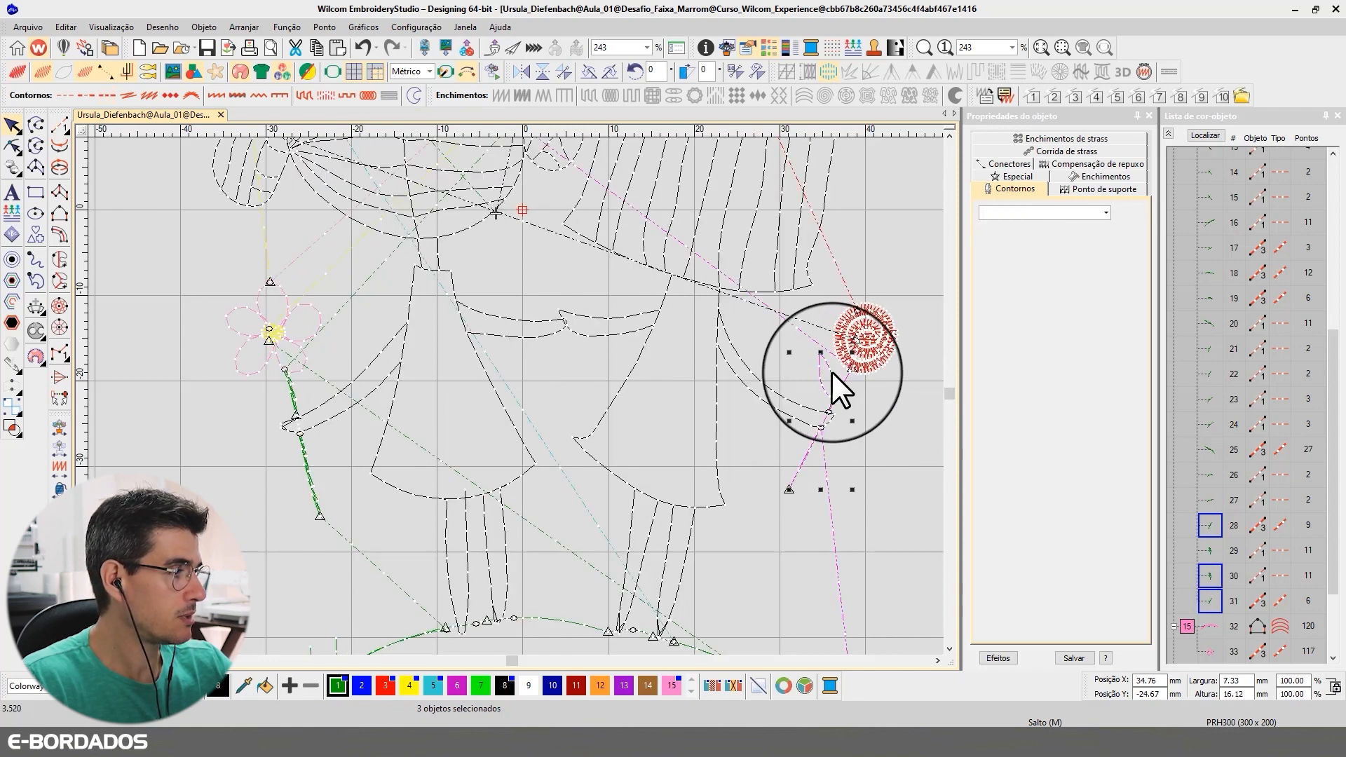
pyautogui.click(1015, 213)
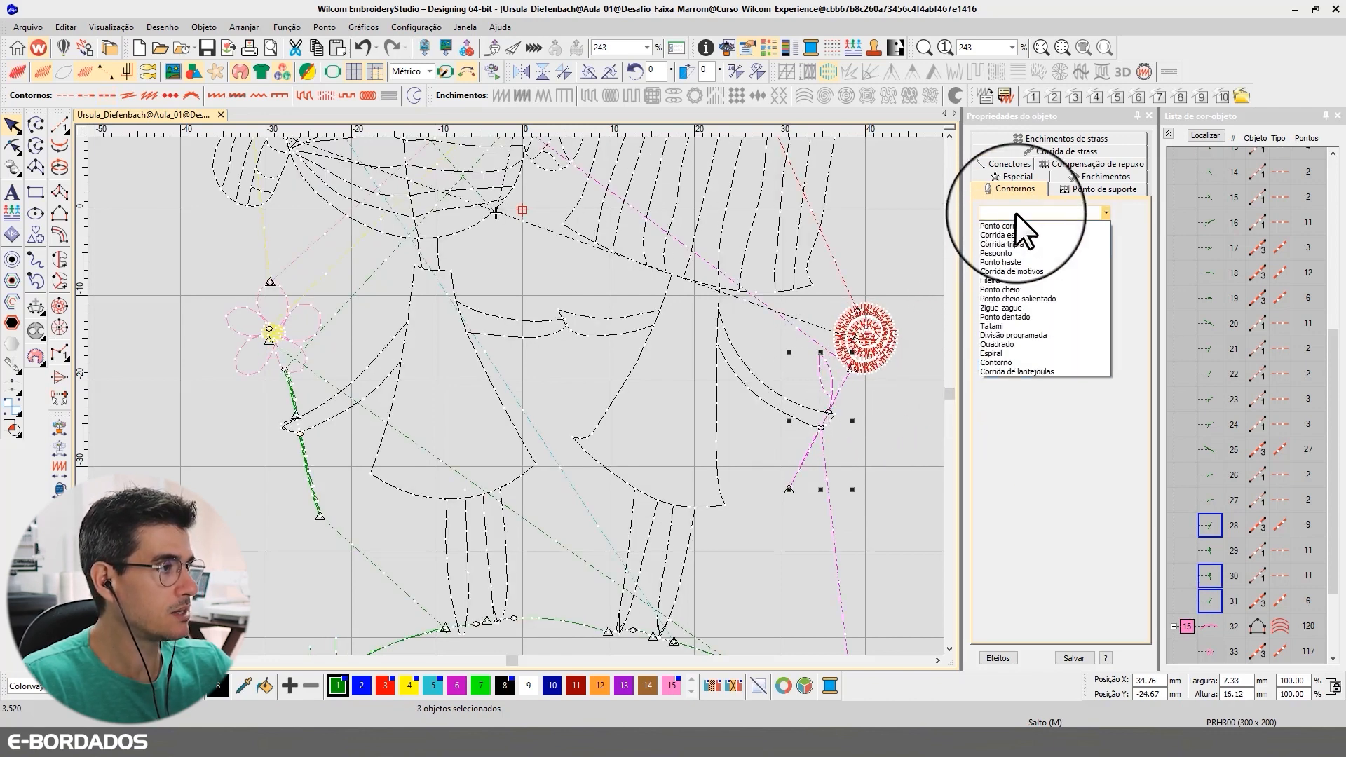
pyautogui.click(1002, 254)
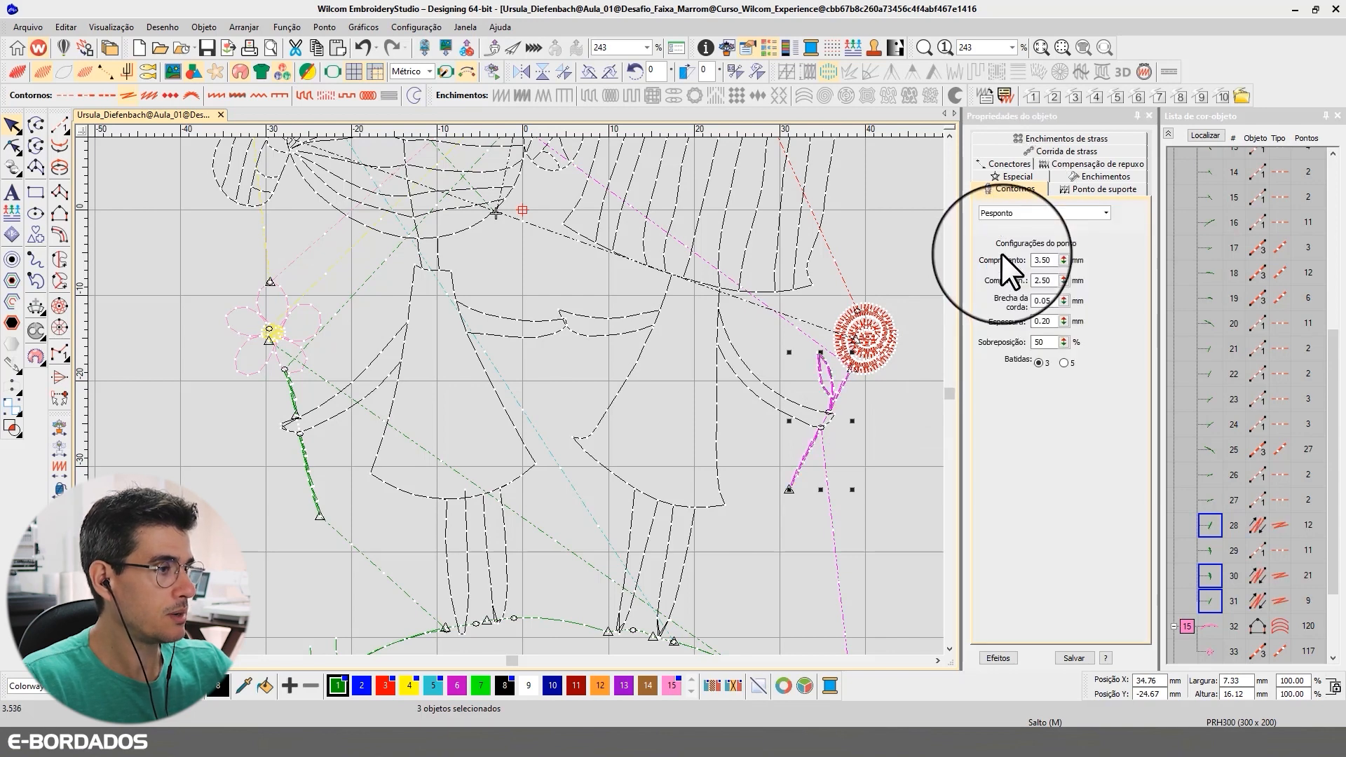
# Check the length and minimum length of the rose stem's Pesponto stitch, and restore the realistic stitch view.
pyautogui.doubleClick(1020, 279)
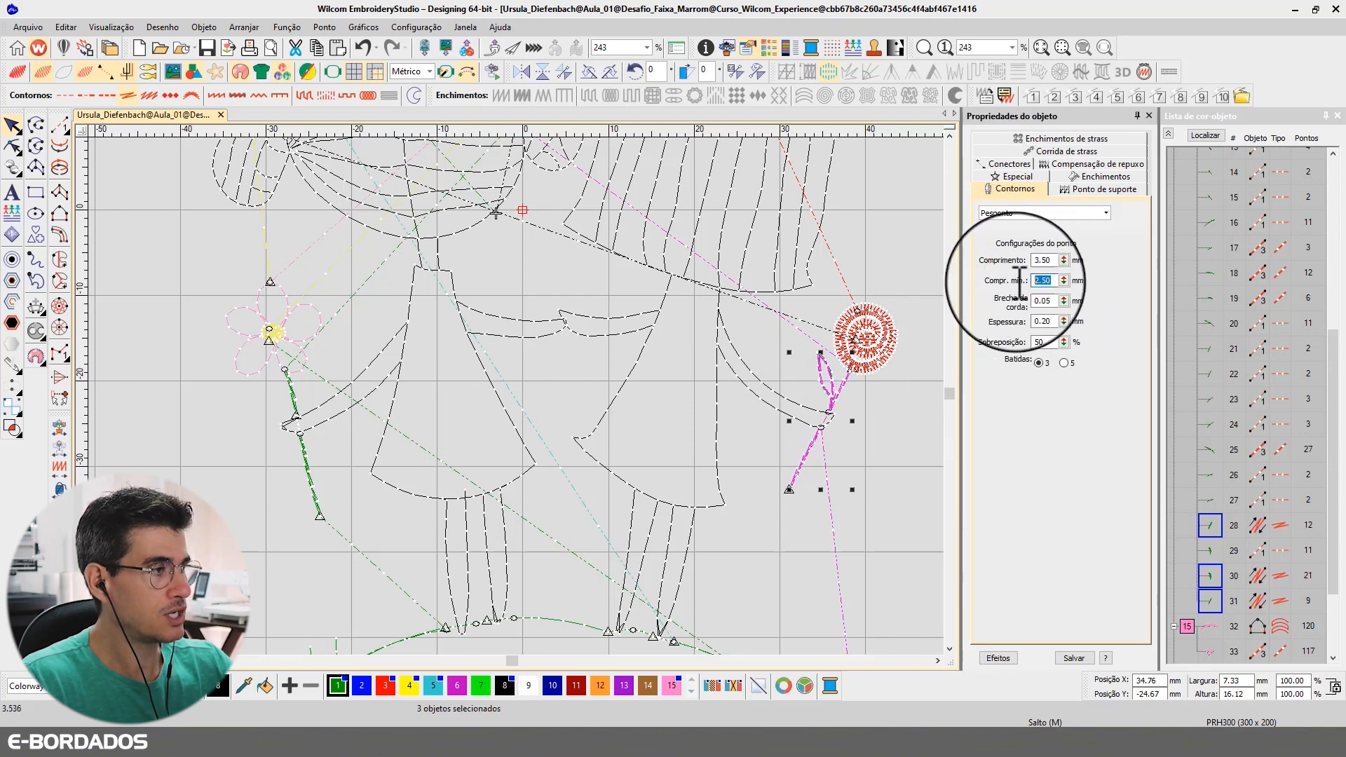
pyautogui.doubleClick(1043, 260)
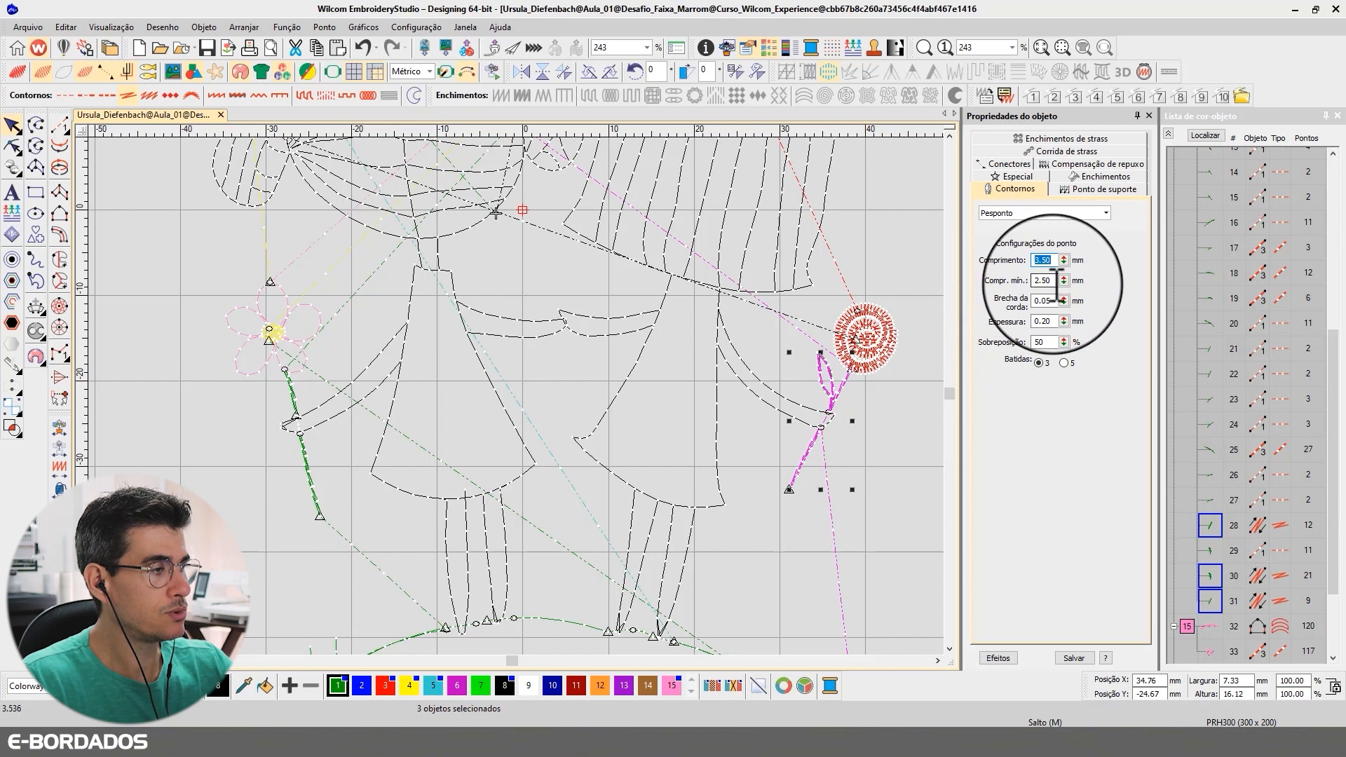
pyautogui.doubleClick(1052, 280)
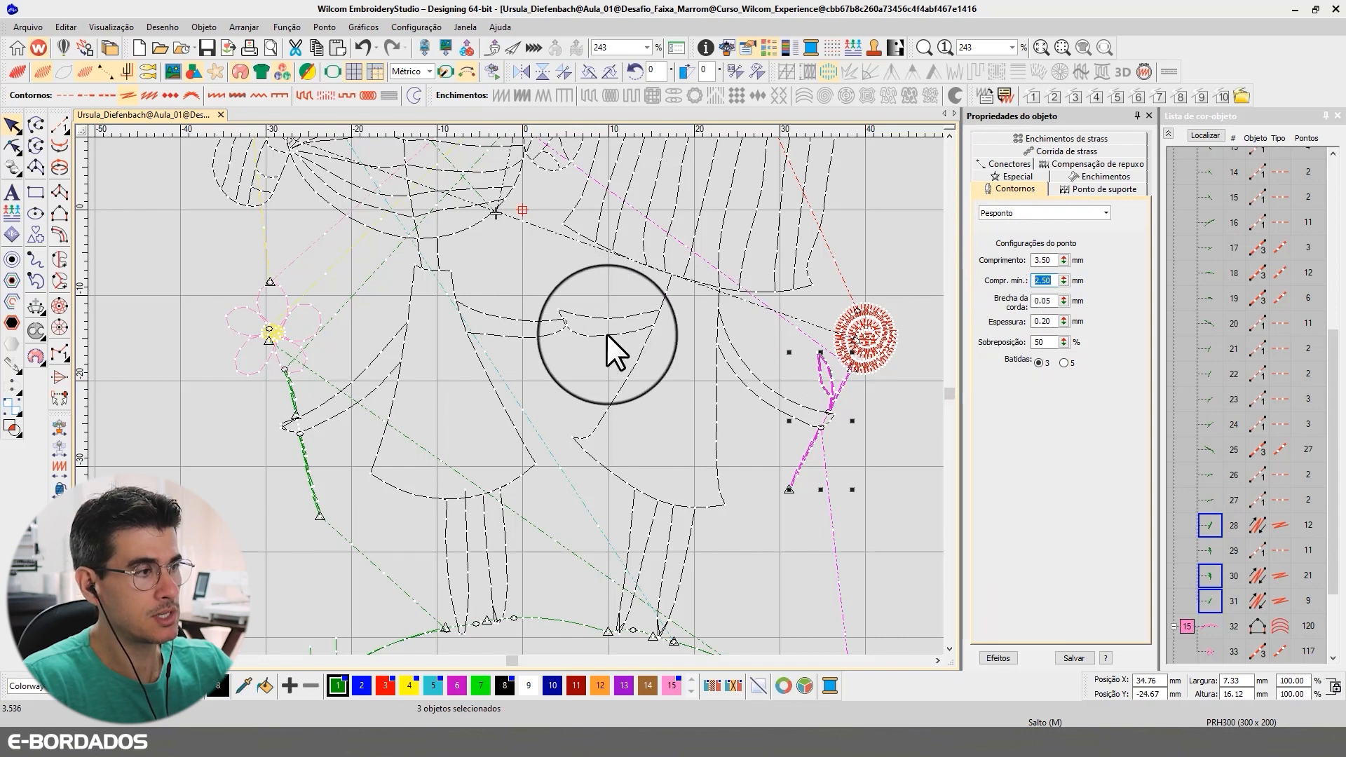
pyautogui.write('tt')
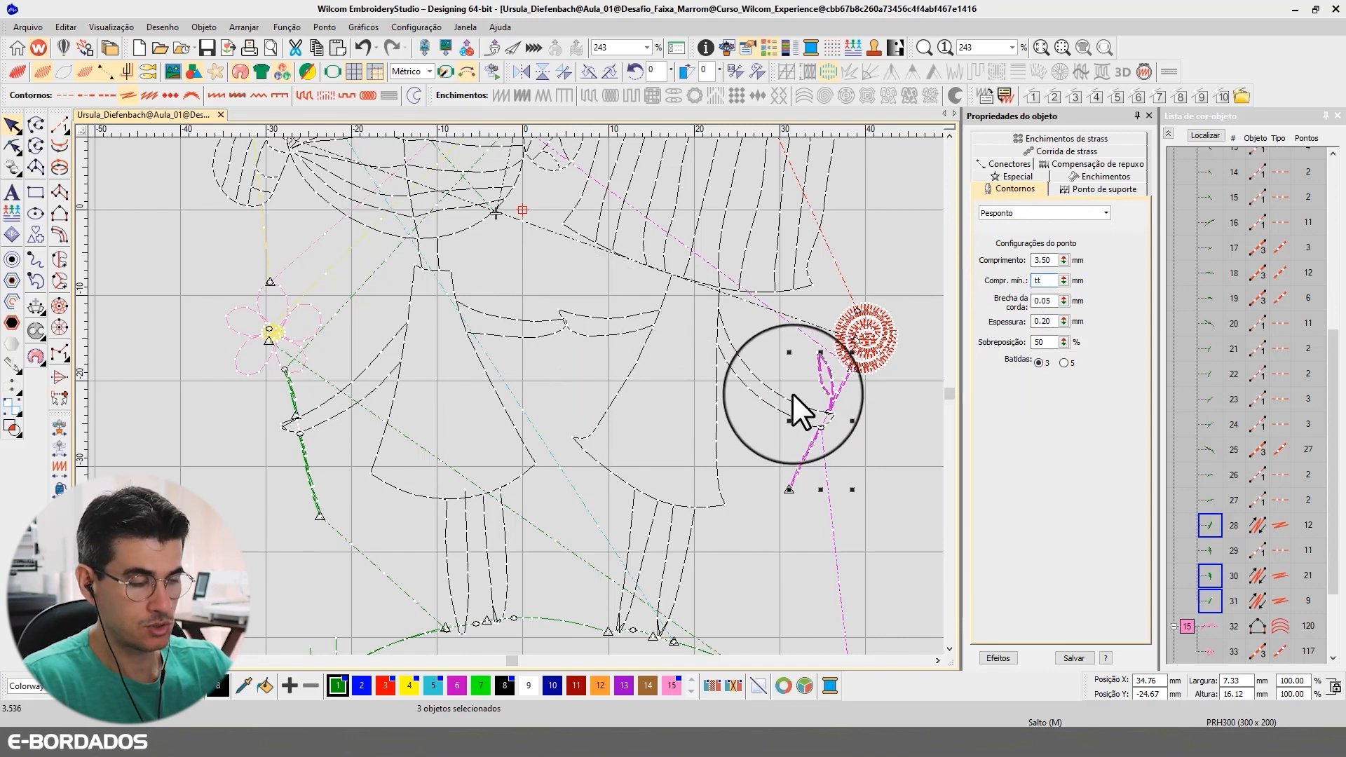
pyautogui.press('Escape')
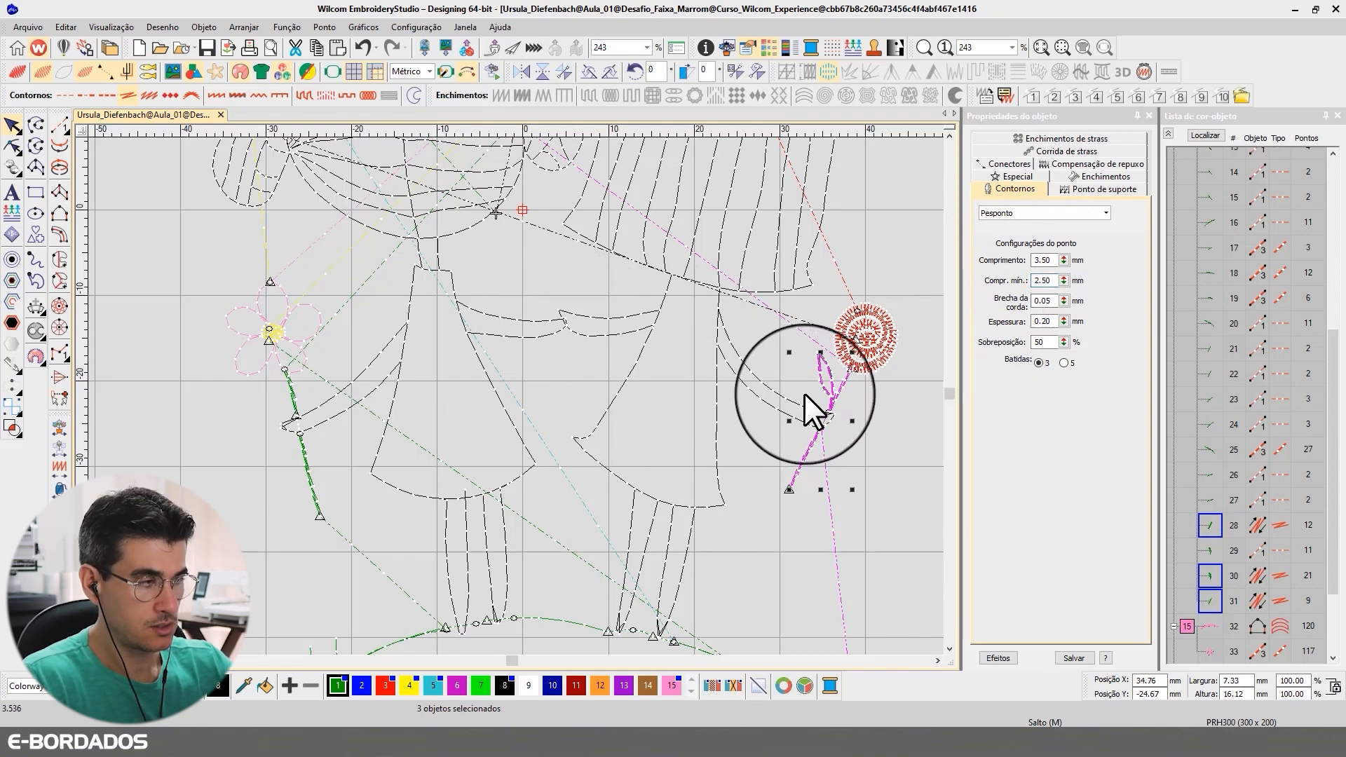
pyautogui.press('t')
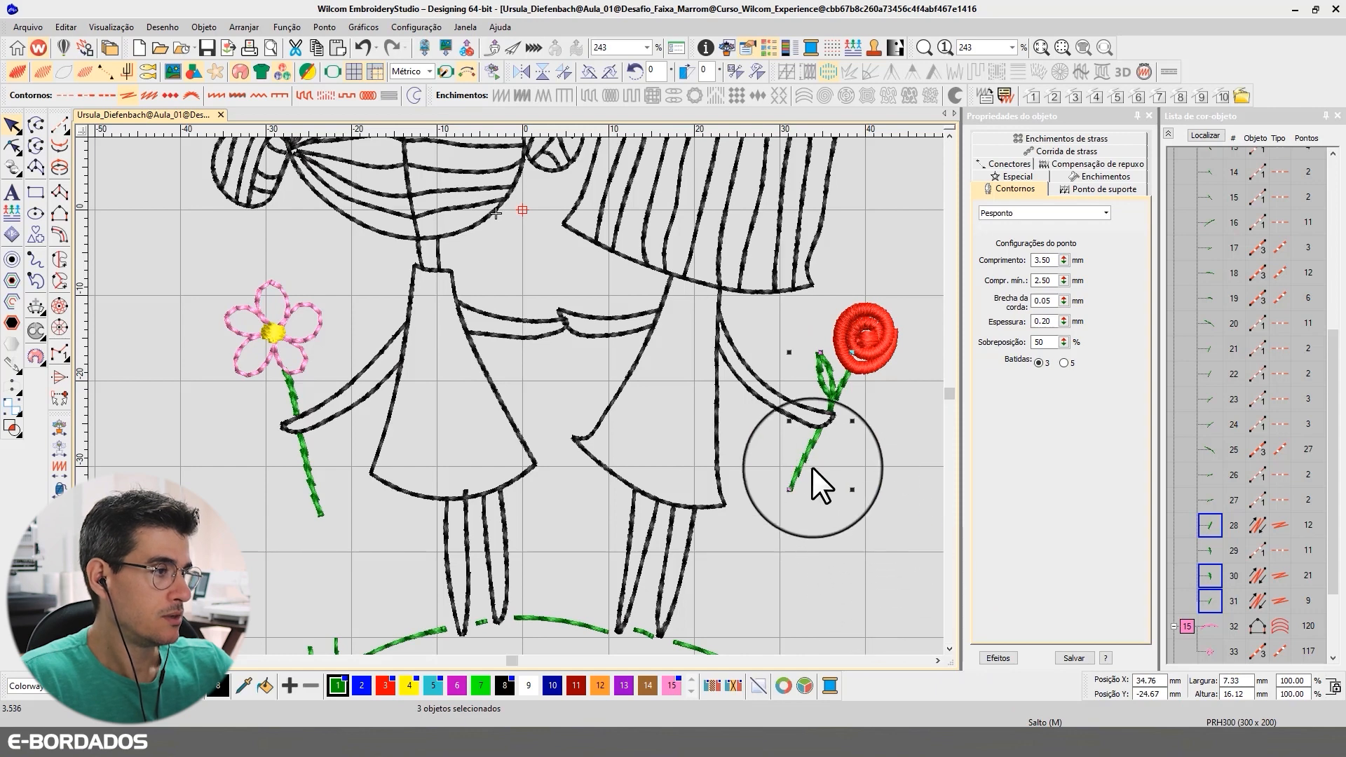
# Check the outline stitch types of a grass blade and the hill line beneath the girls, and clear the selection.
pyautogui.click(948, 649)
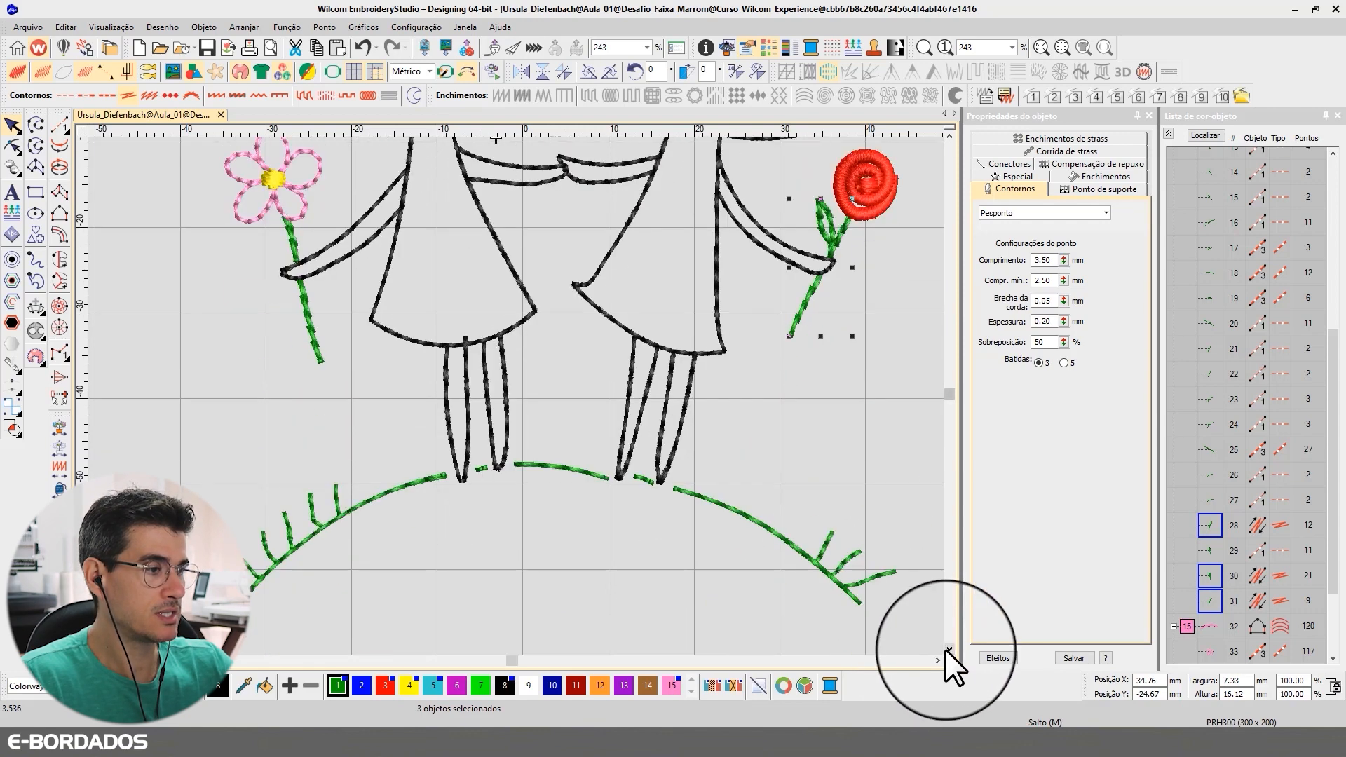
pyautogui.click(948, 649)
pyautogui.click(857, 475)
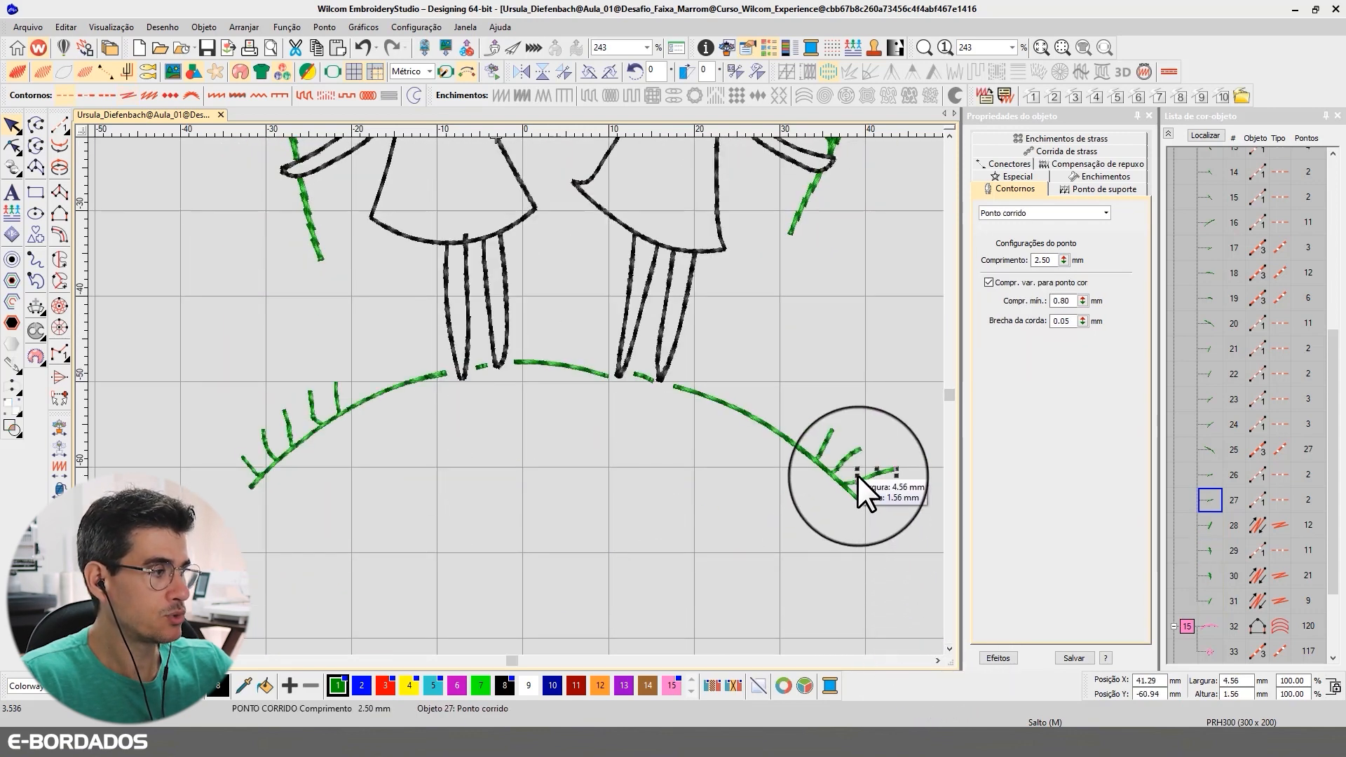
pyautogui.click(844, 492)
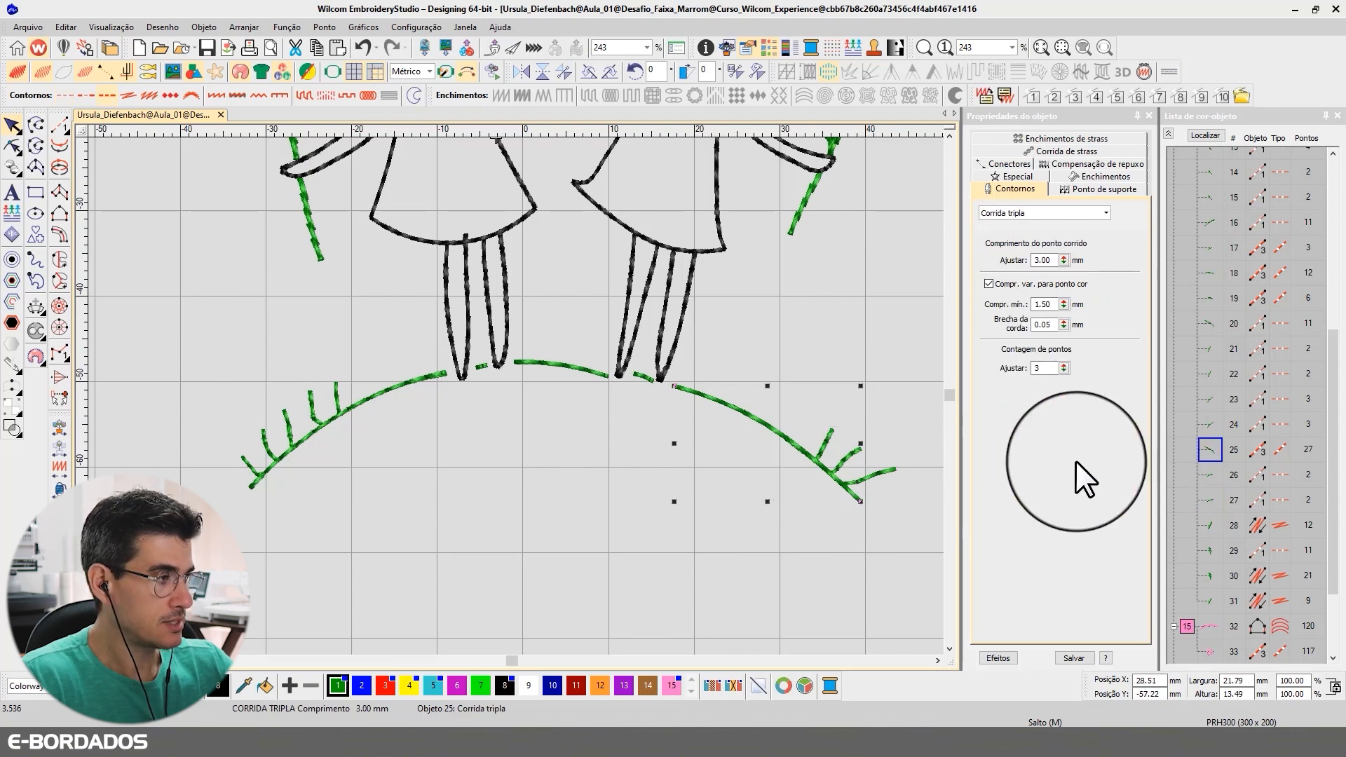
pyautogui.press('Escape')
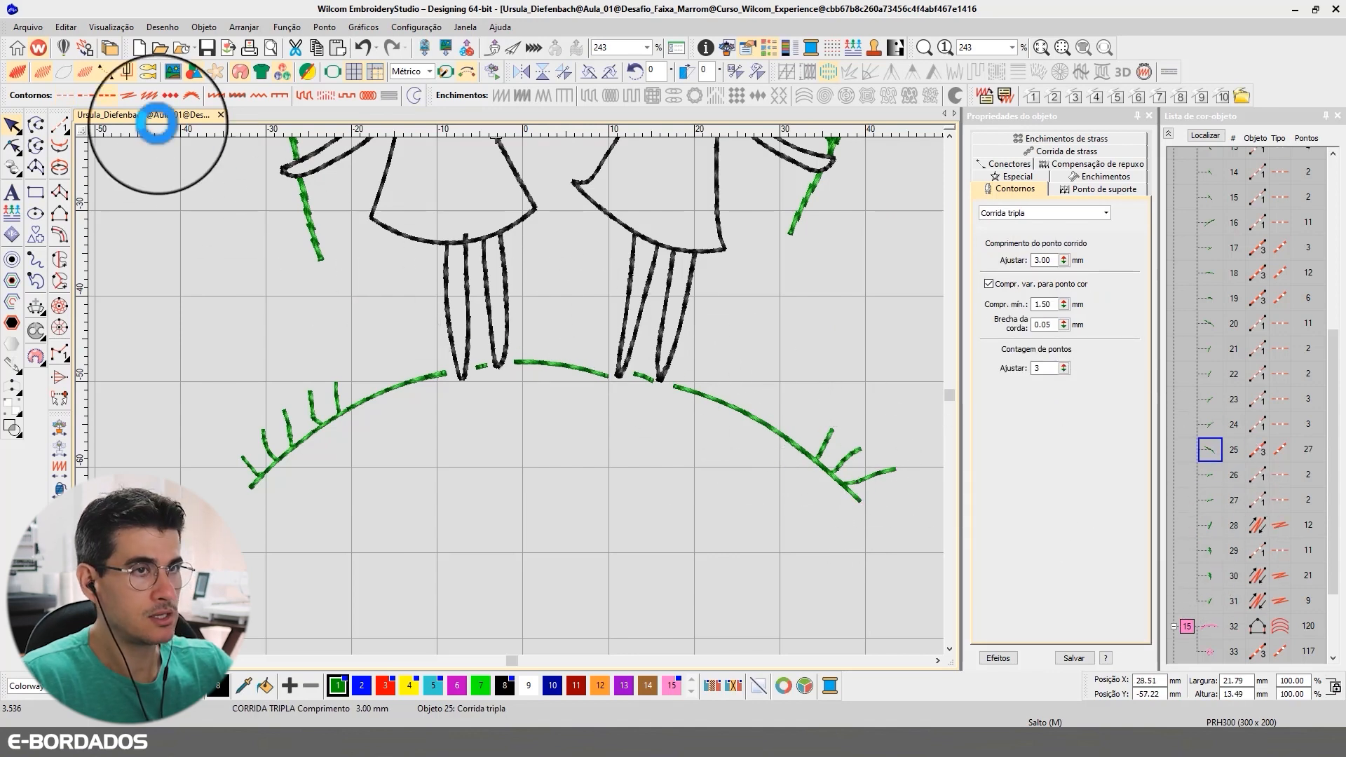
# Select every remaining object in the design that uses the Corrida tripla stitch.
pyautogui.click(56, 28)
pyautogui.click(119, 265)
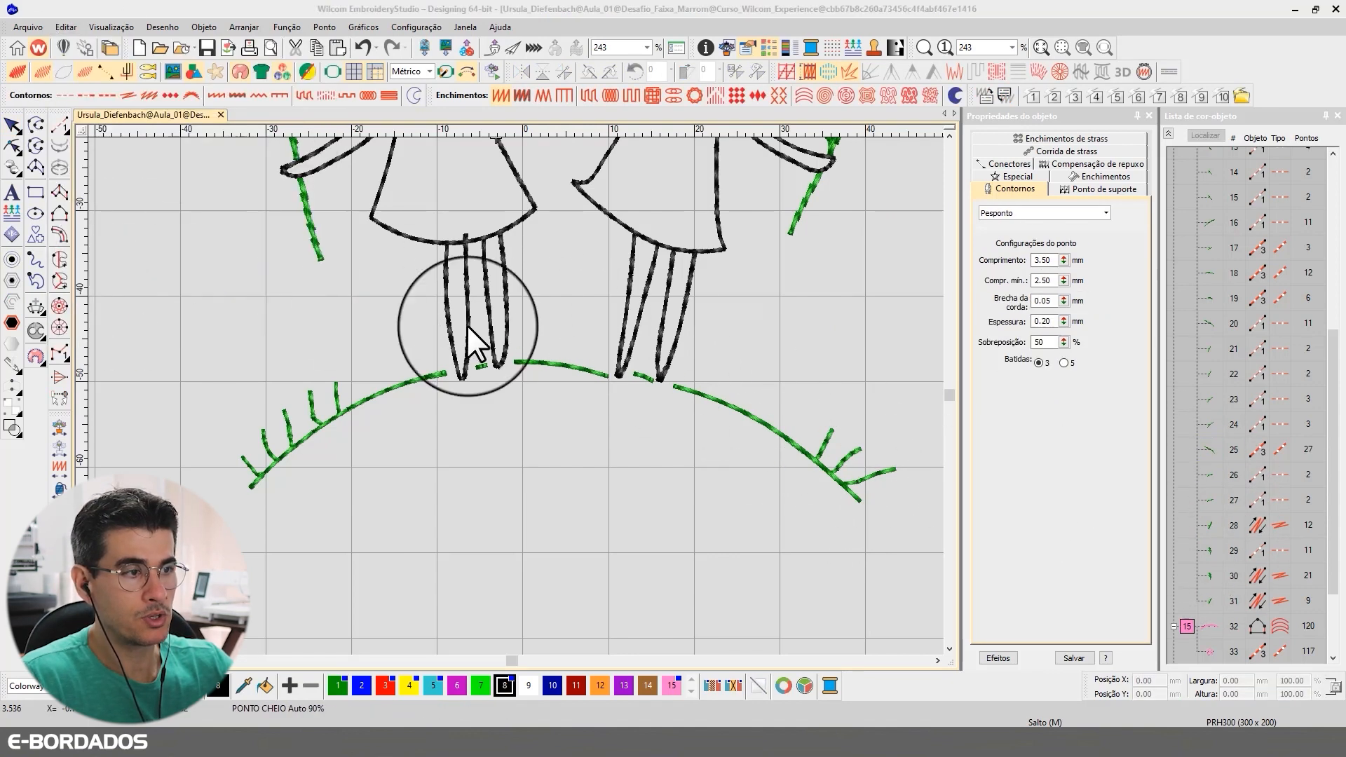
pyautogui.click(617, 359)
pyautogui.click(730, 348)
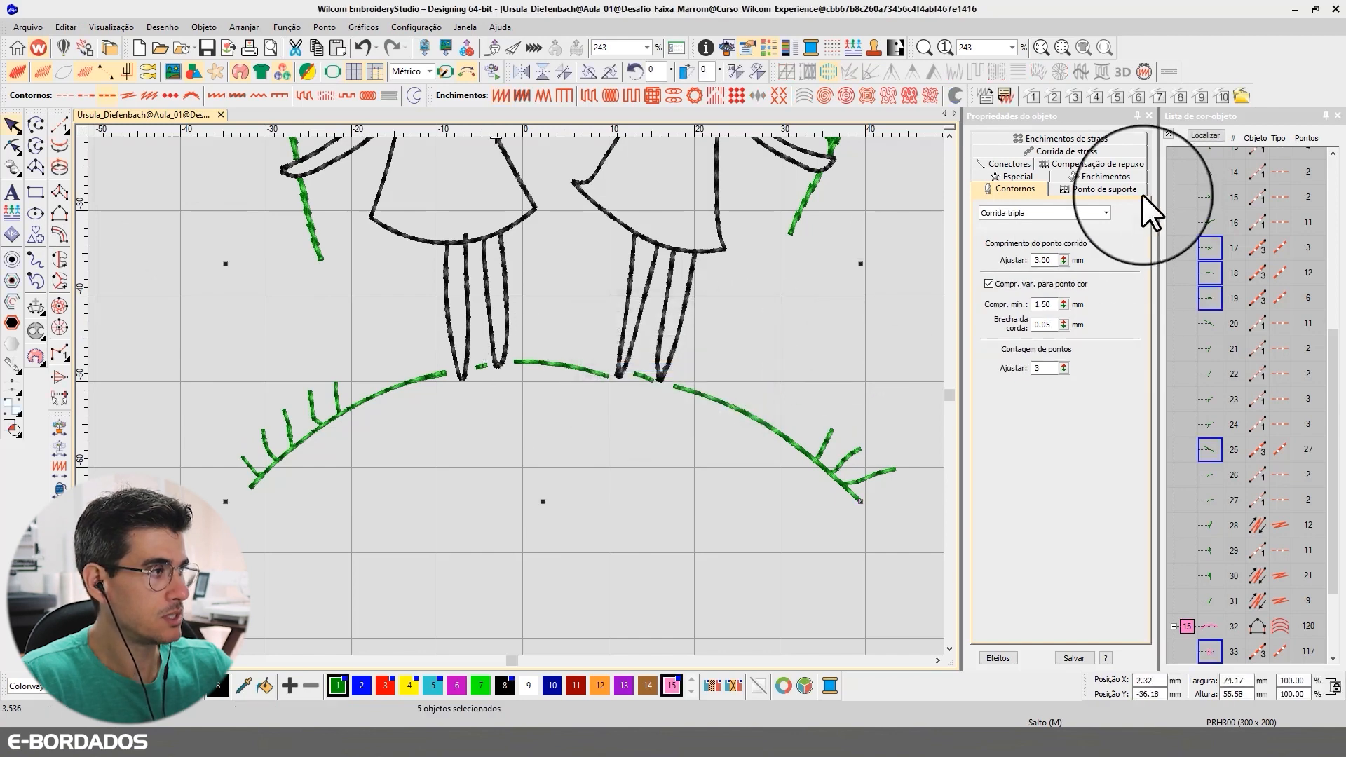
pyautogui.click(1205, 129)
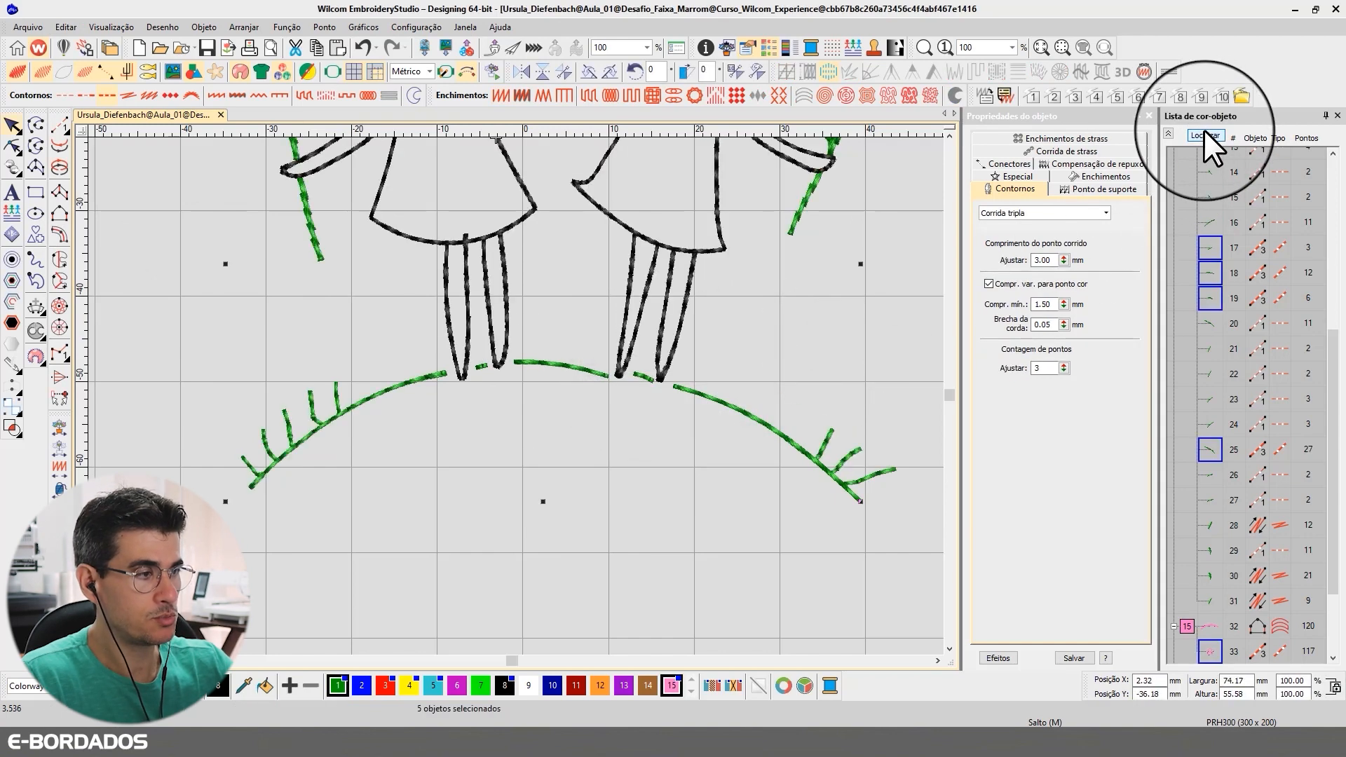
# Isolate the selected triple-run objects and change their outline stitch to Pesponto.
pyautogui.hotkey('shift', 's')
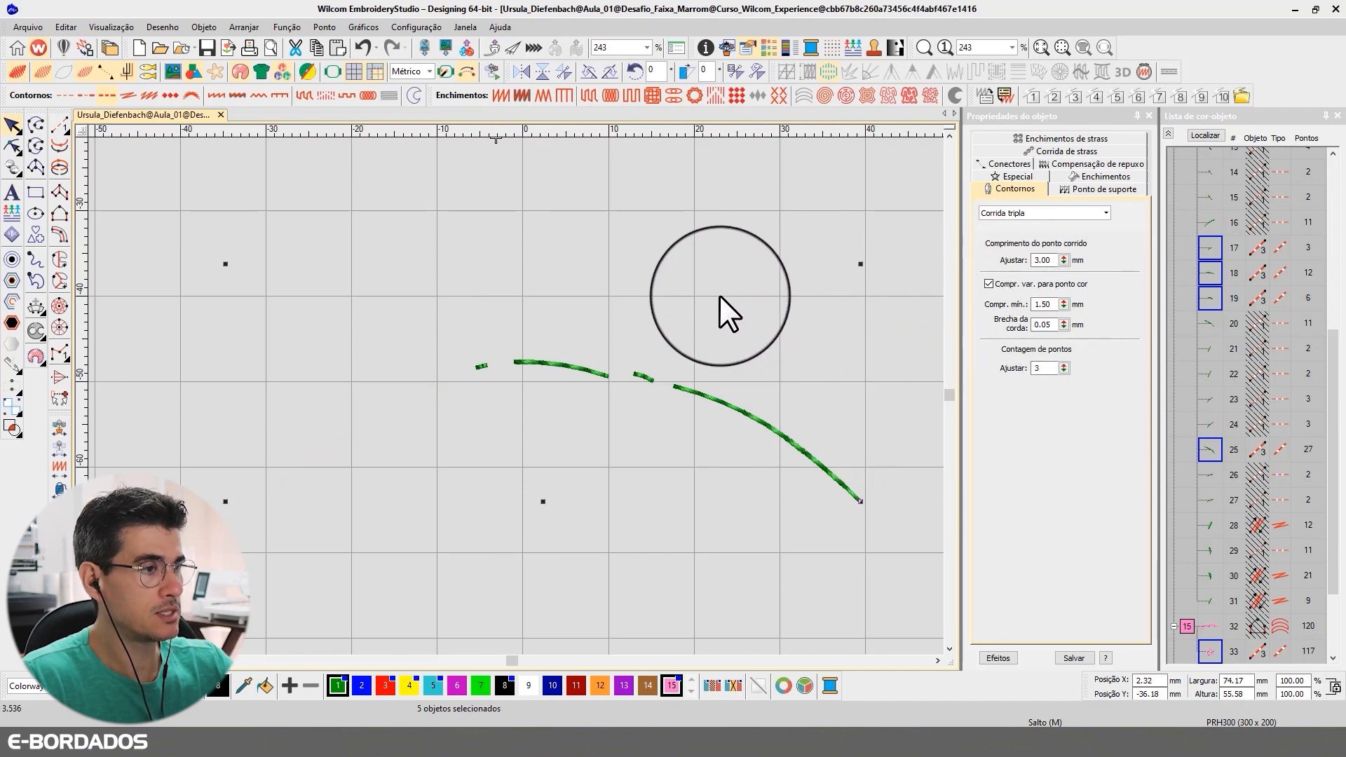
pyautogui.press('1')
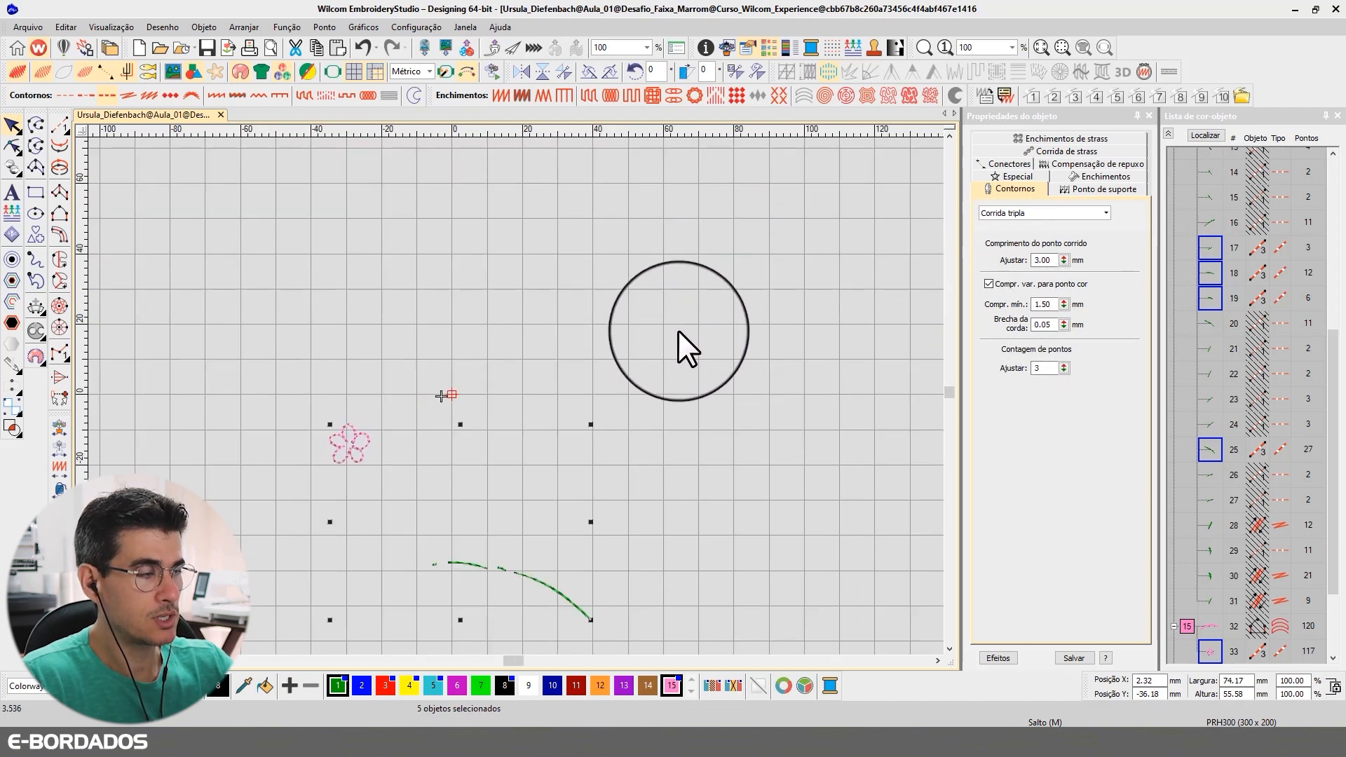
pyautogui.click(1008, 216)
pyautogui.click(998, 255)
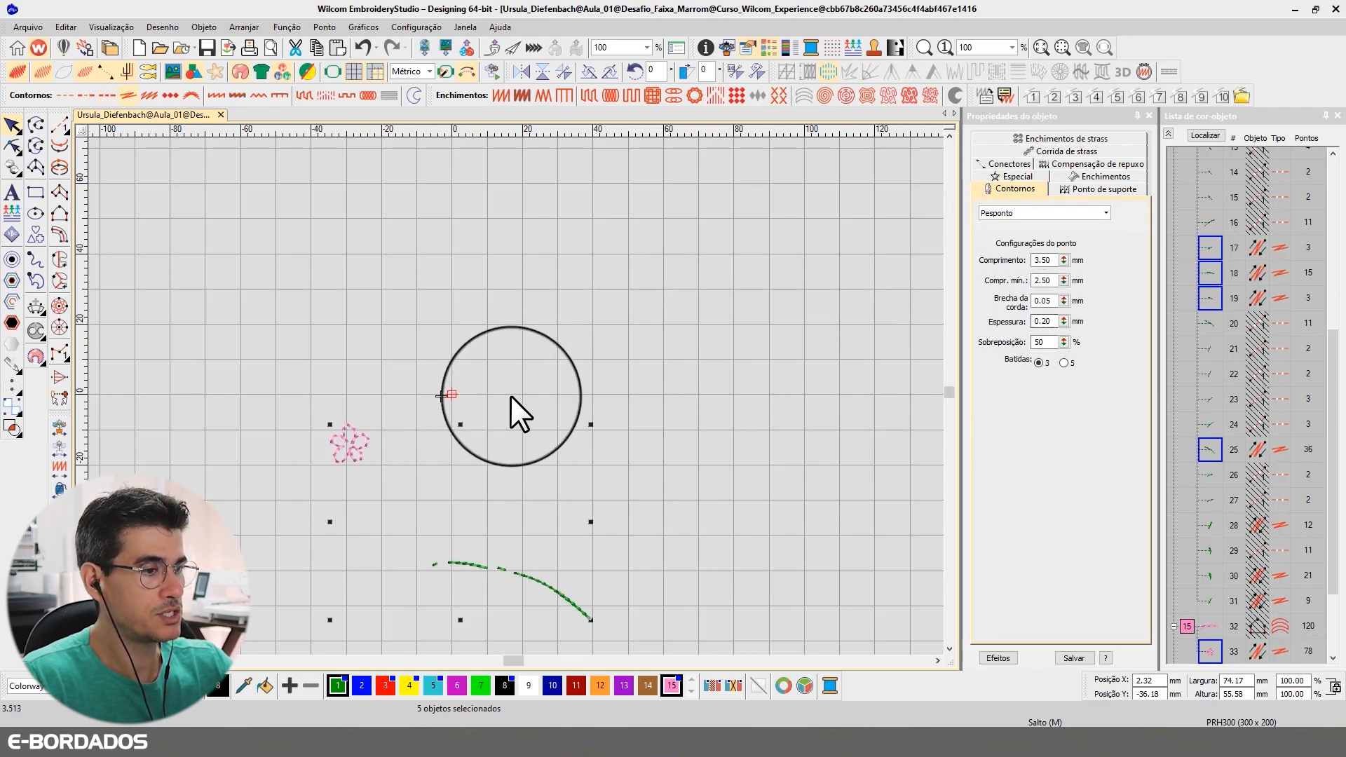
# Select the pink flower's petal outline and set its Pesponto minimum length to 2.00 mm.
pyautogui.press('b')
pyautogui.moveTo(280, 393); pyautogui.dragTo(456, 502)
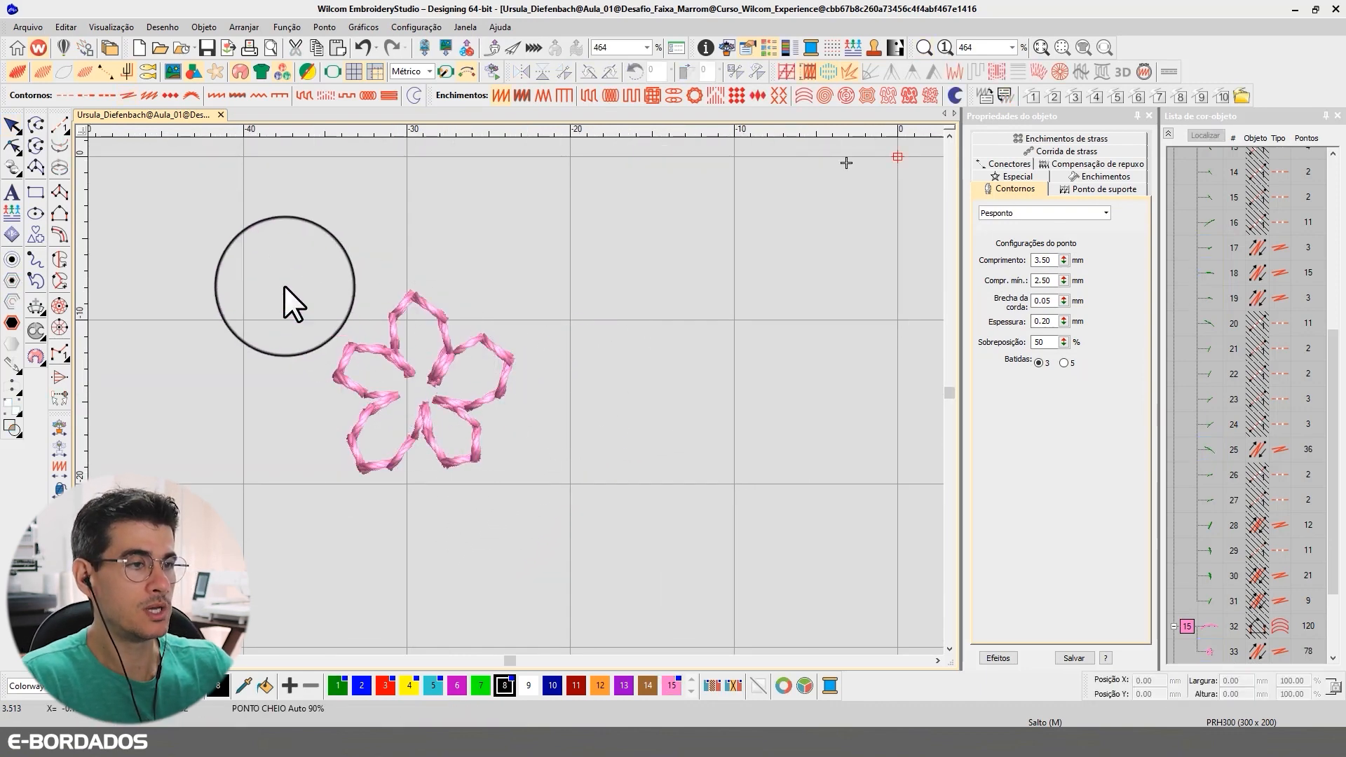
pyautogui.moveTo(272, 280); pyautogui.dragTo(646, 533)
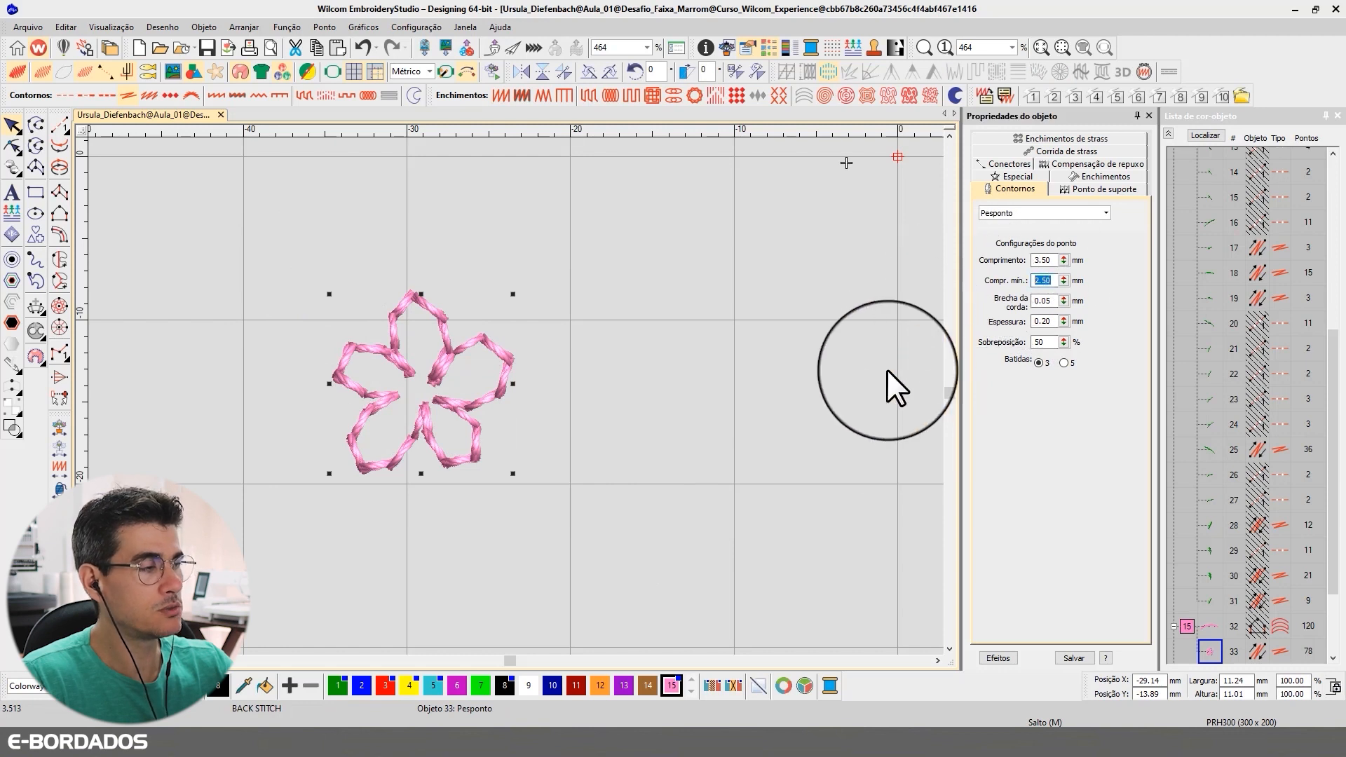
pyautogui.doubleClick(1049, 282)
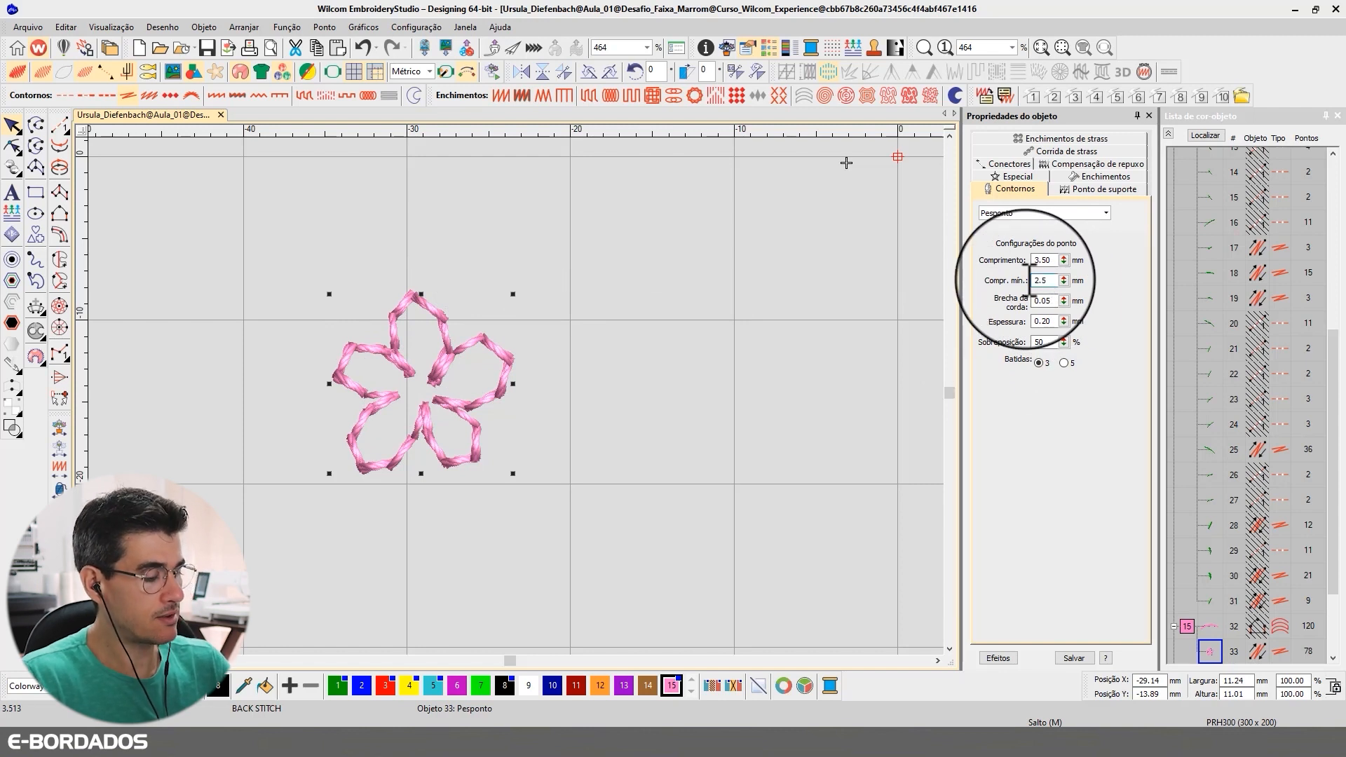
pyautogui.press('Return')
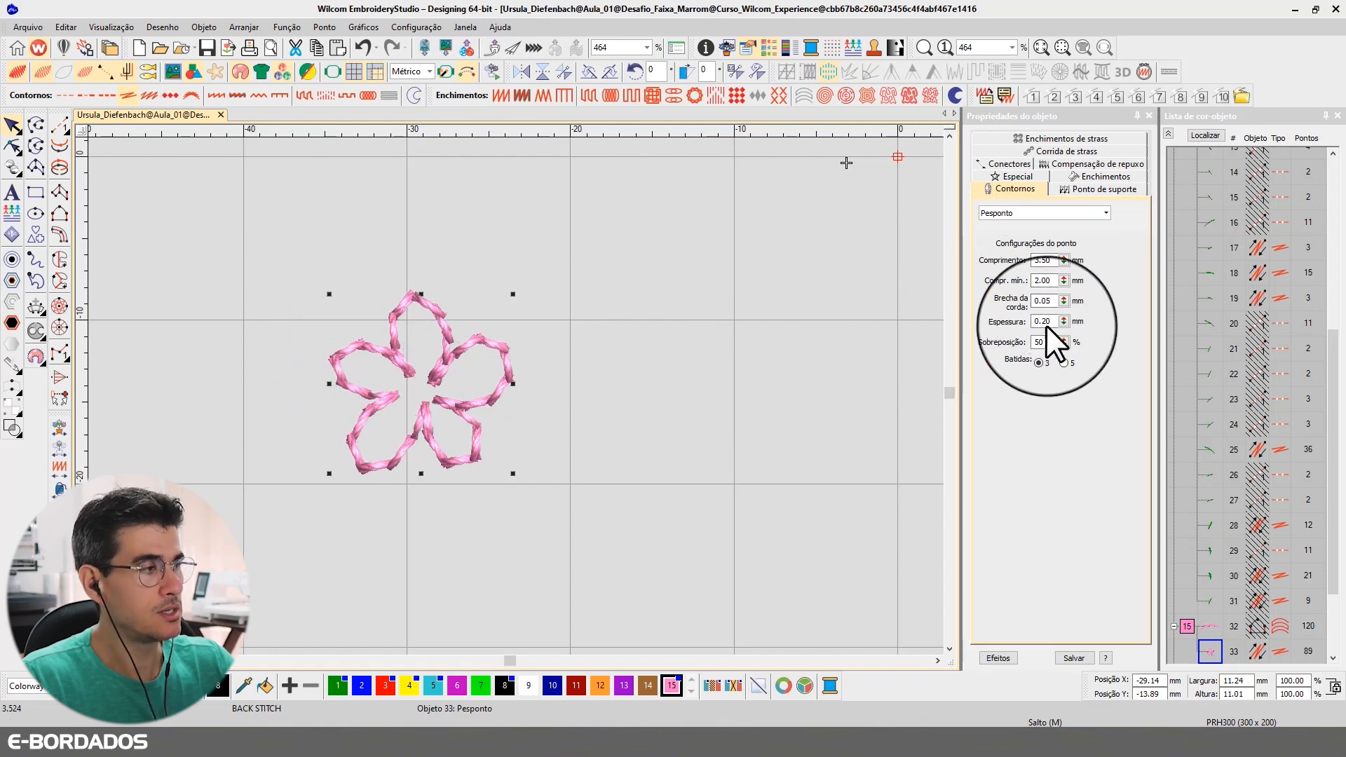
# Reduce the petal outline's minimum stitch length to 1.80 mm.
pyautogui.moveTo(1054, 280); pyautogui.dragTo(1019, 278)
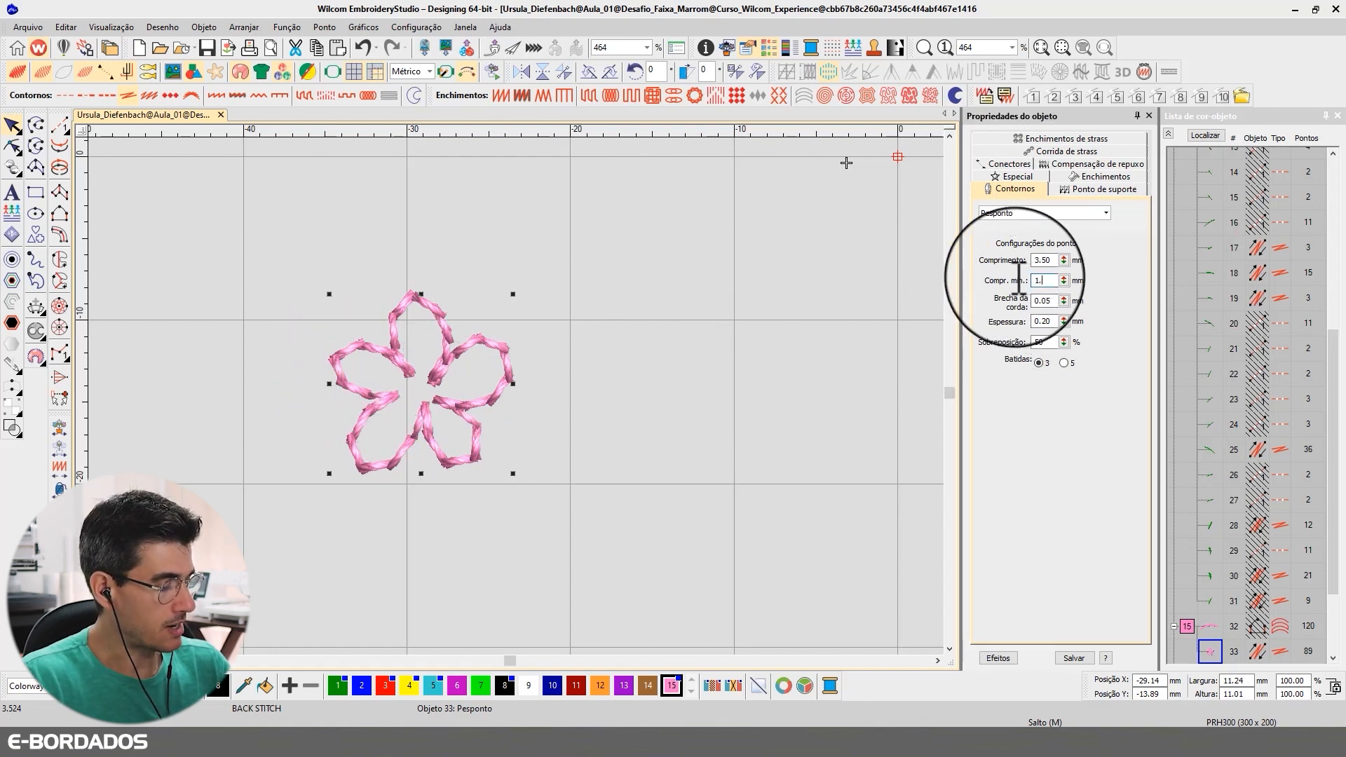
pyautogui.write('1.8')
pyautogui.press('Return')
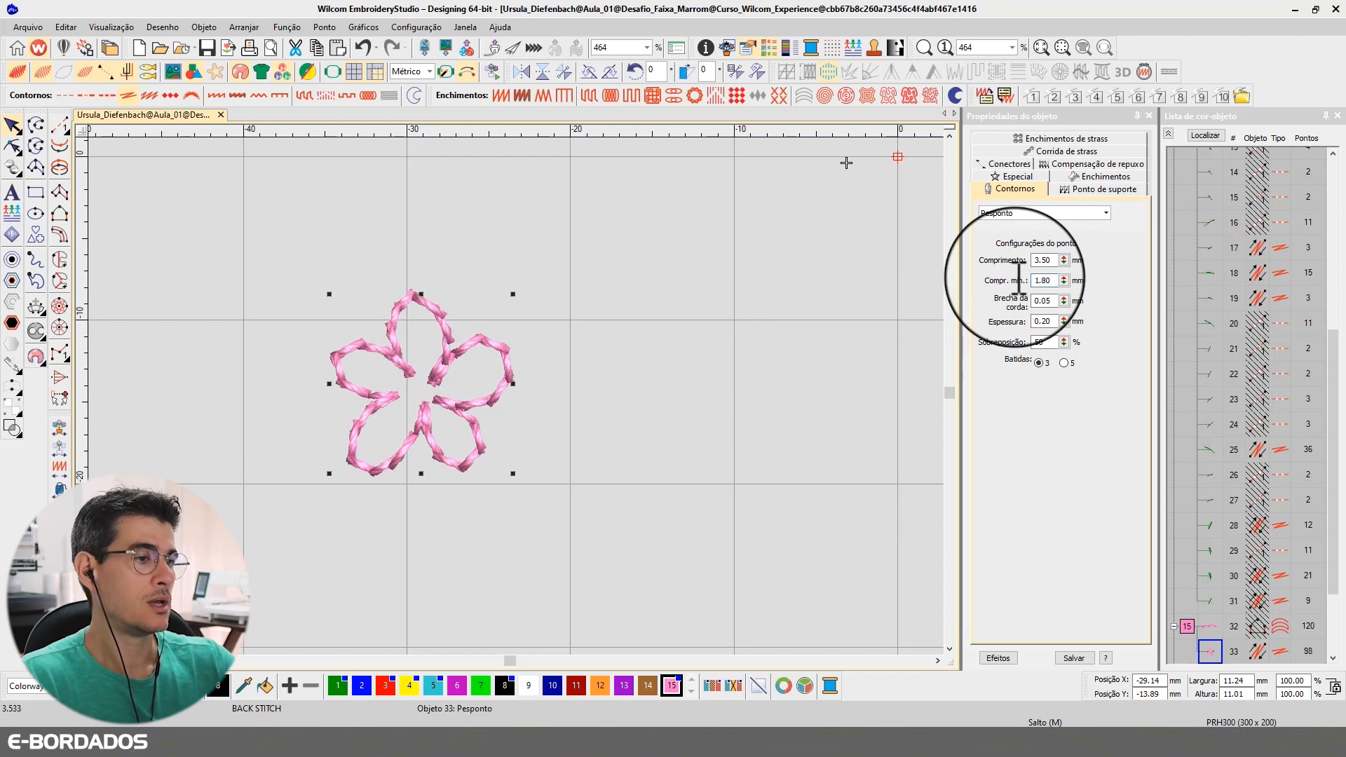
# Try a minimum stitch length of 0.80 mm on the petal outline, and undo it.
pyautogui.moveTo(1060, 280); pyautogui.dragTo(978, 272)
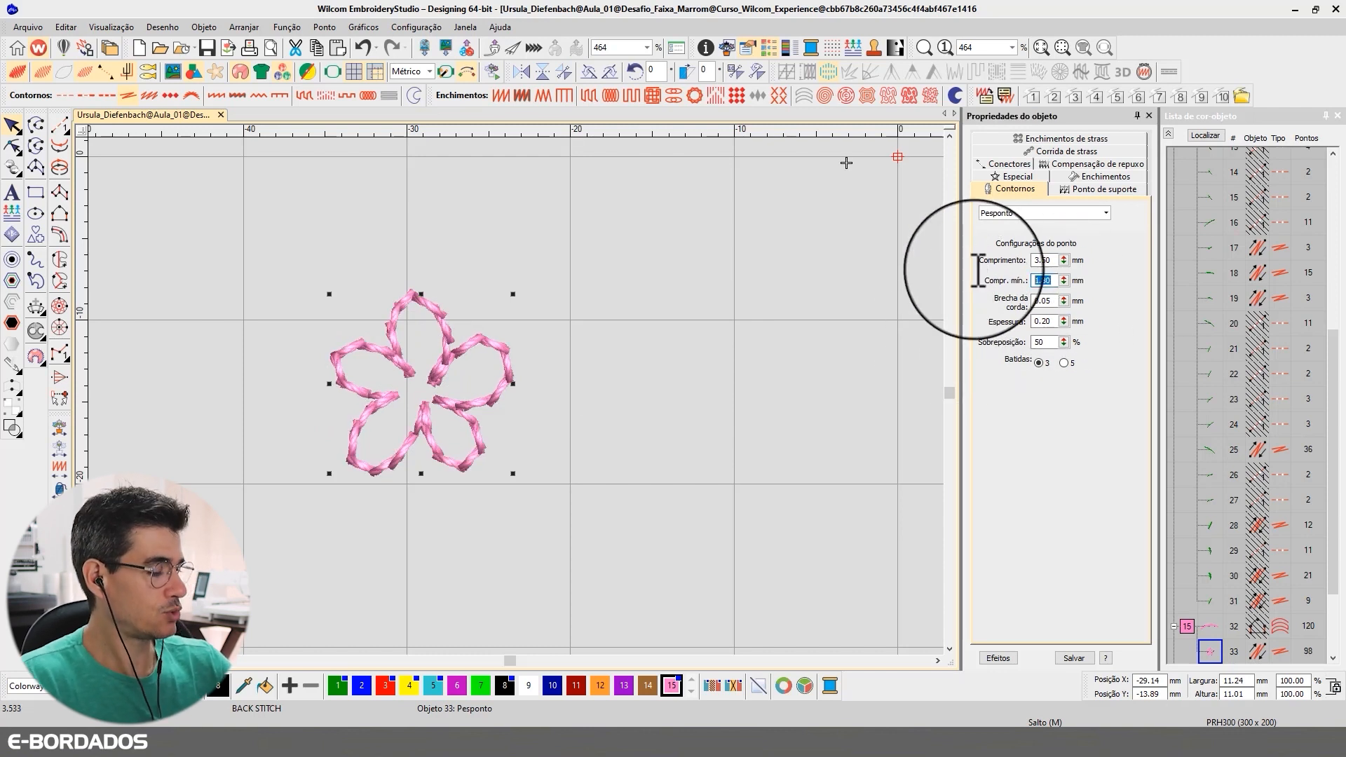
pyautogui.write('.8')
pyautogui.press('Return')
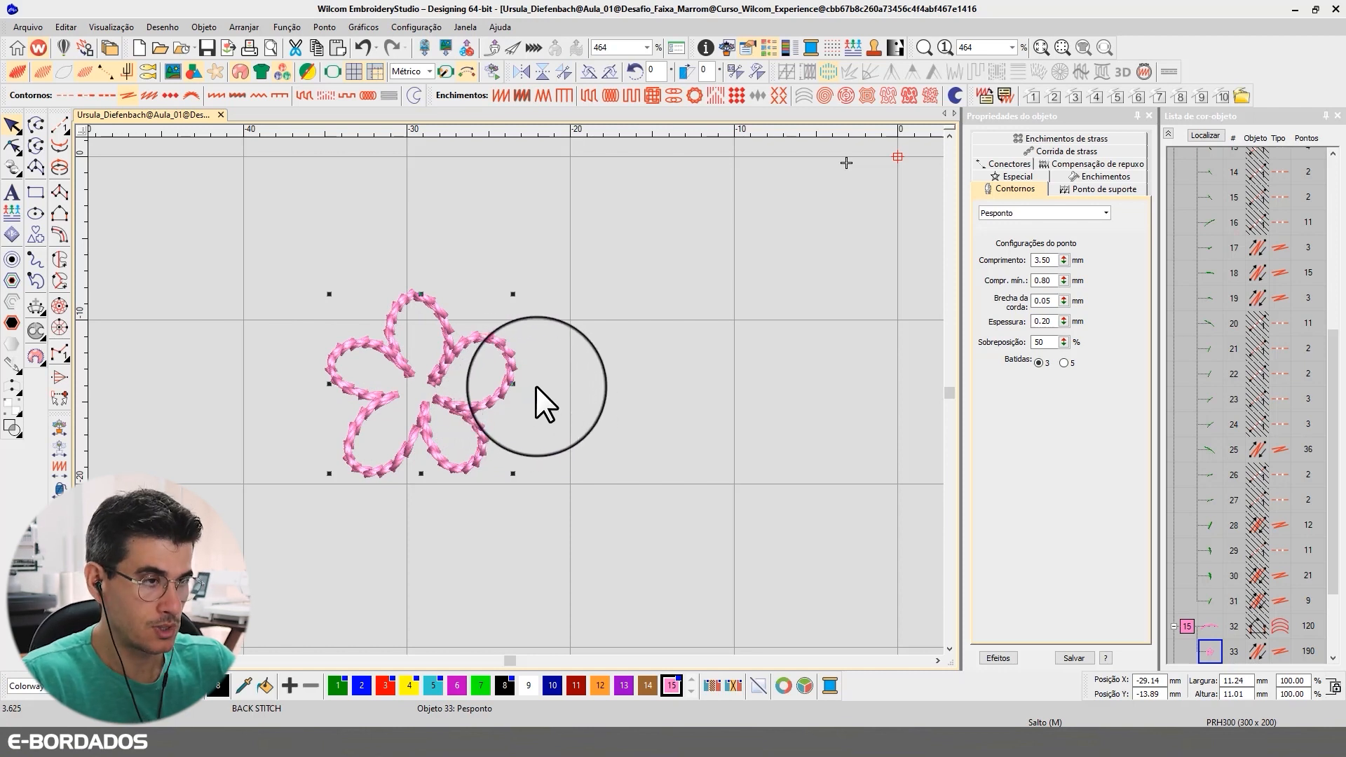
pyautogui.hotkey('ctrl', 'z')
# Set the petal outline's minimum stitch length to 1.50 mm and reduce it further to 1.20 mm.
pyautogui.moveTo(1056, 281); pyautogui.dragTo(1015, 266)
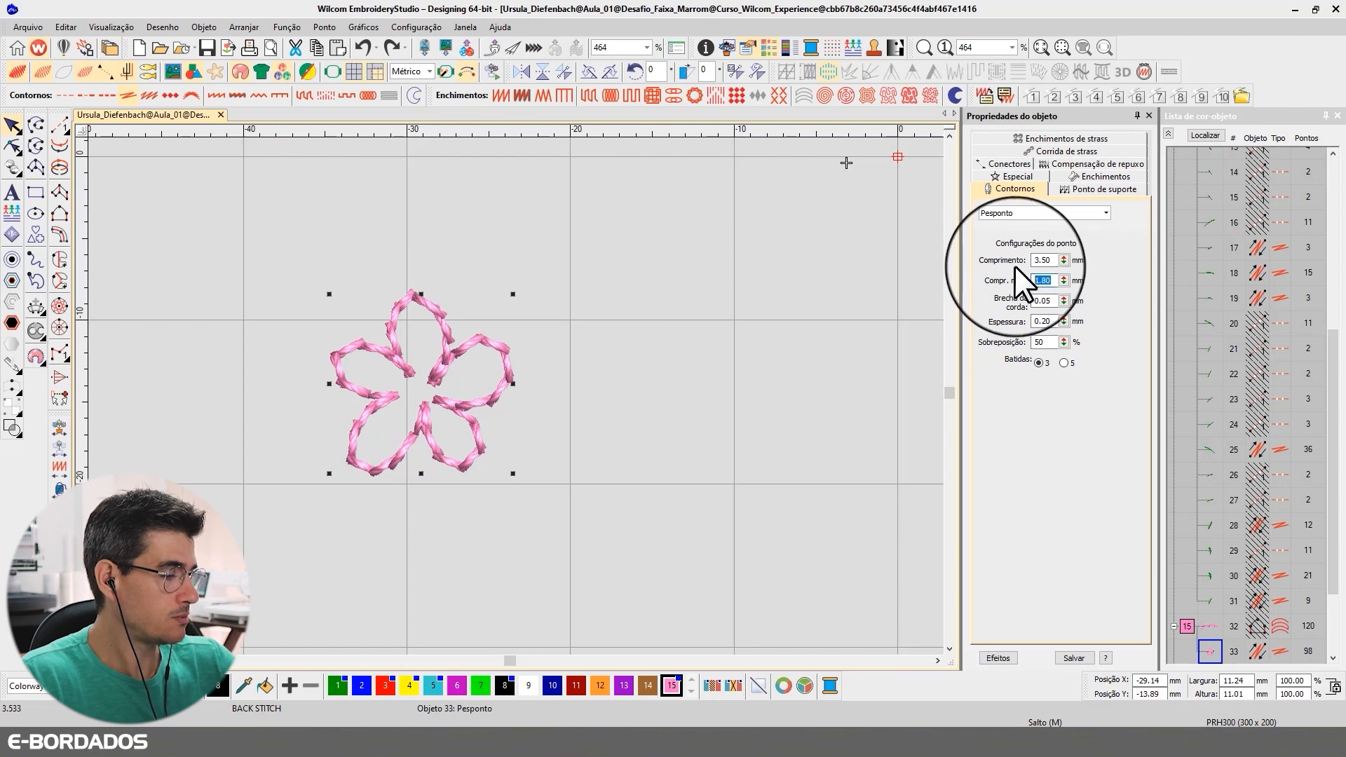
pyautogui.write('1.5')
pyautogui.press('Return')
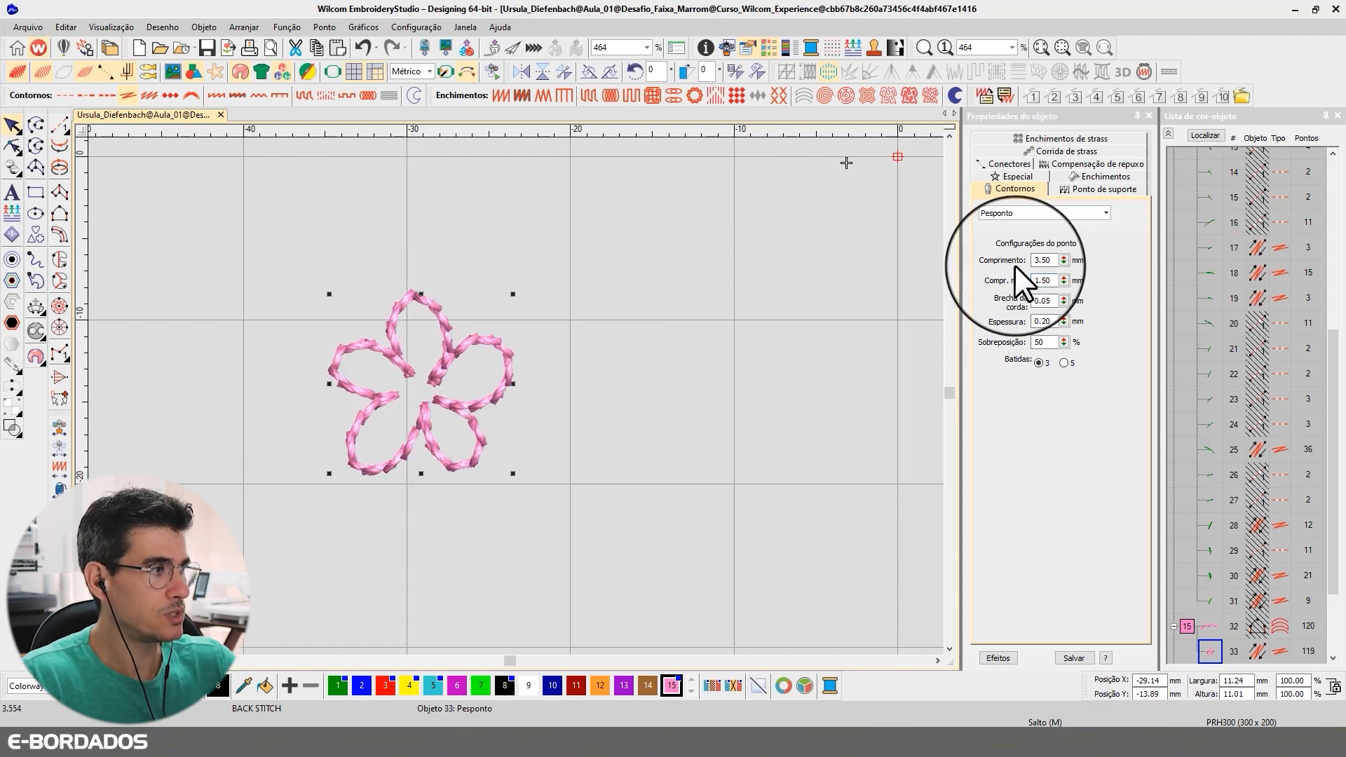
pyautogui.moveTo(1053, 280); pyautogui.dragTo(1008, 275)
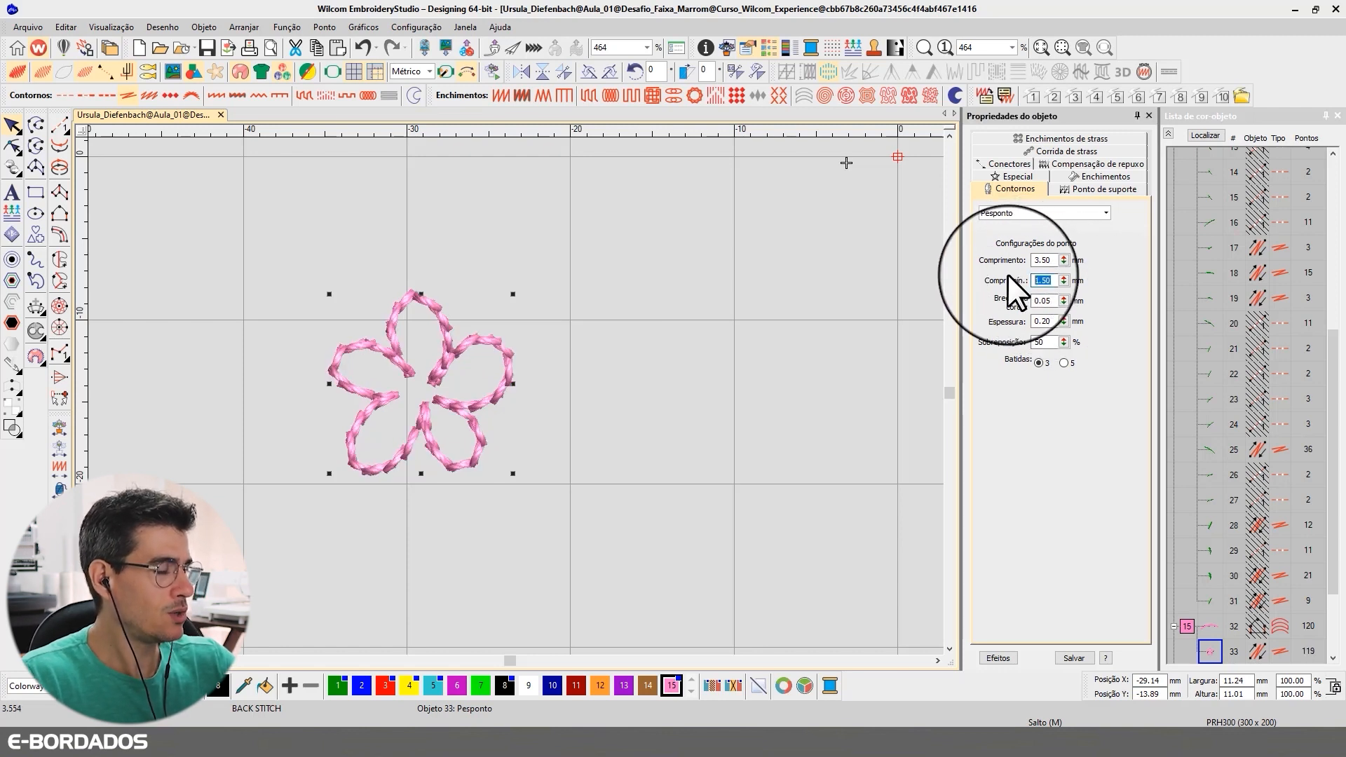
pyautogui.press('Return')
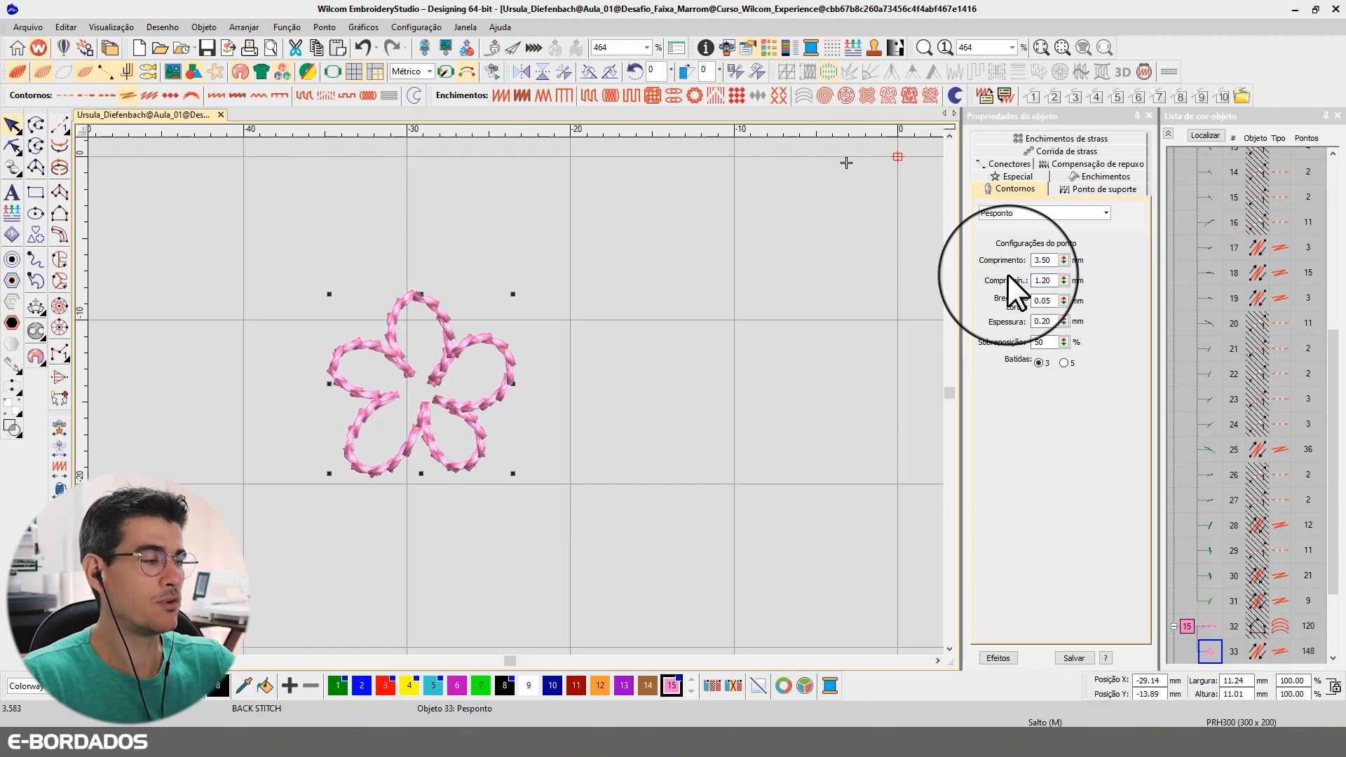
# Try a minimum stitch length of 1.50 mm on the petal outline for comparison, and undo it.
pyautogui.moveTo(1051, 281); pyautogui.dragTo(1004, 270)
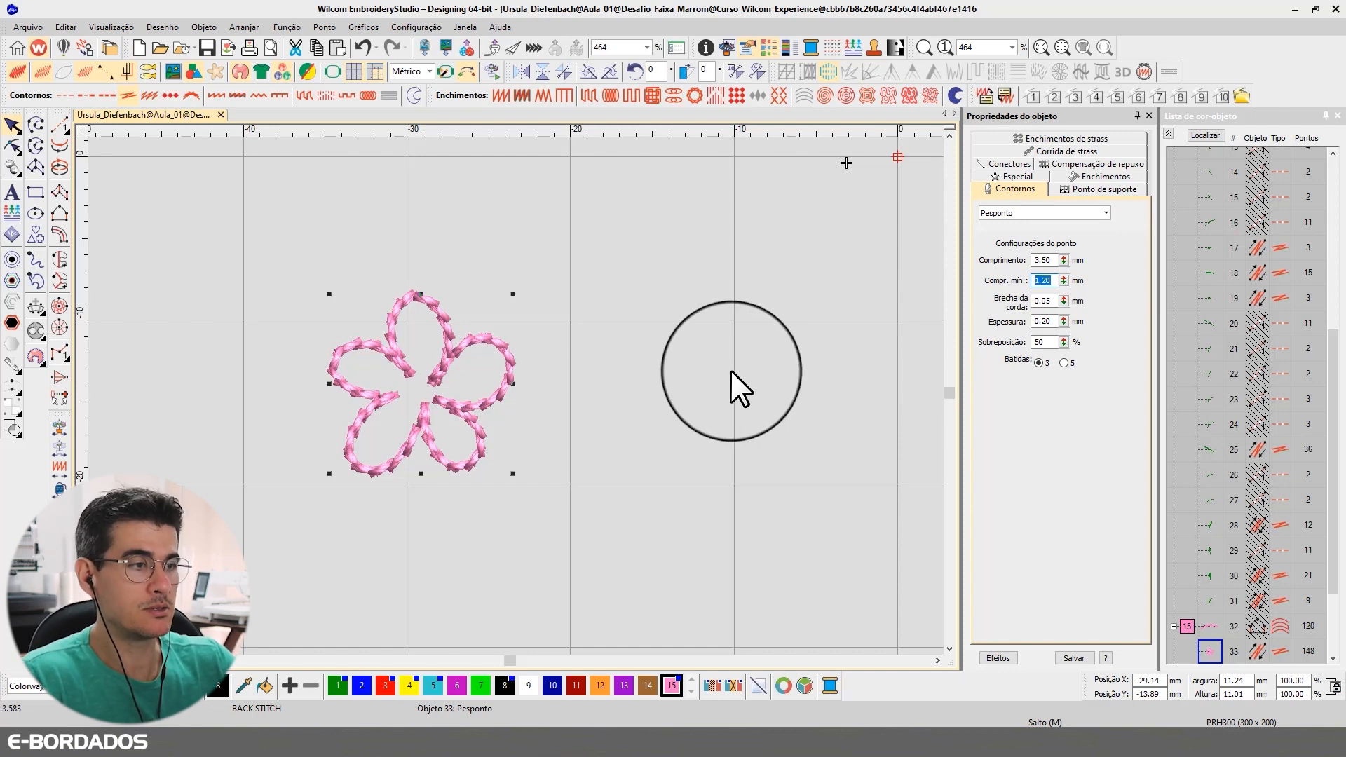
pyautogui.write('1')
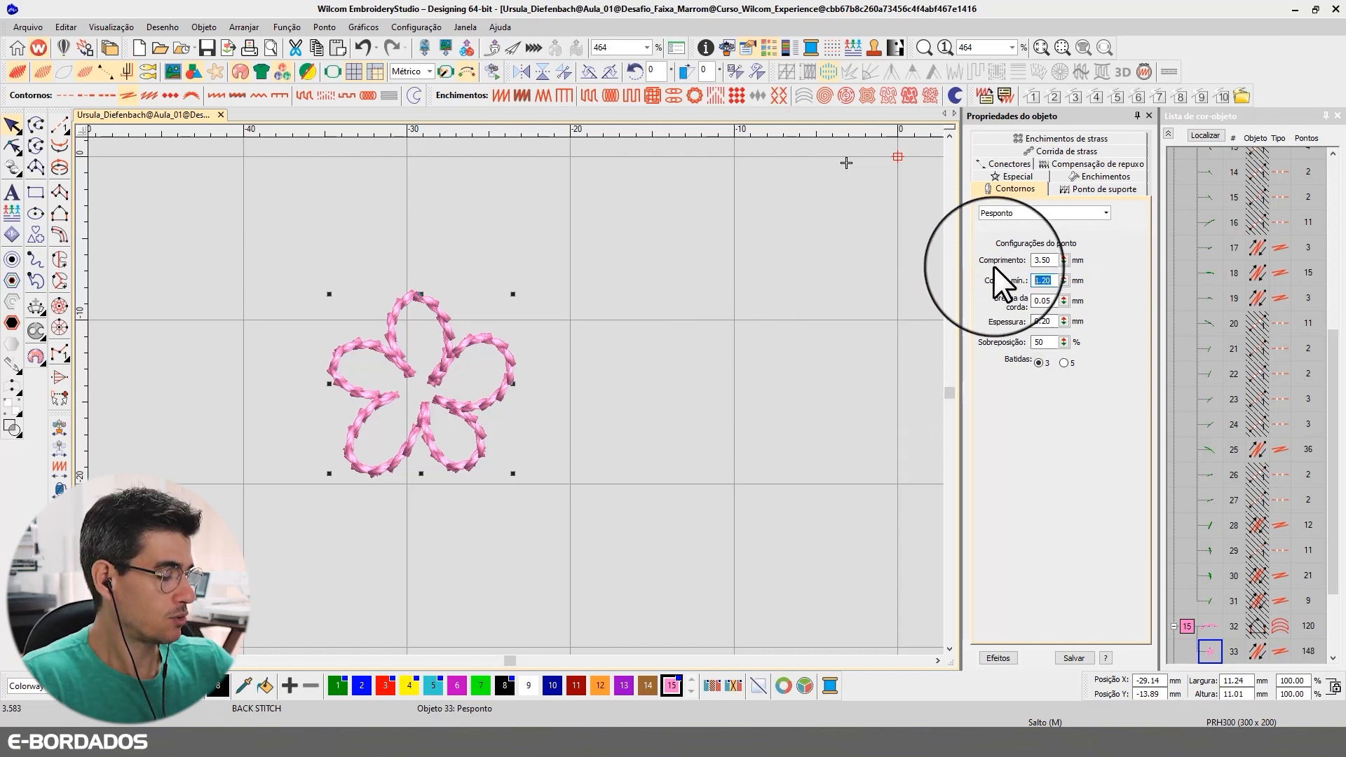
pyautogui.write('.5')
pyautogui.press('Return')
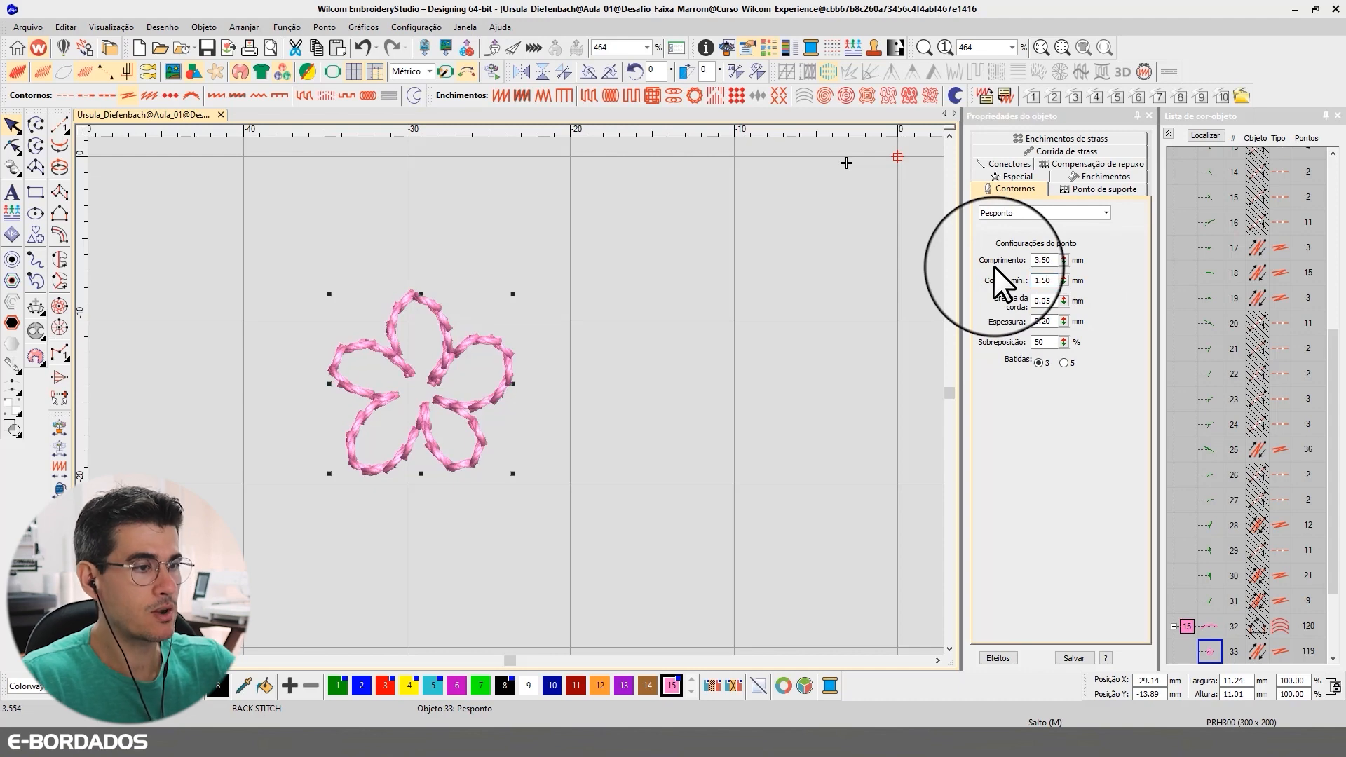
pyautogui.hotkey('ctrl', 'z')
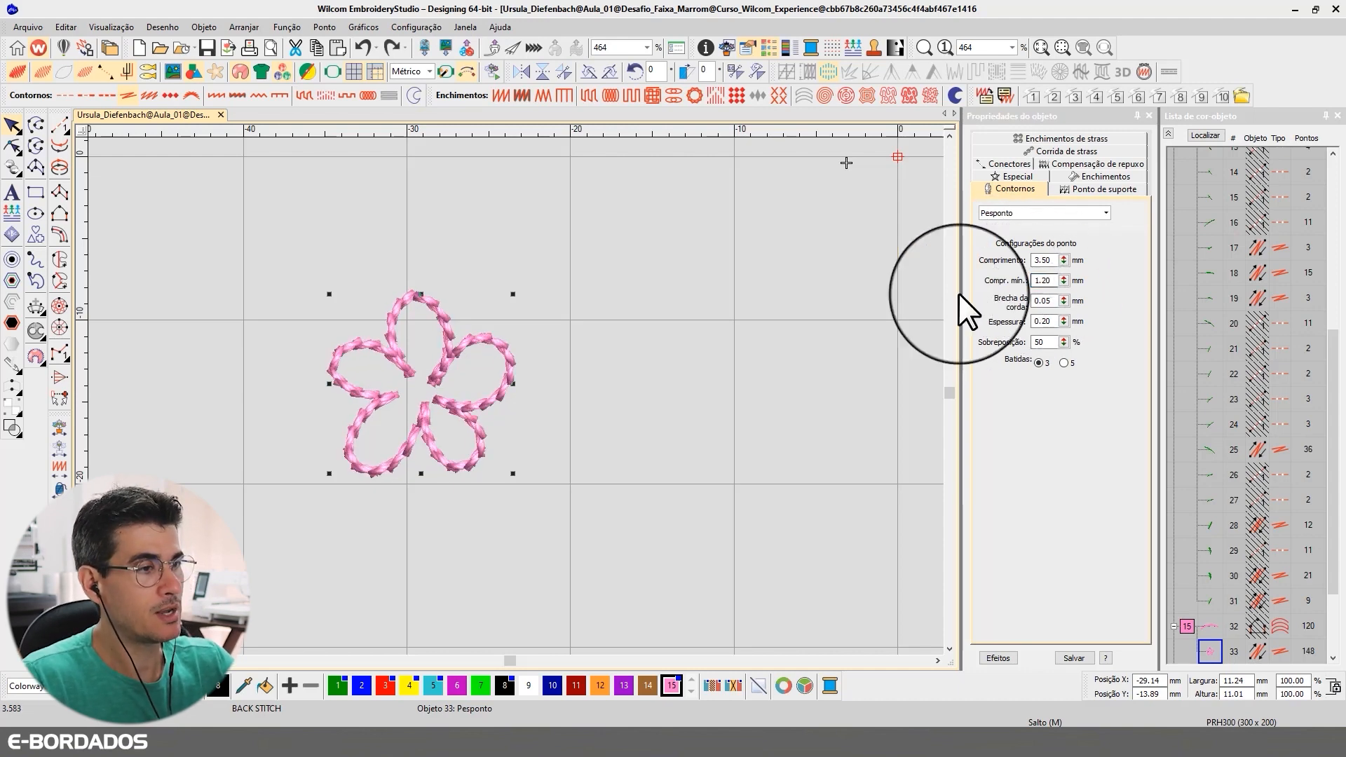
# Change the outline stitch of the hill line's left section to Pesponto.
pyautogui.click(771, 319)
pyautogui.press('1')
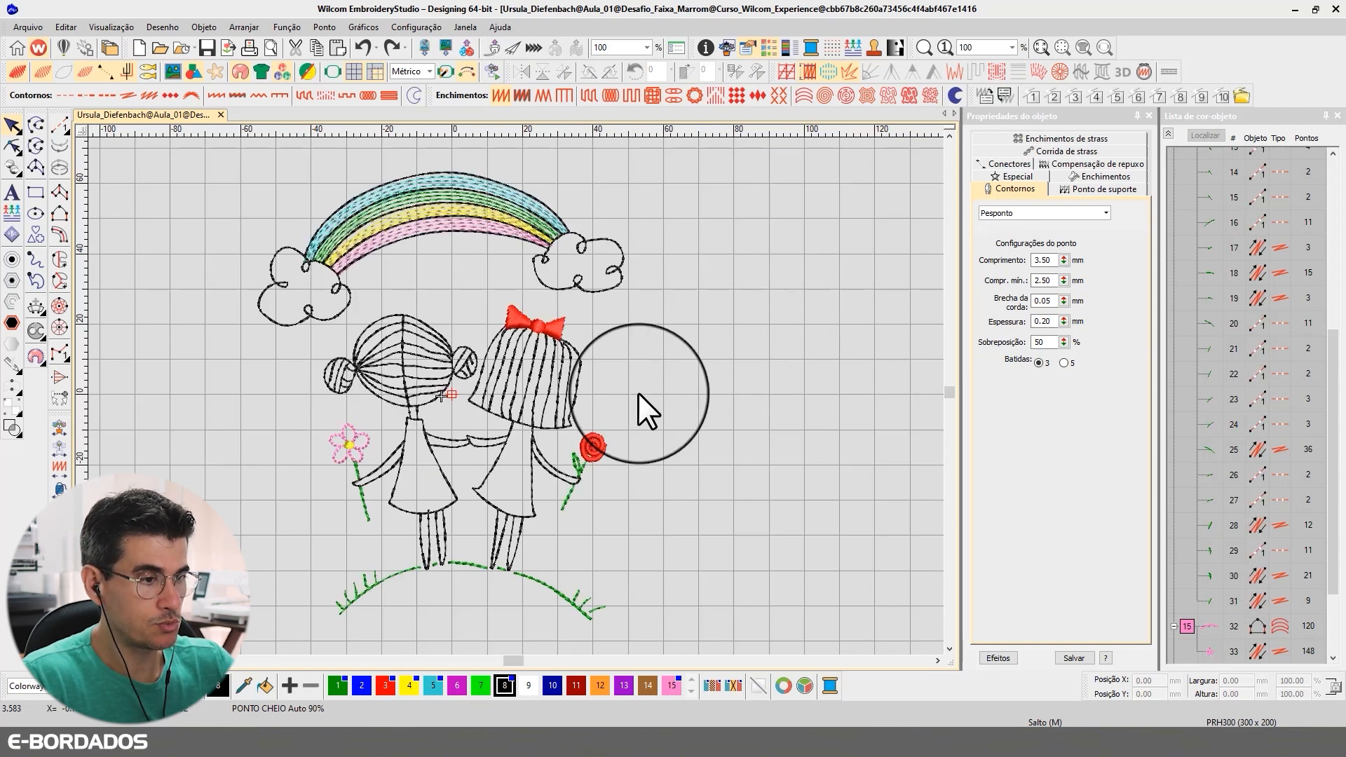
pyautogui.press('b')
pyautogui.moveTo(260, 412); pyautogui.dragTo(609, 526)
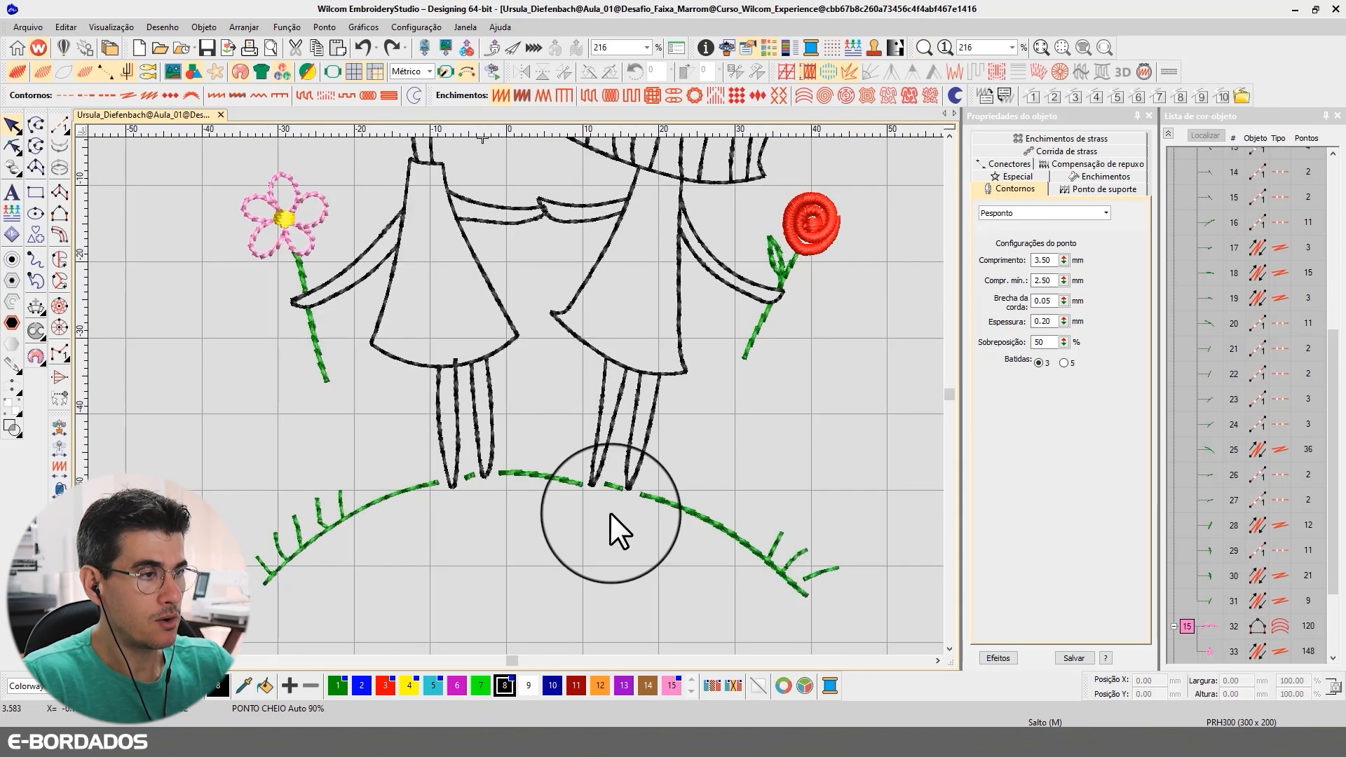
pyautogui.click(699, 514)
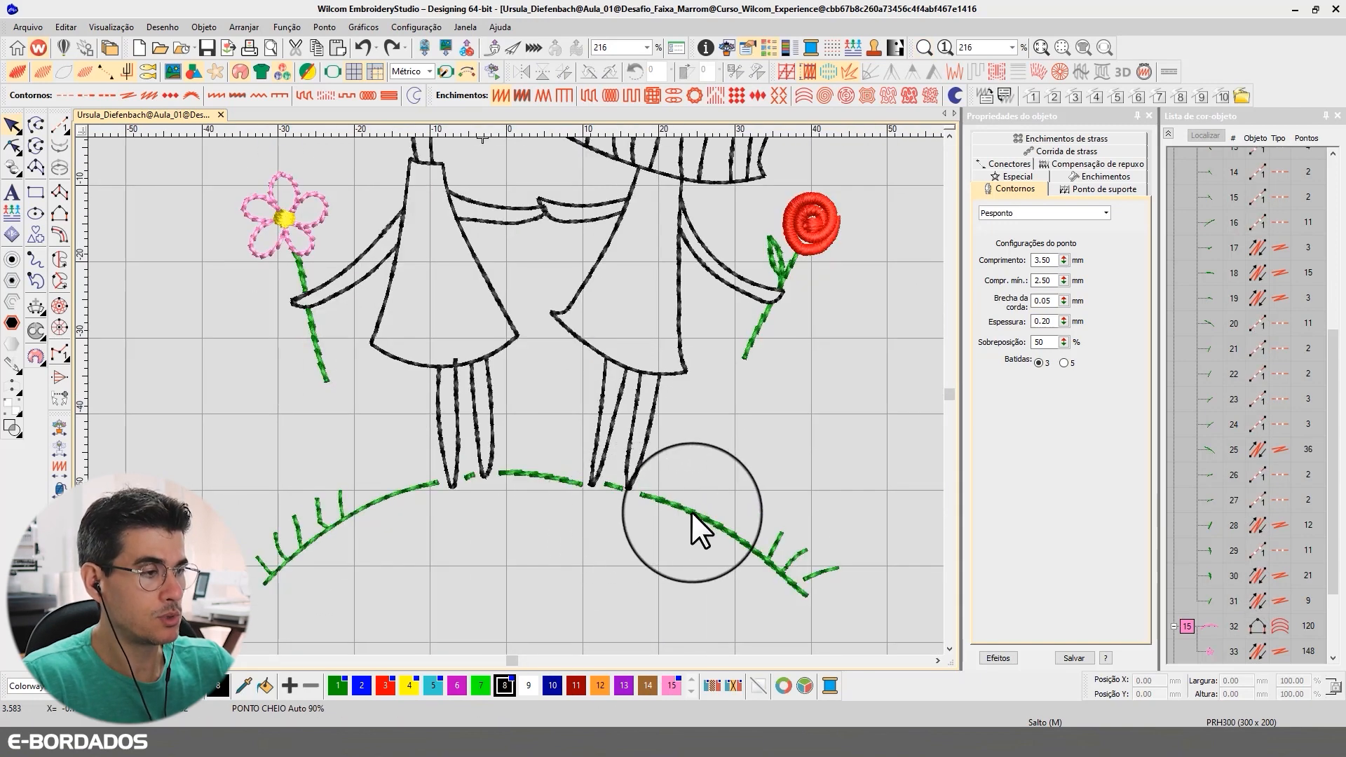
pyautogui.click(400, 496)
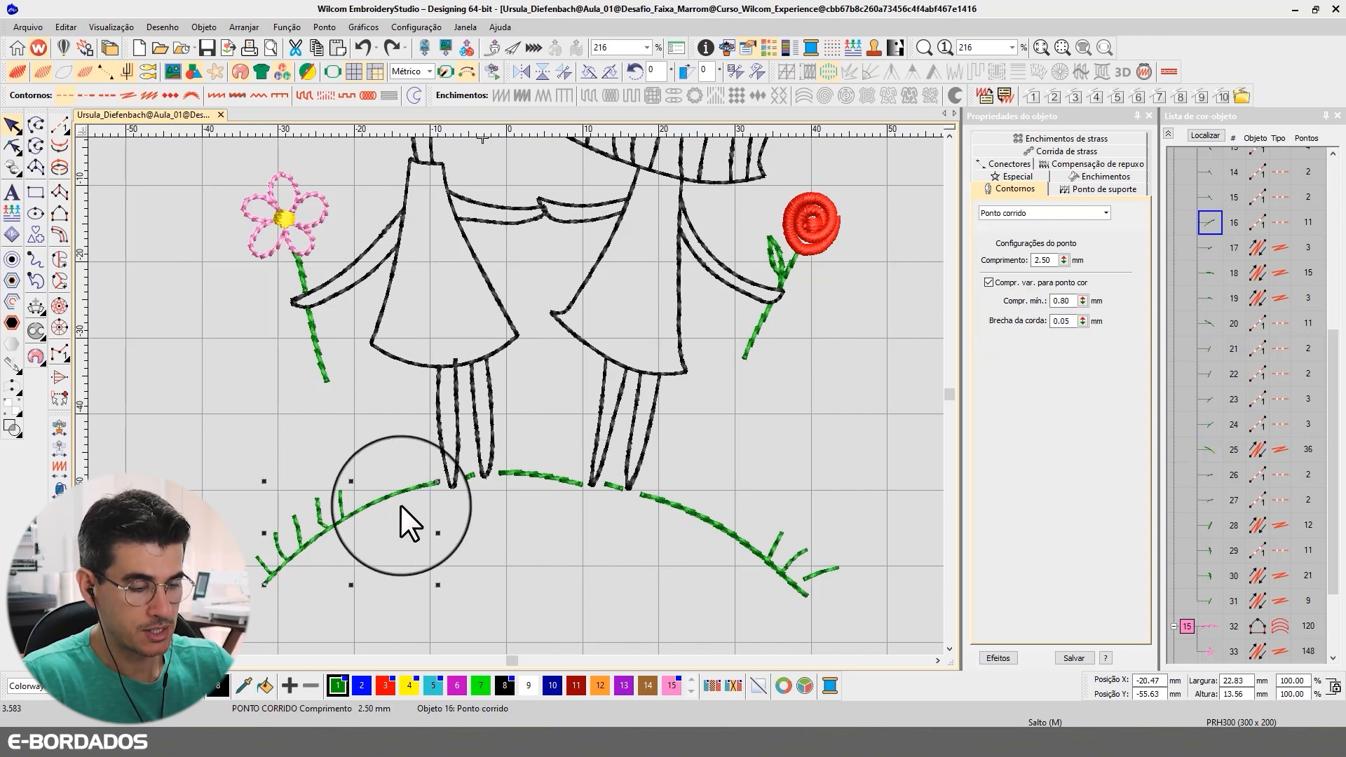
pyautogui.press('t')
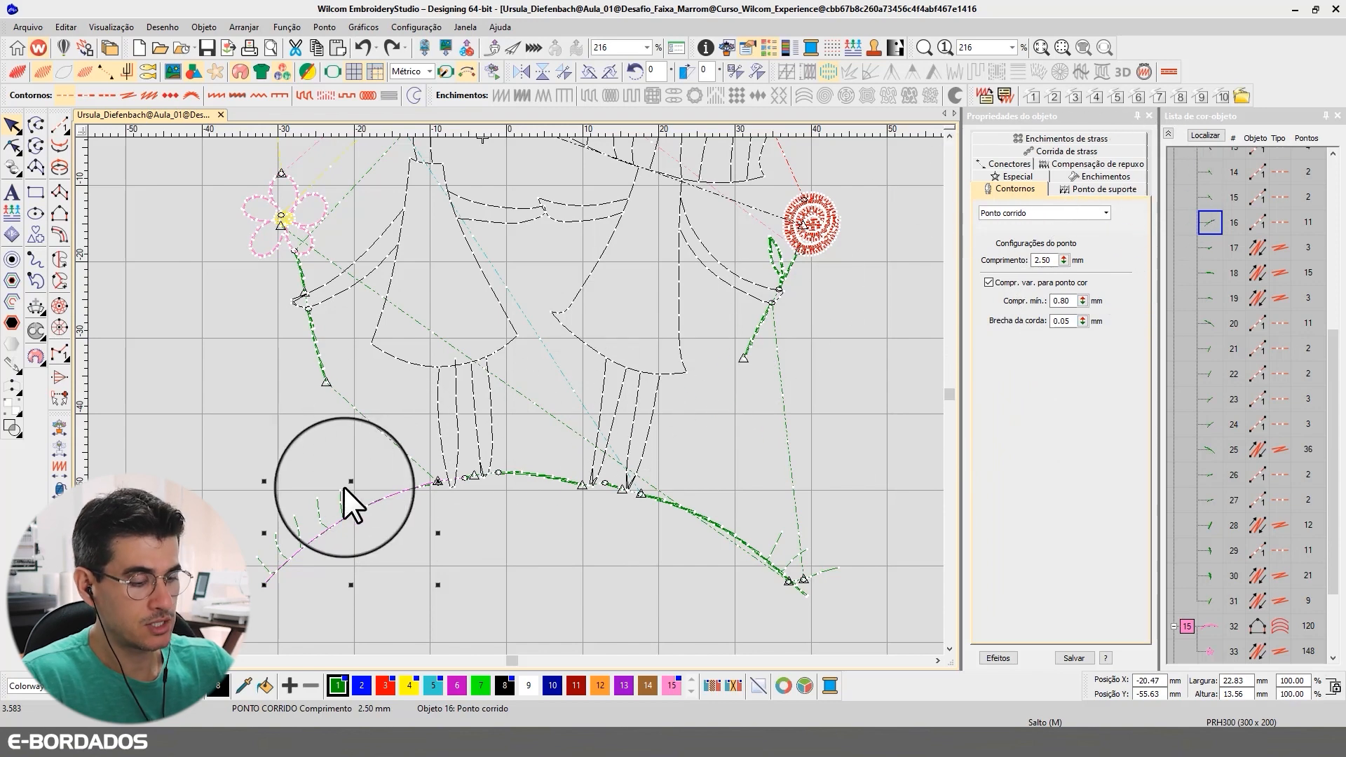
pyautogui.press('t')
pyautogui.click(1023, 213)
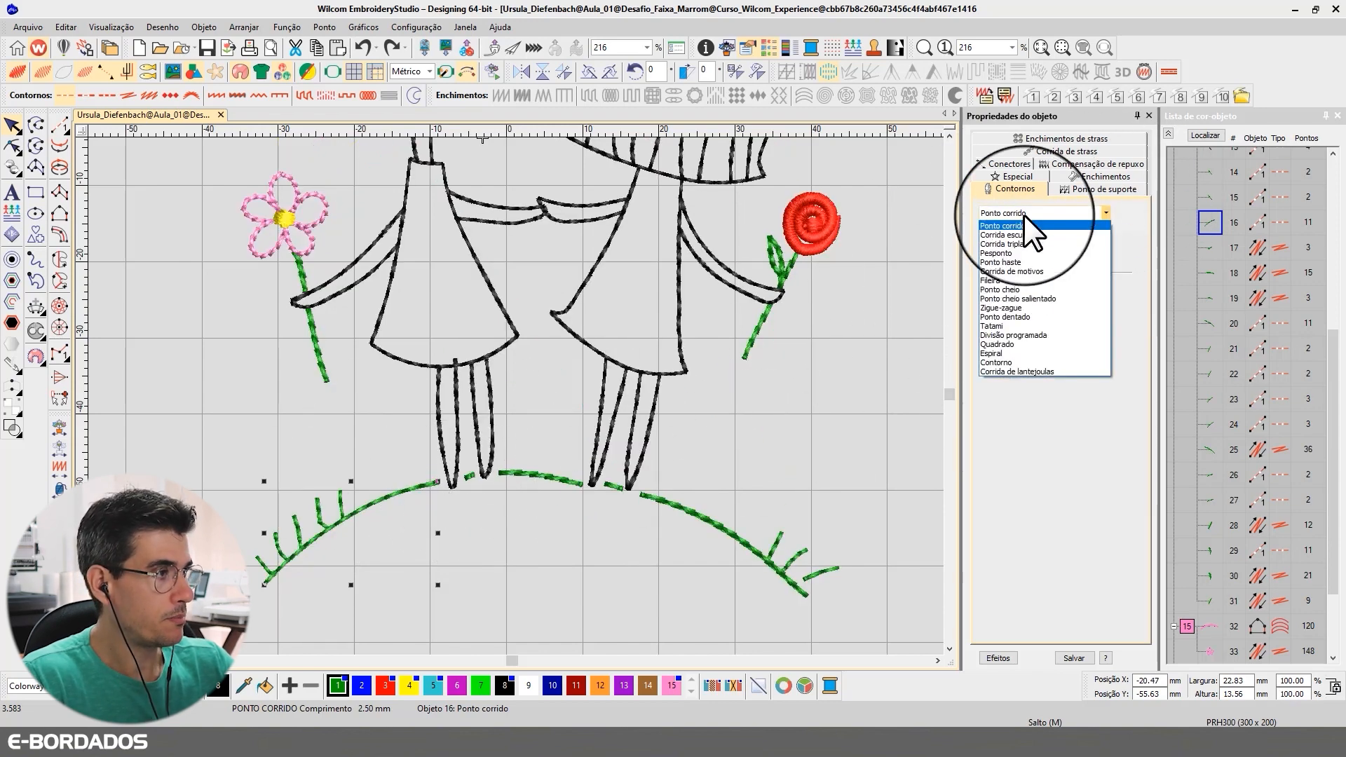
pyautogui.click(1014, 251)
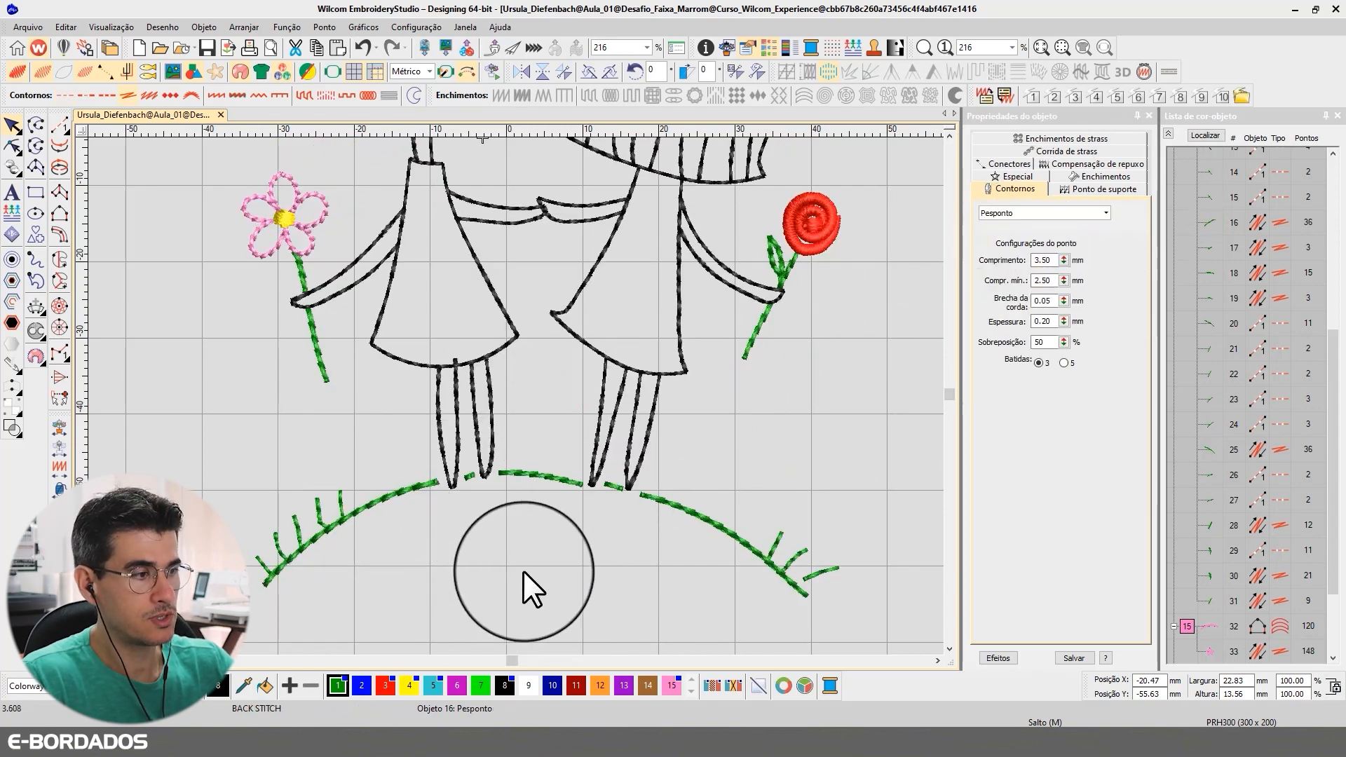
# Select the three grass blades at the hill's right end and change their outline stitch to Pesponto.
pyautogui.click(803, 558)
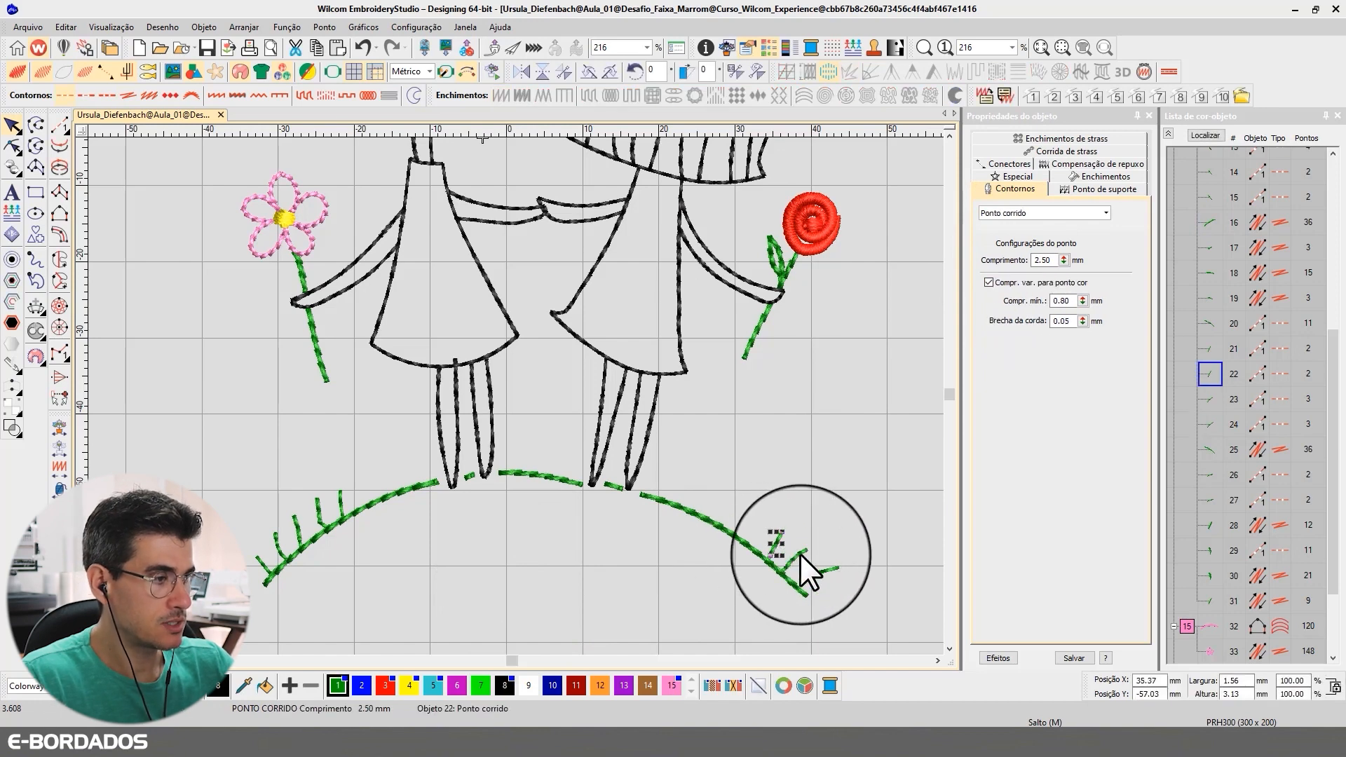
pyautogui.keyDown('ctrl'); pyautogui.click(801, 554); pyautogui.keyUp('ctrl')
pyautogui.keyDown('ctrl'); pyautogui.click(822, 573); pyautogui.keyUp('ctrl')
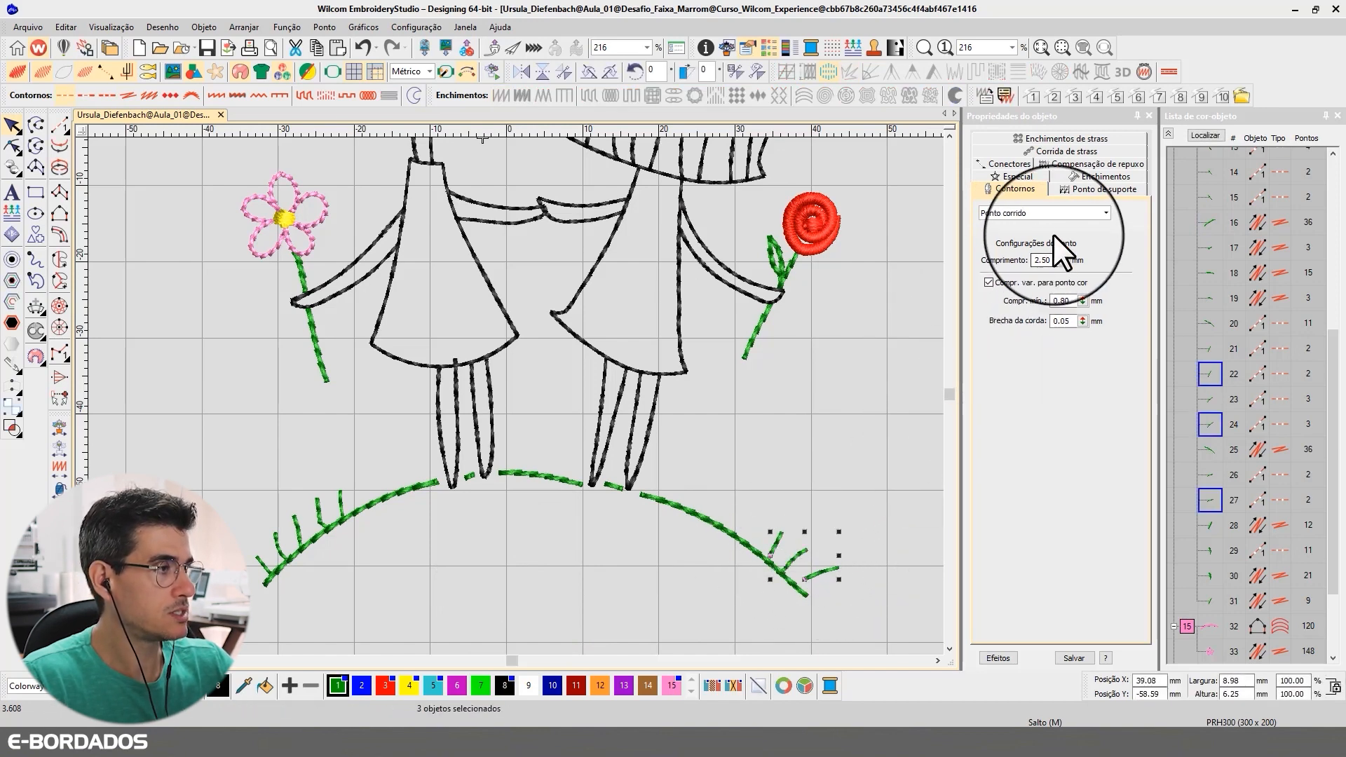
pyautogui.click(1032, 209)
pyautogui.click(1014, 250)
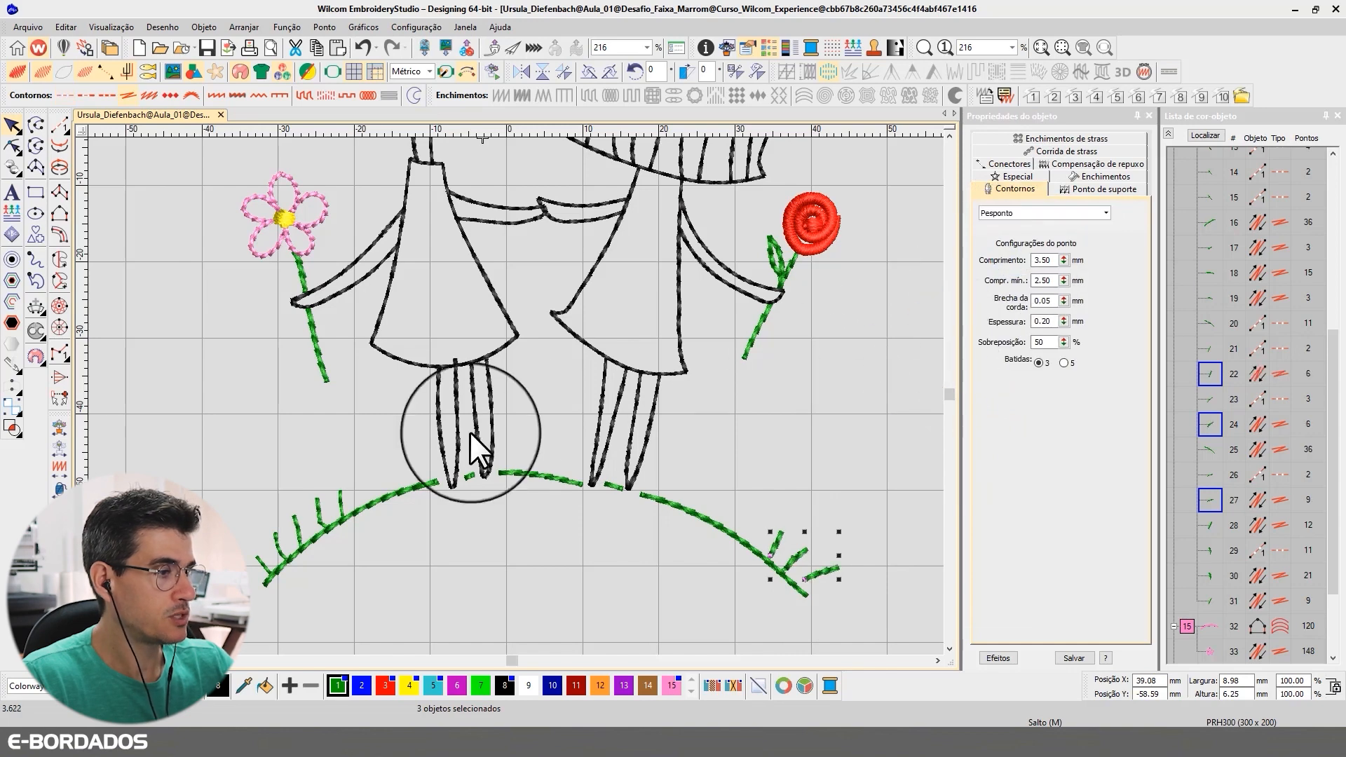
# Select the five grass blades at the hill's left end and change their outline stitch to Pesponto.
pyautogui.click(338, 498)
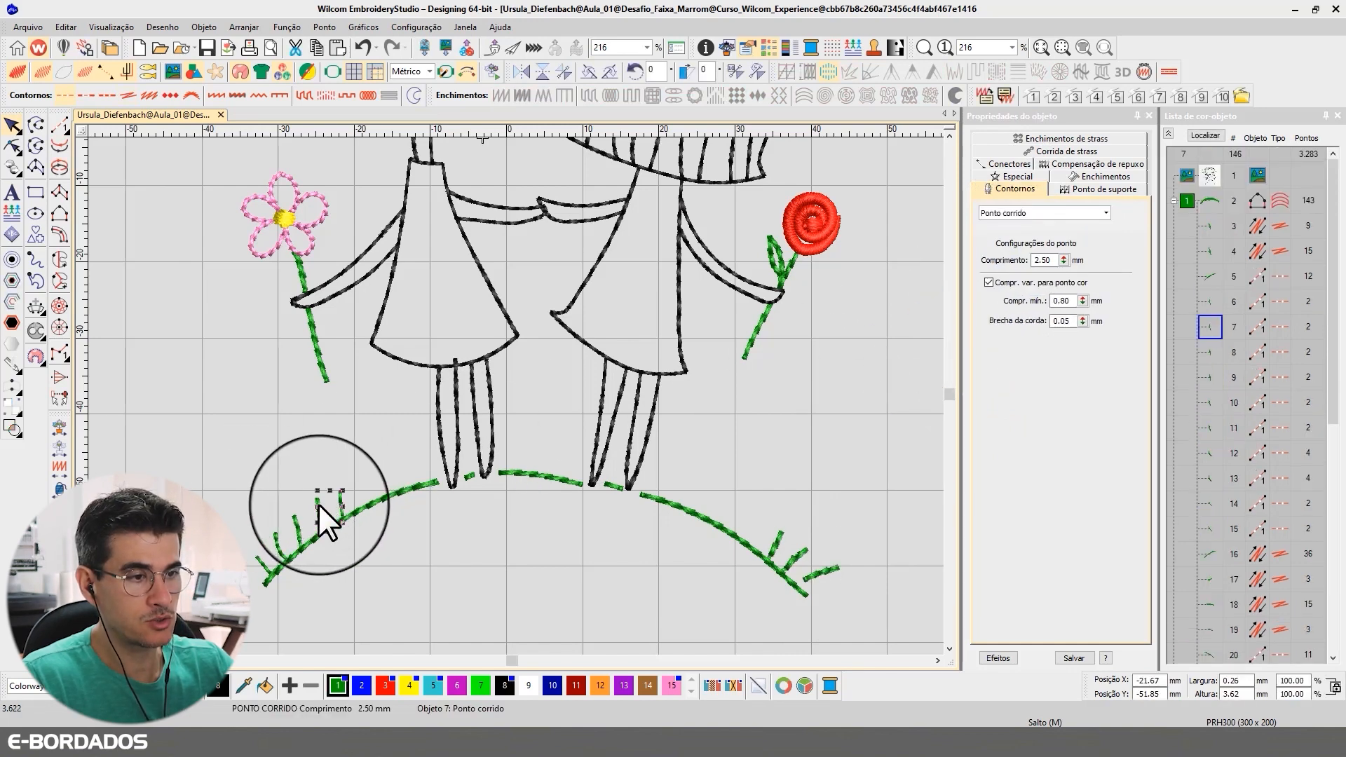
pyautogui.keyDown('ctrl'); pyautogui.click(318, 505); pyautogui.keyUp('ctrl')
pyautogui.keyDown('ctrl'); pyautogui.click(297, 527); pyautogui.keyUp('ctrl')
pyautogui.keyDown('ctrl'); pyautogui.click(275, 536); pyautogui.keyUp('ctrl')
pyautogui.keyDown('ctrl'); pyautogui.click(258, 563); pyautogui.keyUp('ctrl')
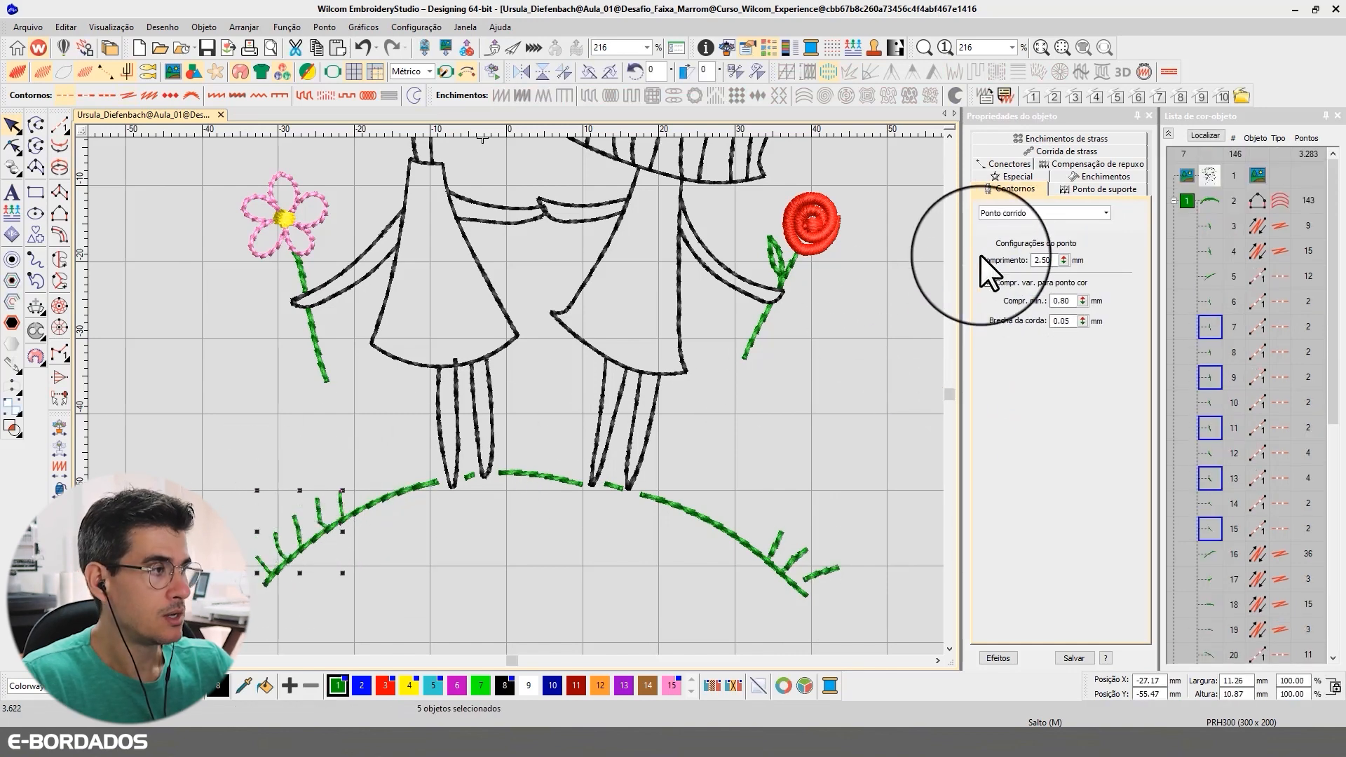
pyautogui.click(1008, 213)
pyautogui.click(1008, 250)
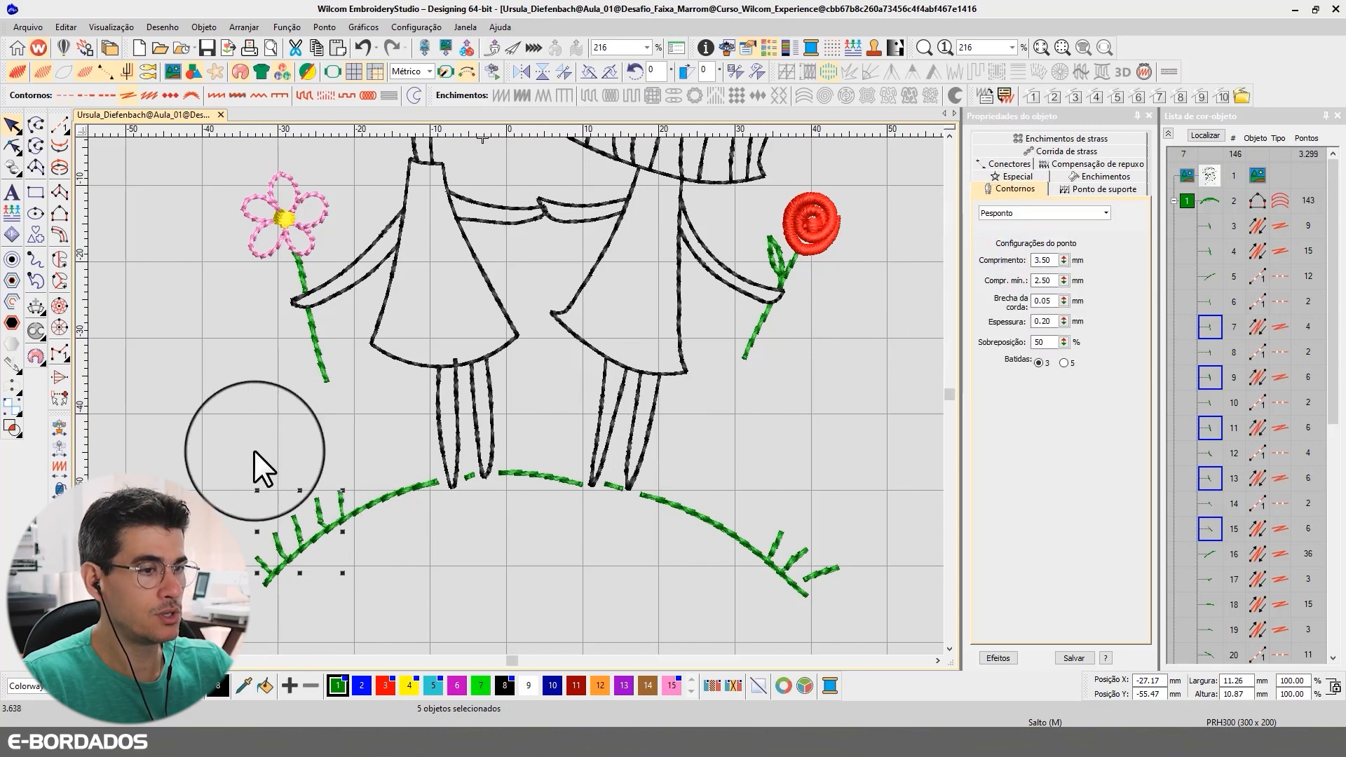
# Select all objects in the left grass blades, and compare the outline stitch types of objects 6 and 7, viewing object 6 in isolation.
pyautogui.moveTo(188, 432); pyautogui.dragTo(392, 612)
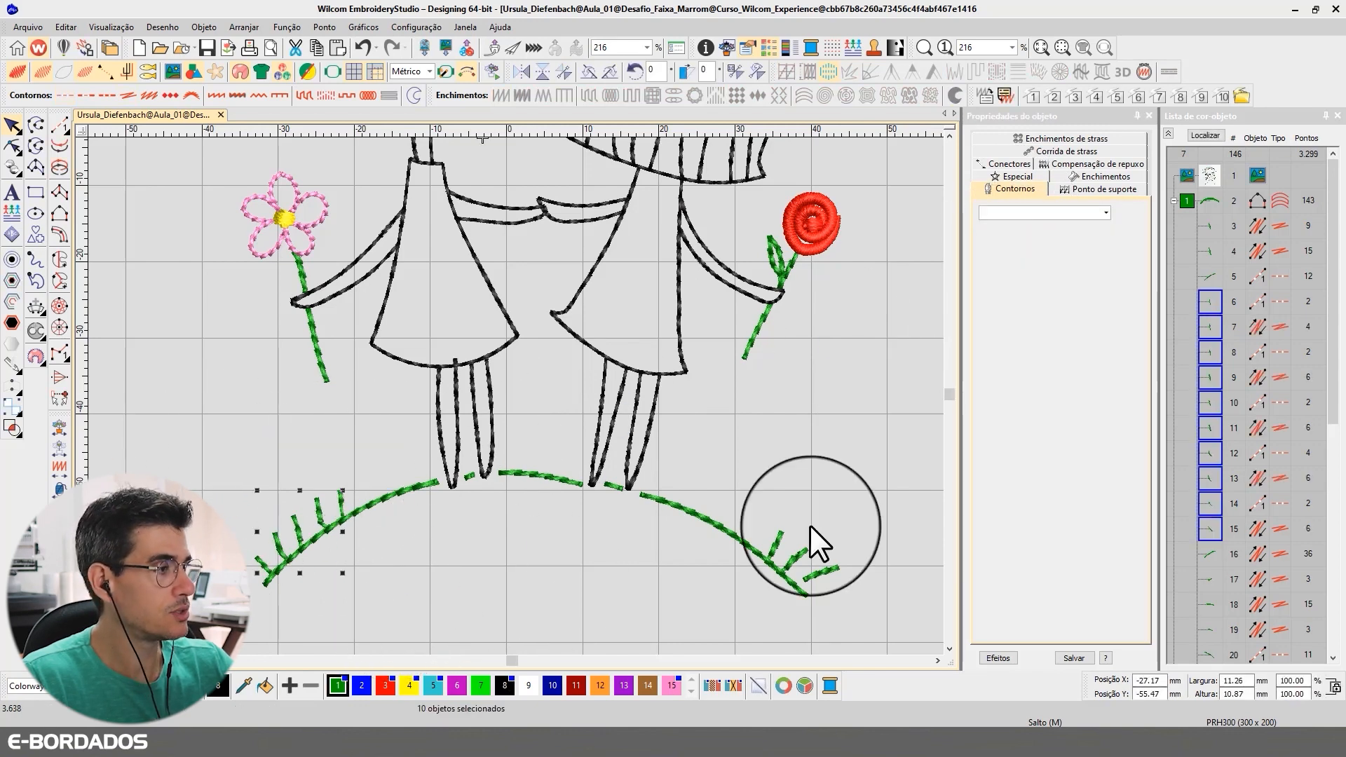
pyautogui.click(1217, 302)
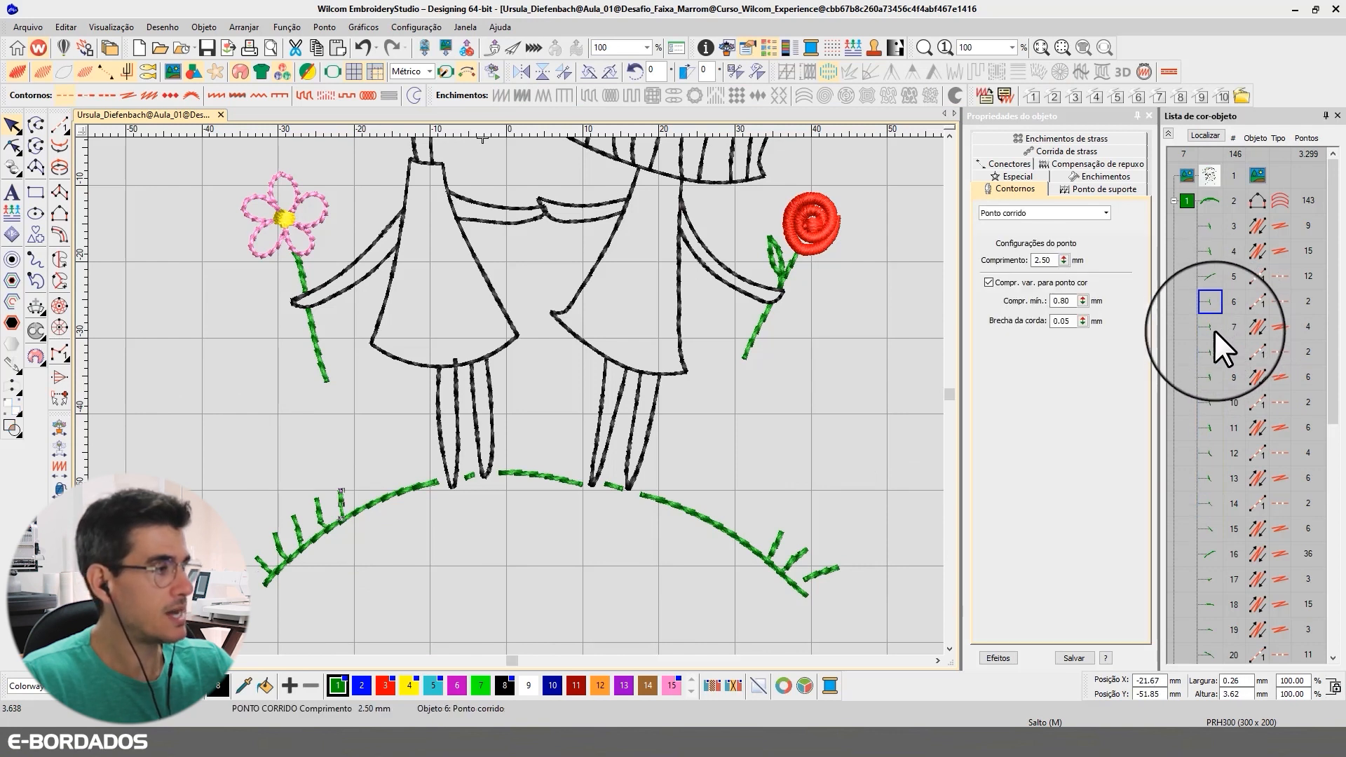
pyautogui.keyDown('ctrl'); pyautogui.click(1215, 327); pyautogui.keyUp('ctrl')
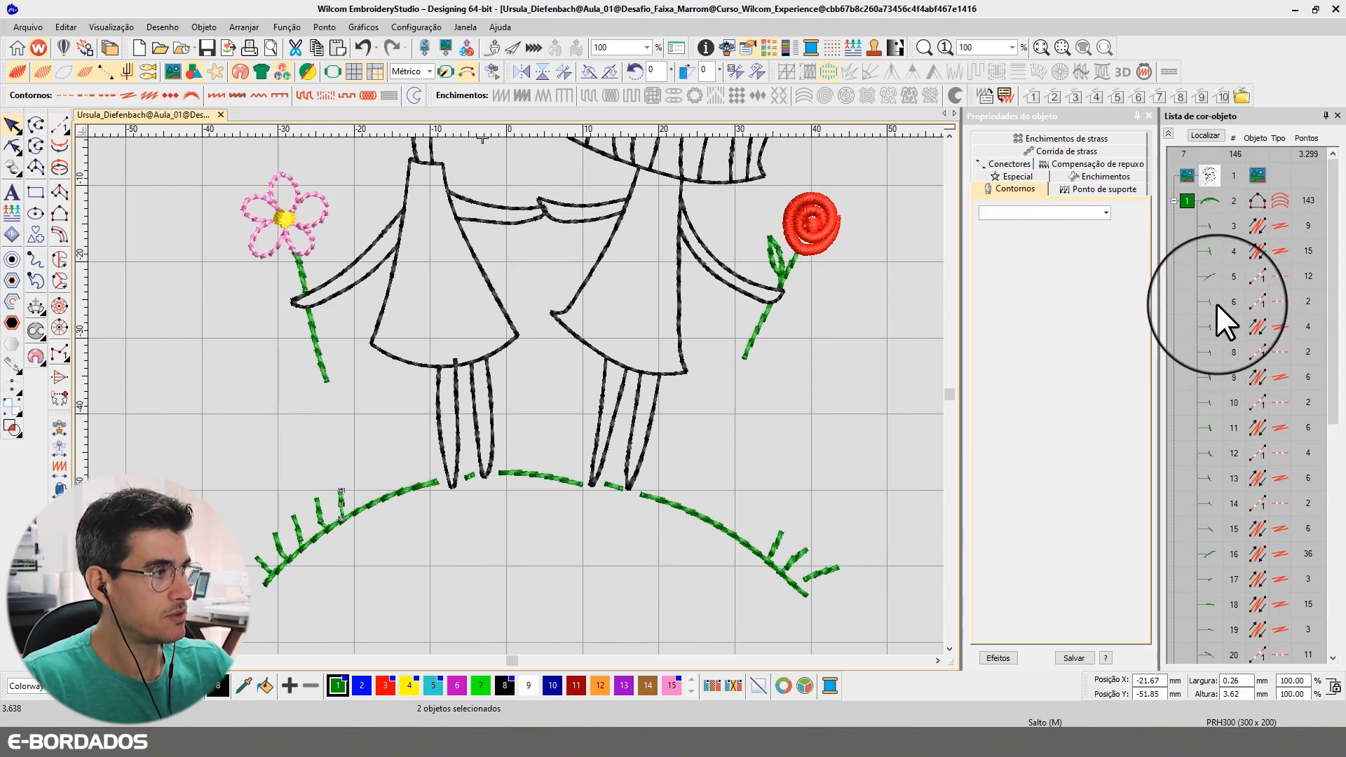
pyautogui.click(1217, 304)
pyautogui.click(1205, 134)
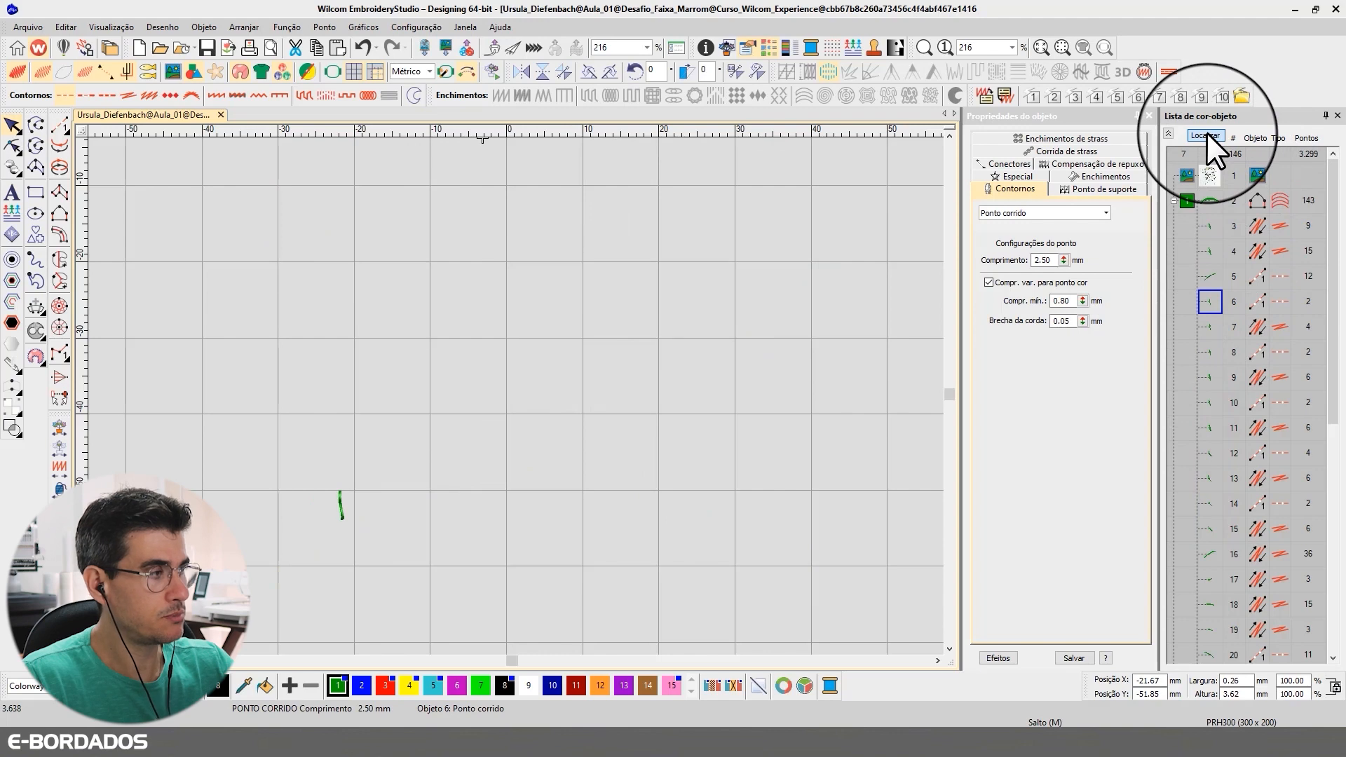
pyautogui.click(1206, 134)
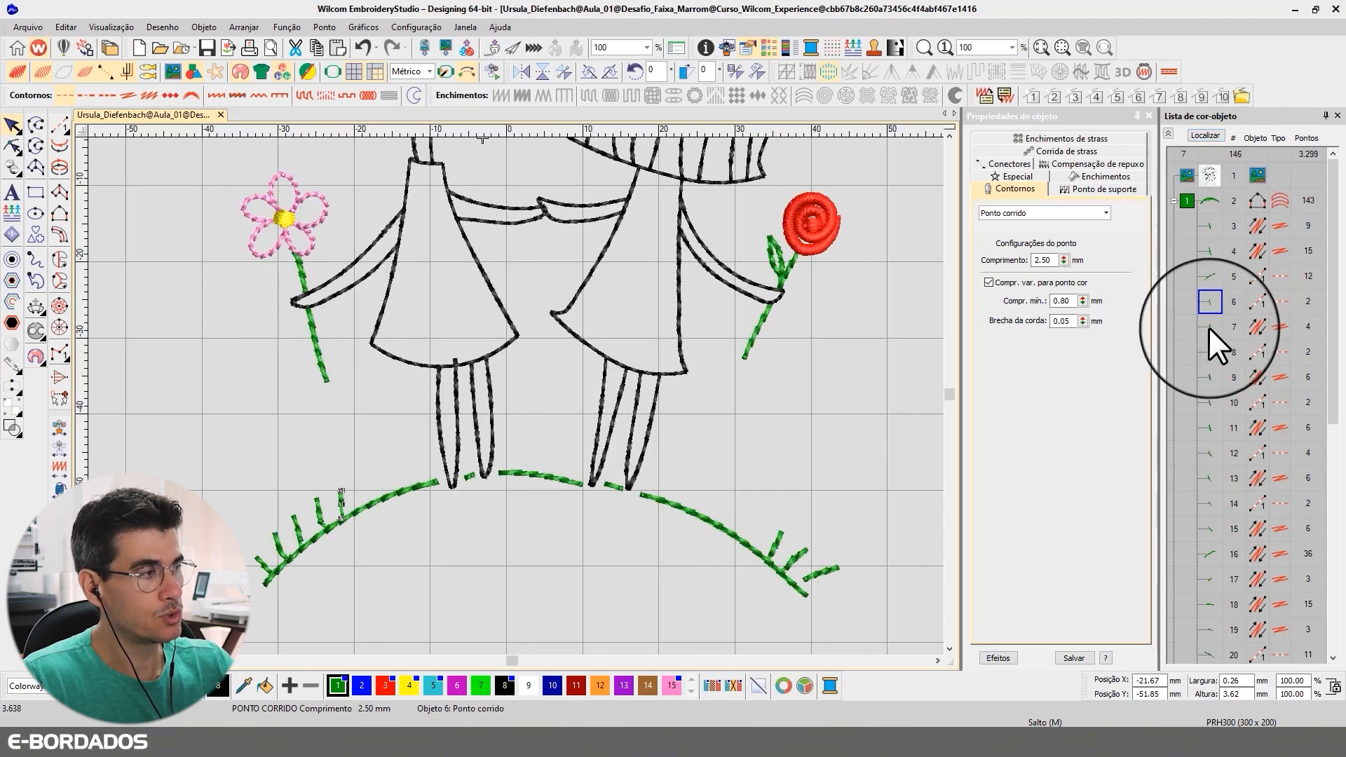
pyautogui.click(1208, 327)
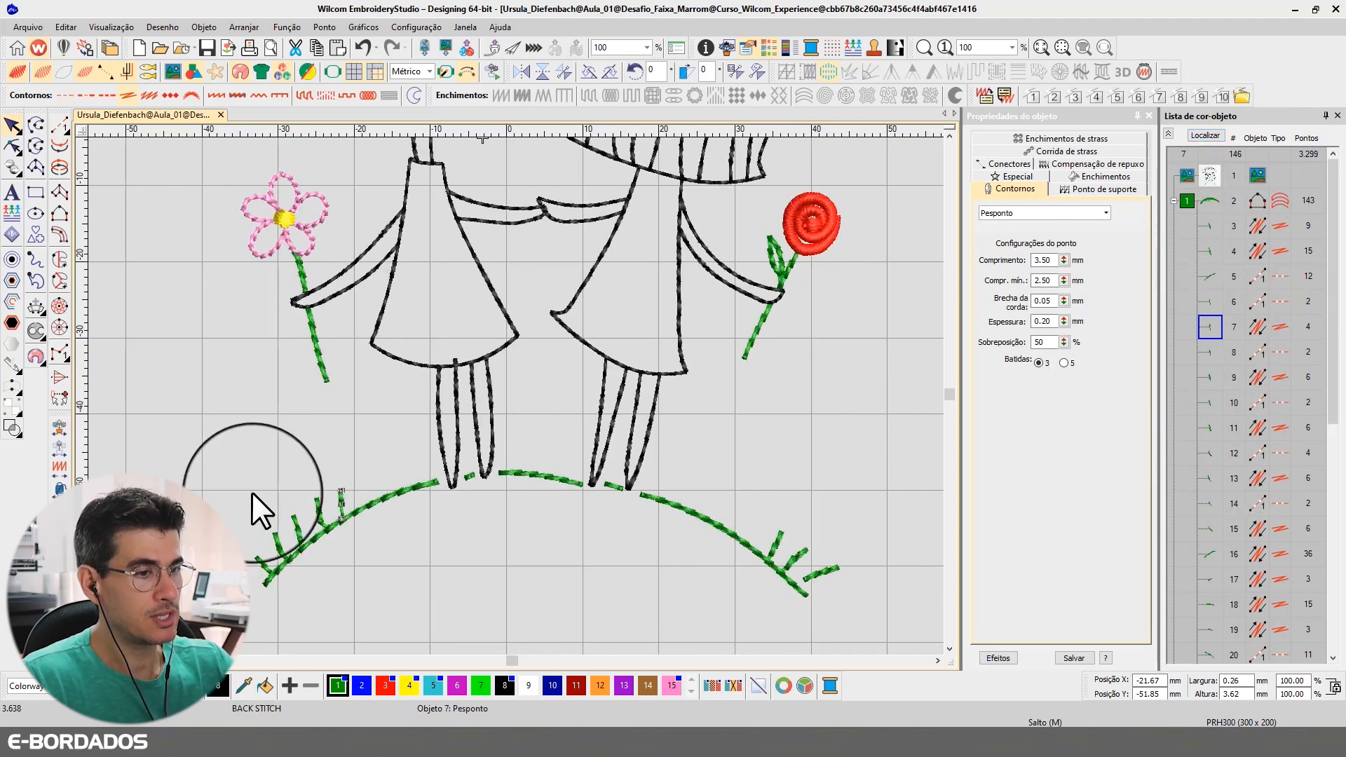
# Examine the duplicated objects in the left grass blades by selecting the whole group and the rightmost blade's objects 6 and 7.
pyautogui.moveTo(251, 492); pyautogui.dragTo(387, 604)
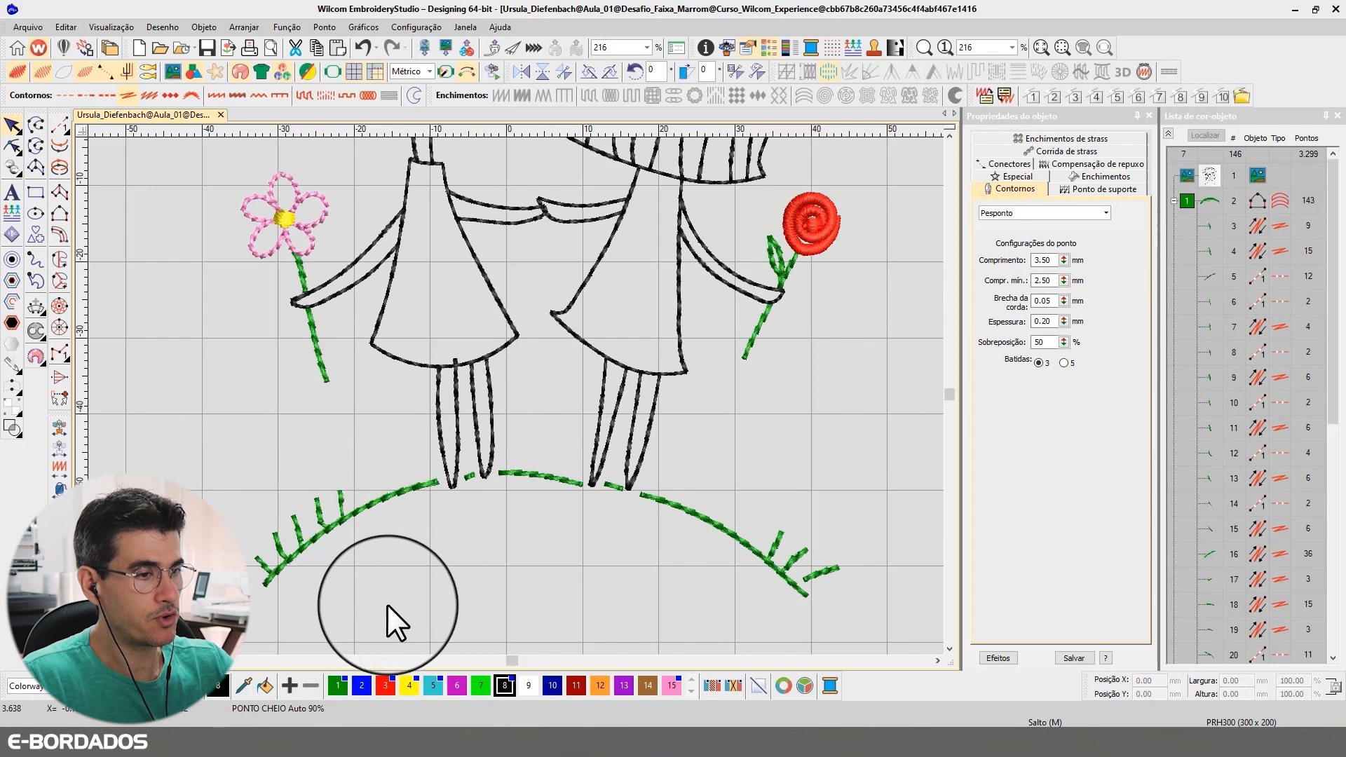
pyautogui.click(1209, 303)
pyautogui.keyDown('ctrl'); pyautogui.click(1204, 329); pyautogui.keyUp('ctrl')
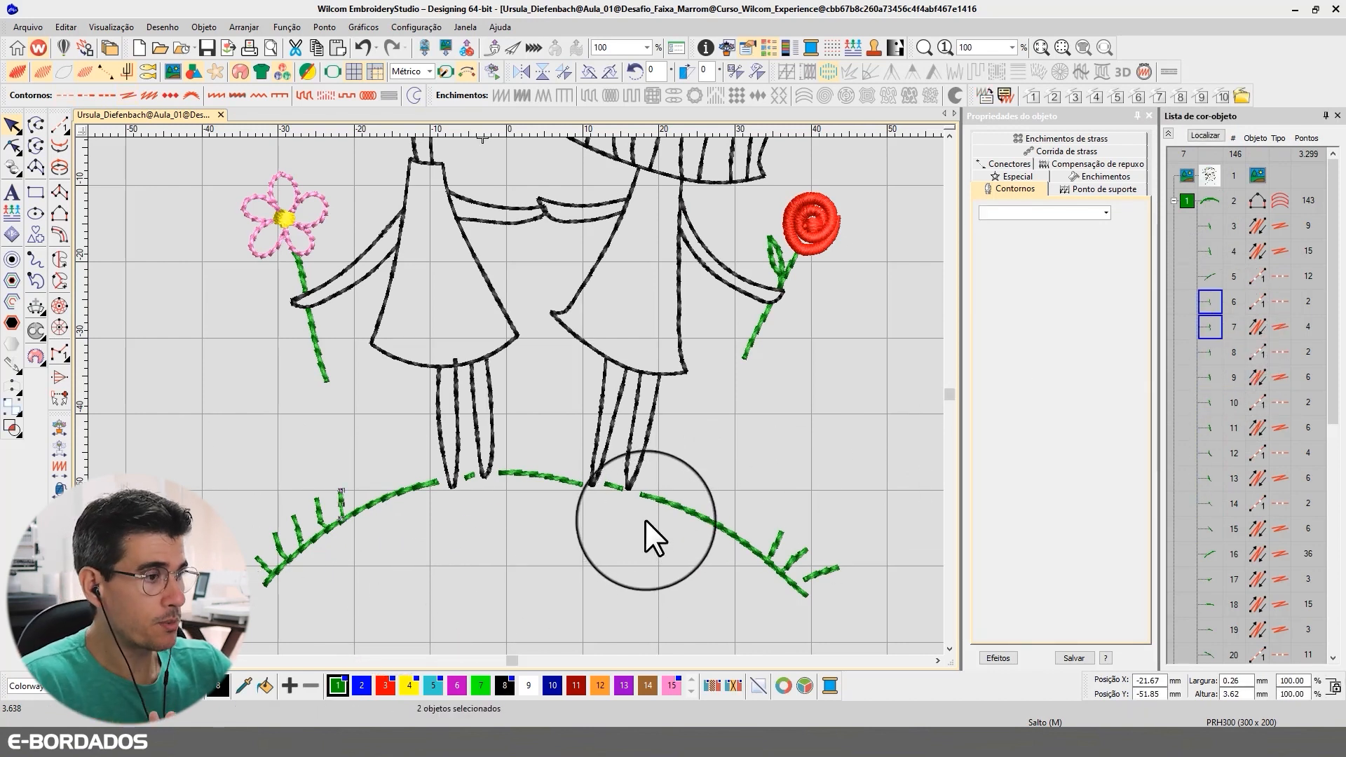
pyautogui.click(344, 500)
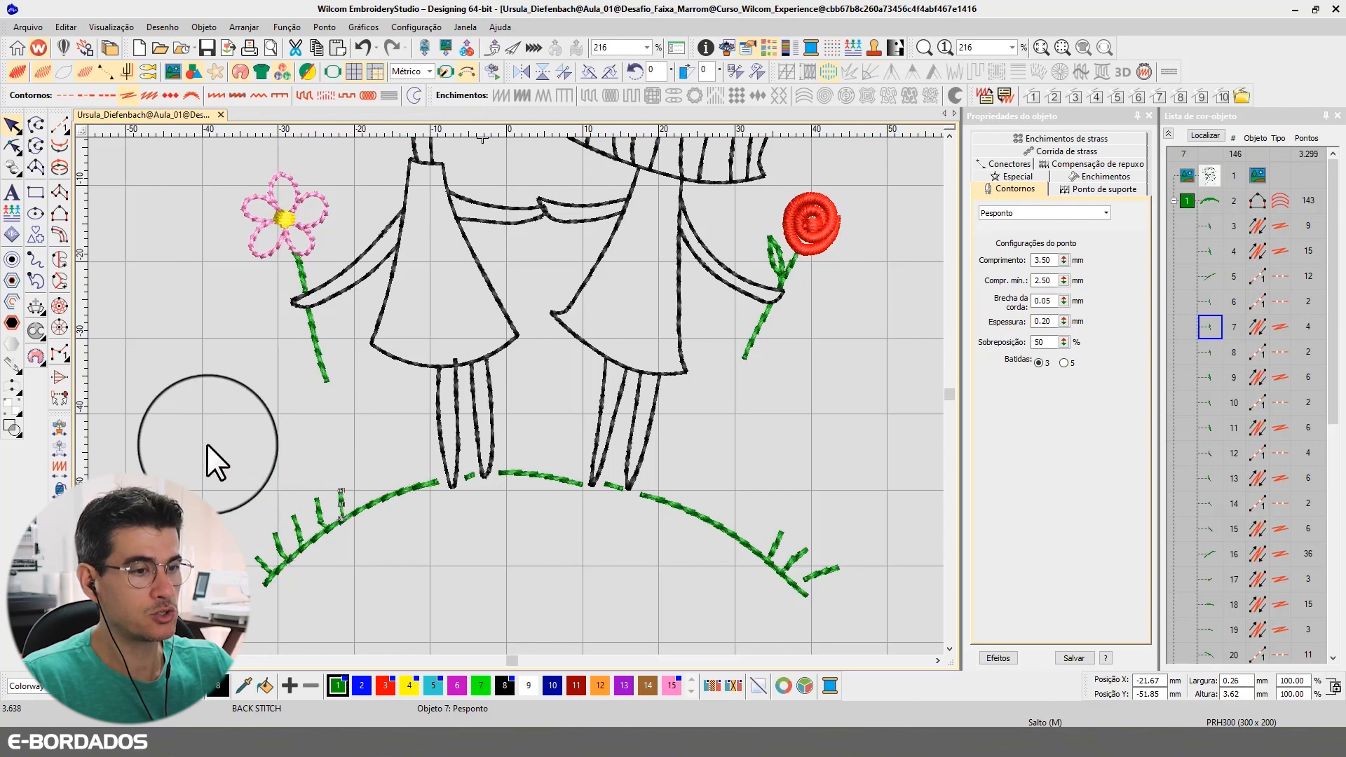
pyautogui.moveTo(207, 446); pyautogui.dragTo(387, 595)
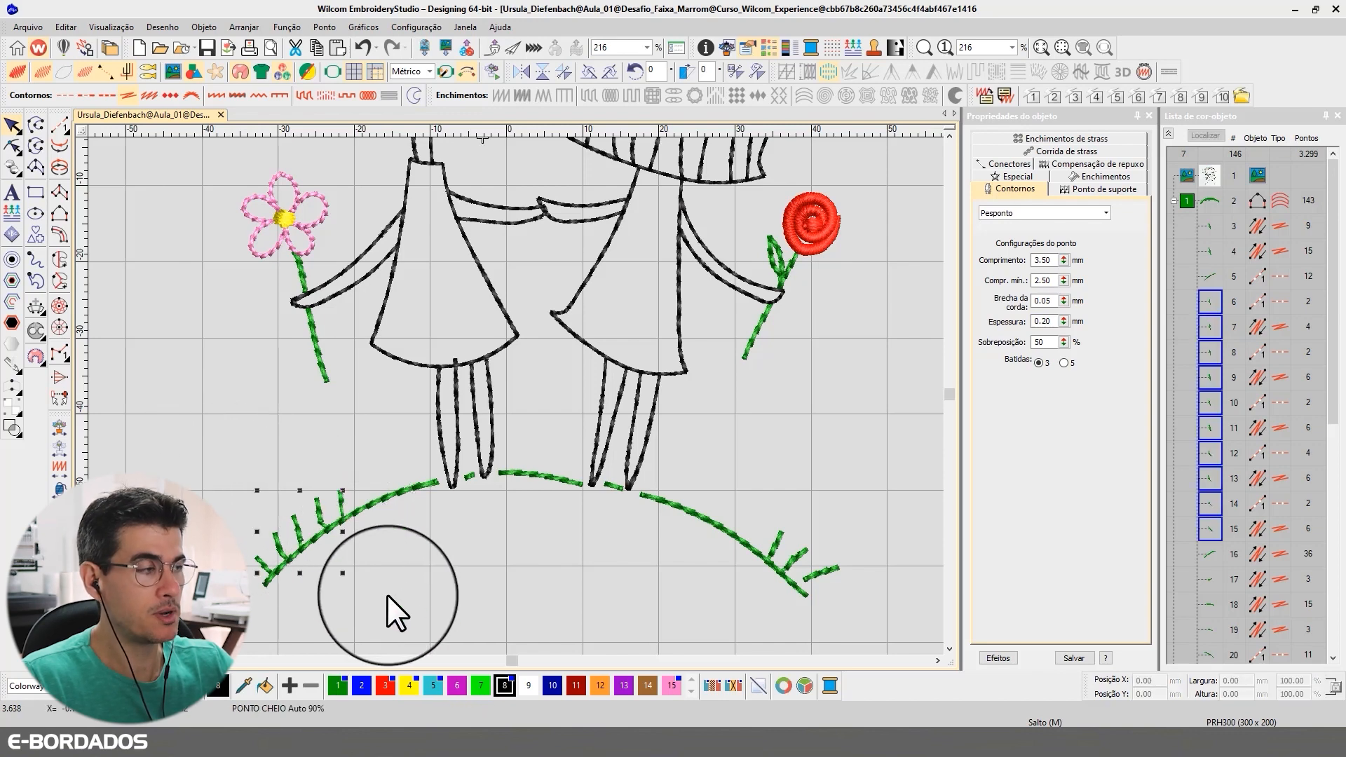
pyautogui.click(376, 553)
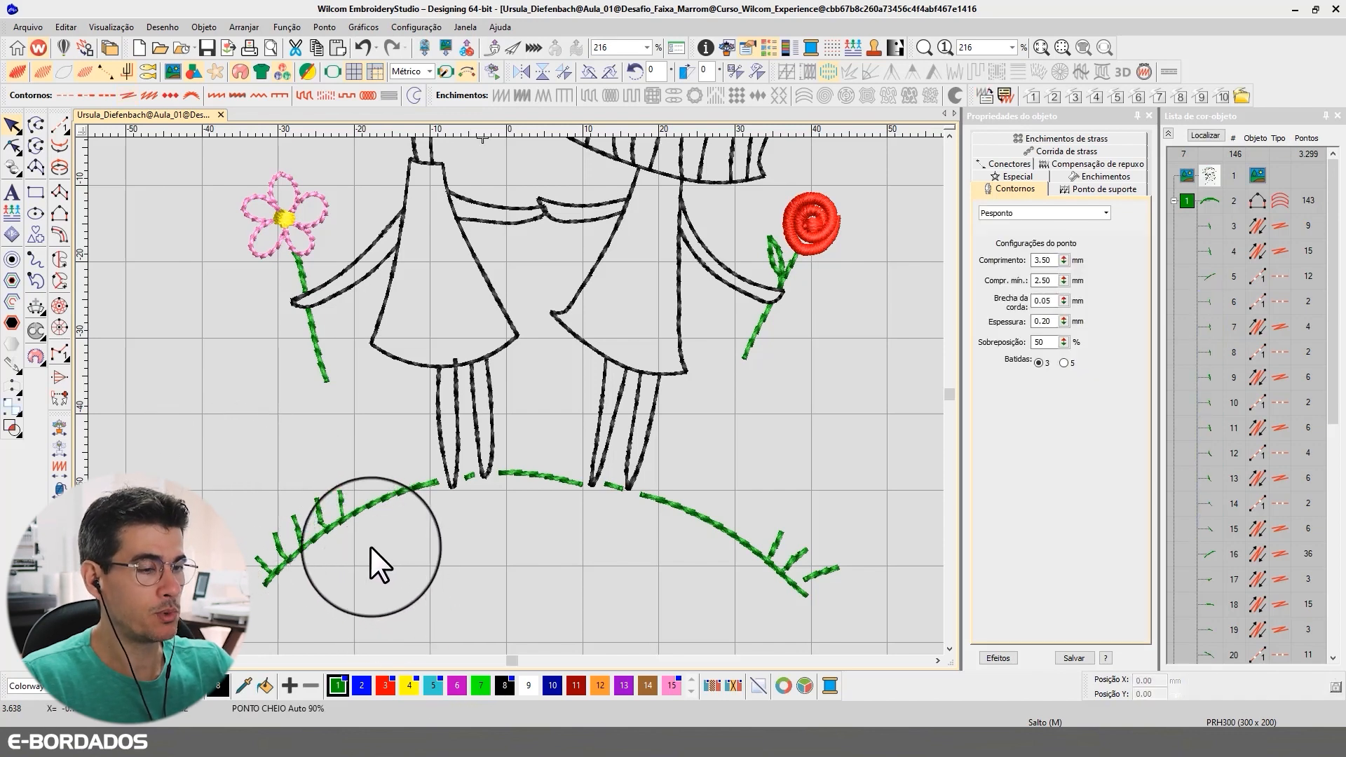
pyautogui.click(339, 507)
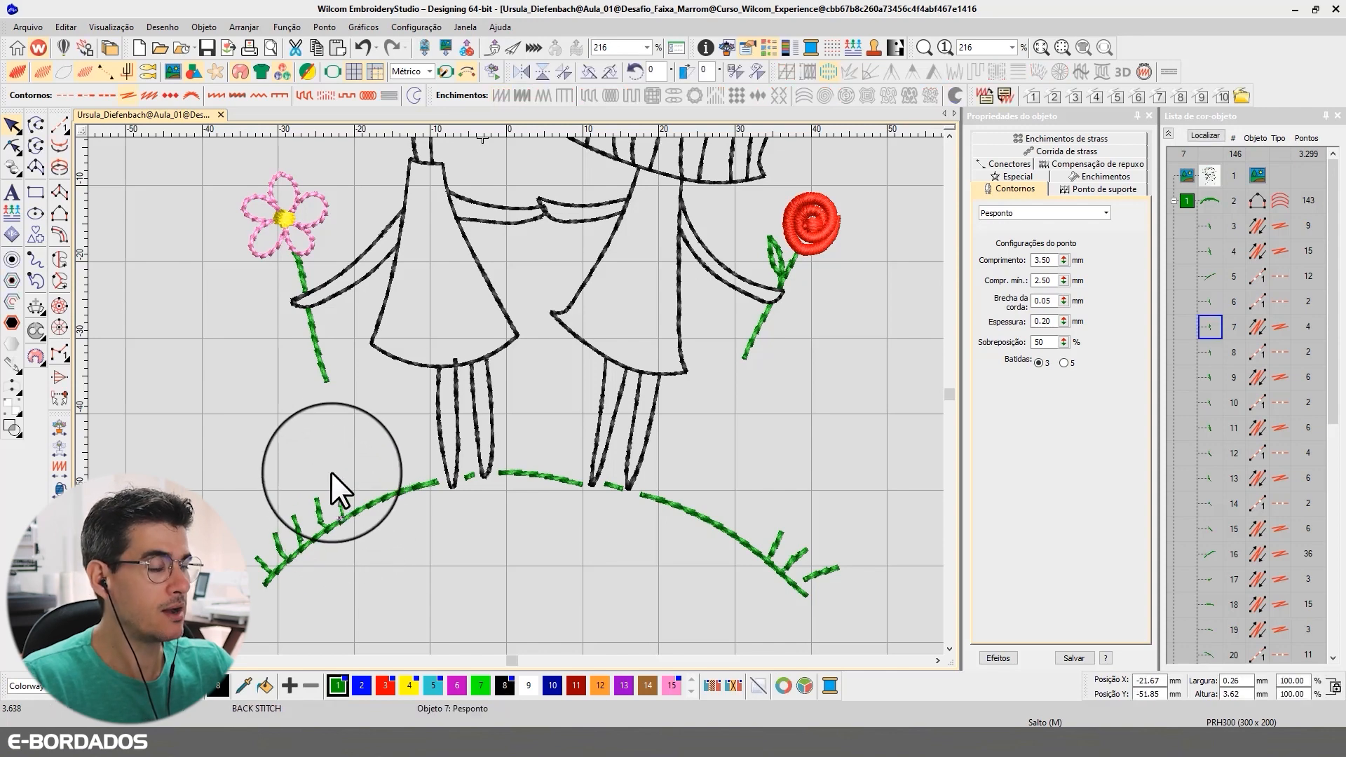
pyautogui.moveTo(326, 459); pyautogui.dragTo(365, 549)
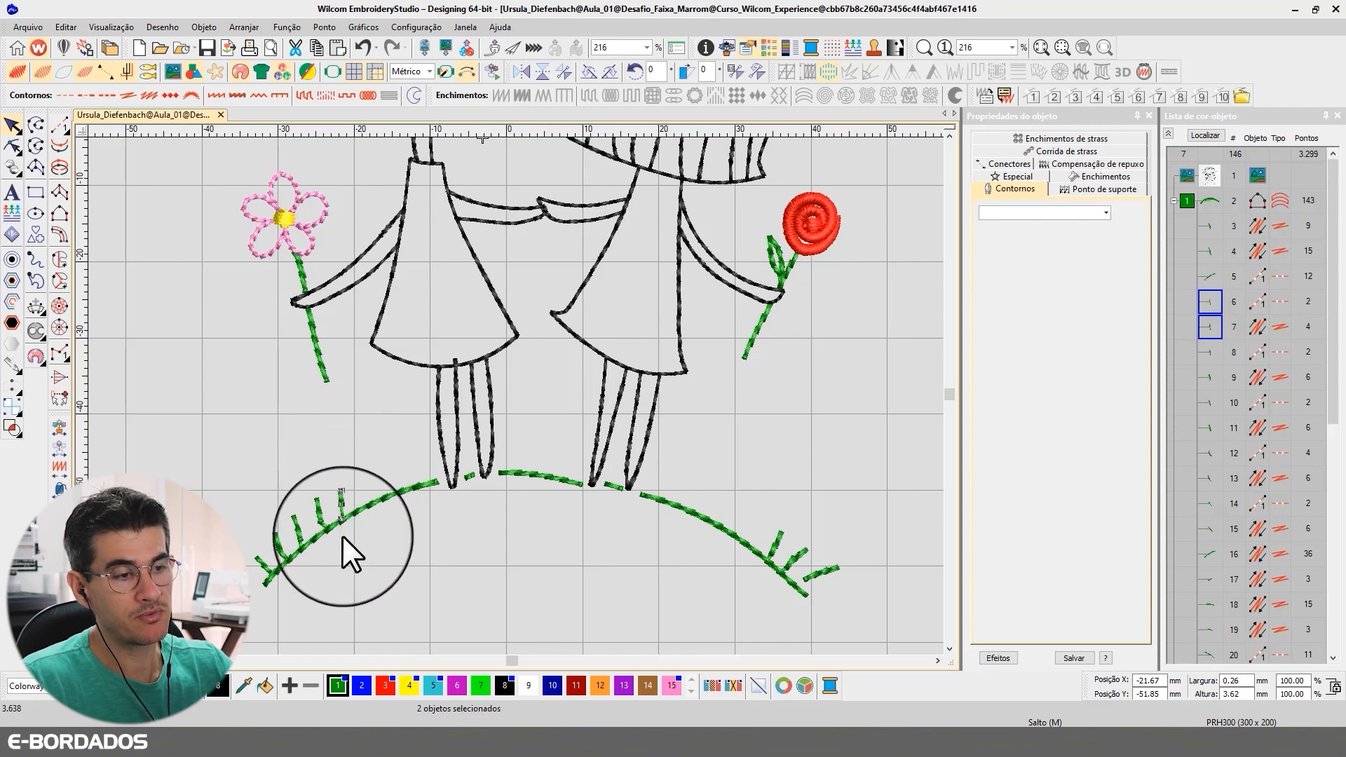
pyautogui.click(357, 531)
pyautogui.click(339, 497)
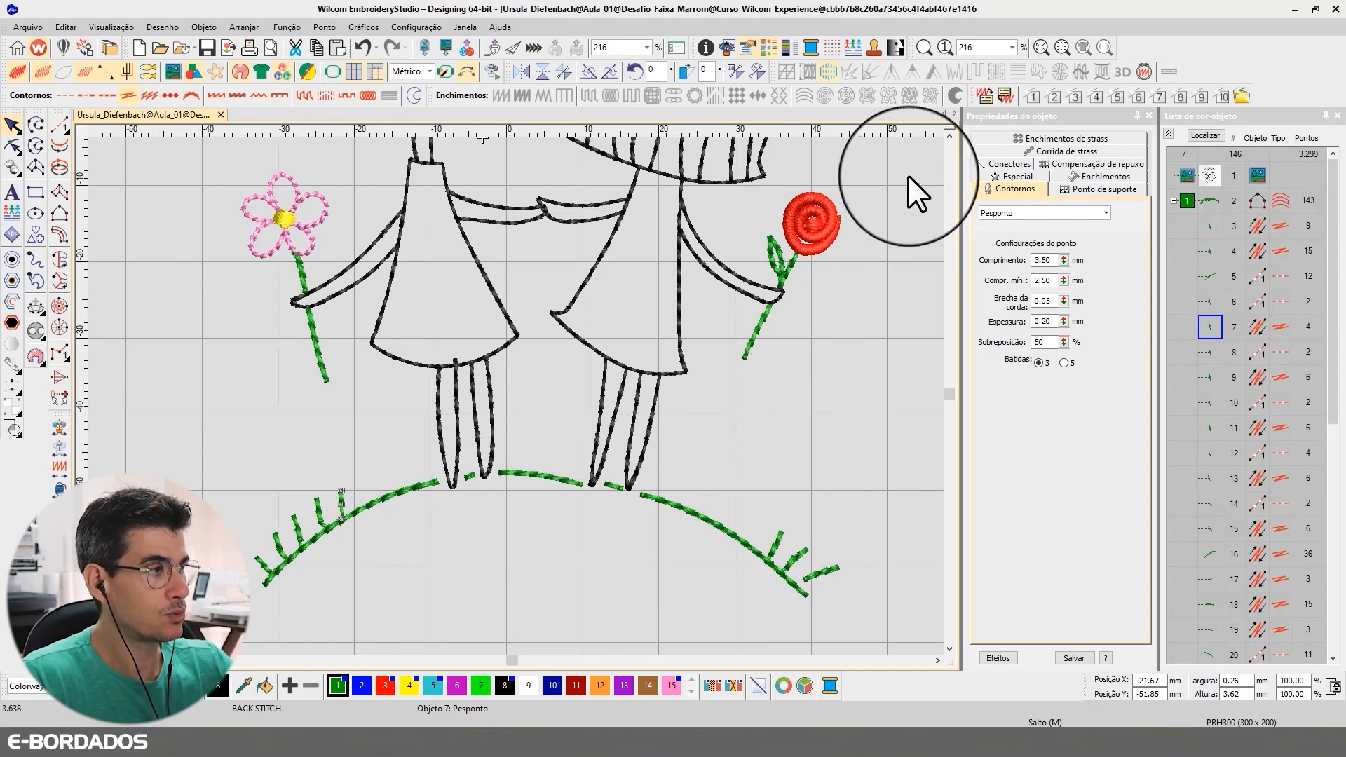
# Inspect the outline stitch of the hill line's middle section and of the red flower's stem.
pyautogui.scroll(-1, 774, 348)
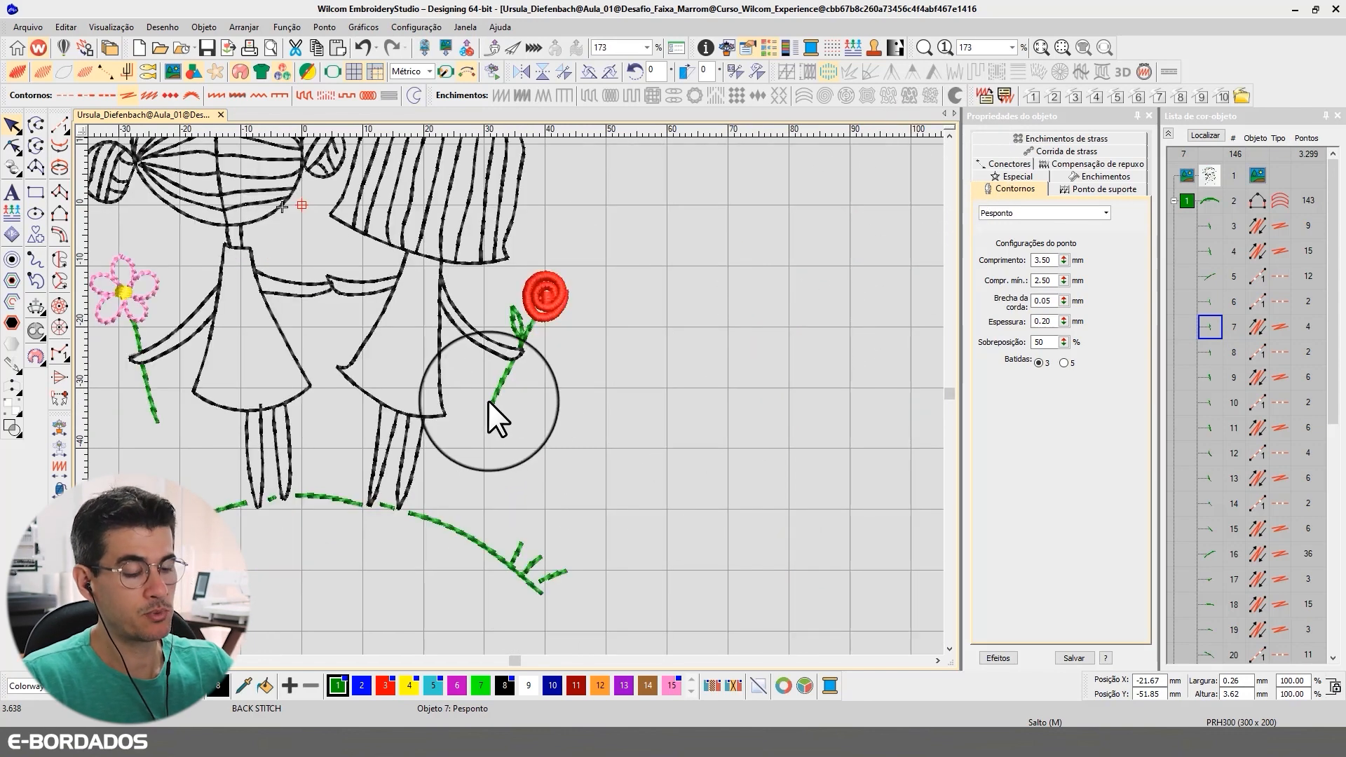
pyautogui.click(950, 135)
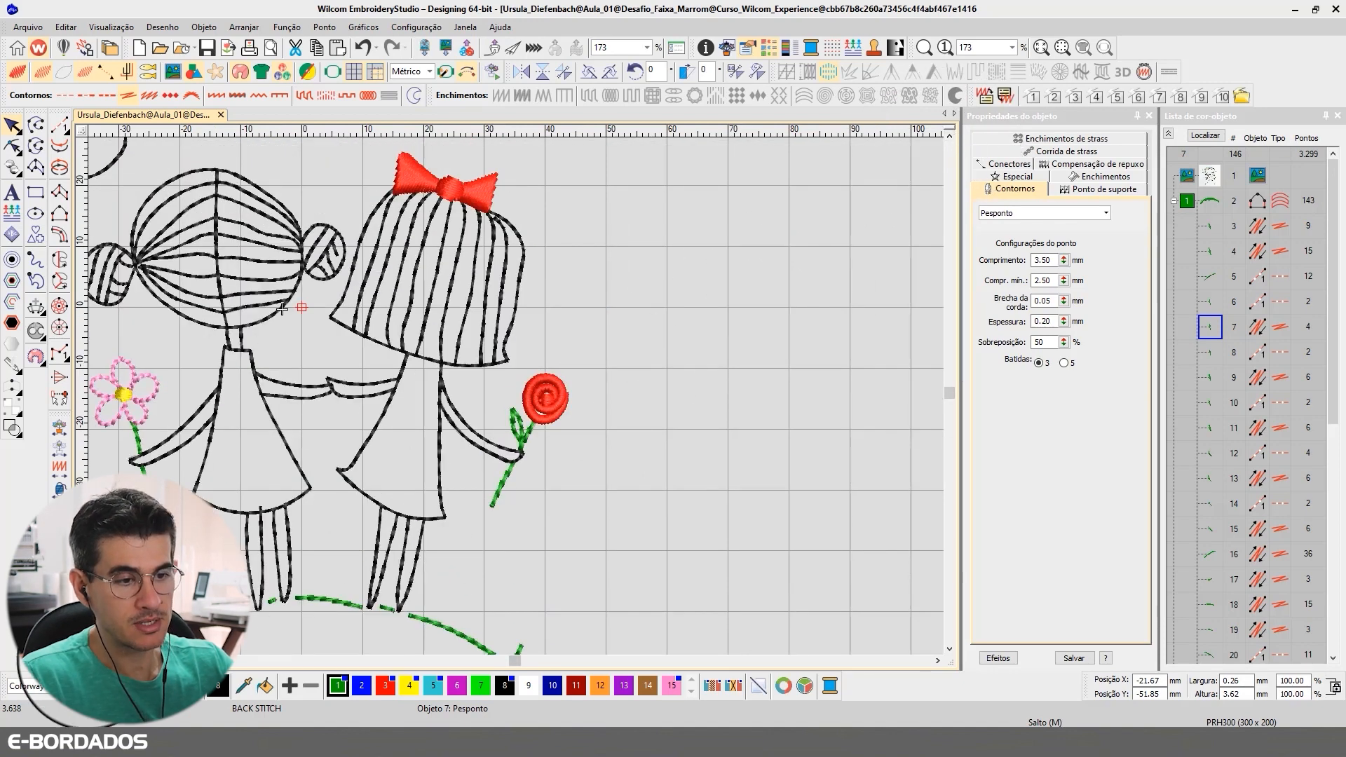
pyautogui.click(82, 661)
pyautogui.click(950, 647)
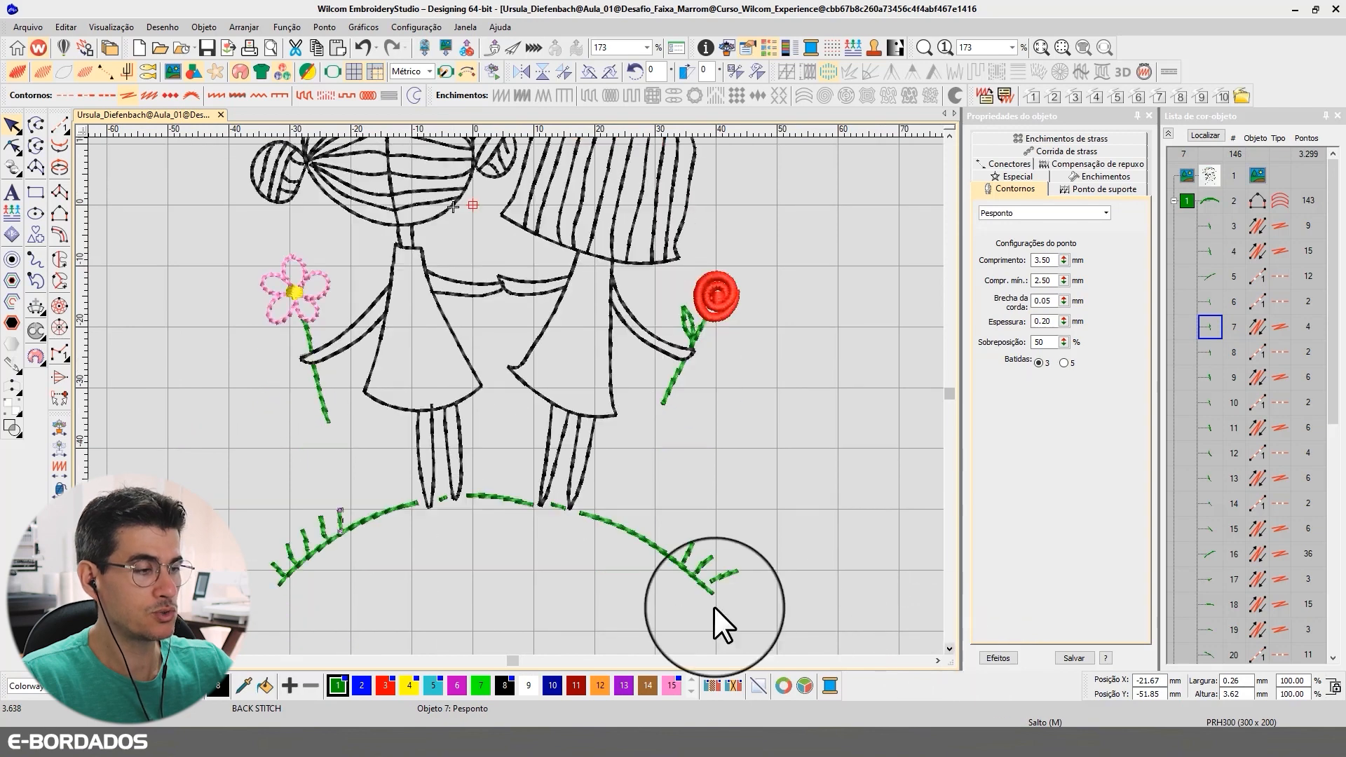
pyautogui.click(505, 499)
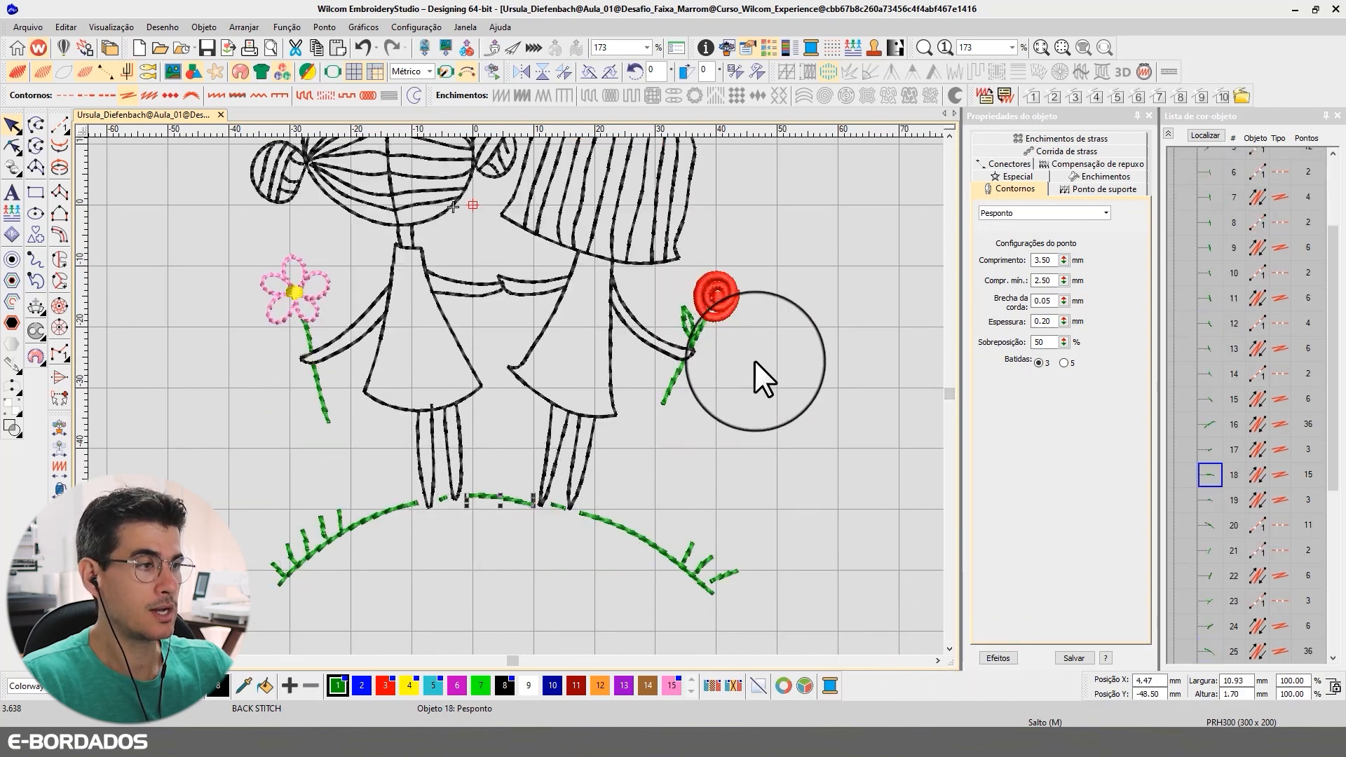
pyautogui.click(731, 460)
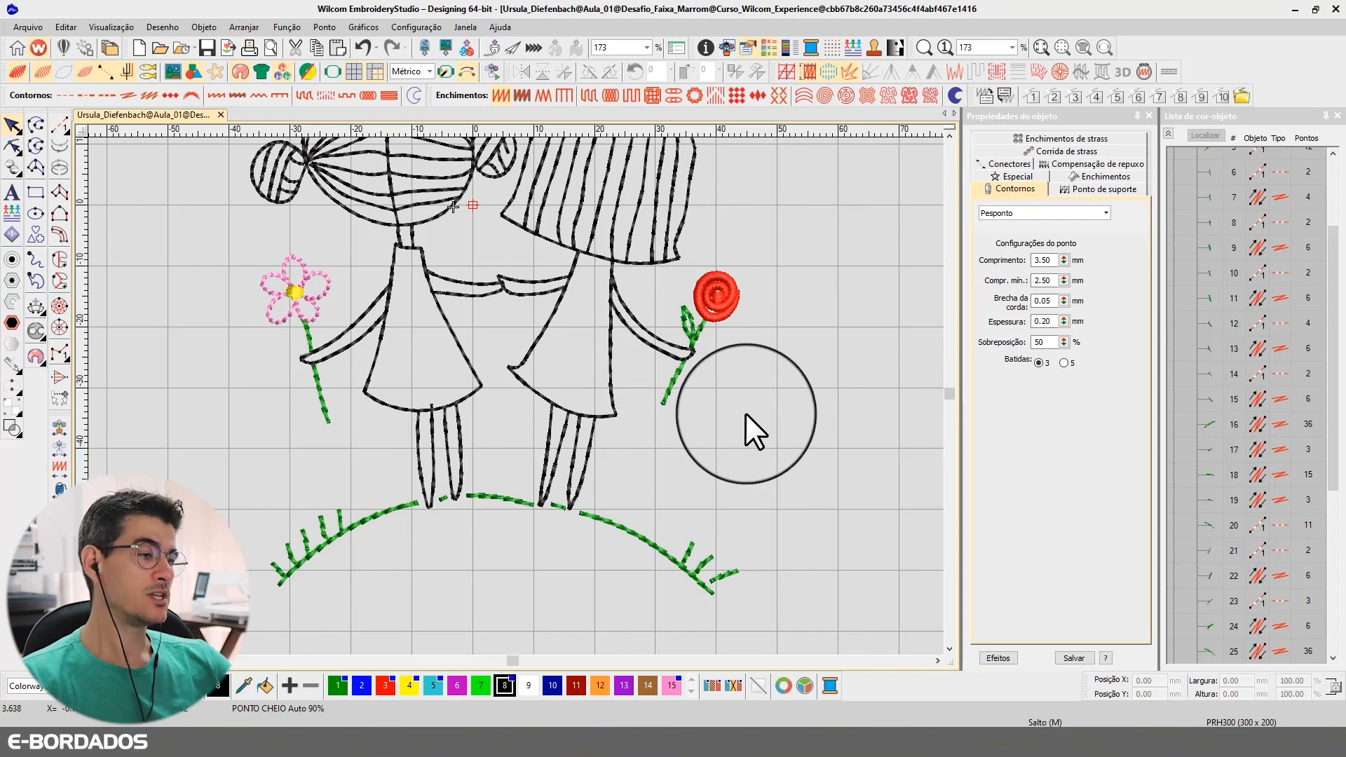
pyautogui.click(950, 135)
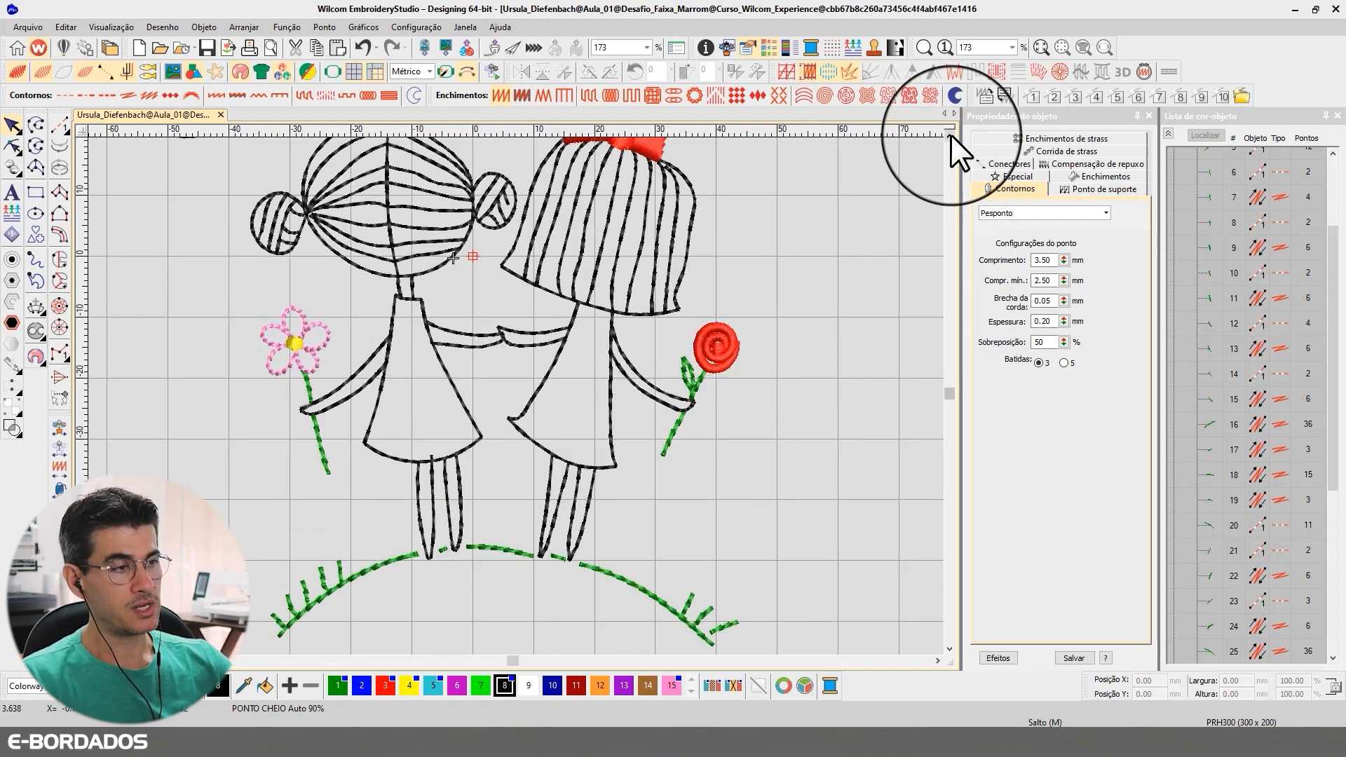
pyautogui.click(950, 135)
pyautogui.click(673, 495)
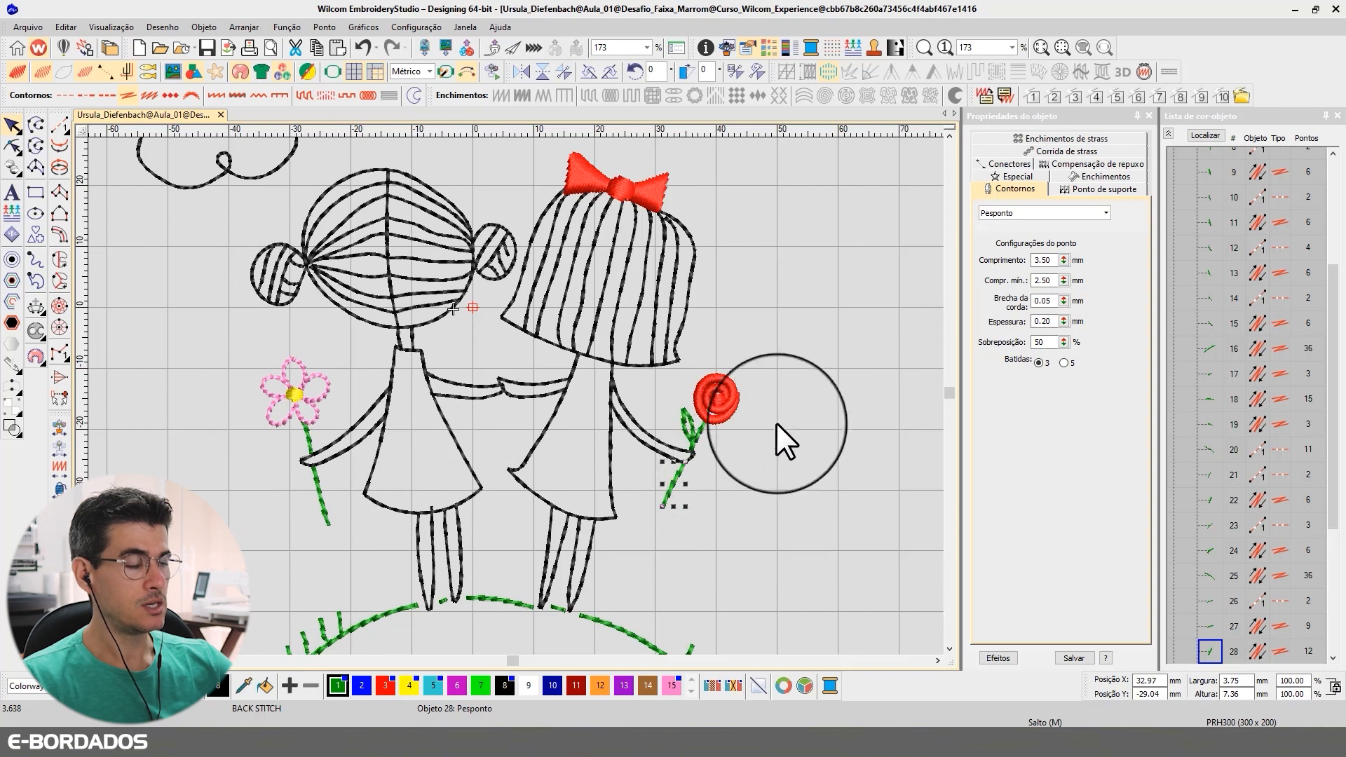
pyautogui.click(805, 397)
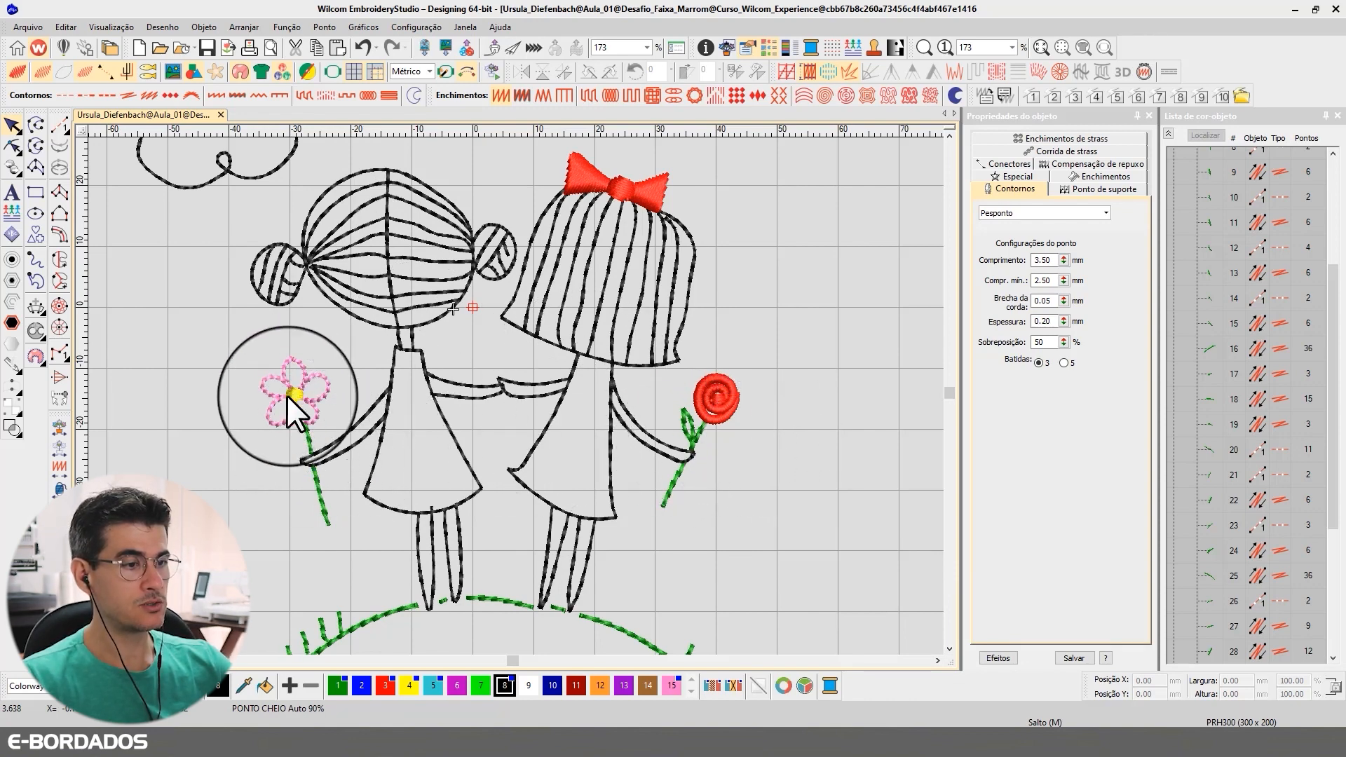
# Inspect the outline stitch of the arc line along the rainbow's lower edge.
pyautogui.click(950, 649)
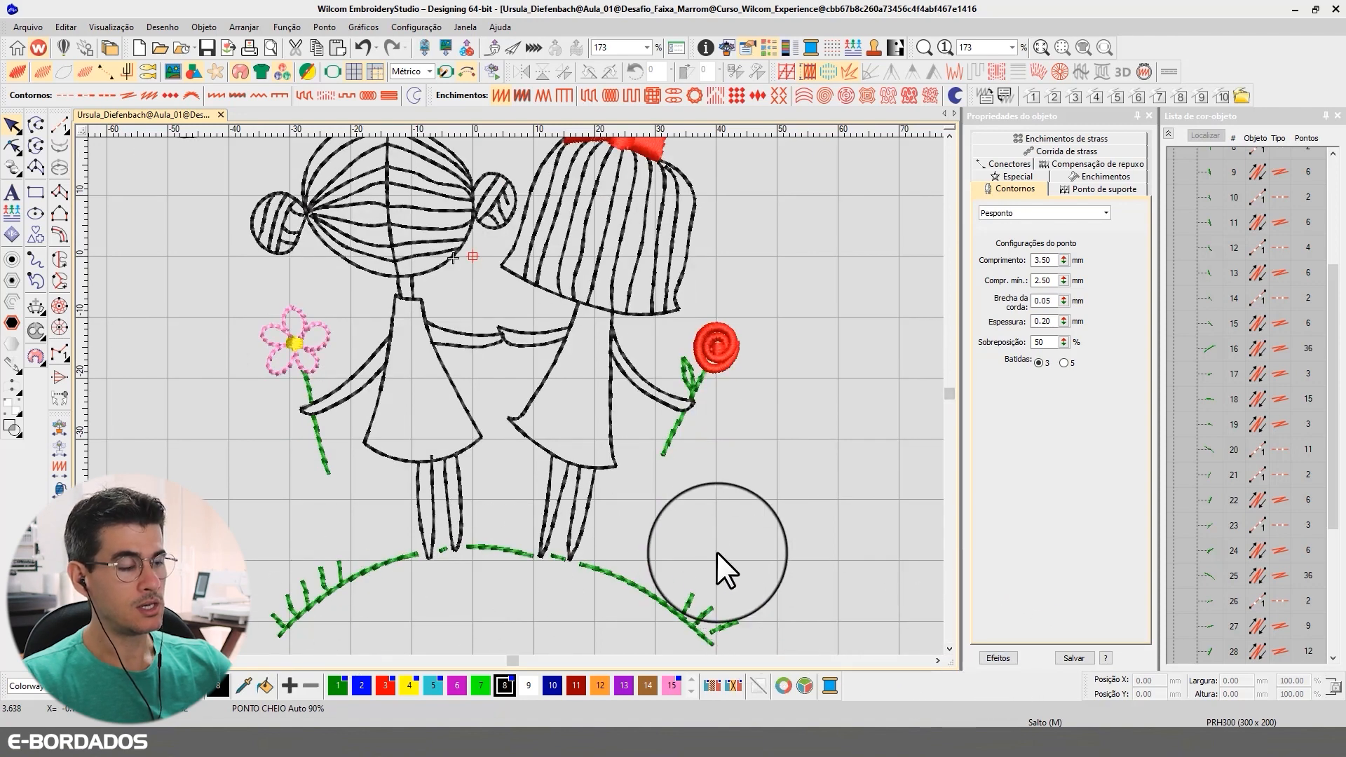
pyautogui.click(949, 134)
pyautogui.click(949, 135)
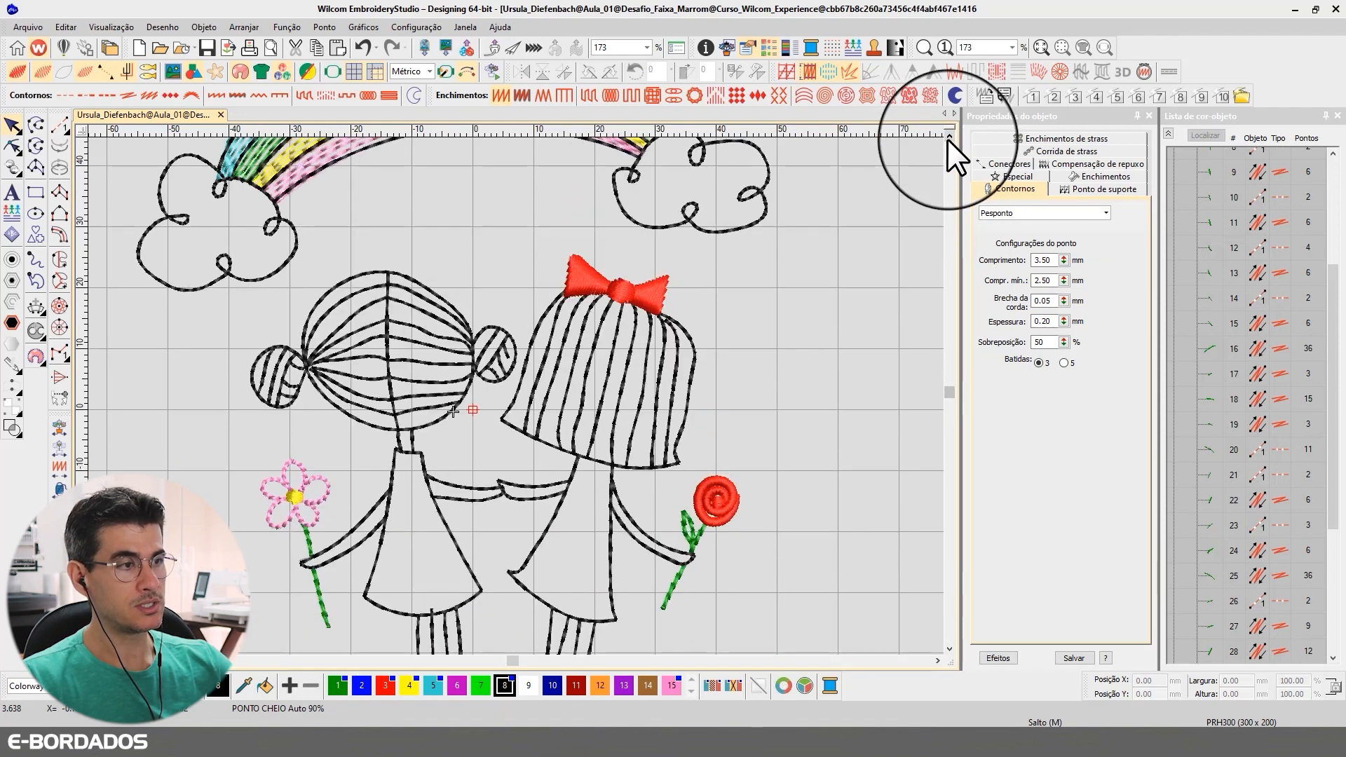
pyautogui.click(948, 137)
pyautogui.click(948, 138)
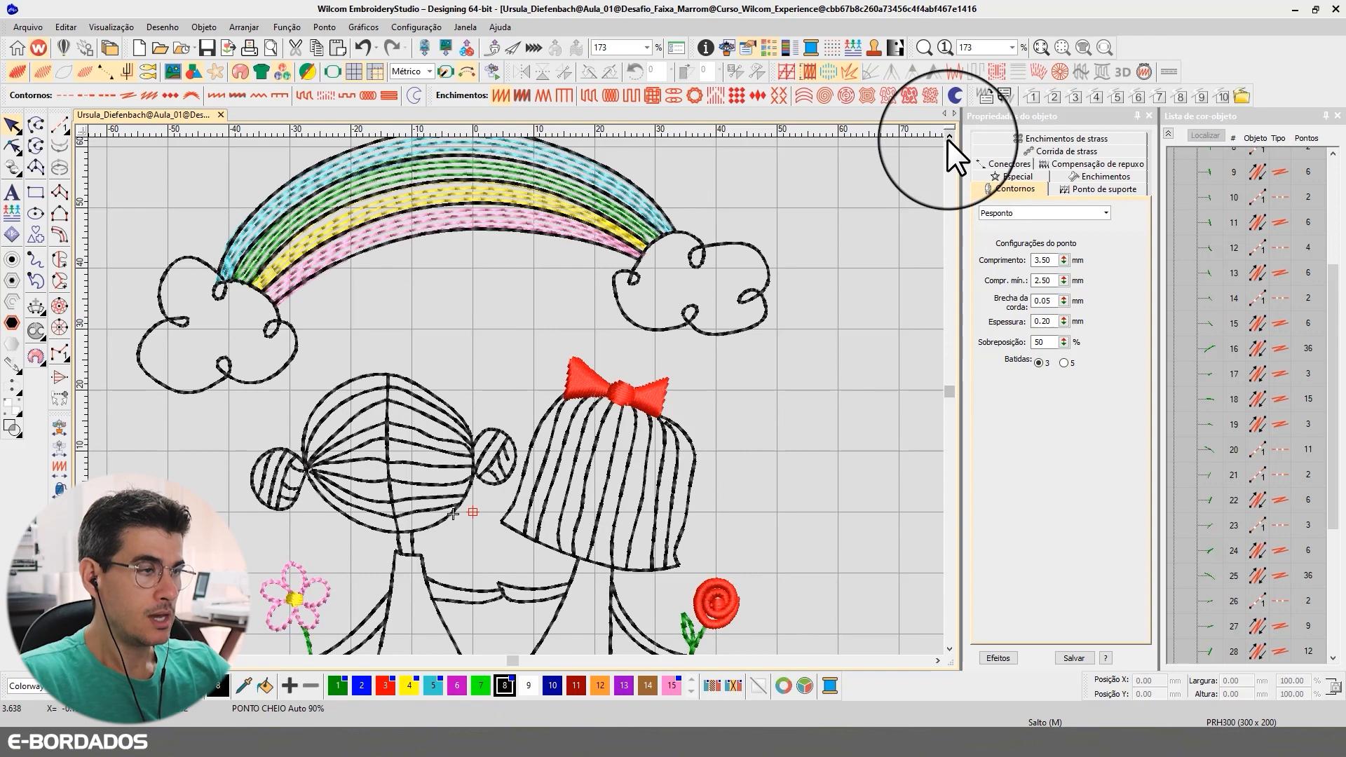
pyautogui.click(350, 252)
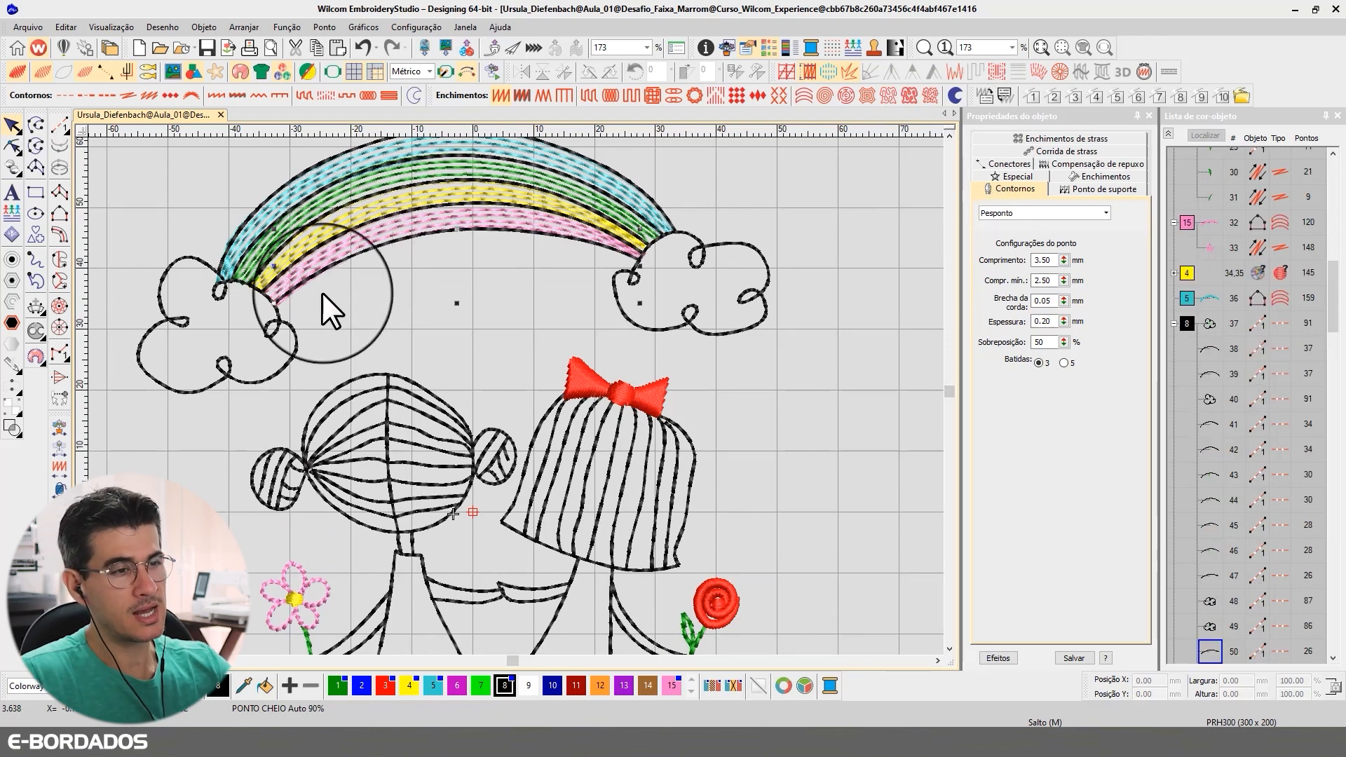
# Try Pesponto as the outline stitch of the left cloud.
pyautogui.click(313, 329)
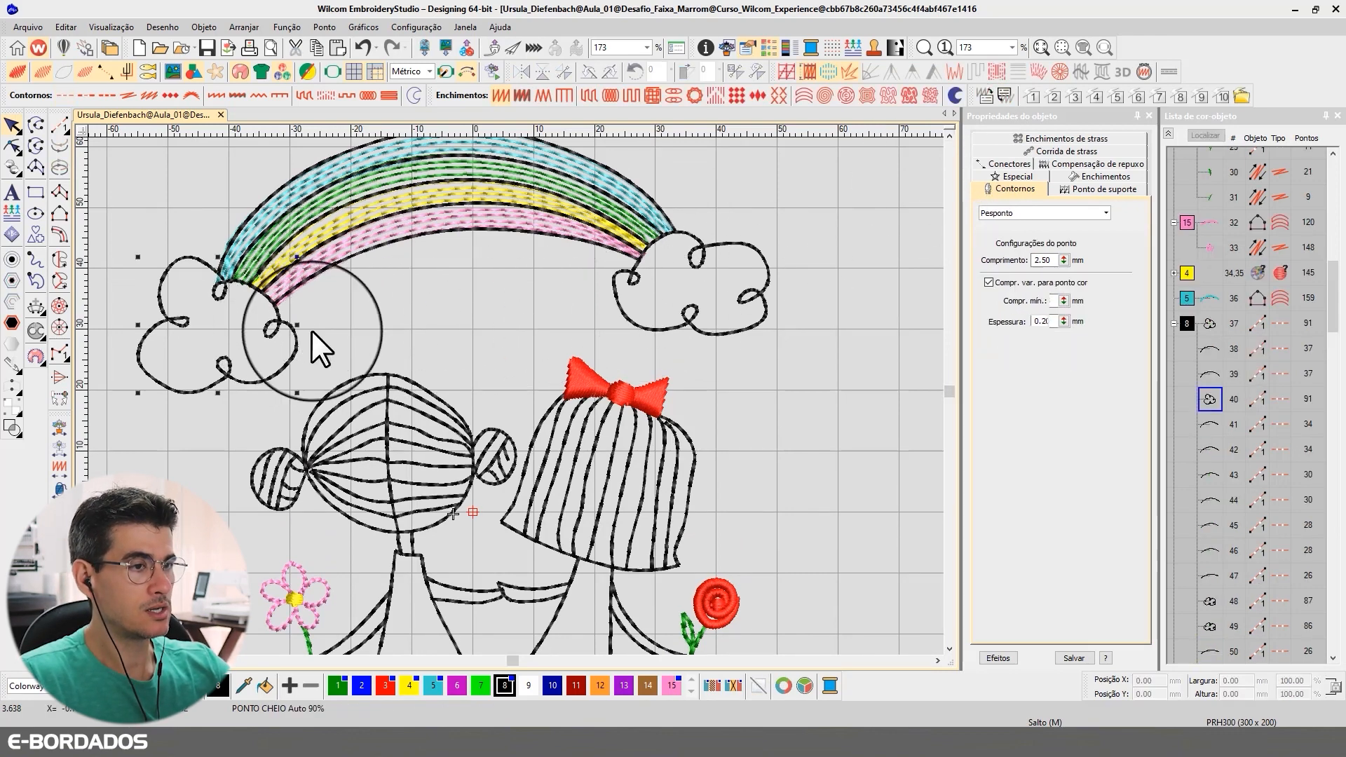
pyautogui.click(1003, 216)
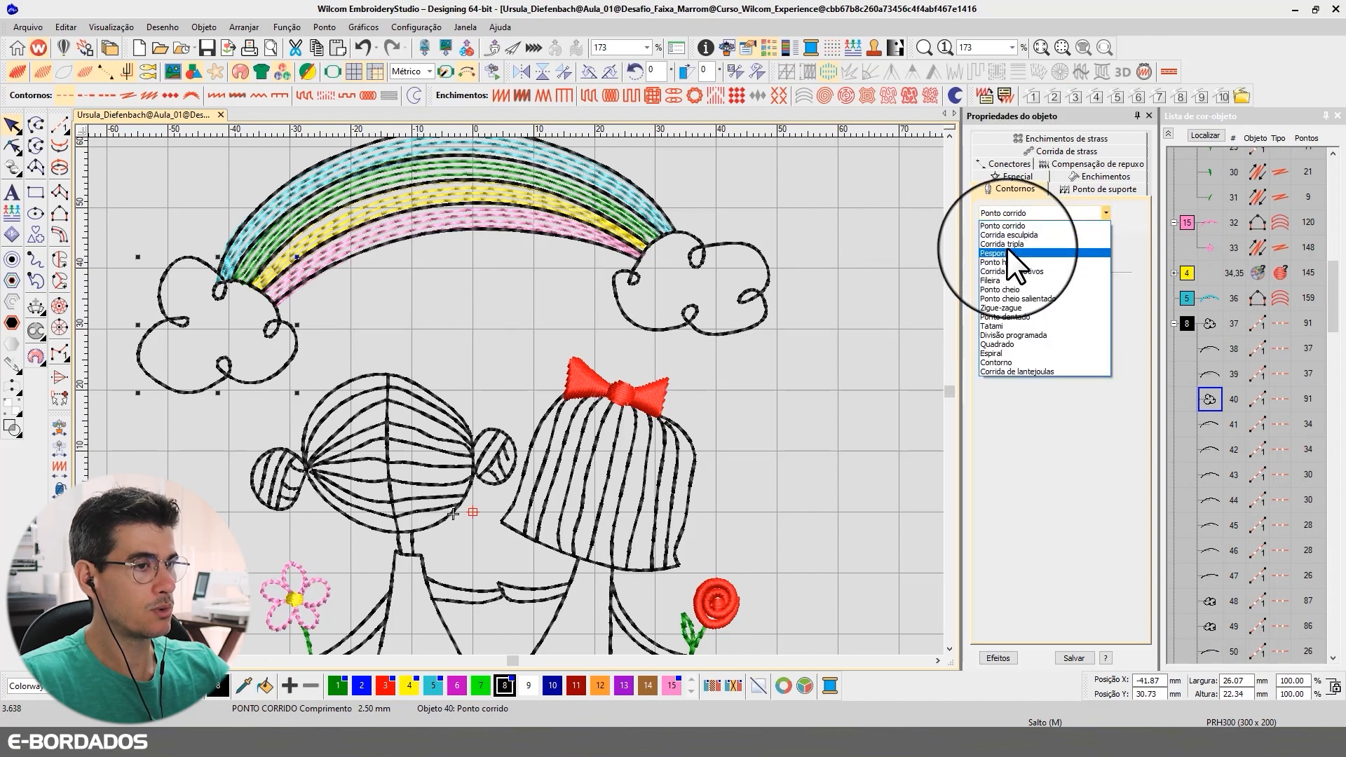
pyautogui.click(1007, 246)
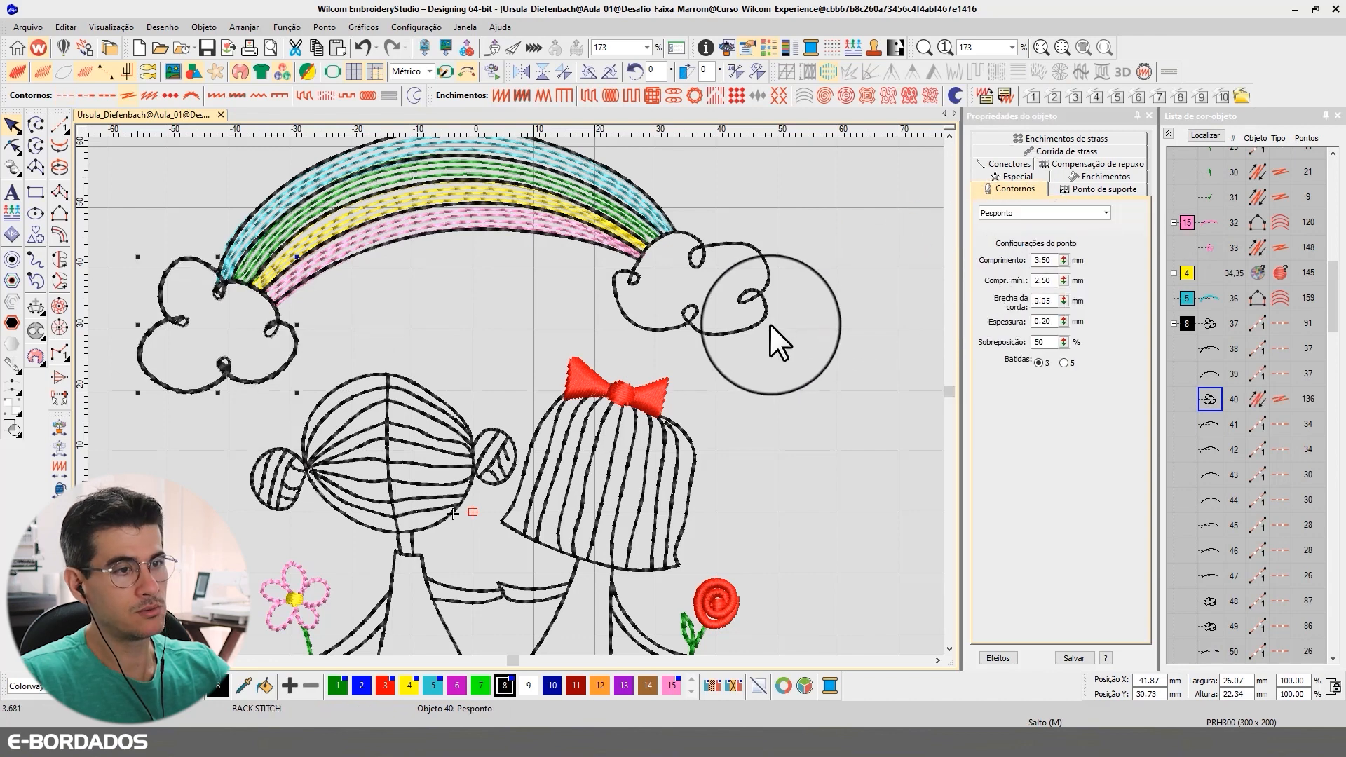
pyautogui.click(506, 327)
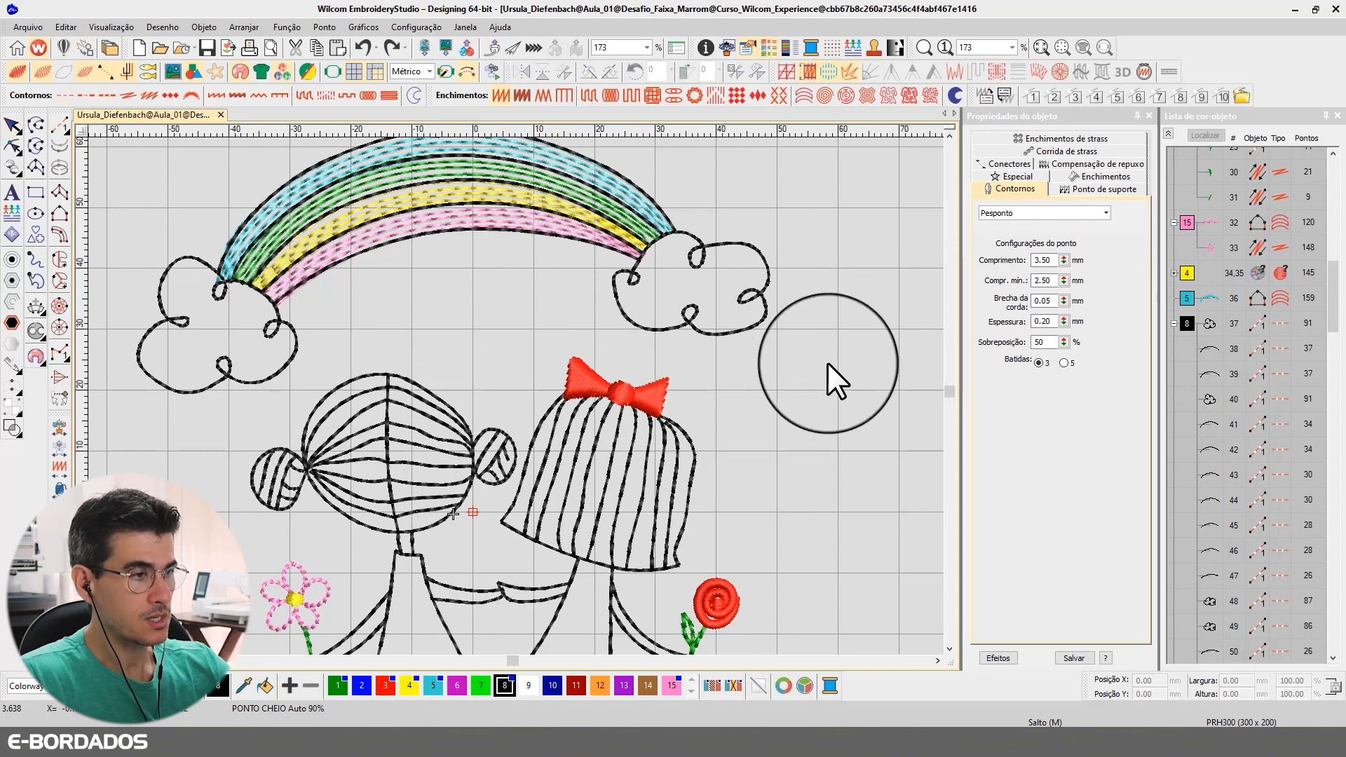
# Inspect the fill stitch settings of the red bow's two loops.
pyautogui.scroll(-2, 829, 366)
pyautogui.press('b')
pyautogui.moveTo(331, 371); pyautogui.dragTo(455, 452)
pyautogui.click(384, 383)
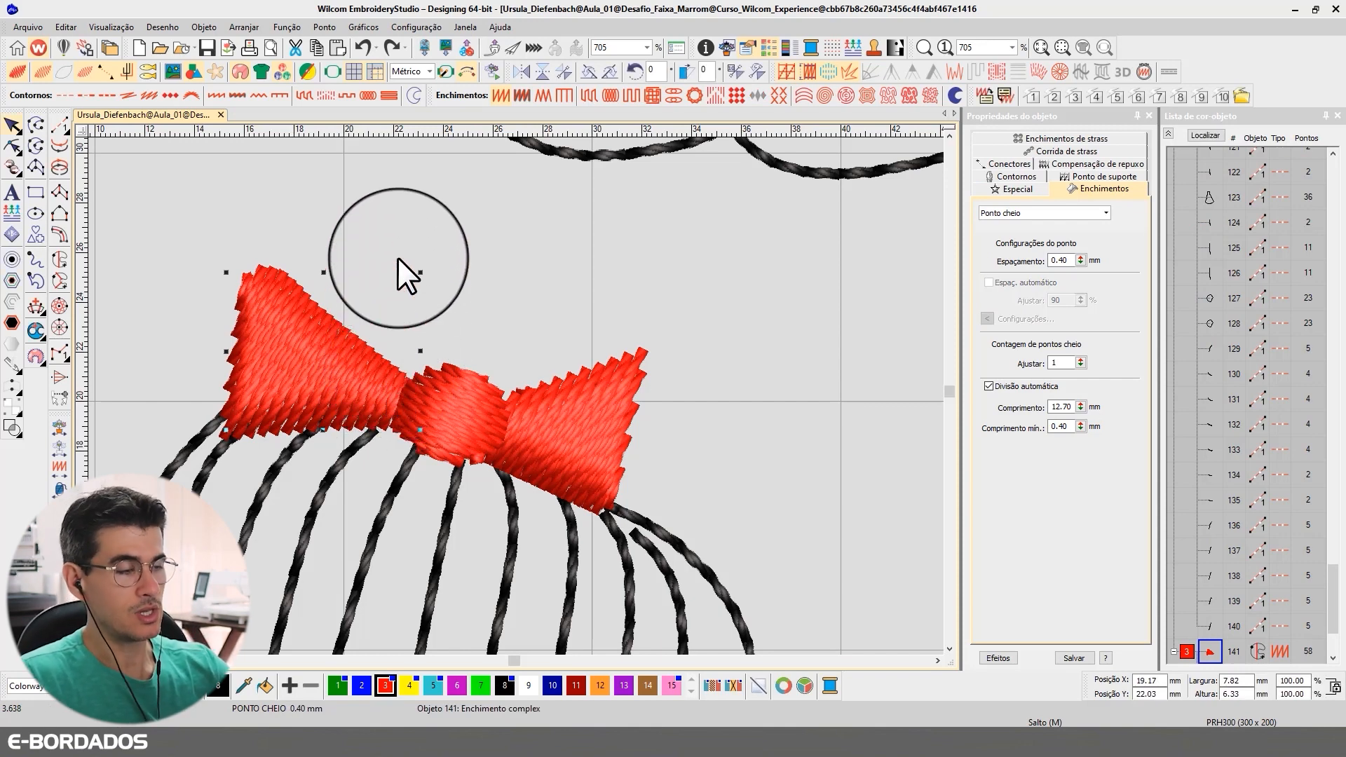
pyautogui.click(551, 404)
# Try new stitch angles on the red bow's left and right loops.
pyautogui.click(262, 331)
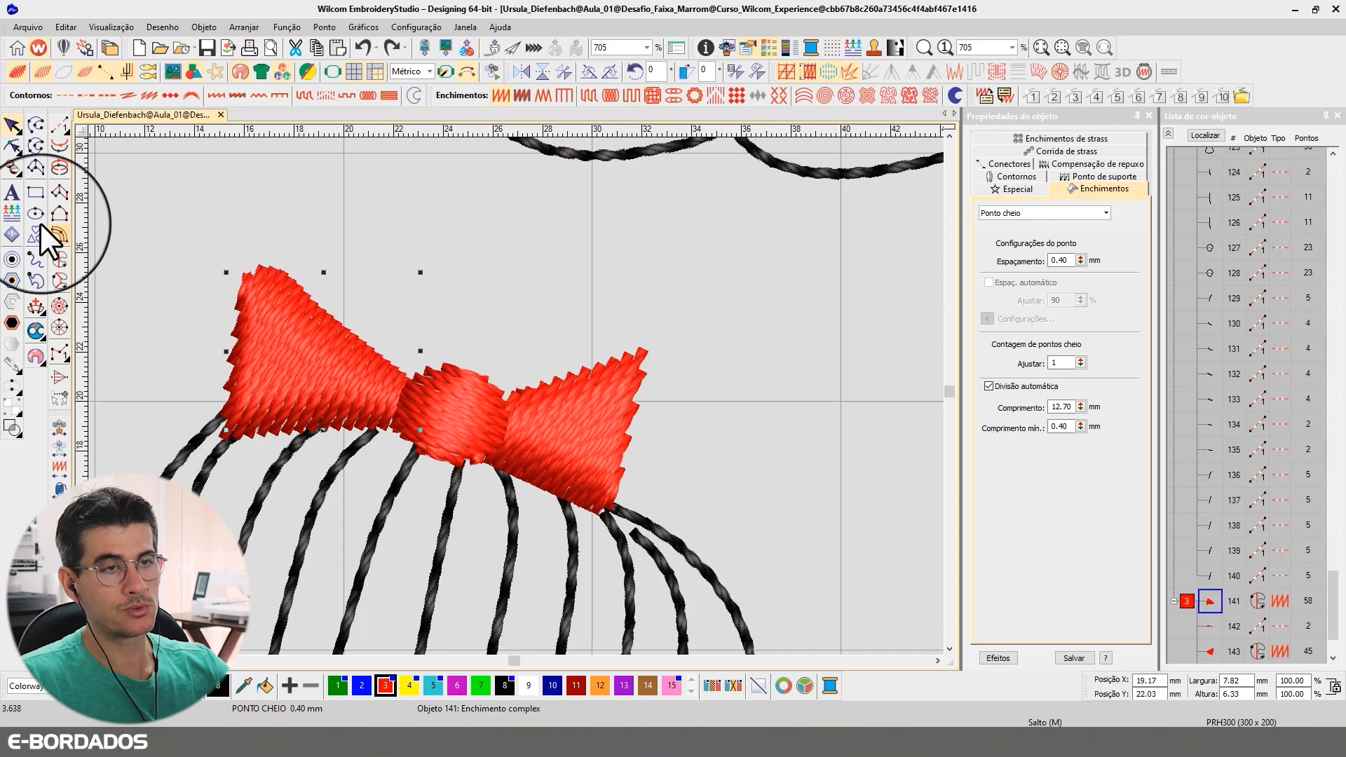
pyautogui.click(12, 147)
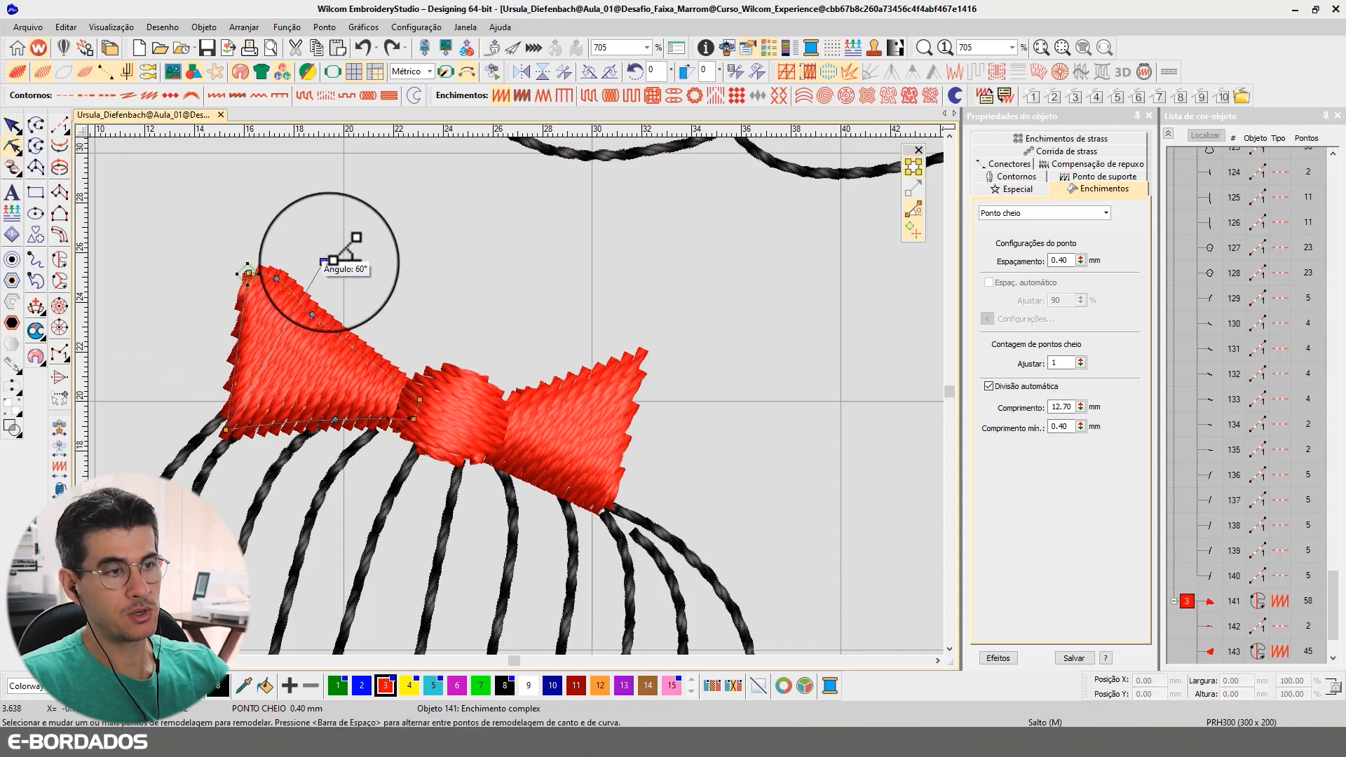
pyautogui.moveTo(321, 259); pyautogui.dragTo(405, 265)
pyautogui.click(12, 126)
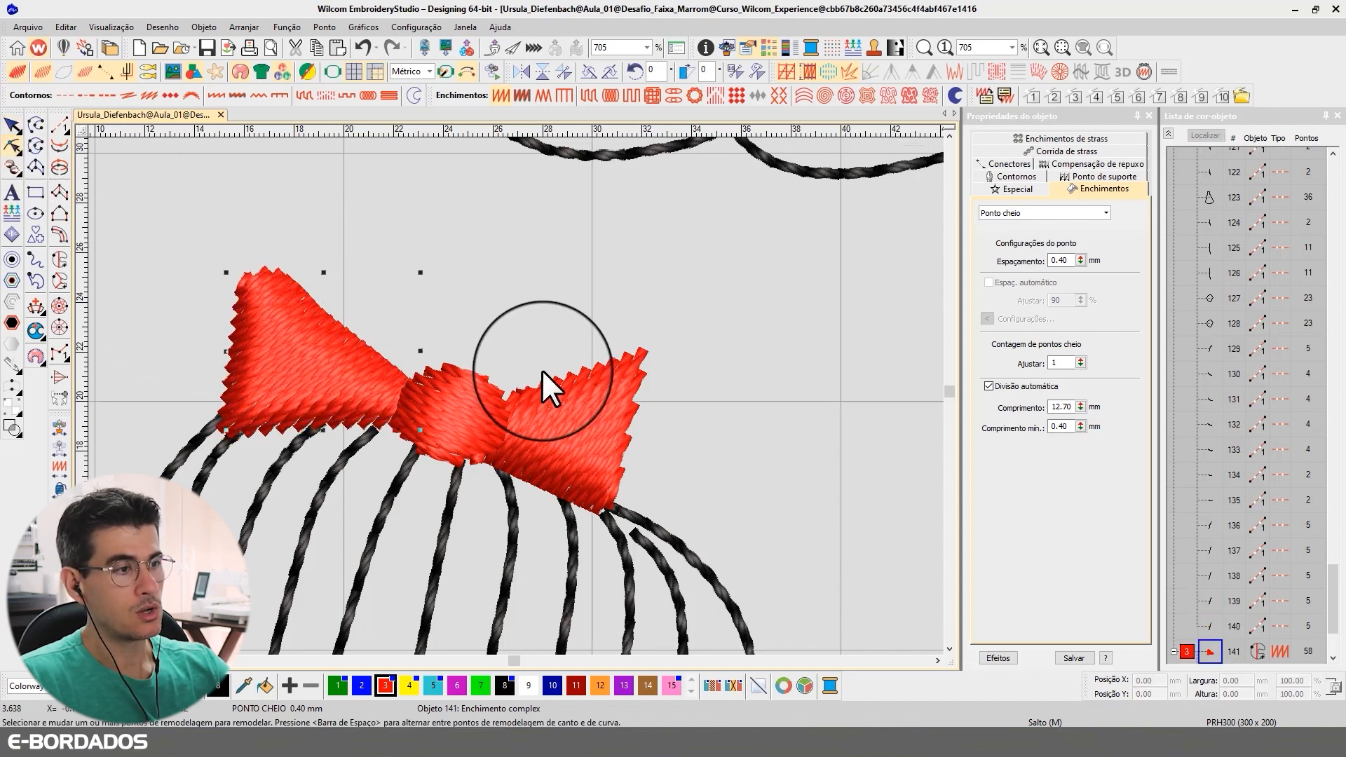
pyautogui.click(541, 368)
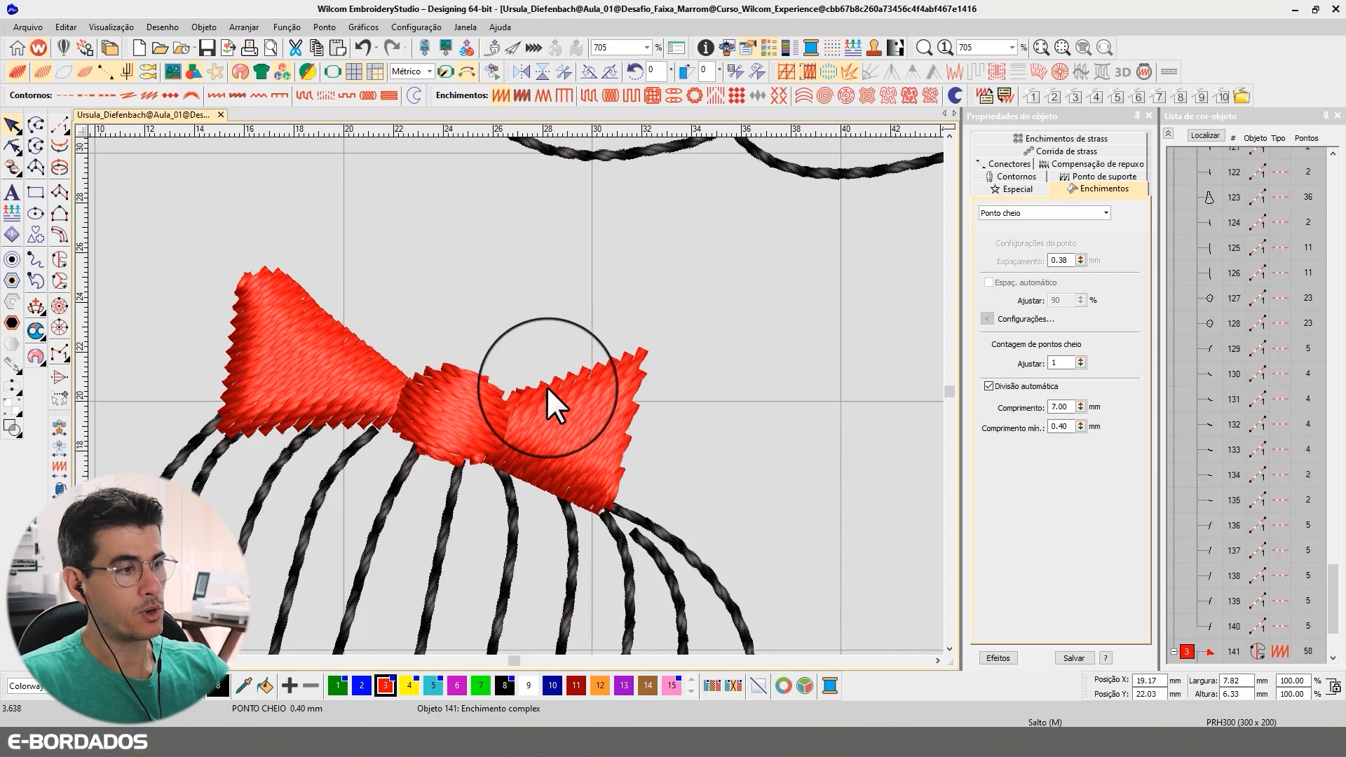
pyautogui.click(12, 146)
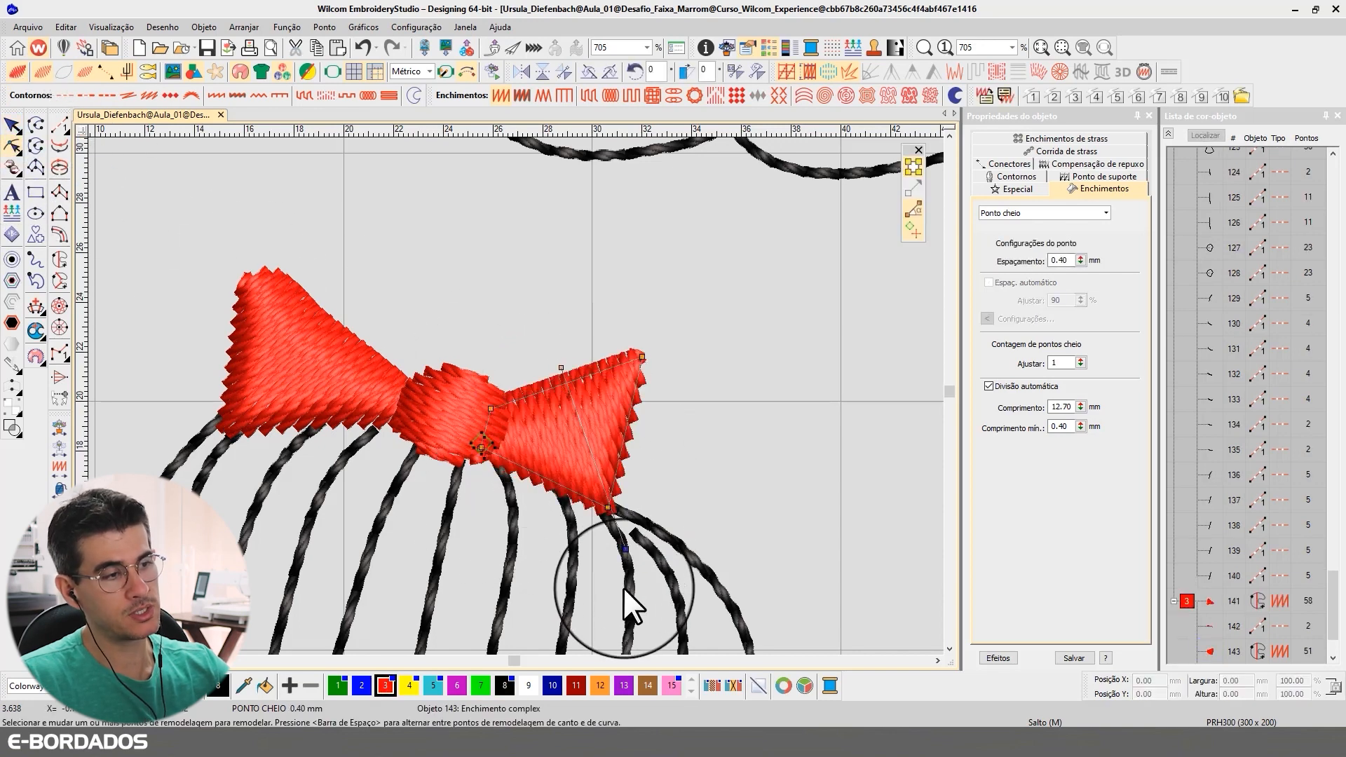
pyautogui.click(12, 126)
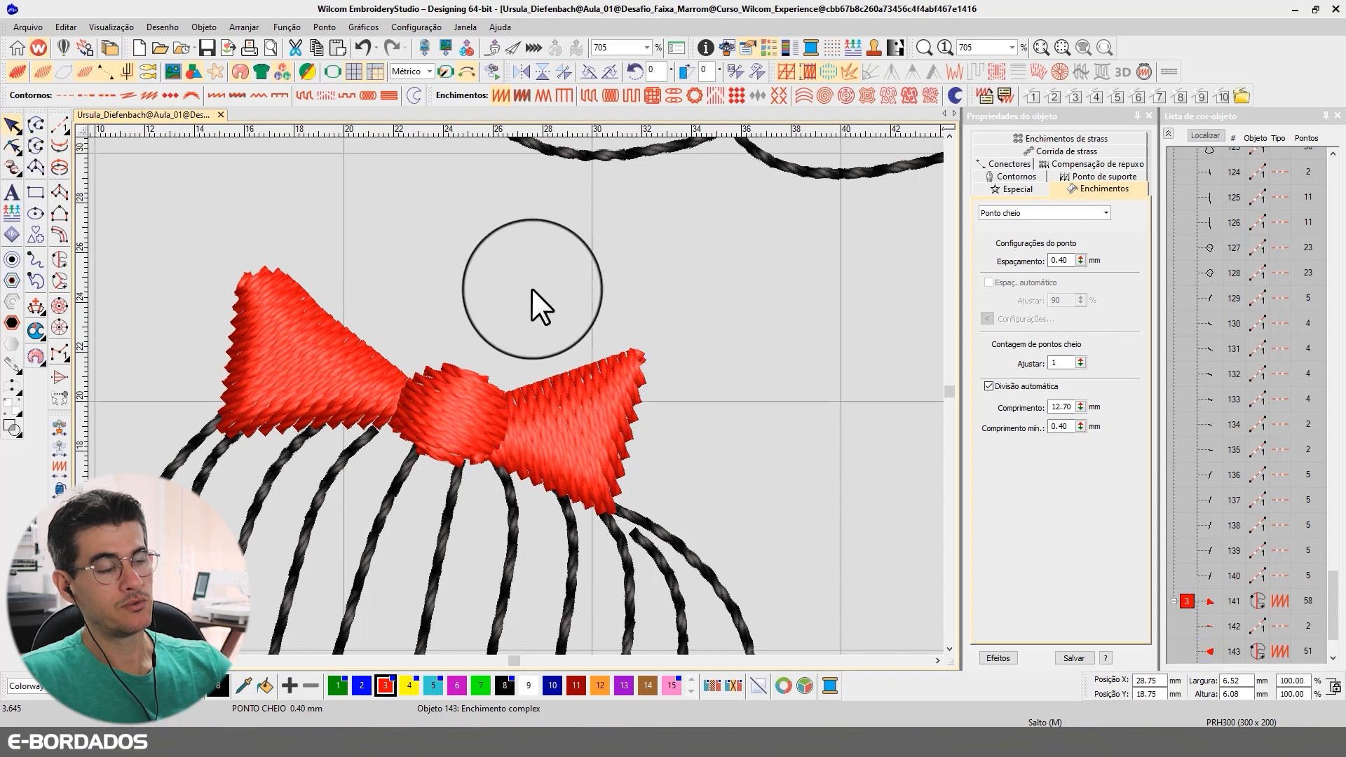
# Undo the stitch angle changes on both loops of the red bow and clear the selection.
pyautogui.click(275, 369)
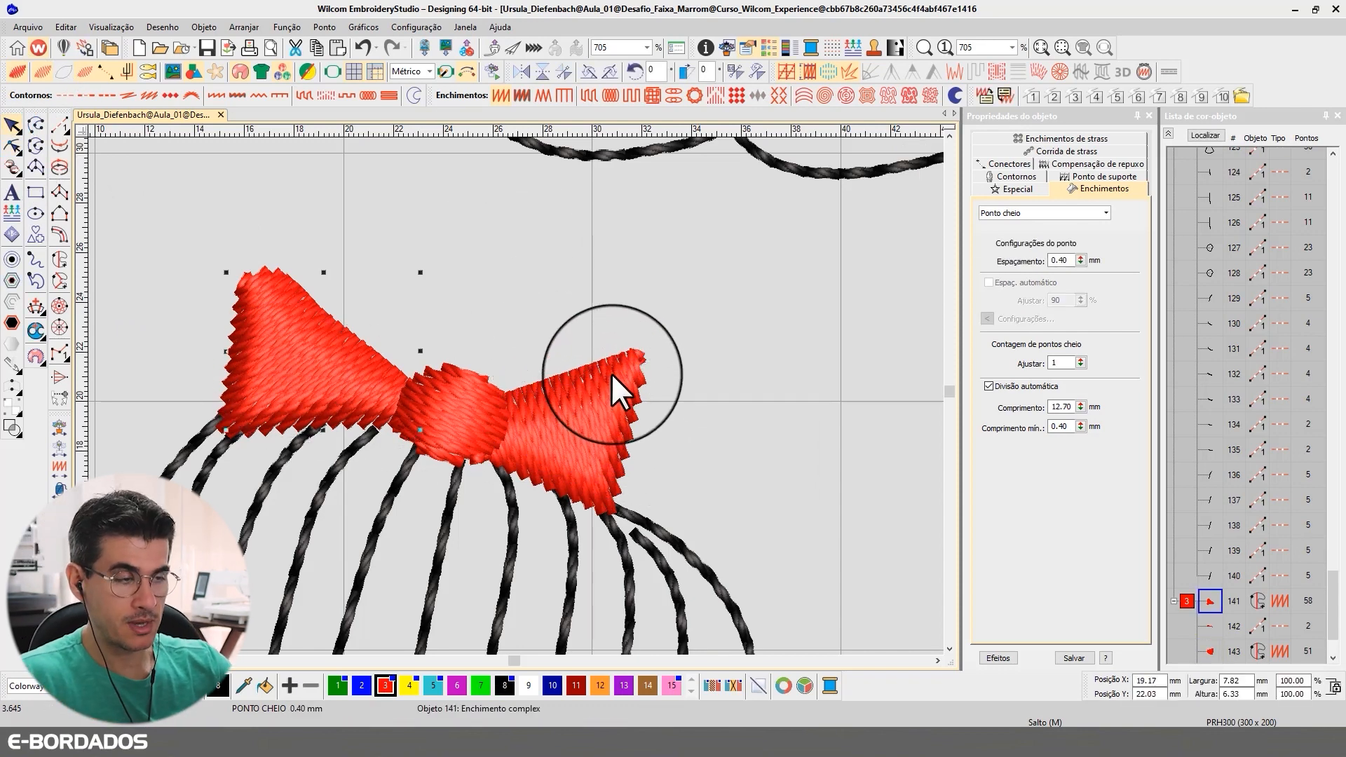
pyautogui.hotkey('ctrl', 'z')
pyautogui.hotkey('ctrl', 'z')
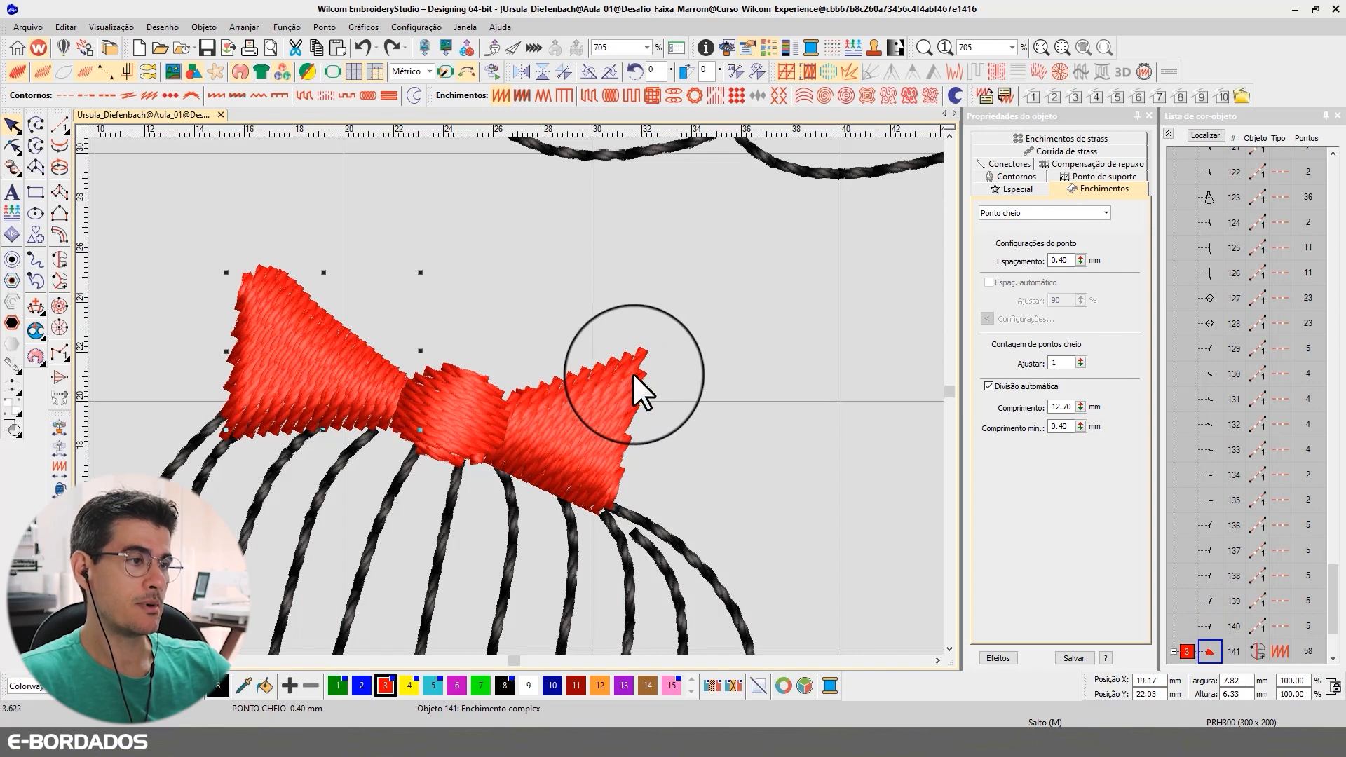
pyautogui.press('Escape')
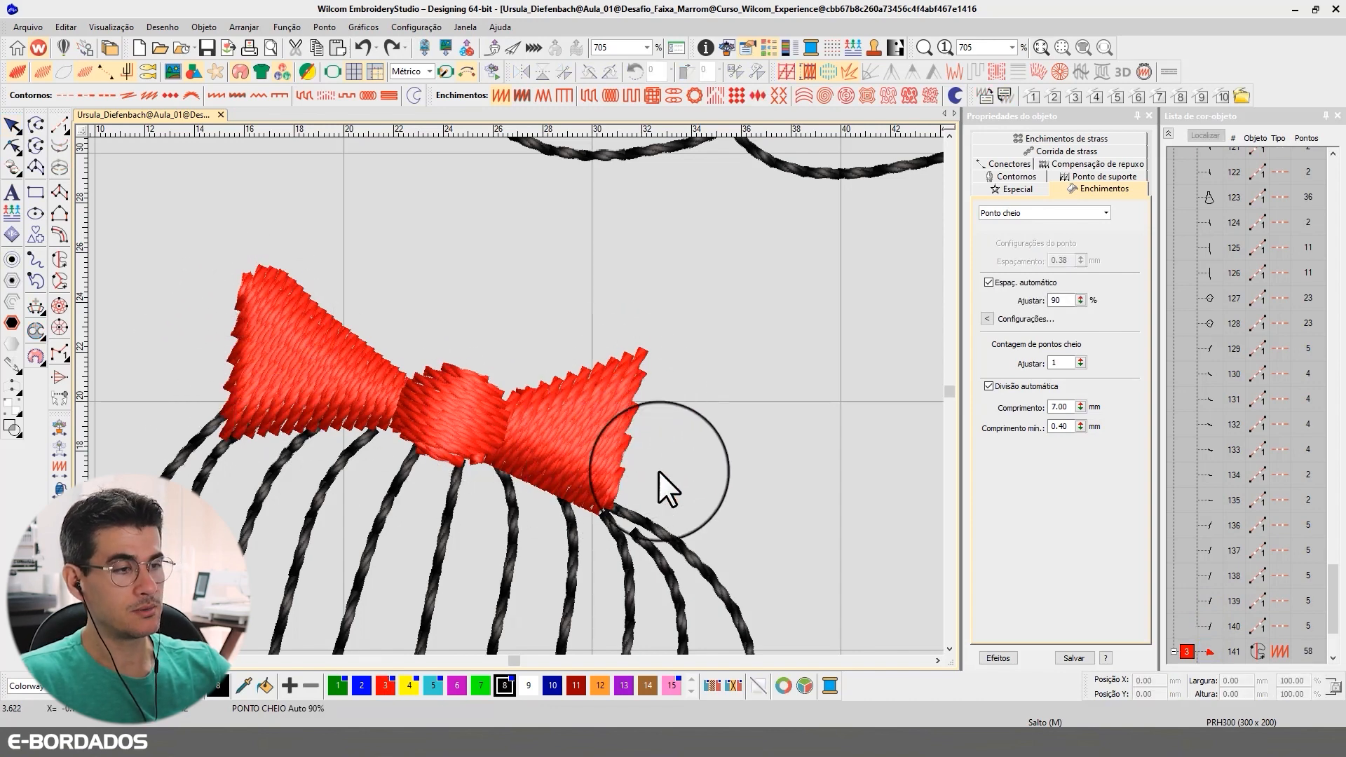
pyautogui.click(670, 456)
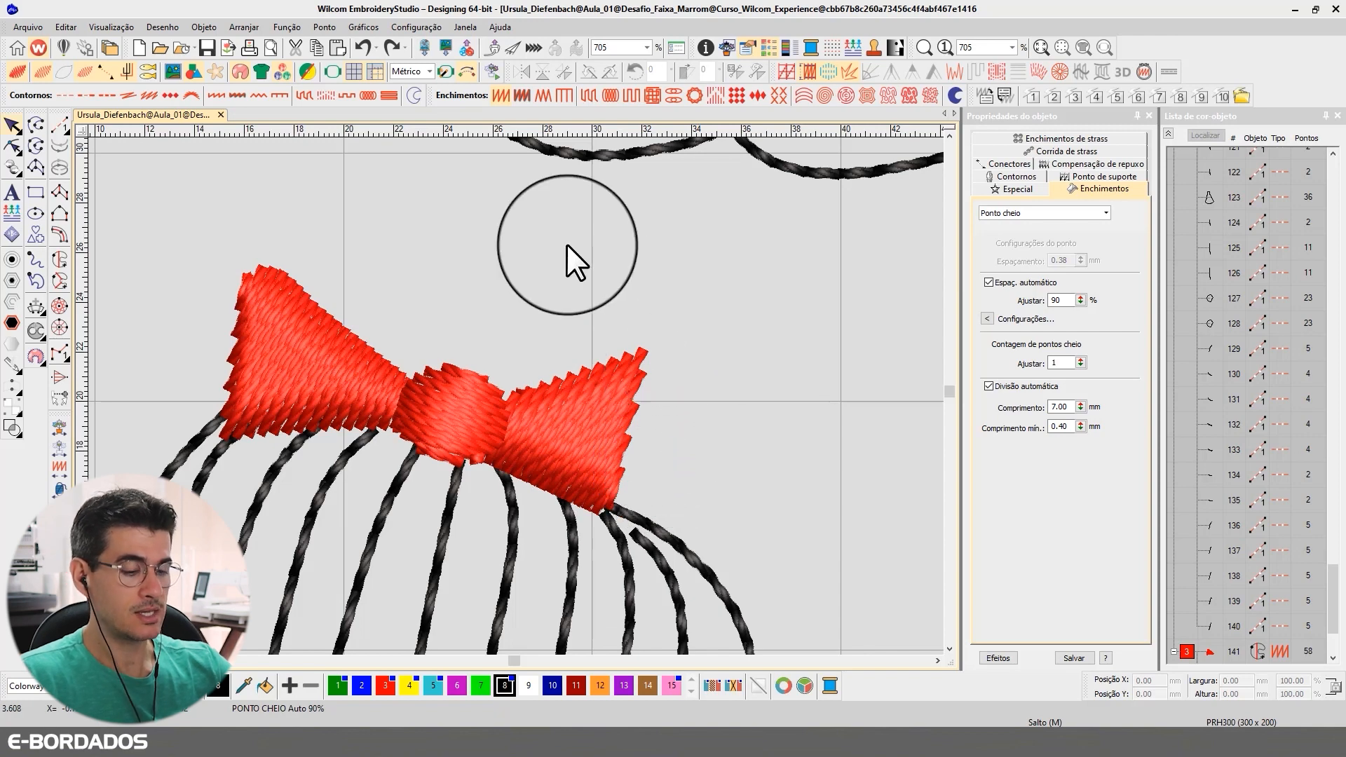
# Redo the stitch angle changes on both loops of the red bow and clear the selection.
pyautogui.hotkey('ctrl', 'y')
pyautogui.hotkey('ctrl', 'y')
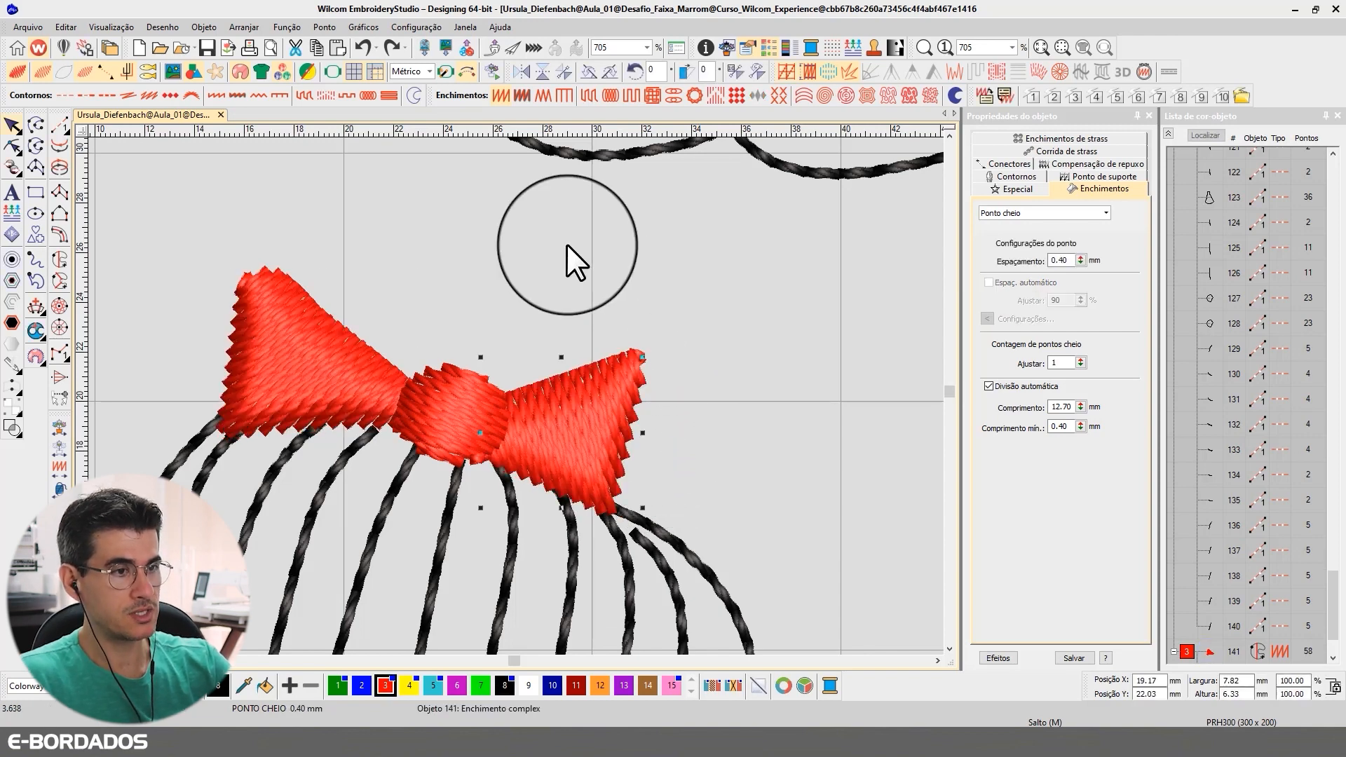
pyautogui.press('Escape')
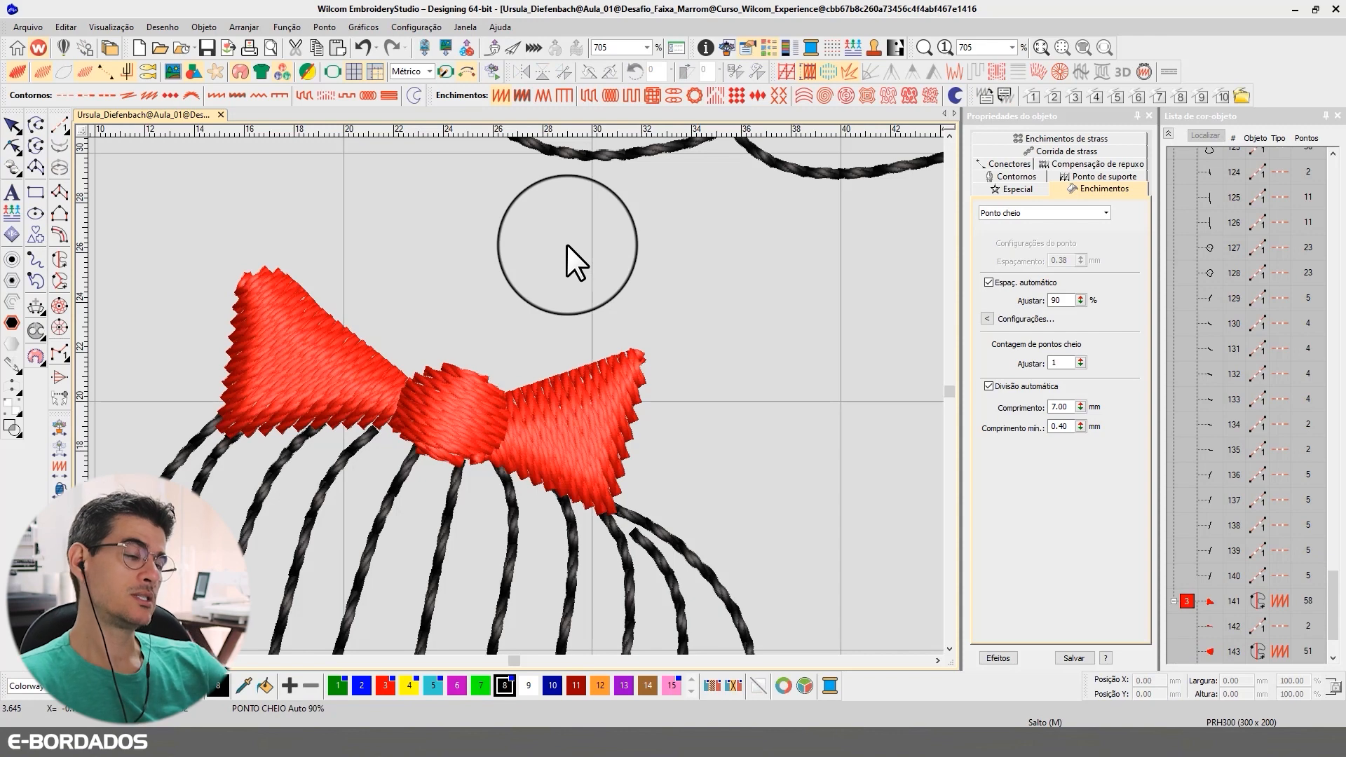
# Examine the stitch direction of the red bow's two loops with the realistic stitch view off and on.
pyautogui.press('t')
pyautogui.press('t')
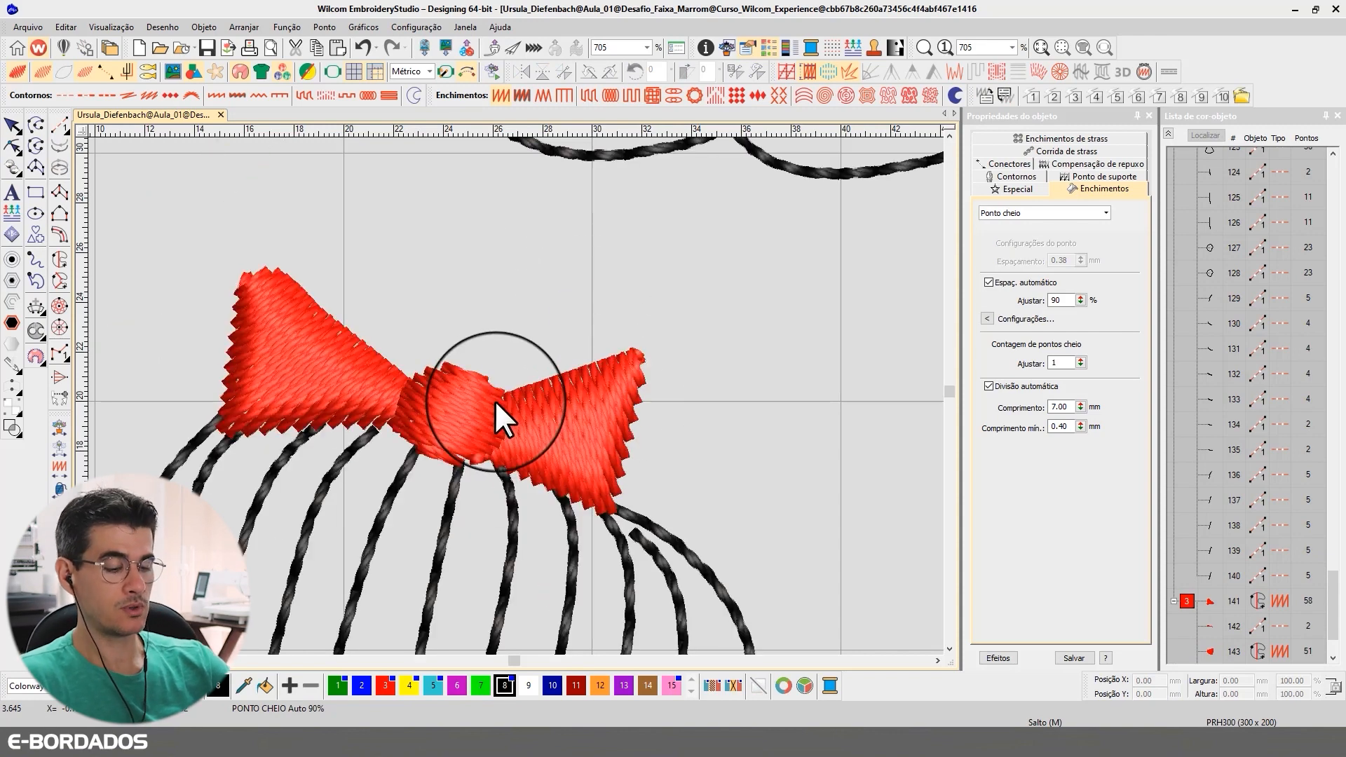
pyautogui.click(304, 359)
pyautogui.press('t')
pyautogui.press('t')
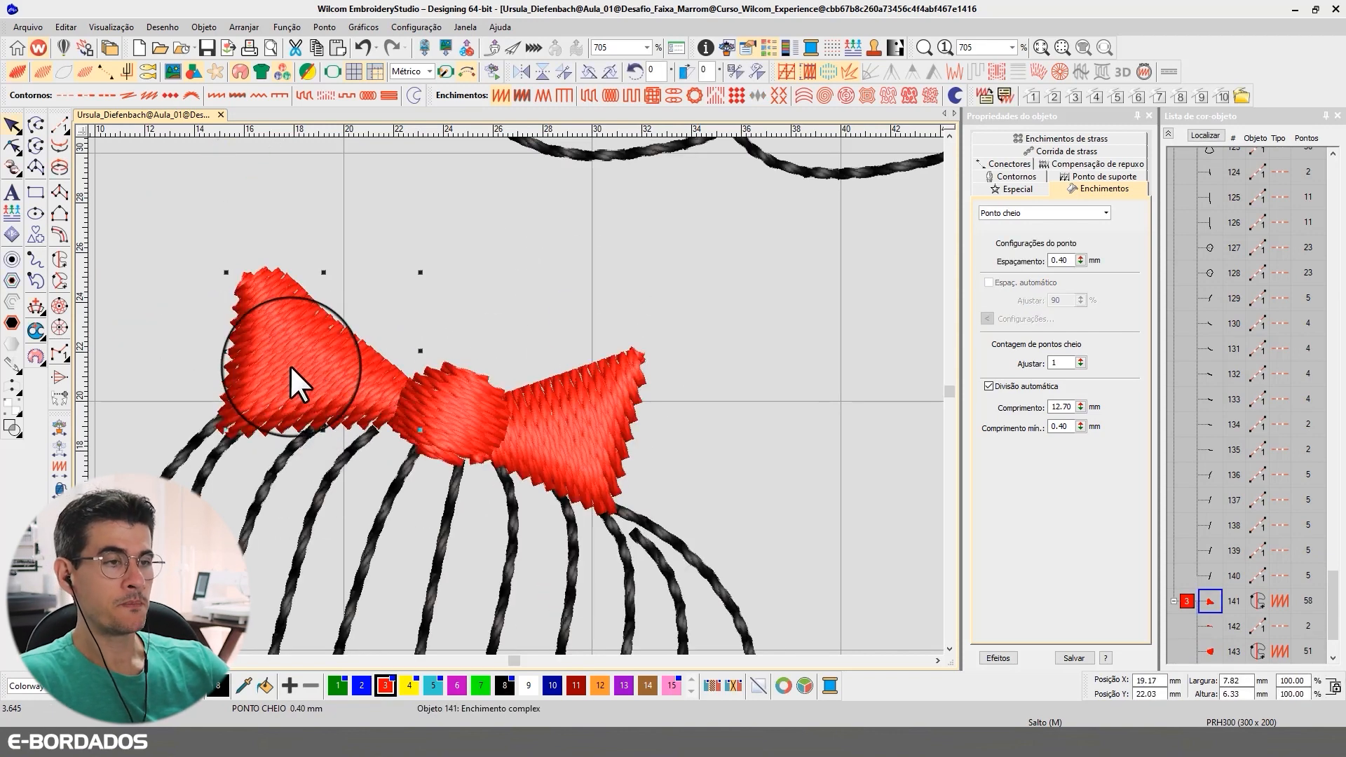
pyautogui.press('t')
pyautogui.press('t')
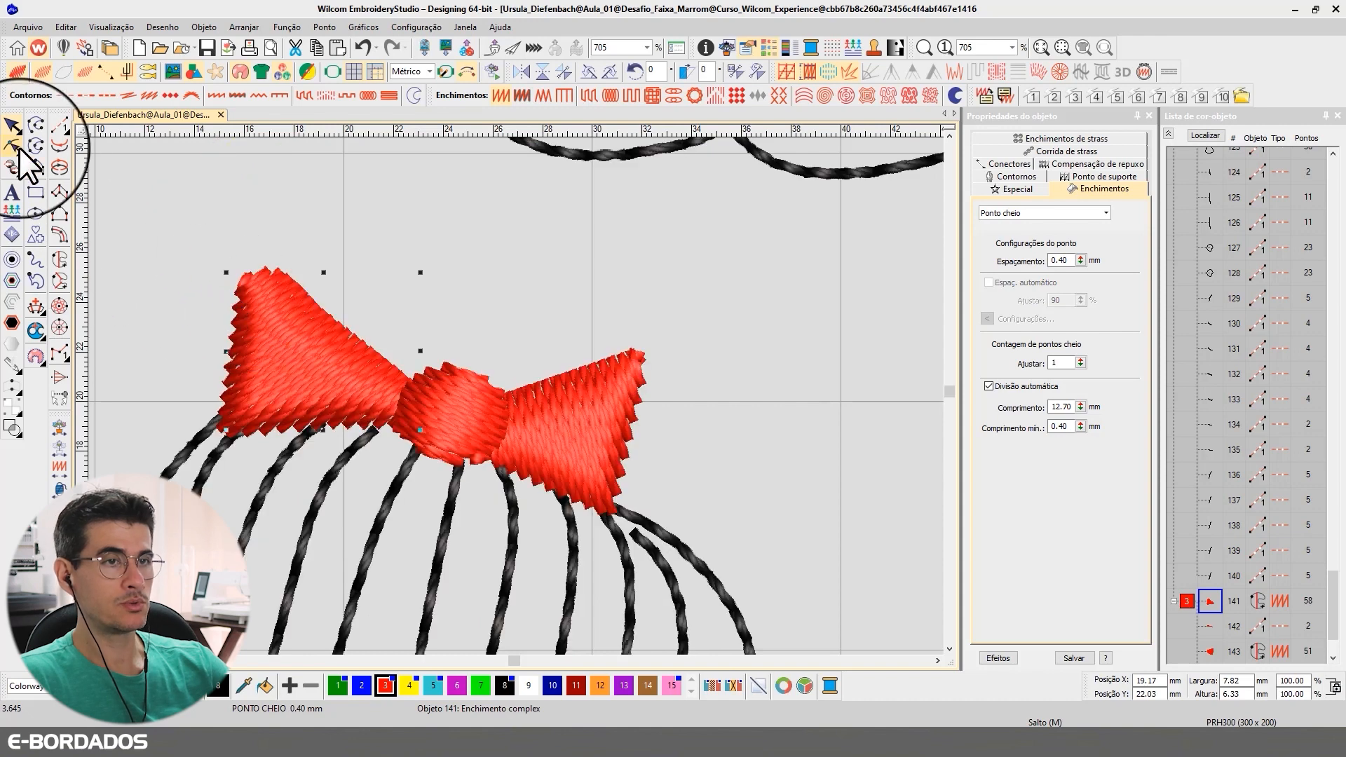
pyautogui.click(570, 415)
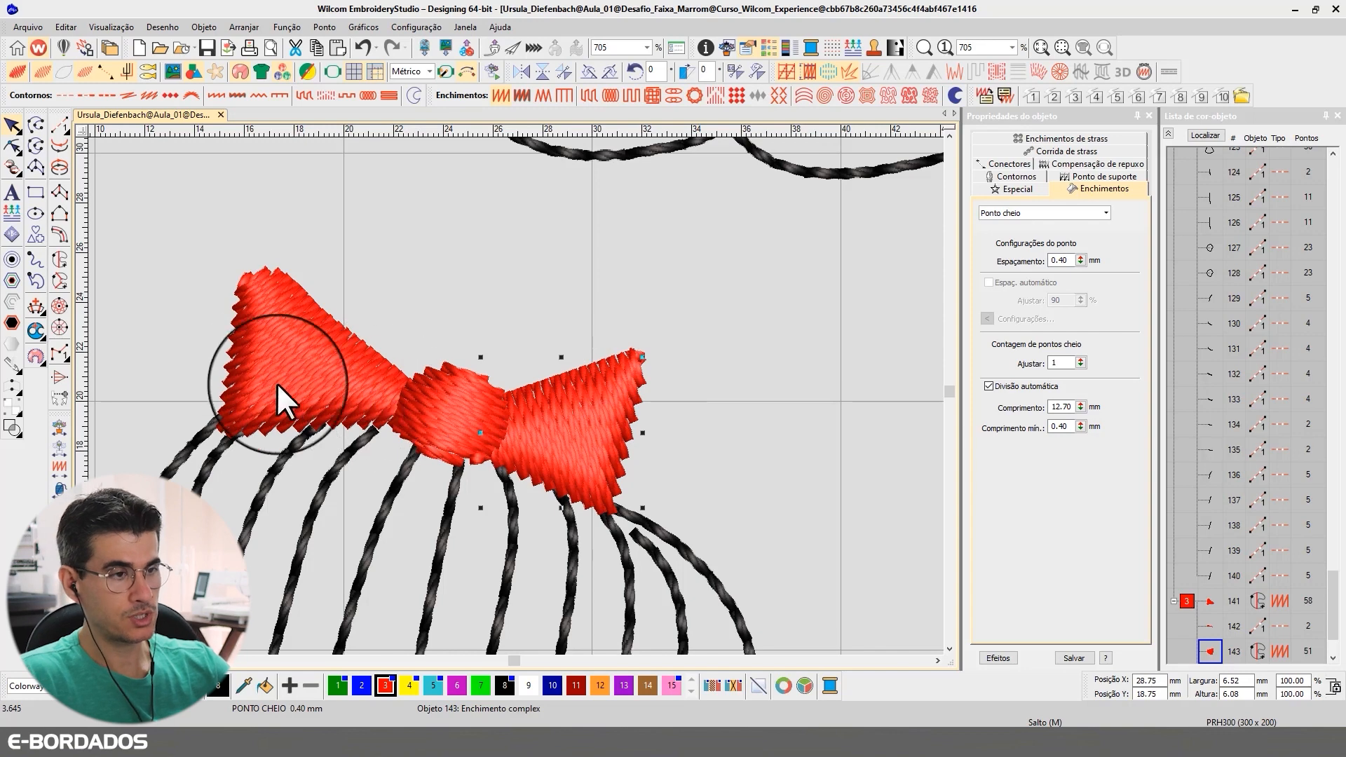
pyautogui.click(650, 294)
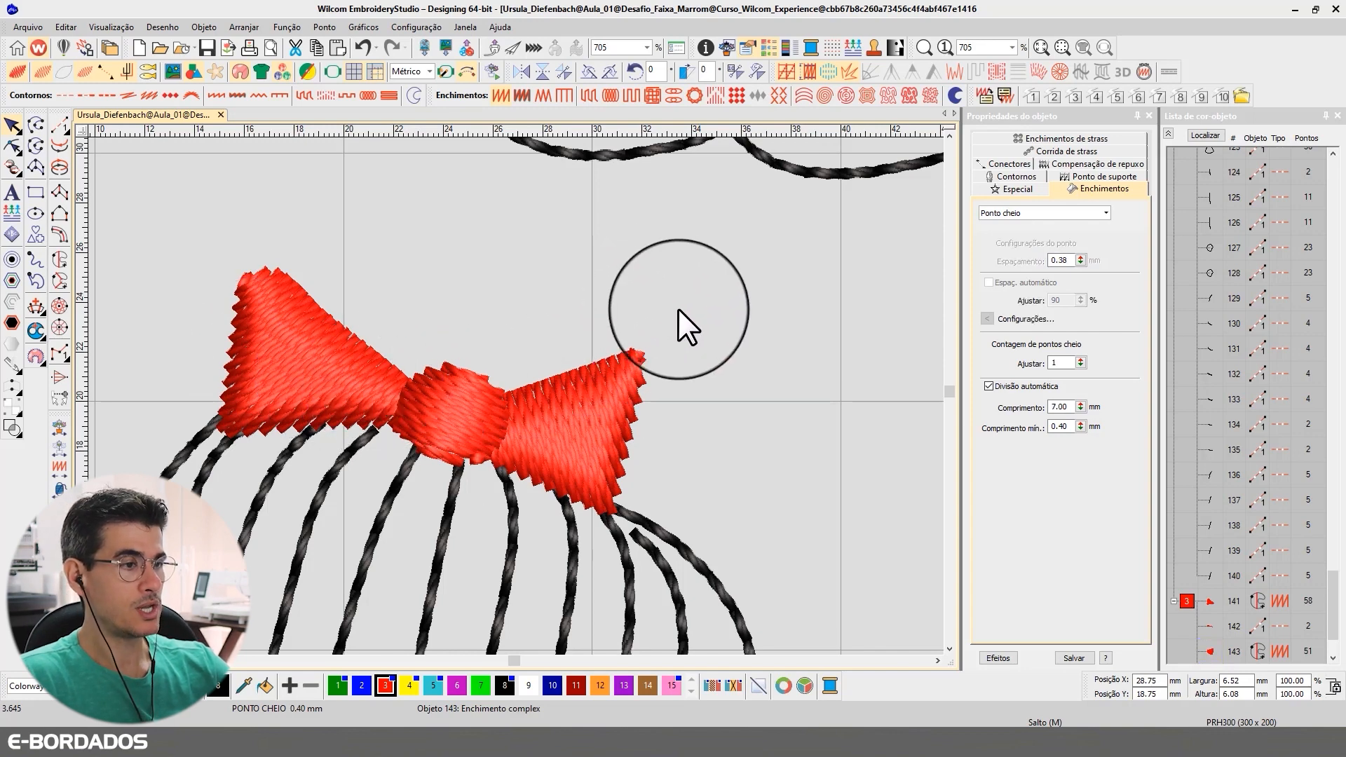
# Examine the red rose's satin spiral and measure across its stitching.
pyautogui.scroll(-5, 515, 396)
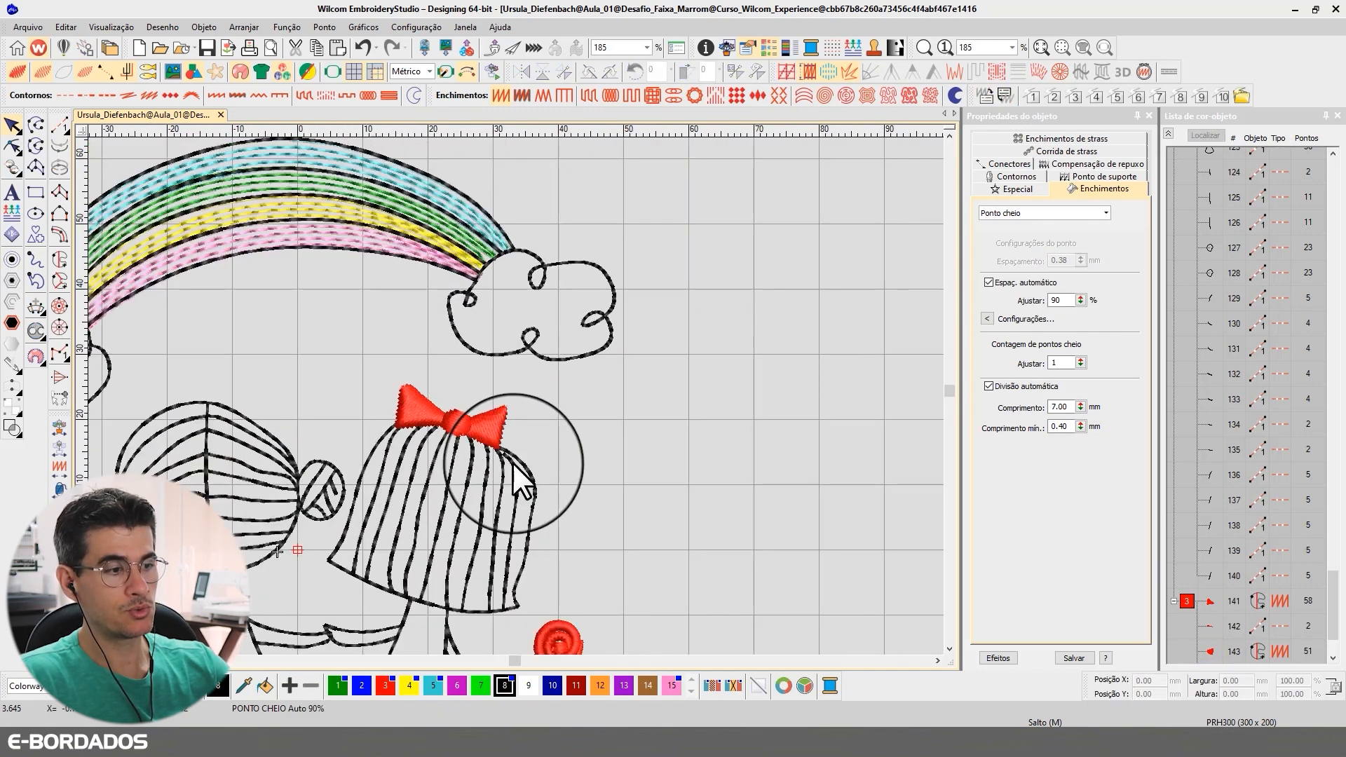
pyautogui.scroll(-2, 511, 463)
pyautogui.press('b')
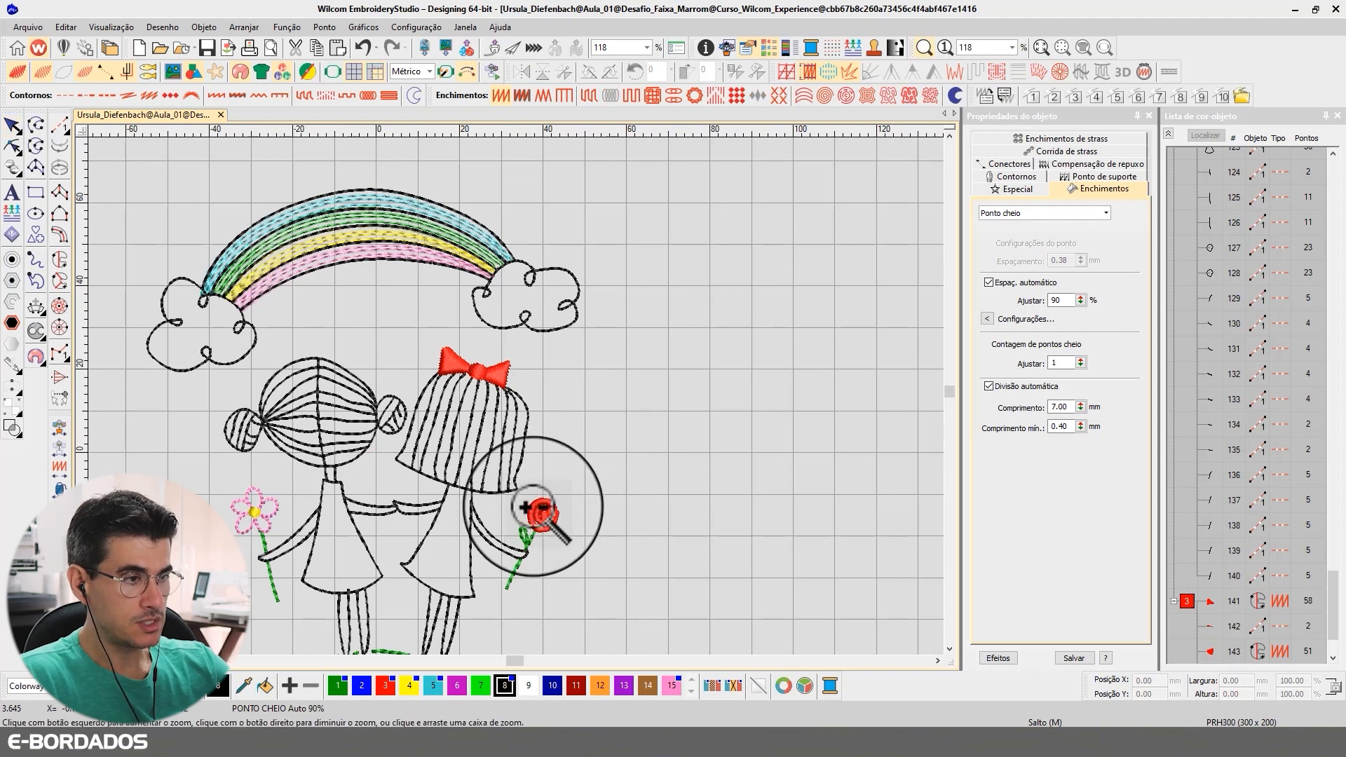
pyautogui.moveTo(499, 475); pyautogui.dragTo(595, 567)
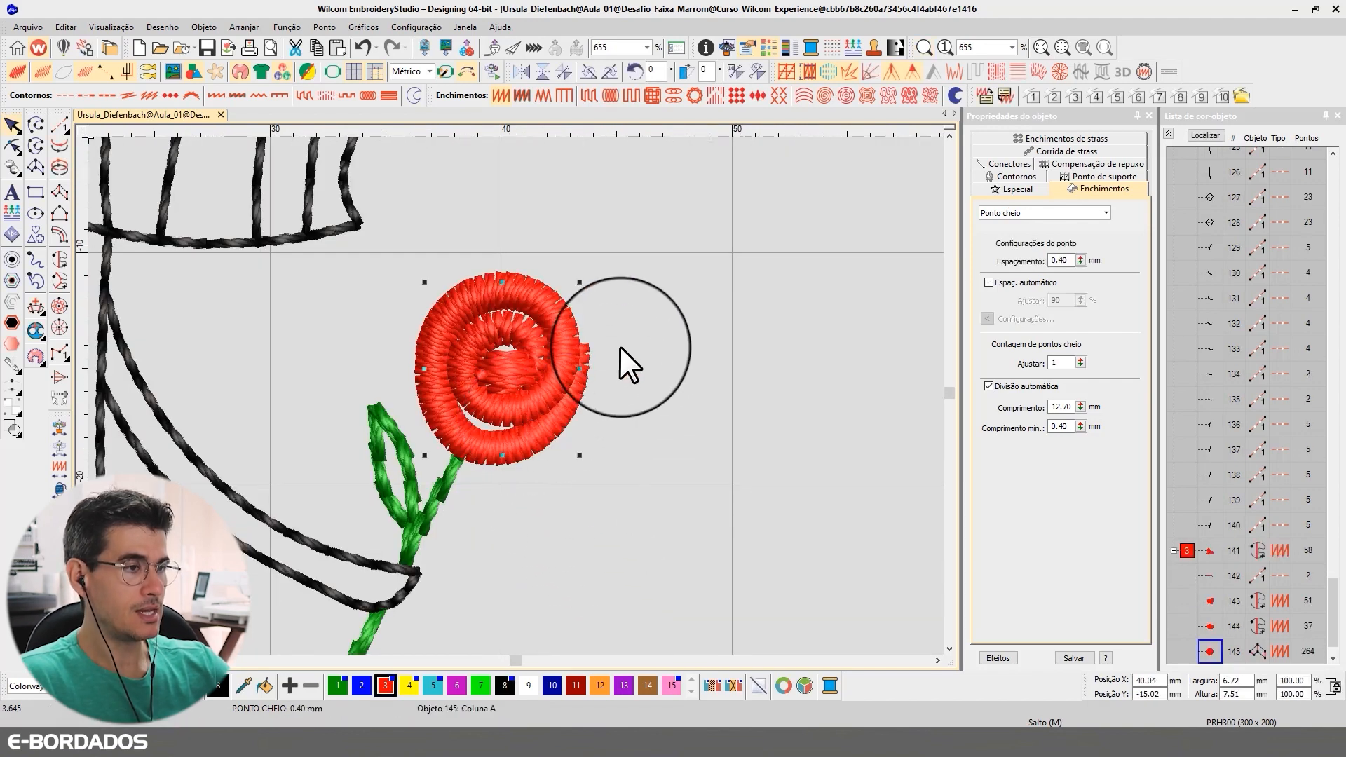
pyautogui.click(504, 369)
pyautogui.click(691, 361)
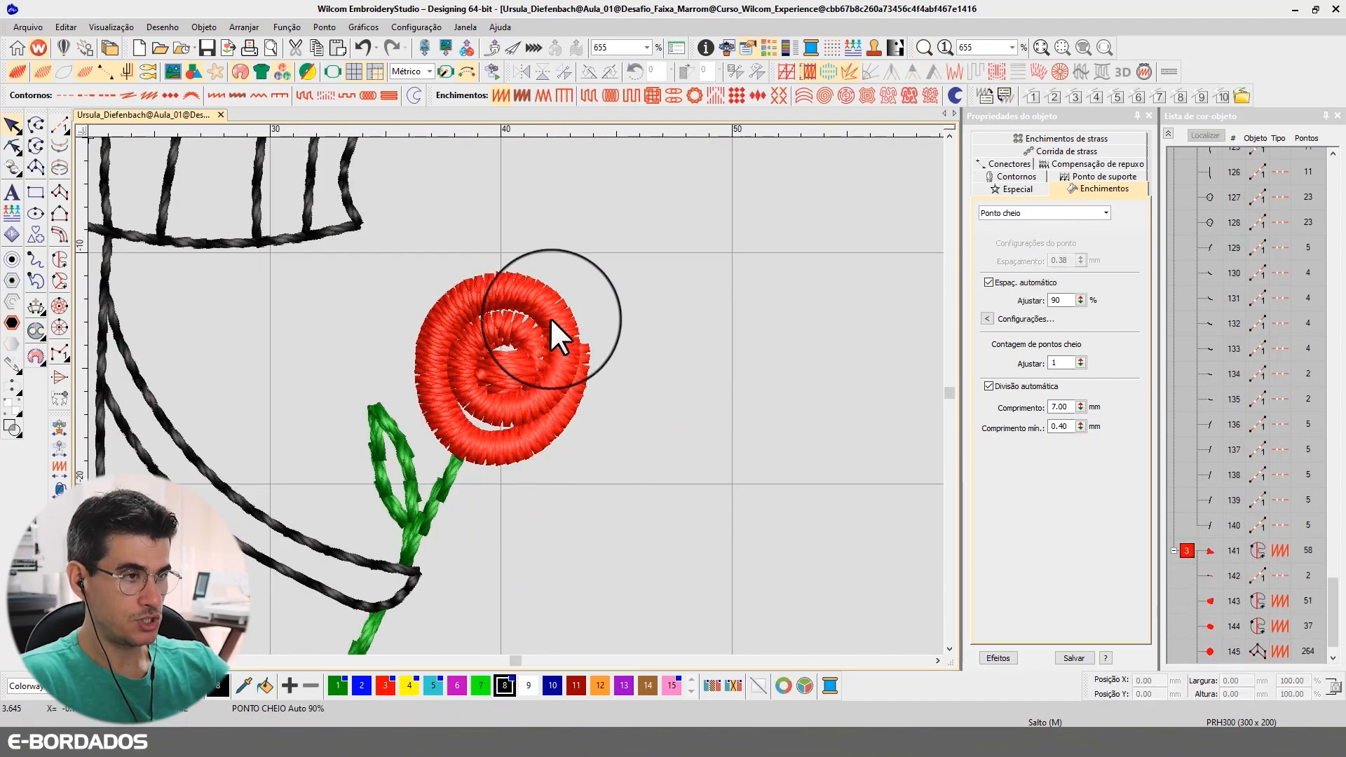
pyautogui.press('m')
pyautogui.click(431, 308)
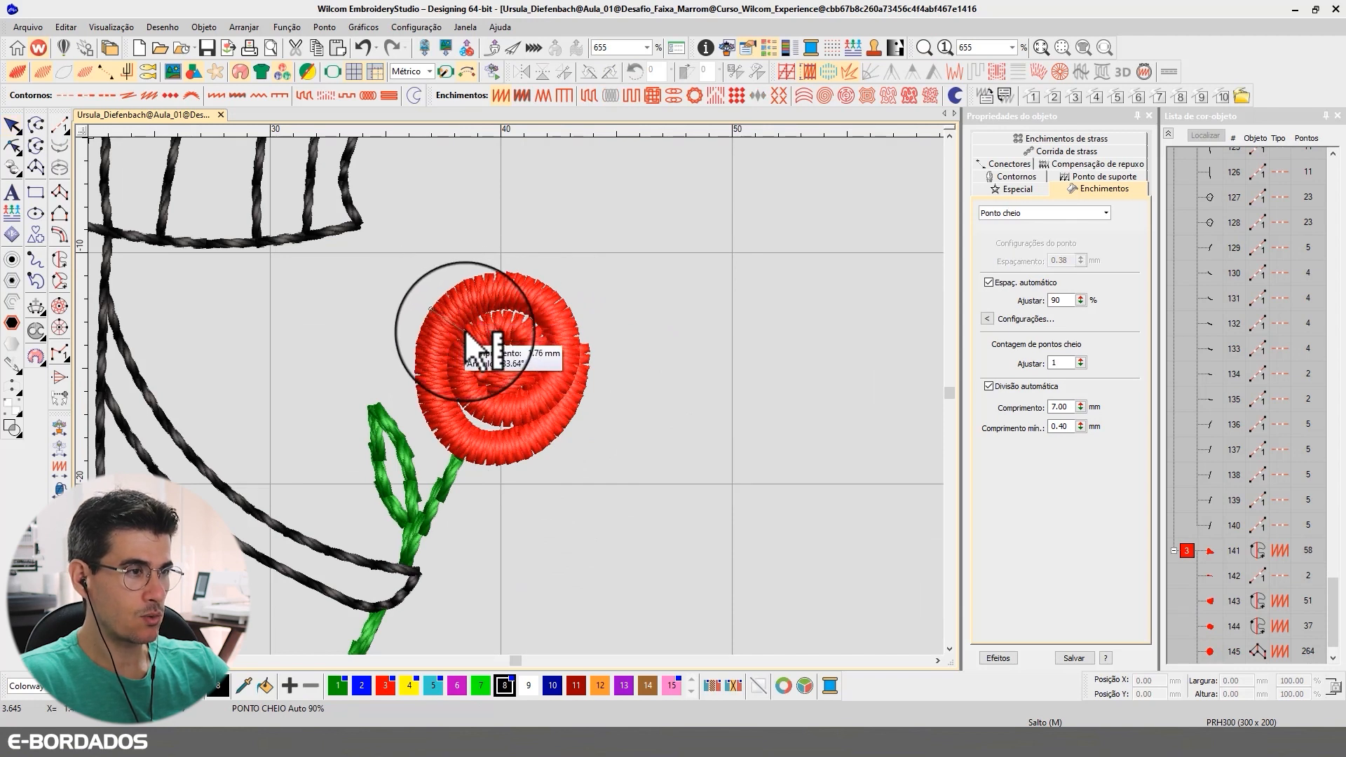
pyautogui.press('Escape')
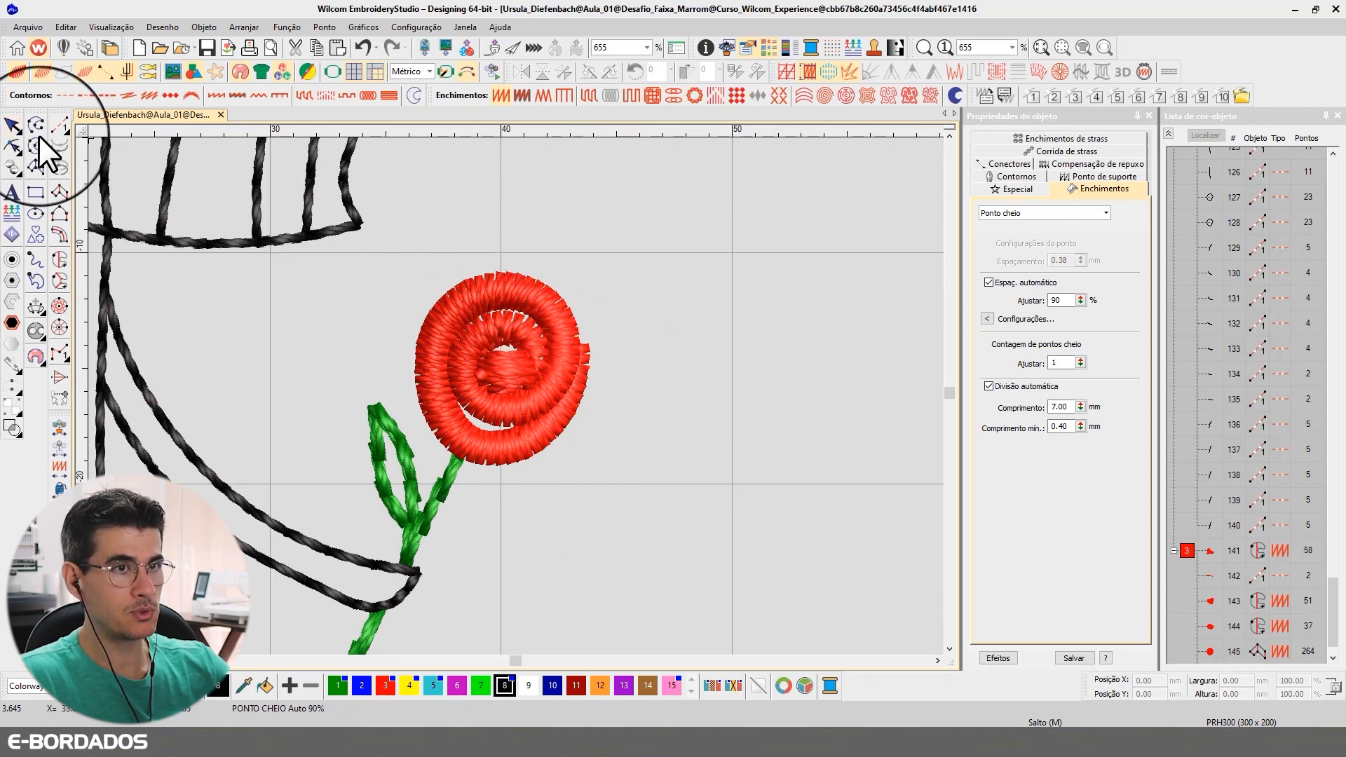
# Set the satin stitch spacing of both red rose objects to 0.65 mm.
pyautogui.moveTo(664, 232); pyautogui.dragTo(377, 495)
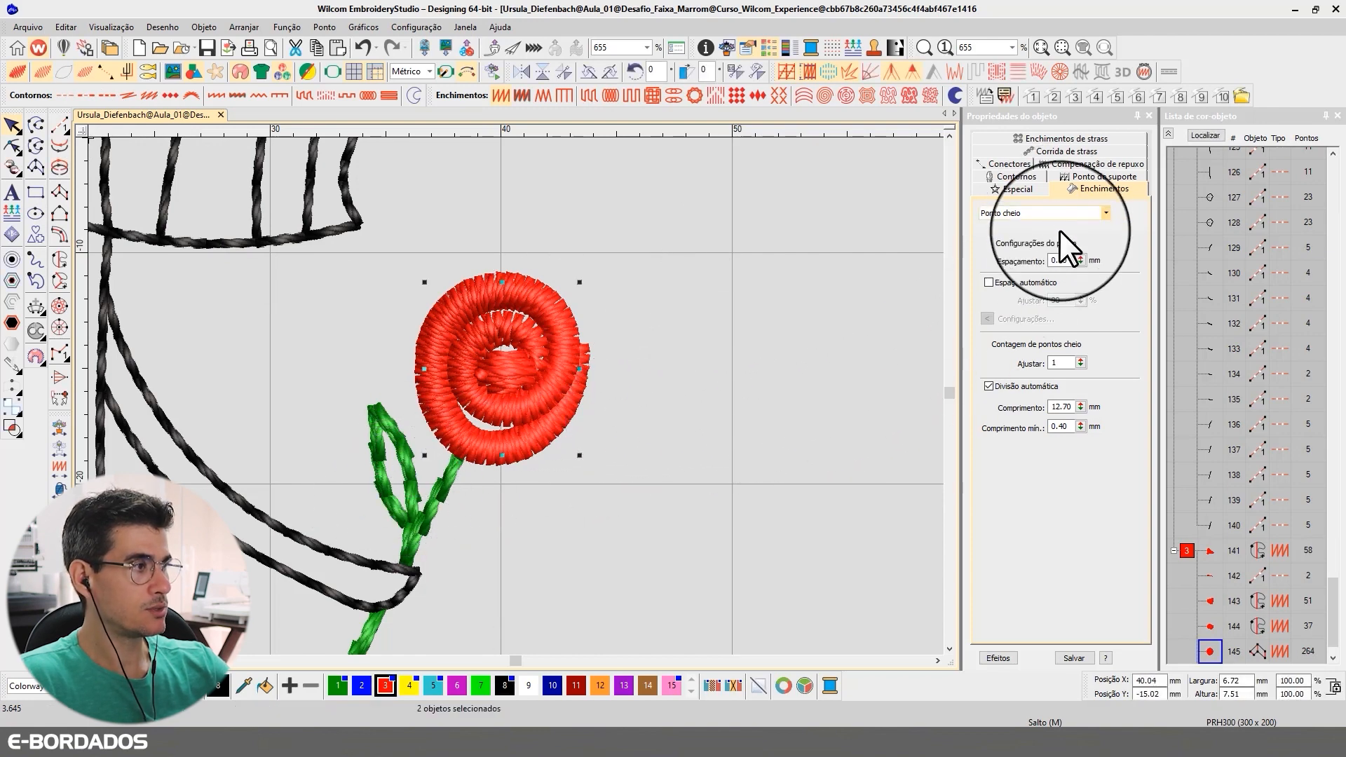
pyautogui.doubleClick(1063, 262)
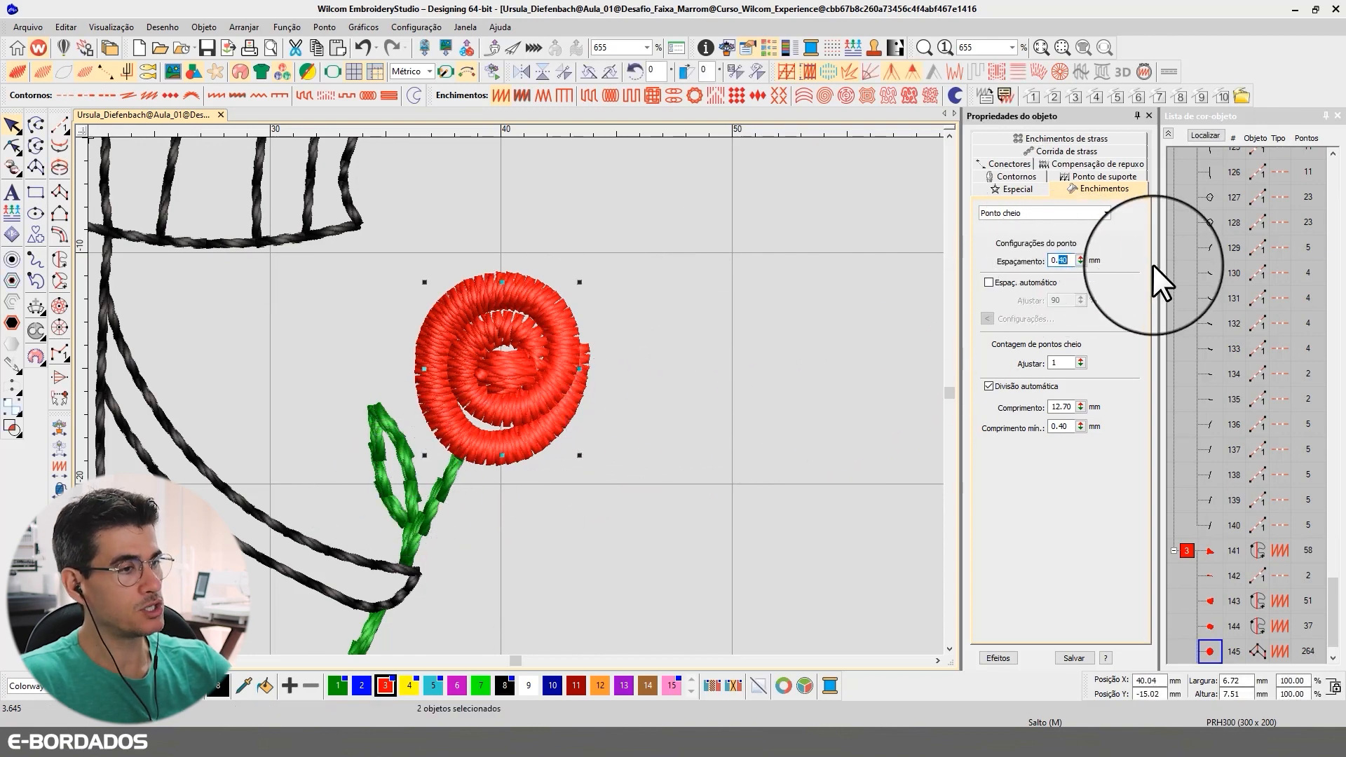
pyautogui.write('65')
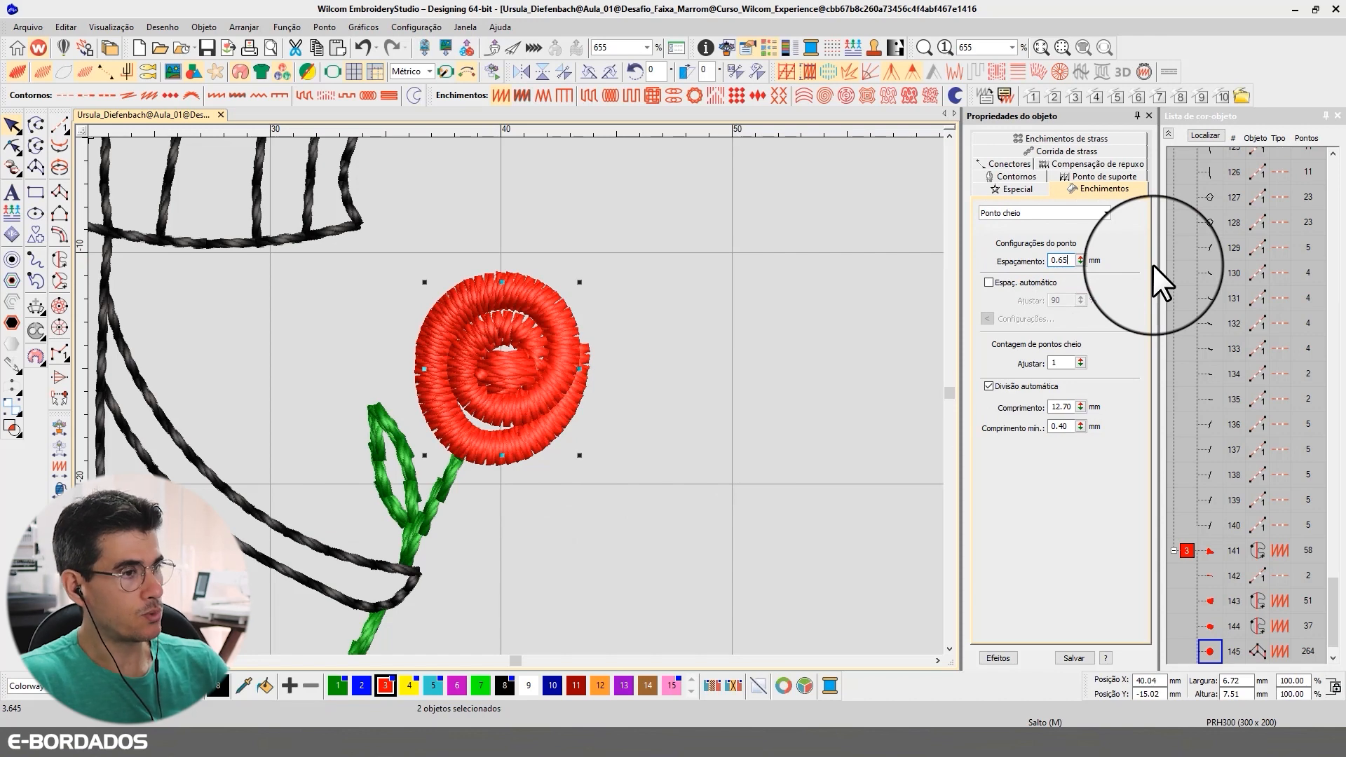
pyautogui.press('Return')
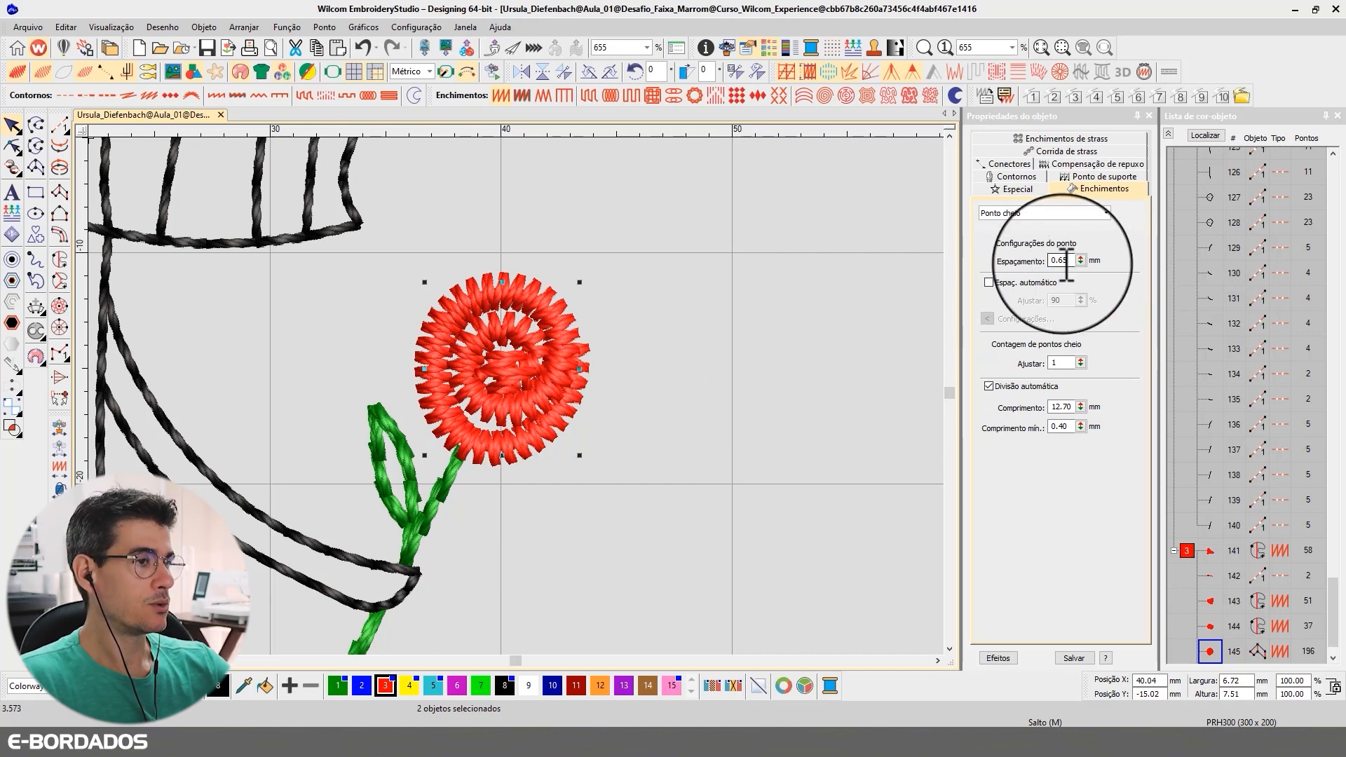
# Turn off the first underlay of the red rose objects and clear the selection.
pyautogui.click(1077, 177)
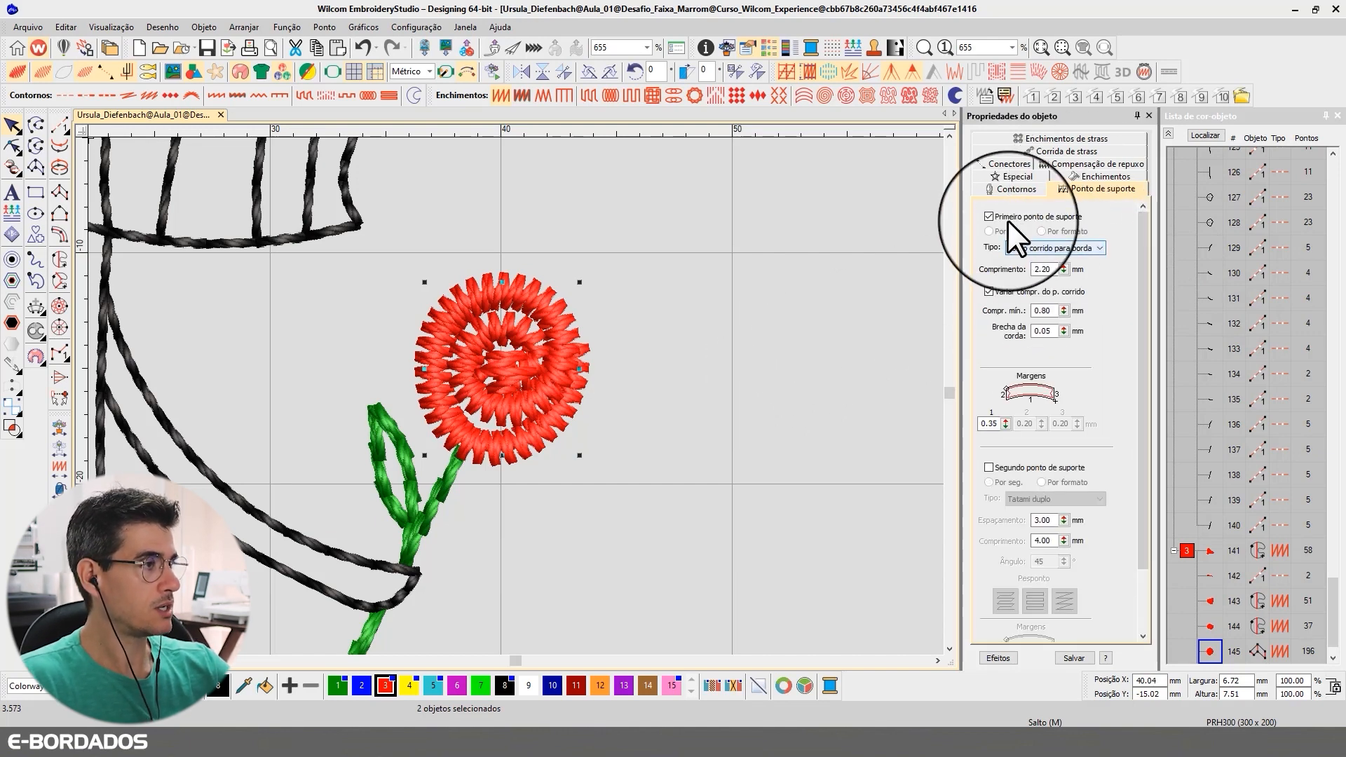
pyautogui.click(1097, 177)
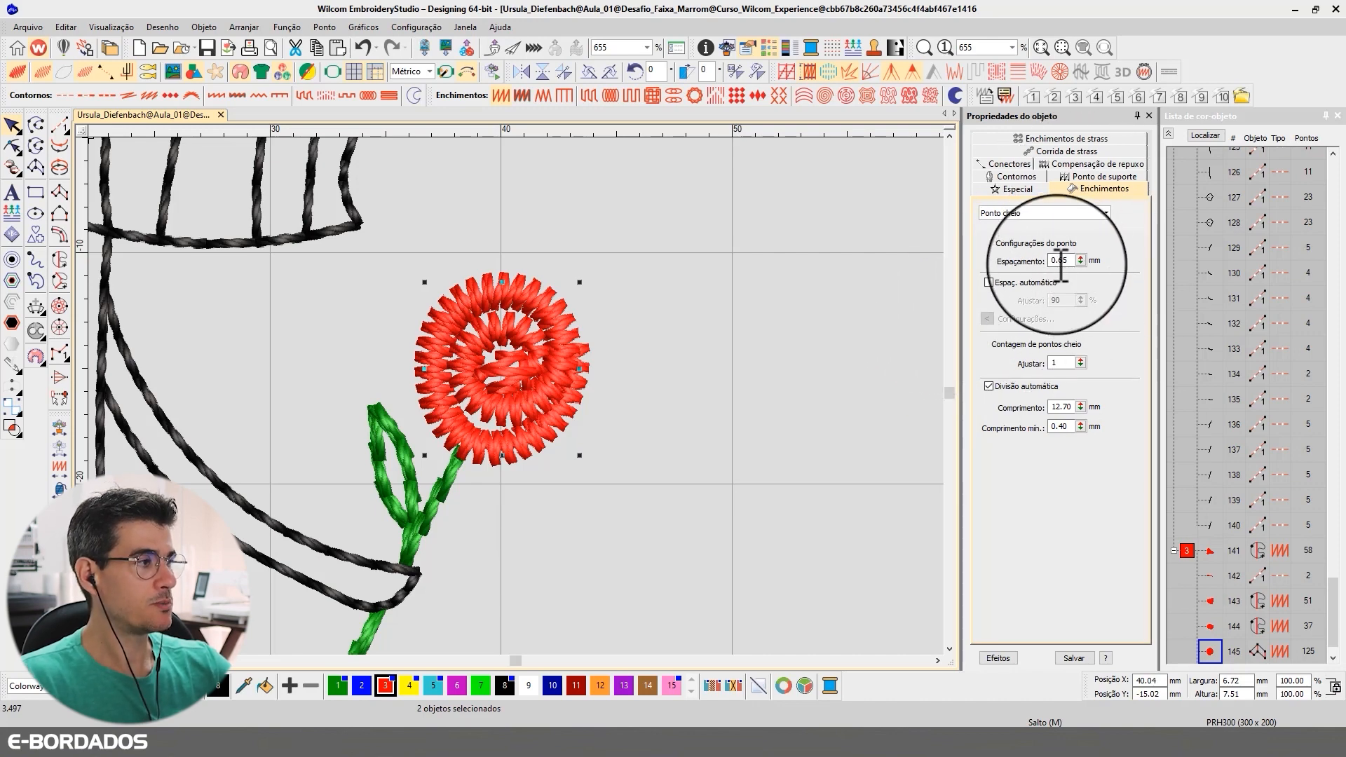
pyautogui.moveTo(1054, 260); pyautogui.dragTo(1091, 295)
pyautogui.press('Escape')
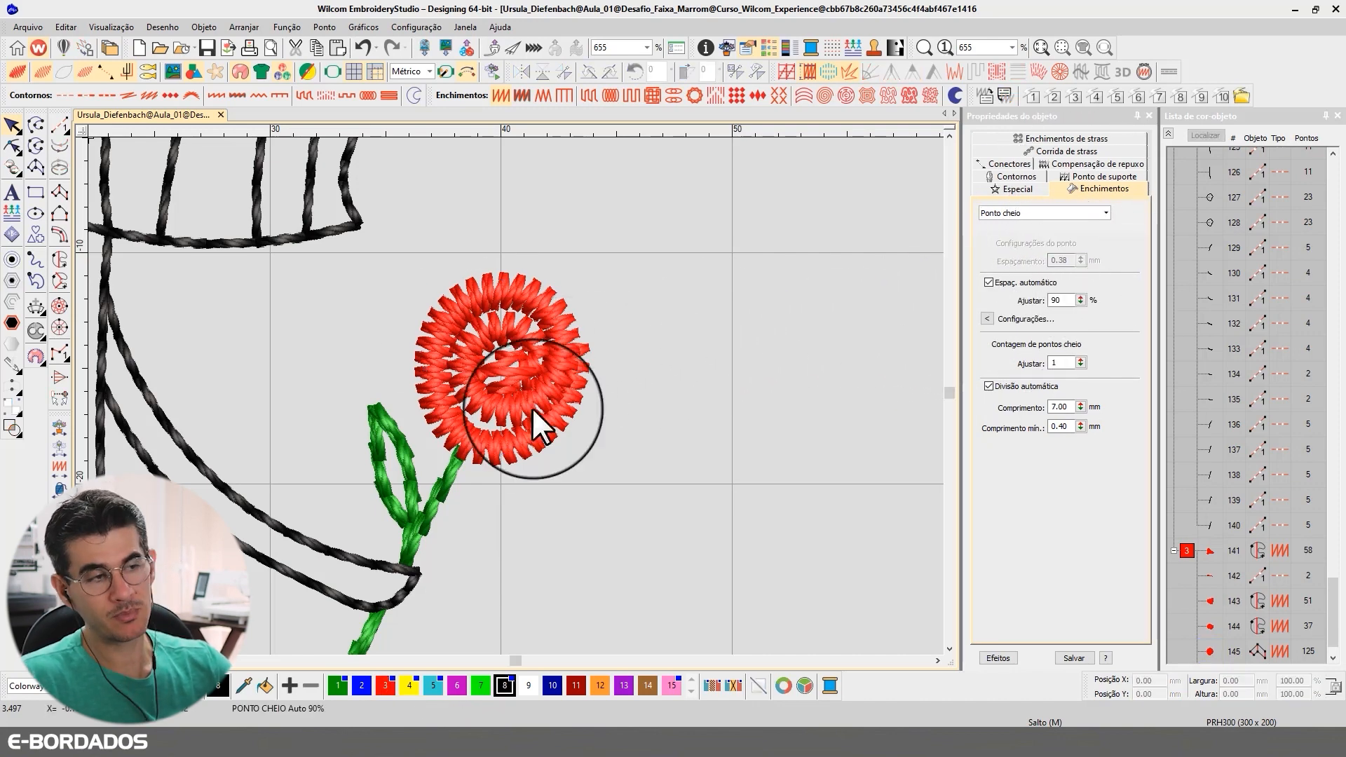
# Examine the pink rainbow band's contour fill and reshape points where it meets the left cloud.
pyautogui.scroll(-3, 527, 375)
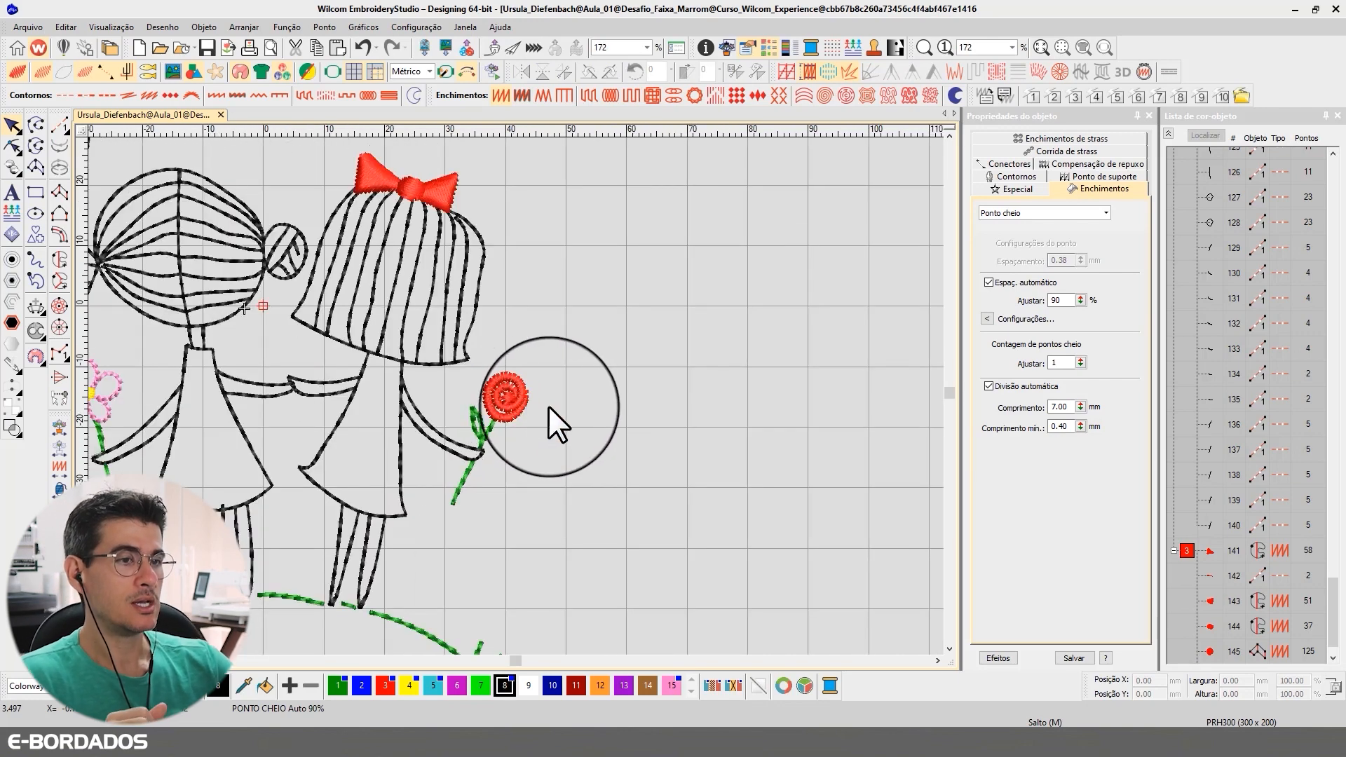
pyautogui.scroll(-1, 545, 404)
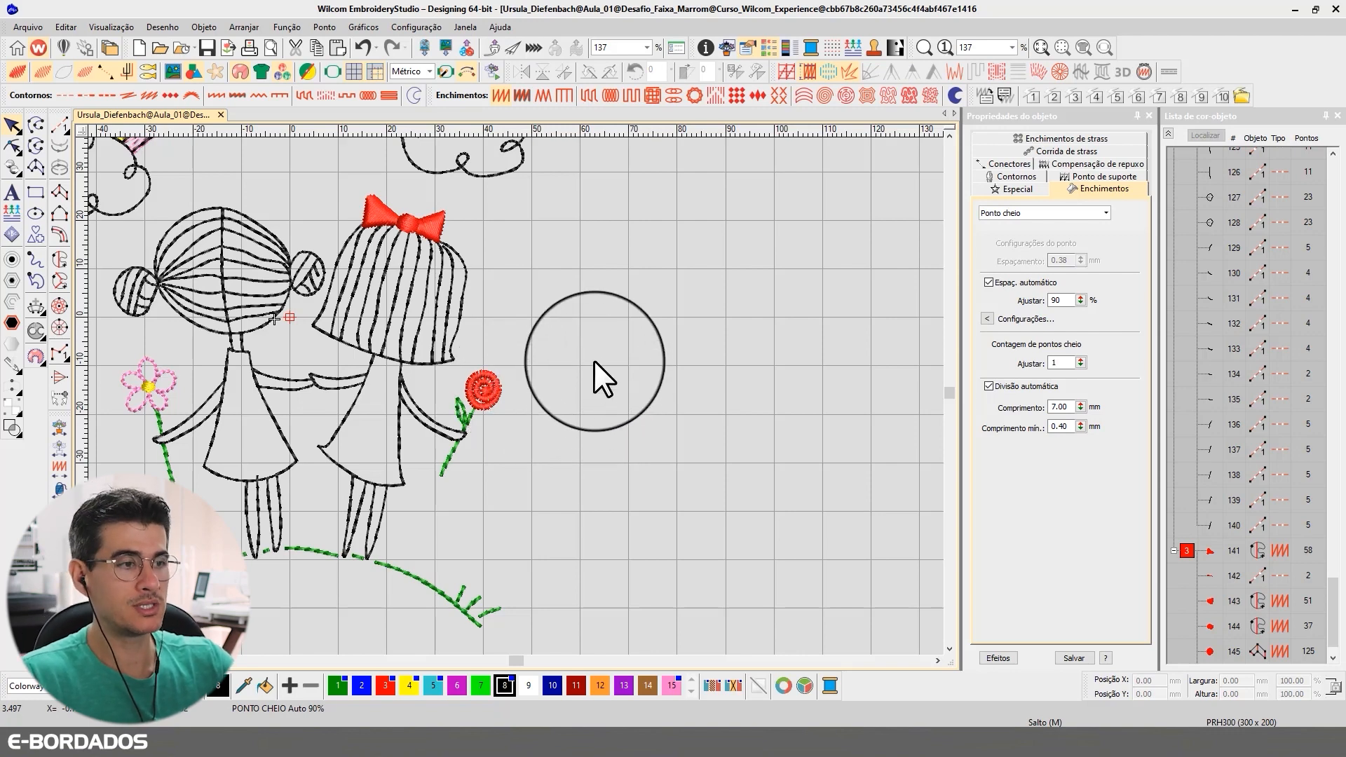
pyautogui.click(949, 135)
pyautogui.click(949, 135)
pyautogui.click(949, 136)
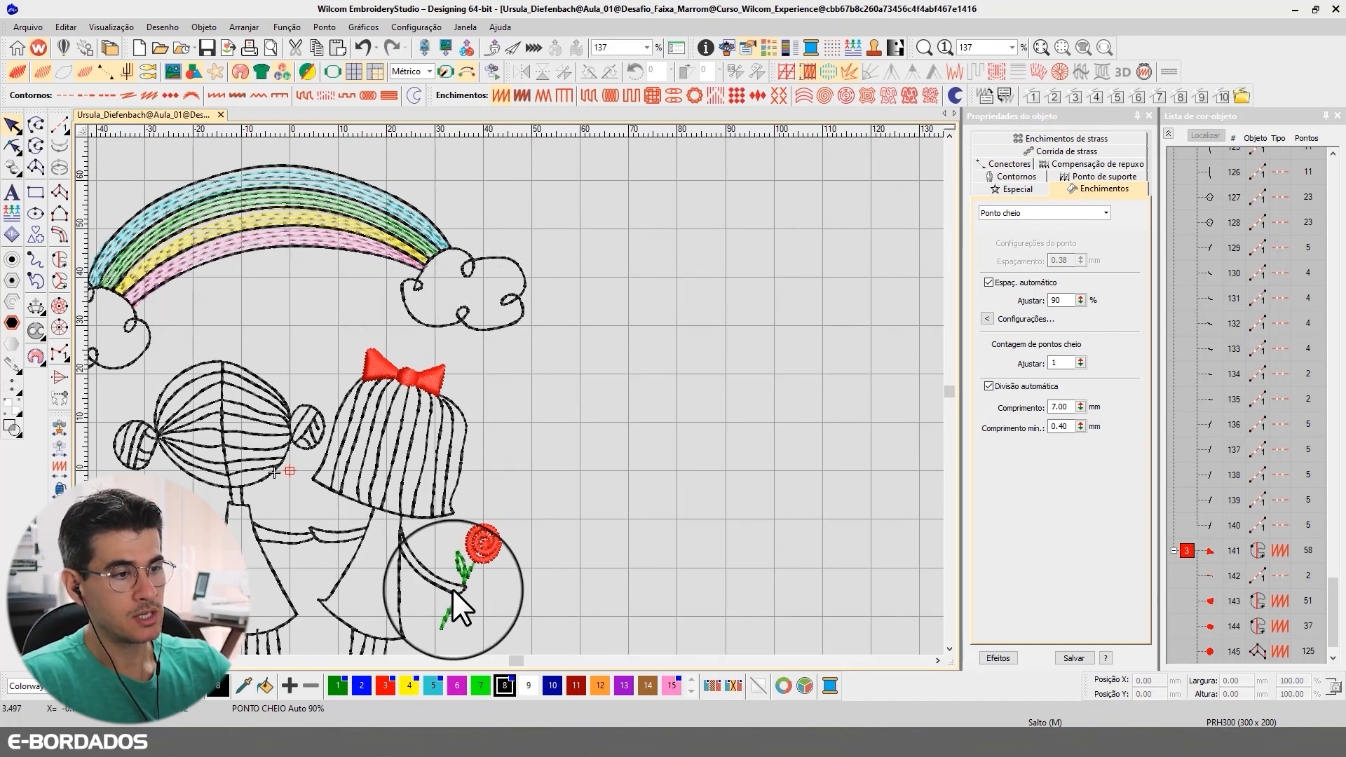
pyautogui.press('b')
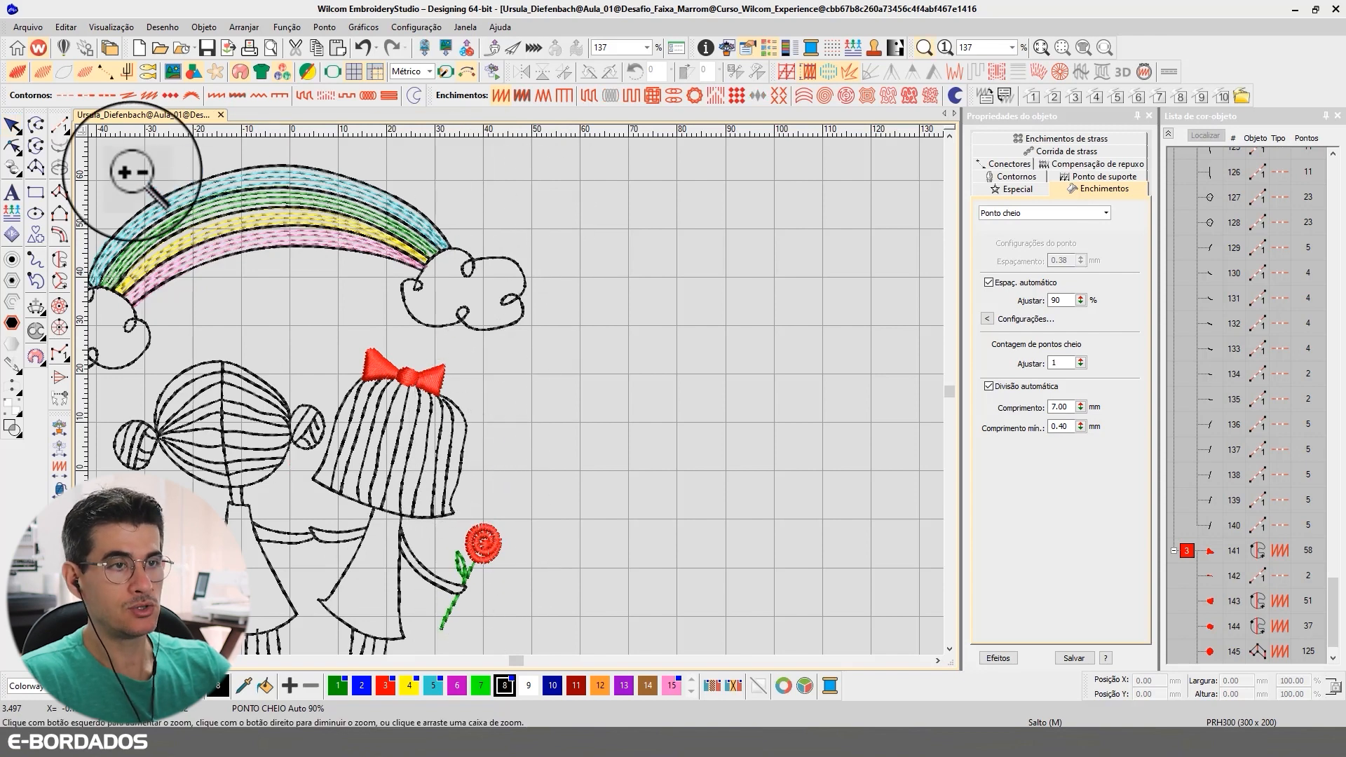
pyautogui.moveTo(104, 166); pyautogui.dragTo(390, 310)
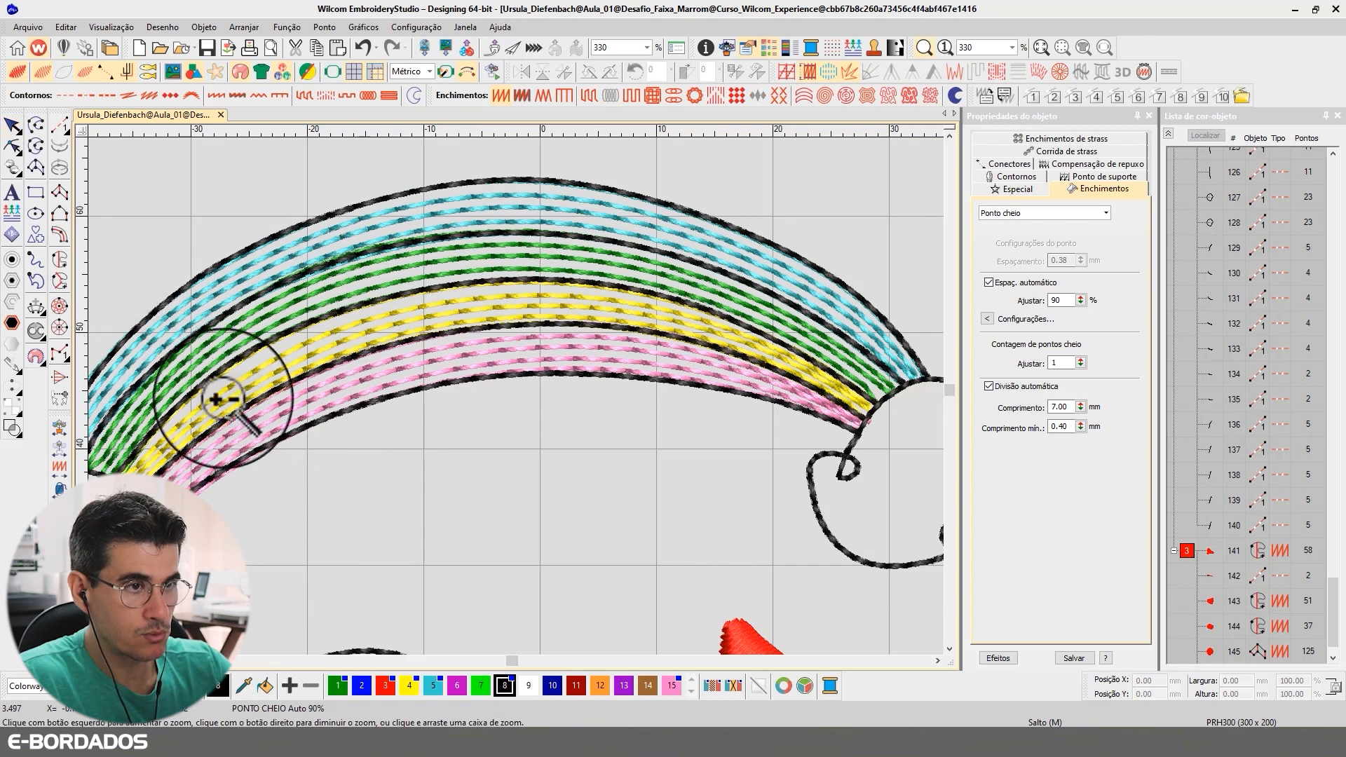
pyautogui.click(313, 545)
pyautogui.click(495, 518)
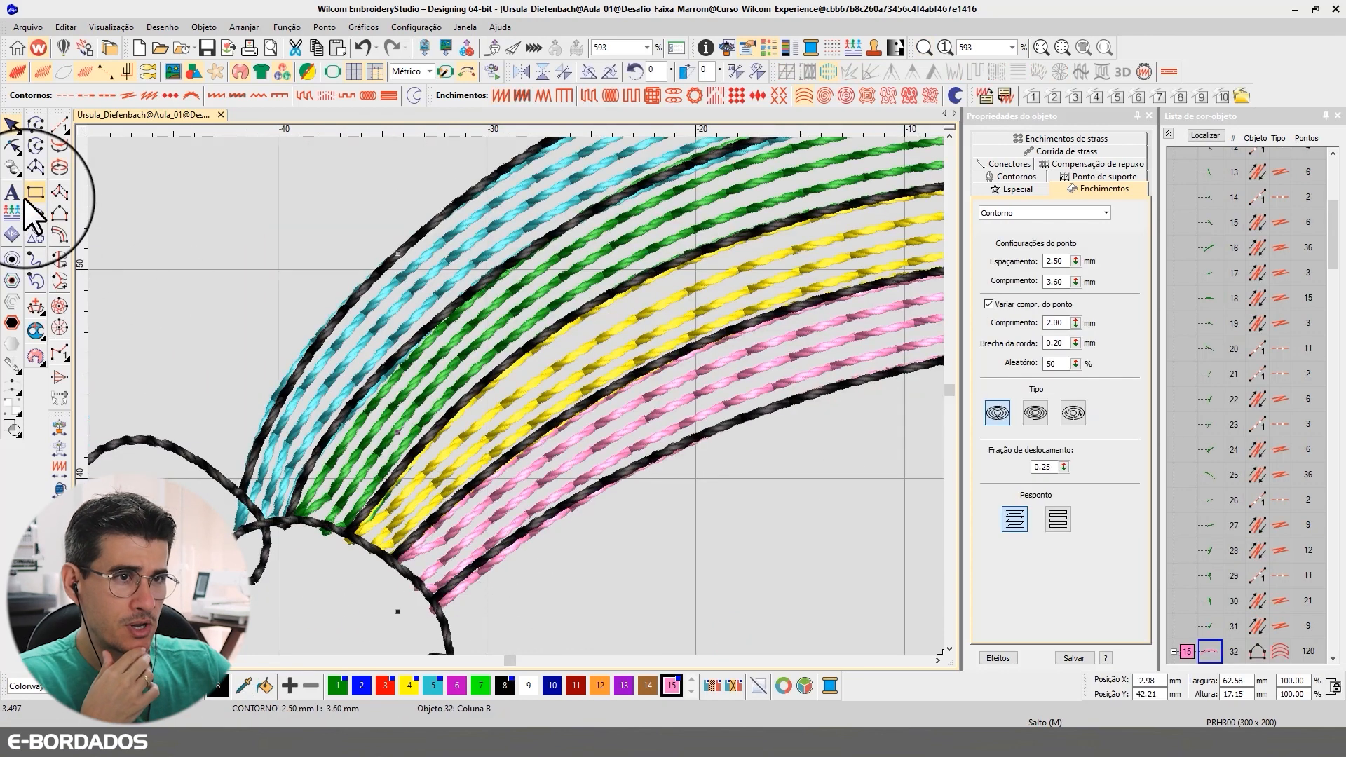
pyautogui.click(13, 146)
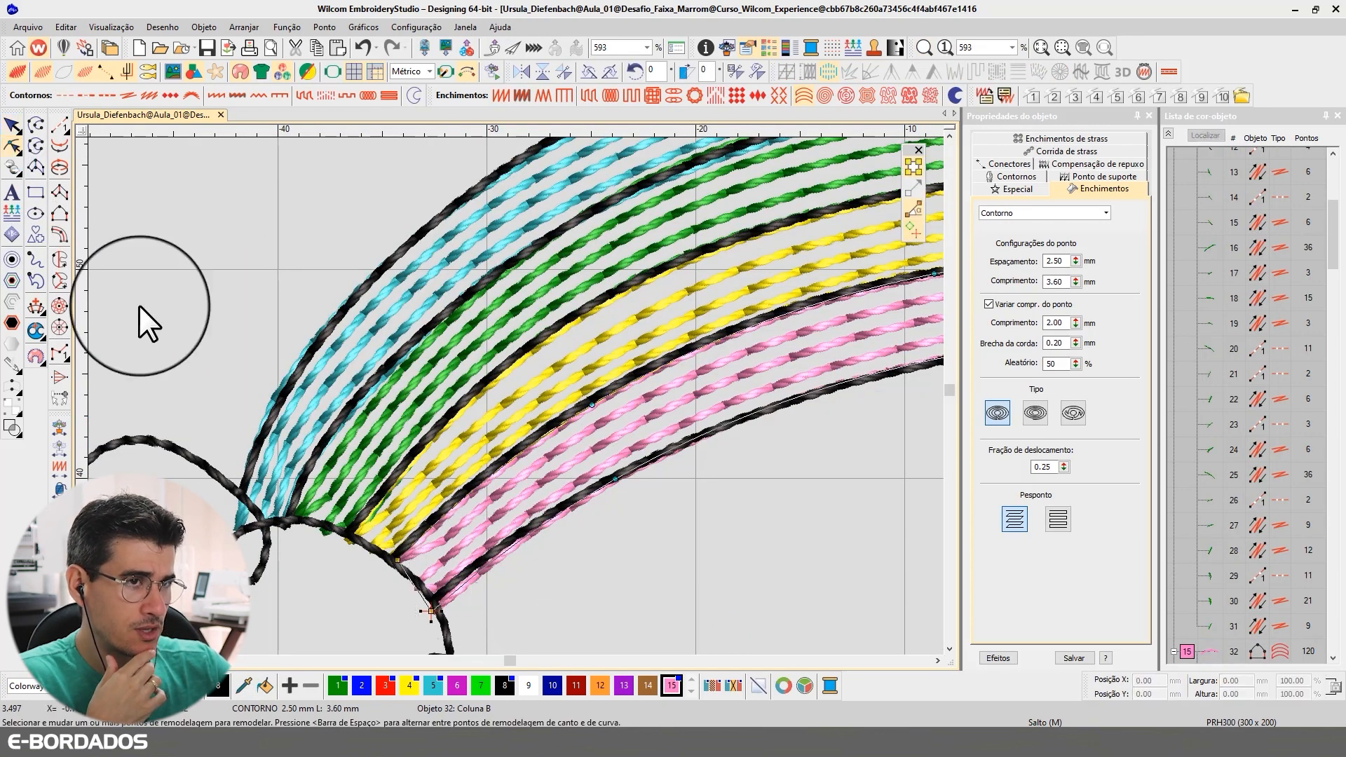
pyautogui.click(13, 125)
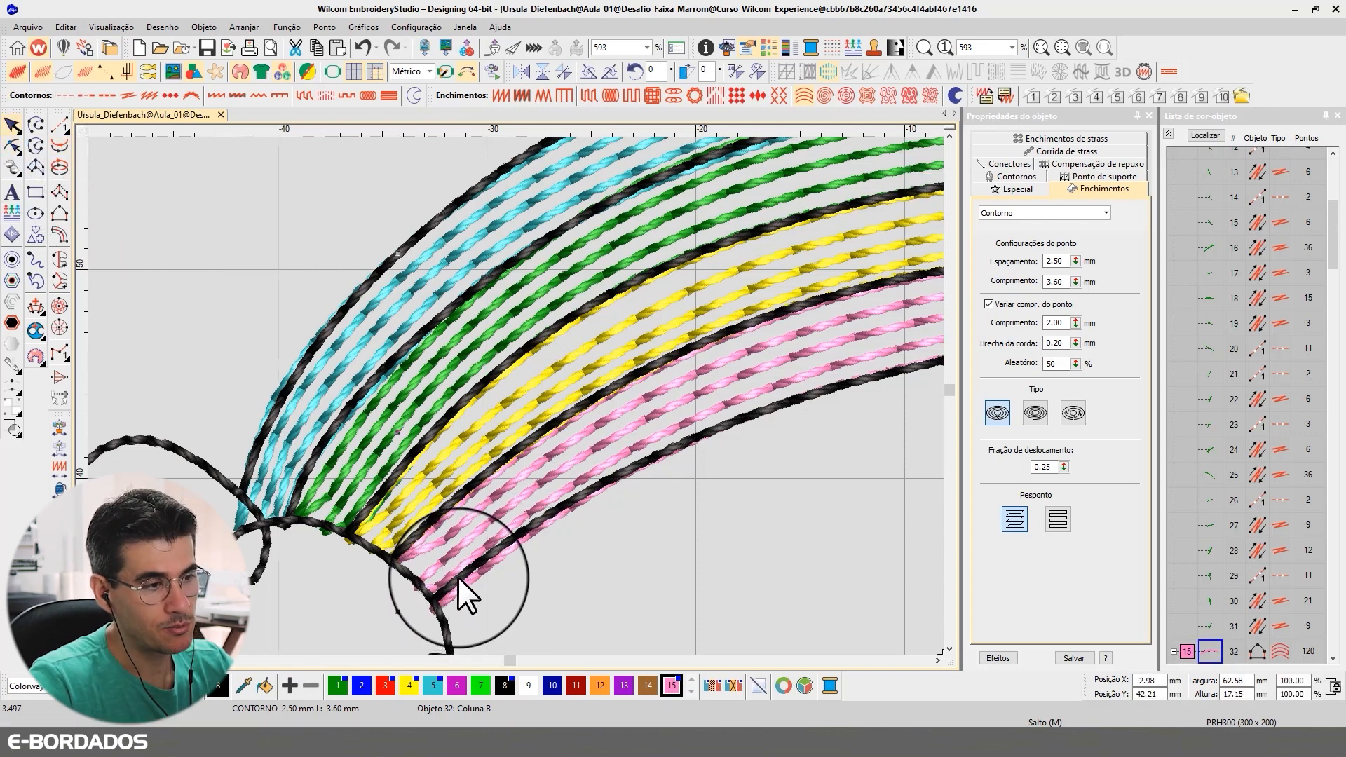
# Reshape the pink rainbow band by moving its left end corner and the three lower-edge points slightly below the black outline.
pyautogui.scroll(-8, 516, 399)
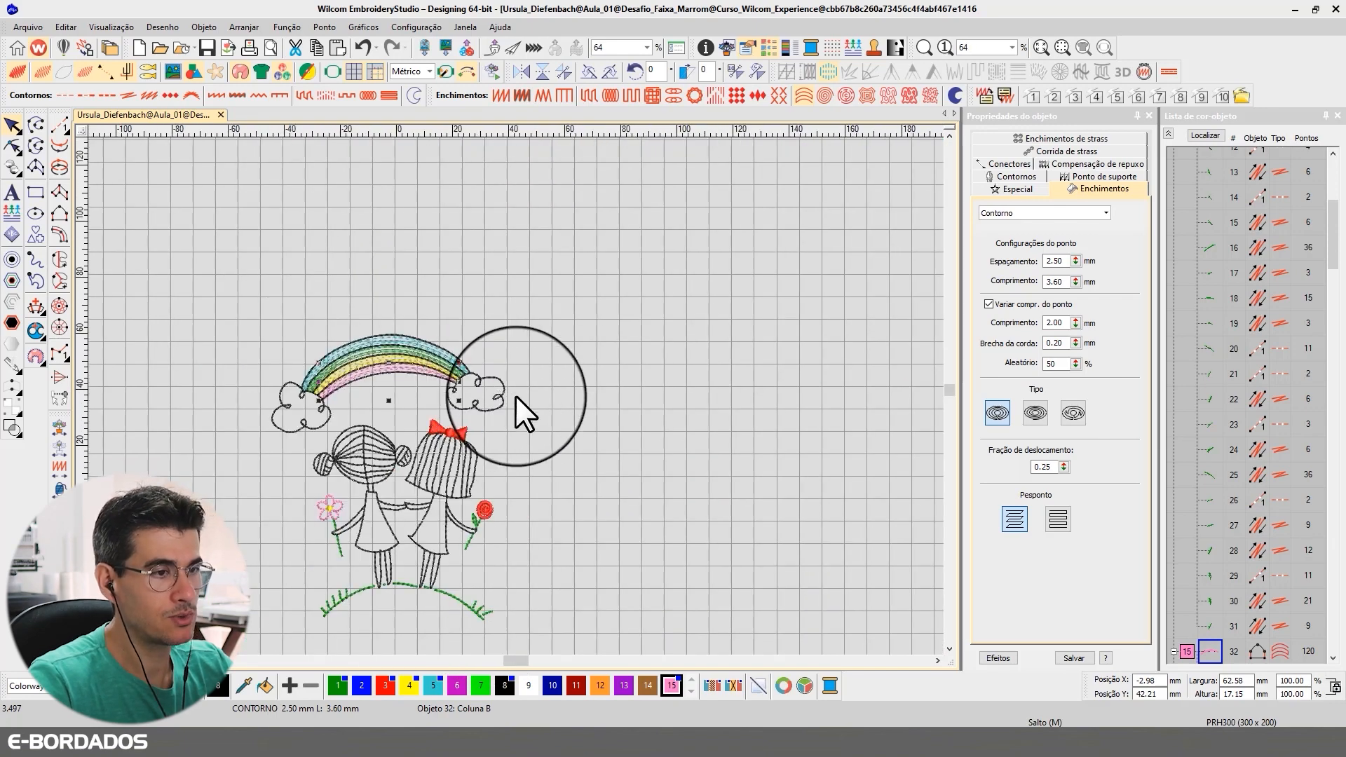
pyautogui.scroll(3, 515, 396)
pyautogui.press('b')
pyautogui.moveTo(377, 382); pyautogui.dragTo(493, 441)
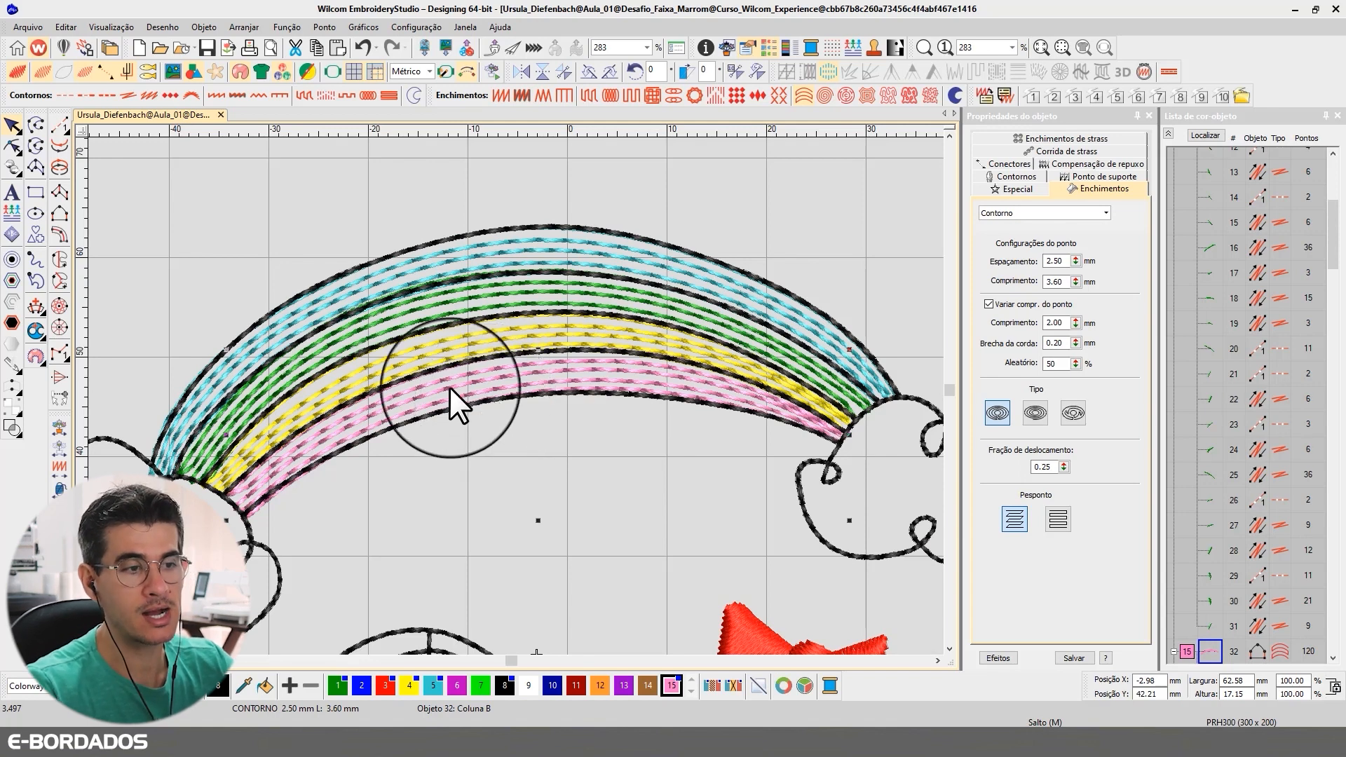
pyautogui.click(12, 146)
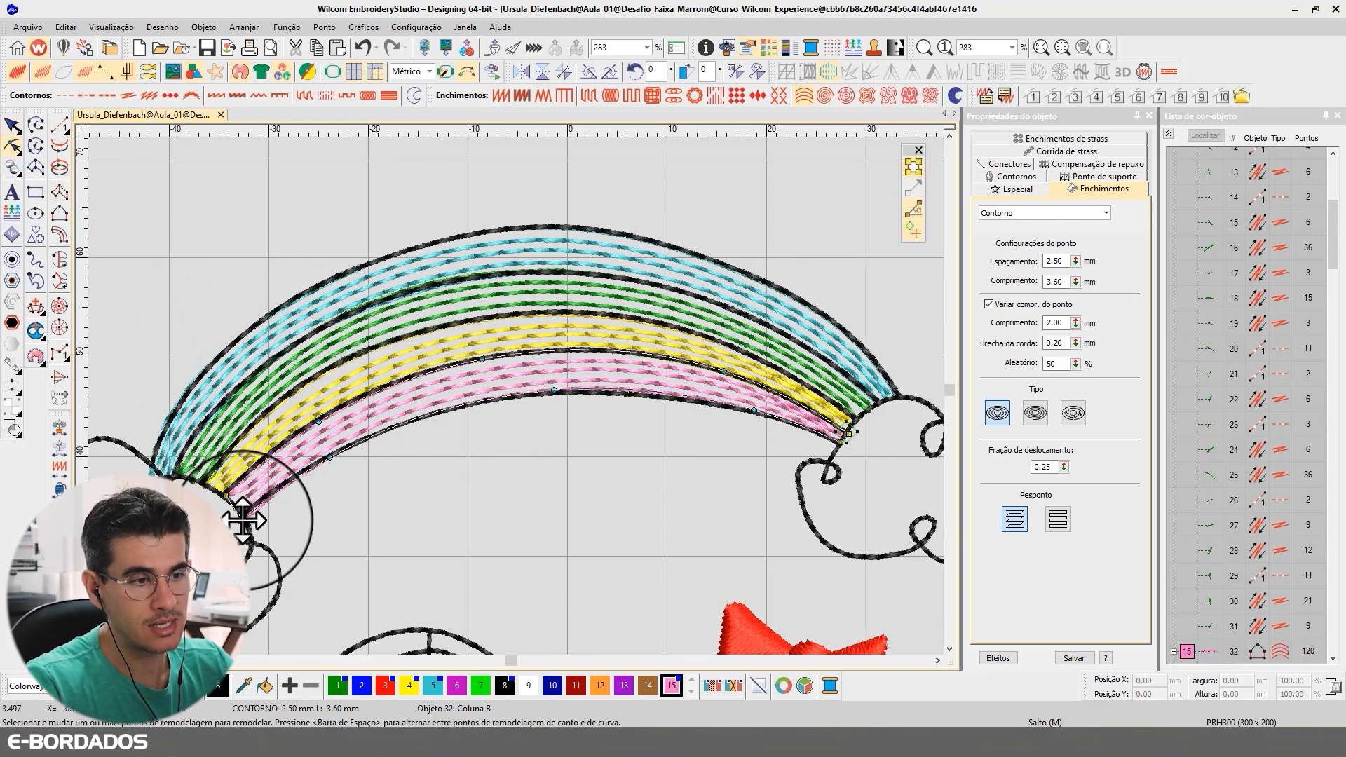
pyautogui.moveTo(330, 457); pyautogui.dragTo(331, 468)
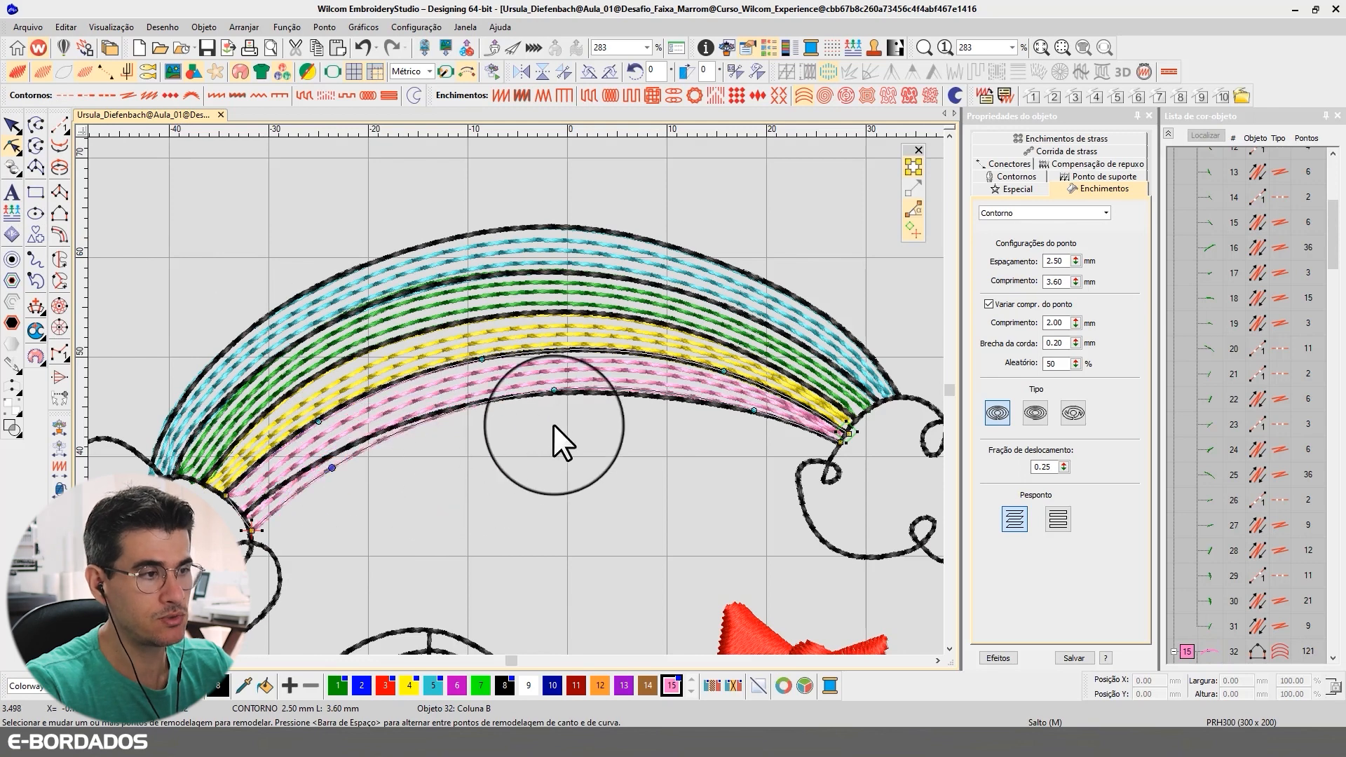
pyautogui.moveTo(554, 392); pyautogui.dragTo(555, 403)
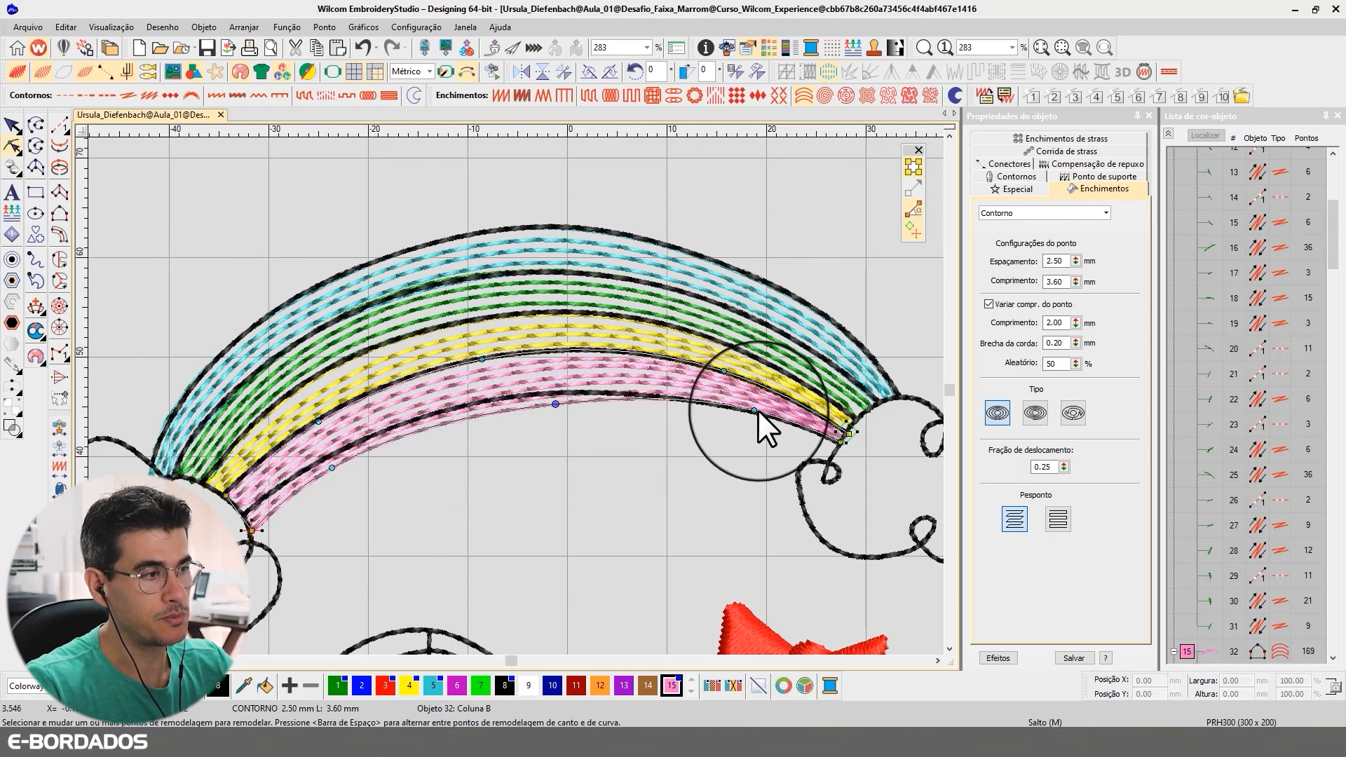
pyautogui.moveTo(754, 410); pyautogui.dragTo(749, 417)
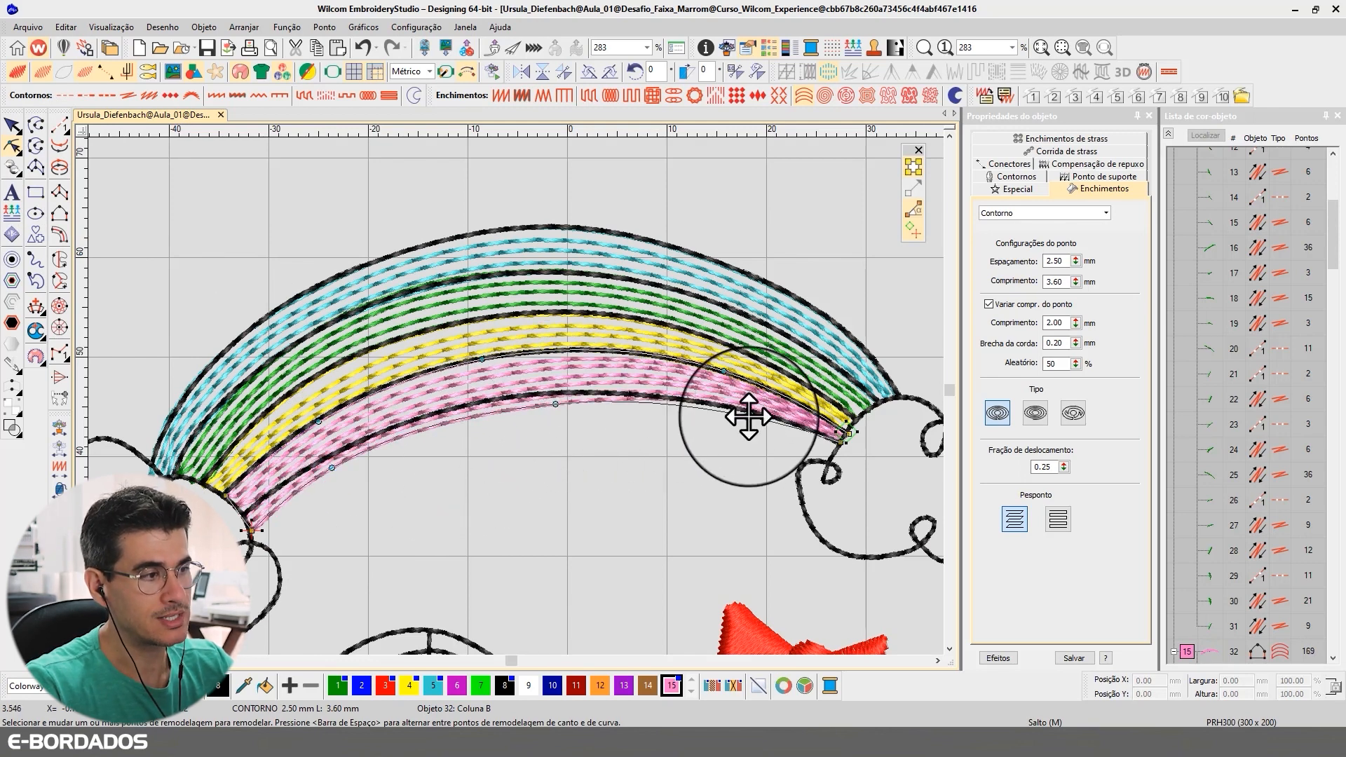
pyautogui.click(13, 128)
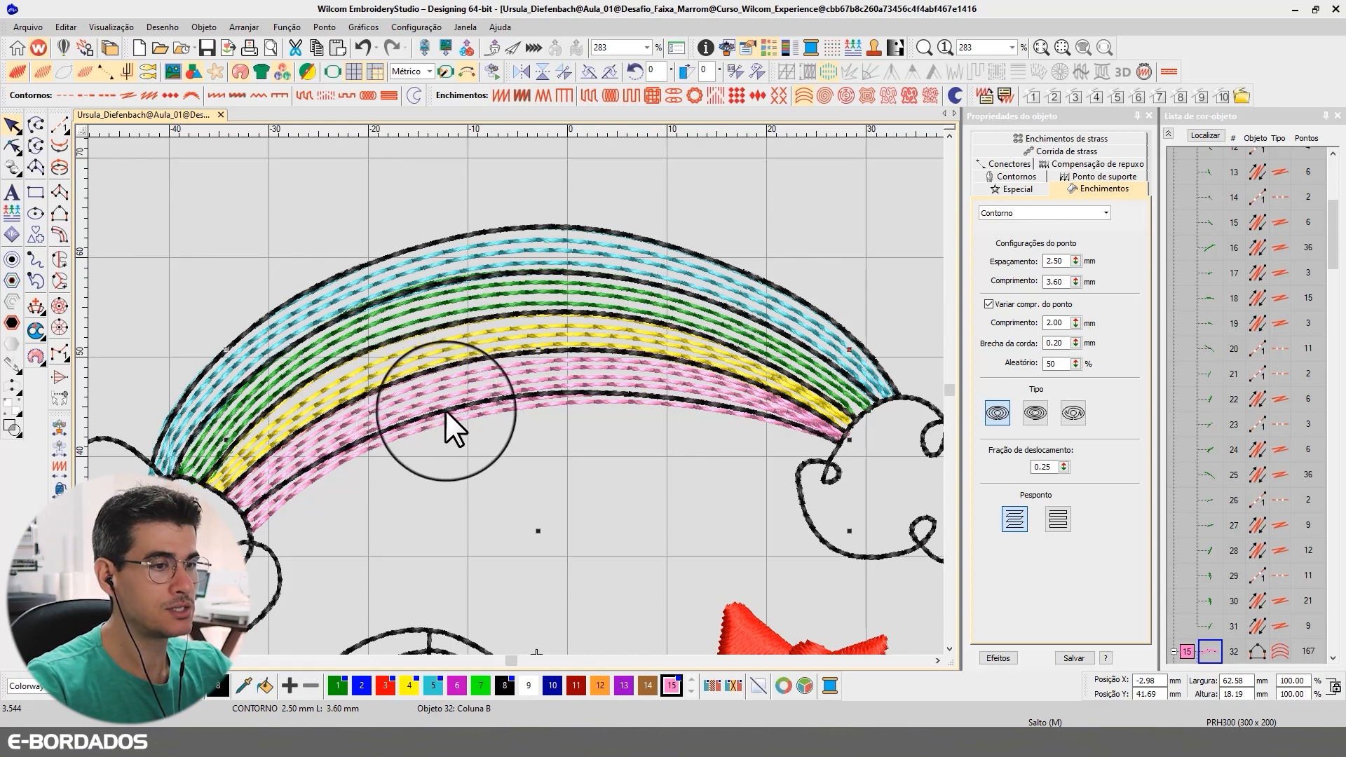
# Undo the last four reshaping changes to the pink rainbow band.
pyautogui.hotkey('ctrl', 'z')
pyautogui.hotkey('ctrl', 'z')
pyautogui.hotkey('ctrl', 'z')
pyautogui.hotkey('ctrl', 'z')
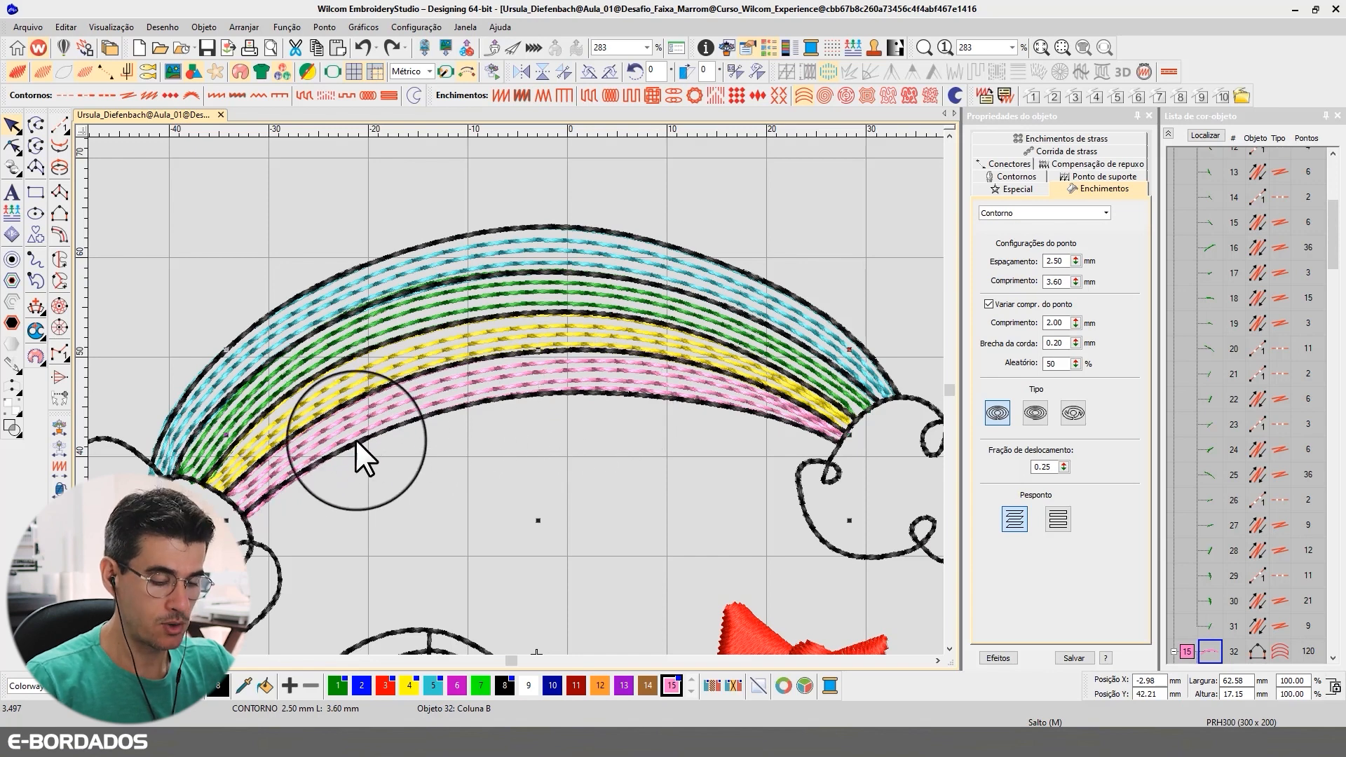
# Move the pink rainbow band's lower corner at the left cloud up onto the black outline.
pyautogui.press('b')
pyautogui.moveTo(208, 427); pyautogui.dragTo(395, 557)
pyautogui.click(12, 145)
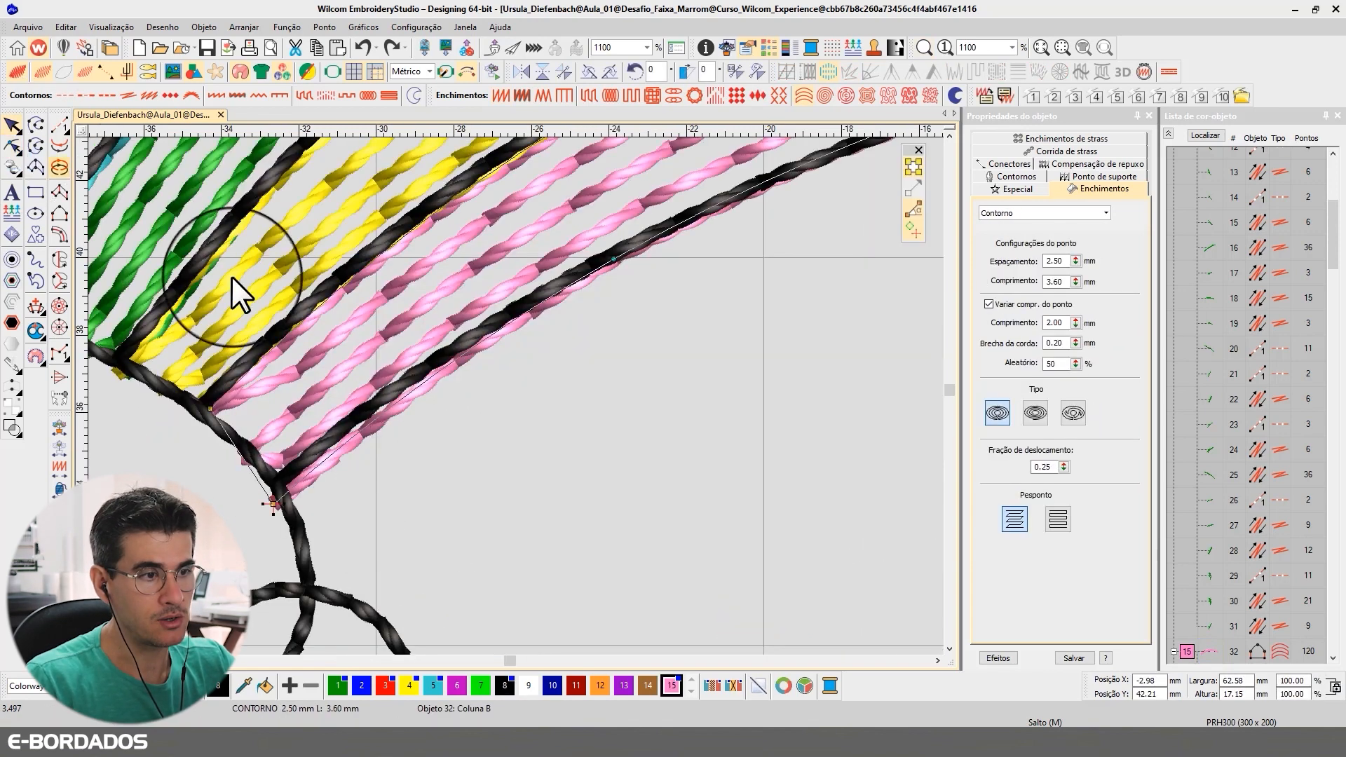
pyautogui.moveTo(275, 506); pyautogui.dragTo(273, 478)
pyautogui.scroll(-3, 547, 377)
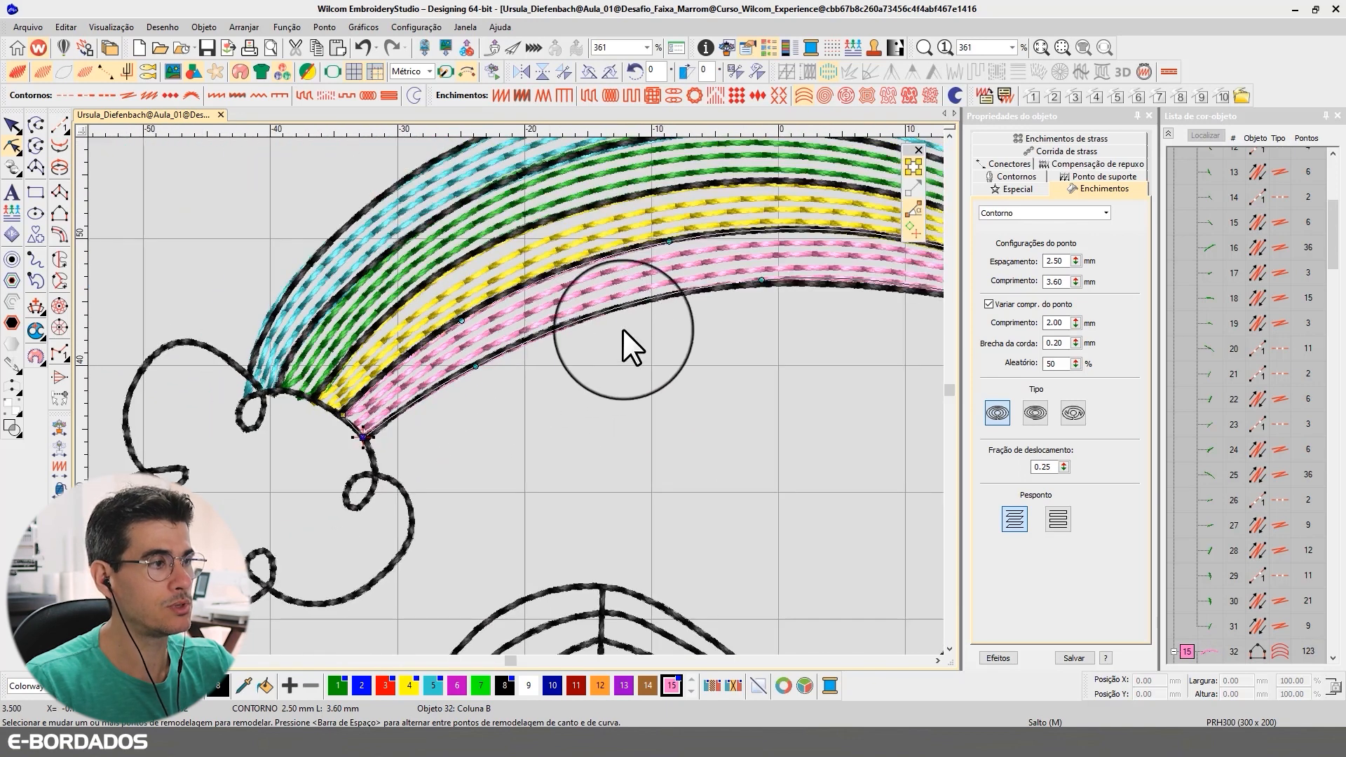
pyautogui.scroll(2, 498, 395)
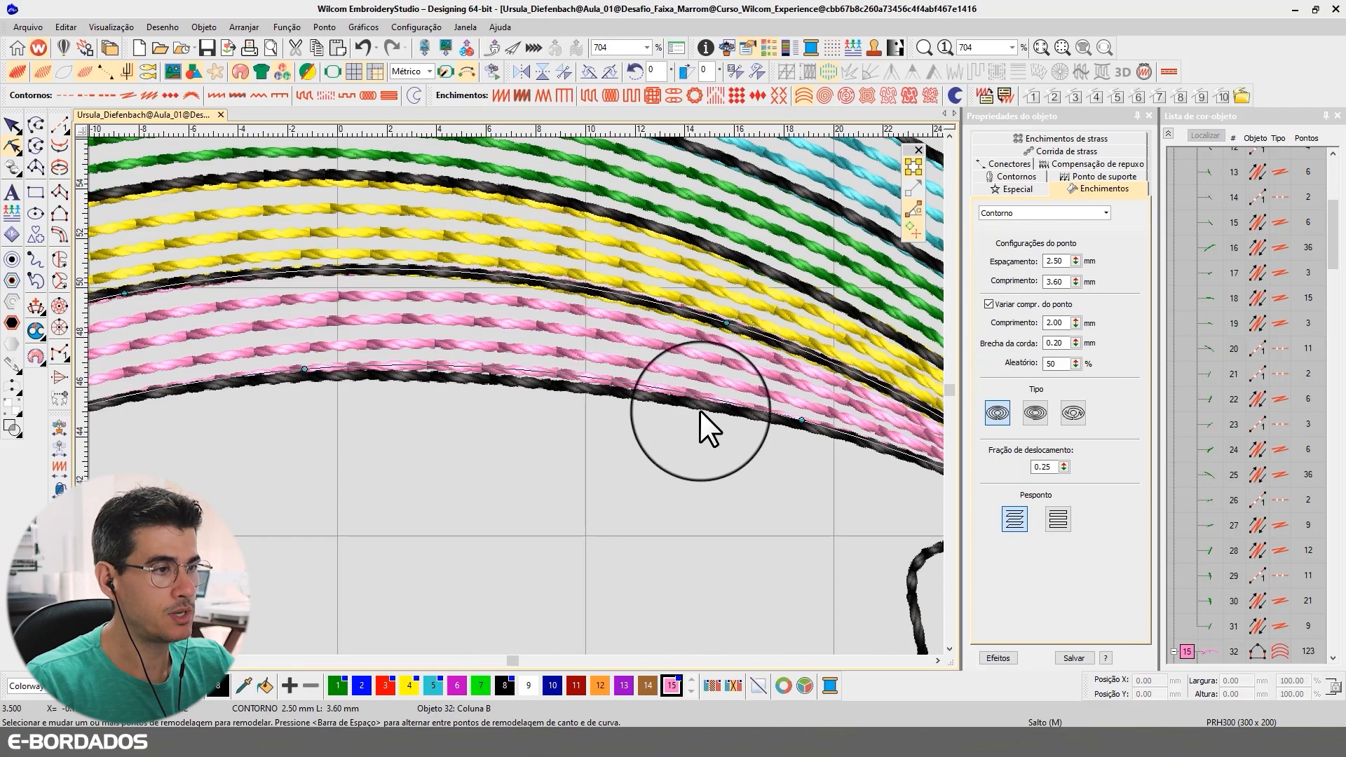
pyautogui.scroll(-1, 527, 414)
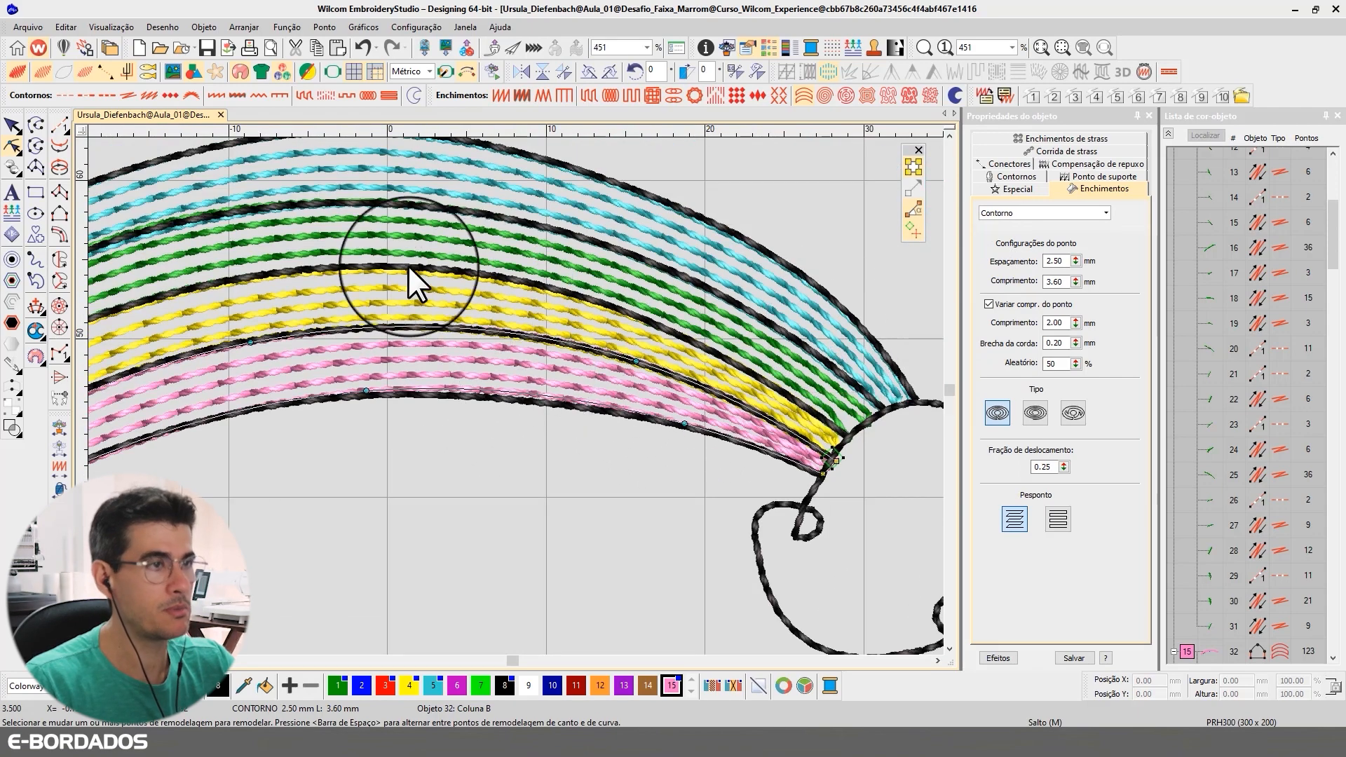
pyautogui.scroll(-2, 405, 414)
pyautogui.scroll(3, 515, 404)
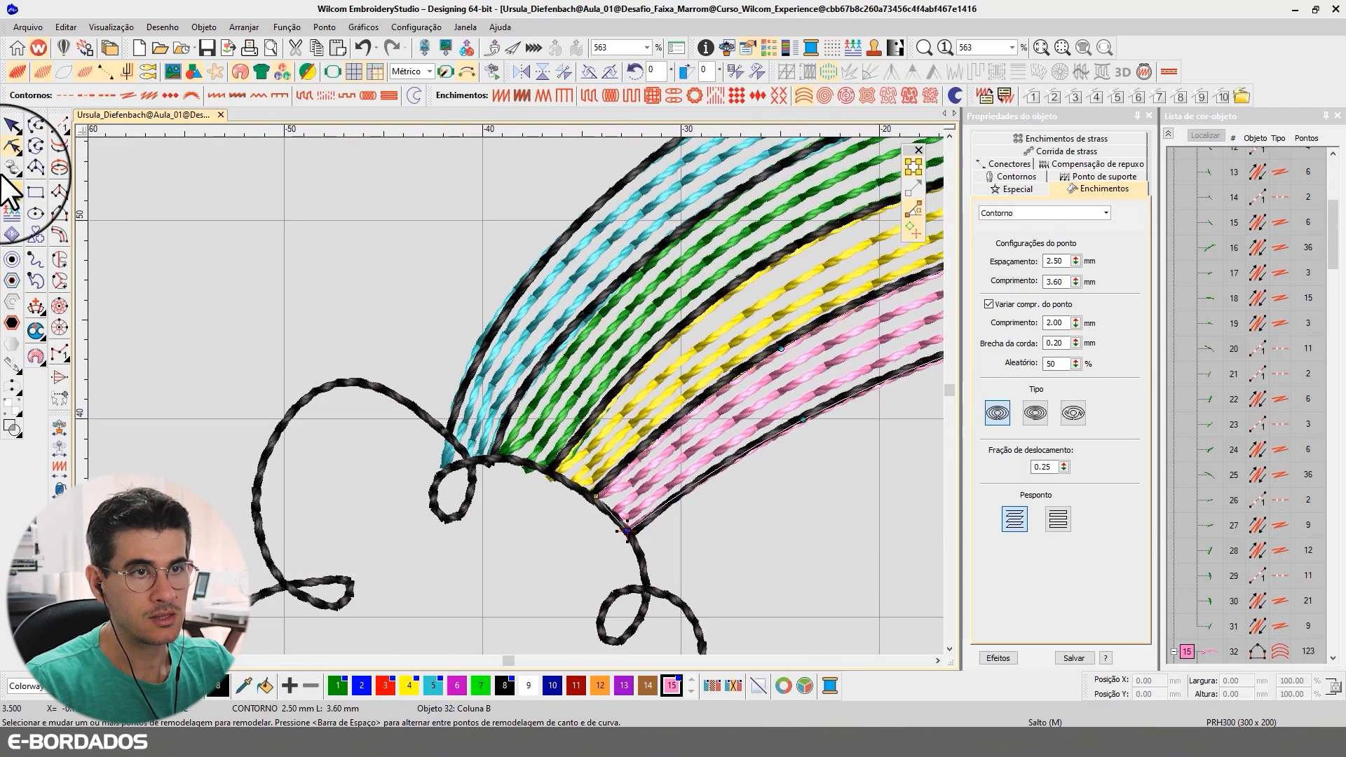
# Reshape the blue rainbow band at the left cloud, moving its outer end corner and the nearby outer-edge point onto the black outline.
pyautogui.click(12, 126)
pyautogui.click(521, 350)
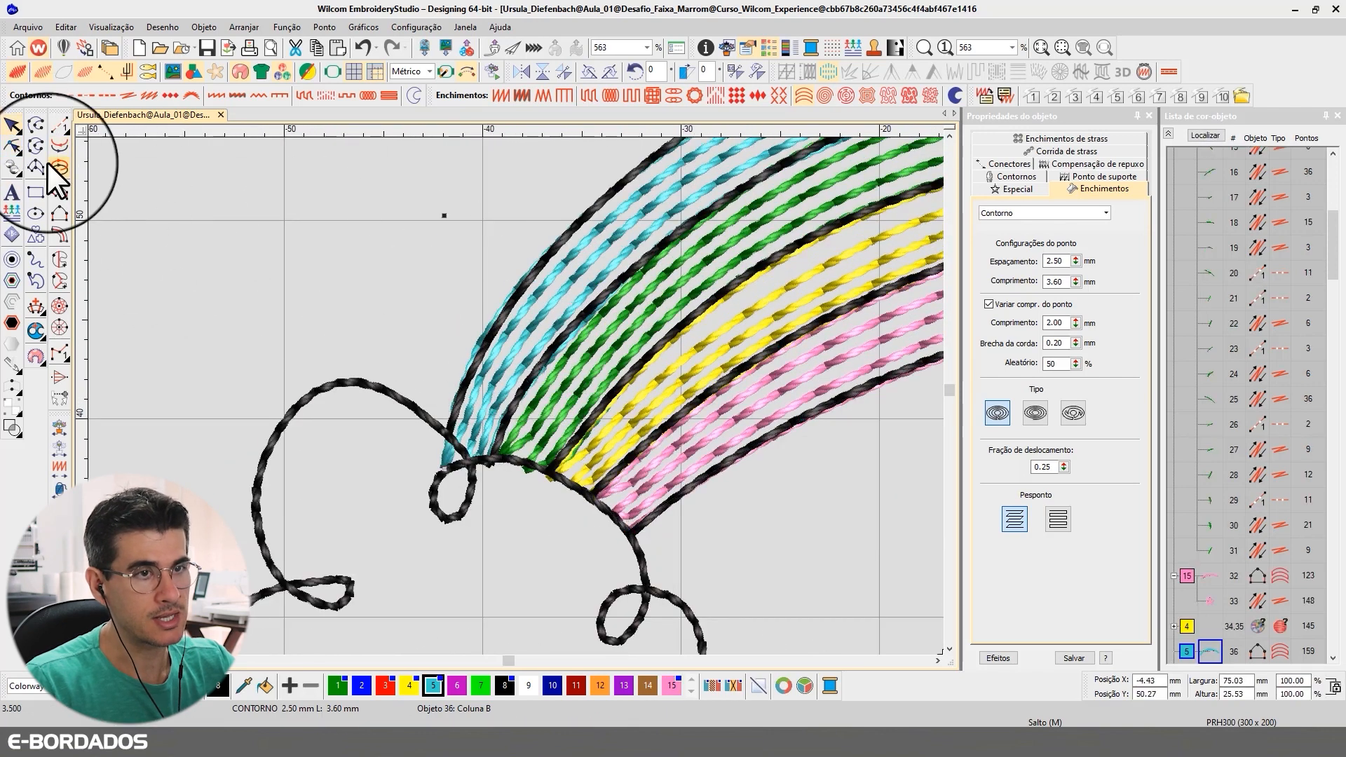
pyautogui.click(12, 147)
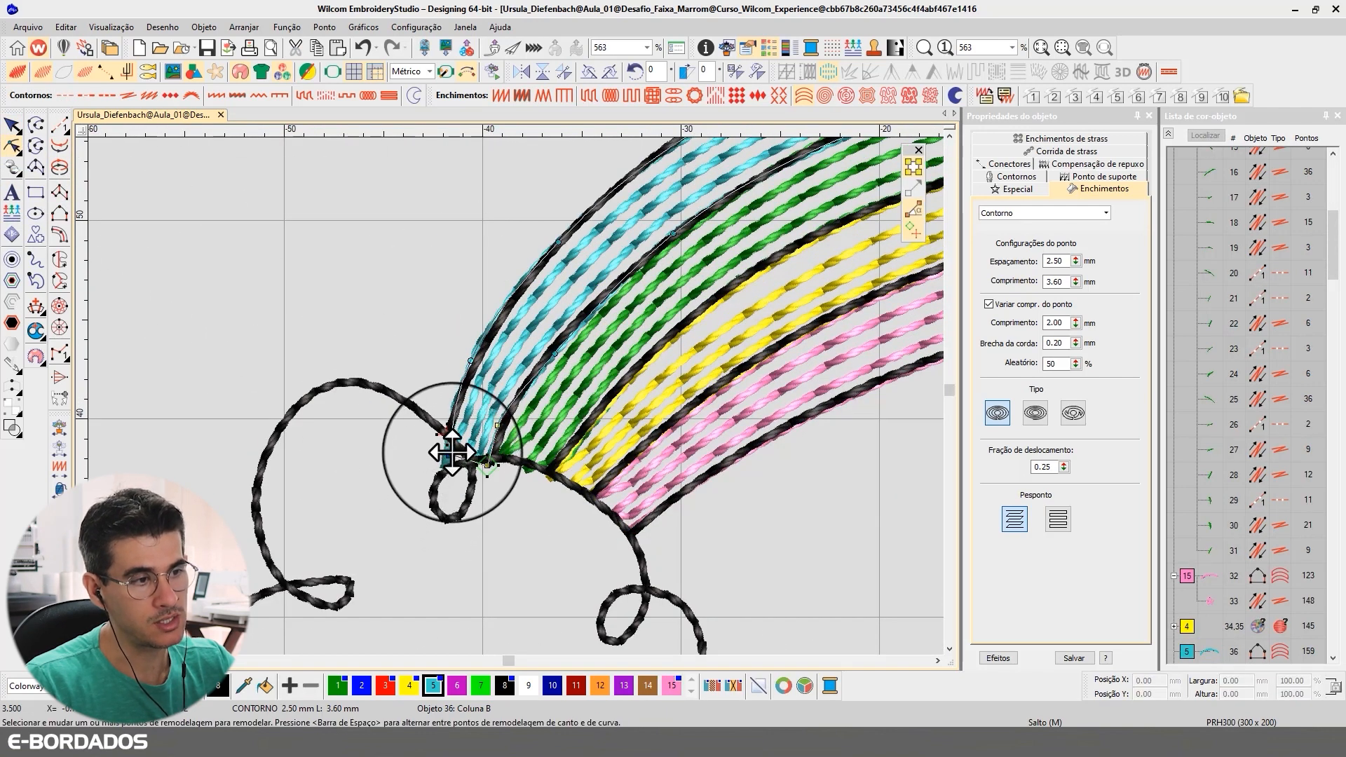
pyautogui.moveTo(452, 452); pyautogui.dragTo(452, 445)
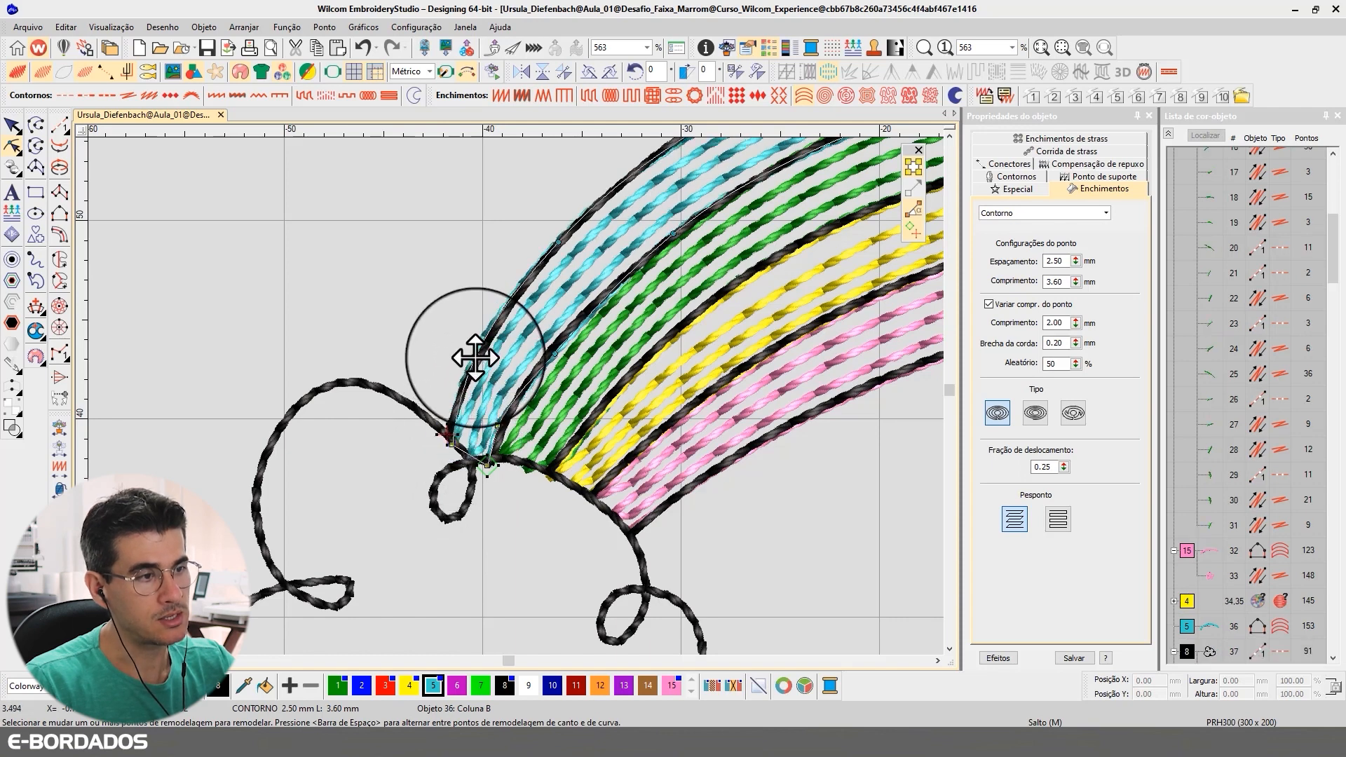
pyautogui.moveTo(475, 358); pyautogui.dragTo(474, 357)
pyautogui.scroll(-2, 728, 447)
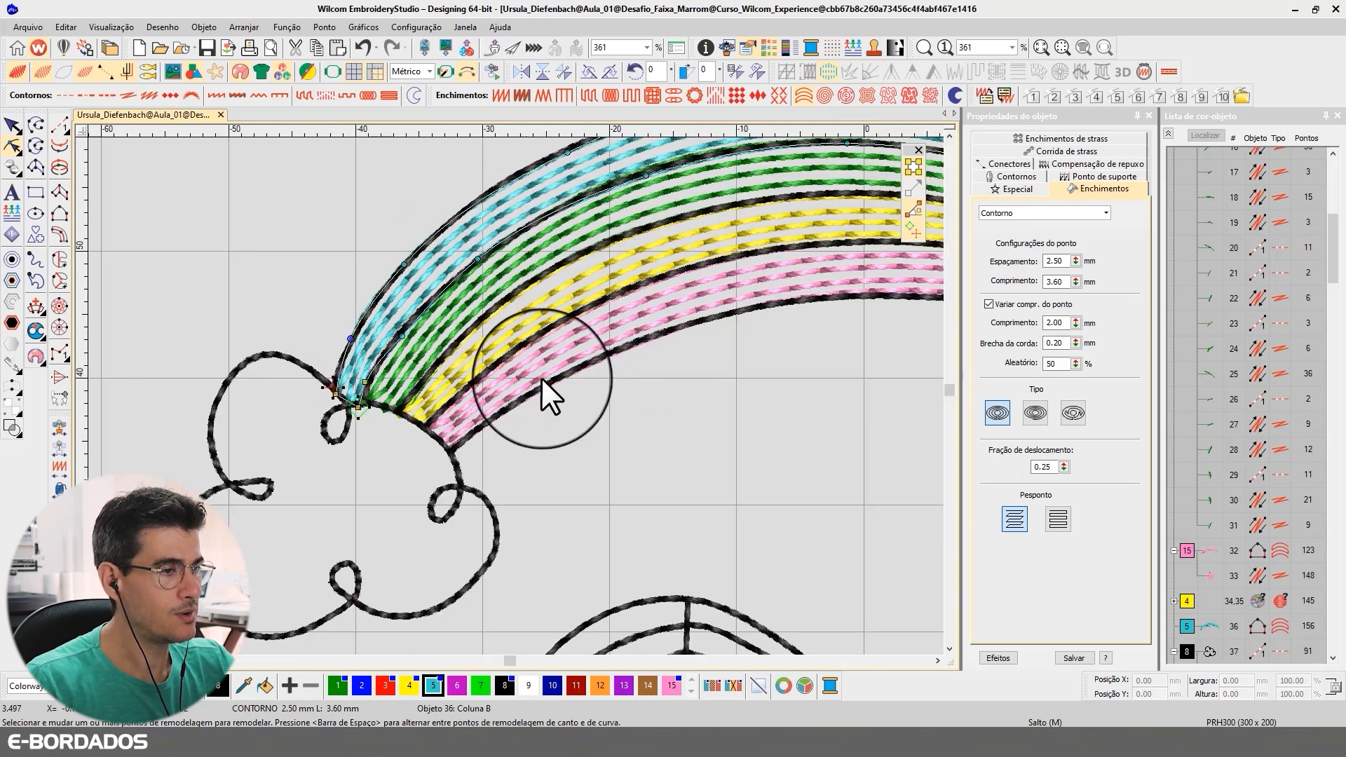
pyautogui.click(12, 126)
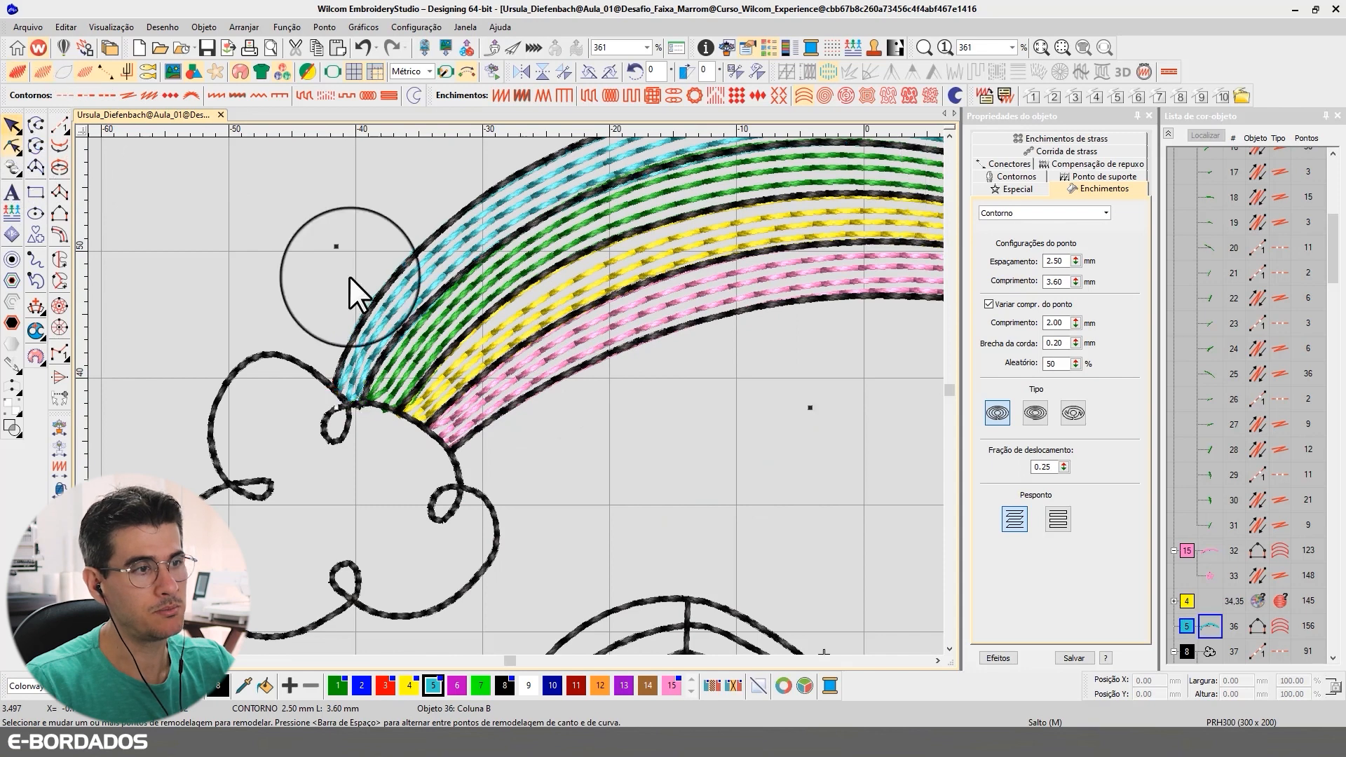
# Lower the green rainbow band's upper edge left of the apex so that it follows the black outline.
pyautogui.click(938, 660)
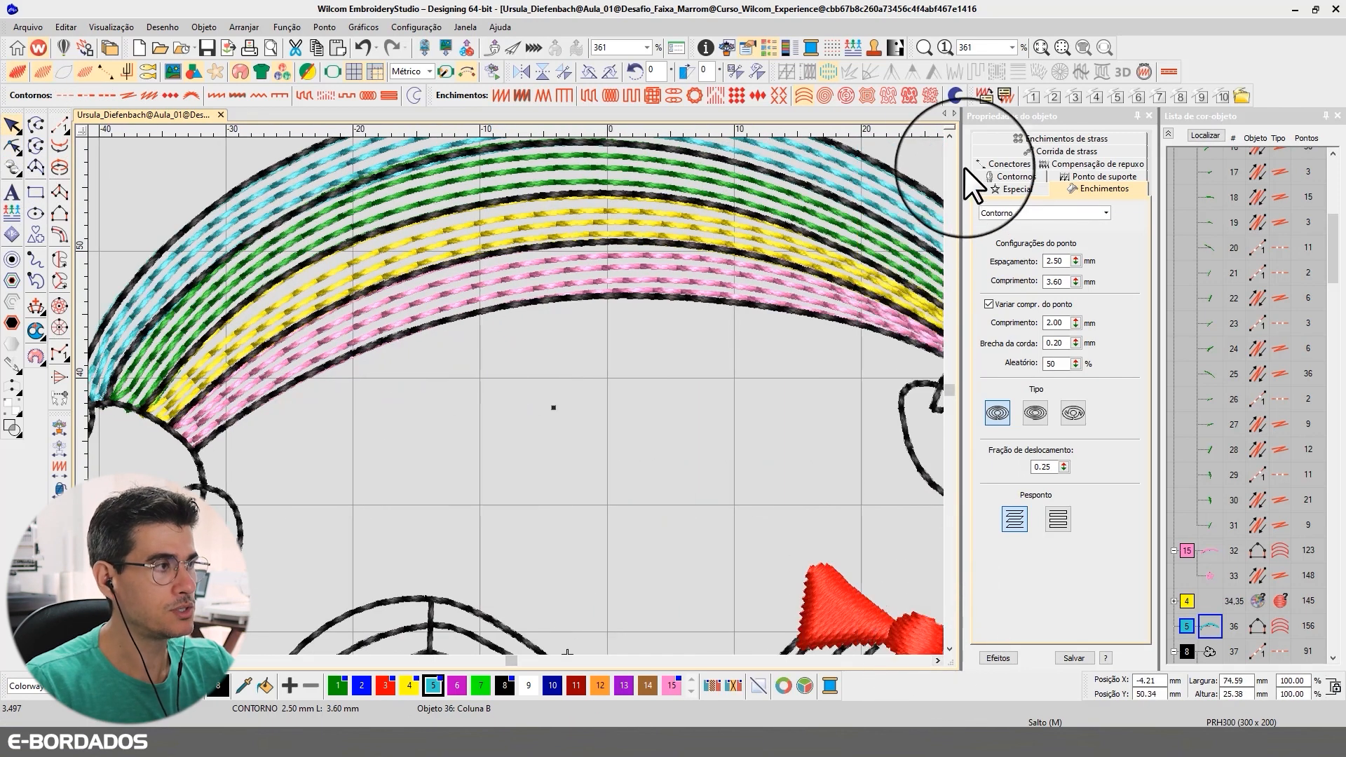
pyautogui.click(950, 133)
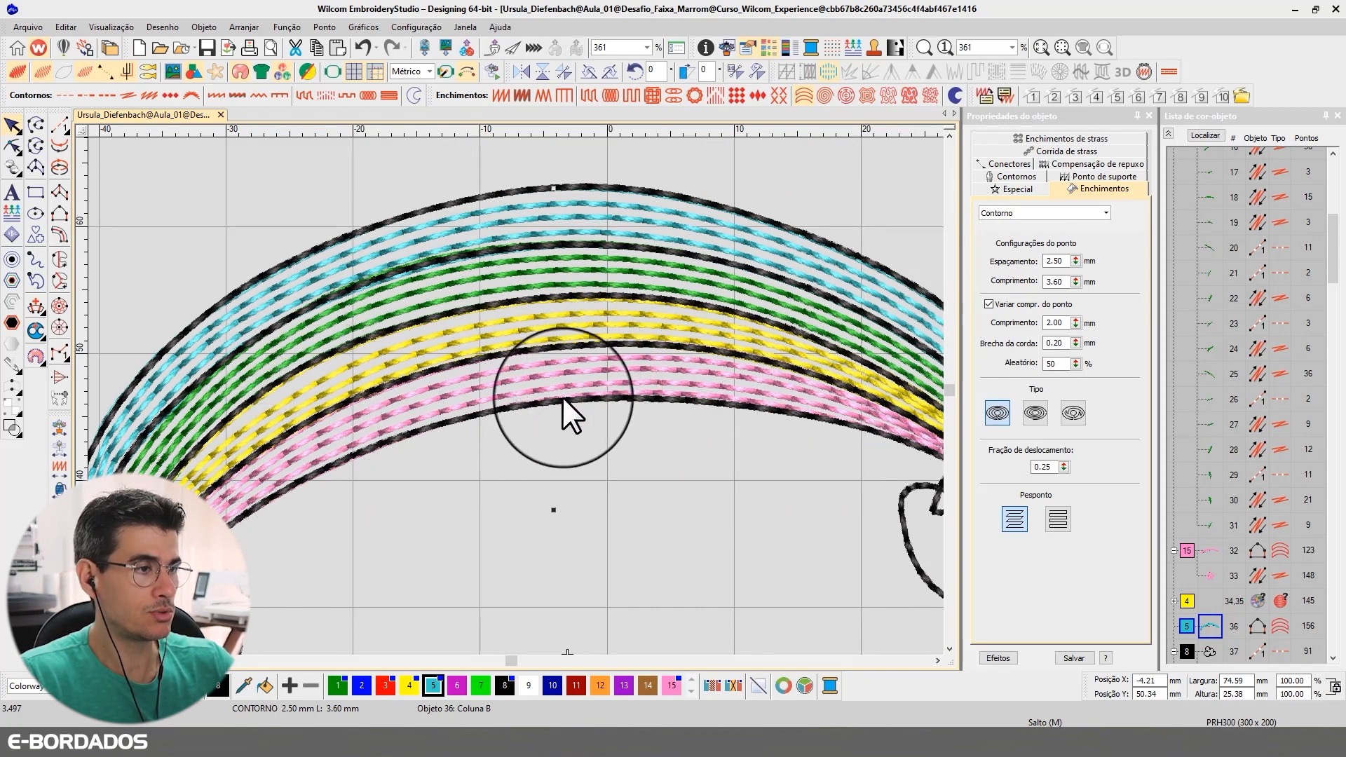
pyautogui.click(520, 381)
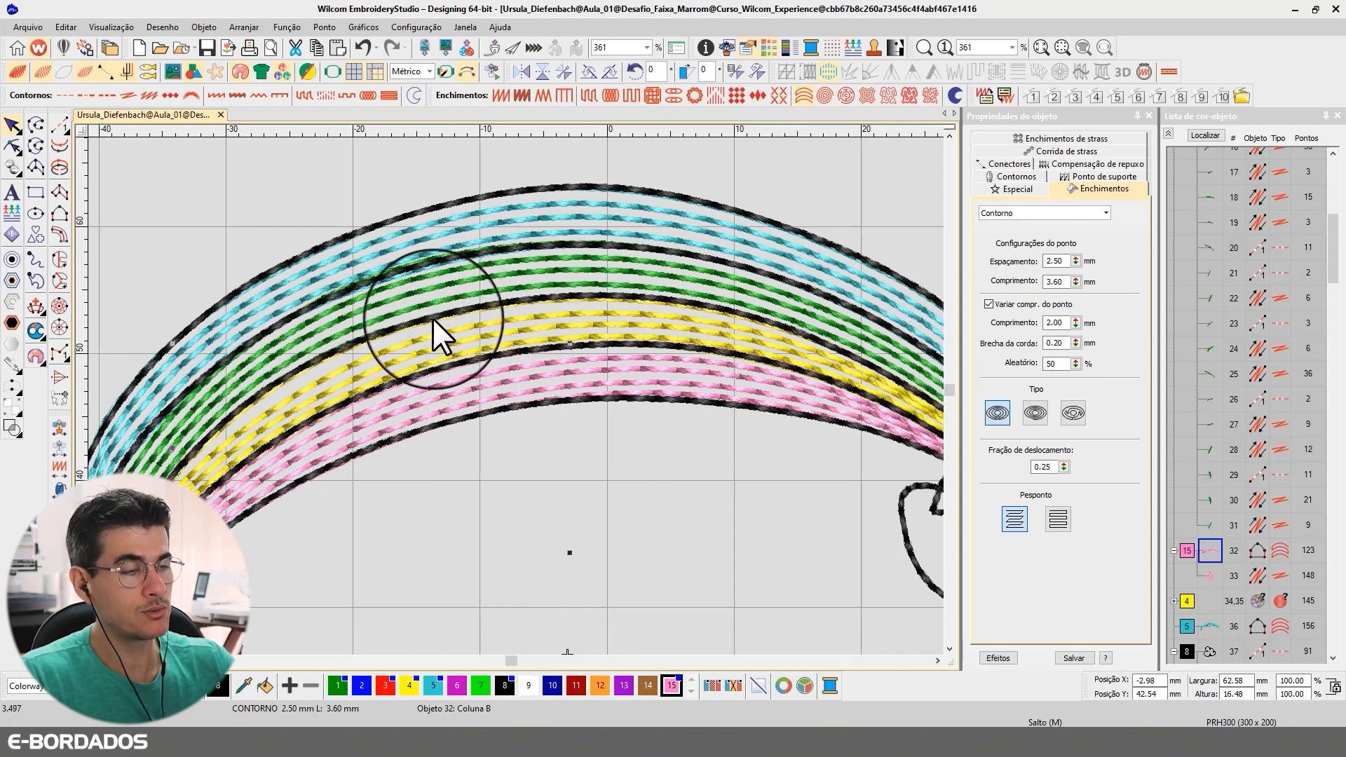
pyautogui.click(380, 251)
pyautogui.scroll(4, 514, 396)
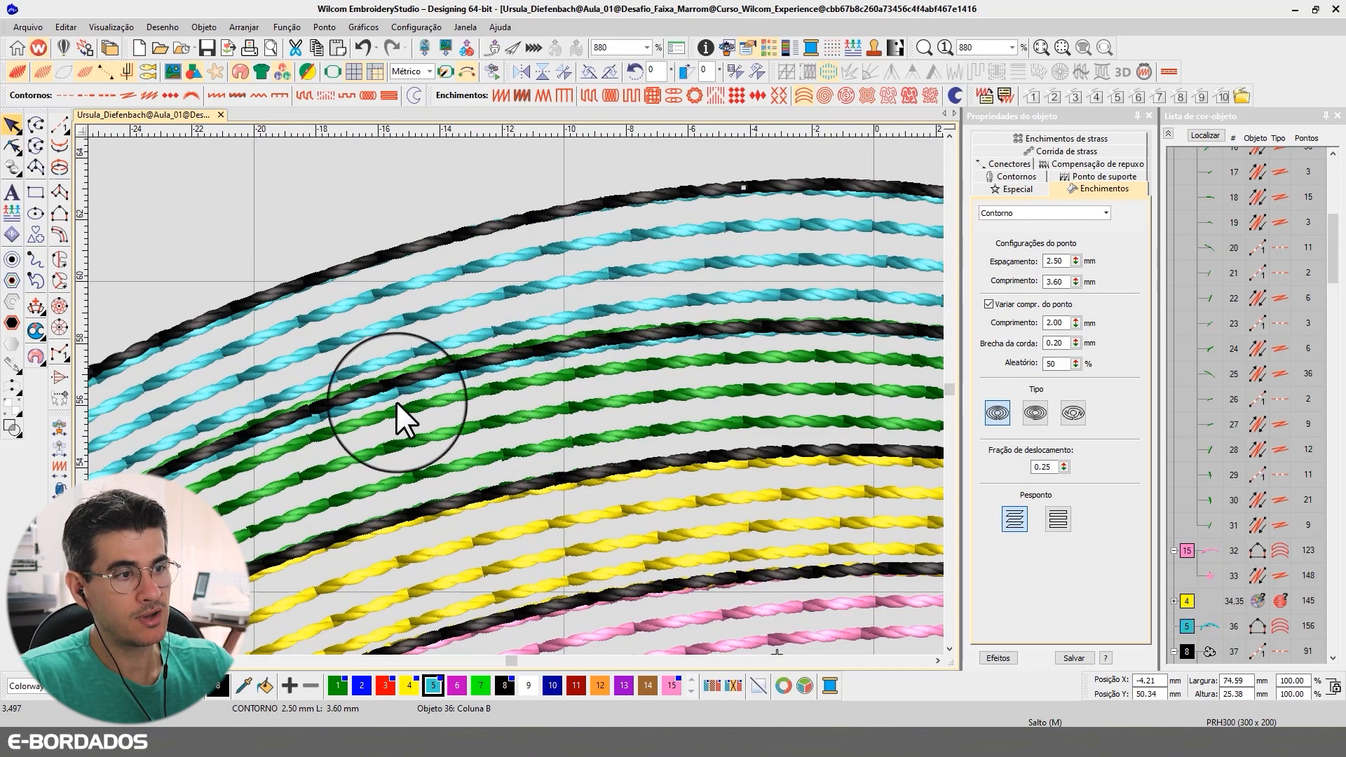
pyautogui.click(422, 433)
pyautogui.click(12, 147)
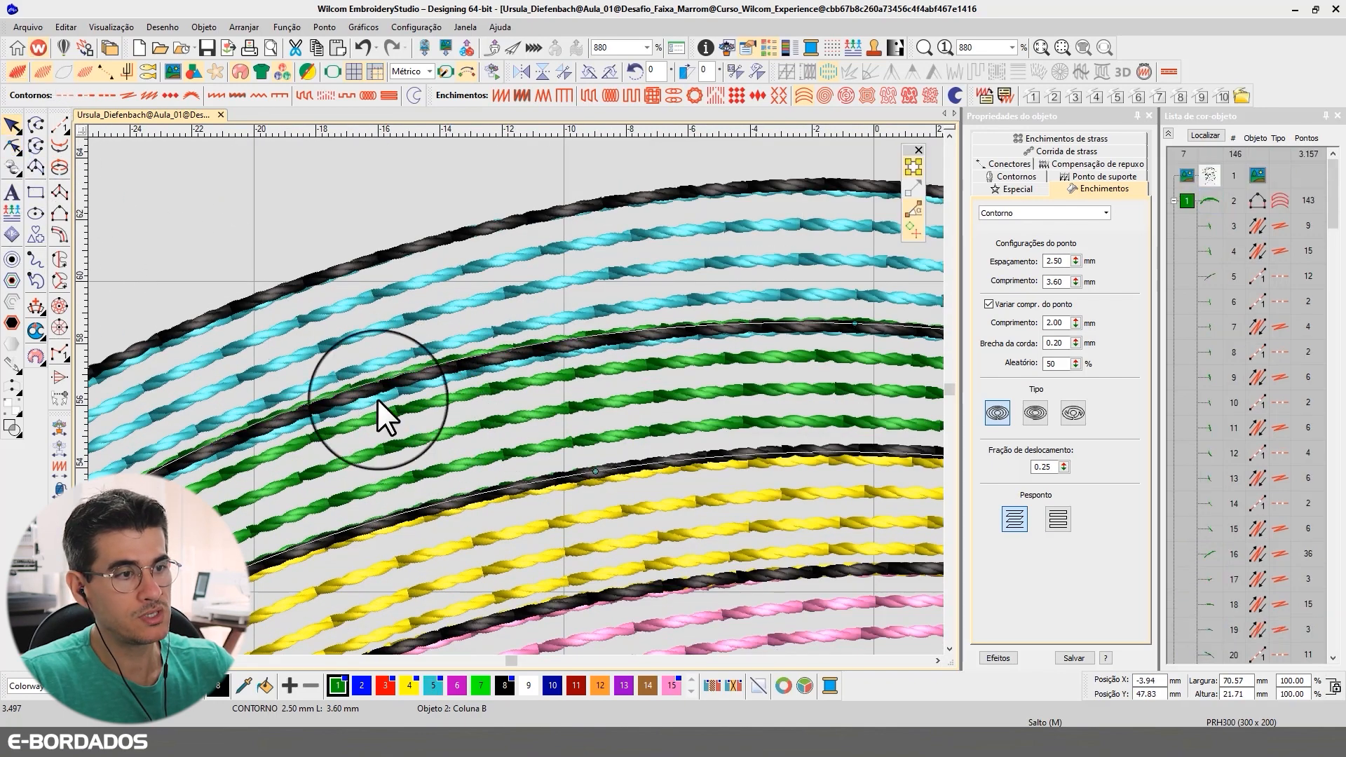
pyautogui.click(474, 352)
pyautogui.moveTo(478, 358); pyautogui.dragTo(478, 364)
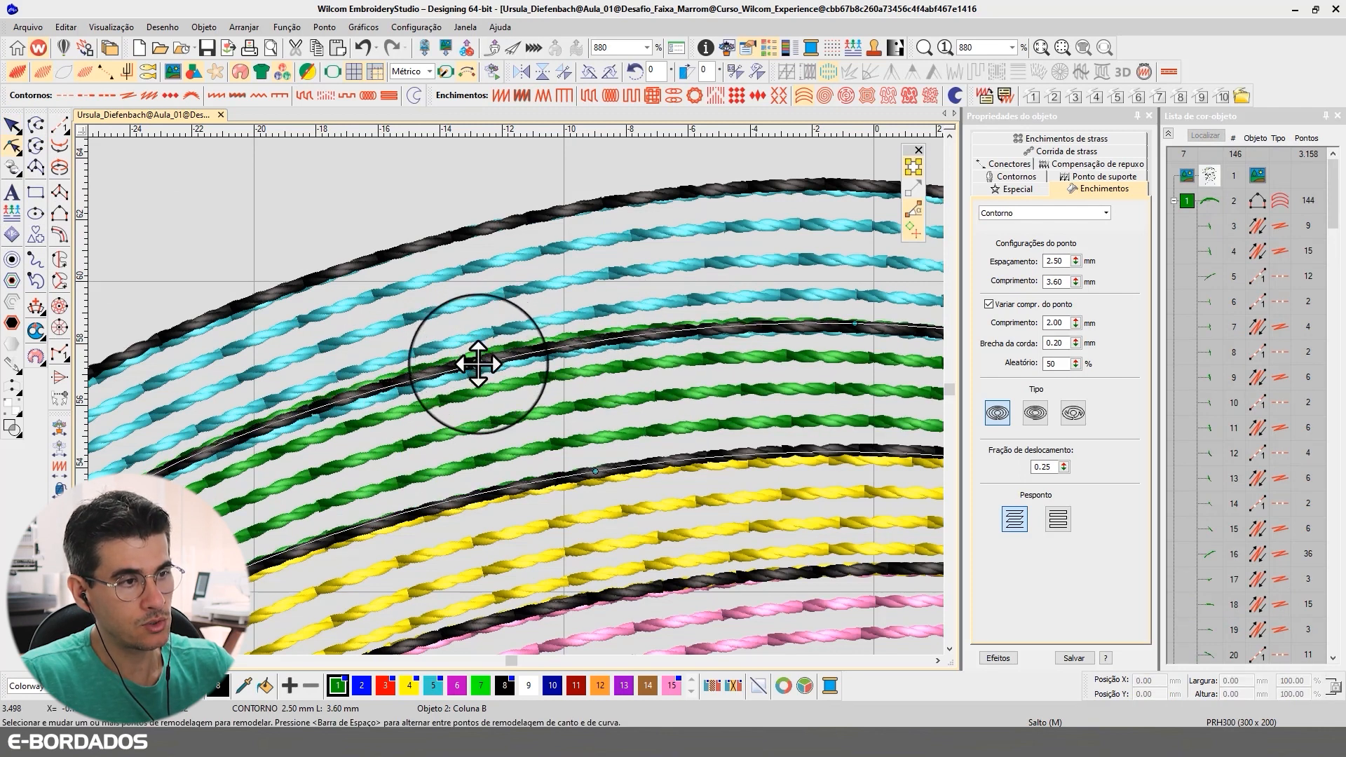
pyautogui.click(10, 127)
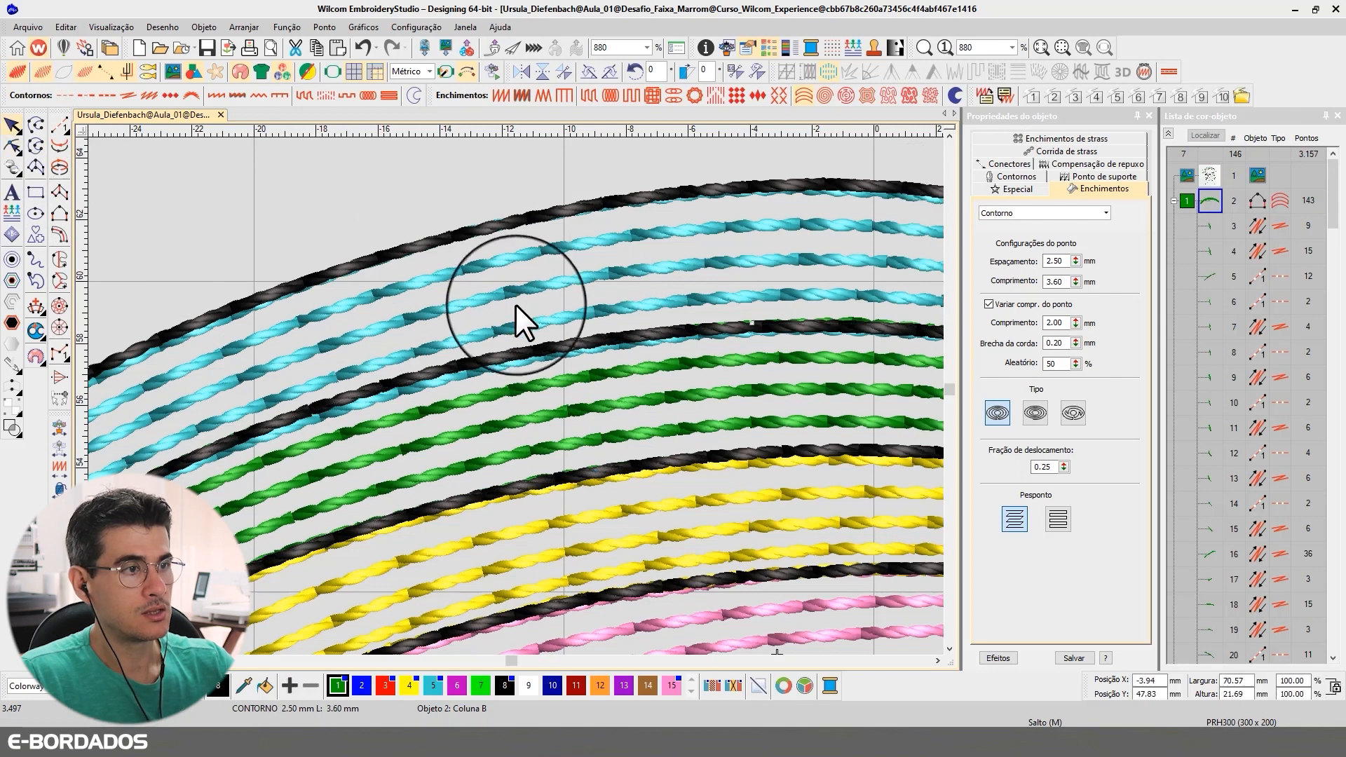
# Reshape the blue rainbow band's lower edge by raising the point left of the apex and deleting the extra point near the apex.
pyautogui.click(515, 304)
pyautogui.press('h')
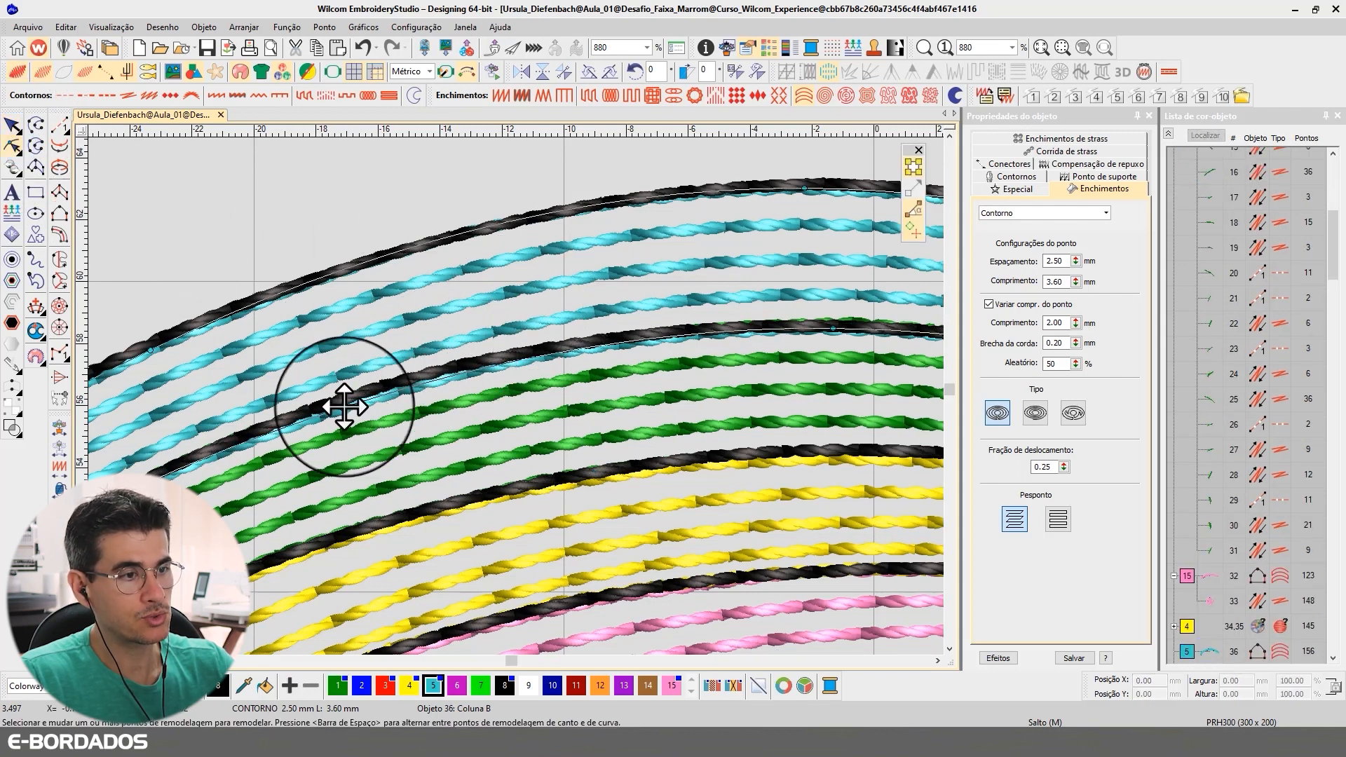
pyautogui.moveTo(342, 407); pyautogui.dragTo(341, 400)
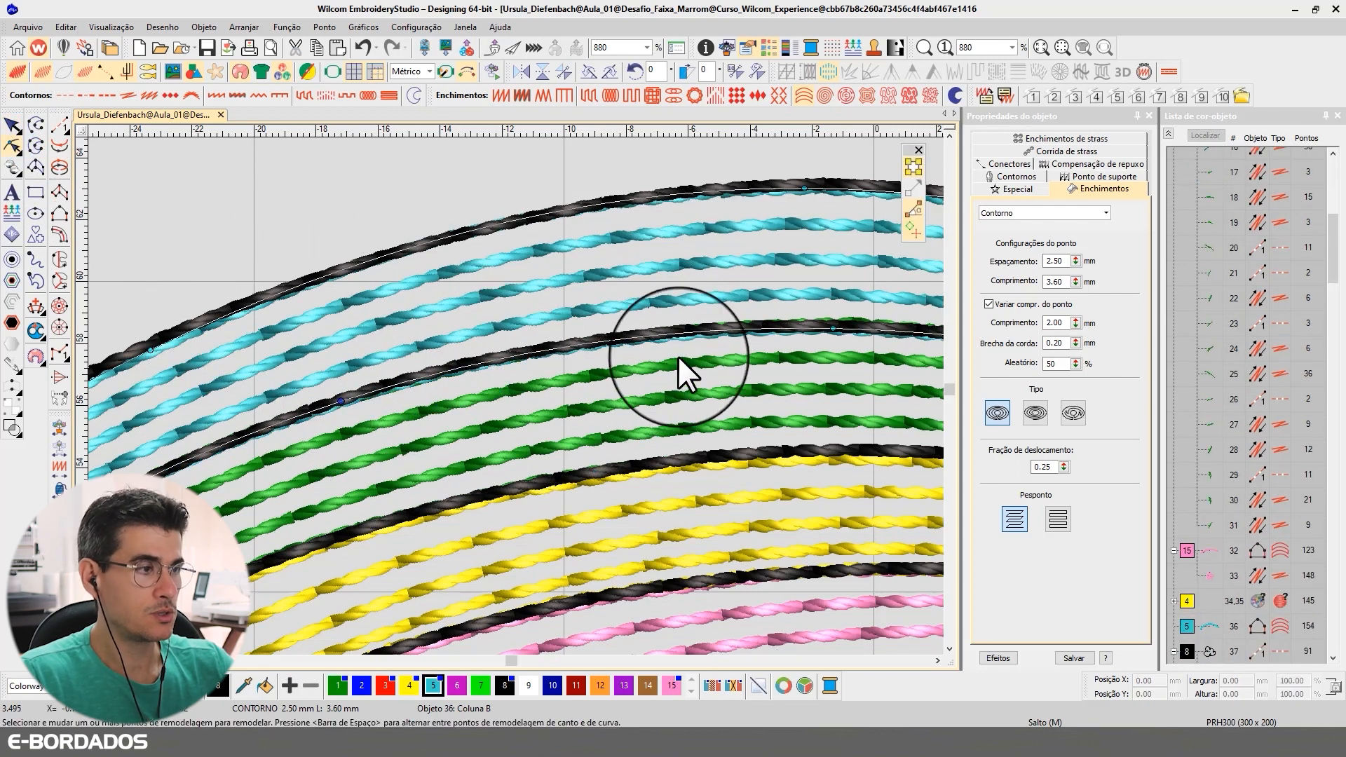
pyautogui.click(748, 329)
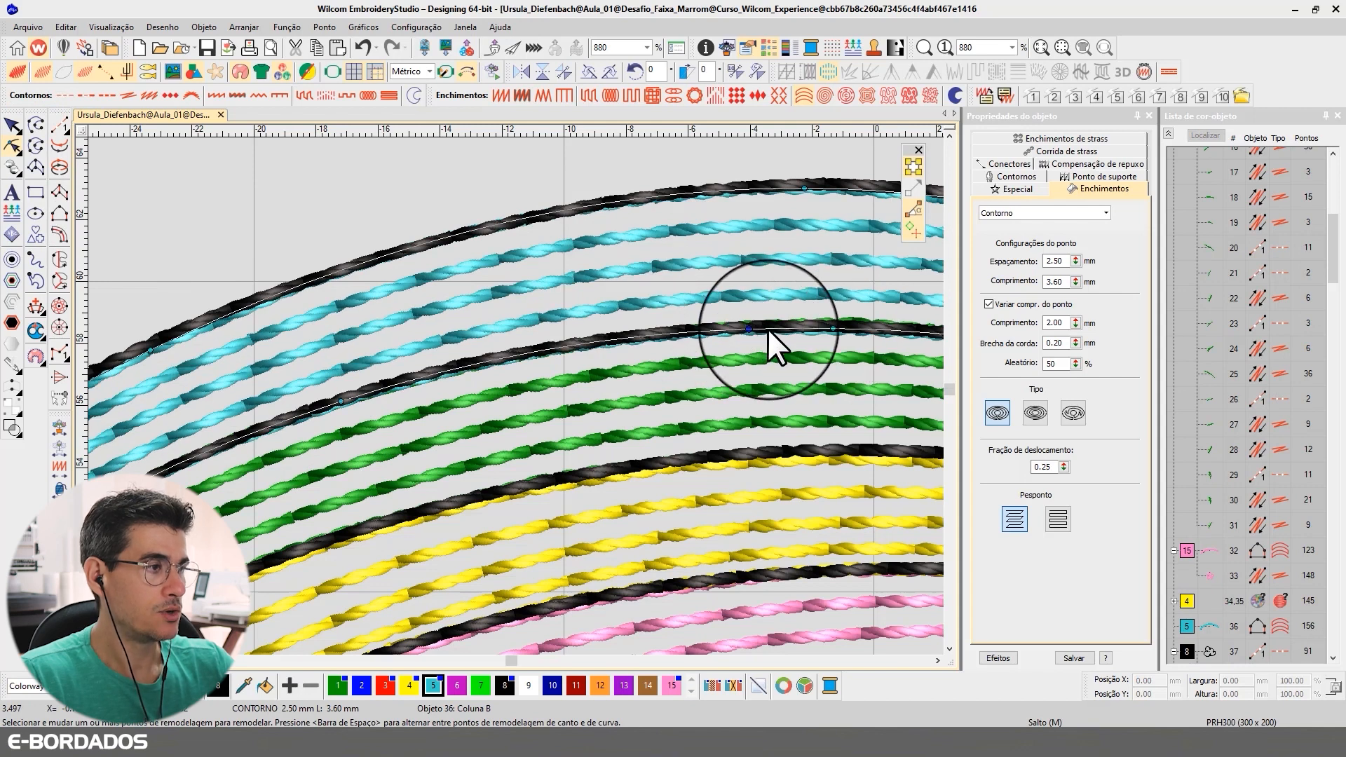
pyautogui.press('Delete')
pyautogui.click(833, 329)
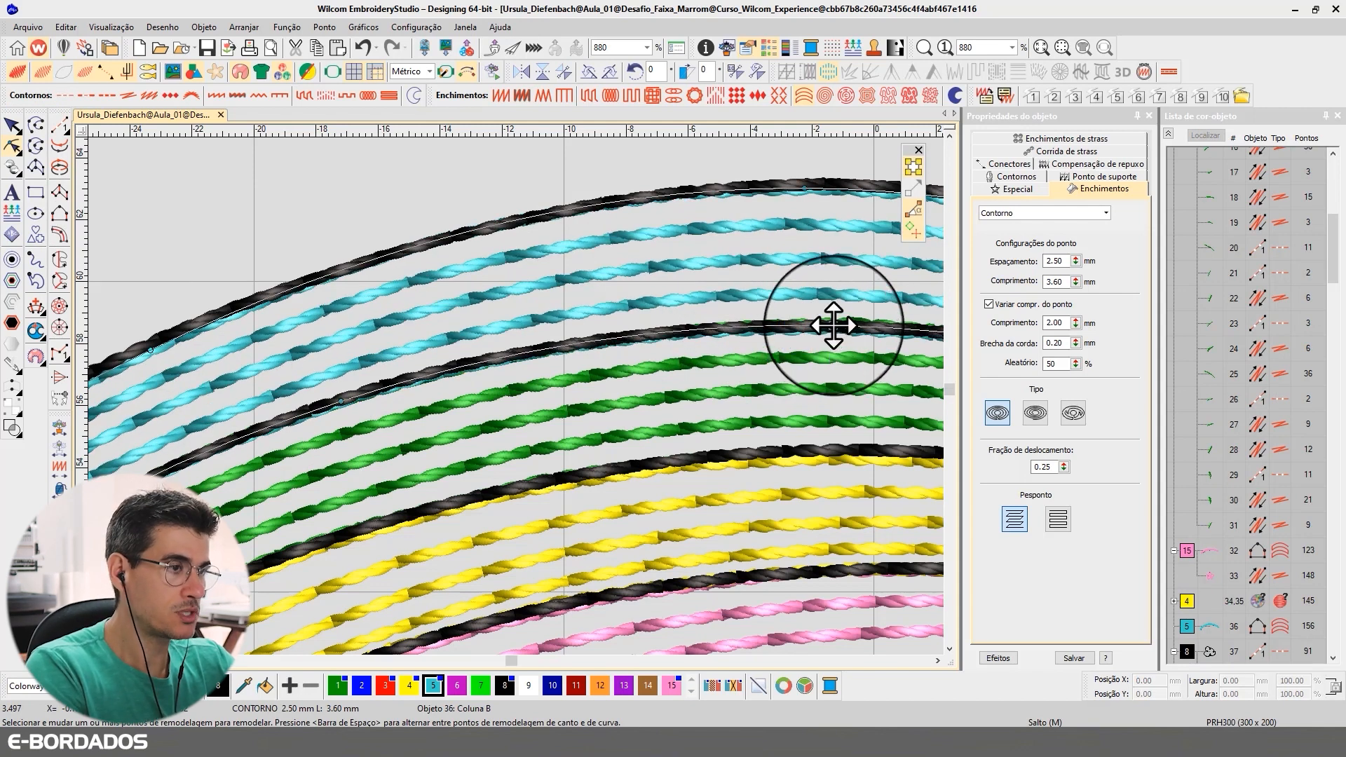
pyautogui.click(339, 402)
pyautogui.click(12, 125)
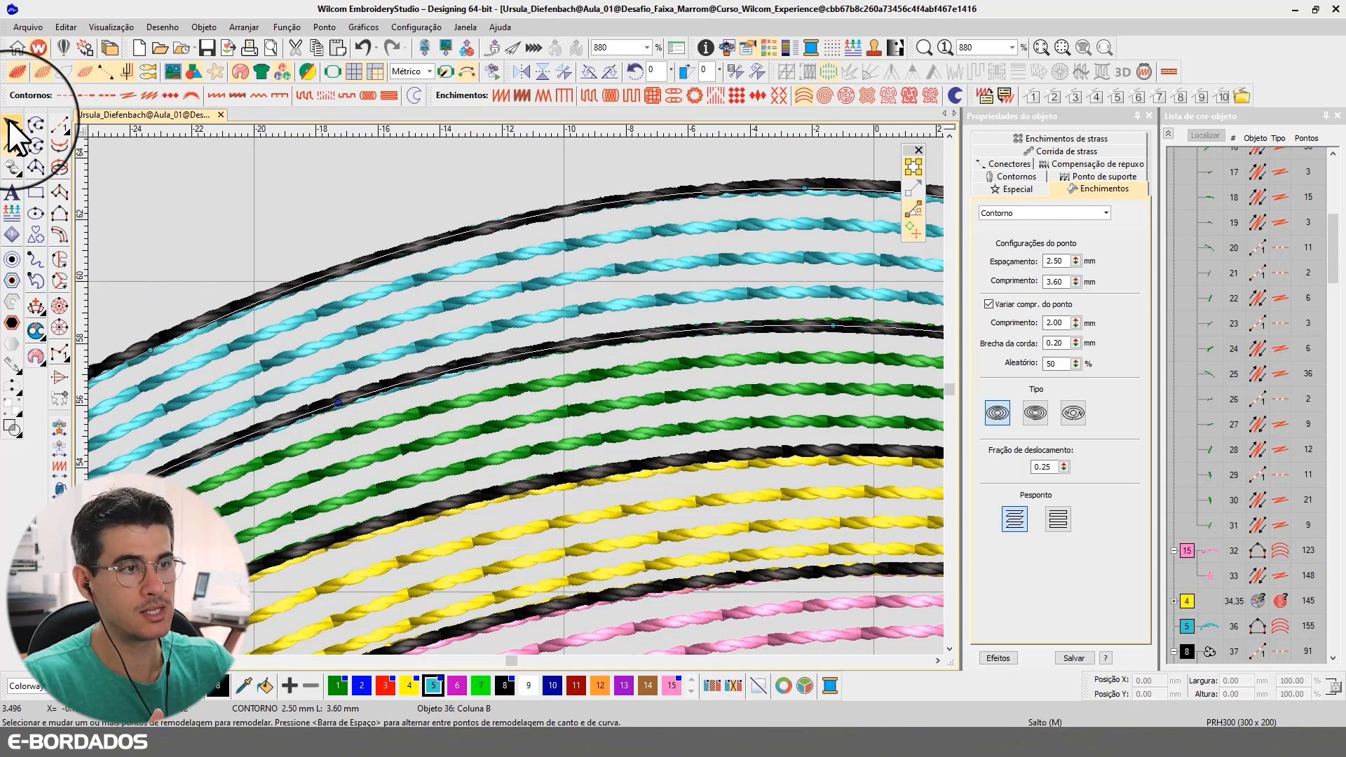
# Adjust the yellow rainbow band's lower edge by raising the point just right of the apex onto the black outline.
pyautogui.scroll(-2, 664, 461)
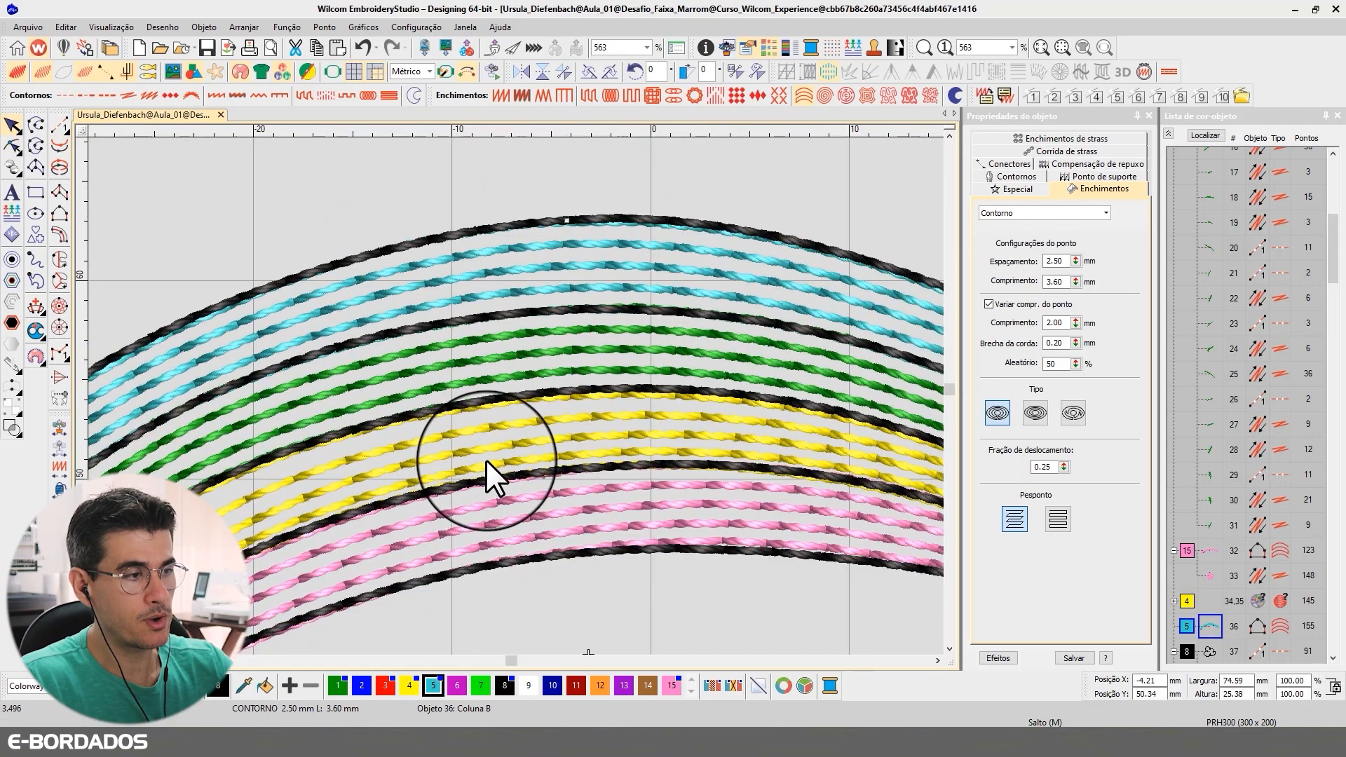
pyautogui.scroll(-1, 486, 460)
pyautogui.scroll(3, 512, 399)
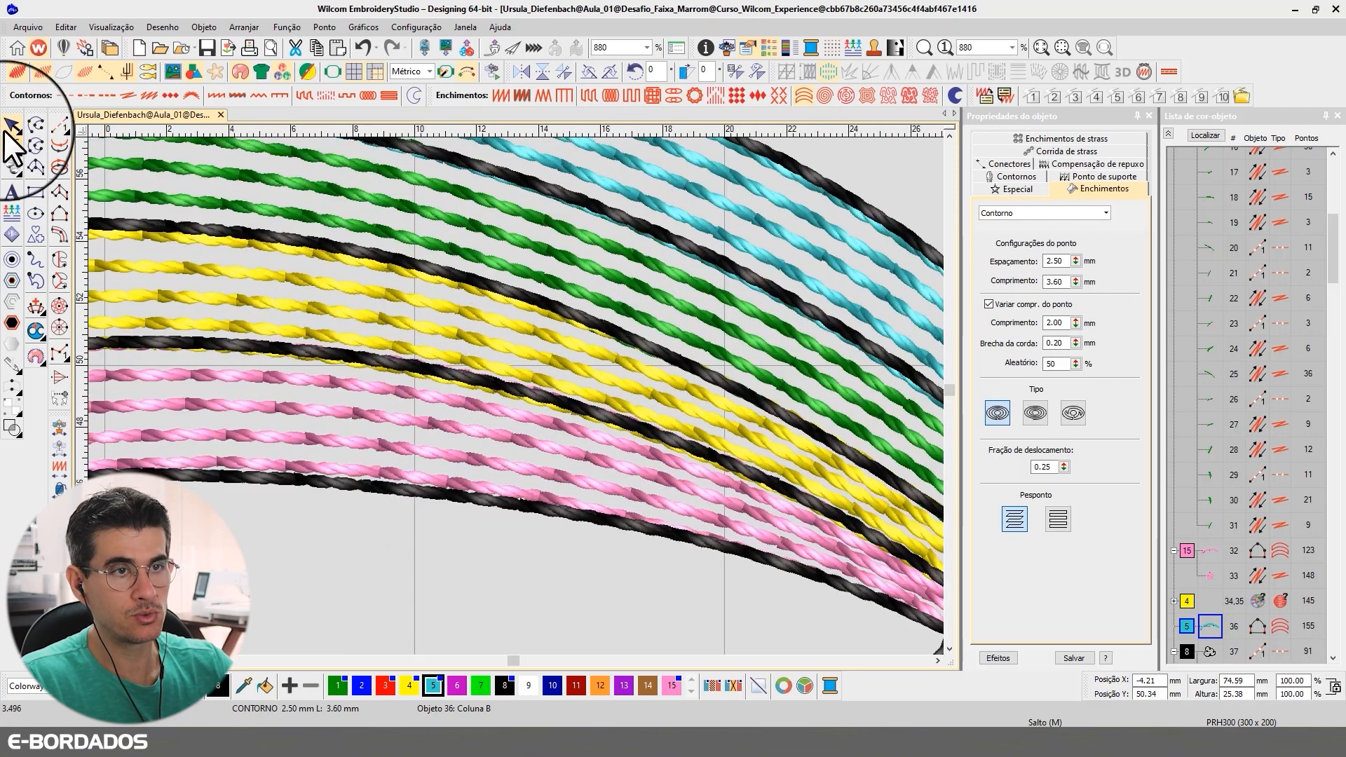
pyautogui.click(451, 311)
pyautogui.click(7, 145)
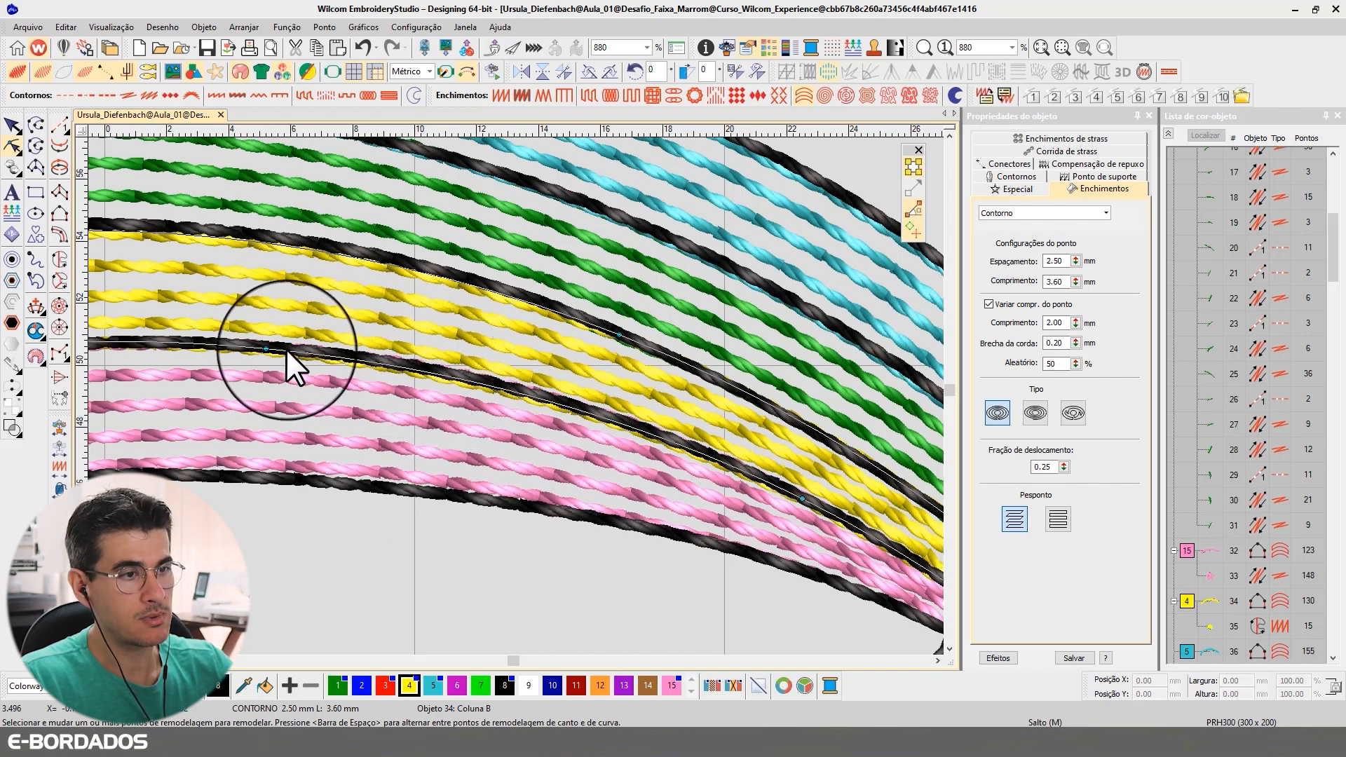
pyautogui.moveTo(266, 348); pyautogui.dragTo(270, 346)
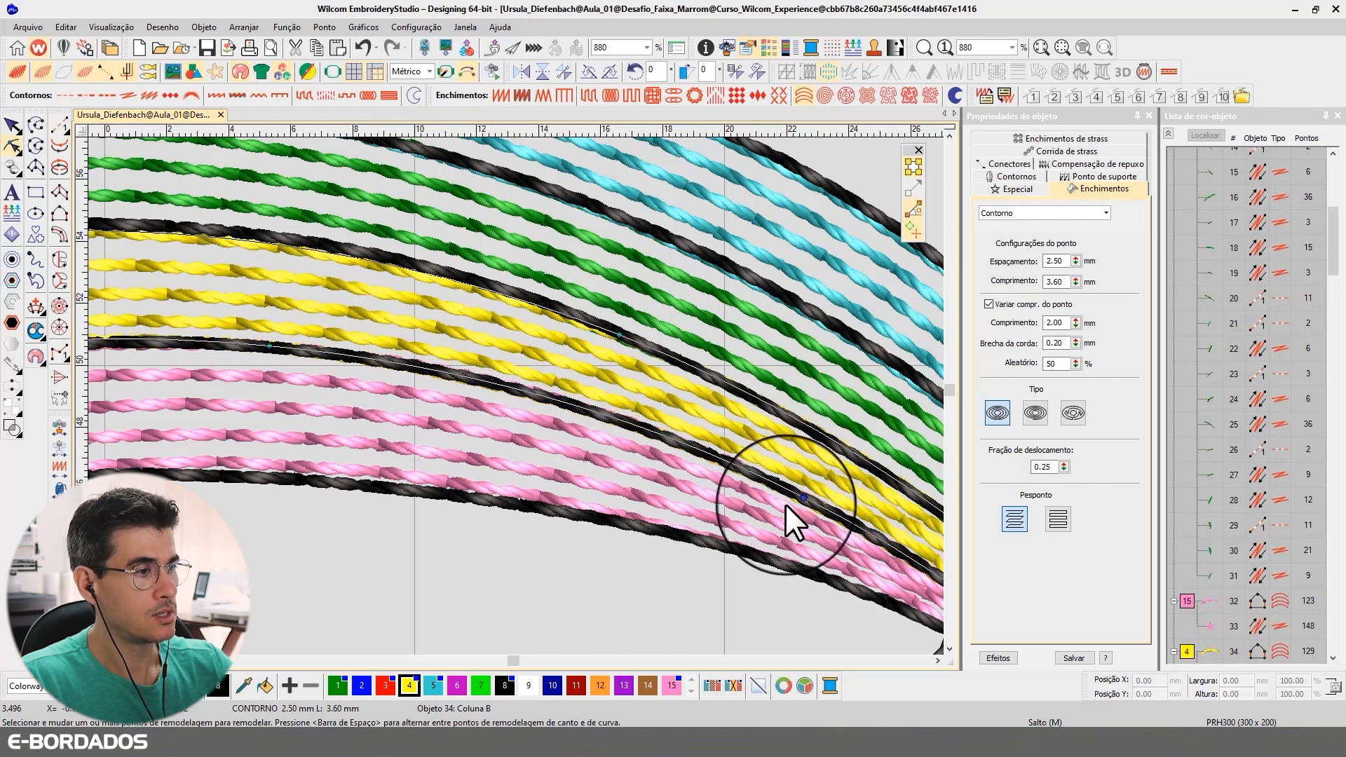
pyautogui.scroll(-2, 814, 423)
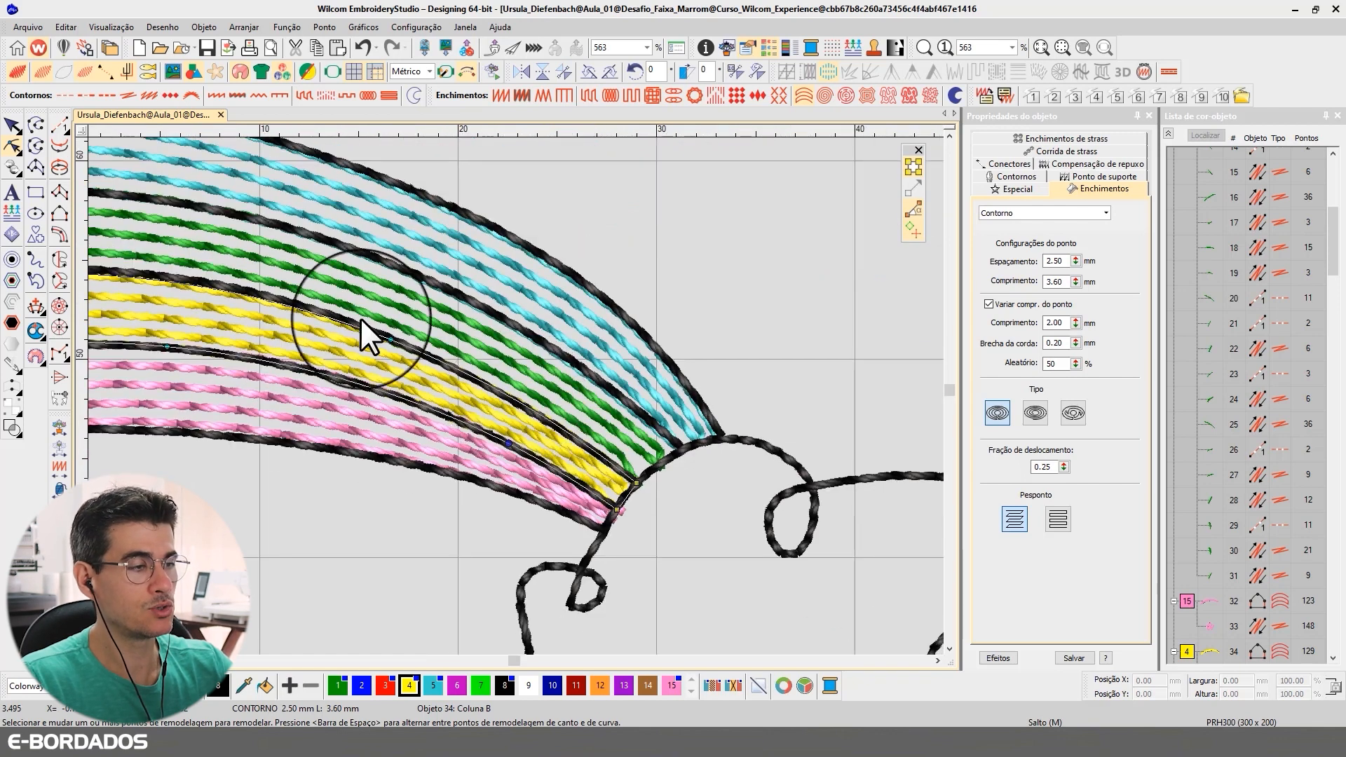
pyautogui.click(12, 127)
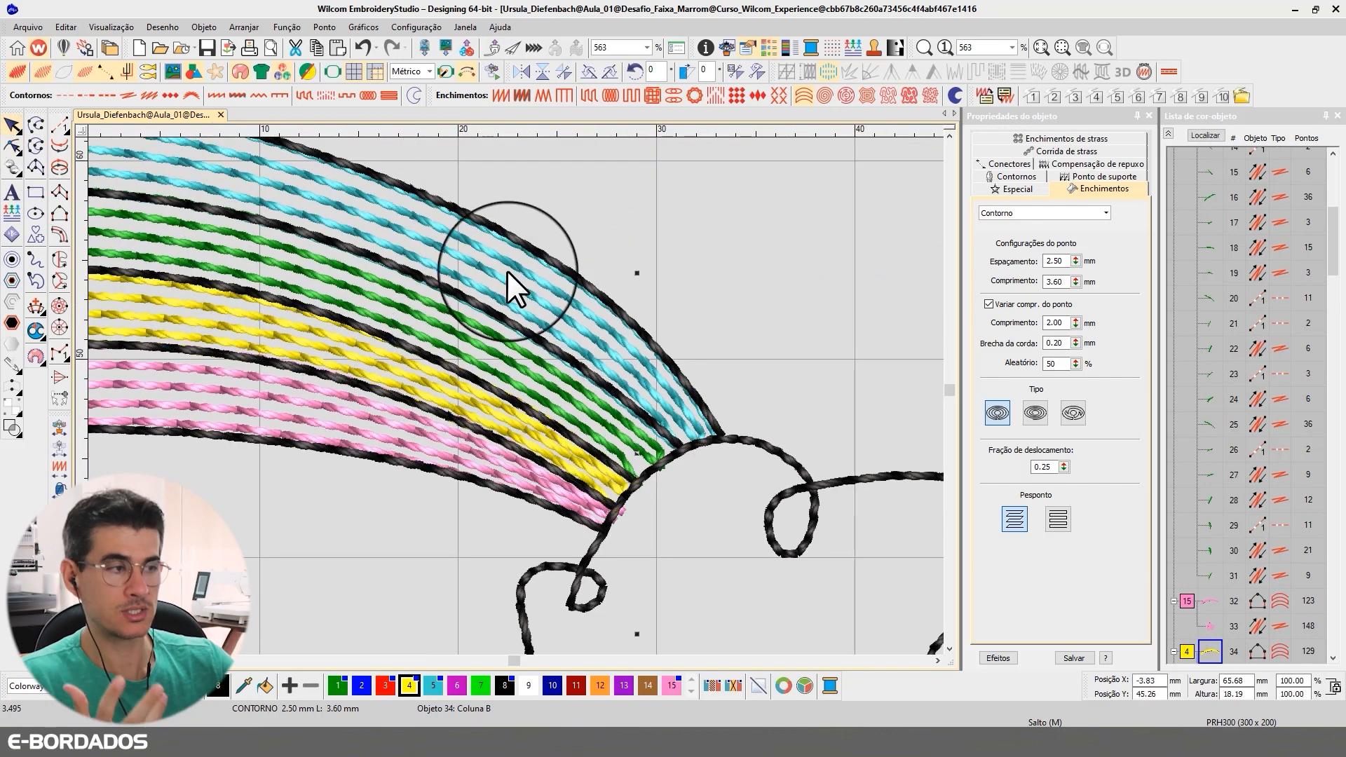
# Move the blue rainbow band's inner end corner at the right cloud slightly outward along the black cloud outline.
pyautogui.click(569, 319)
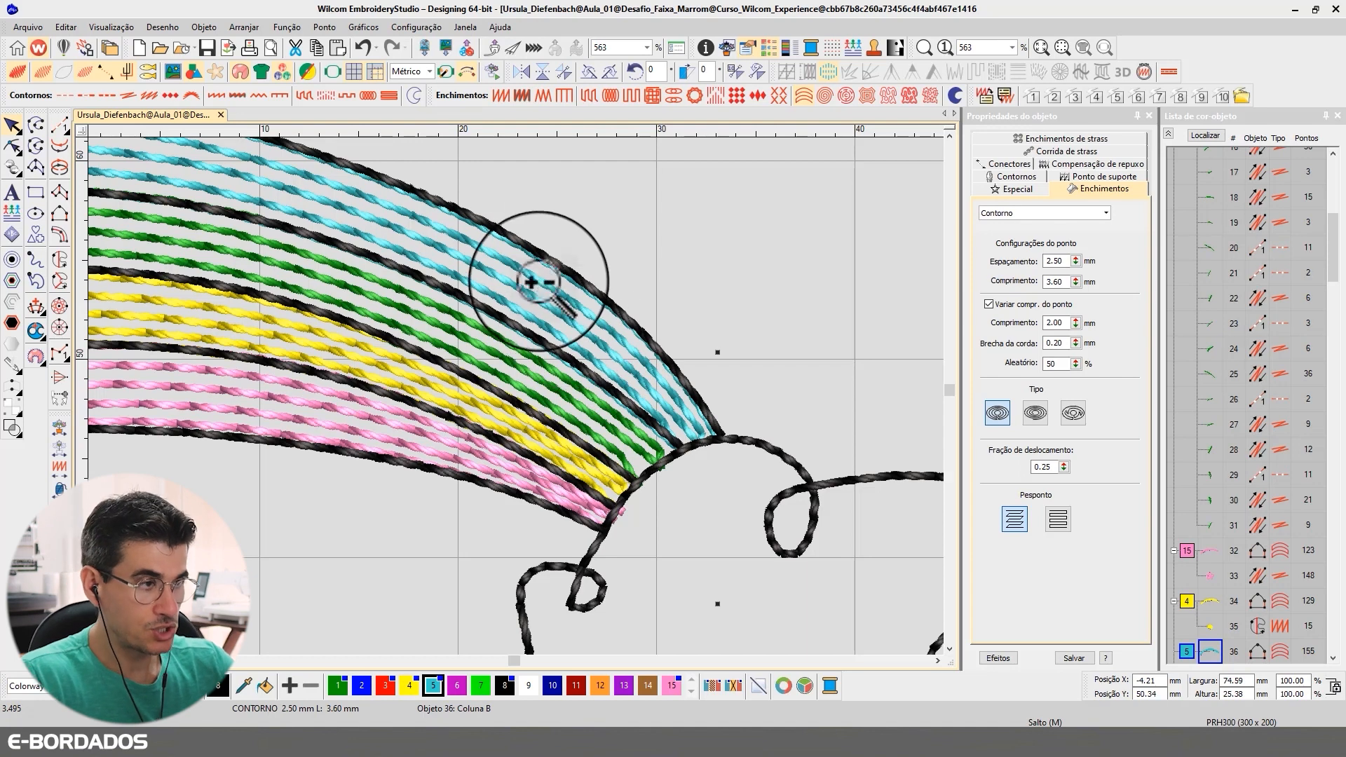
pyautogui.scroll(2, 749, 320)
pyautogui.click(11, 146)
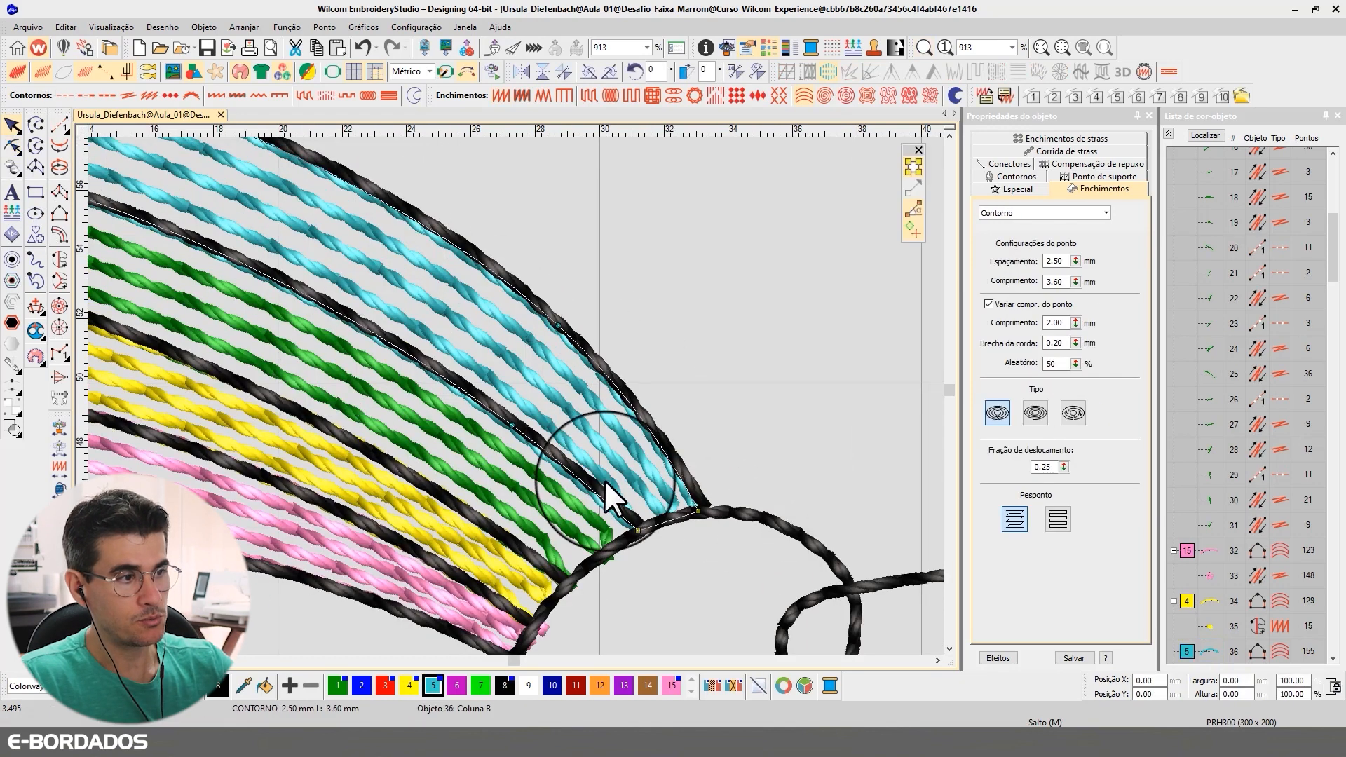
pyautogui.click(511, 422)
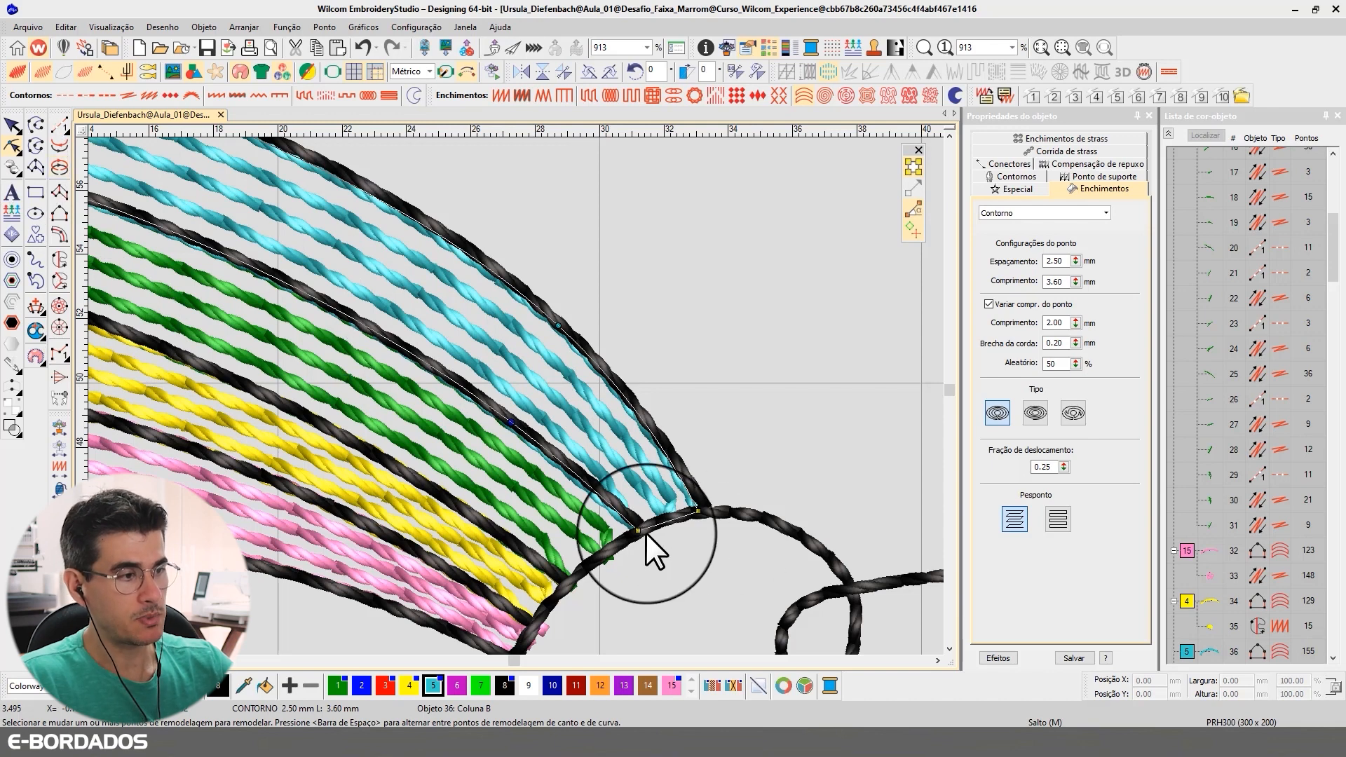
pyautogui.moveTo(638, 530); pyautogui.dragTo(645, 529)
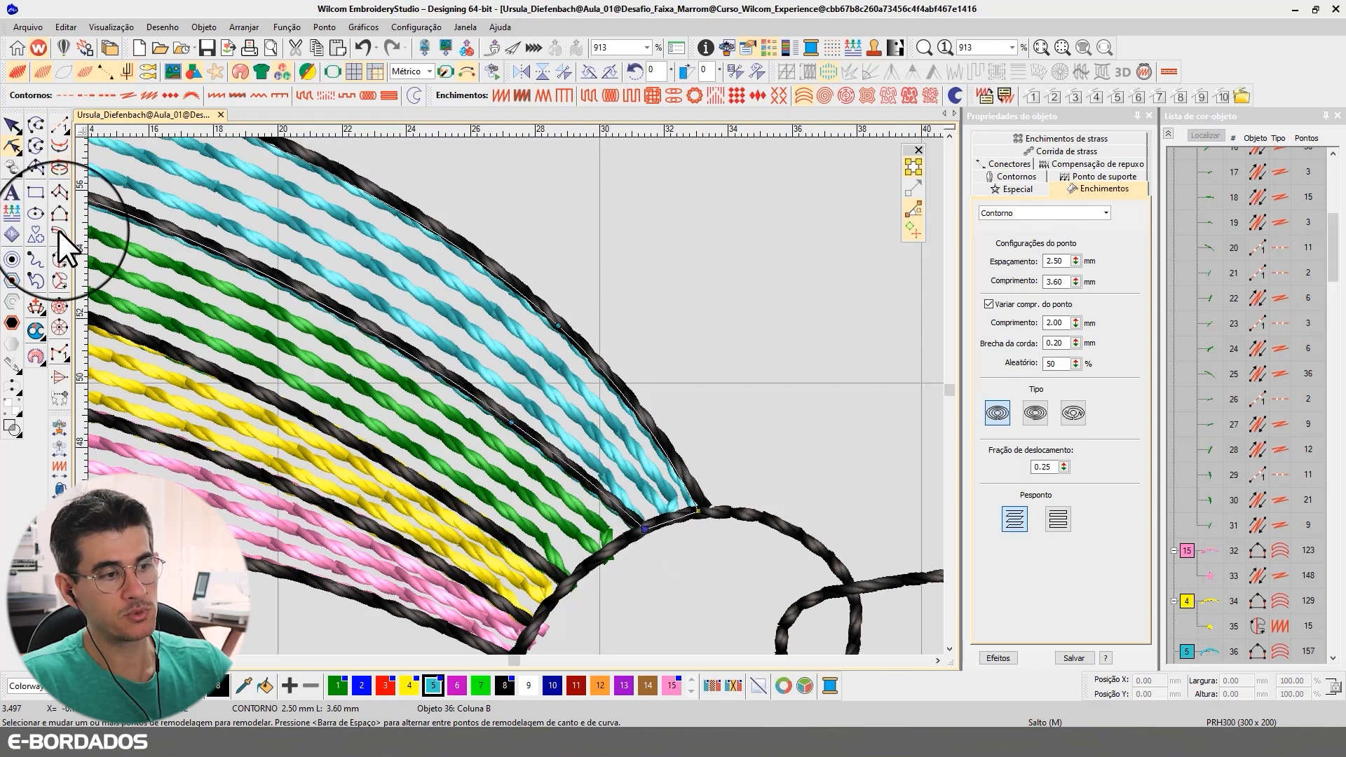
pyautogui.click(9, 129)
pyautogui.scroll(-3, 529, 394)
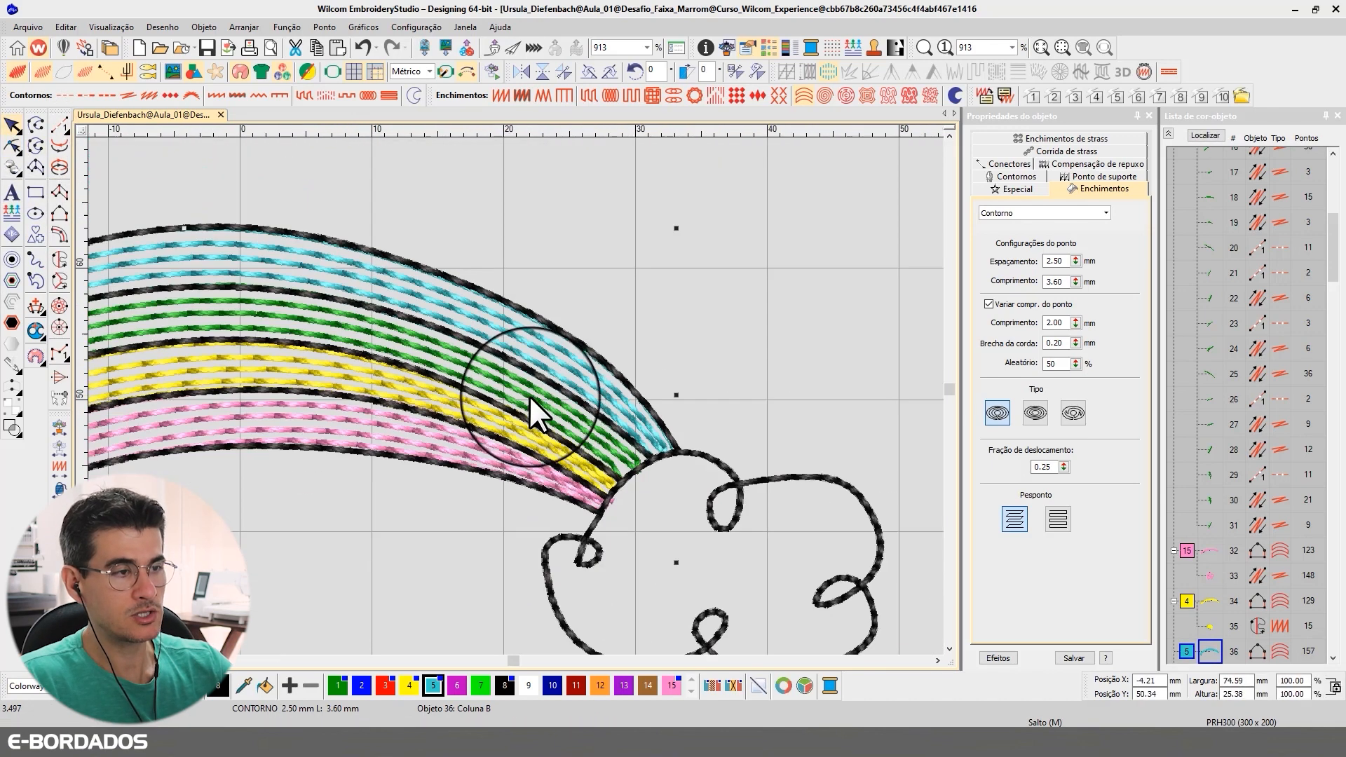
pyautogui.scroll(-4, 425, 380)
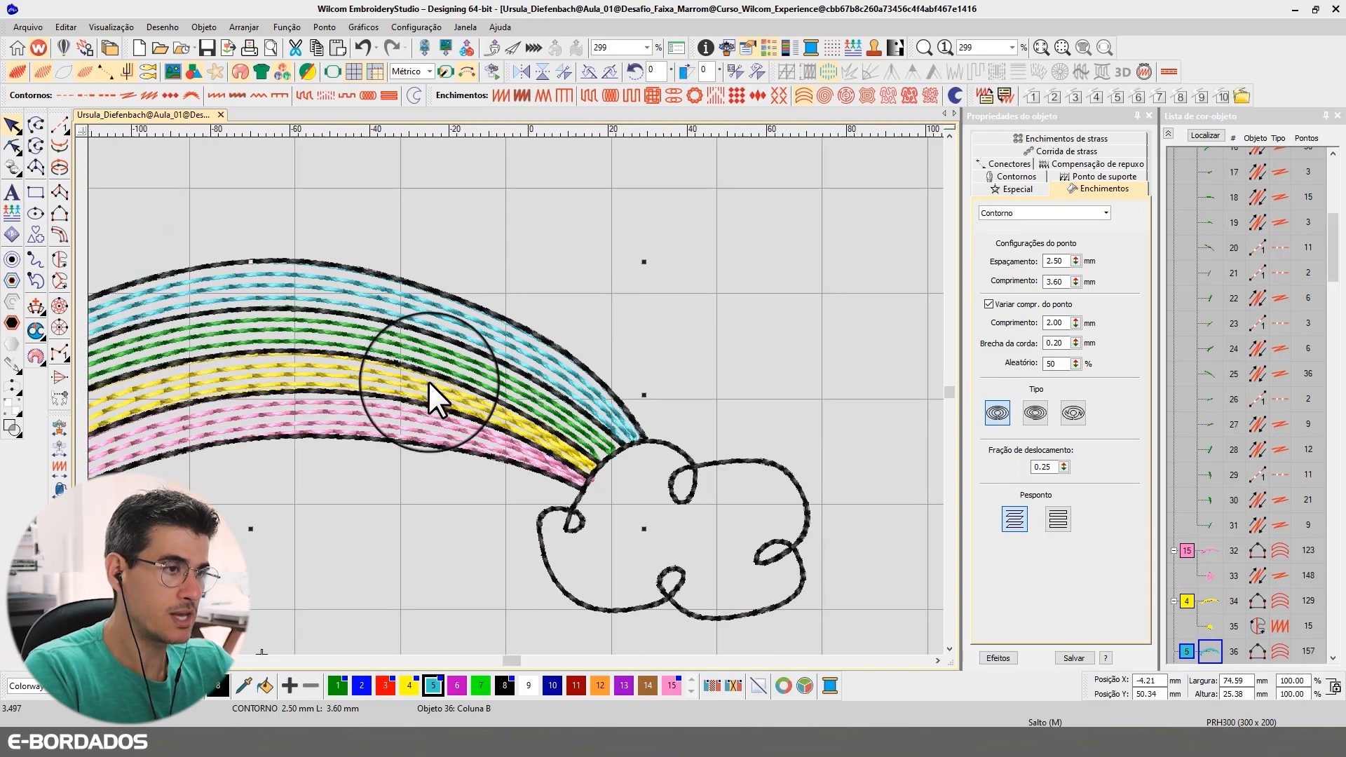
# Deselect the blue rainbow band and examine how the rainbow's bands fit their black outlines, along with the two girls below.
pyautogui.press('z')
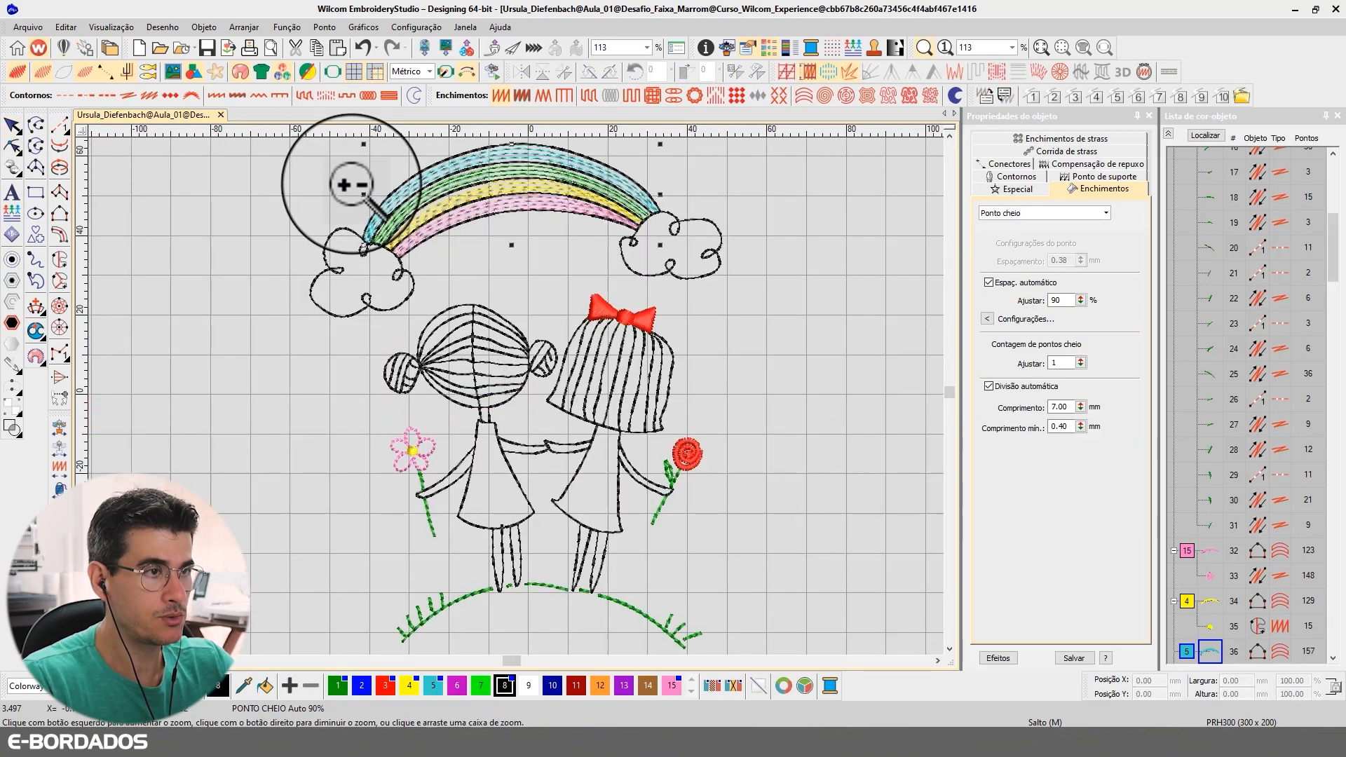
pyautogui.click(707, 256)
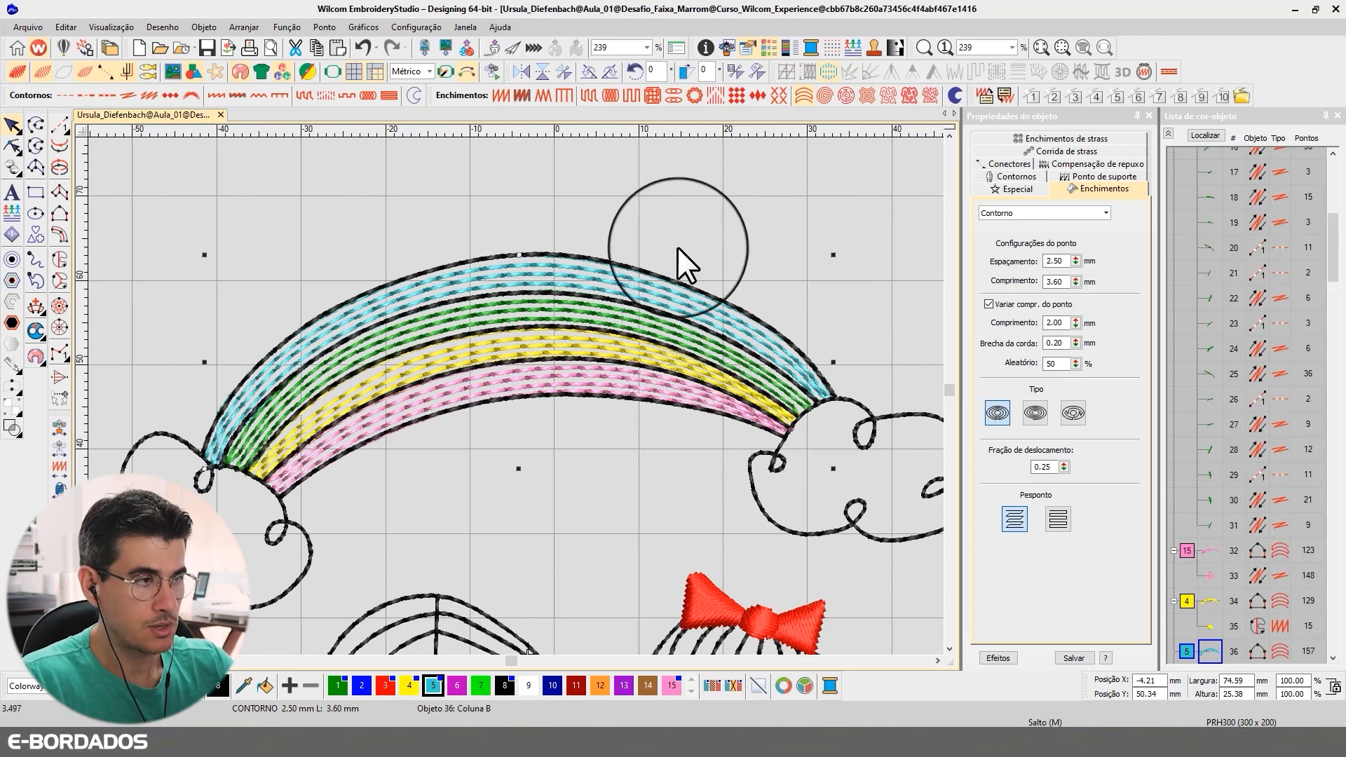
pyautogui.click(675, 201)
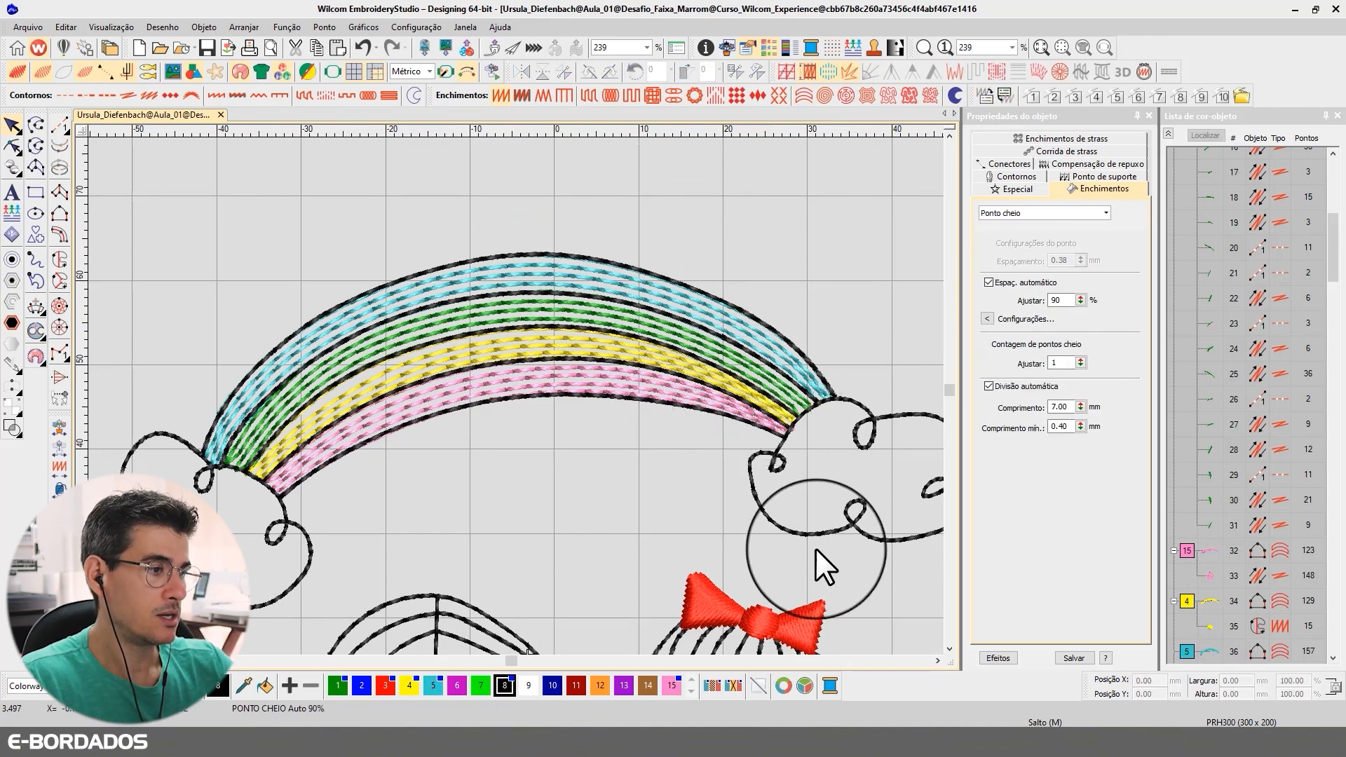
pyautogui.click(949, 649)
pyautogui.click(949, 645)
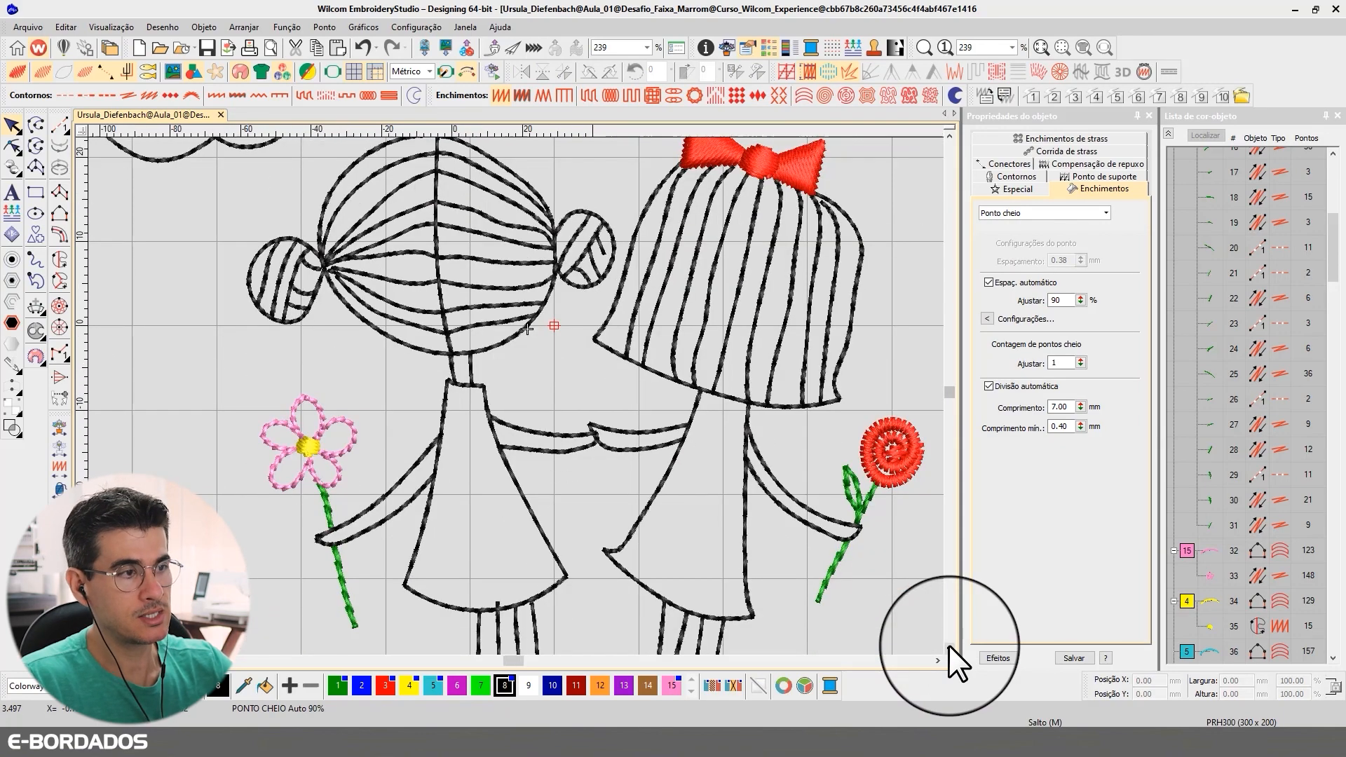
pyautogui.press('1')
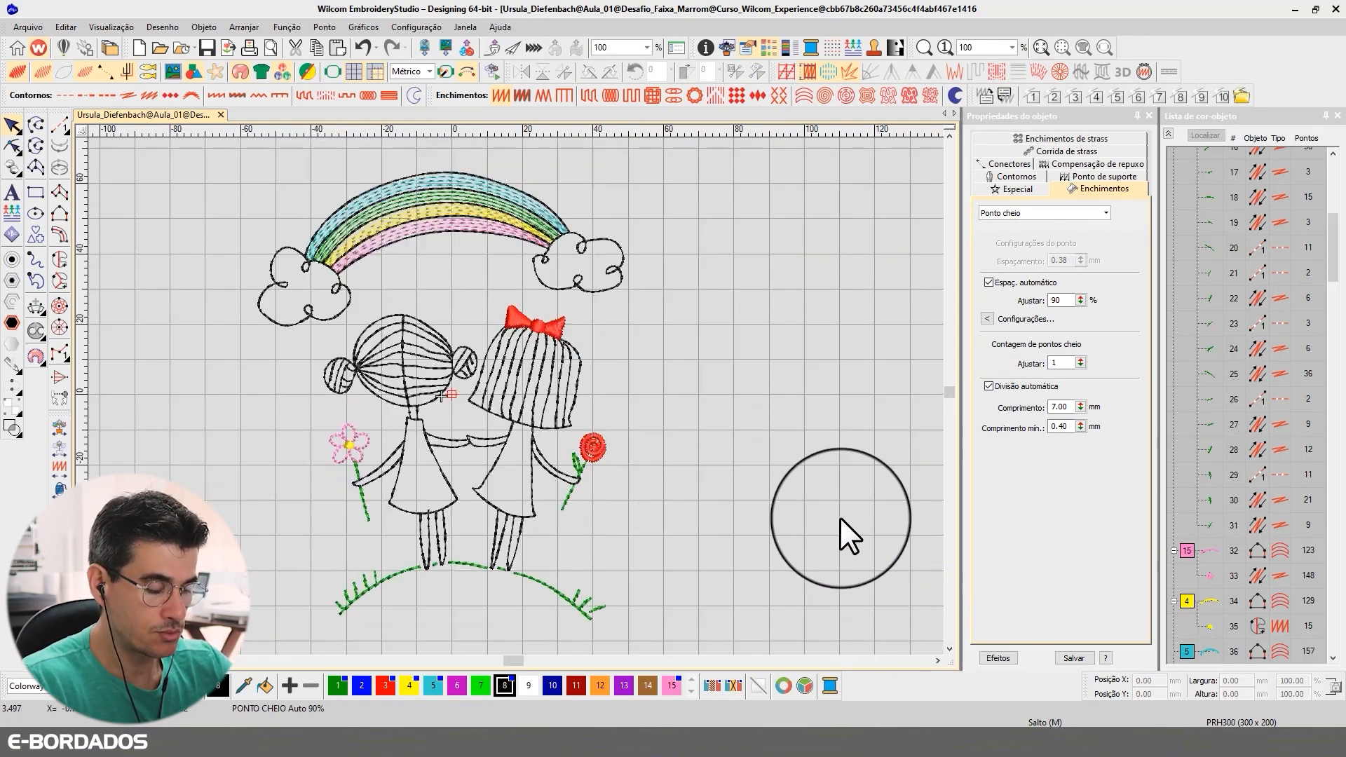
# Inspect the whole design's connectors and stitch lines with TrueView off, and restore the realistic stitch view to check the rainbow.
pyautogui.press('t')
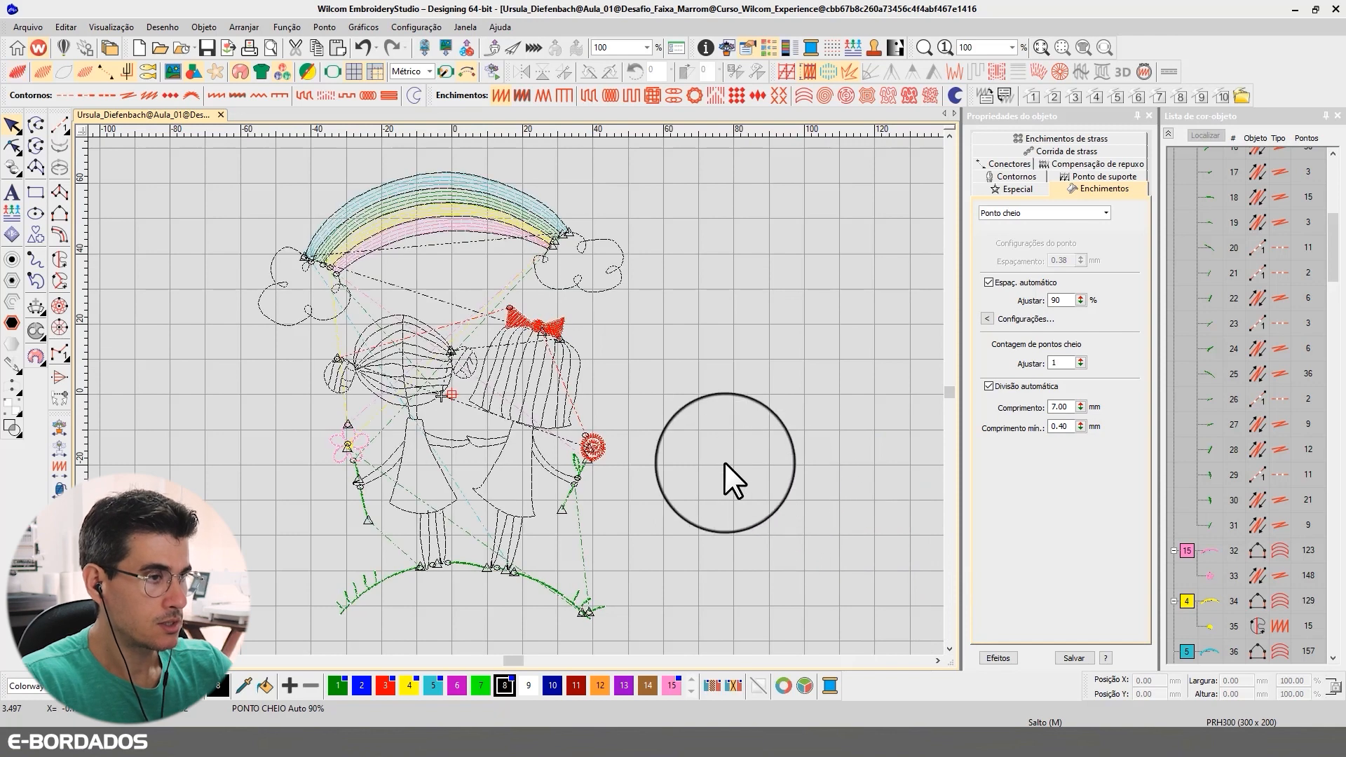
pyautogui.click(18, 71)
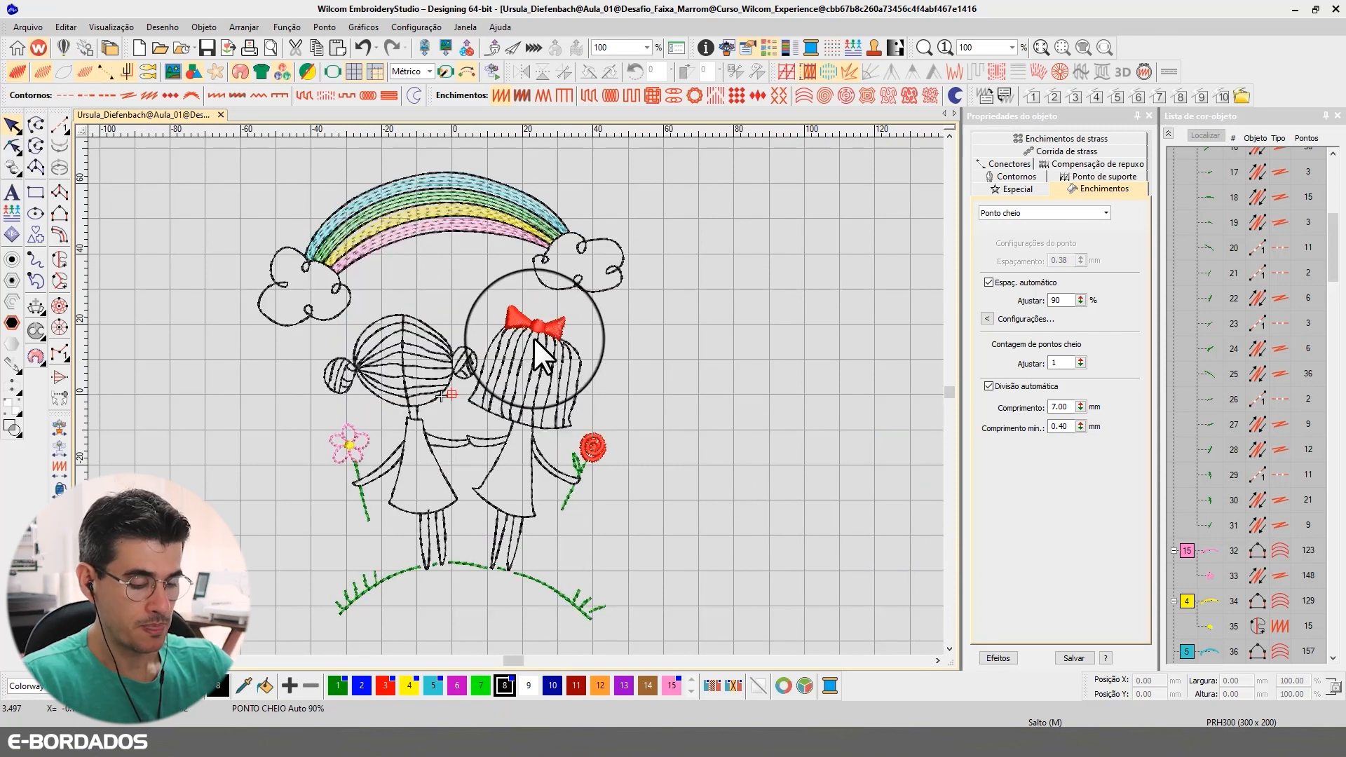
pyautogui.press('z')
pyautogui.moveTo(244, 185); pyautogui.dragTo(666, 344)
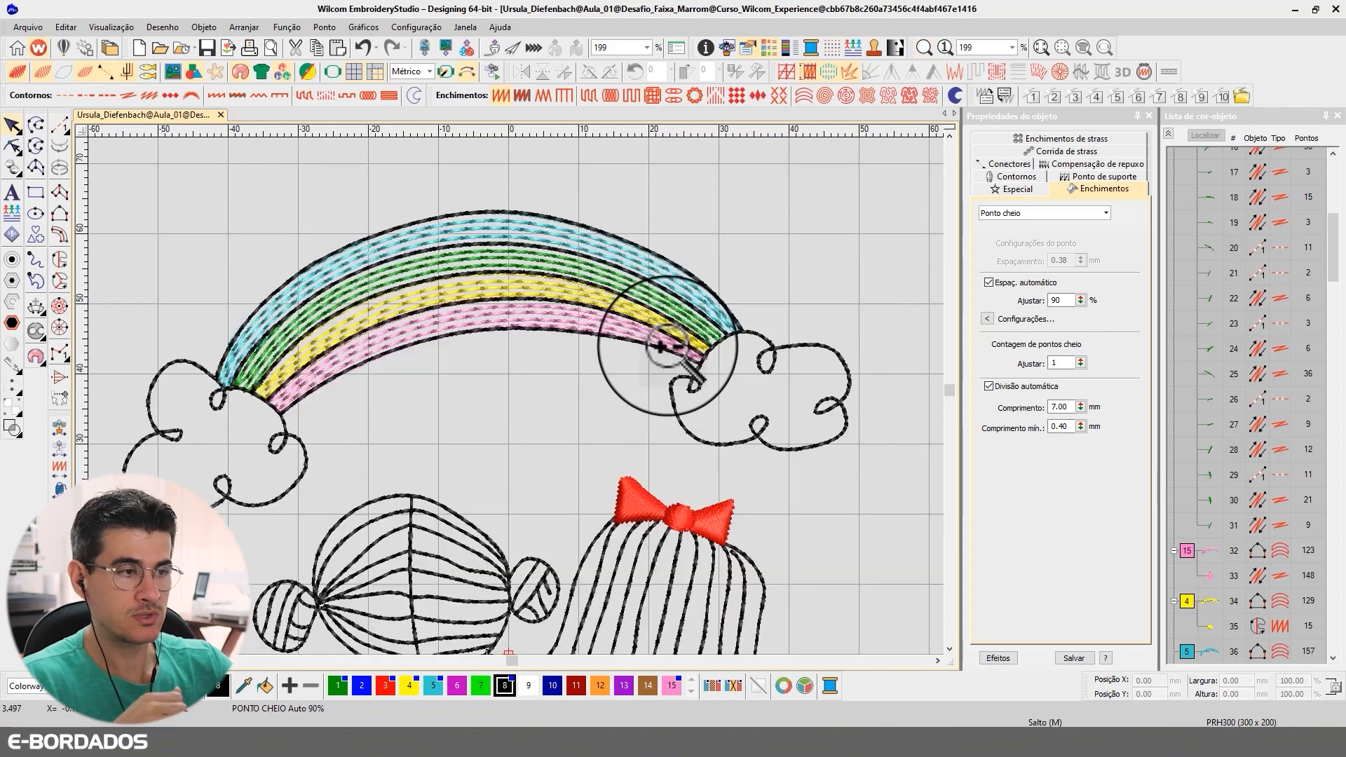